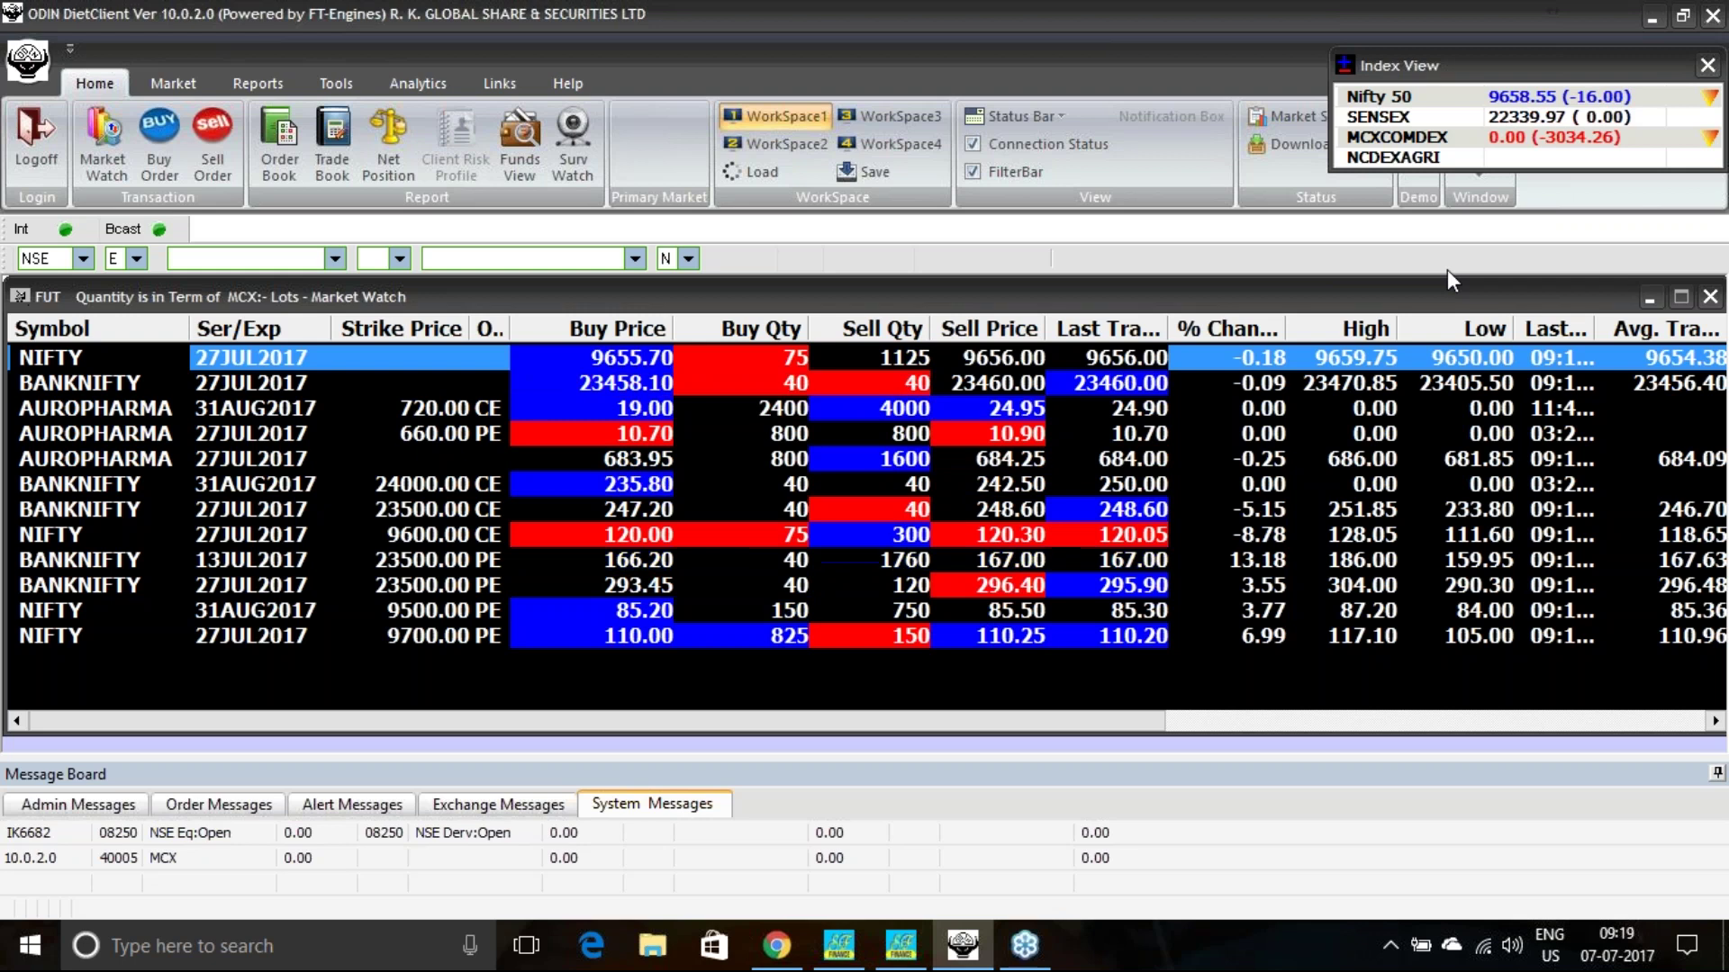
Switch to the Nifty option chain in the browser and launch Excel 2016.
key("alt+Tab")
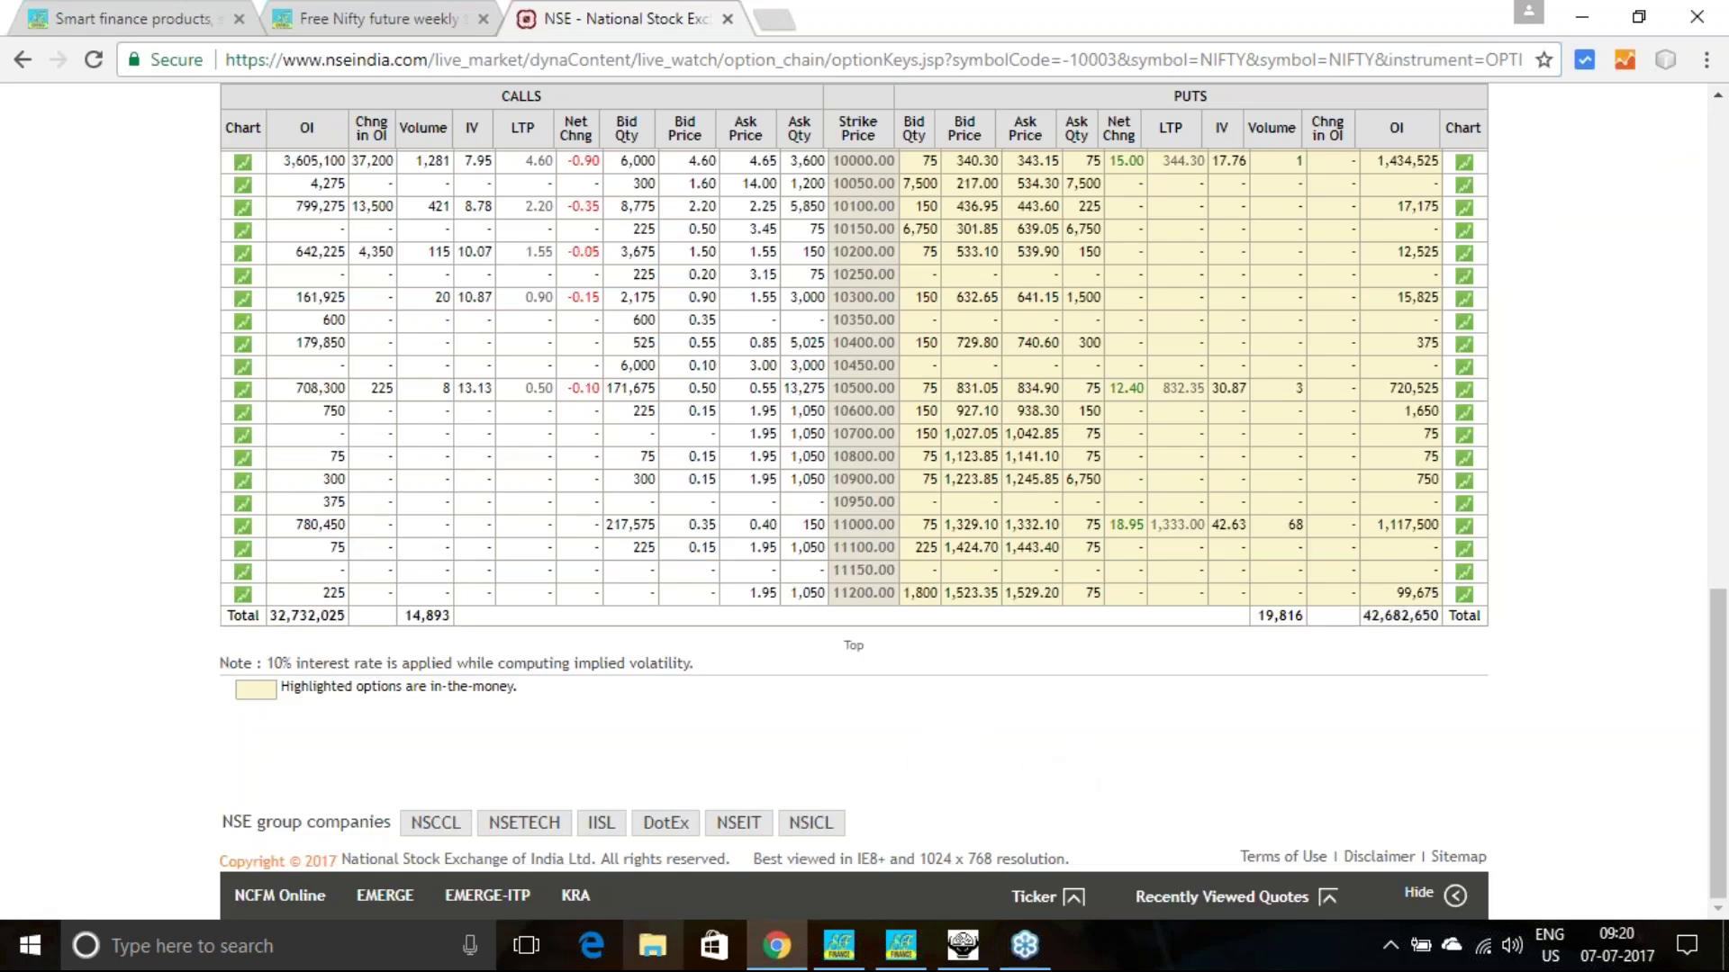
left_click(279, 962)
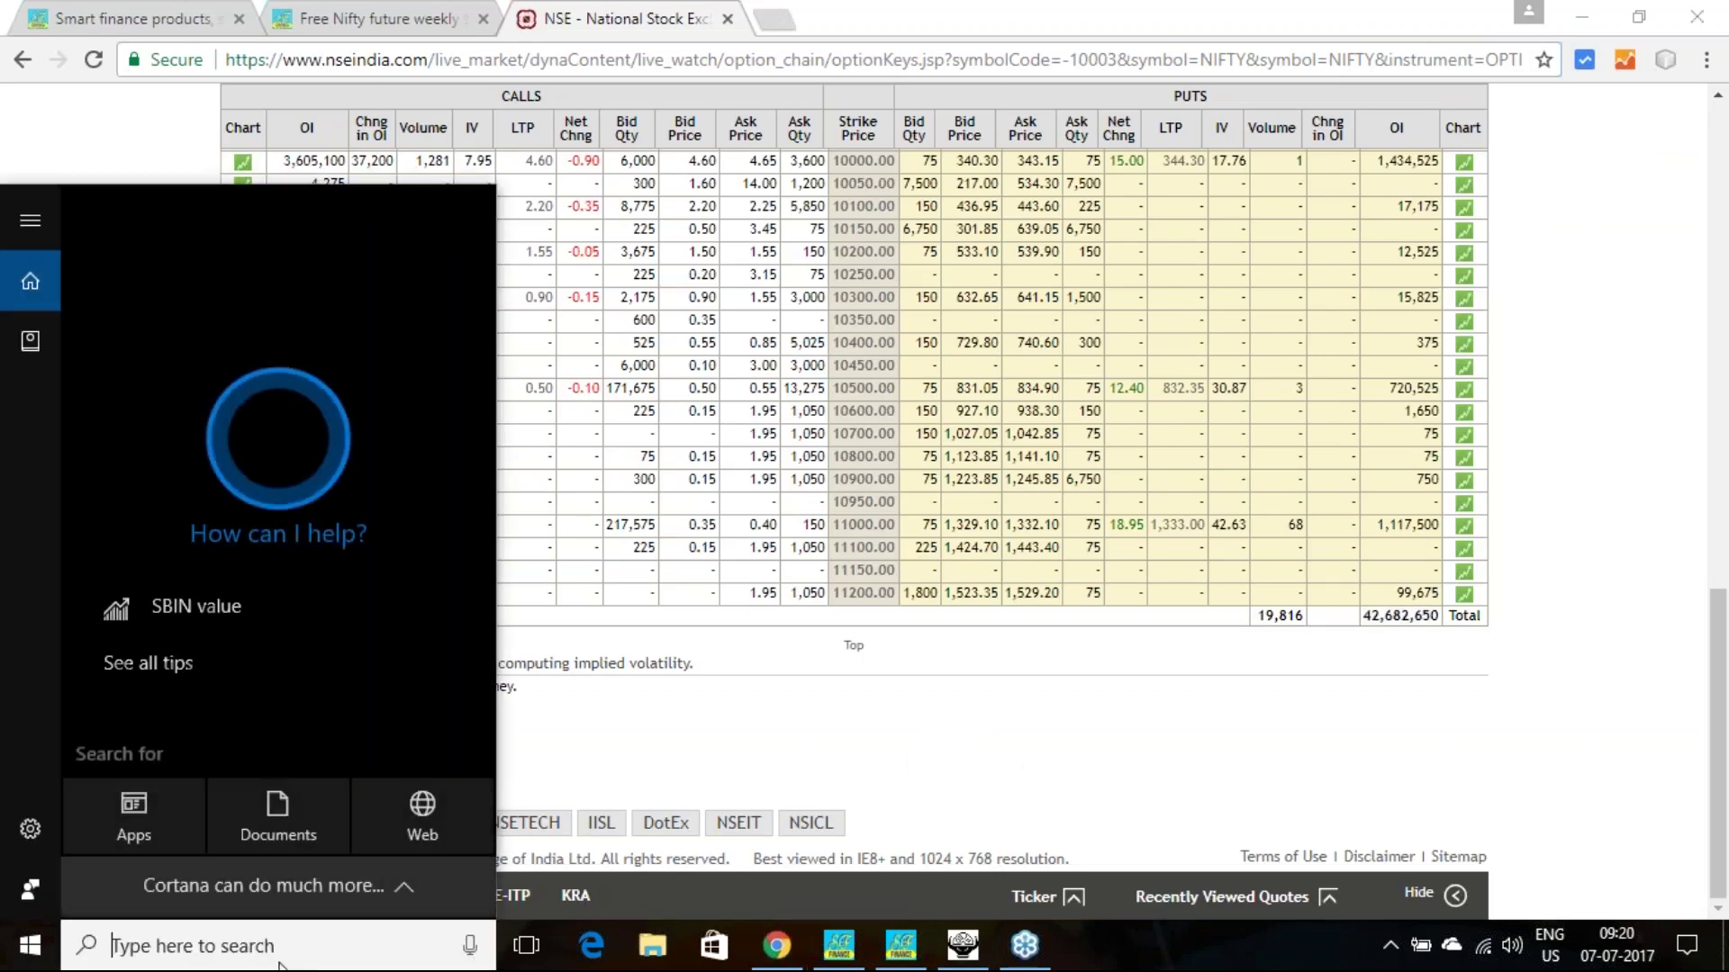
type("ex")
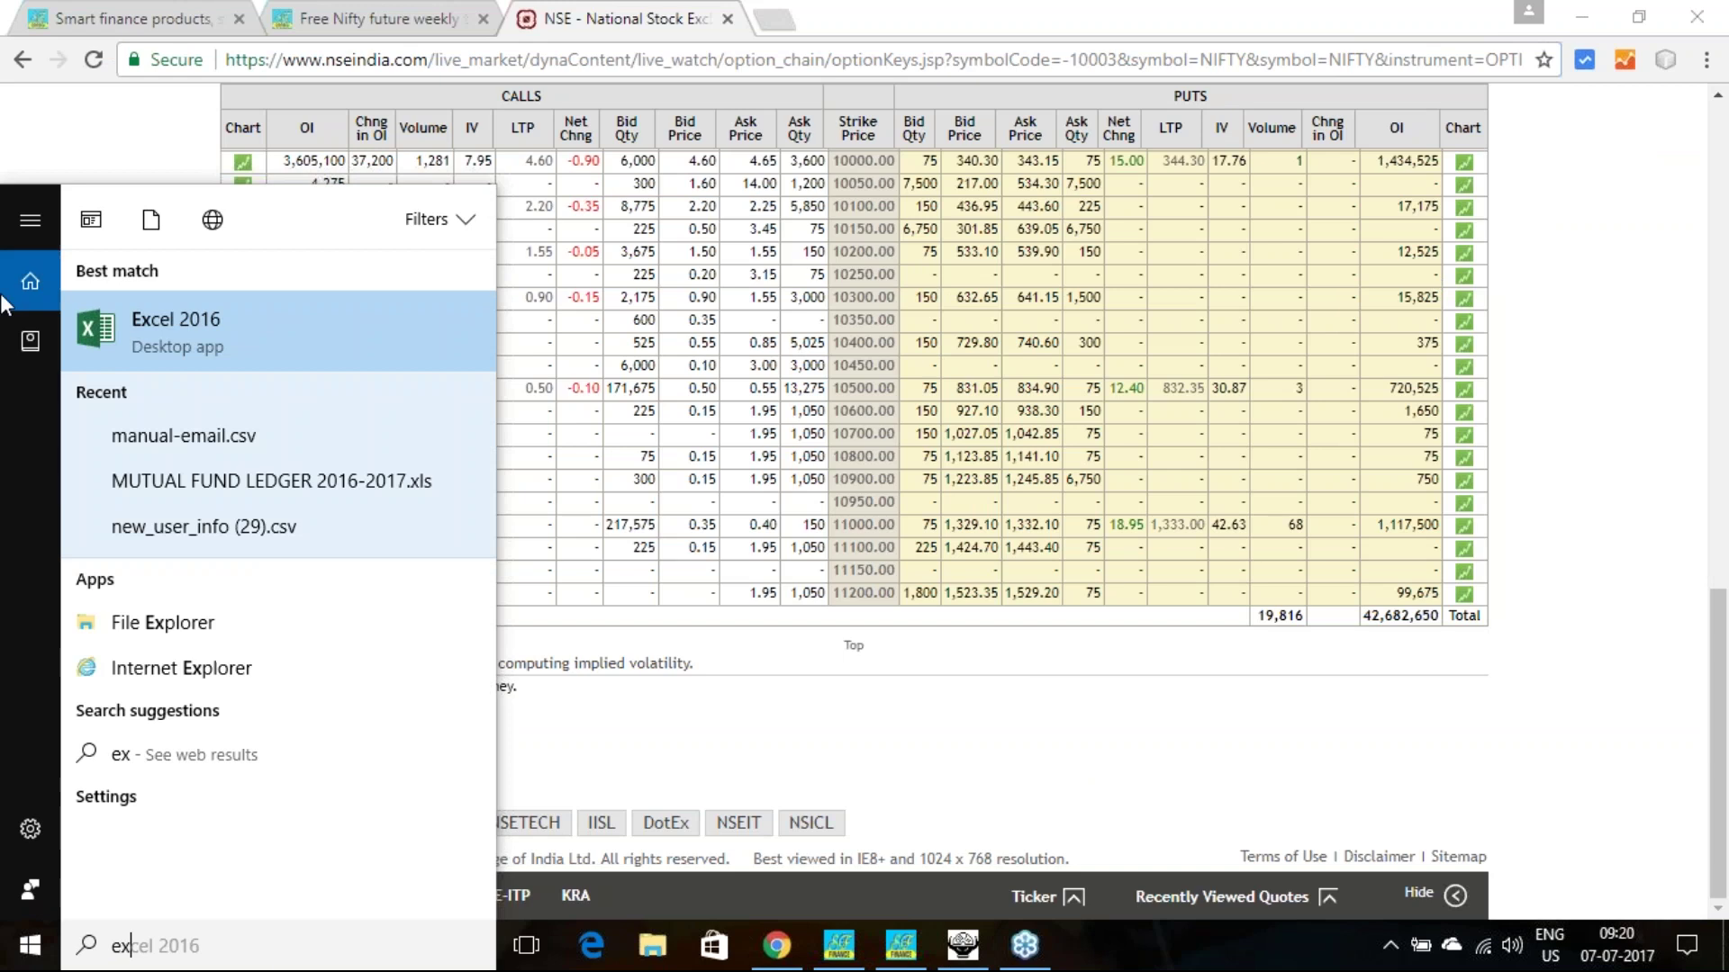
left_click(160, 347)
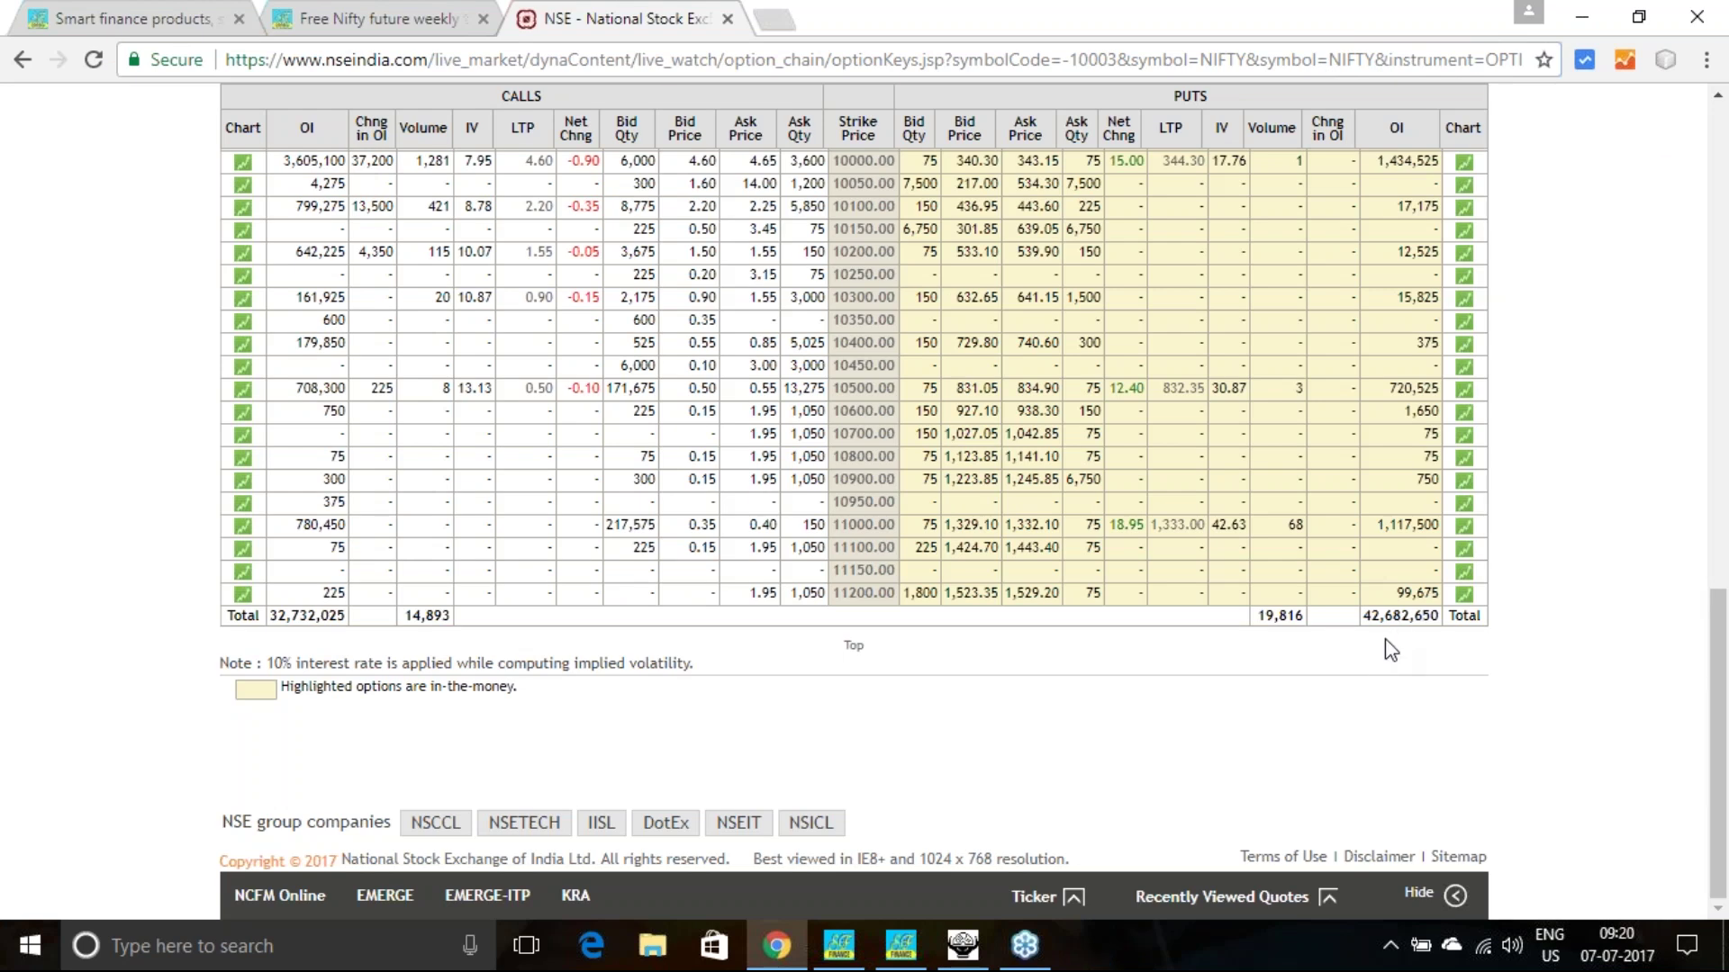
Copy the total puts open interest, 42,682,650, from the option chain into cell C6 of a new blank Excel workbook.
left_click_drag(1366, 616, 1441, 616)
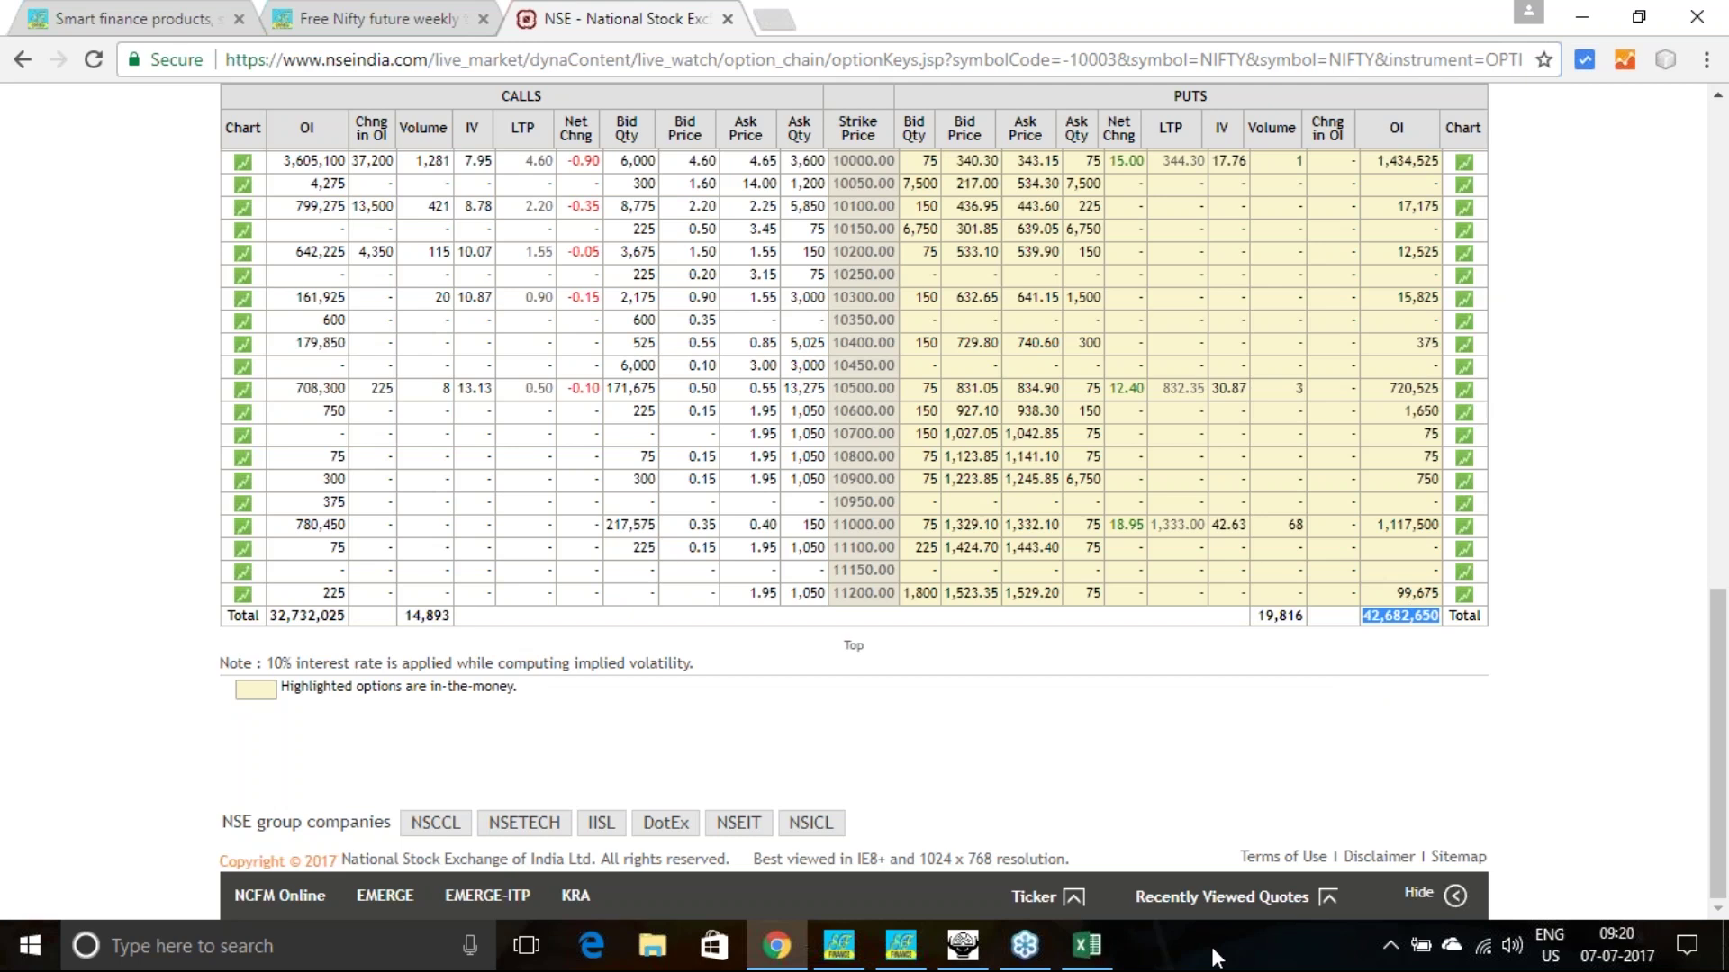
left_click(1087, 946)
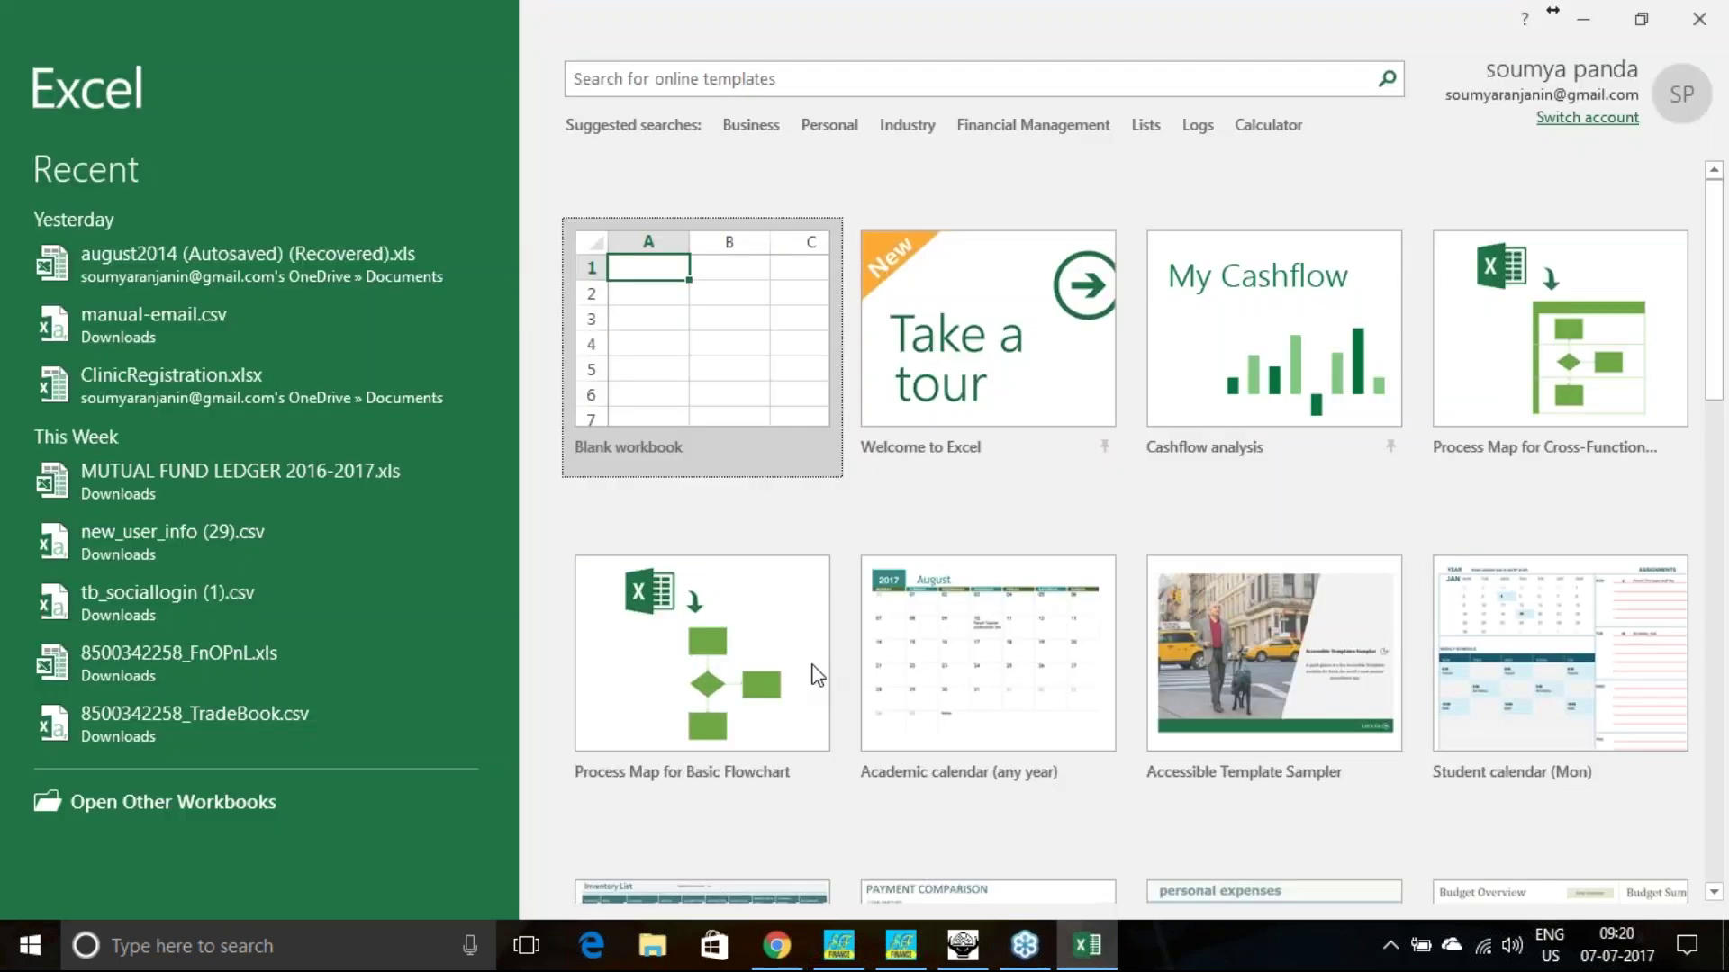
left_click(720, 387)
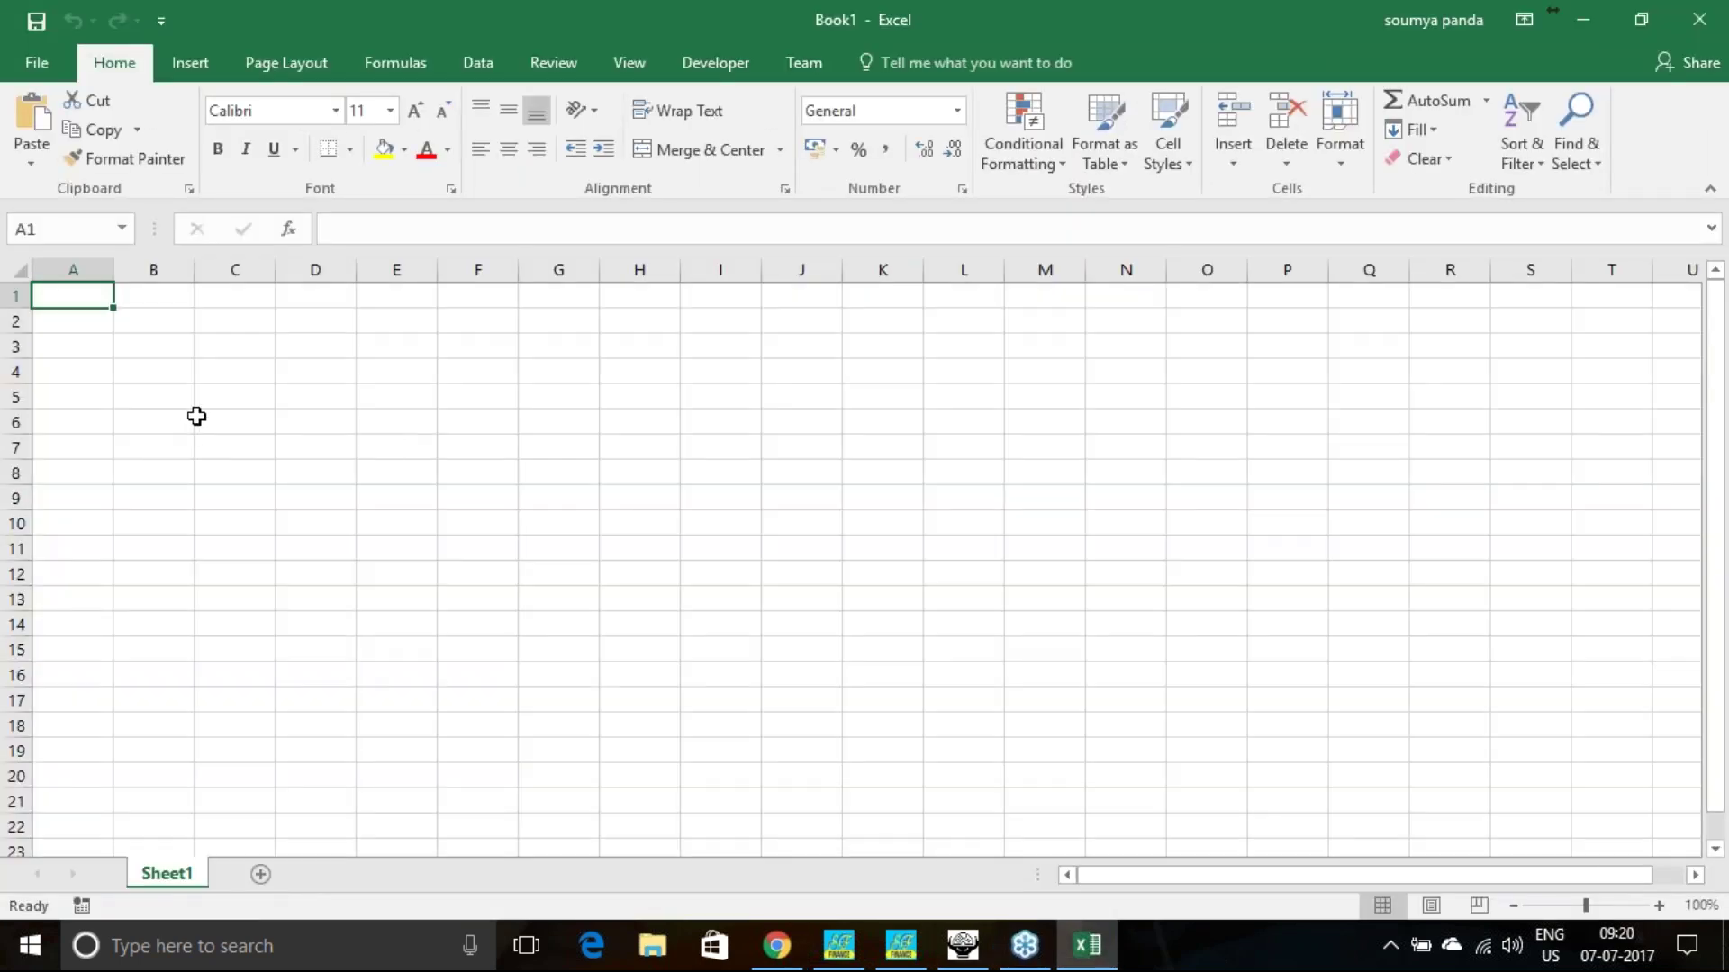
left_click(205, 420)
type("4,26,82,650")
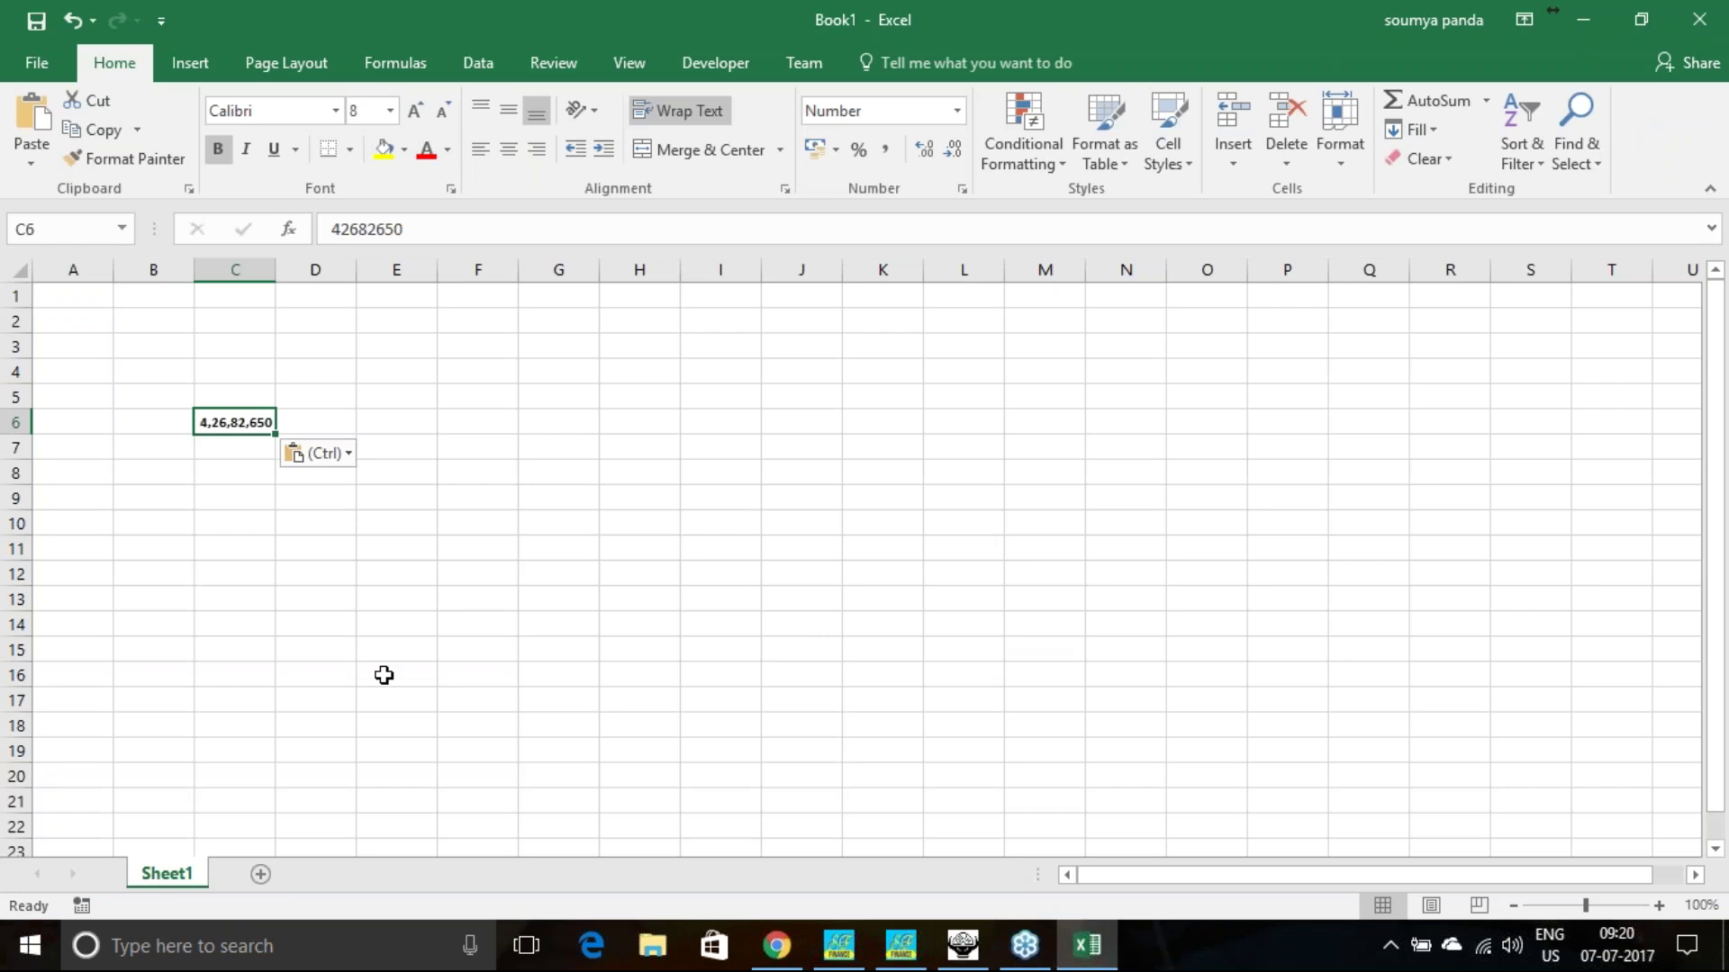
Copy the total calls open interest, 32,732,025, from the browser's option chain into cell C7 of the Excel workbook.
left_click(778, 947)
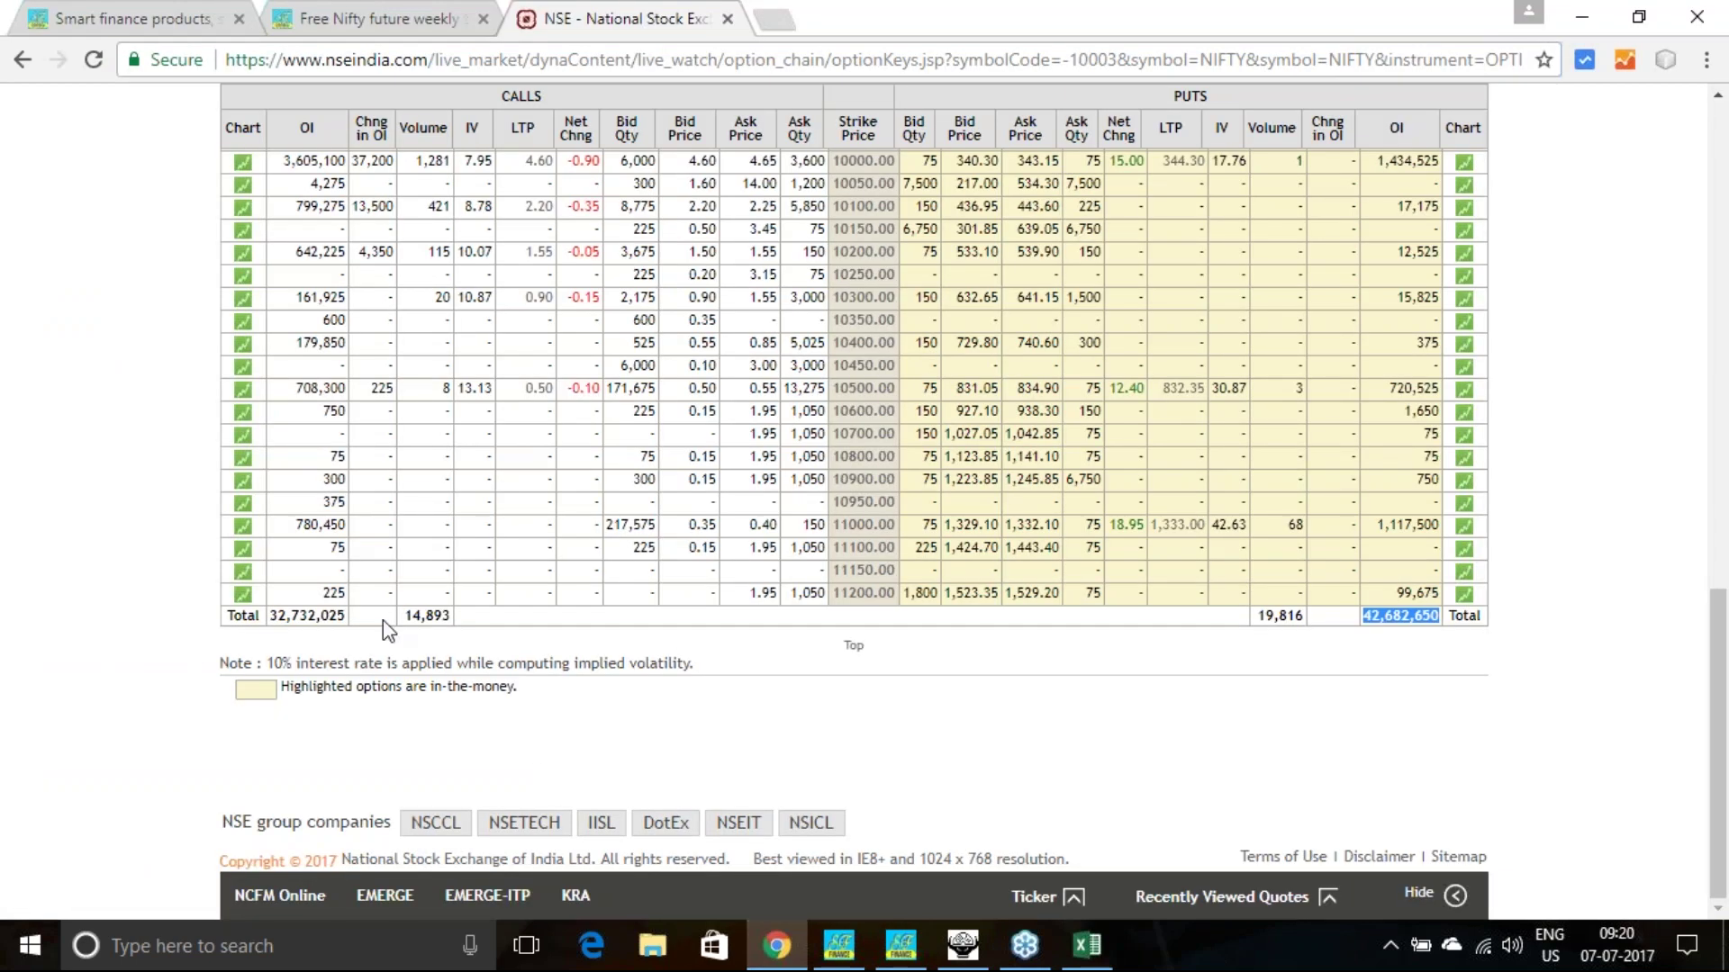
left_click_drag(267, 620, 347, 619)
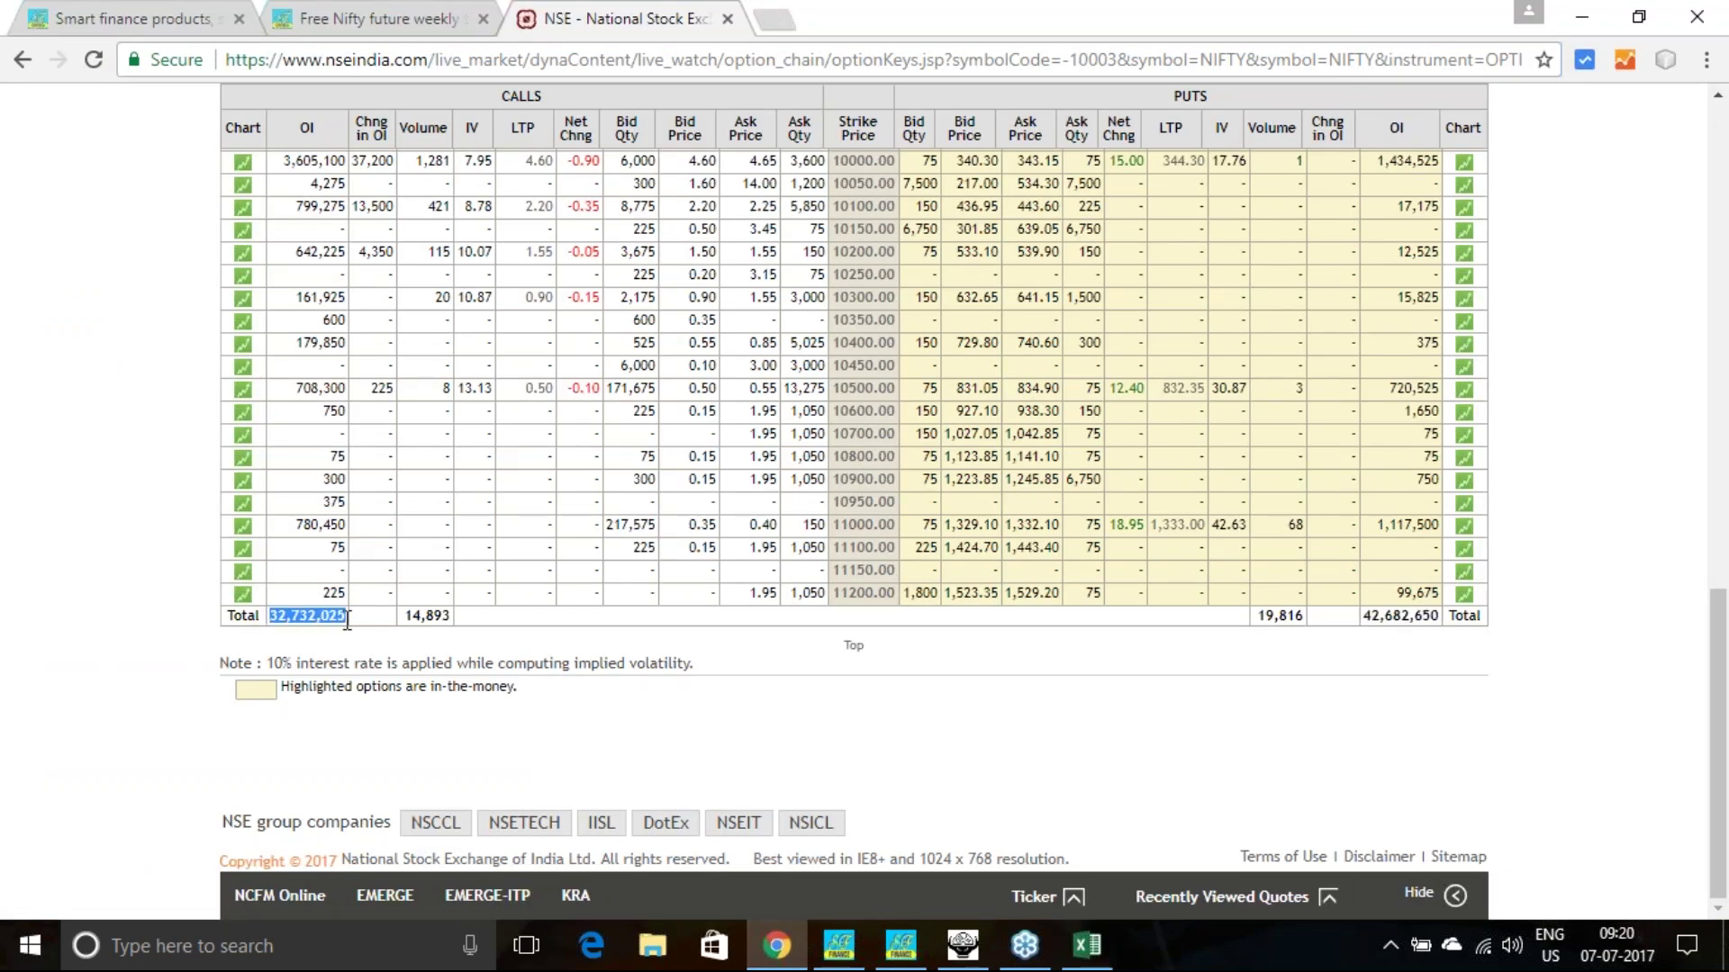
left_click(1087, 945)
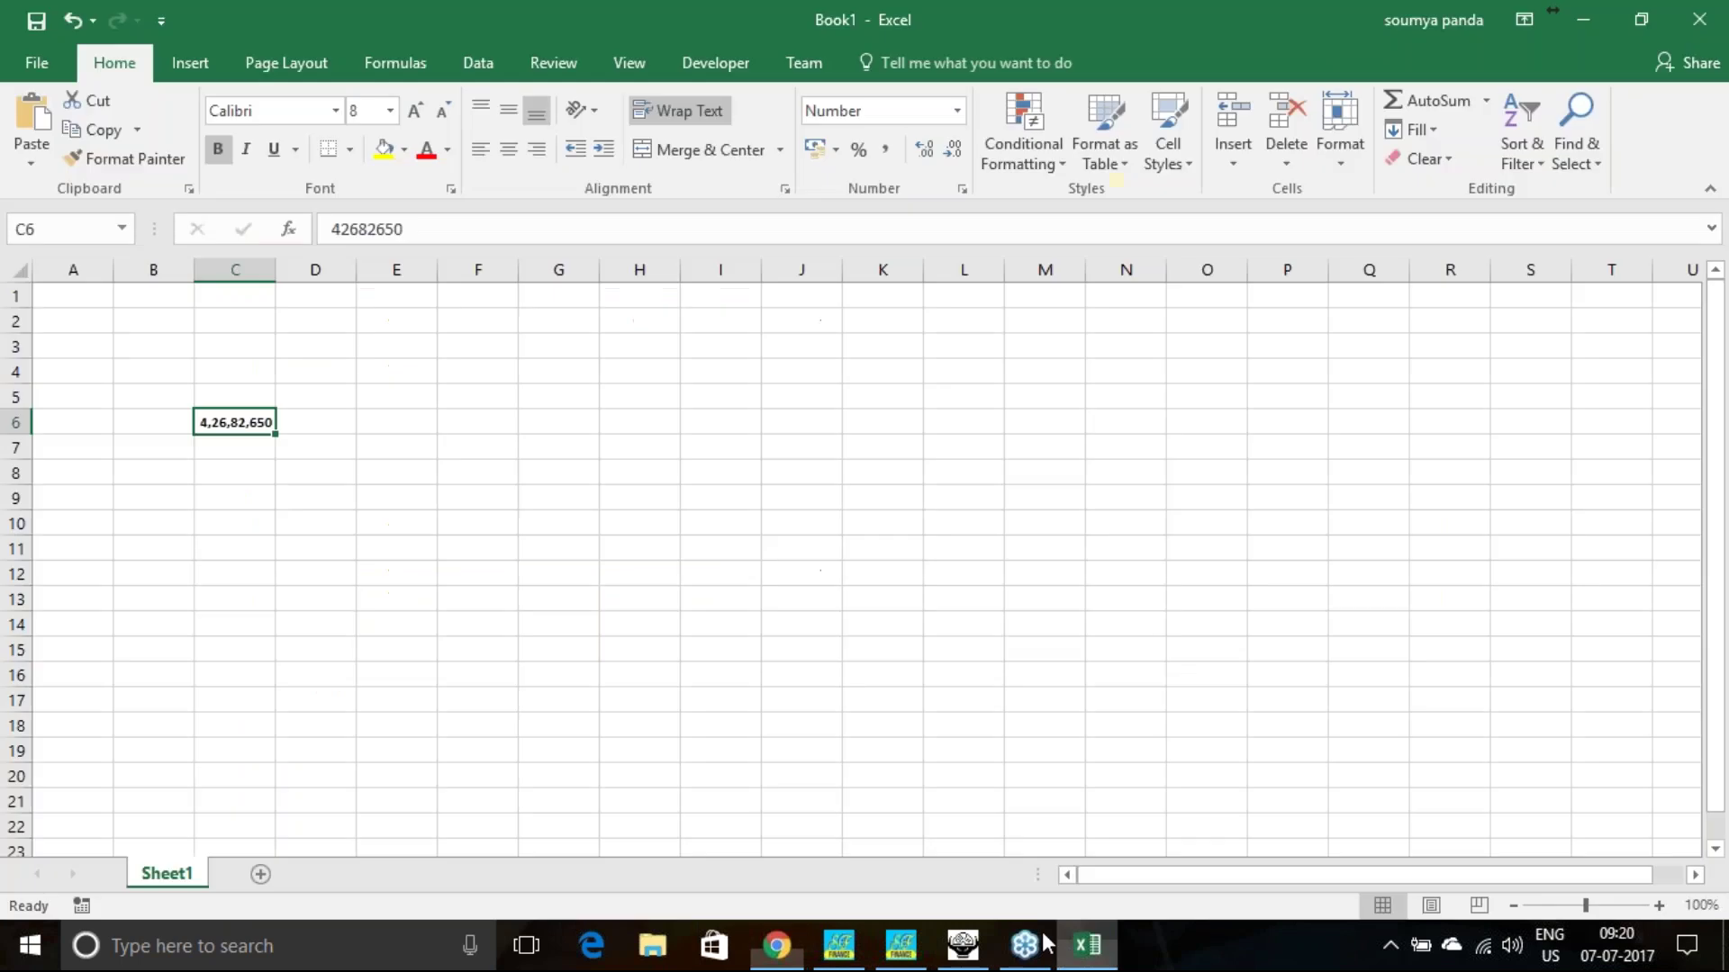
left_click(235, 450)
type("3,27,32,025")
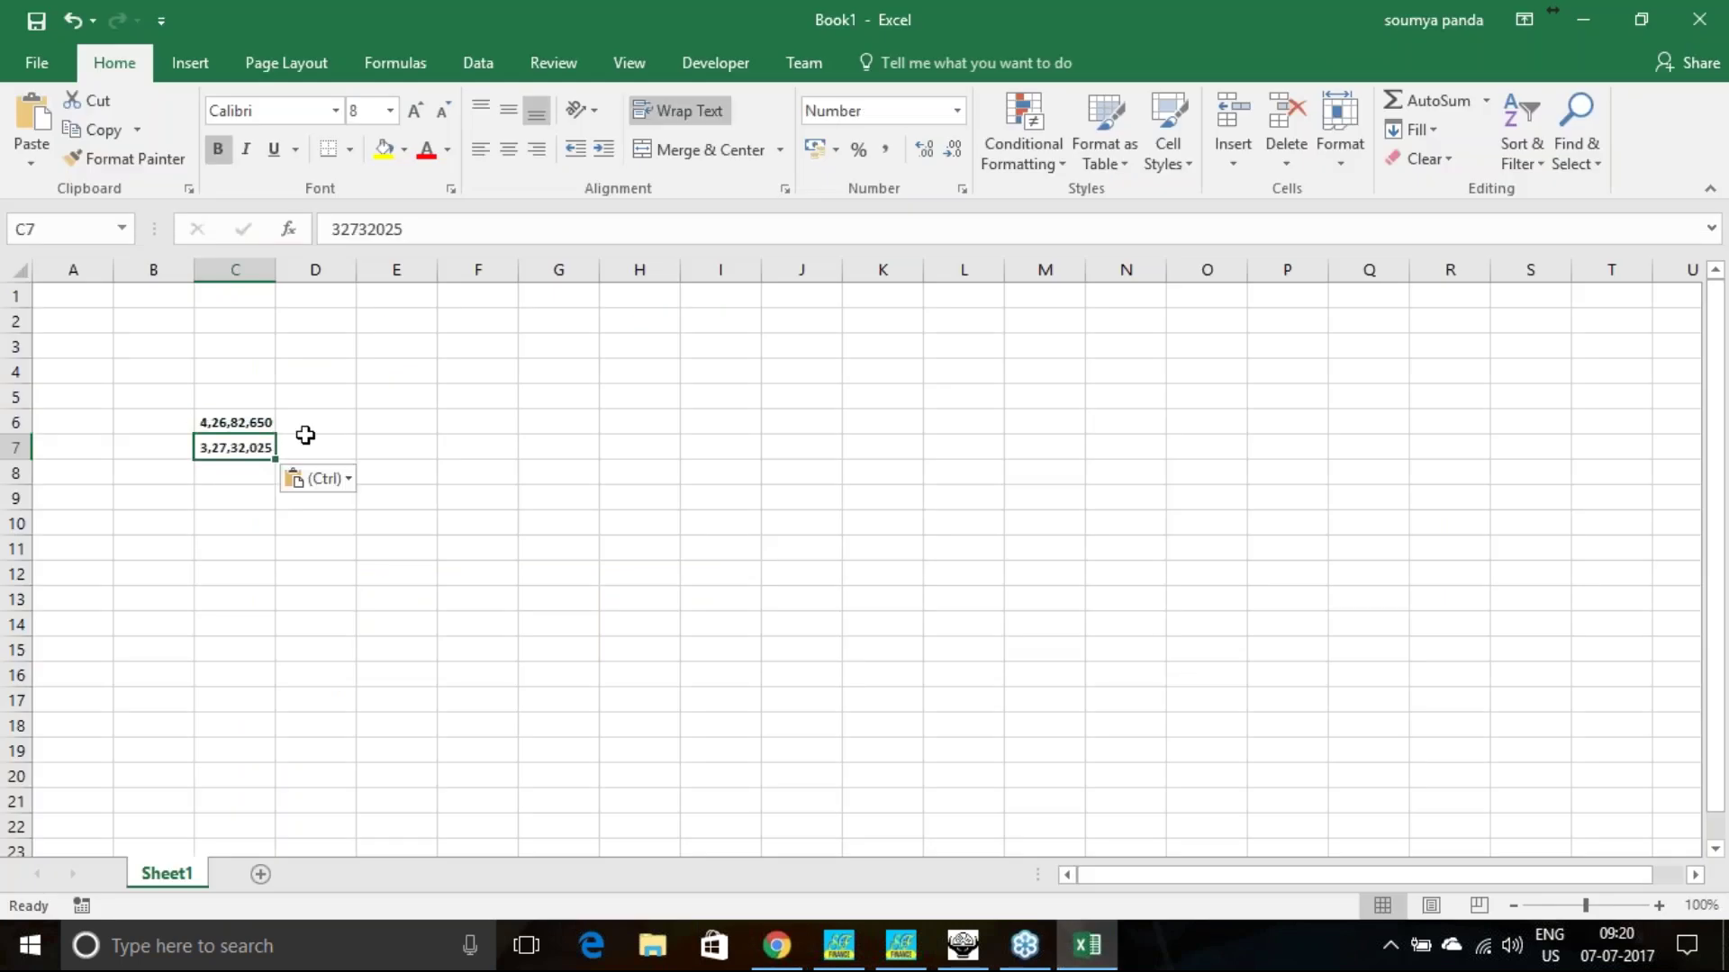
Calculate the put-call ratio in cell D6 with the formula =C6/C7.
left_click(325, 427)
type("=")
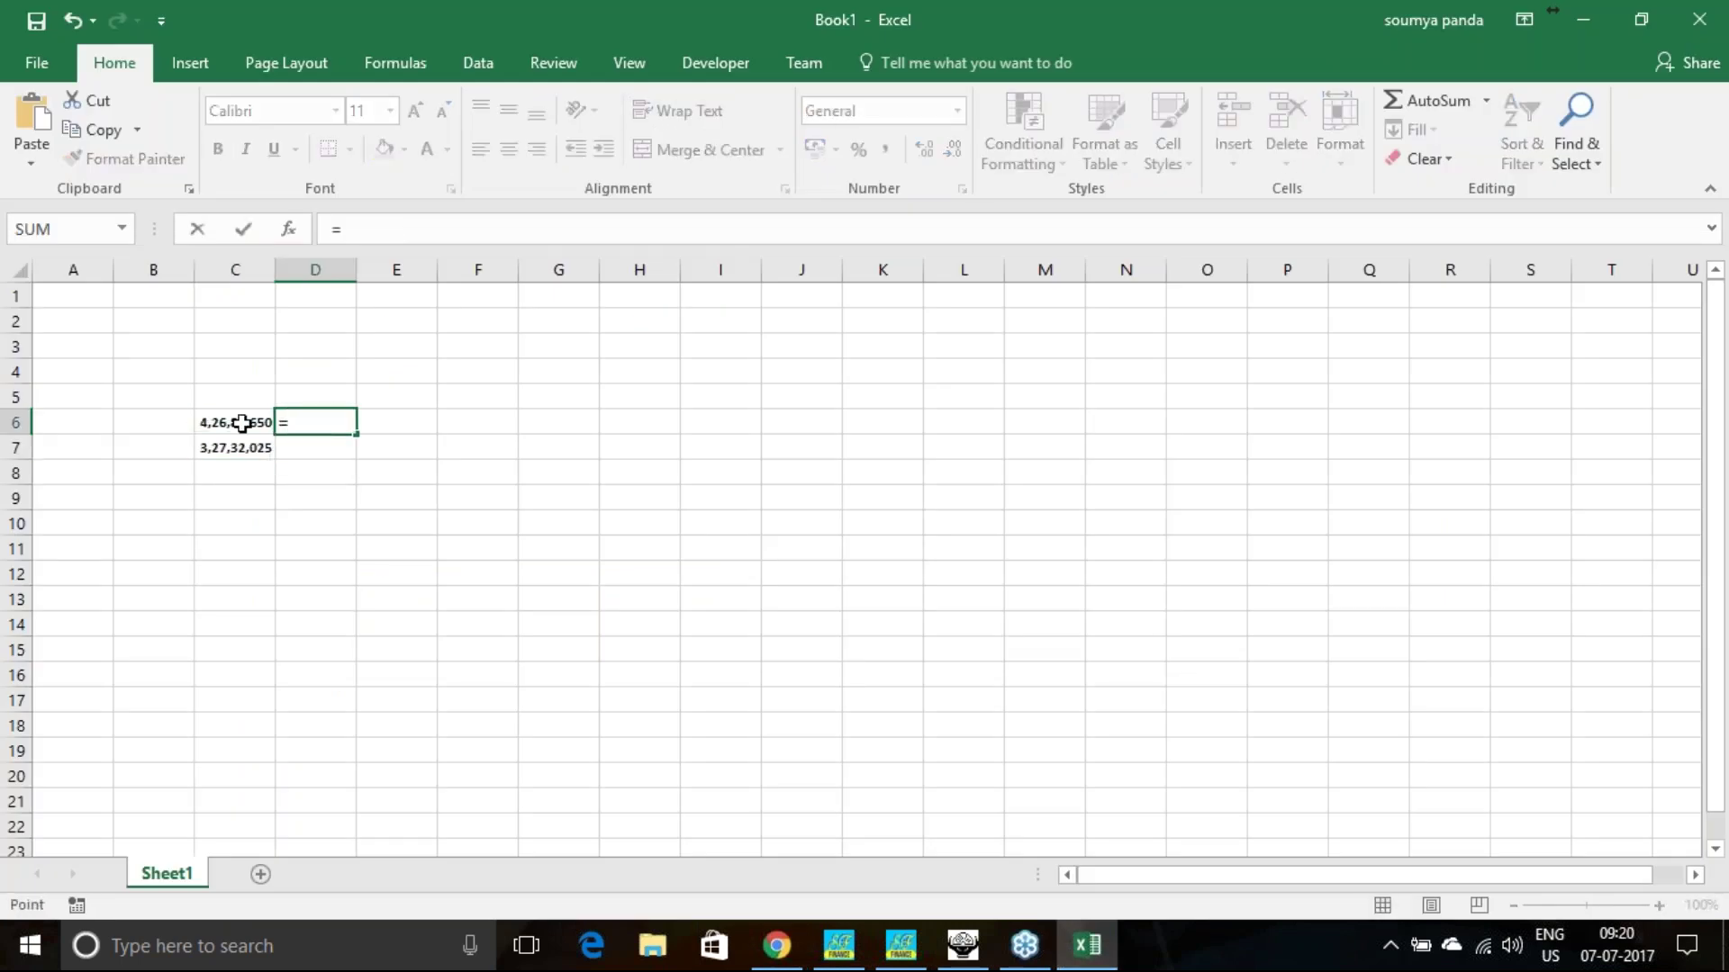
left_click(240, 423)
left_click(243, 448)
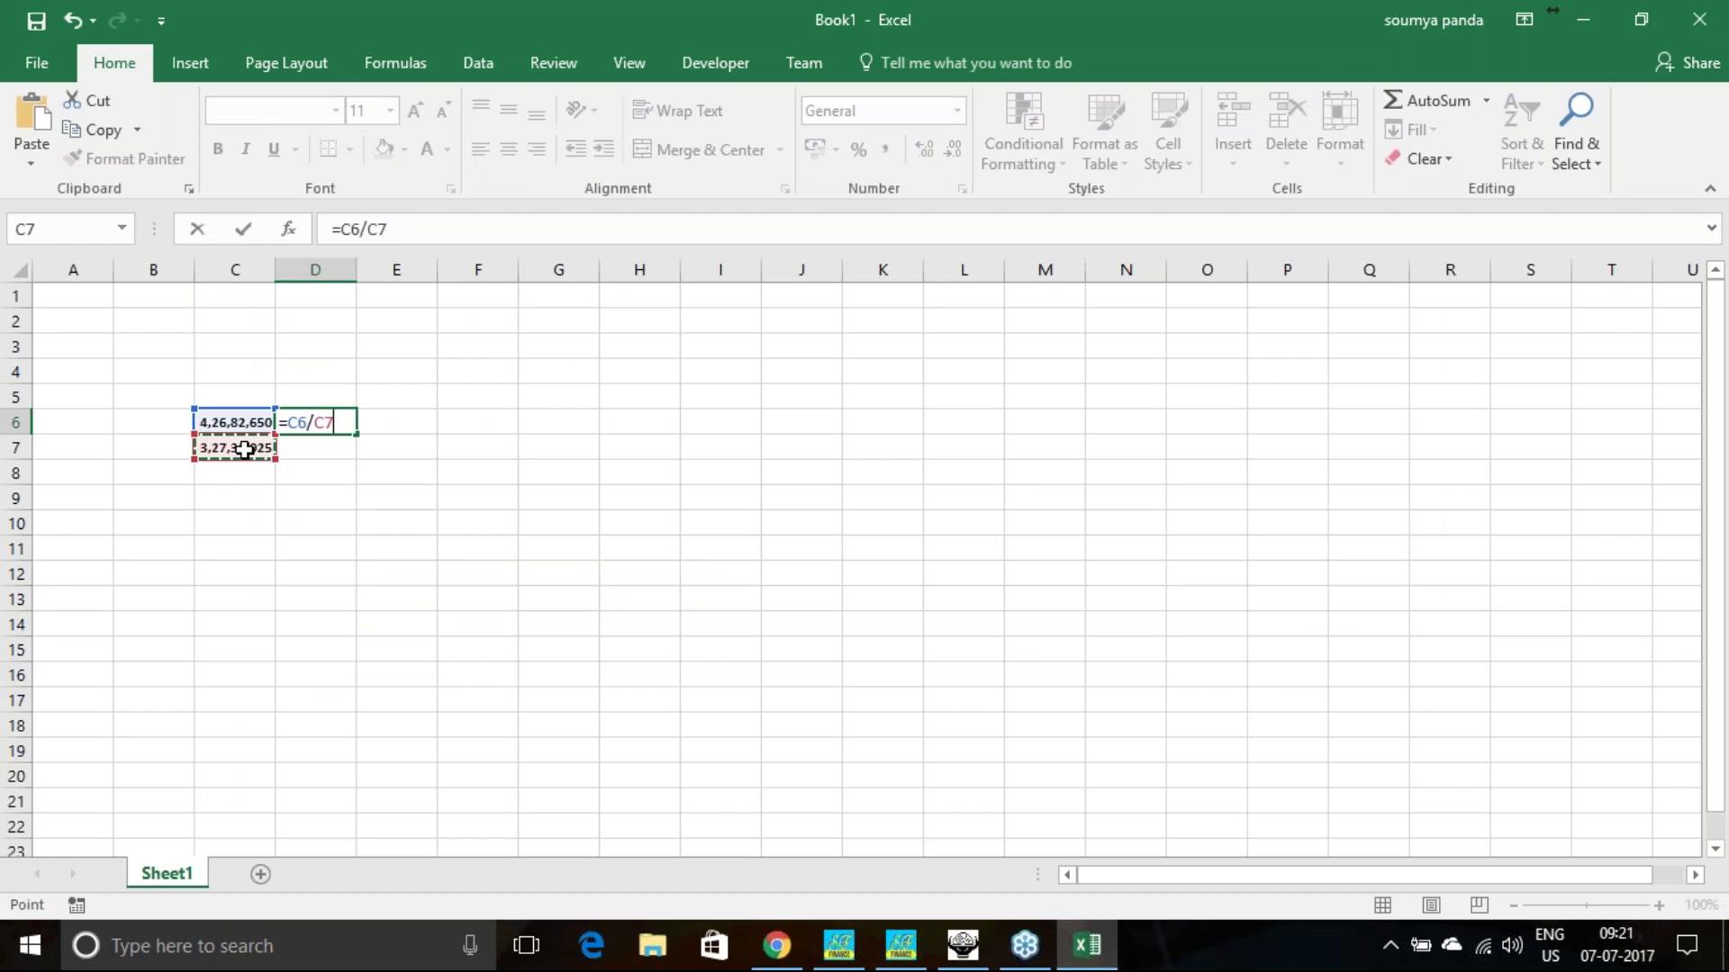
key("Return")
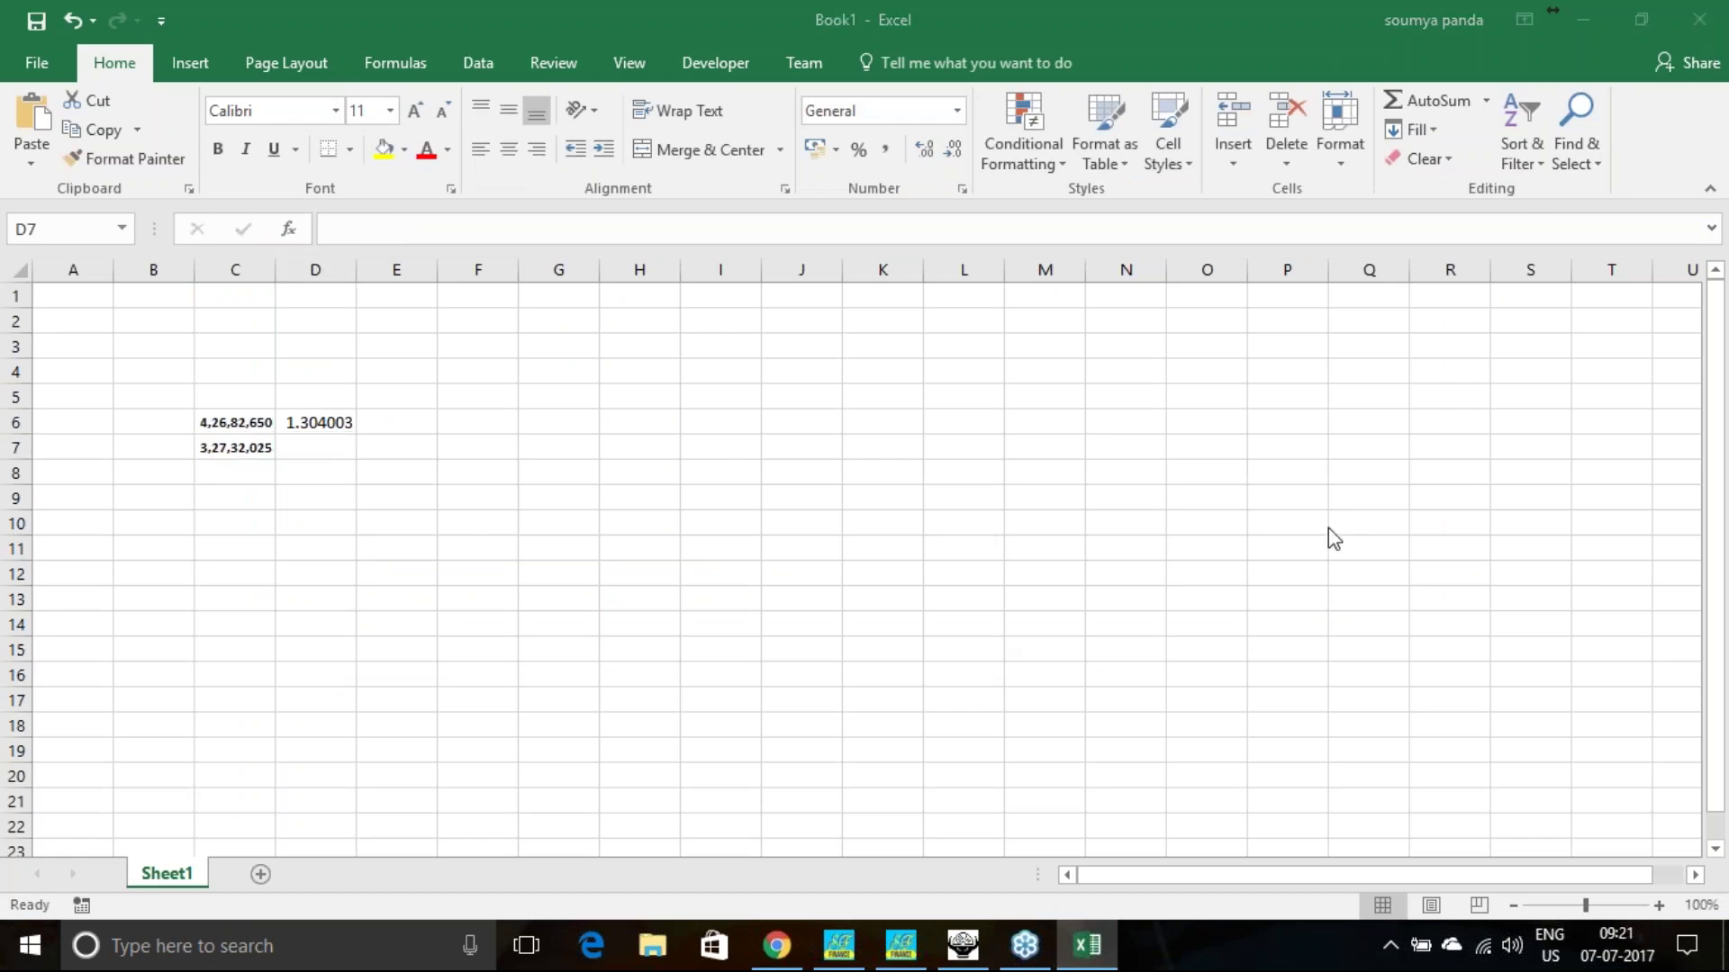
Examine the put open interest around the 9500 strike in the browser's option chain, and check the futures quotes in ODIN.
left_click(776, 945)
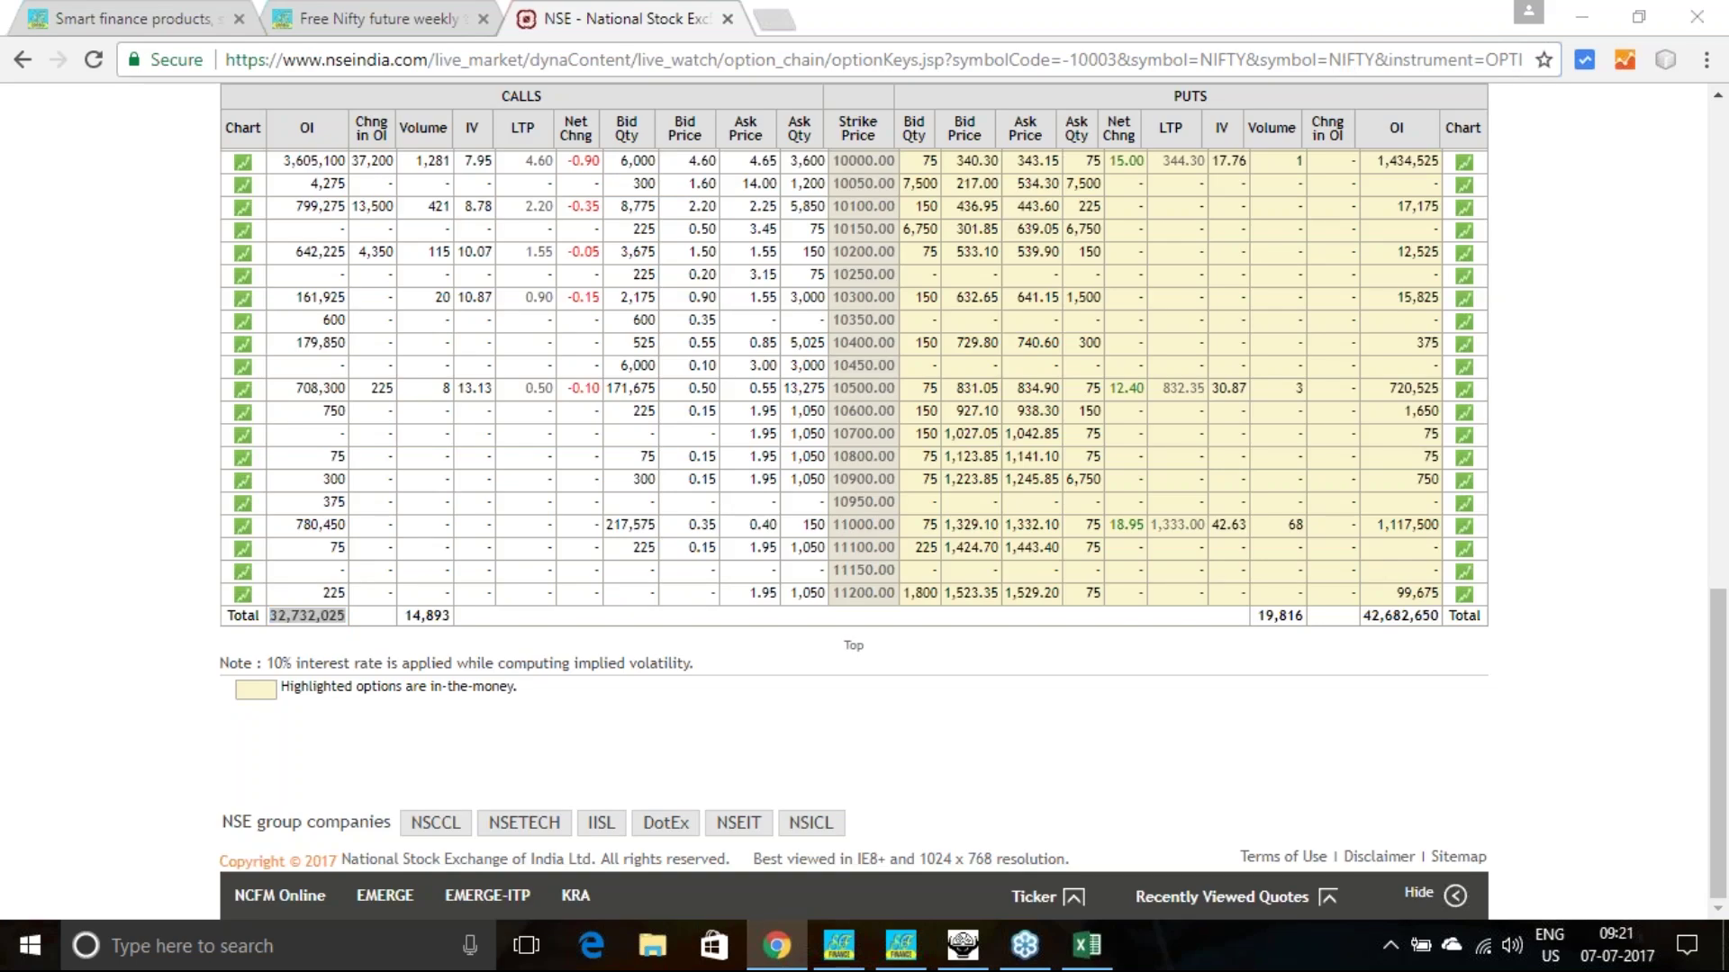
scroll(854, 511, "up", 6)
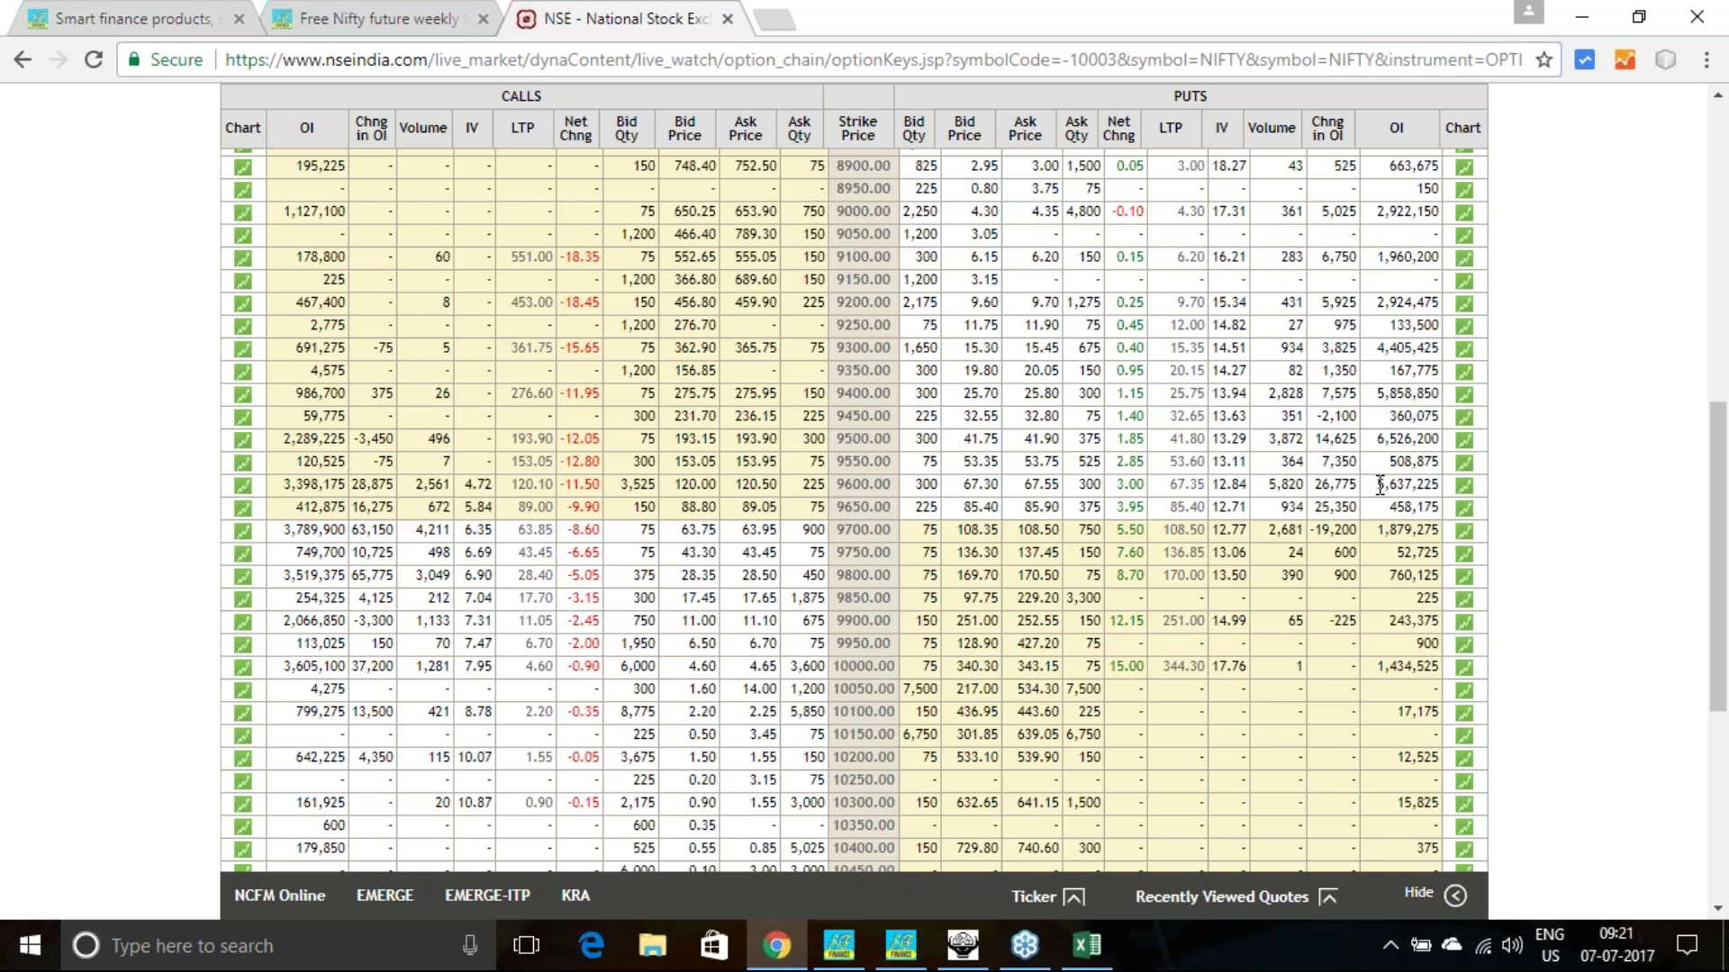
left_click_drag(1369, 454, 1382, 443)
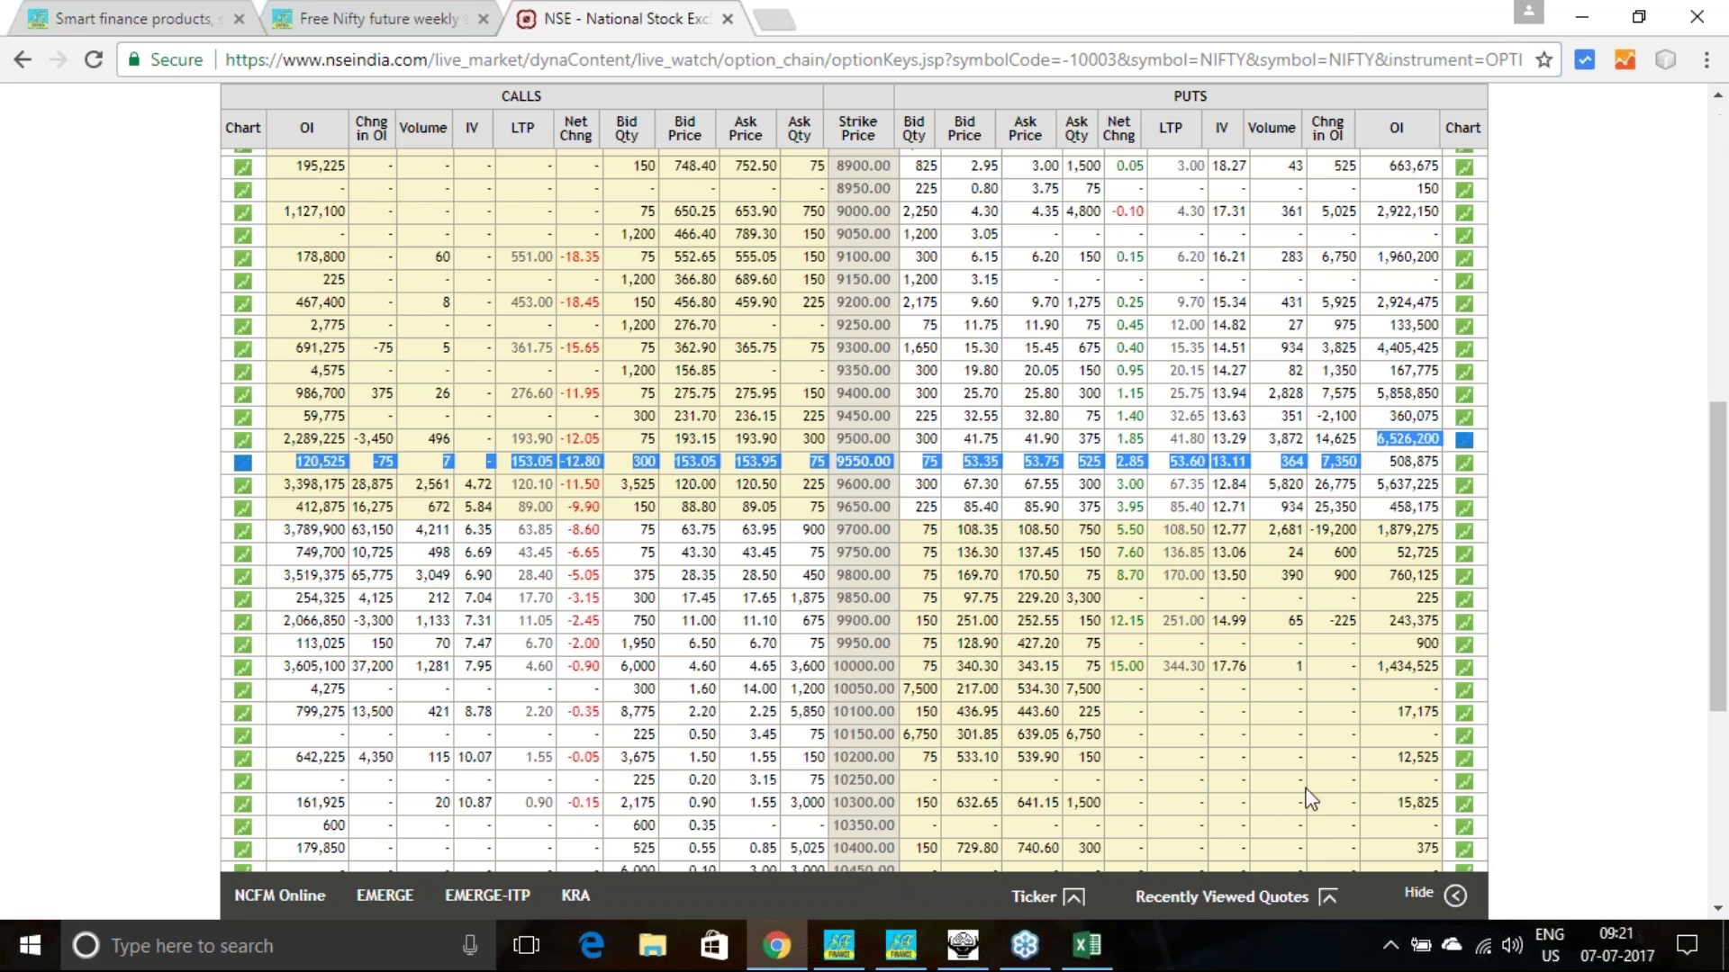
left_click(1573, 664)
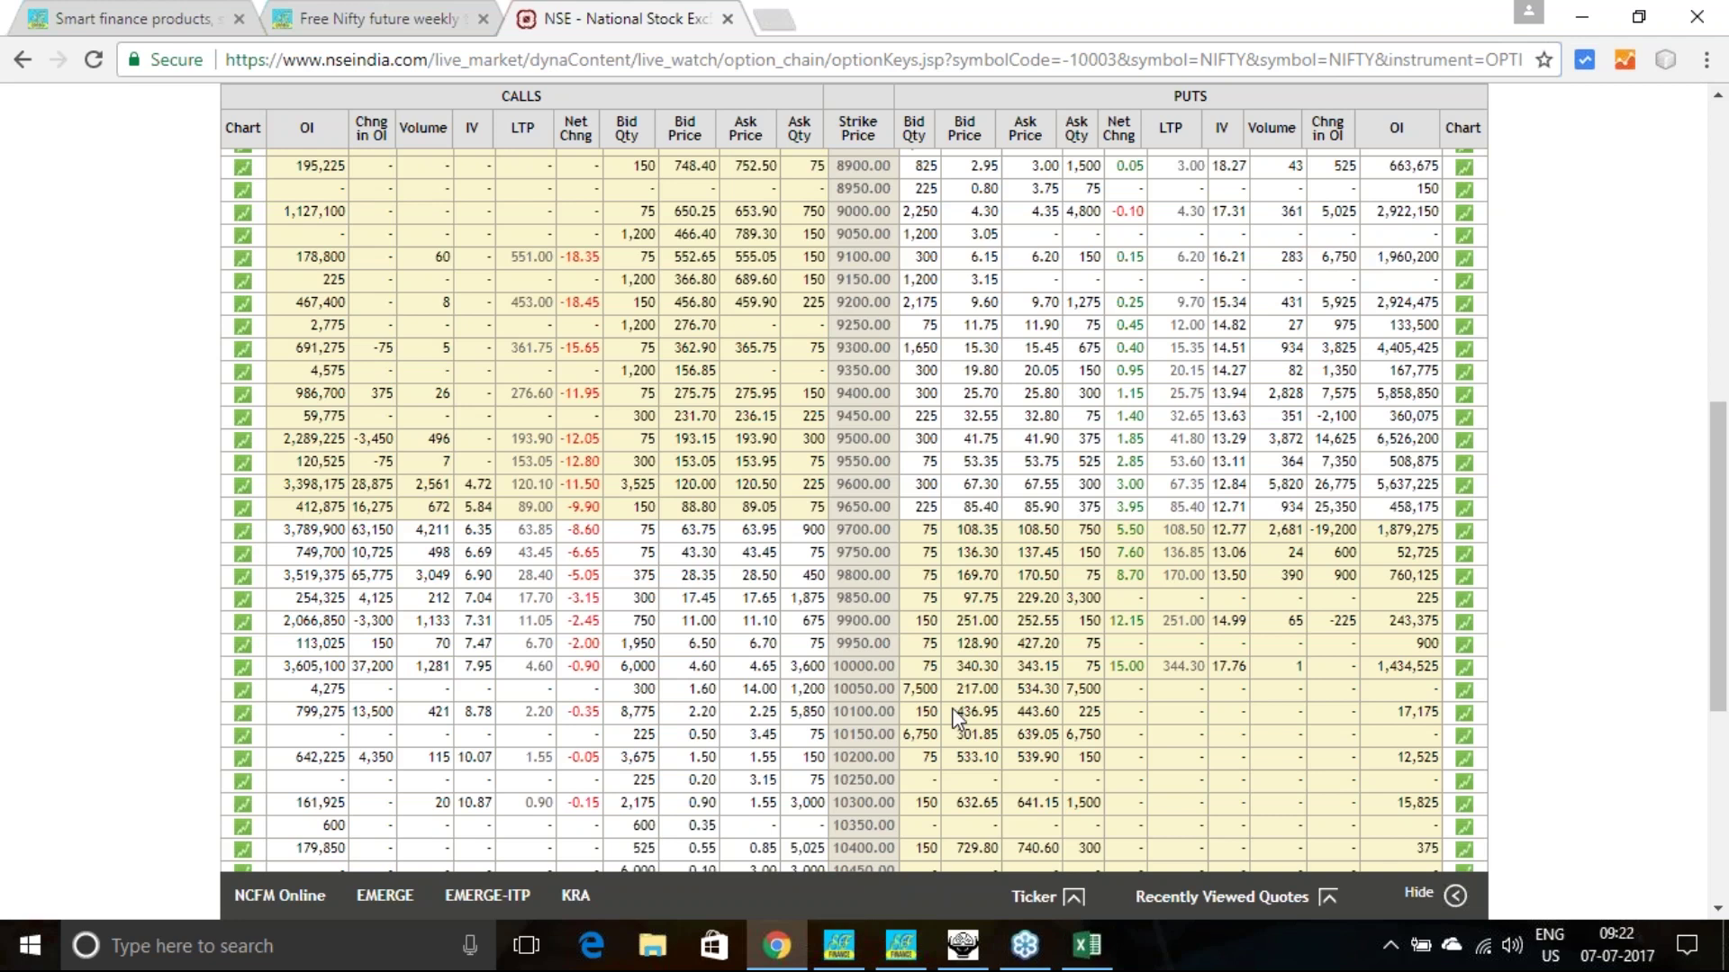
scroll(1167, 657, "down", 3)
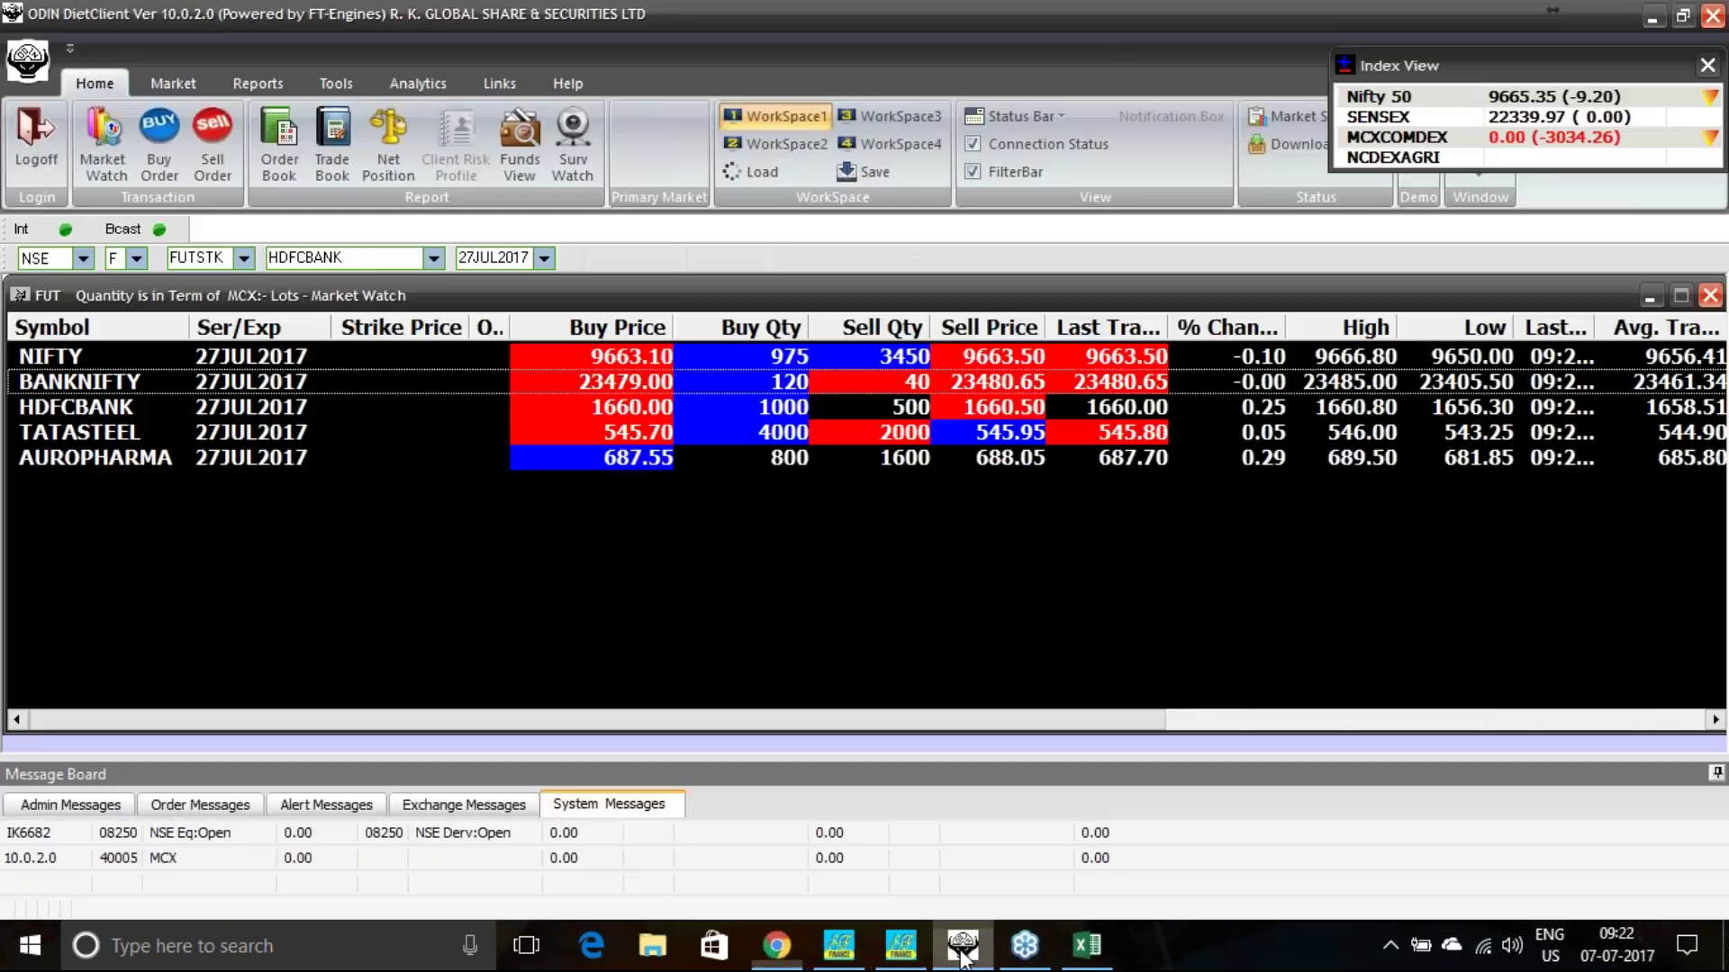
left_click(963, 945)
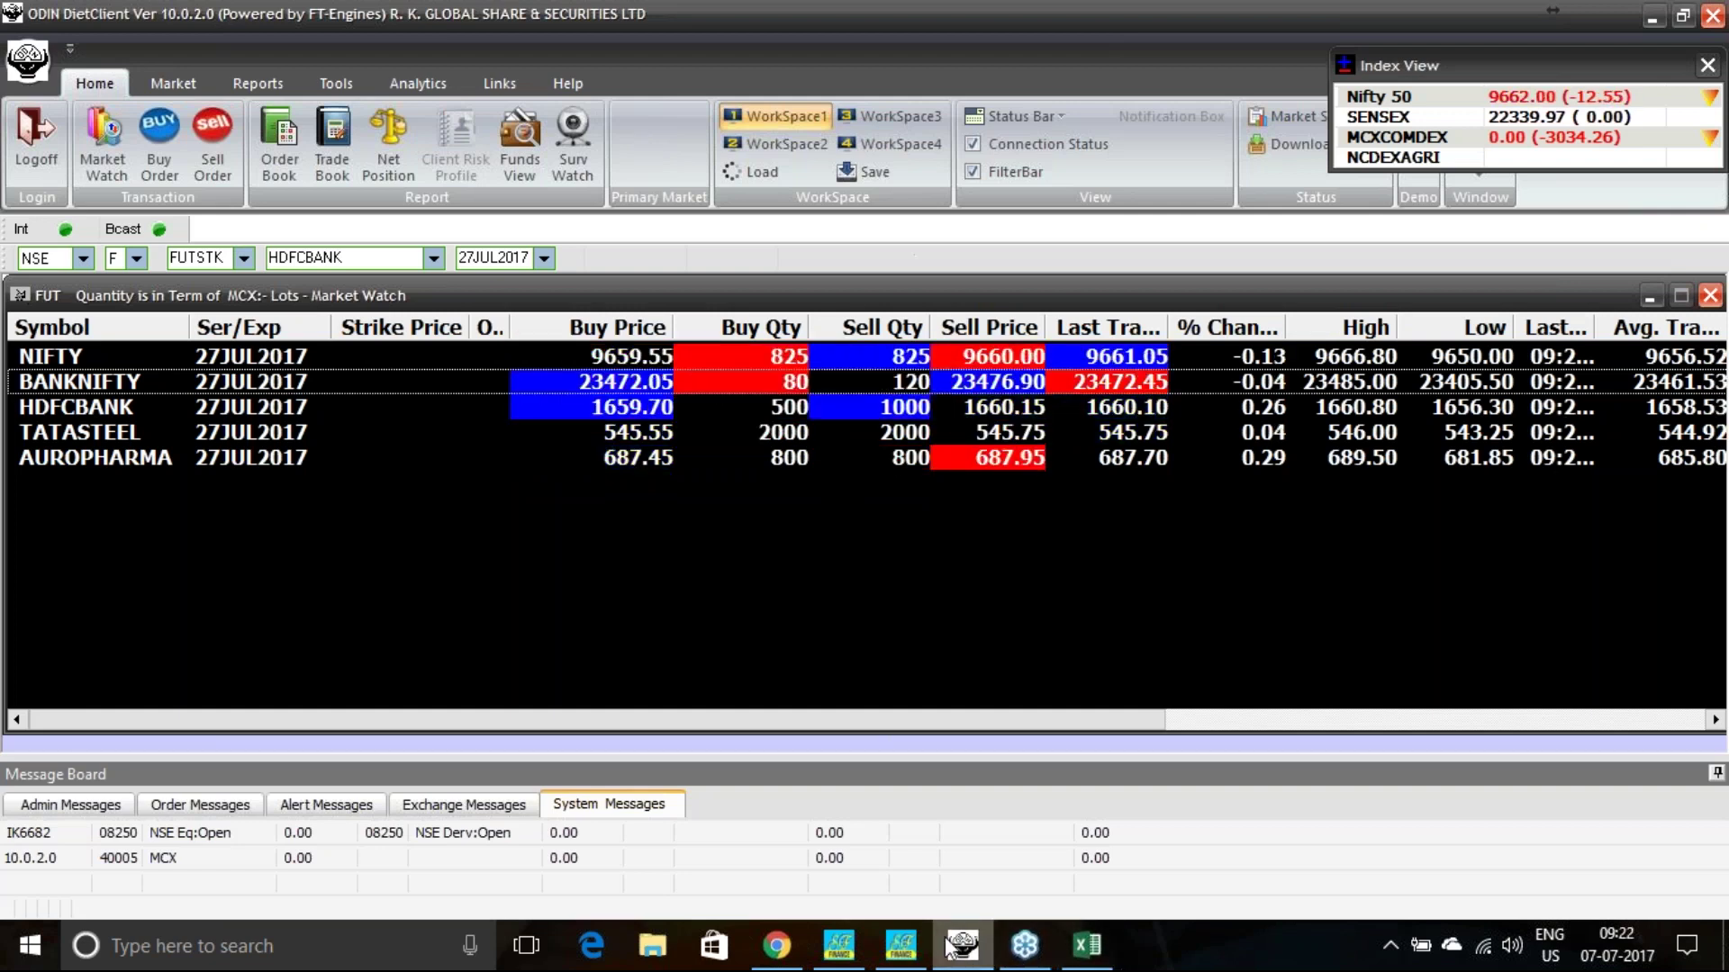
mouse_move(834, 950)
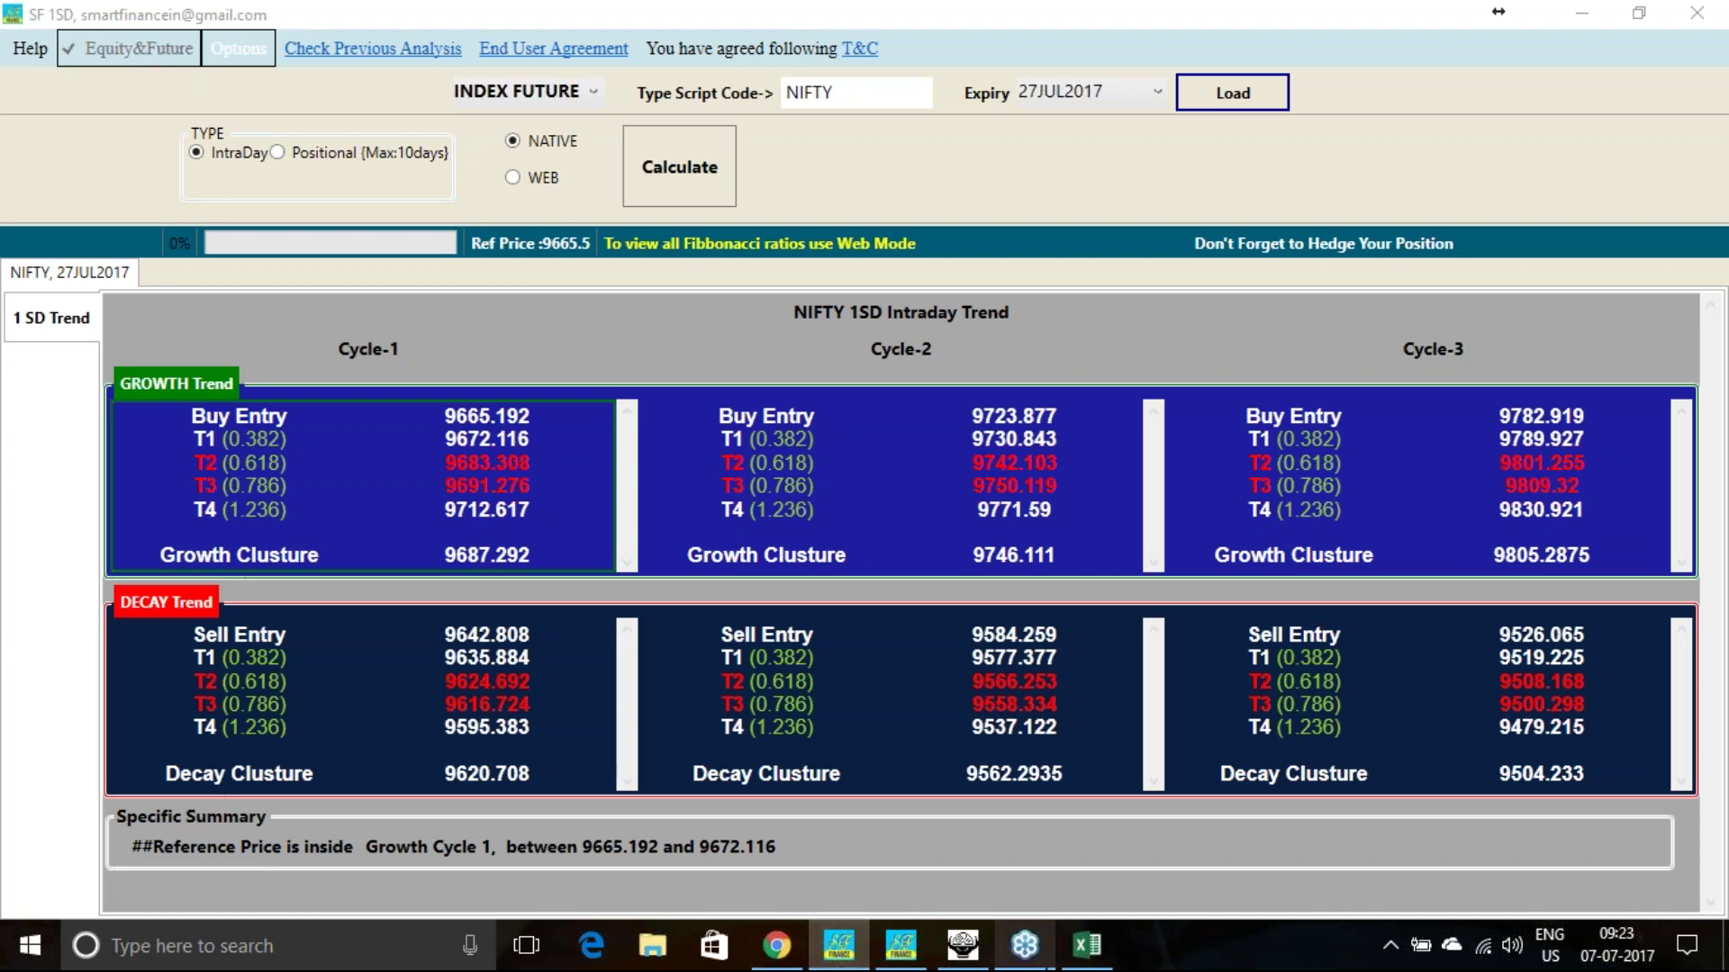
Return to the option chain in the browser and reload the page for updated Nifty option data.
left_click(789, 960)
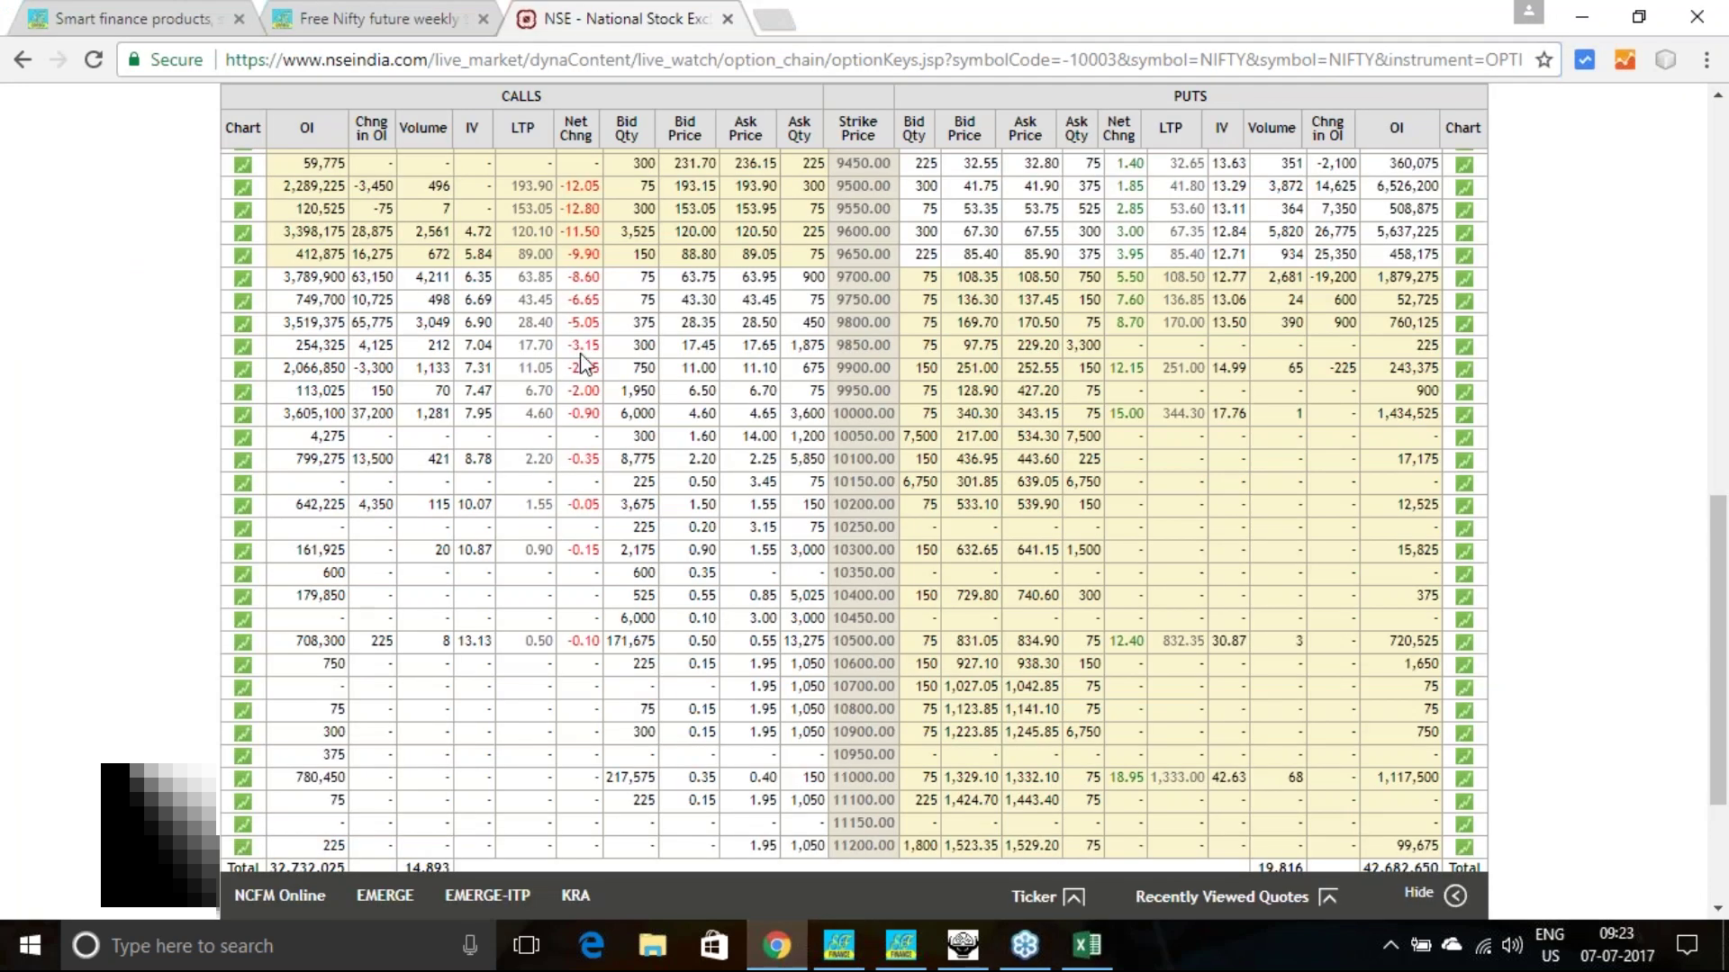
scroll(893, 360, "up", 1)
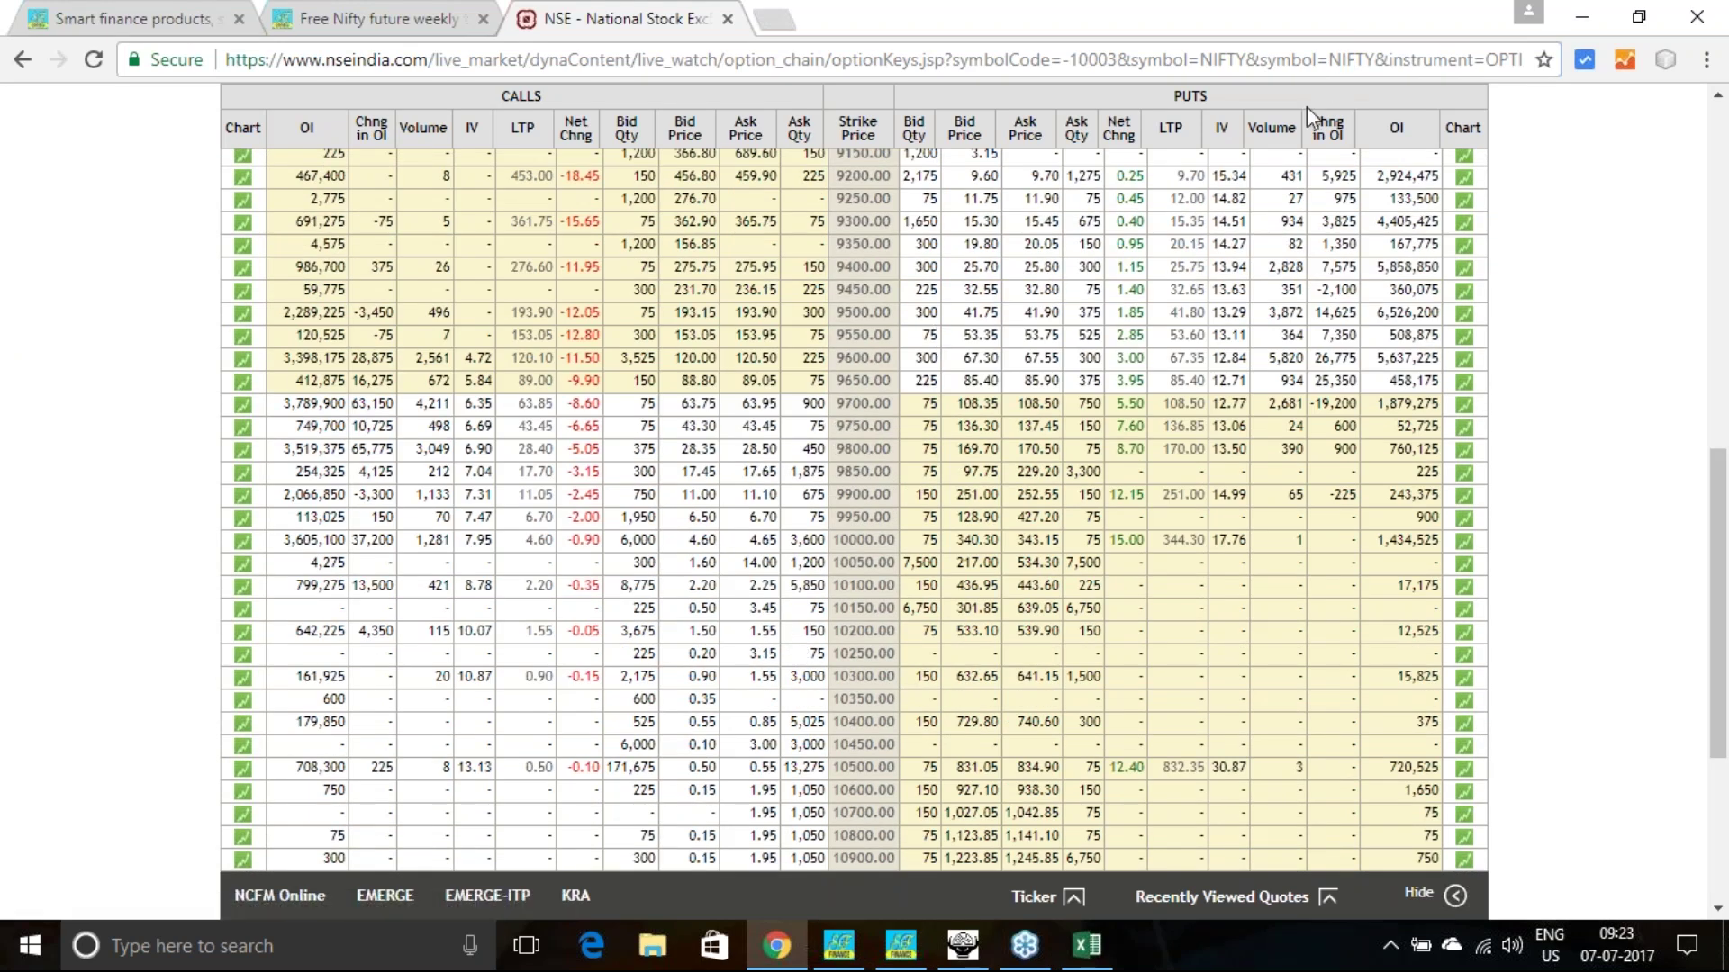
left_click(1357, 61)
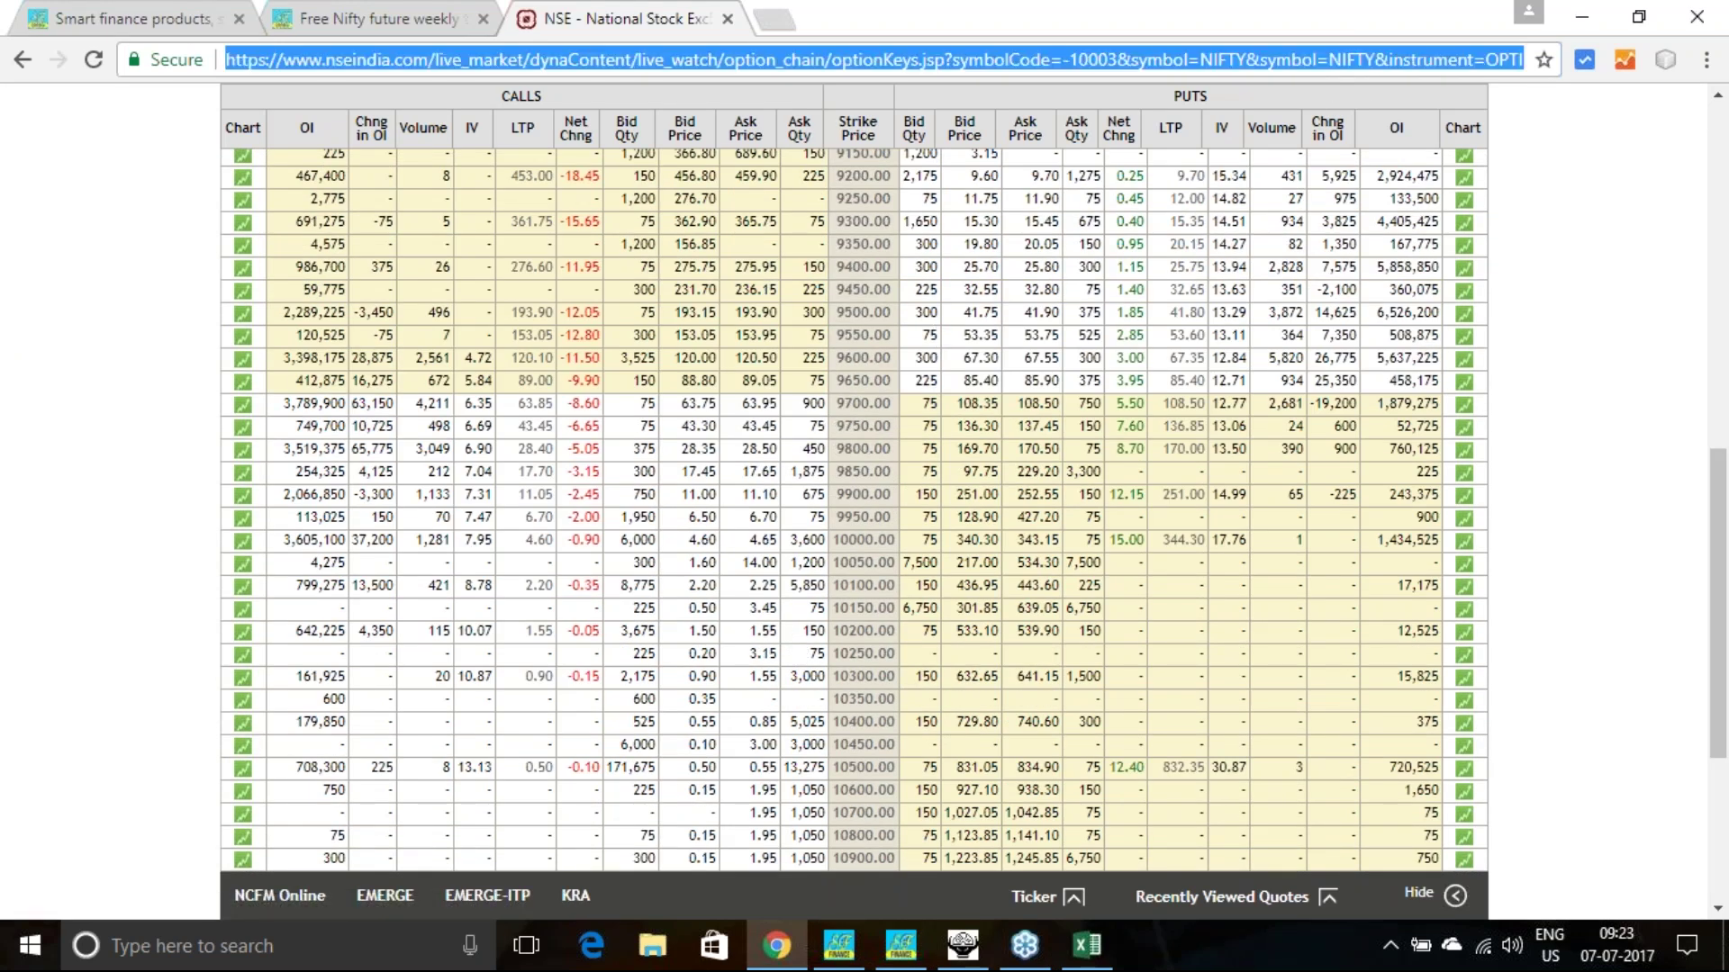
key("Return")
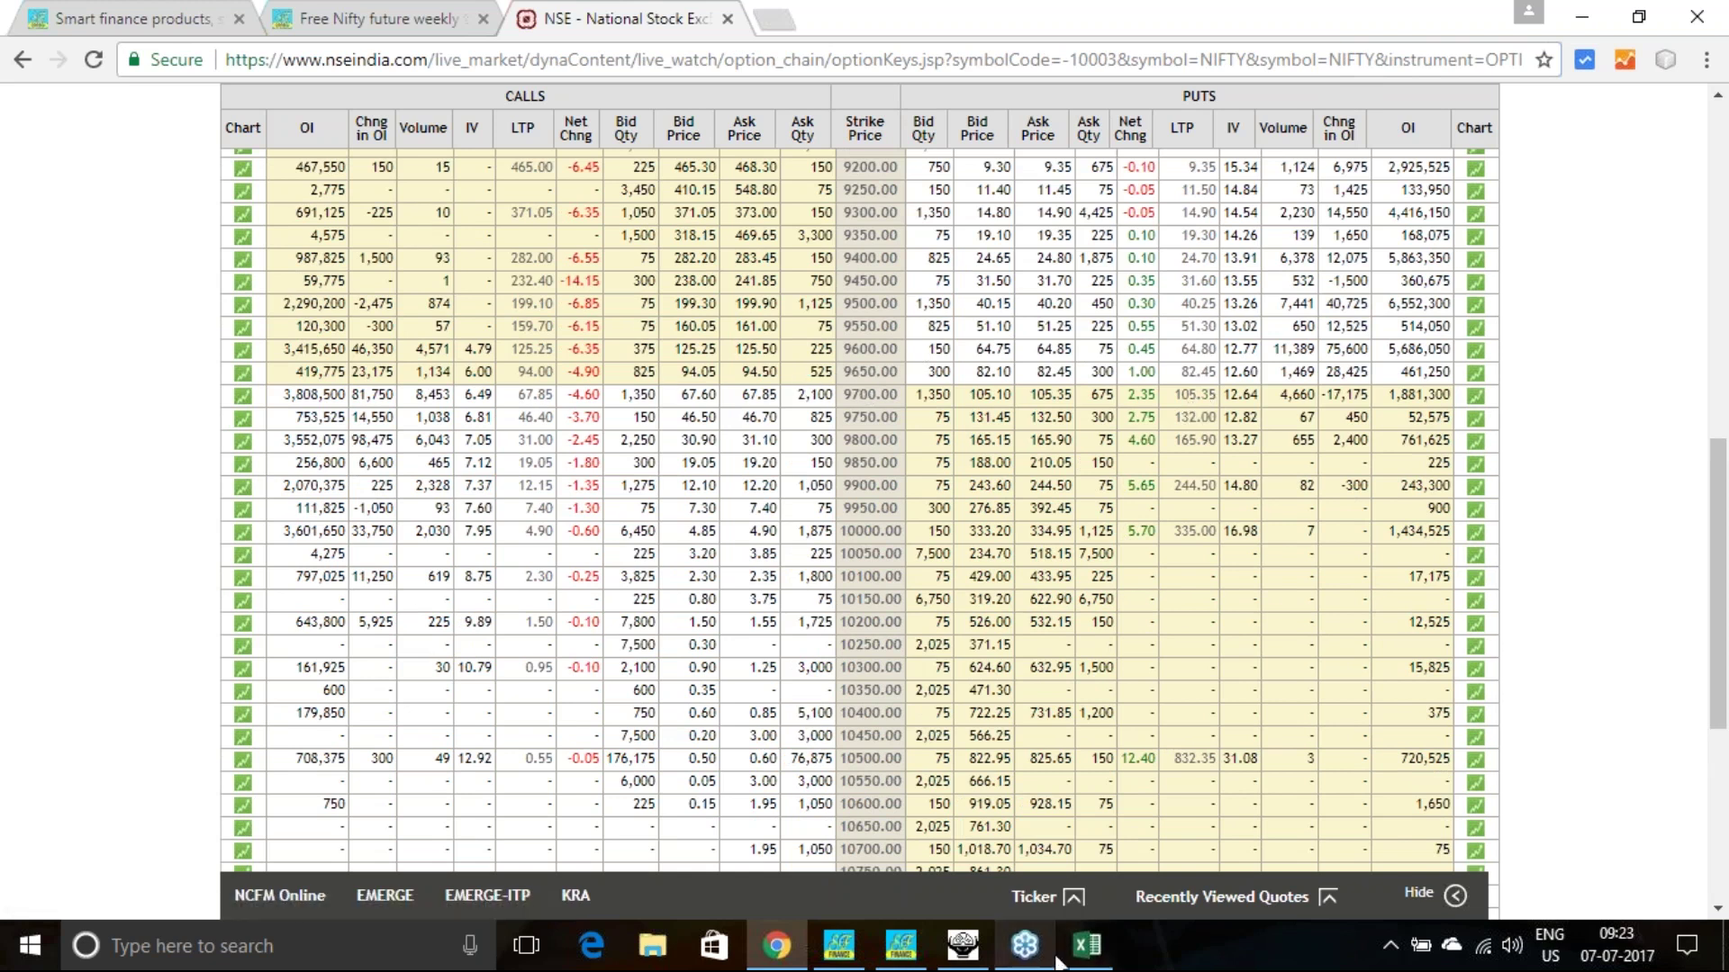
In the Excel workbook, enter 82 in cell D13 and 9662 in cell D14.
left_click(1087, 946)
left_click(343, 600)
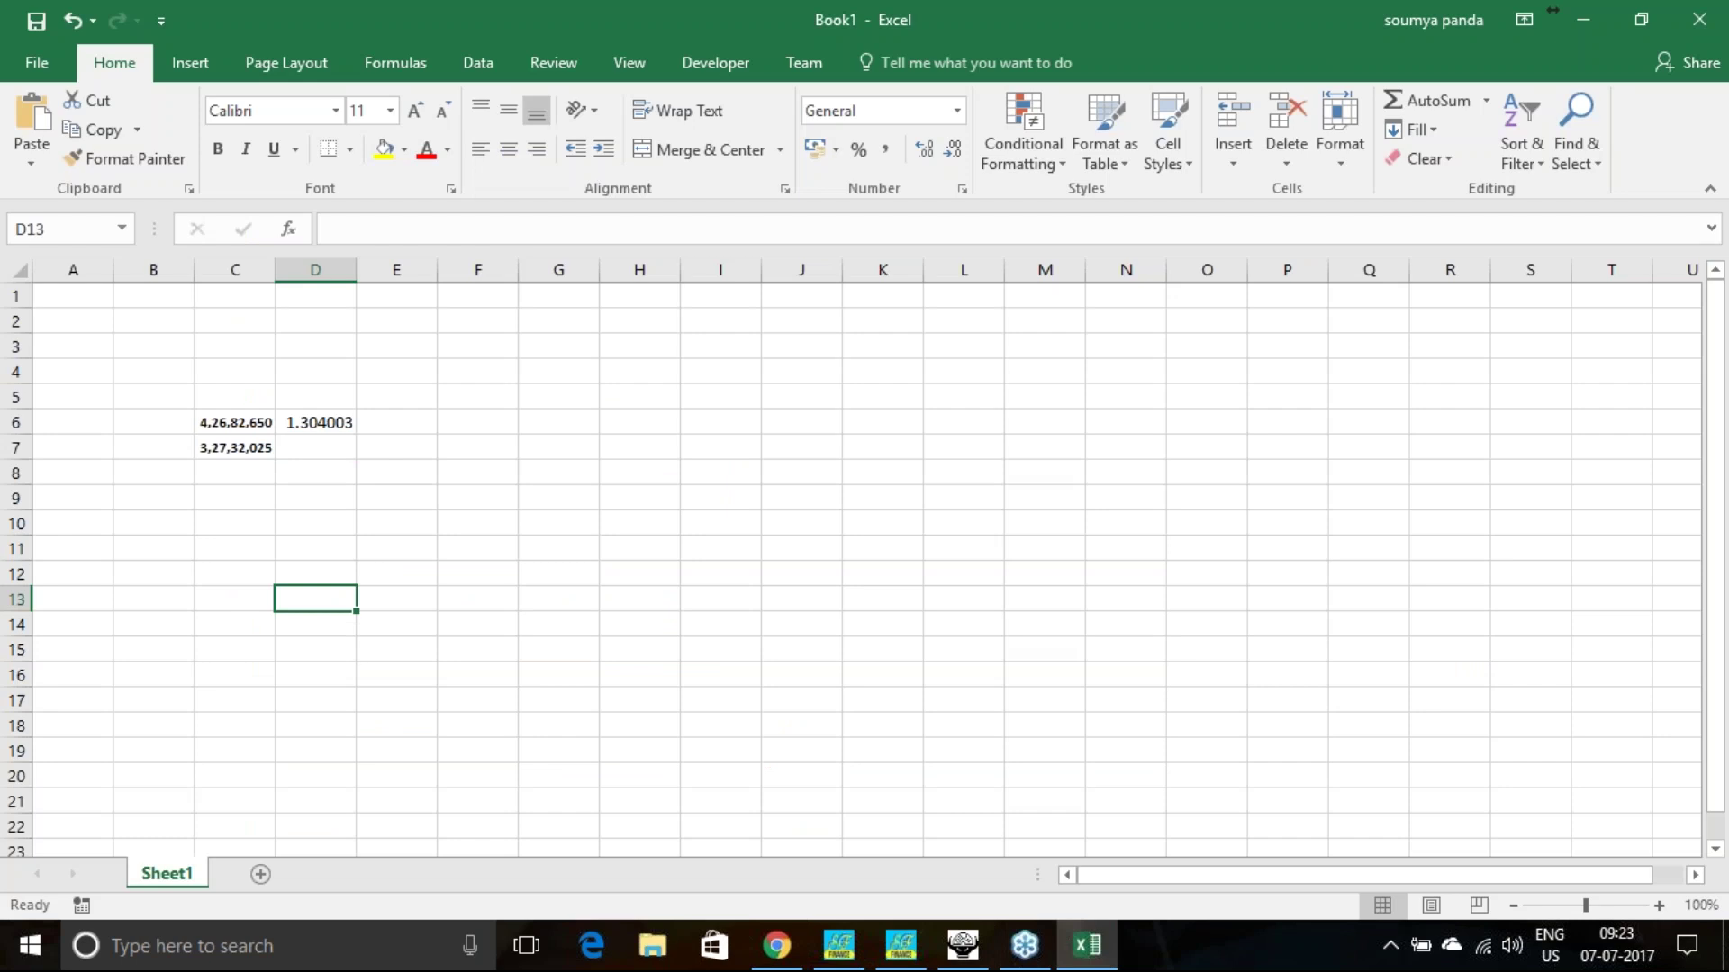
type("82")
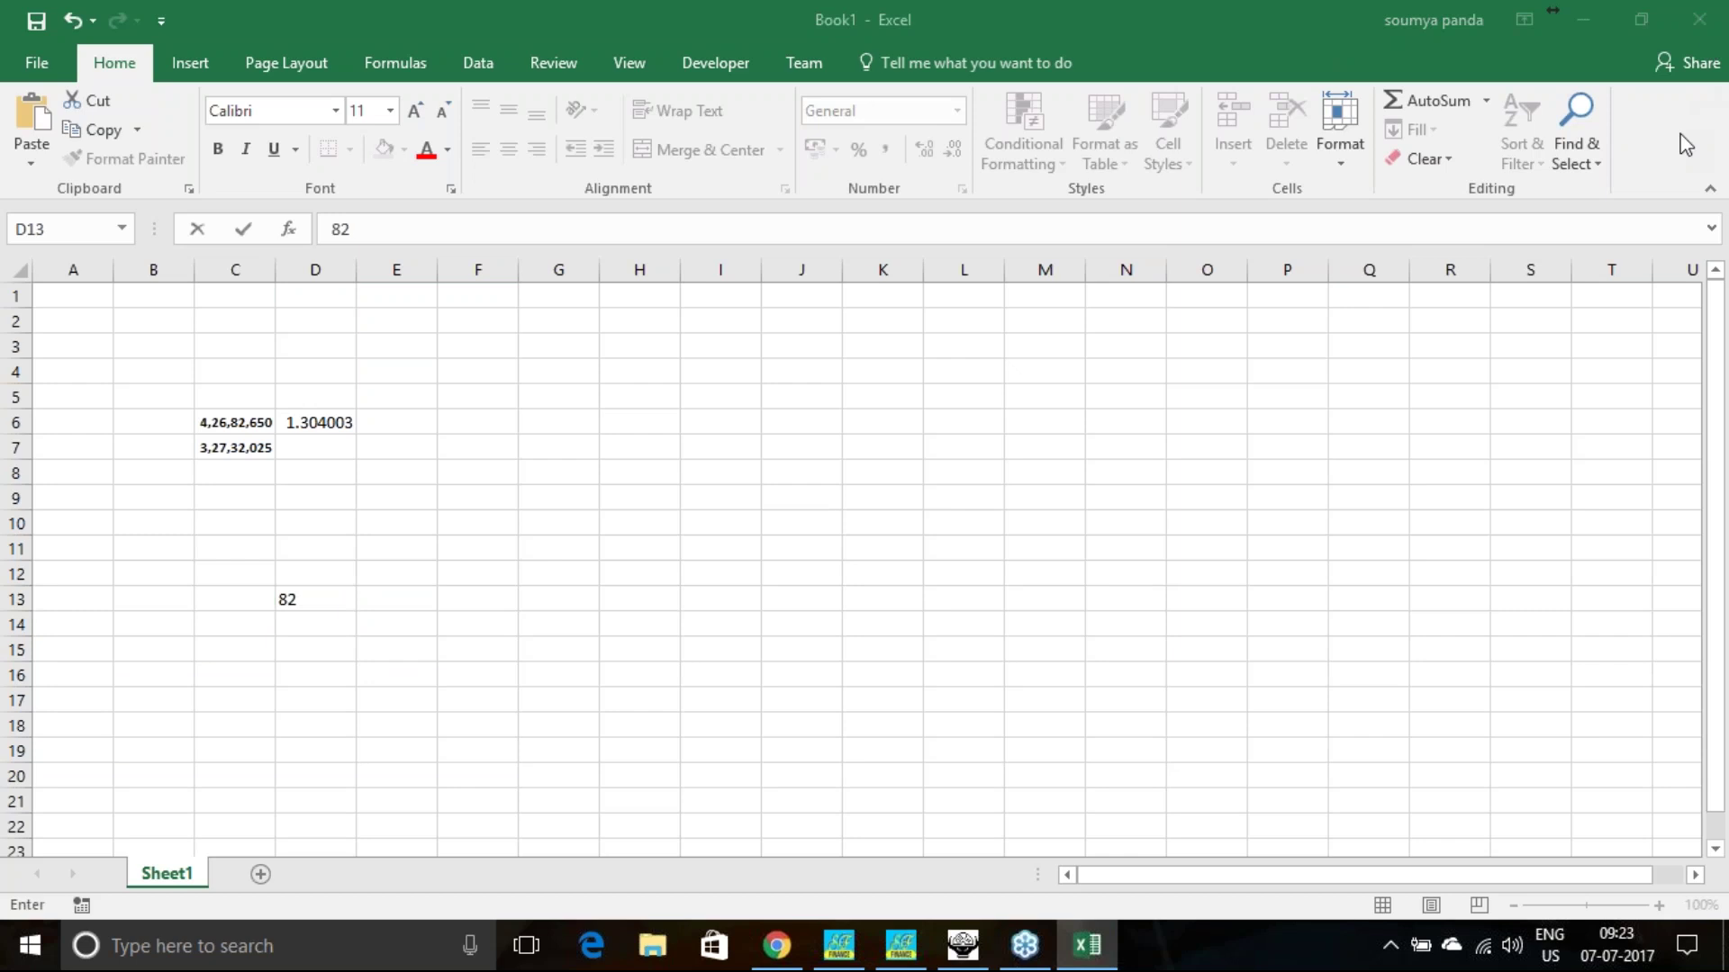
left_click(329, 602)
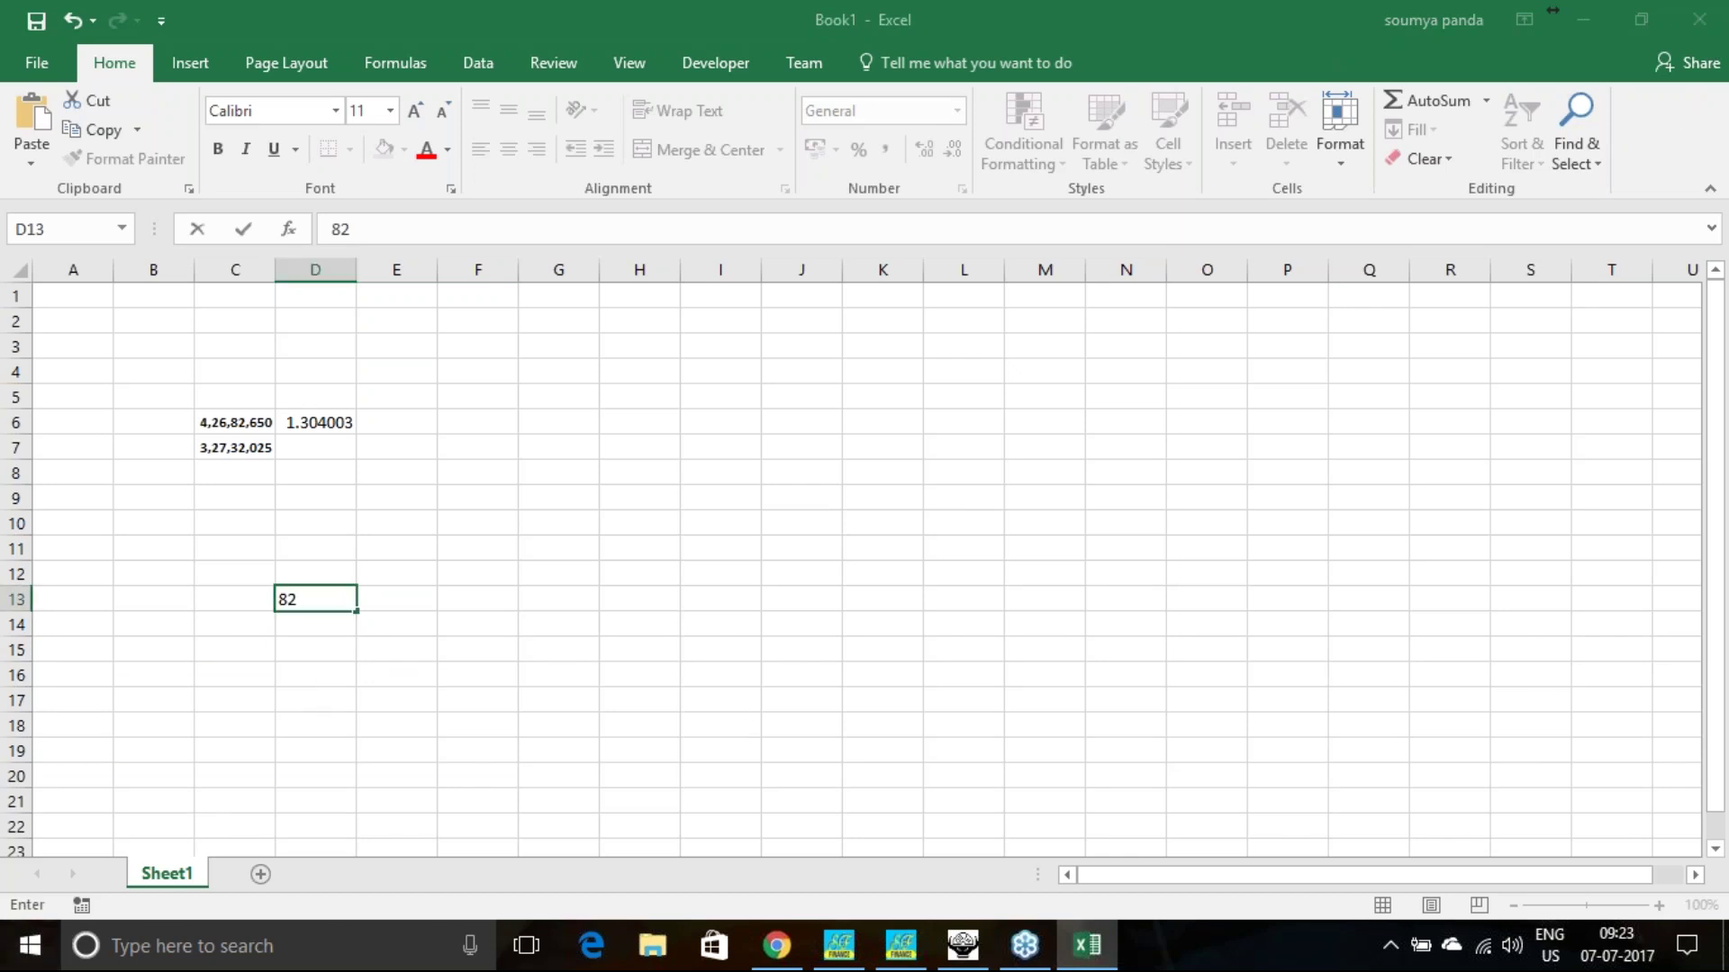
left_click(327, 626)
type("966")
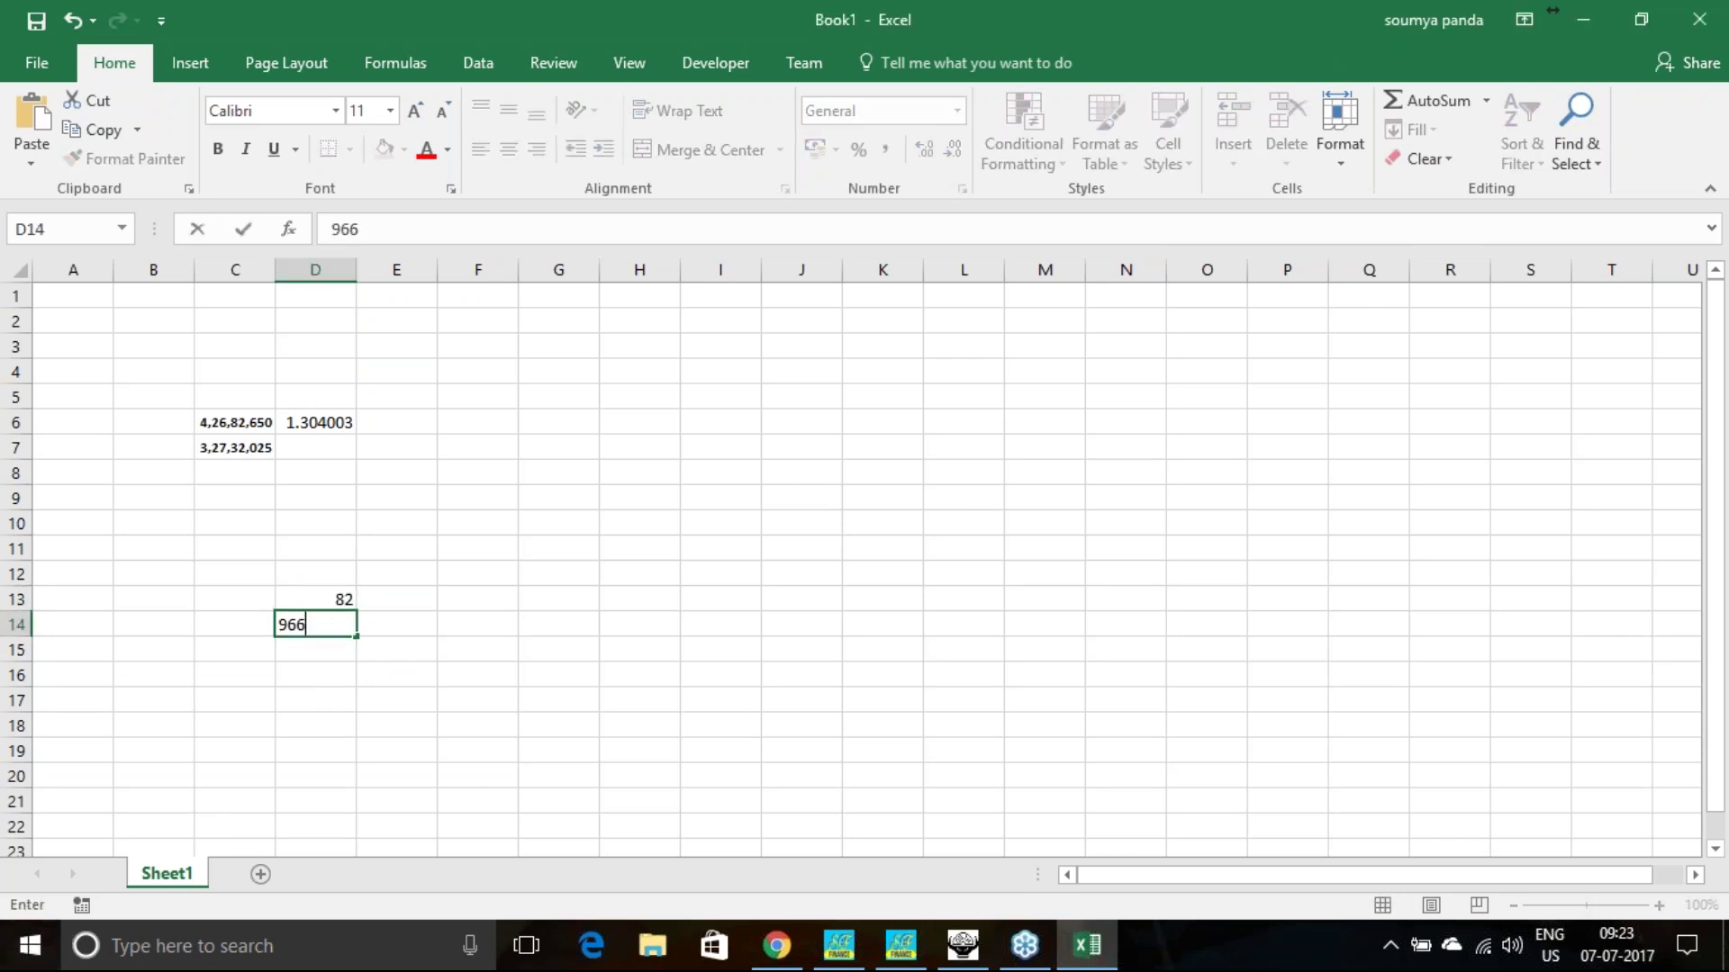
type("2")
key("Return")
Switch to SF 1SD and examine the Sell Entry and T1 levels of the Nifty Cycle-1 decay trend.
left_click(962, 946)
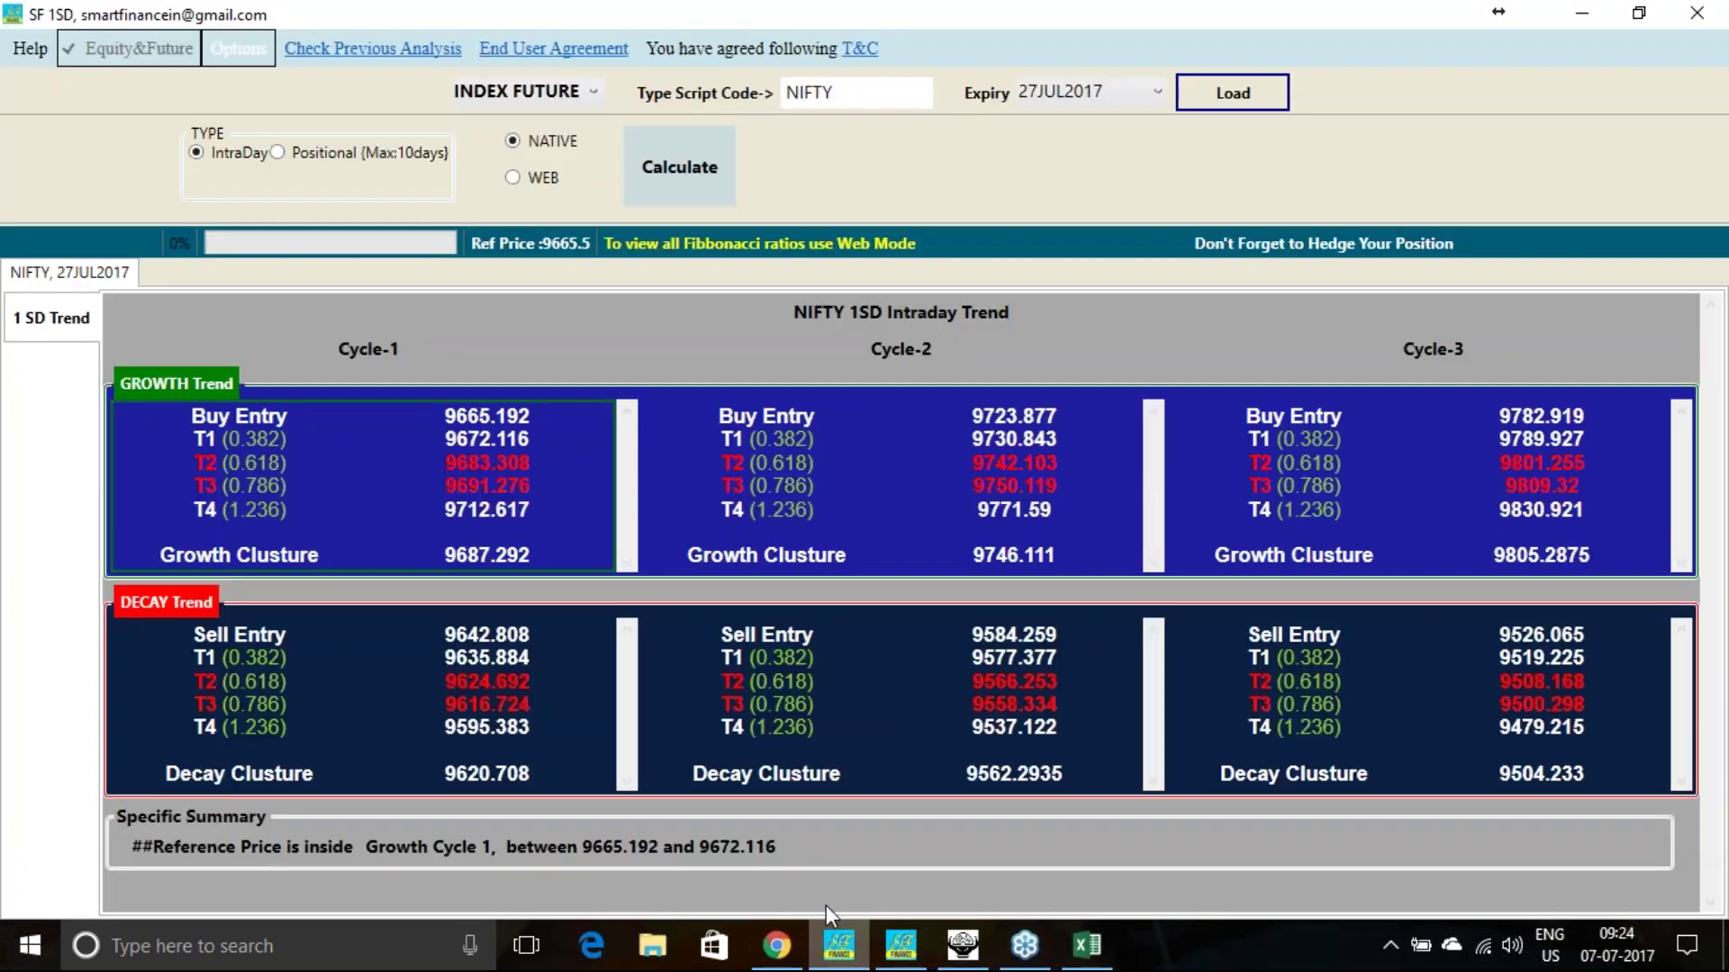
left_click(838, 945)
left_click_drag(442, 636, 523, 636)
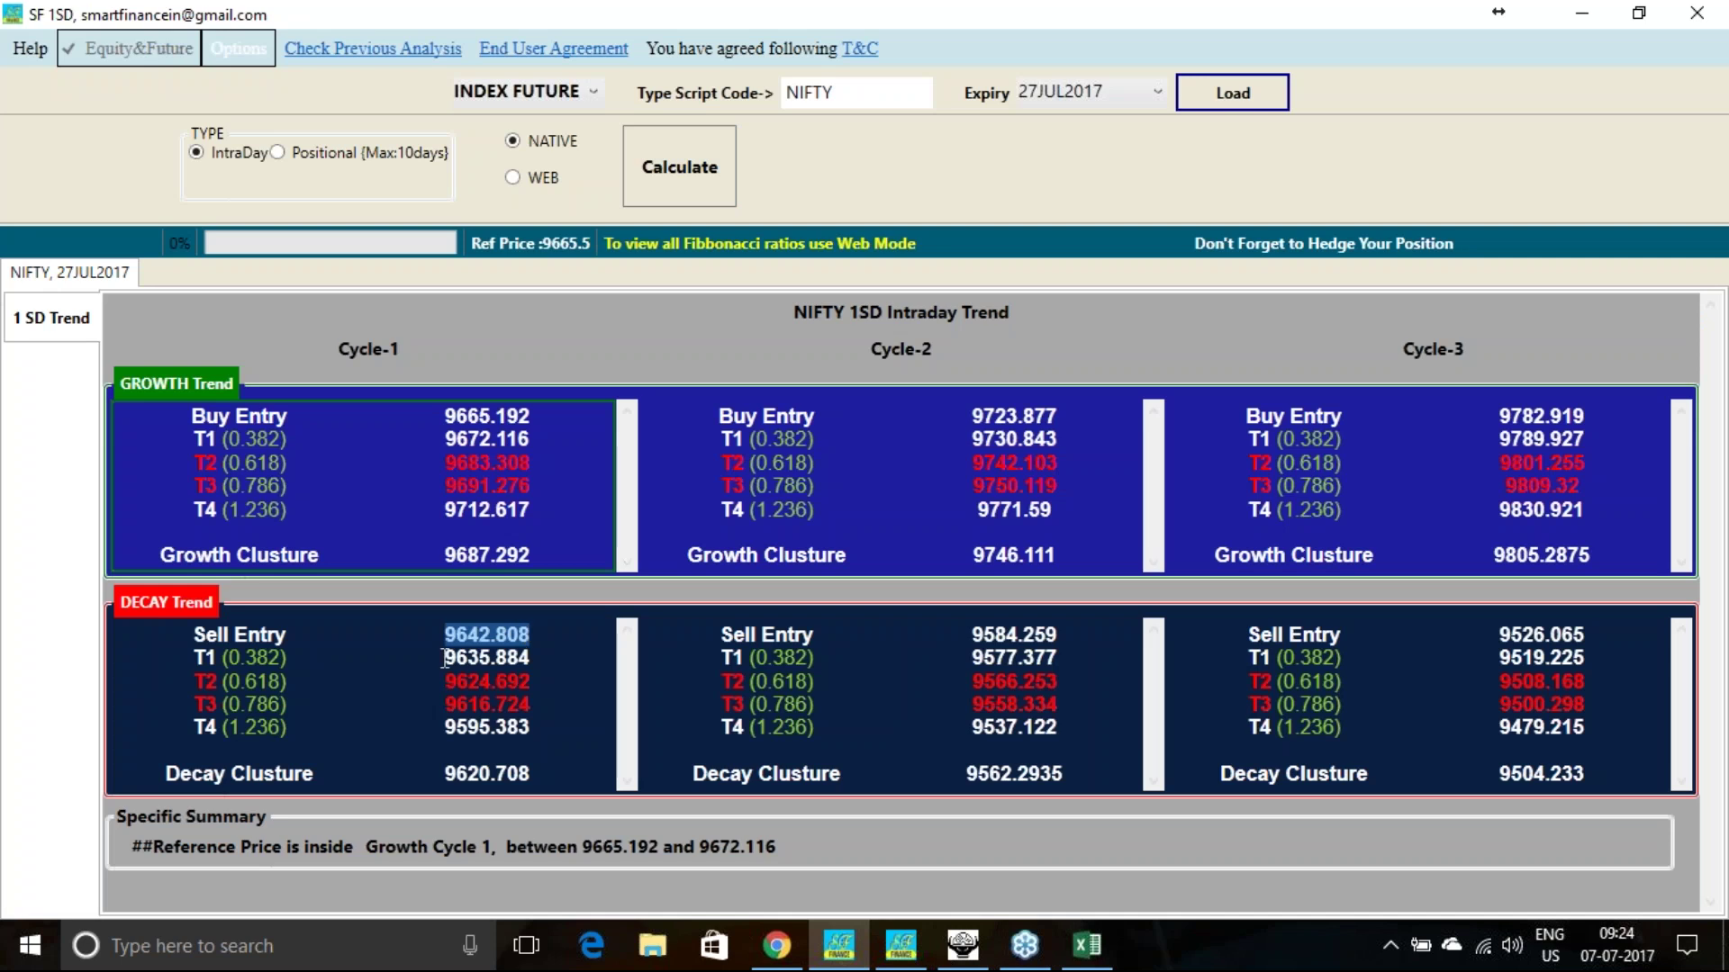
left_click_drag(444, 658, 535, 655)
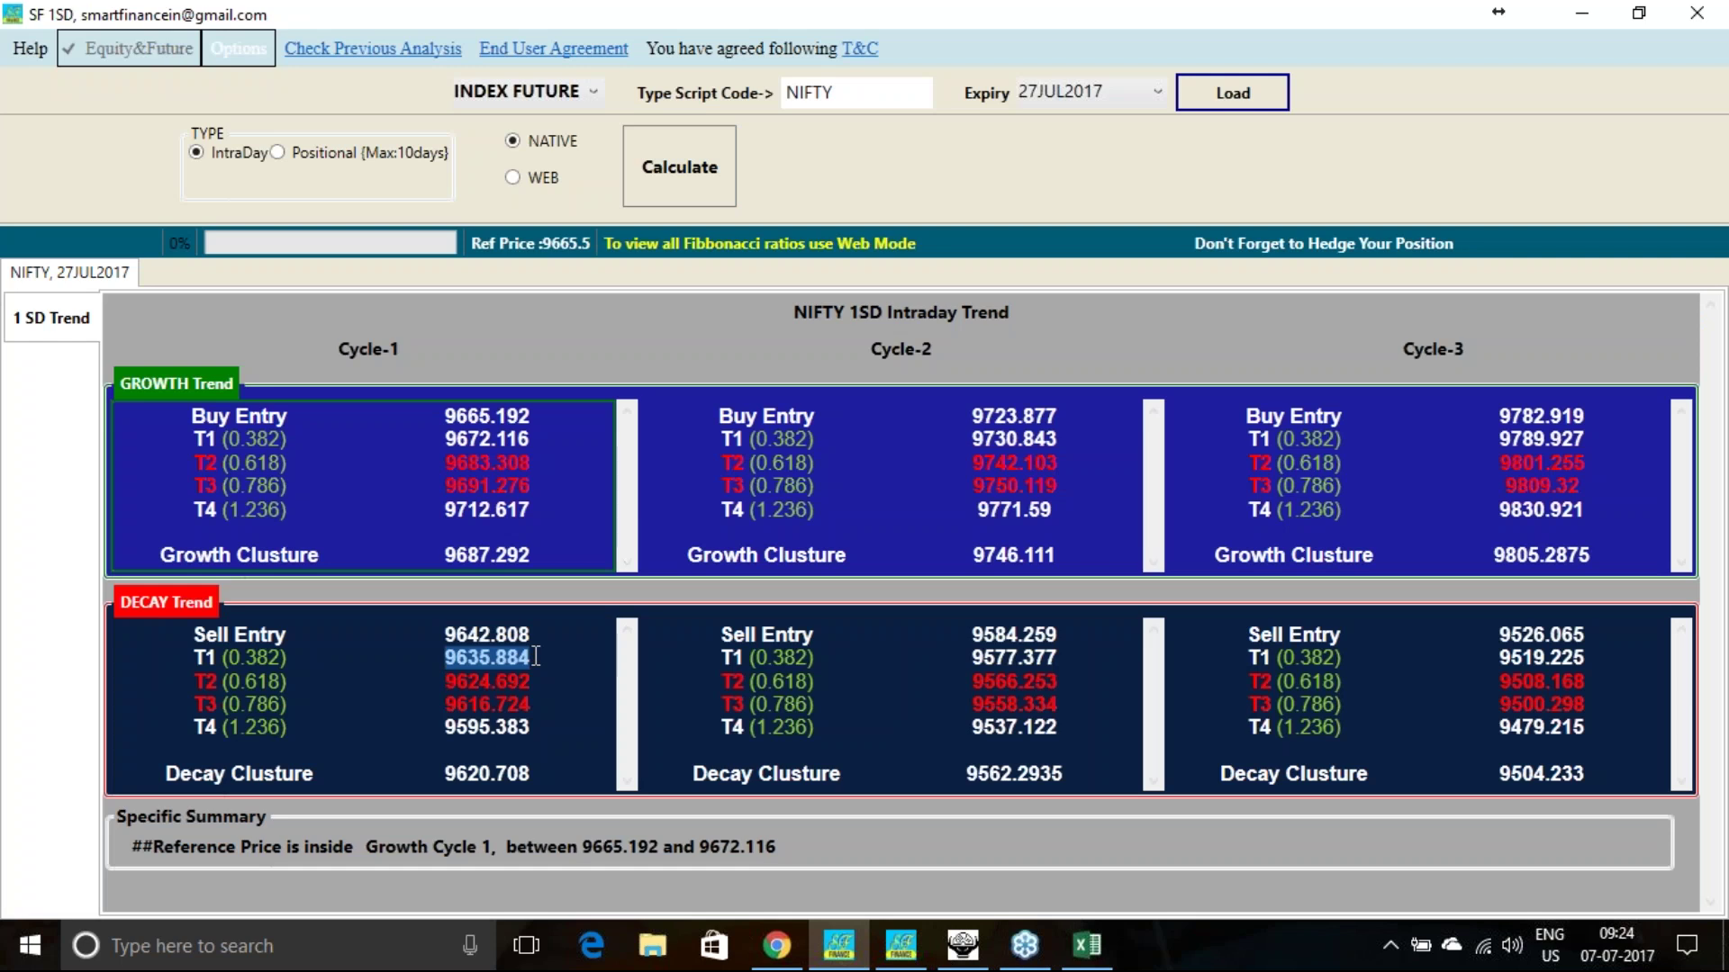
Load the BANKNIFTY index future with the 27JUL2017 expiry and calculate its intraday 1SD trend.
double_click(845, 93)
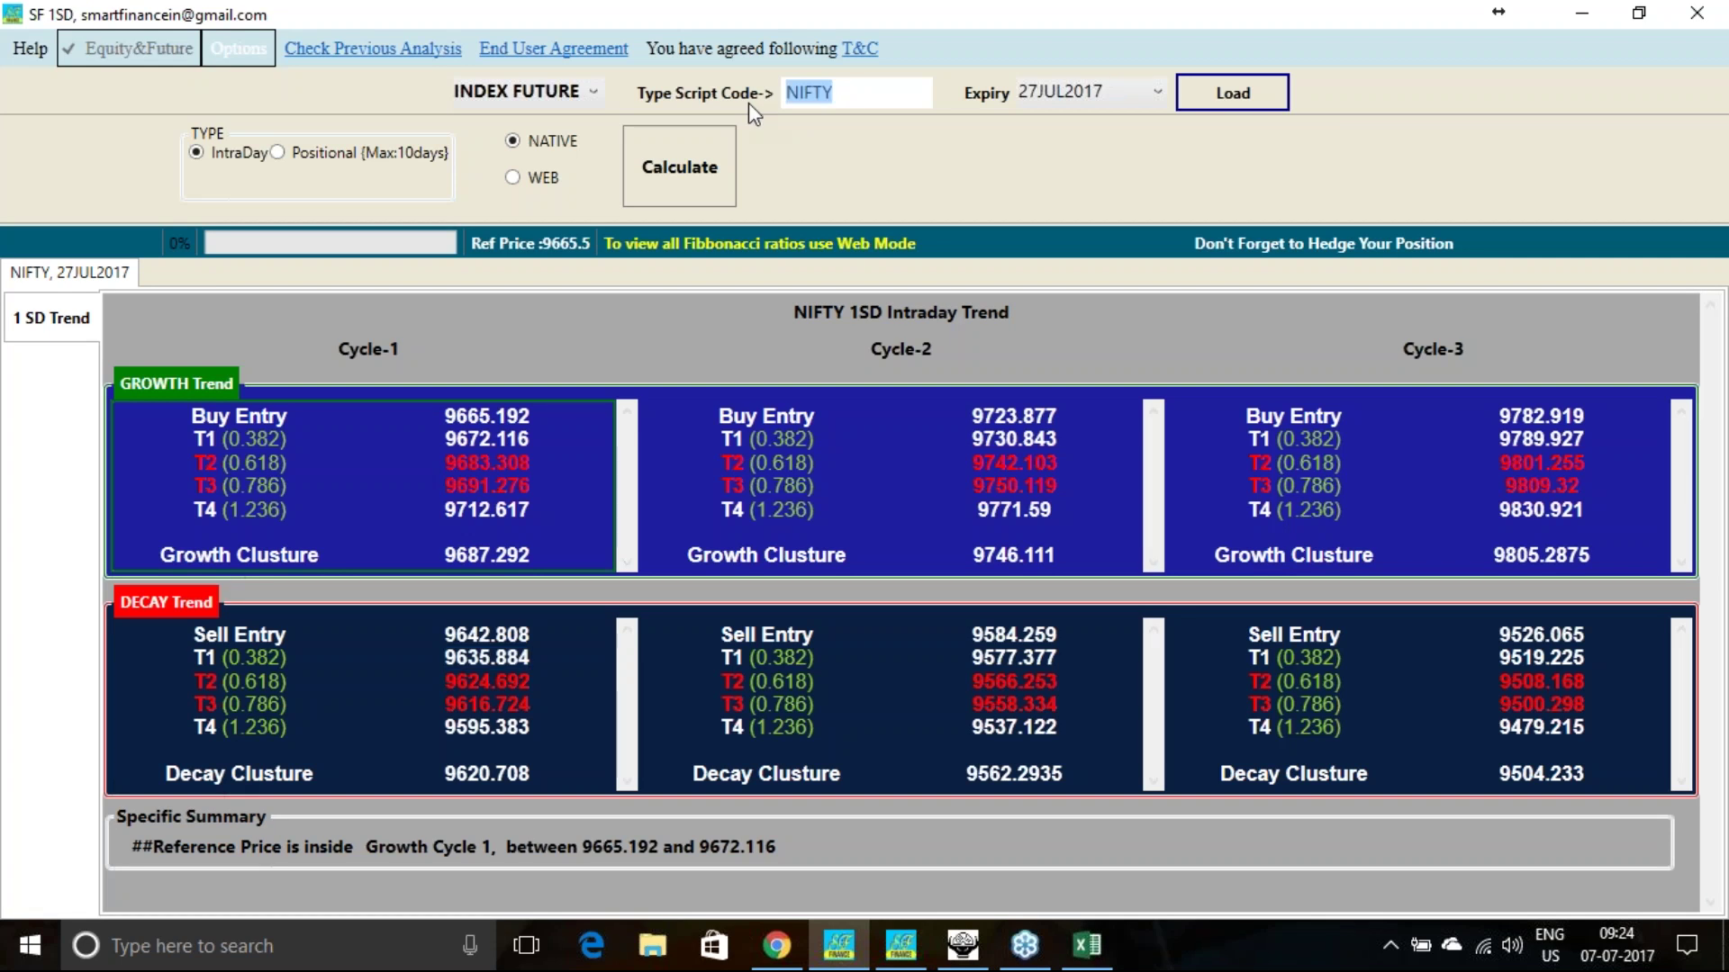
type("BANK")
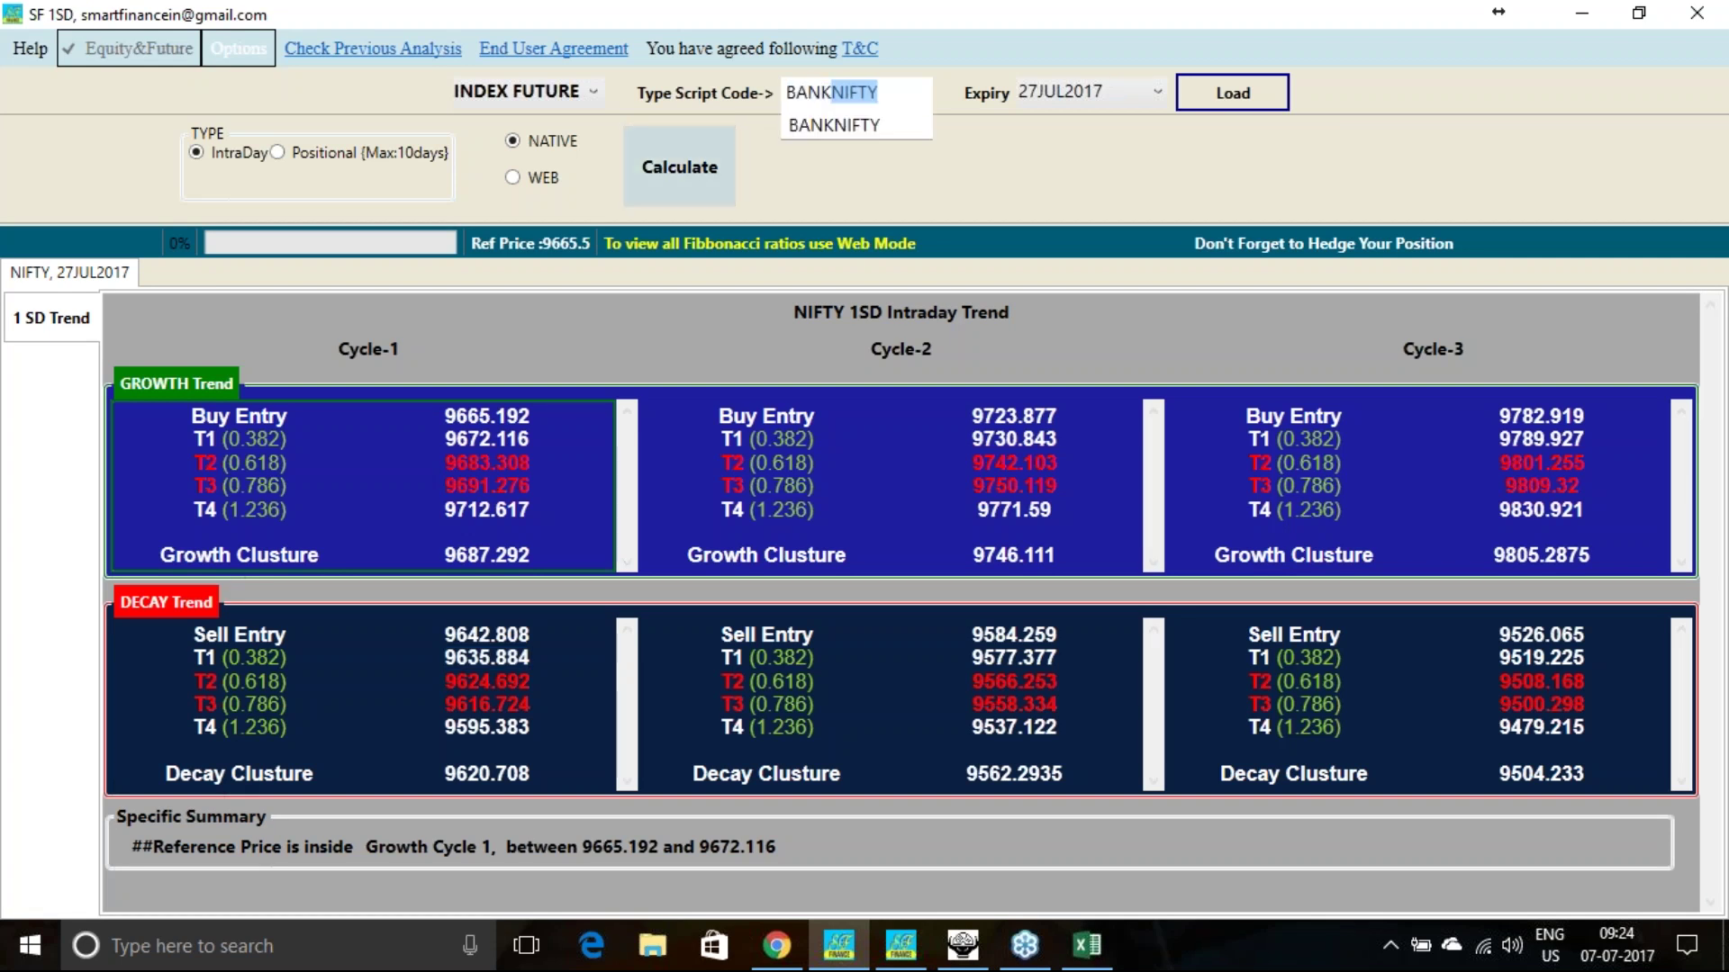
left_click(834, 125)
left_click(1279, 101)
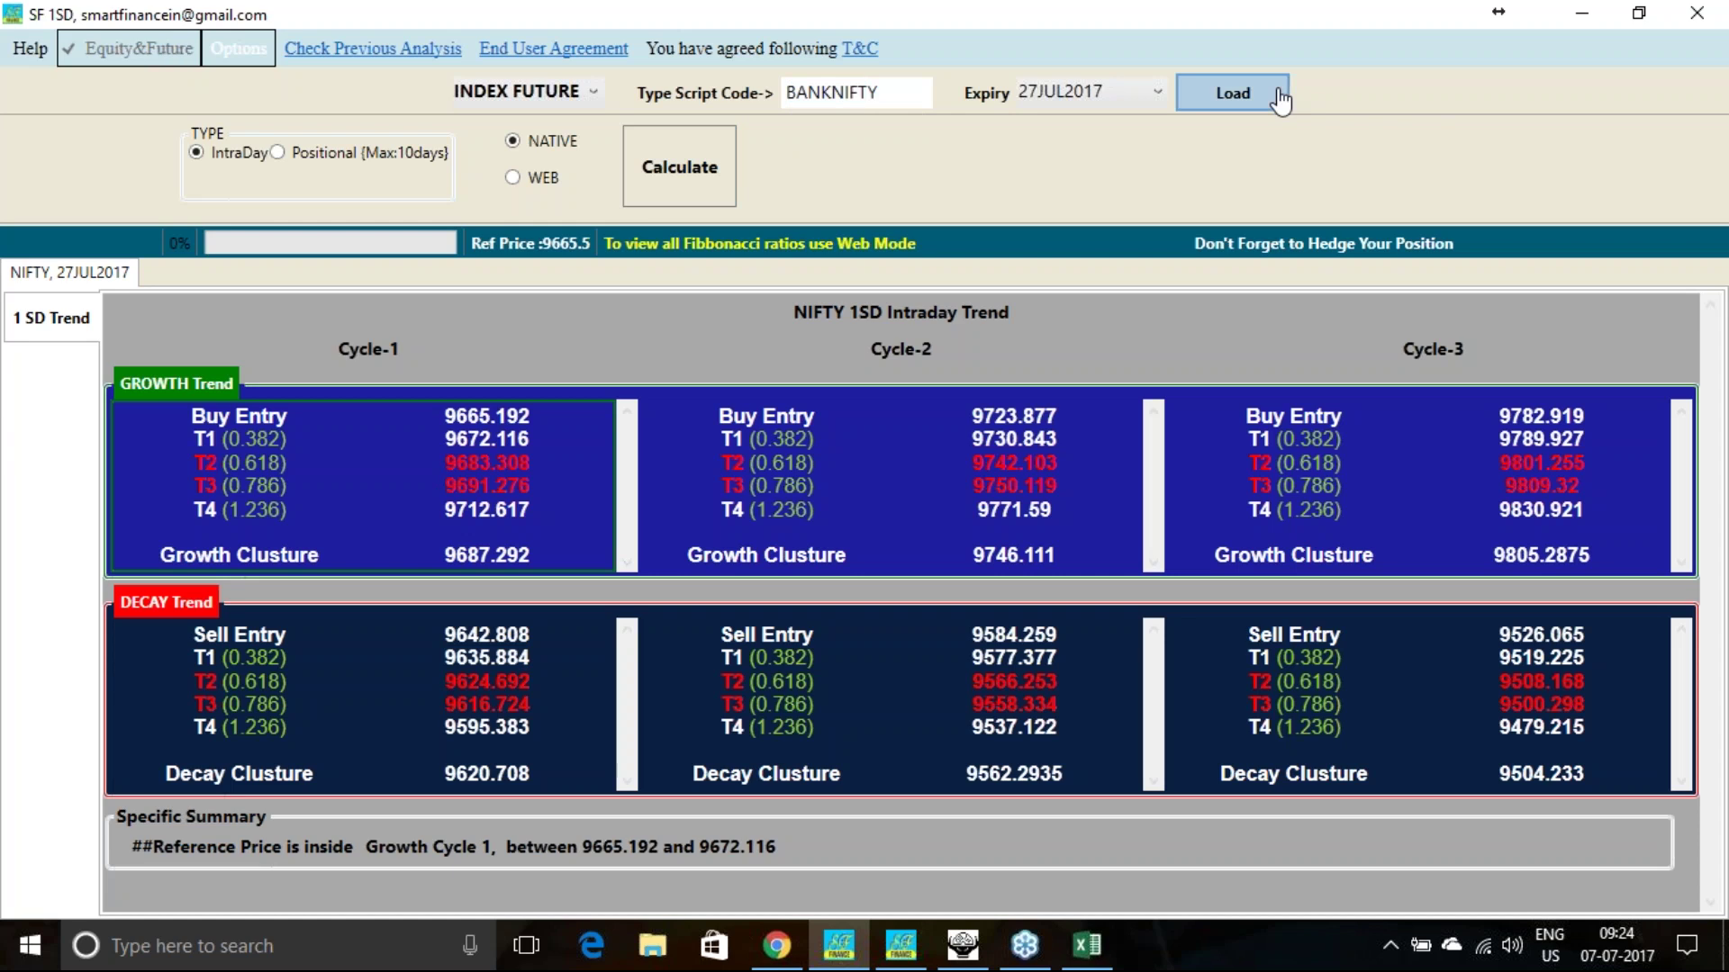
left_click(933, 546)
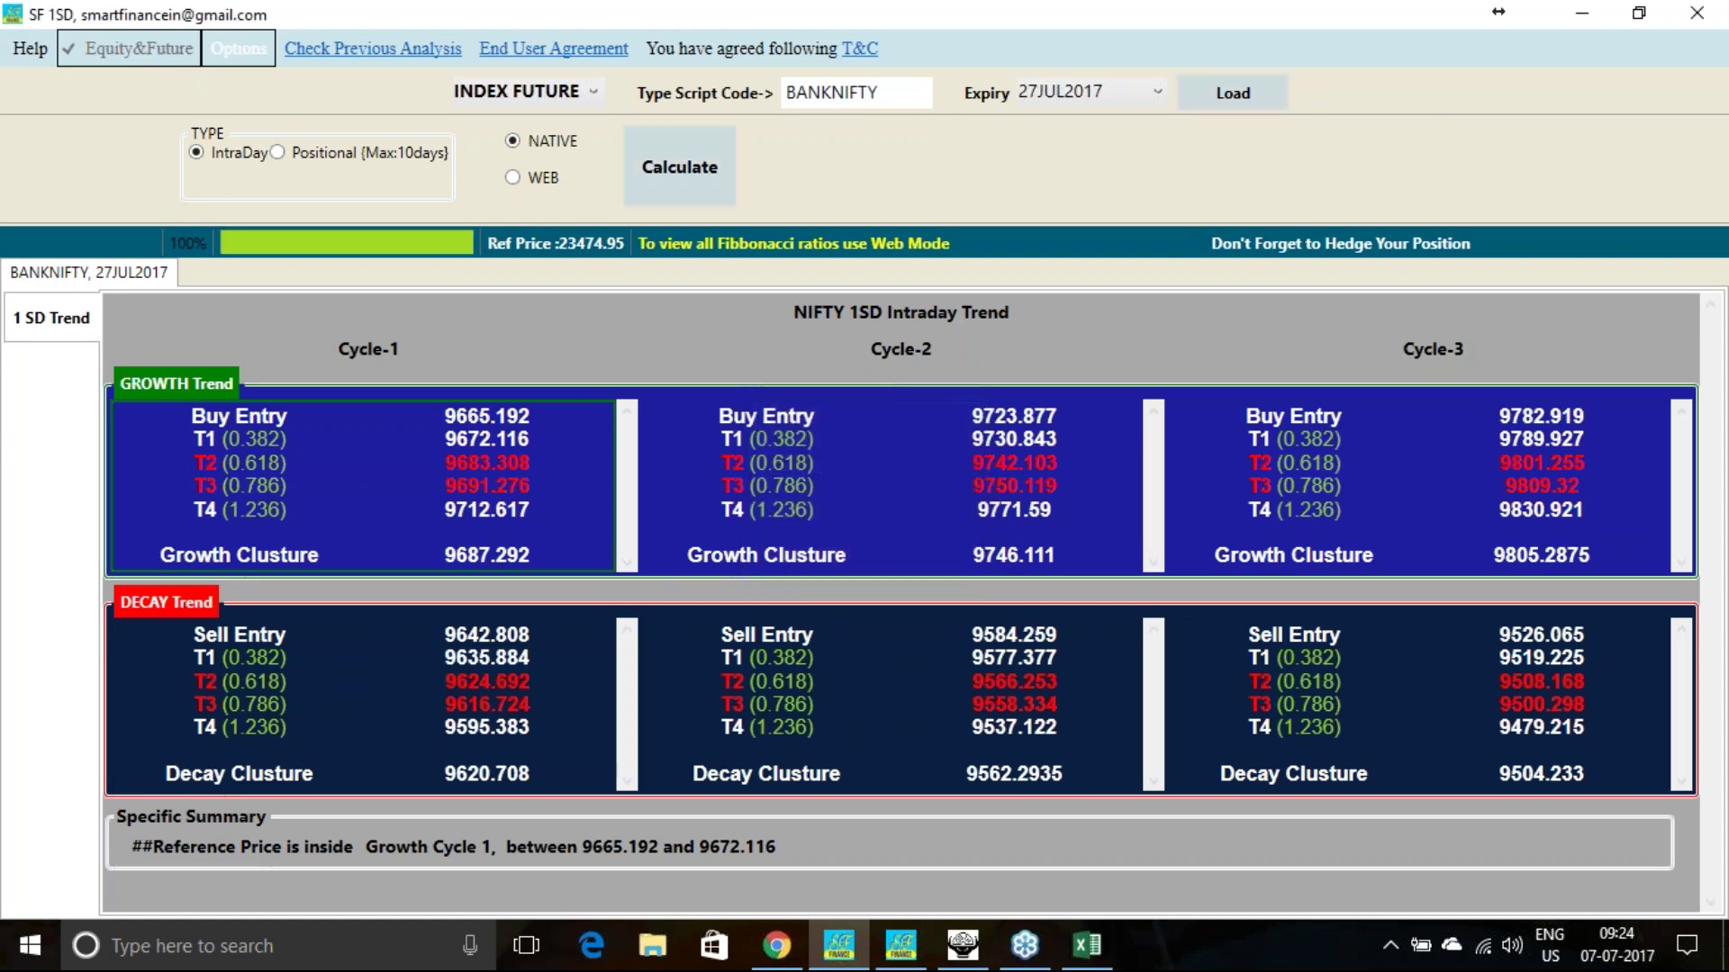
left_click(708, 192)
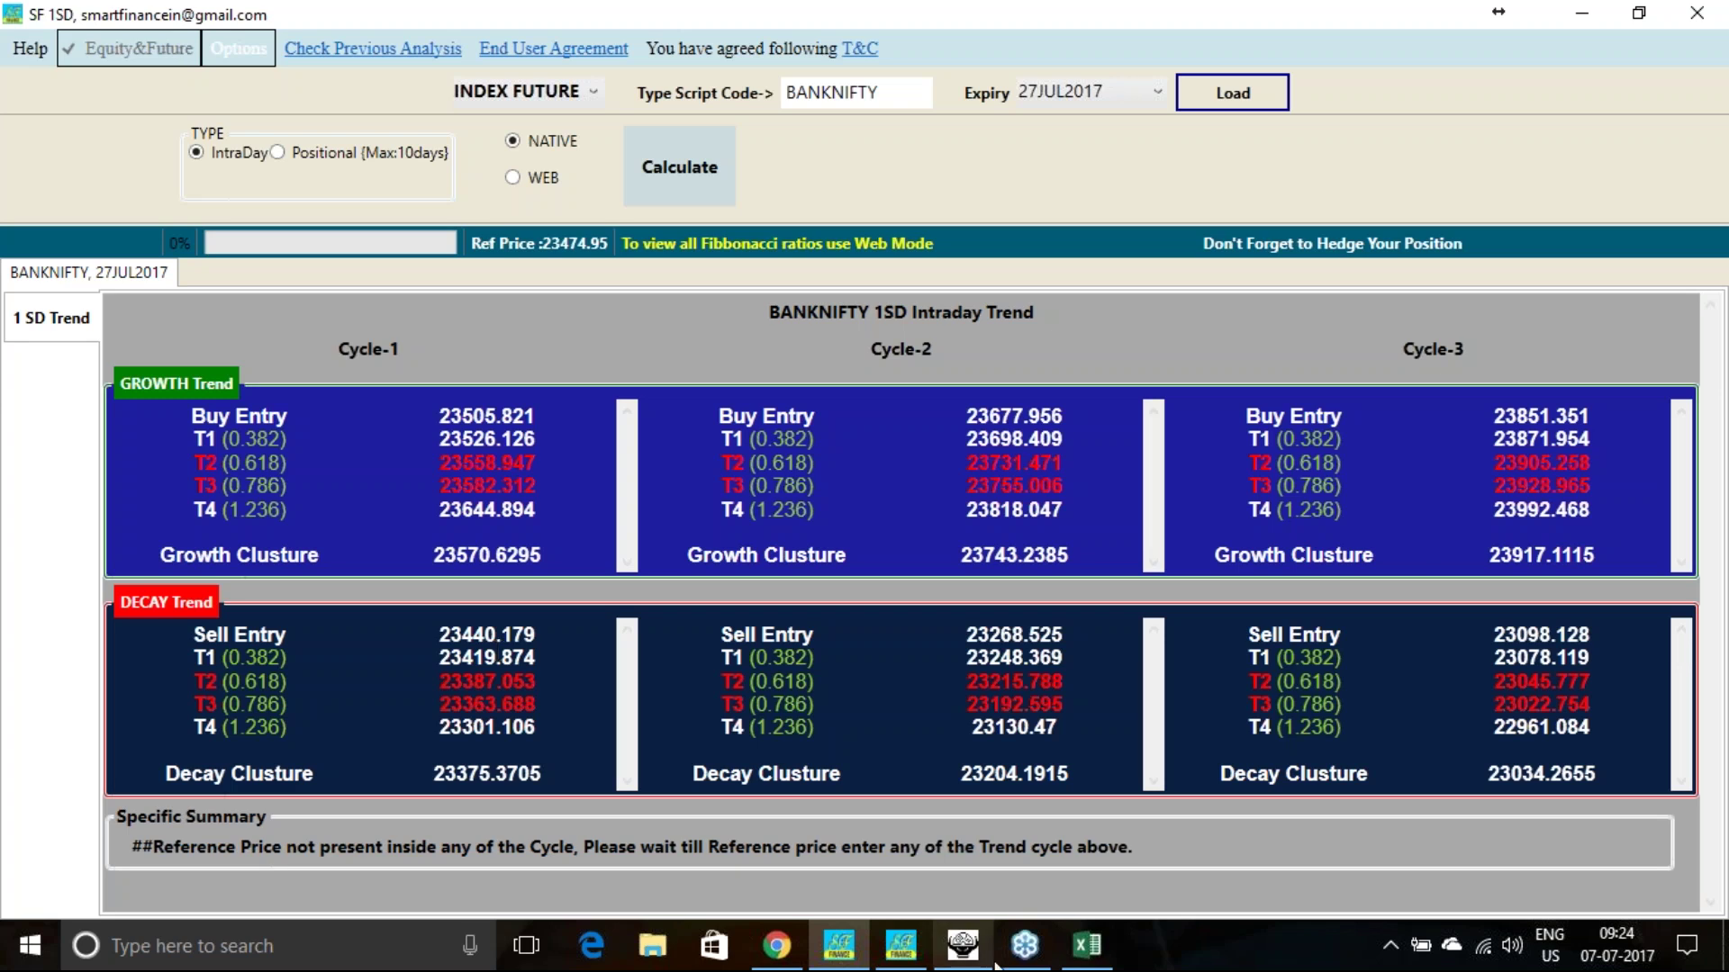
Check the Nifty and Bank Nifty futures quotes in ODIN, and review cells D13 and D14 in the Excel workbook.
left_click(962, 946)
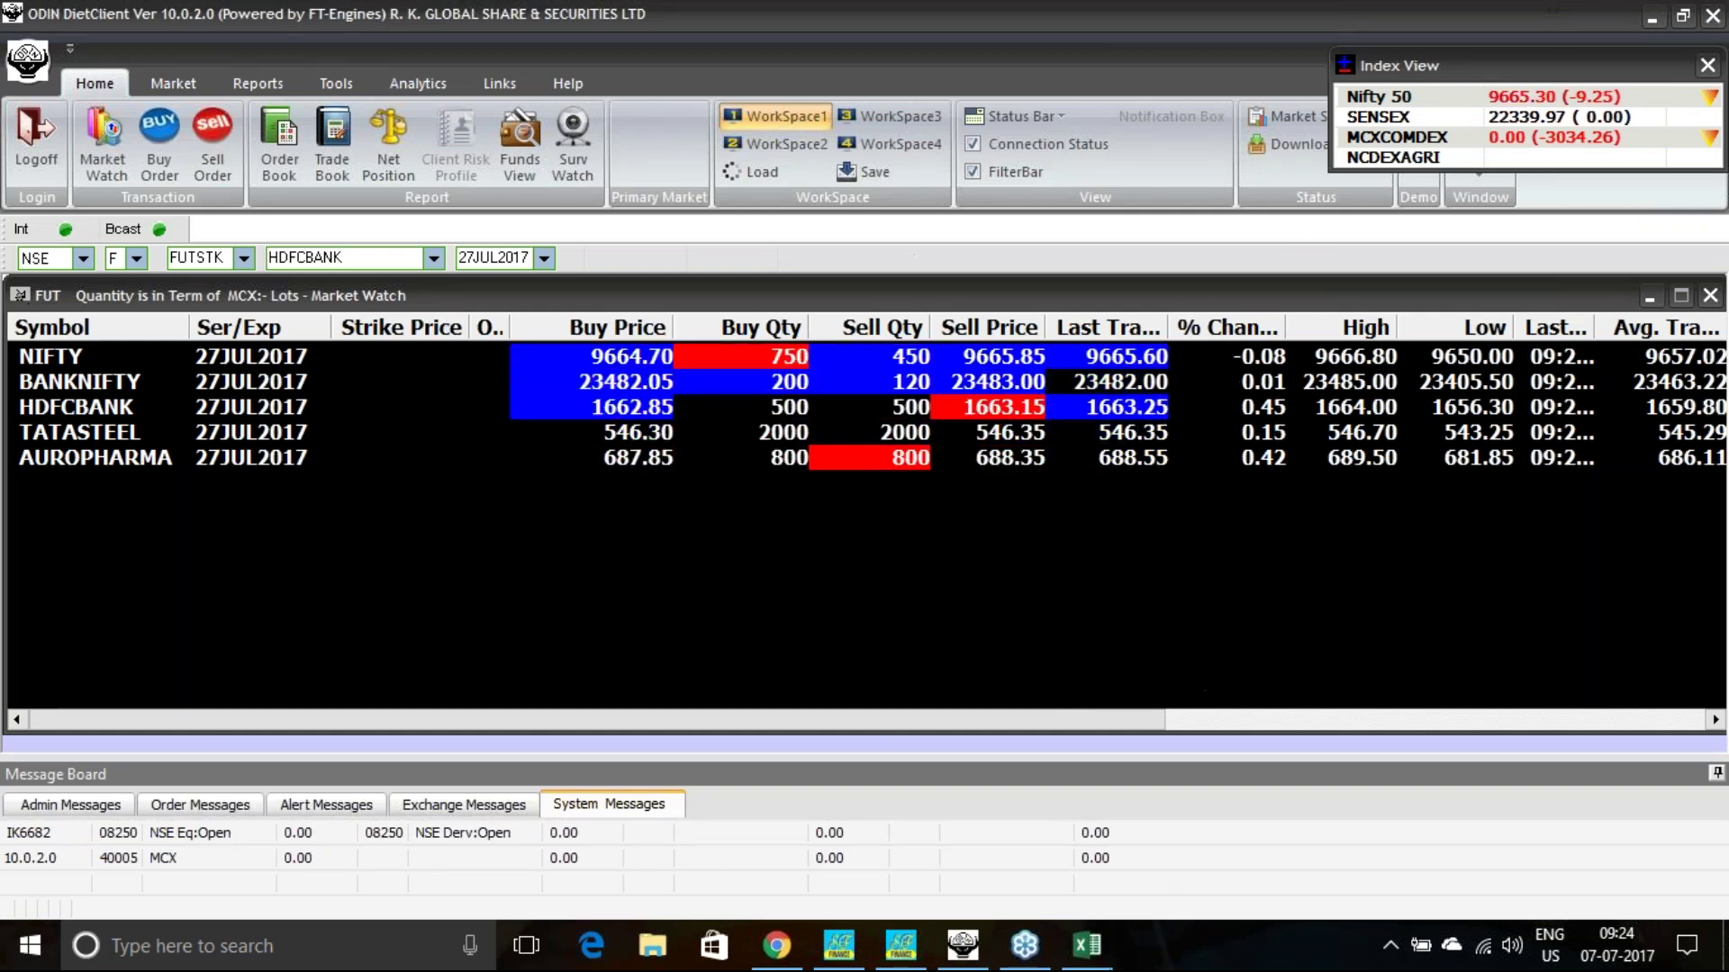
left_click(1085, 952)
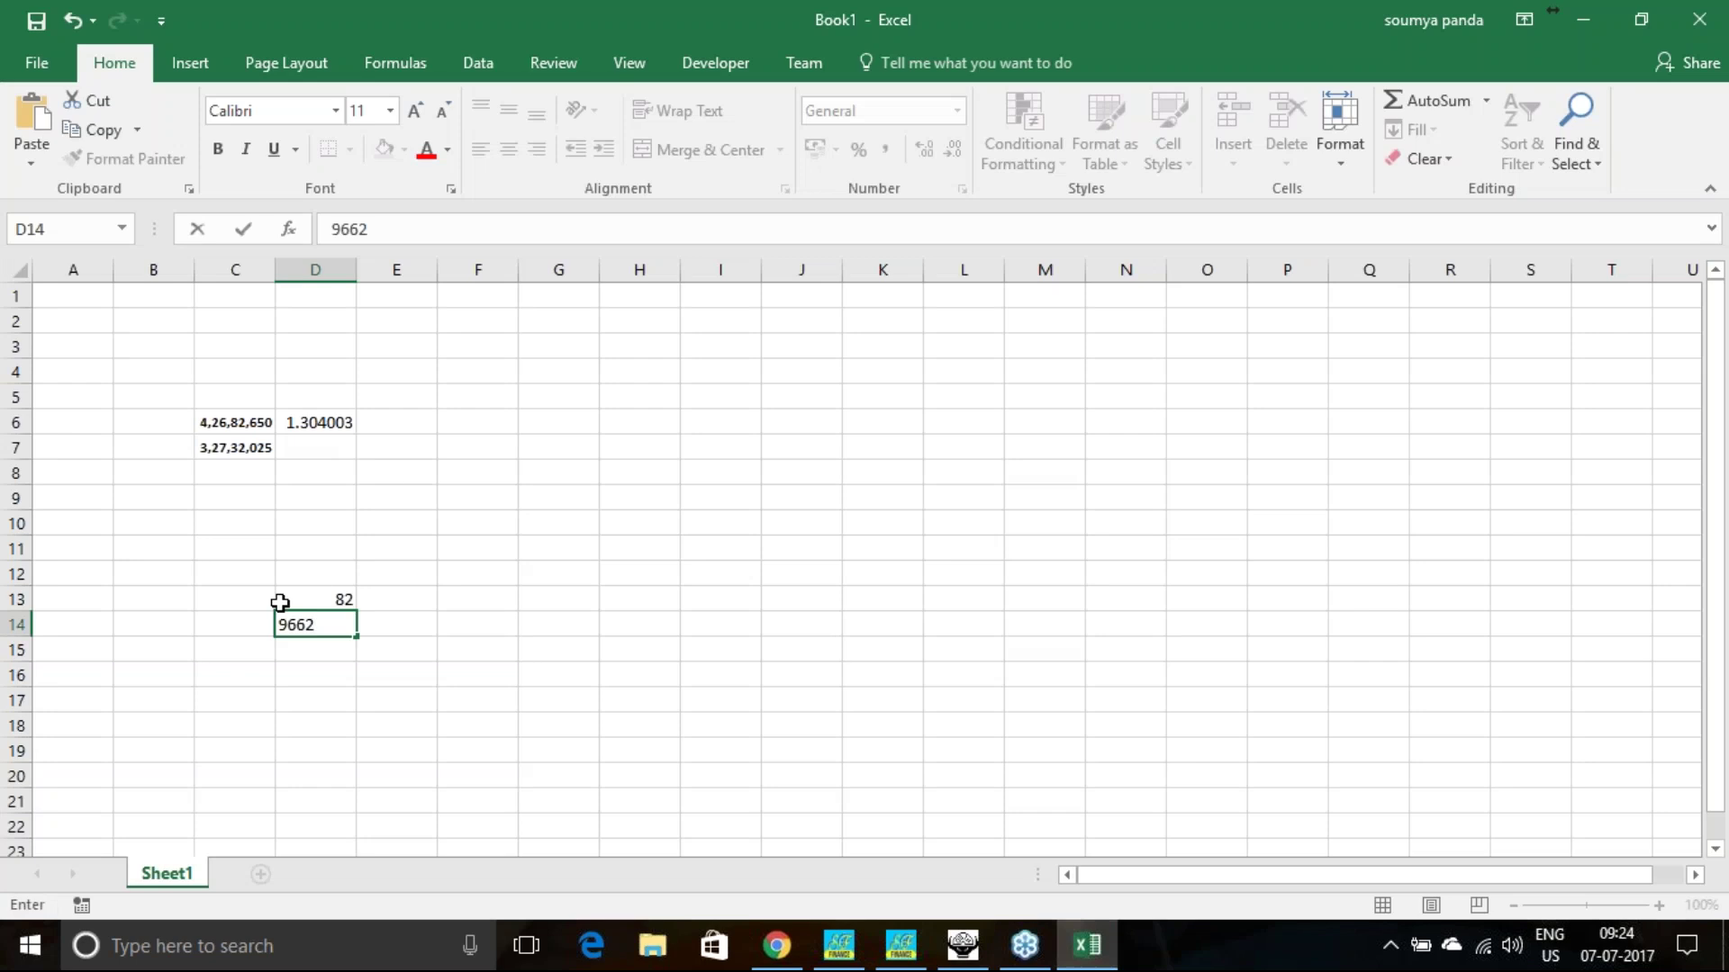
left_click(333, 597)
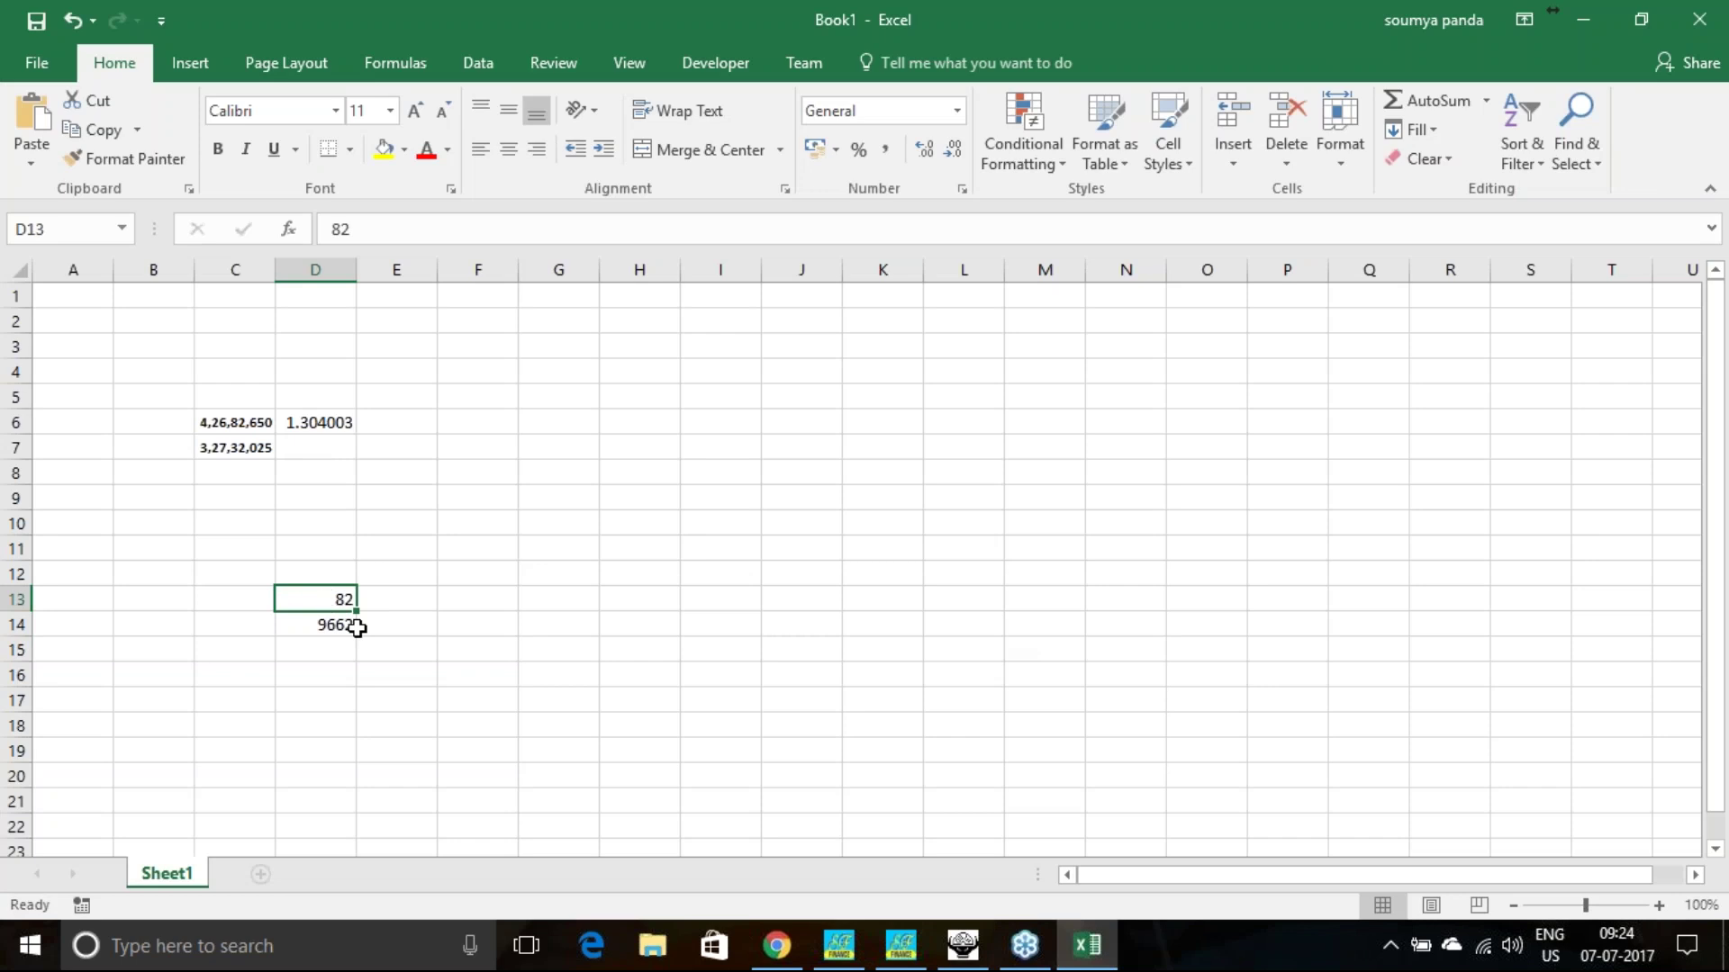
left_click(347, 629)
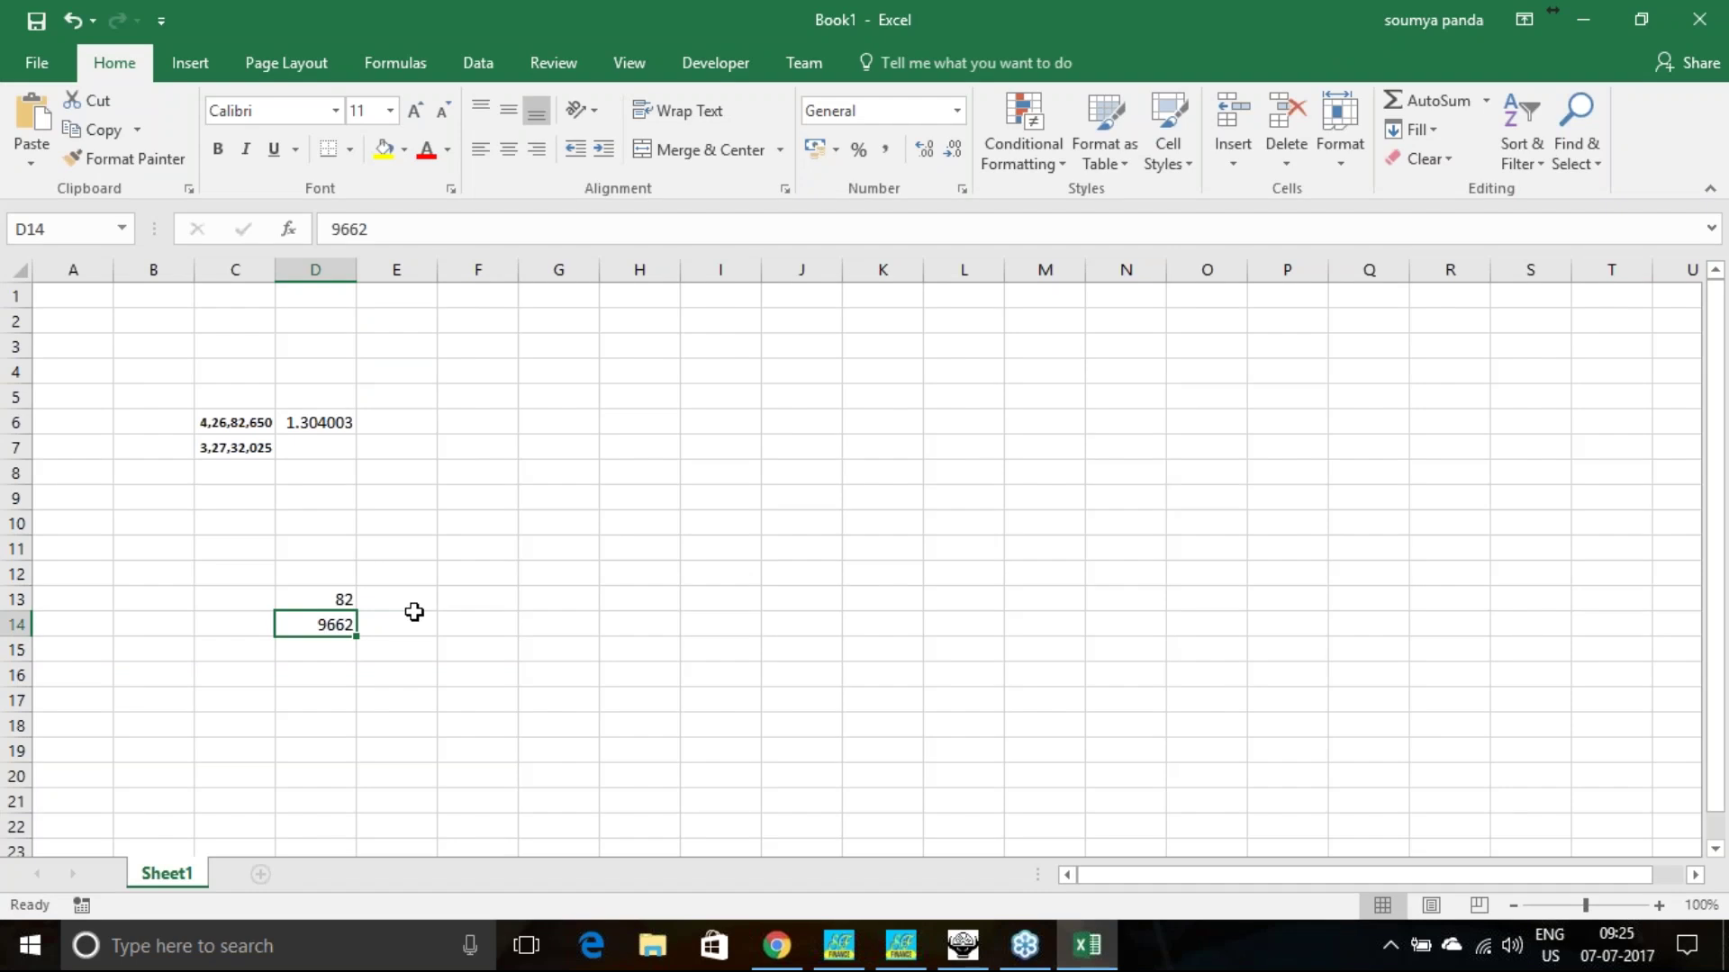
key("Up")
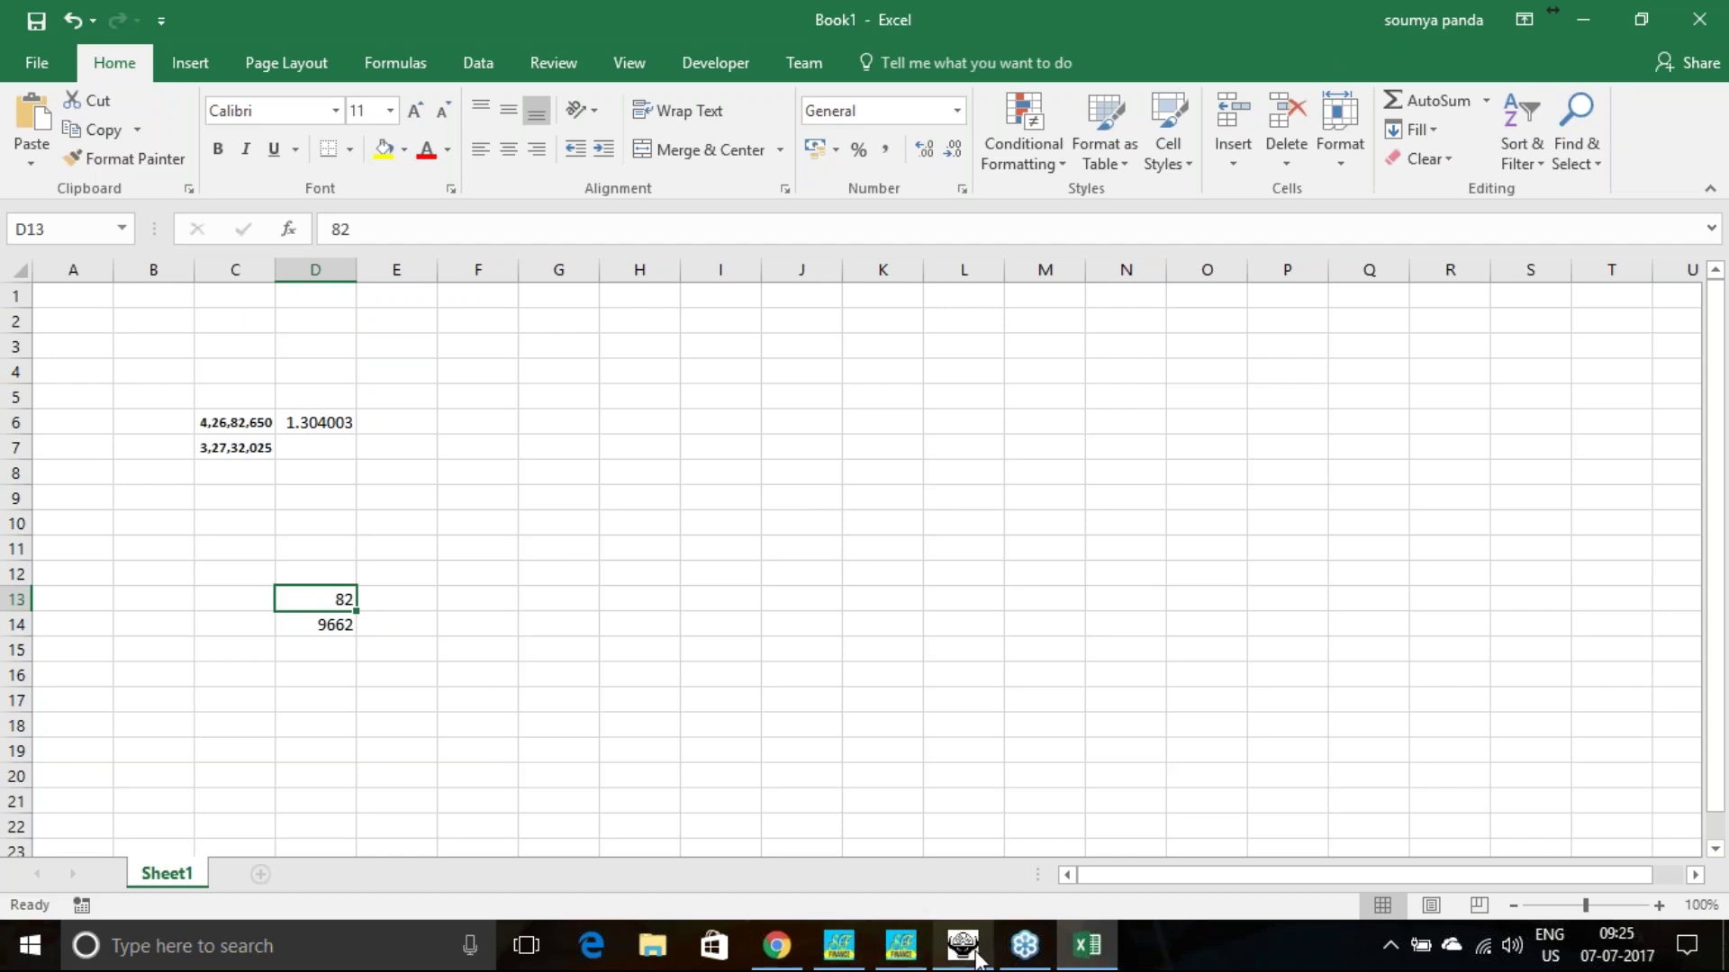
Check Bank Nifty's Cycle-1 Buy Entry in SF 1SD, and in Excel enter 23505 in E14 and "23500 put weekly" in E13.
left_click(838, 945)
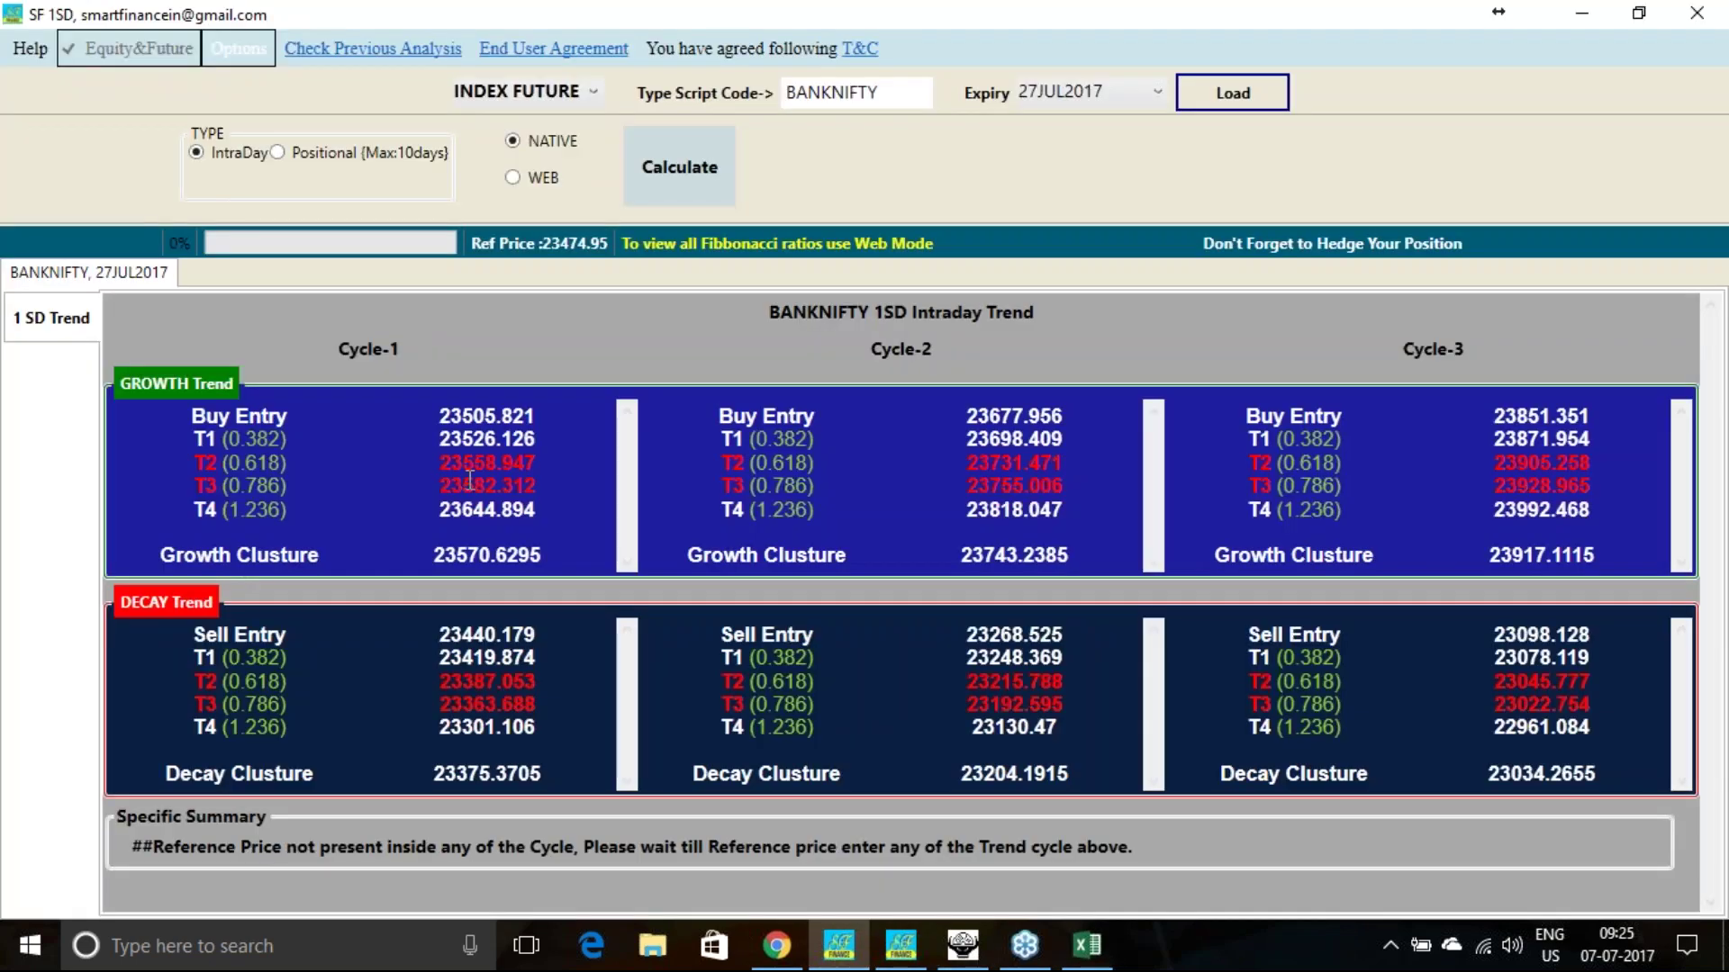
left_click(1087, 946)
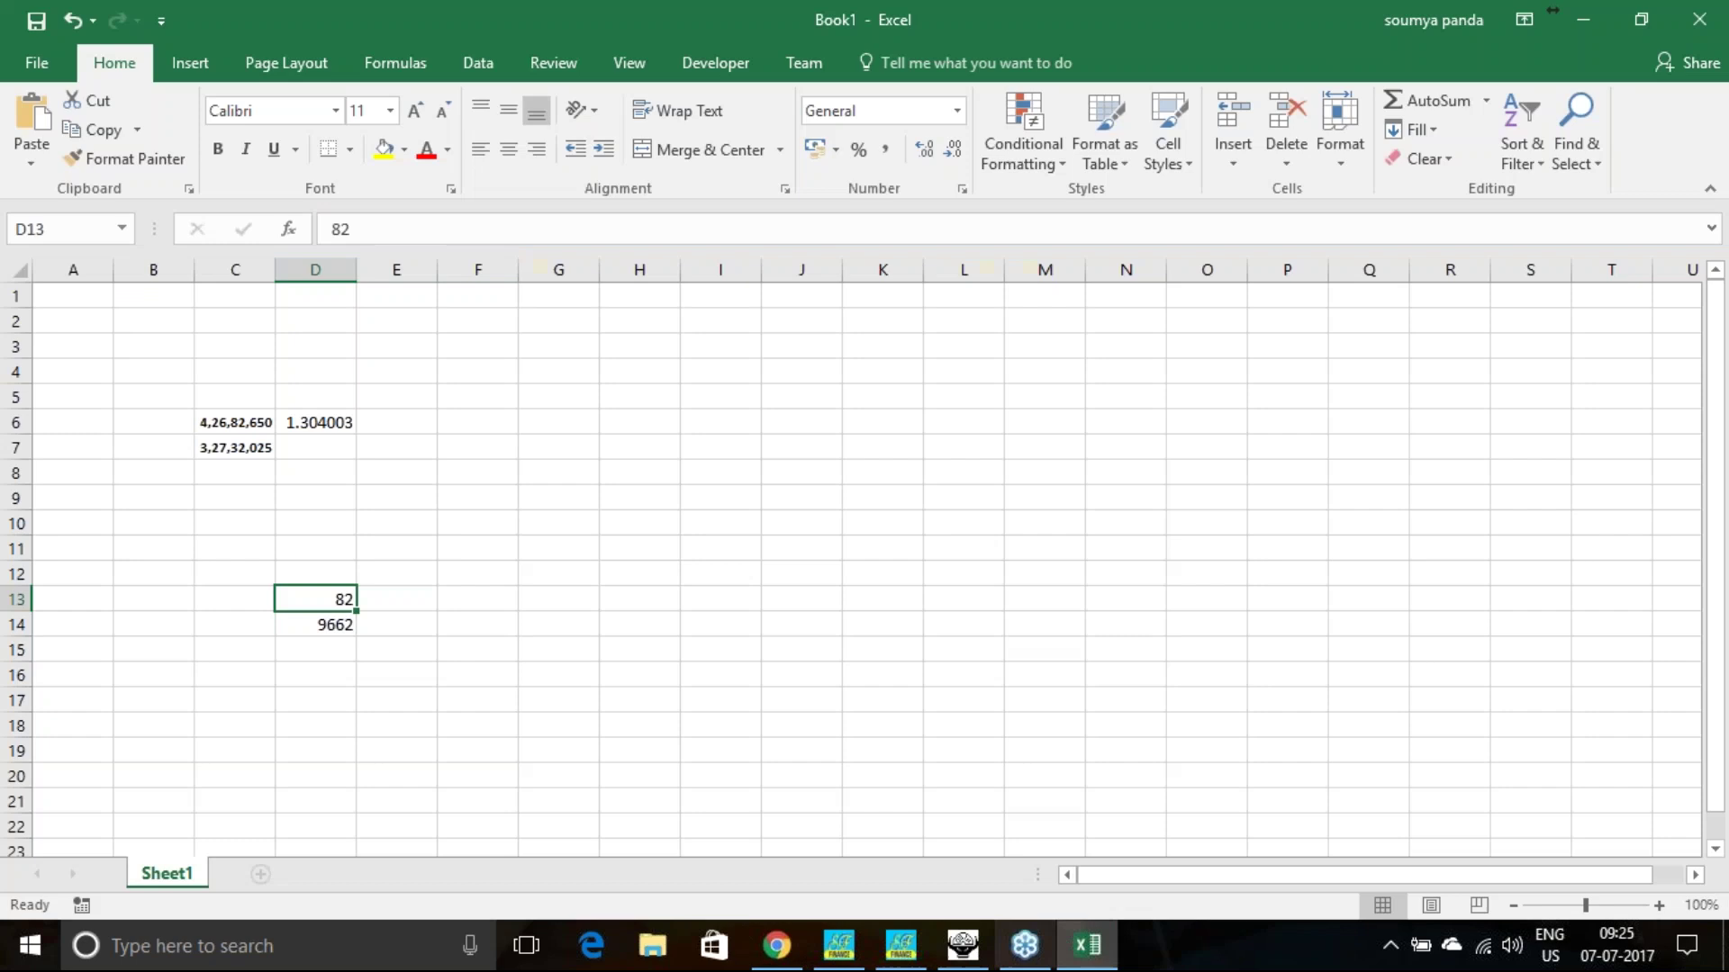
left_click(397, 632)
type("235")
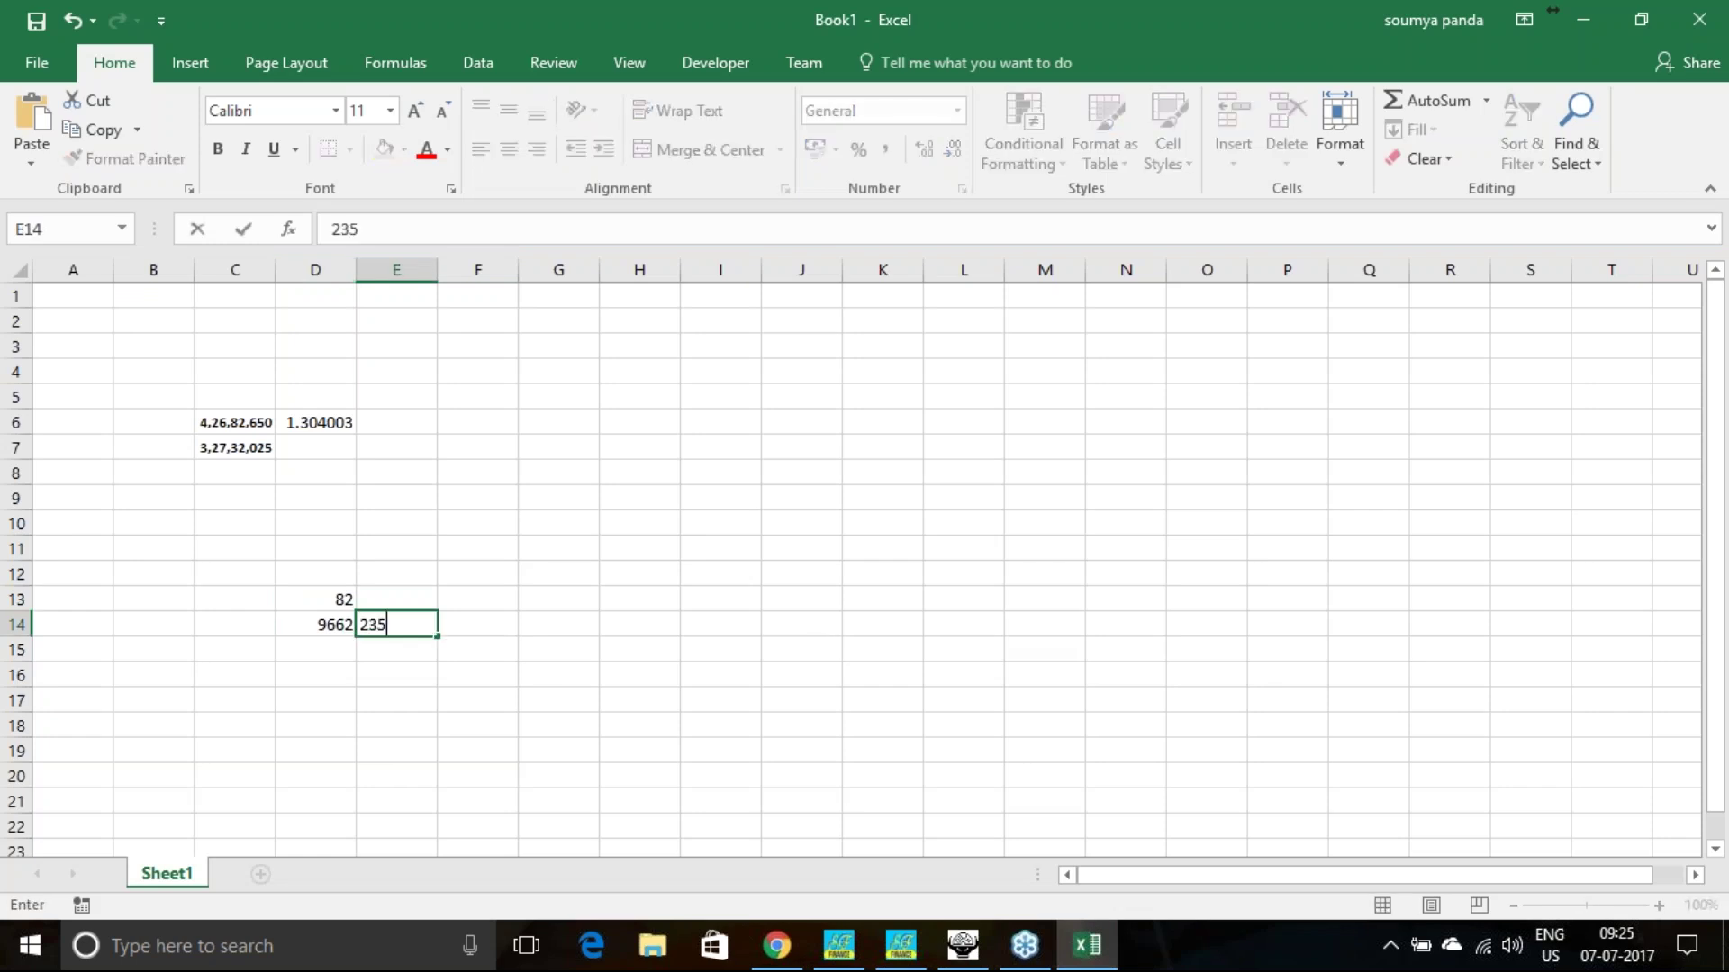
type("05")
left_click(396, 598)
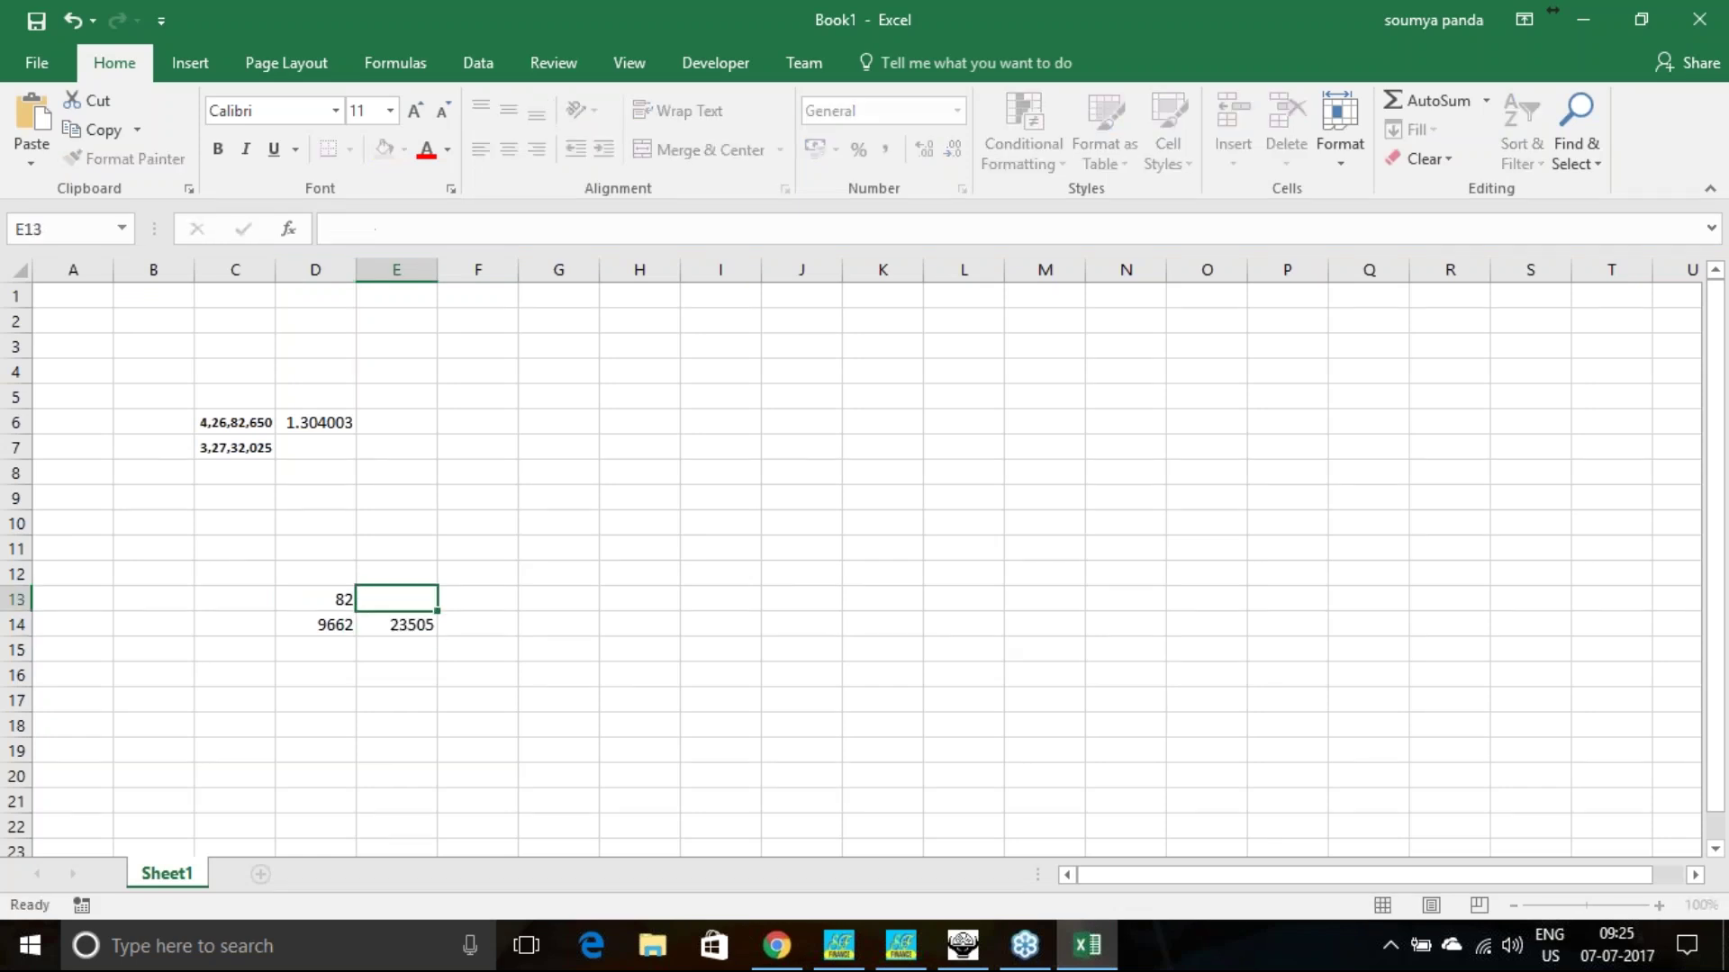
type("23500")
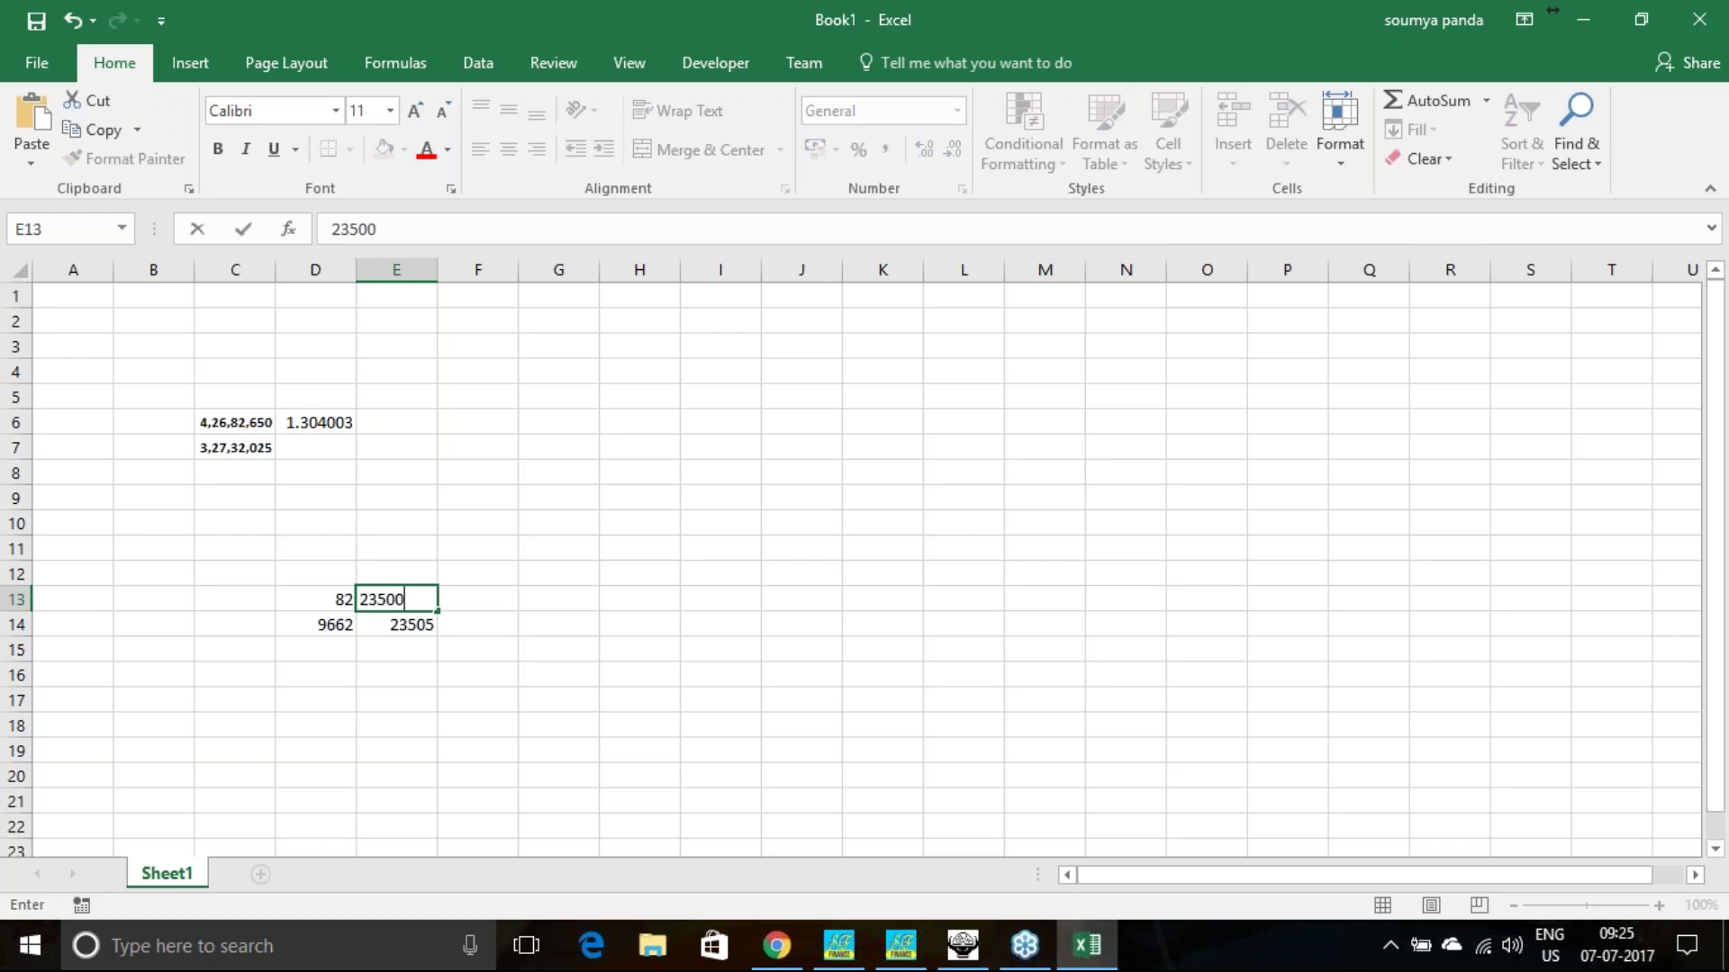
type(" put weekly")
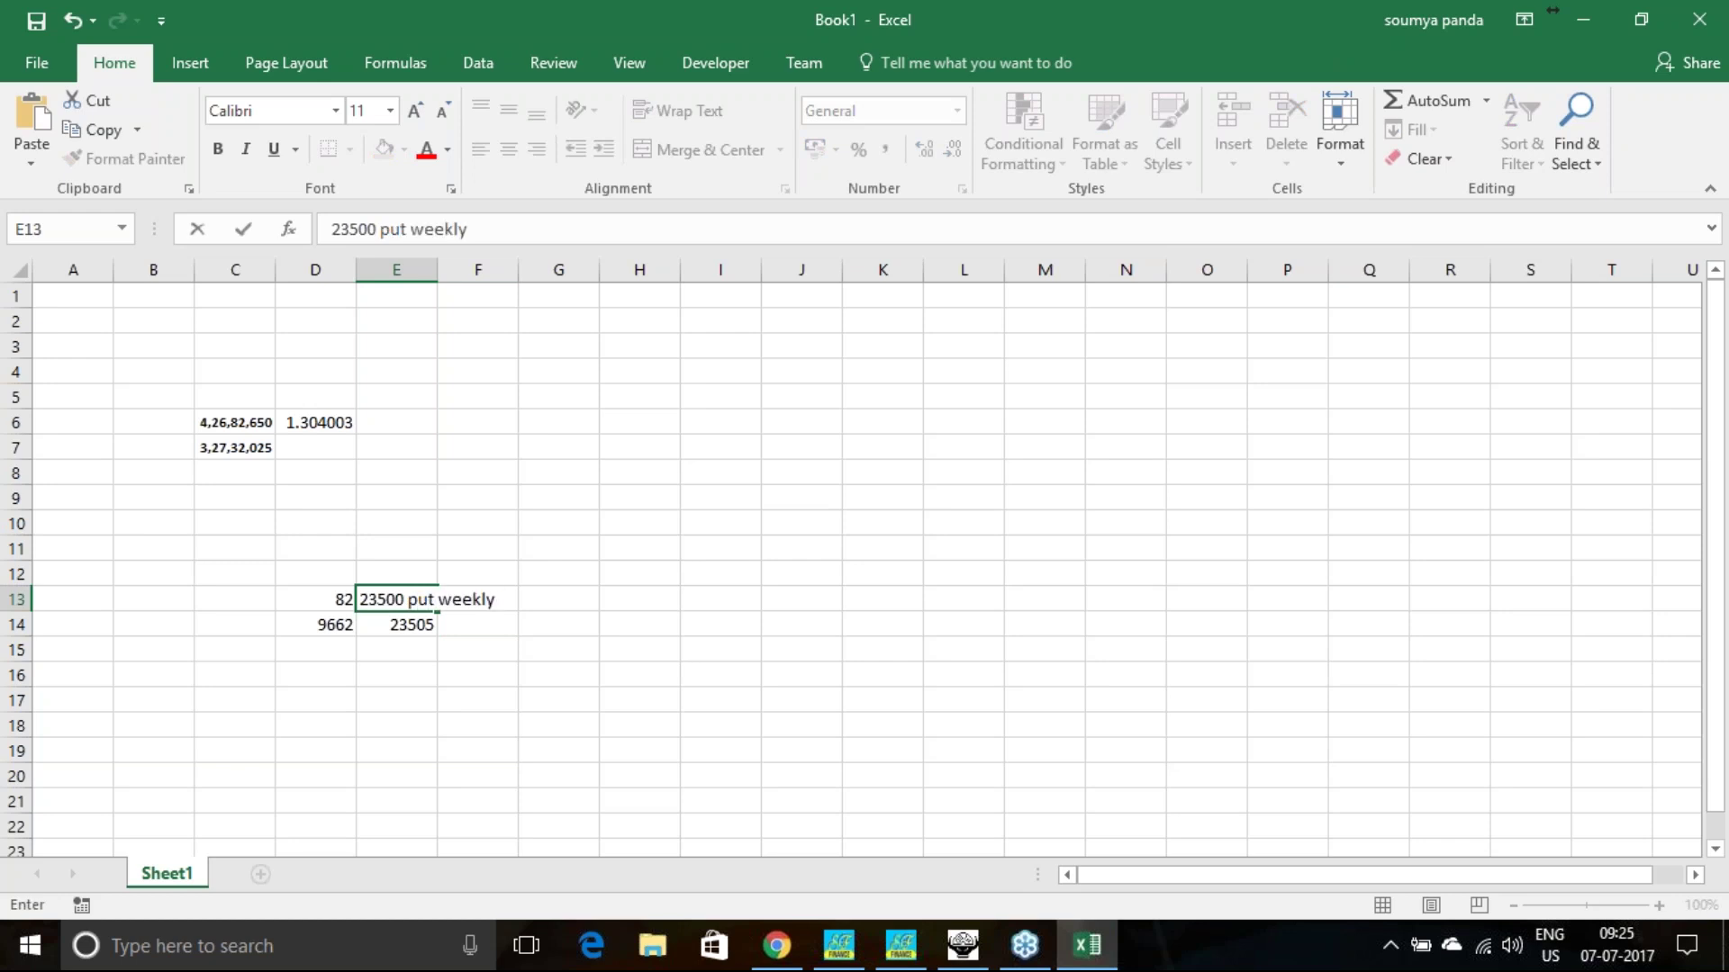
left_click(431, 681)
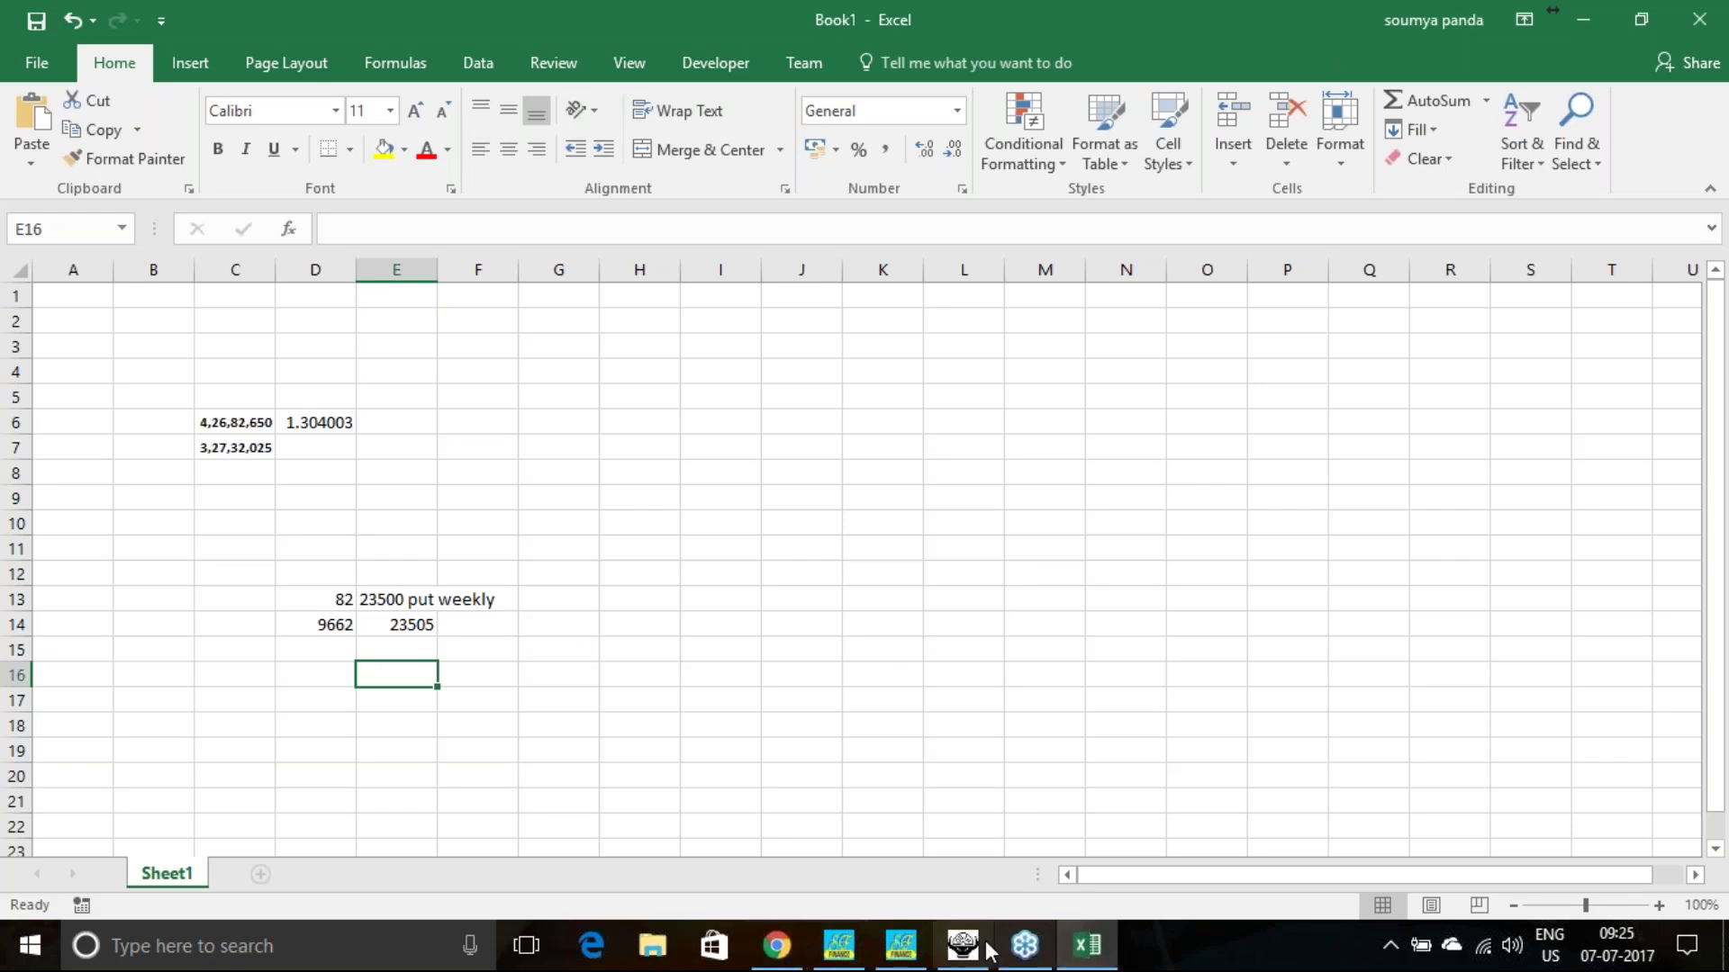
In SF 1SD, load the TATASTEEL stock future with the 27JUL2017 expiry and calculate its intraday 1SD trend.
left_click(838, 945)
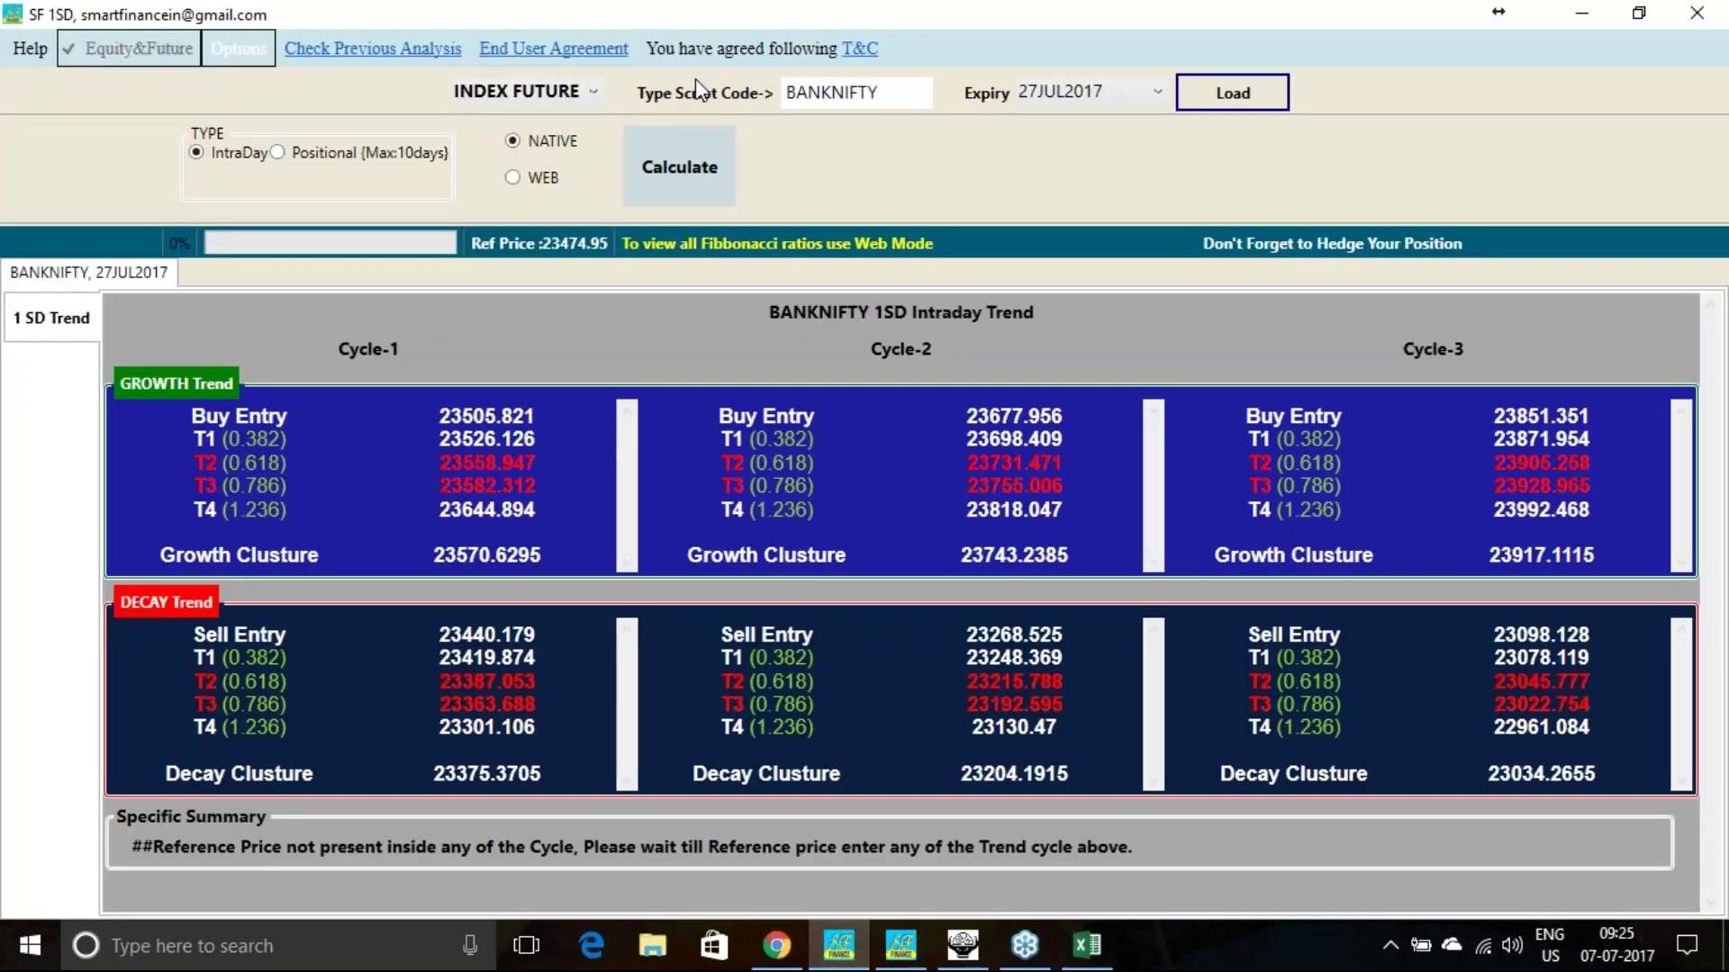
left_click(592, 94)
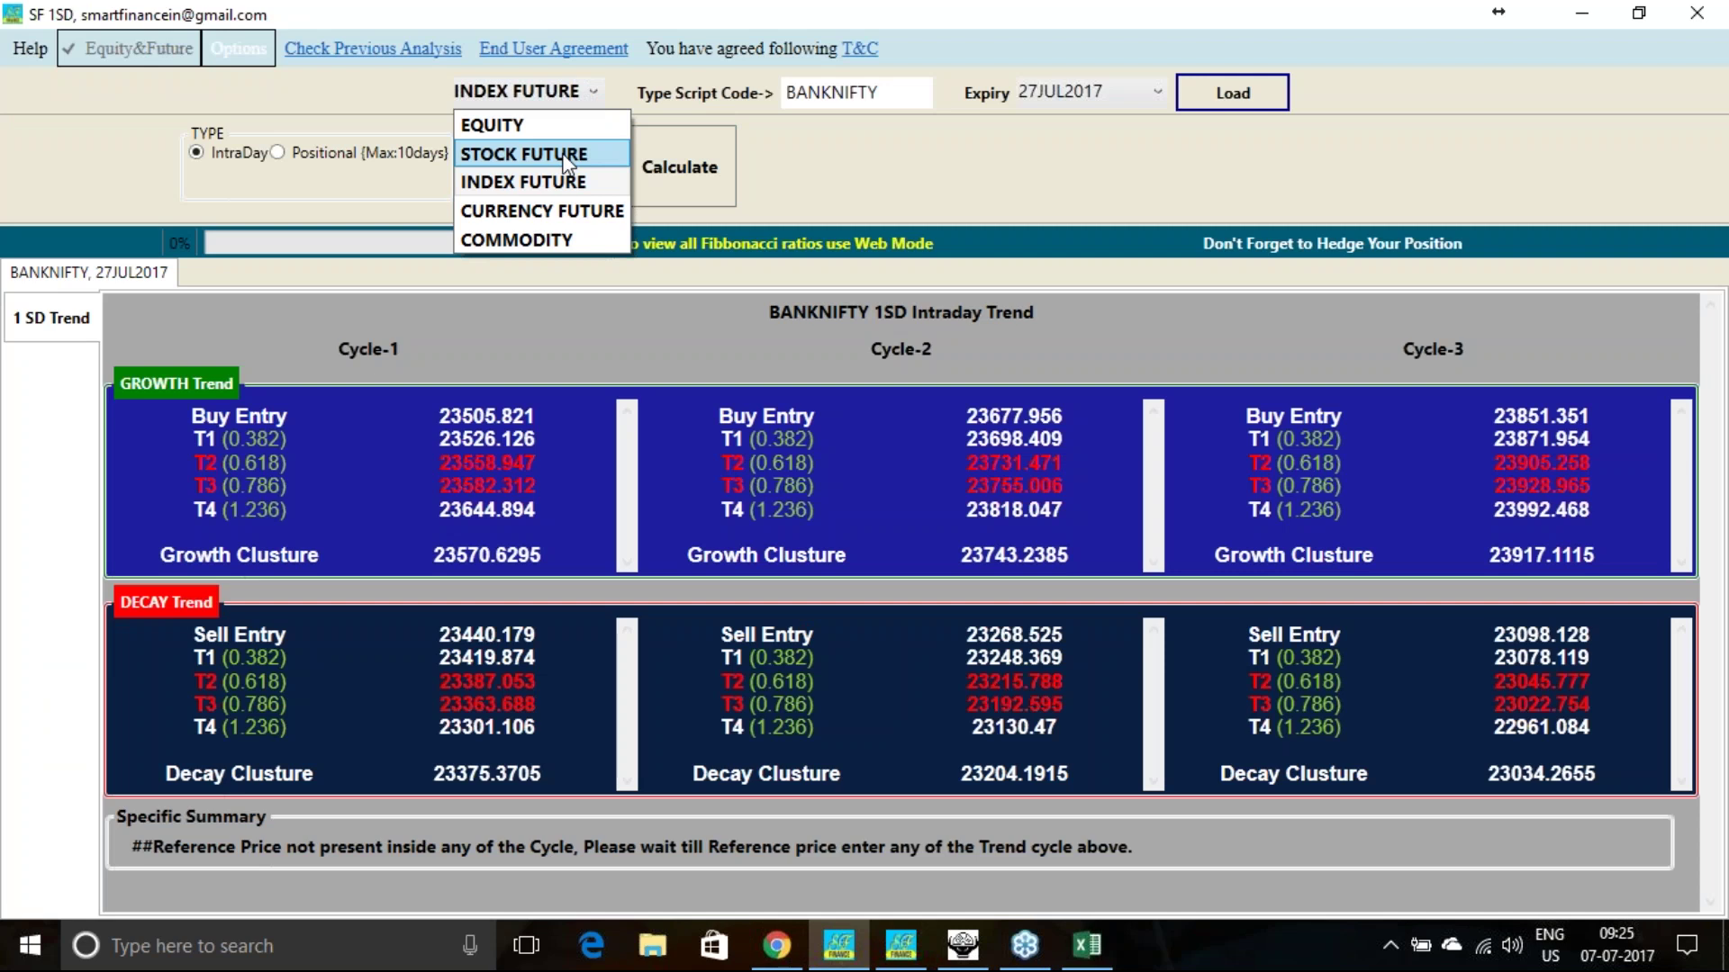
left_click(566, 155)
double_click(872, 93)
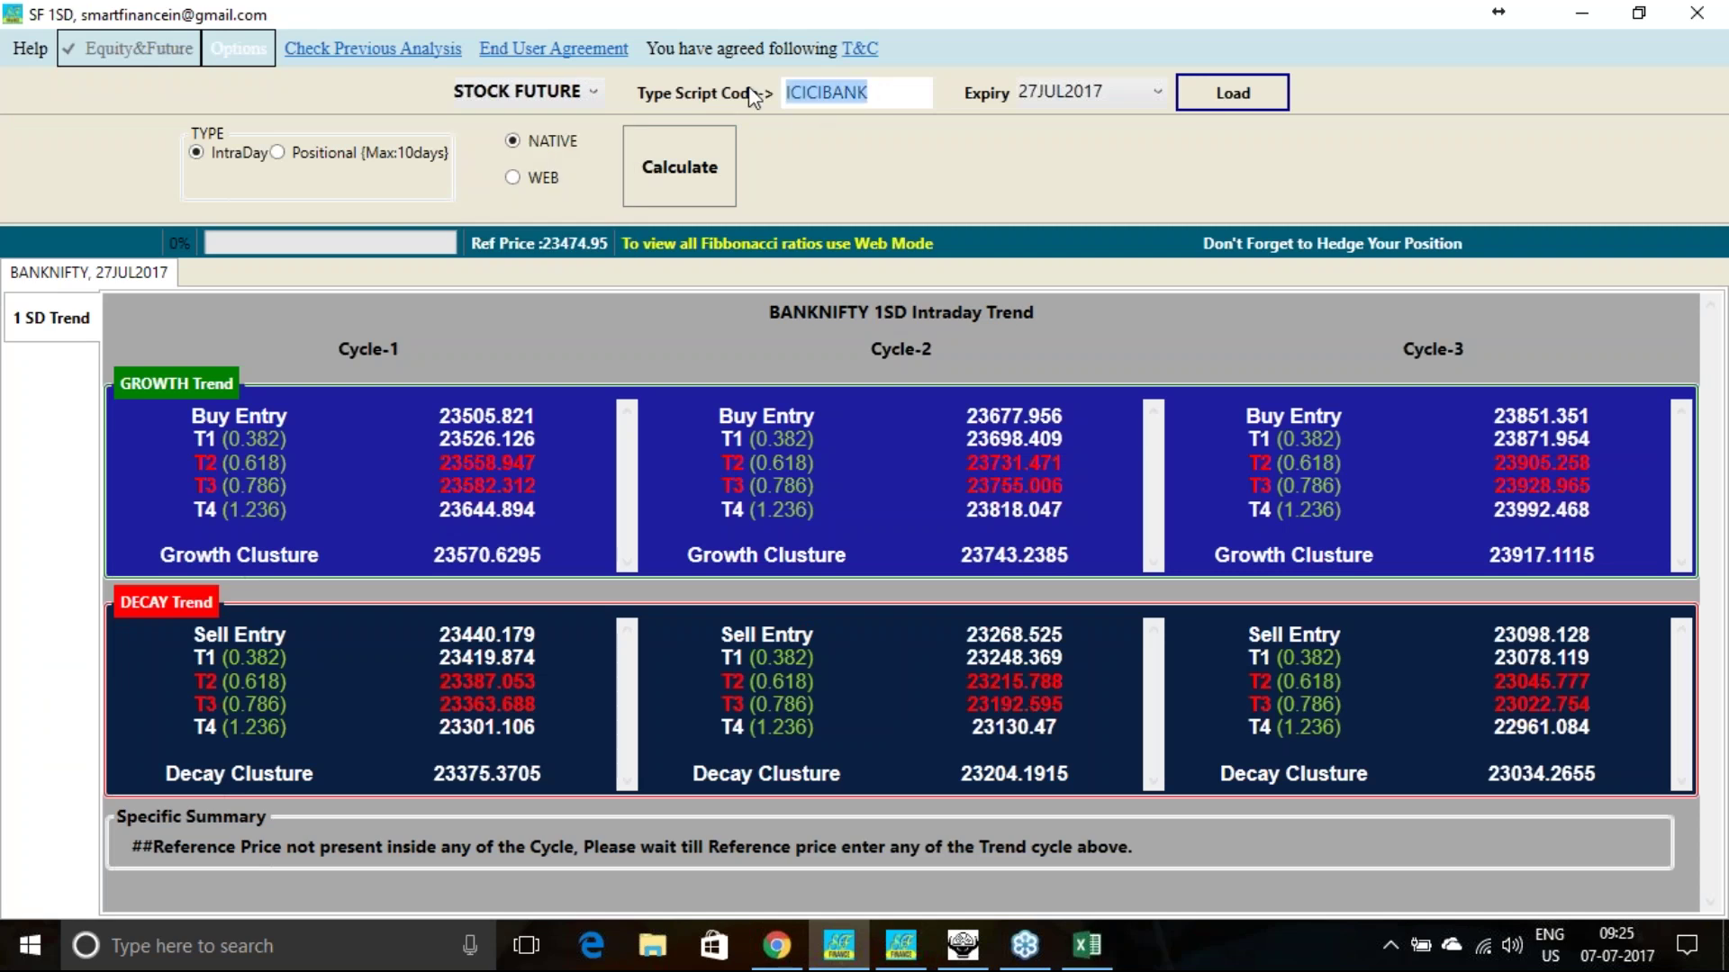
type("TATACHEM")
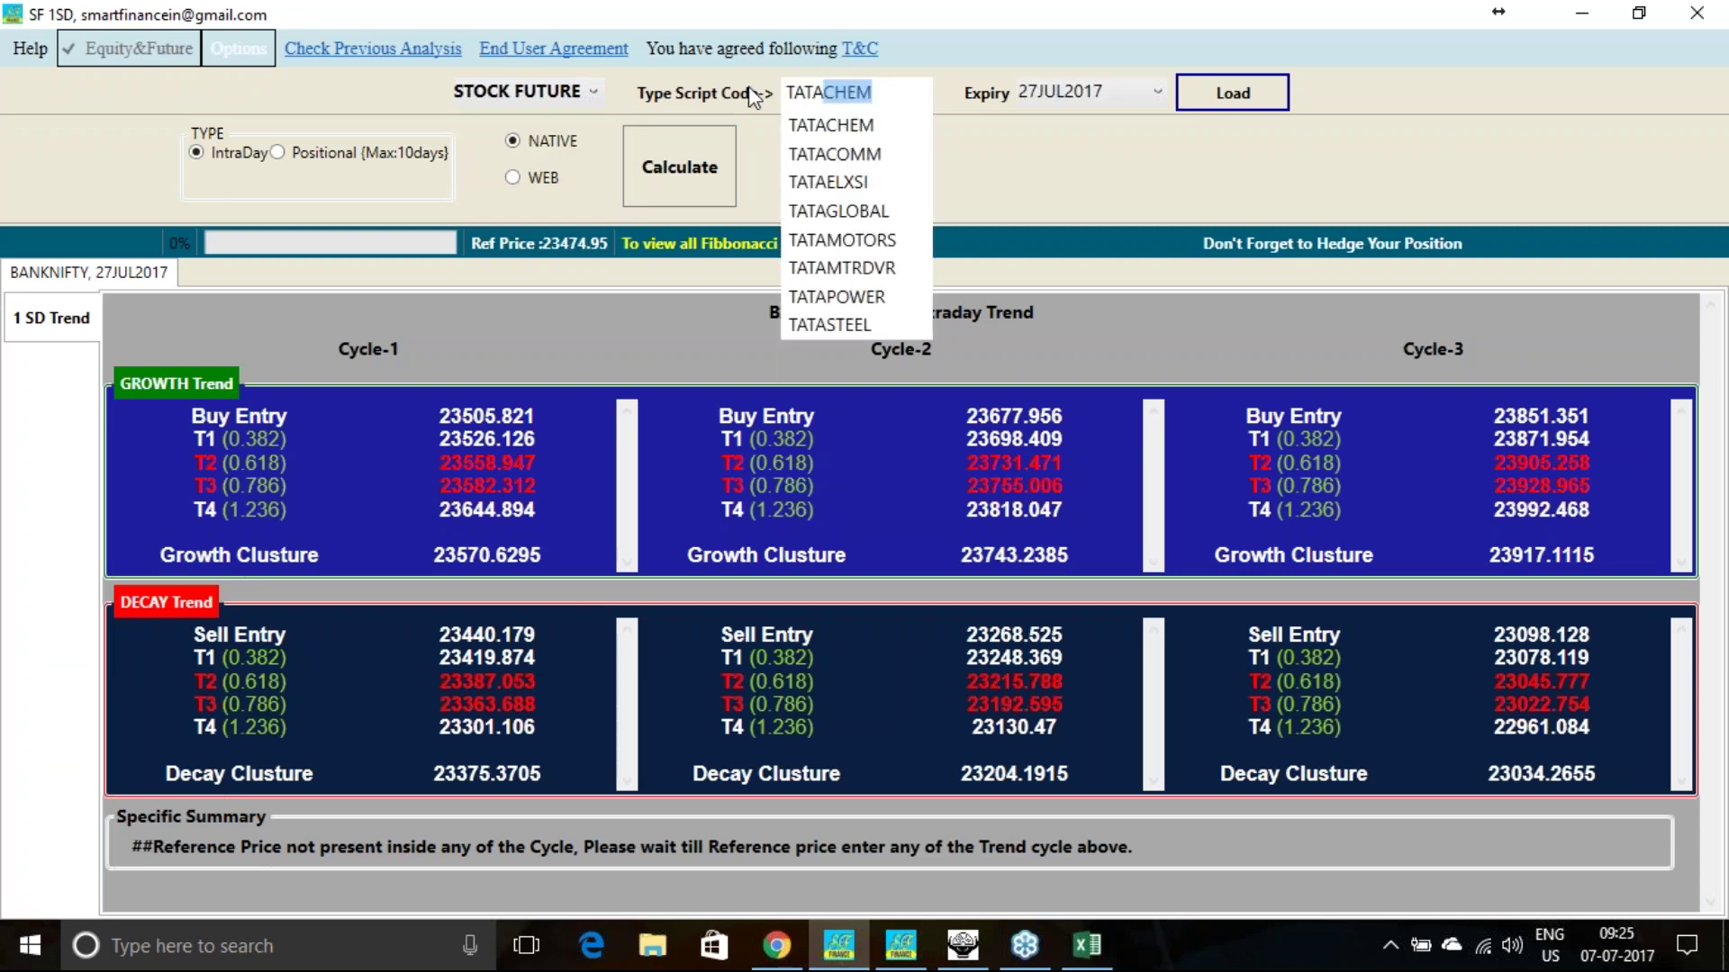
left_click(845, 329)
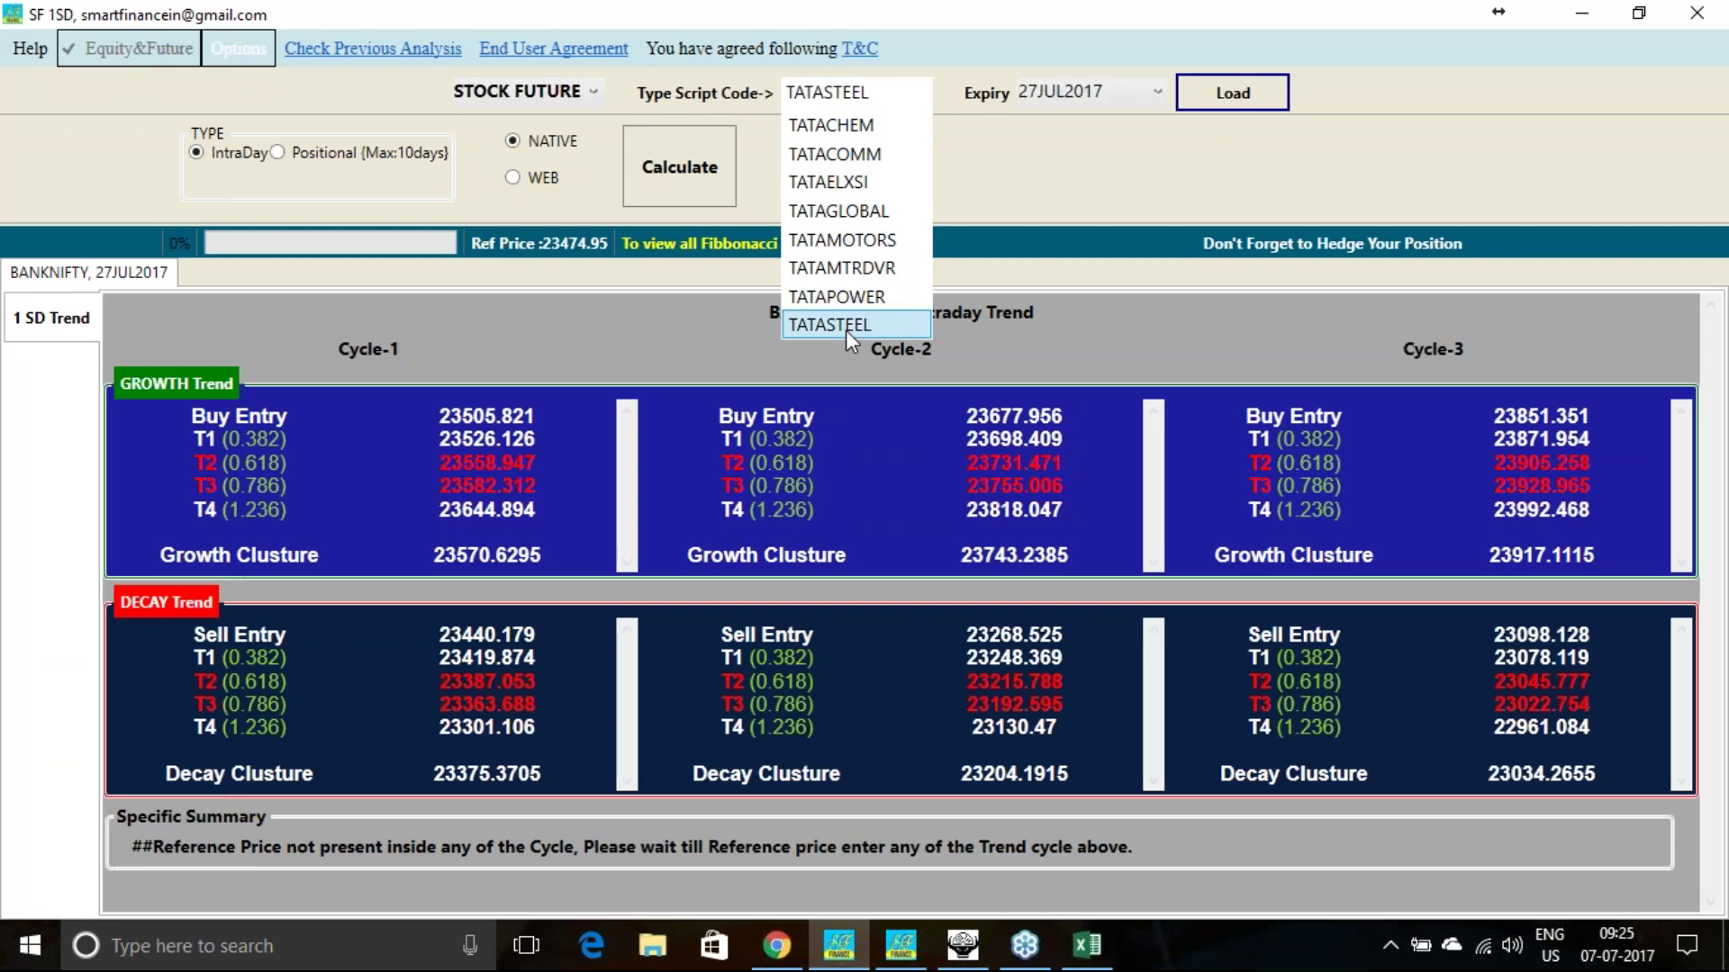
left_click(1240, 97)
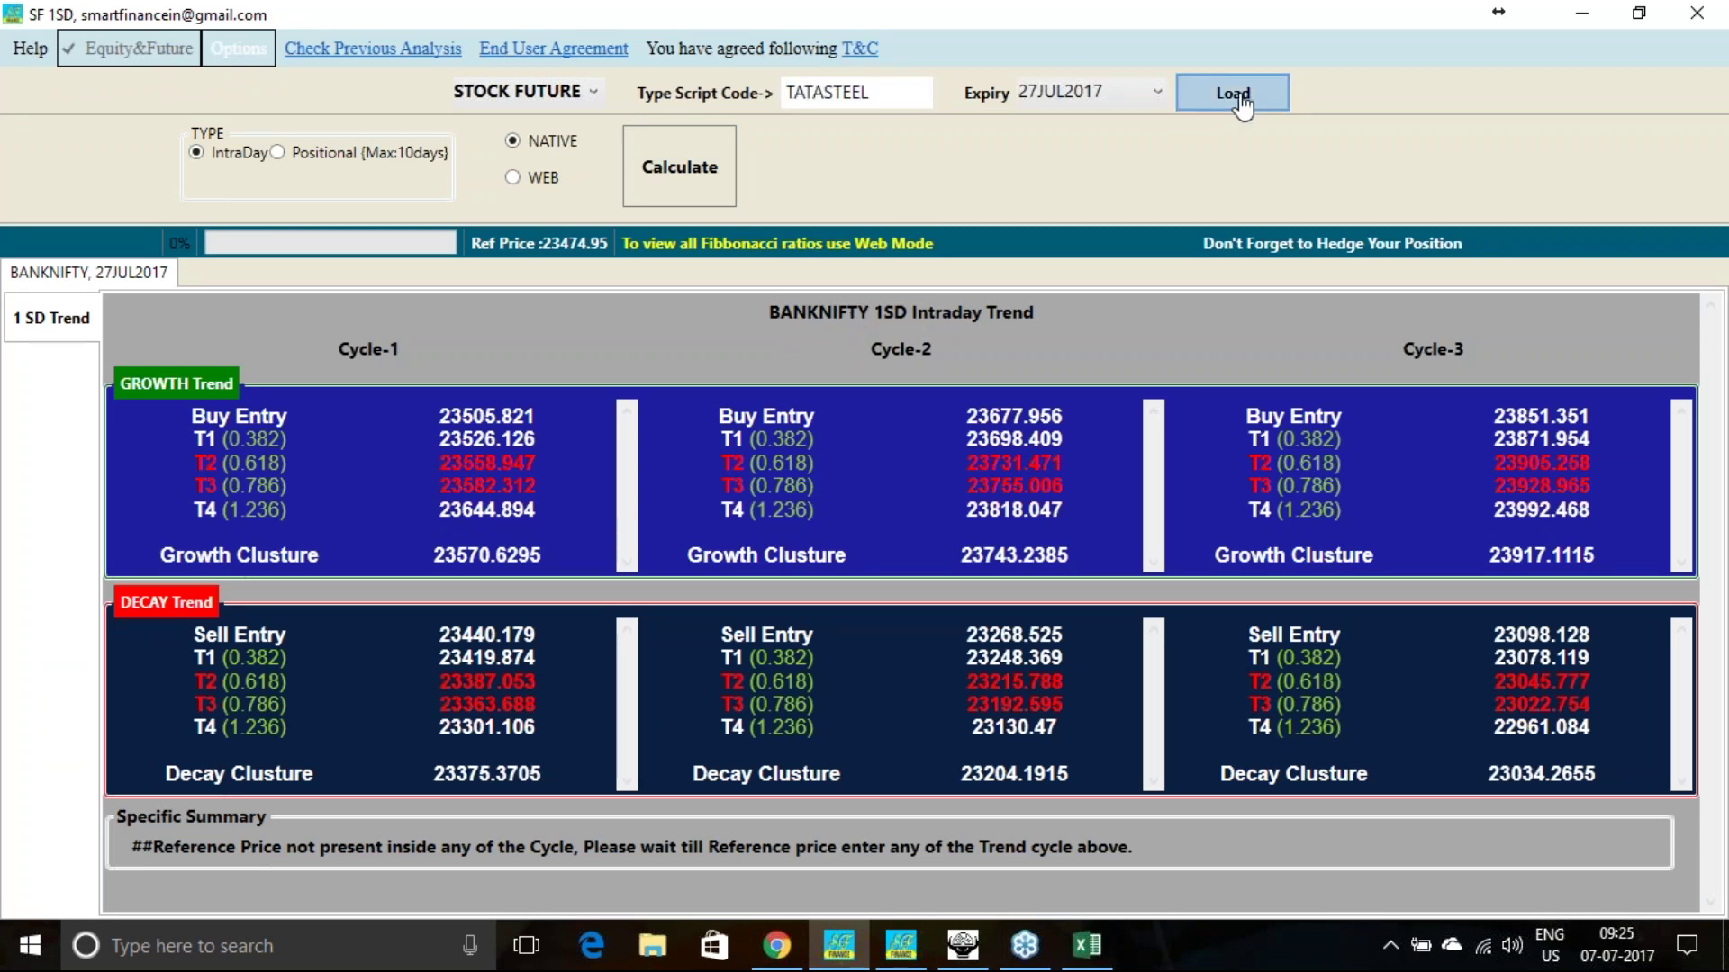
left_click(900, 549)
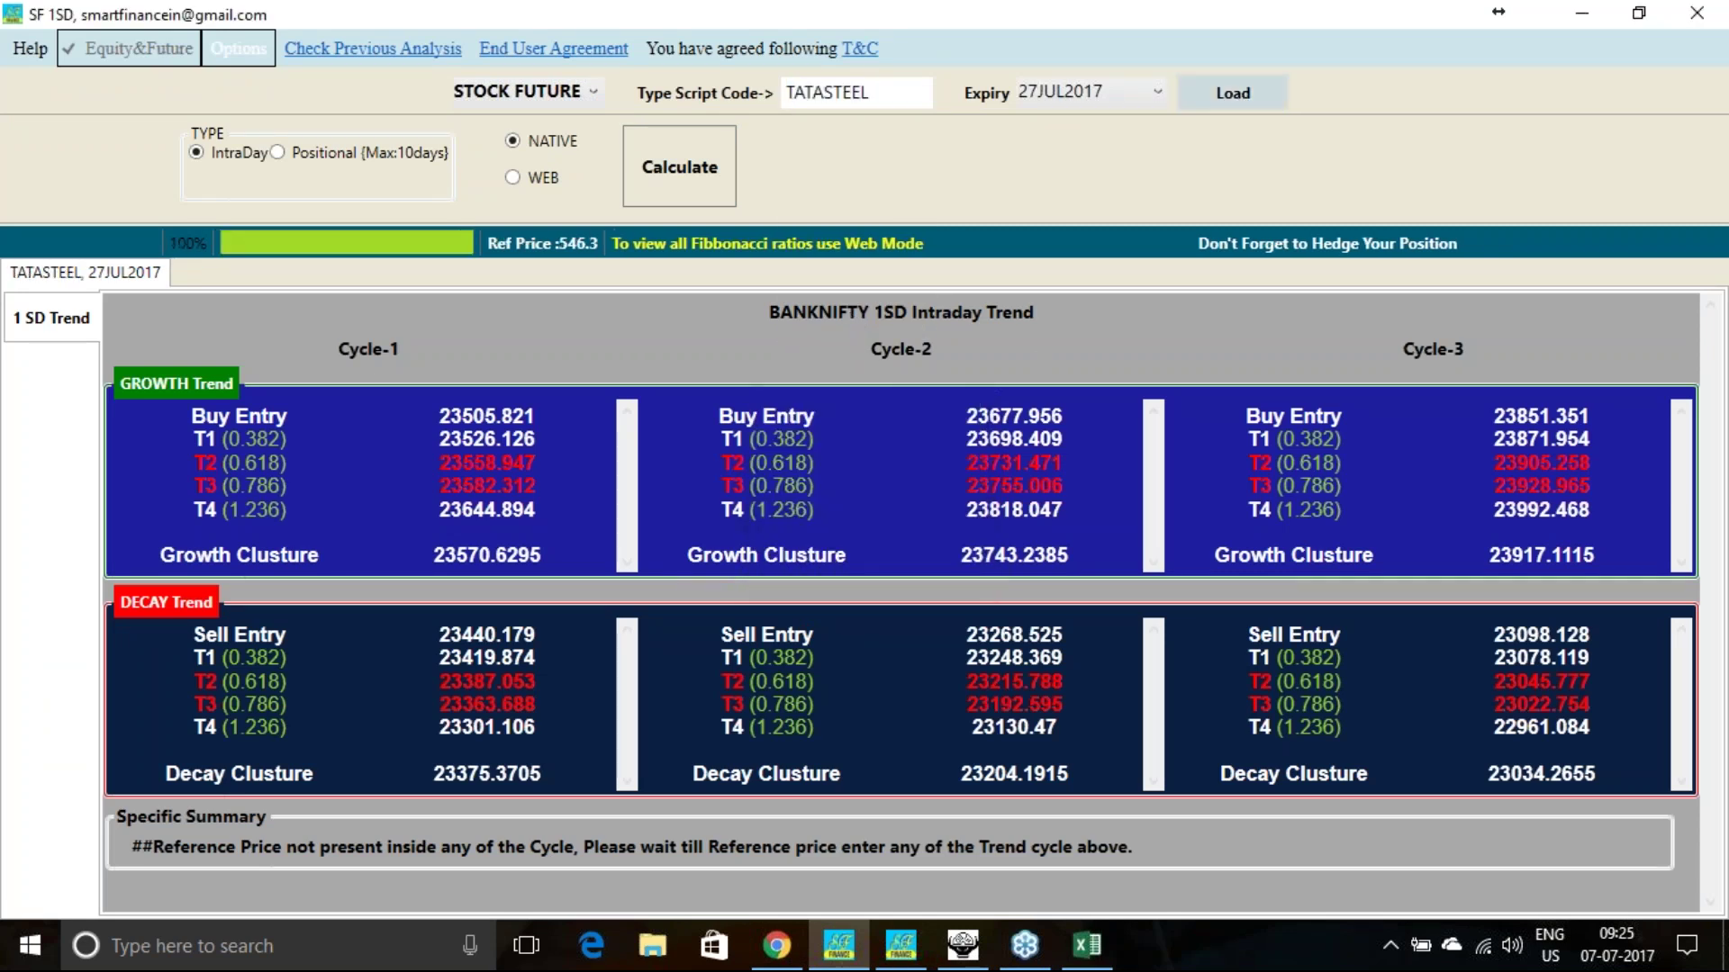
left_click(679, 166)
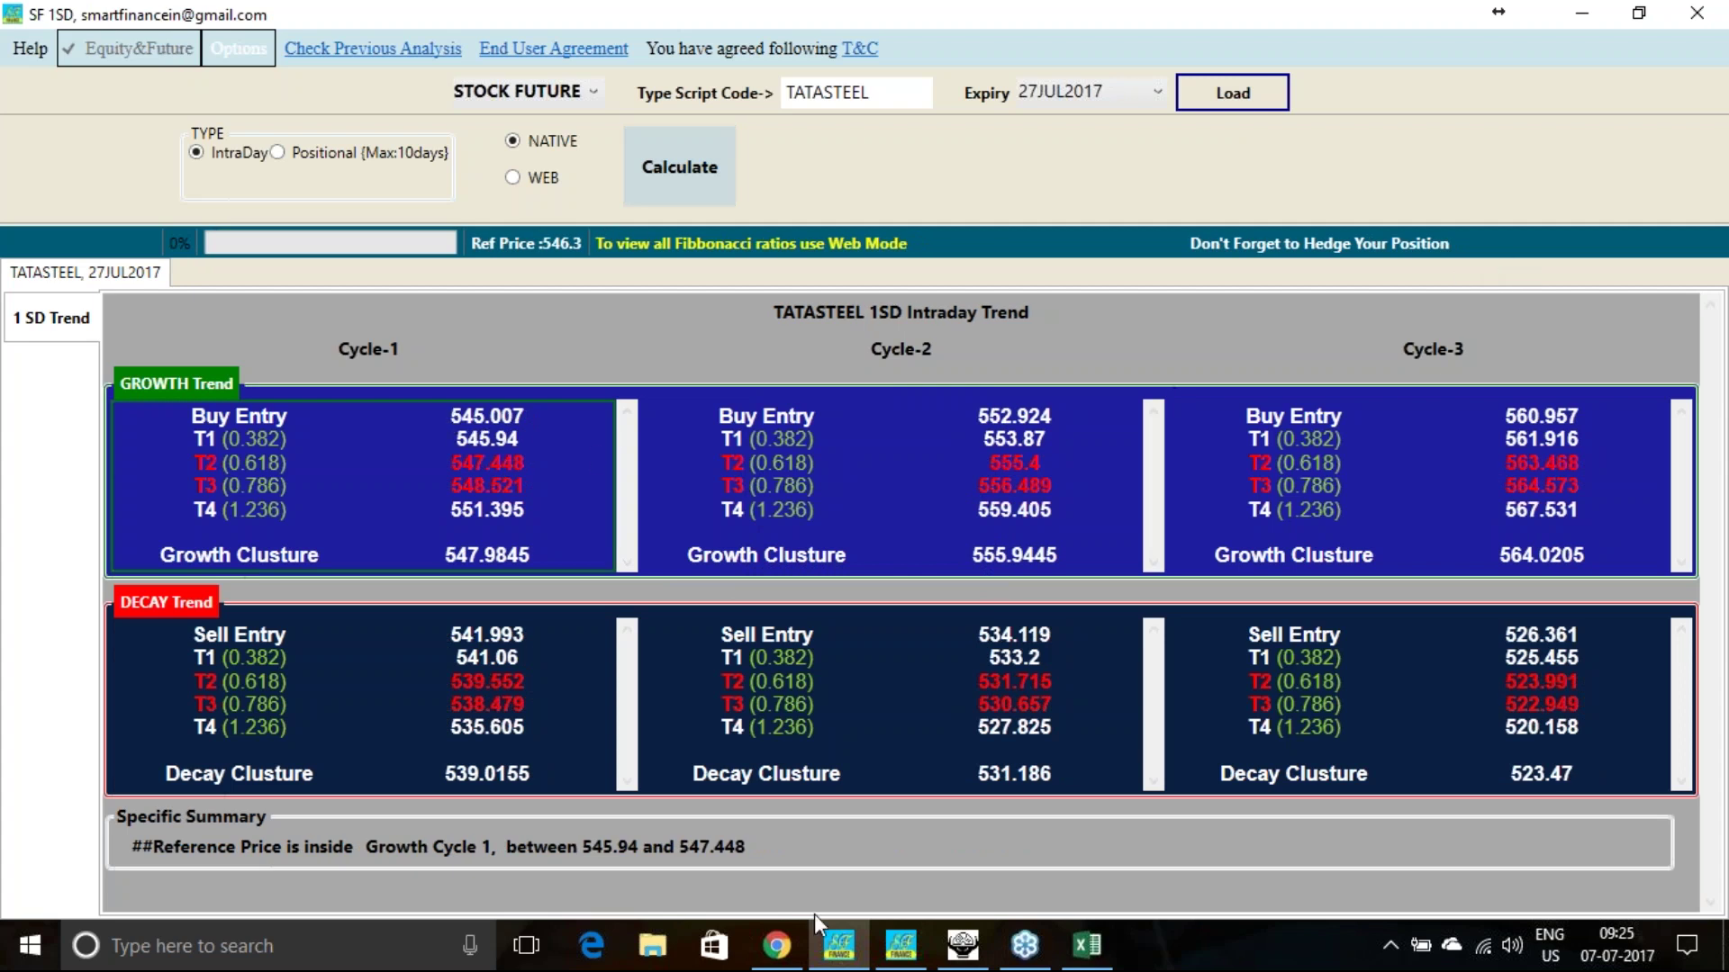
Check the TATASTEEL futures quote in ODIN against the Cycle-1 growth Buy Entry and T1 levels in SF 1SD.
mouse_move(968, 958)
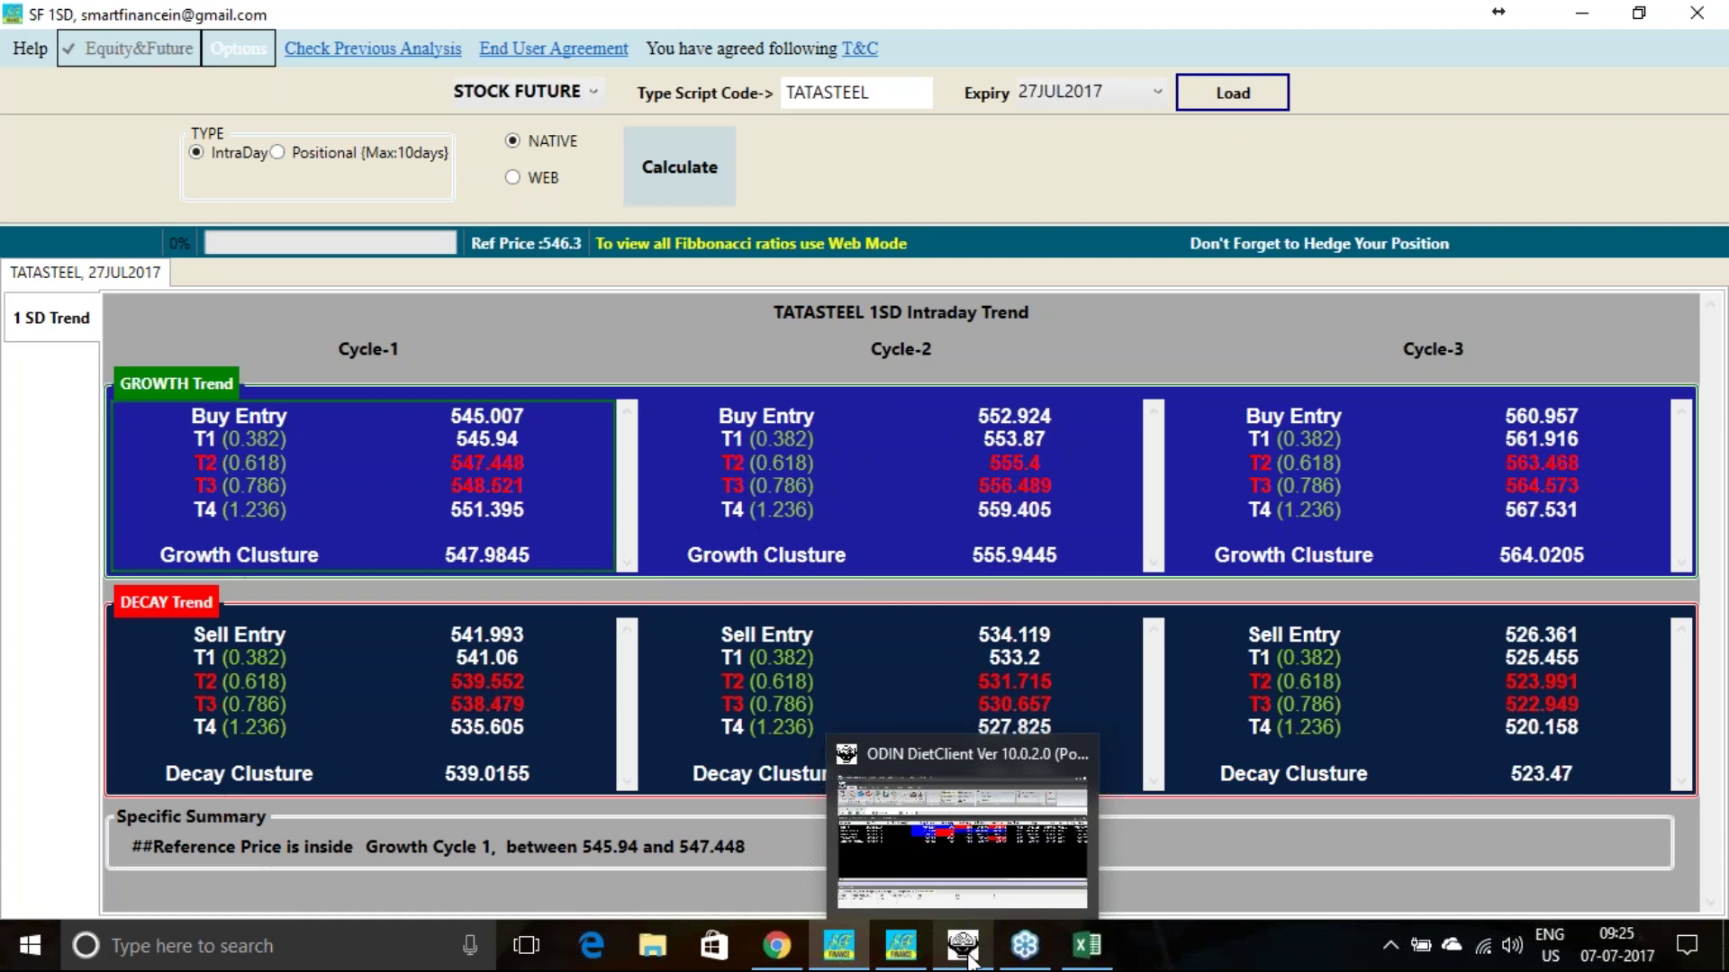
left_click(969, 958)
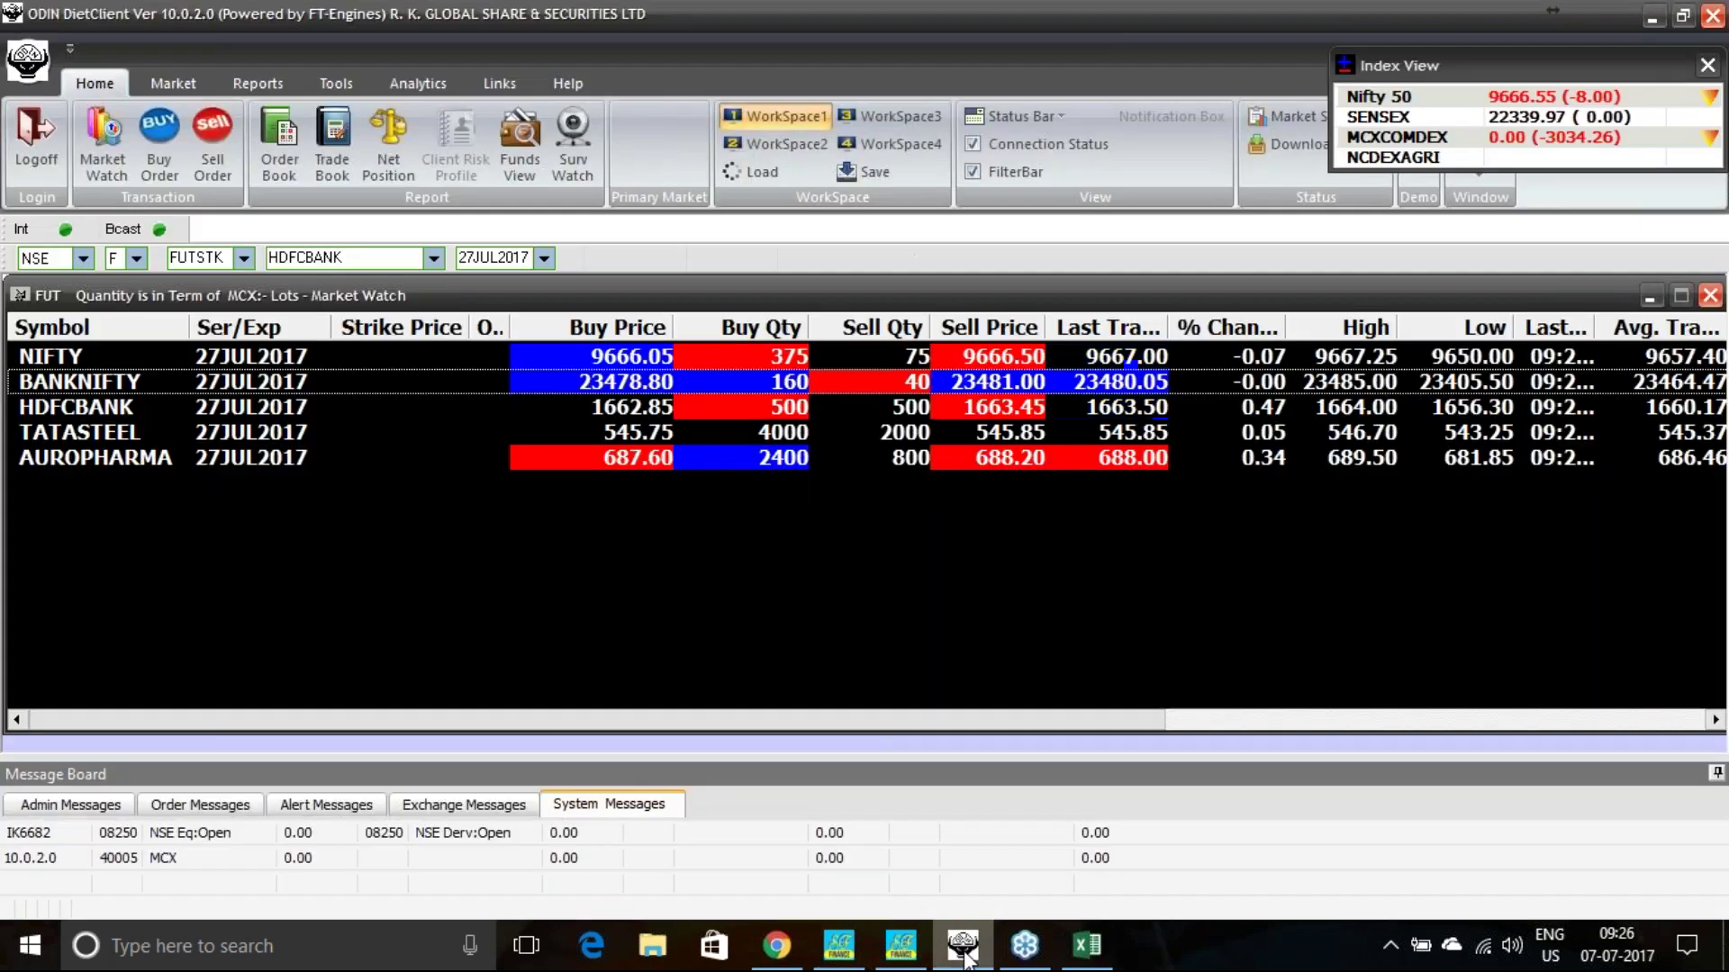
left_click(646, 434)
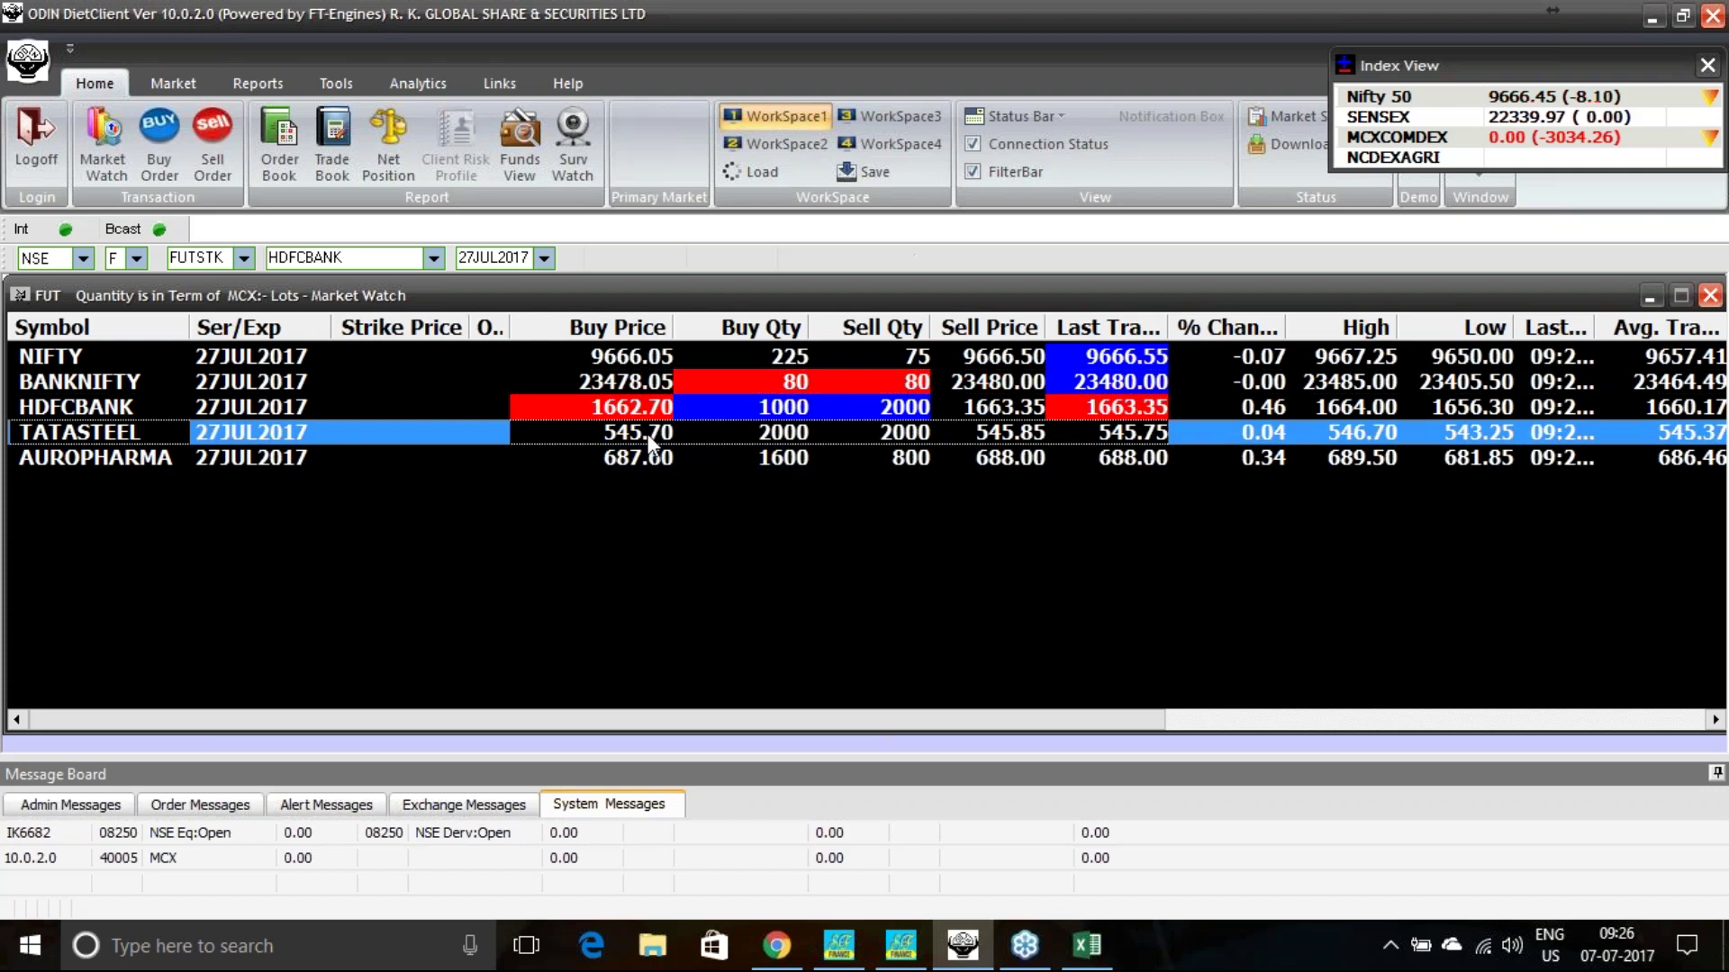
left_click(1085, 956)
left_click(900, 945)
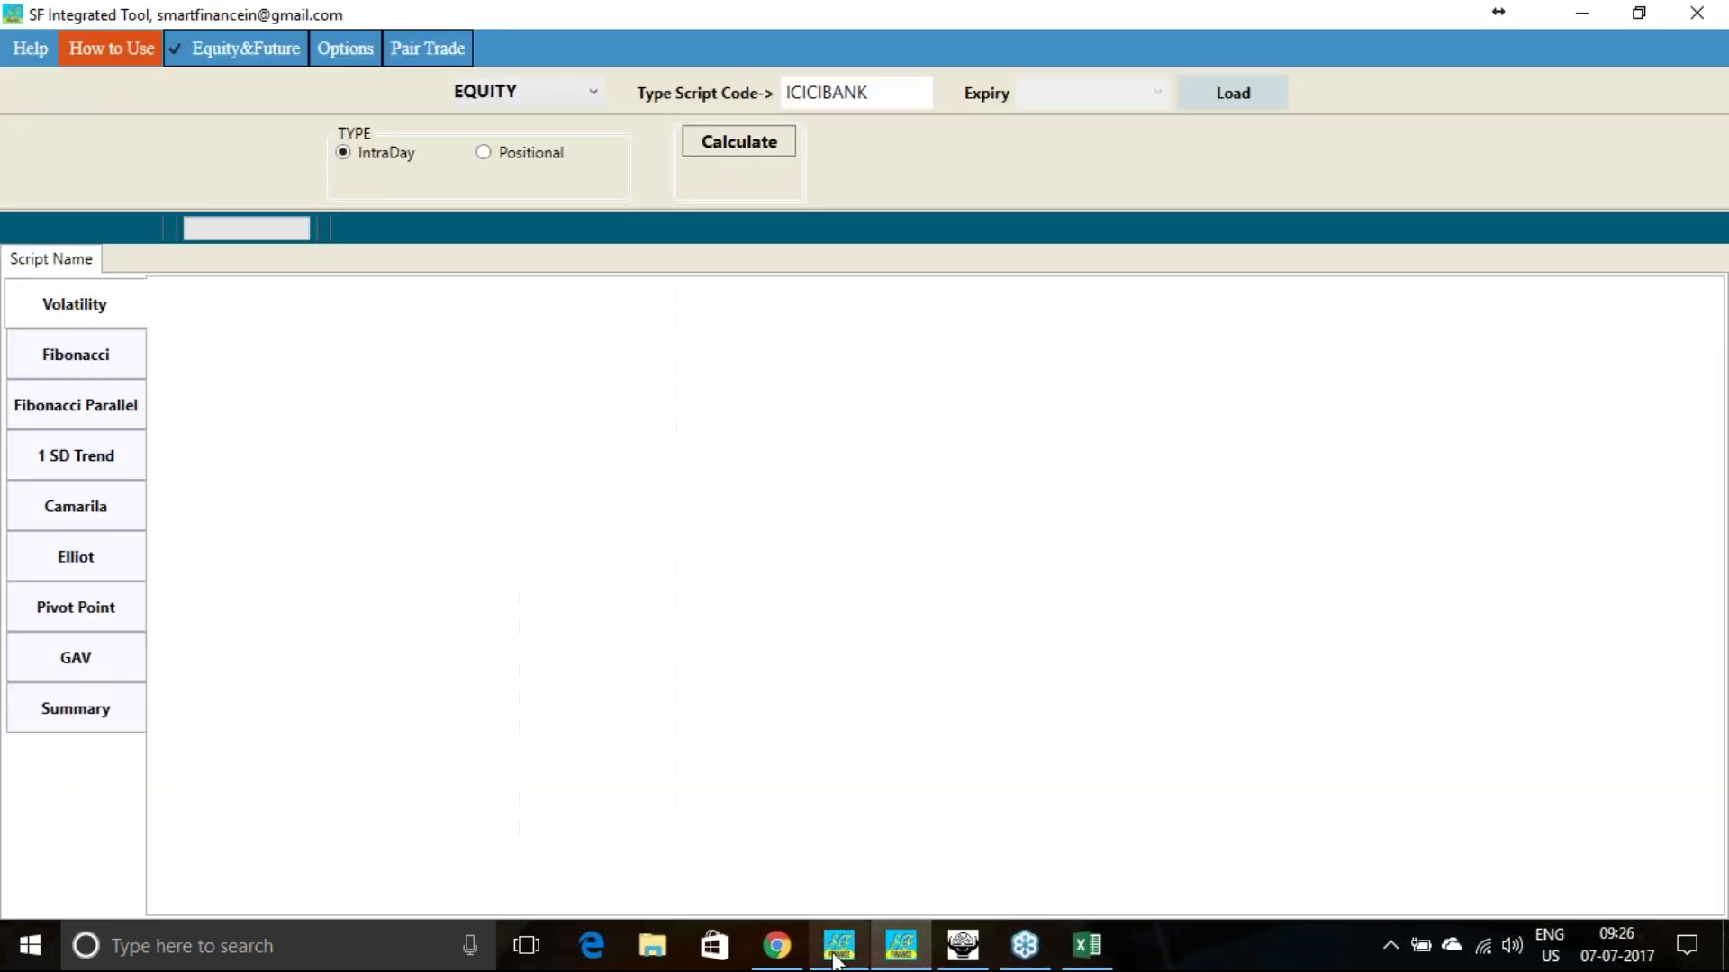
left_click(838, 945)
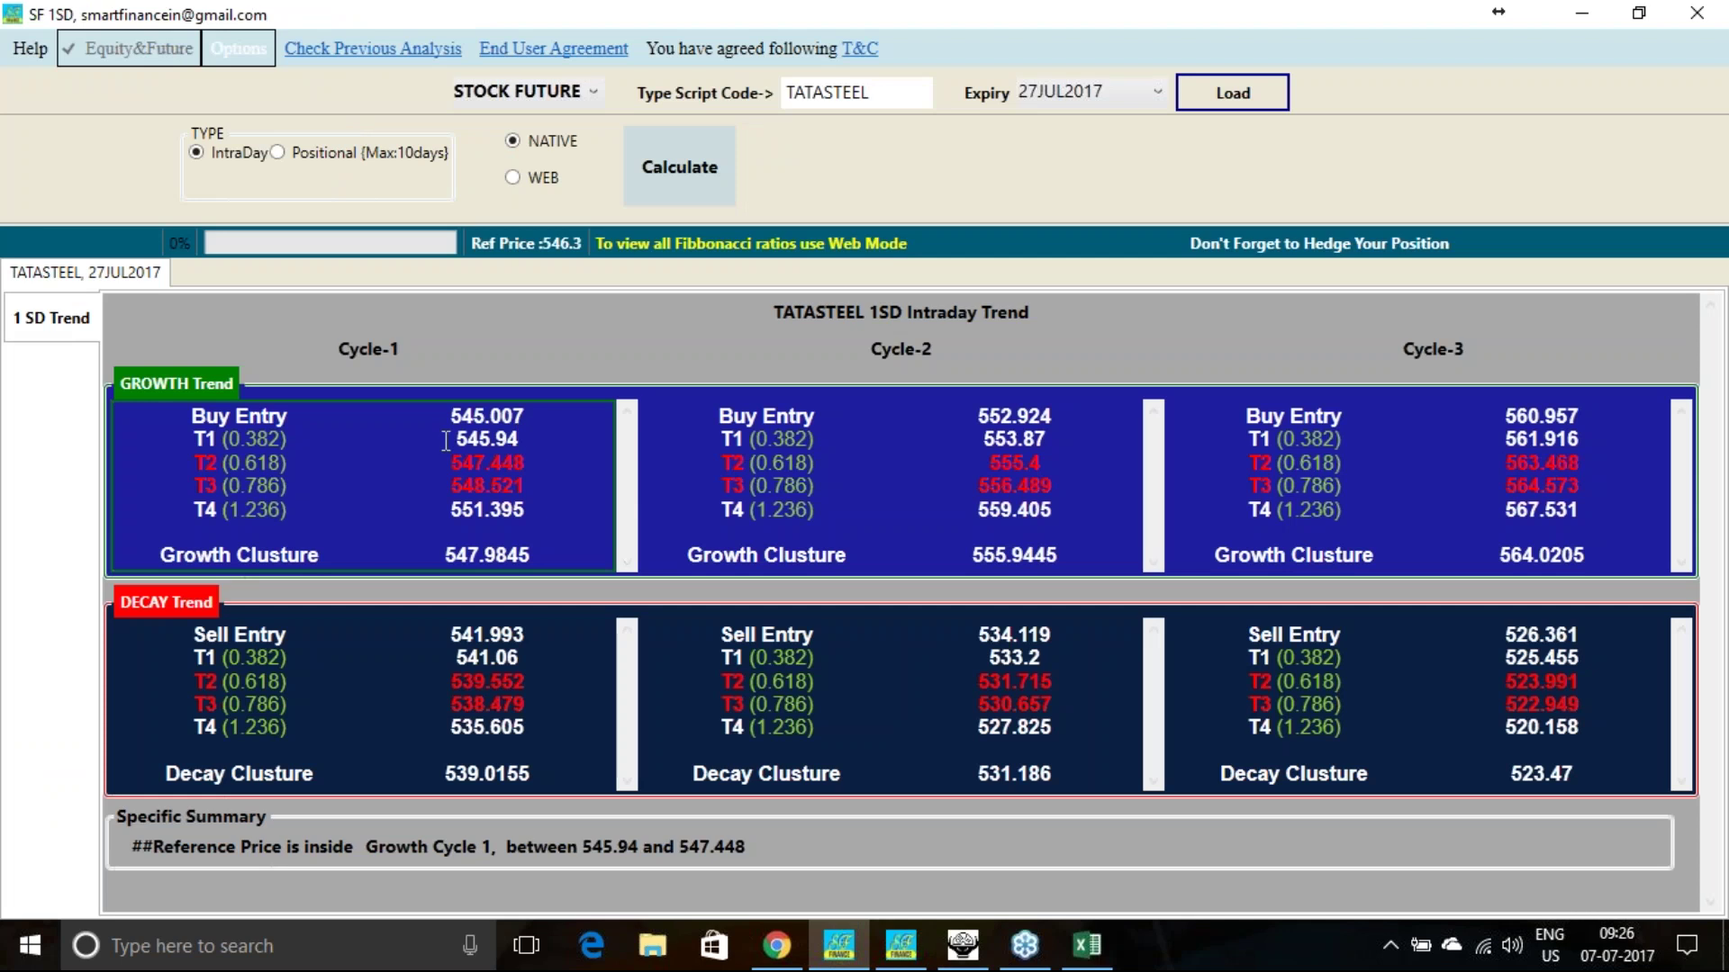
left_click_drag(444, 416, 519, 436)
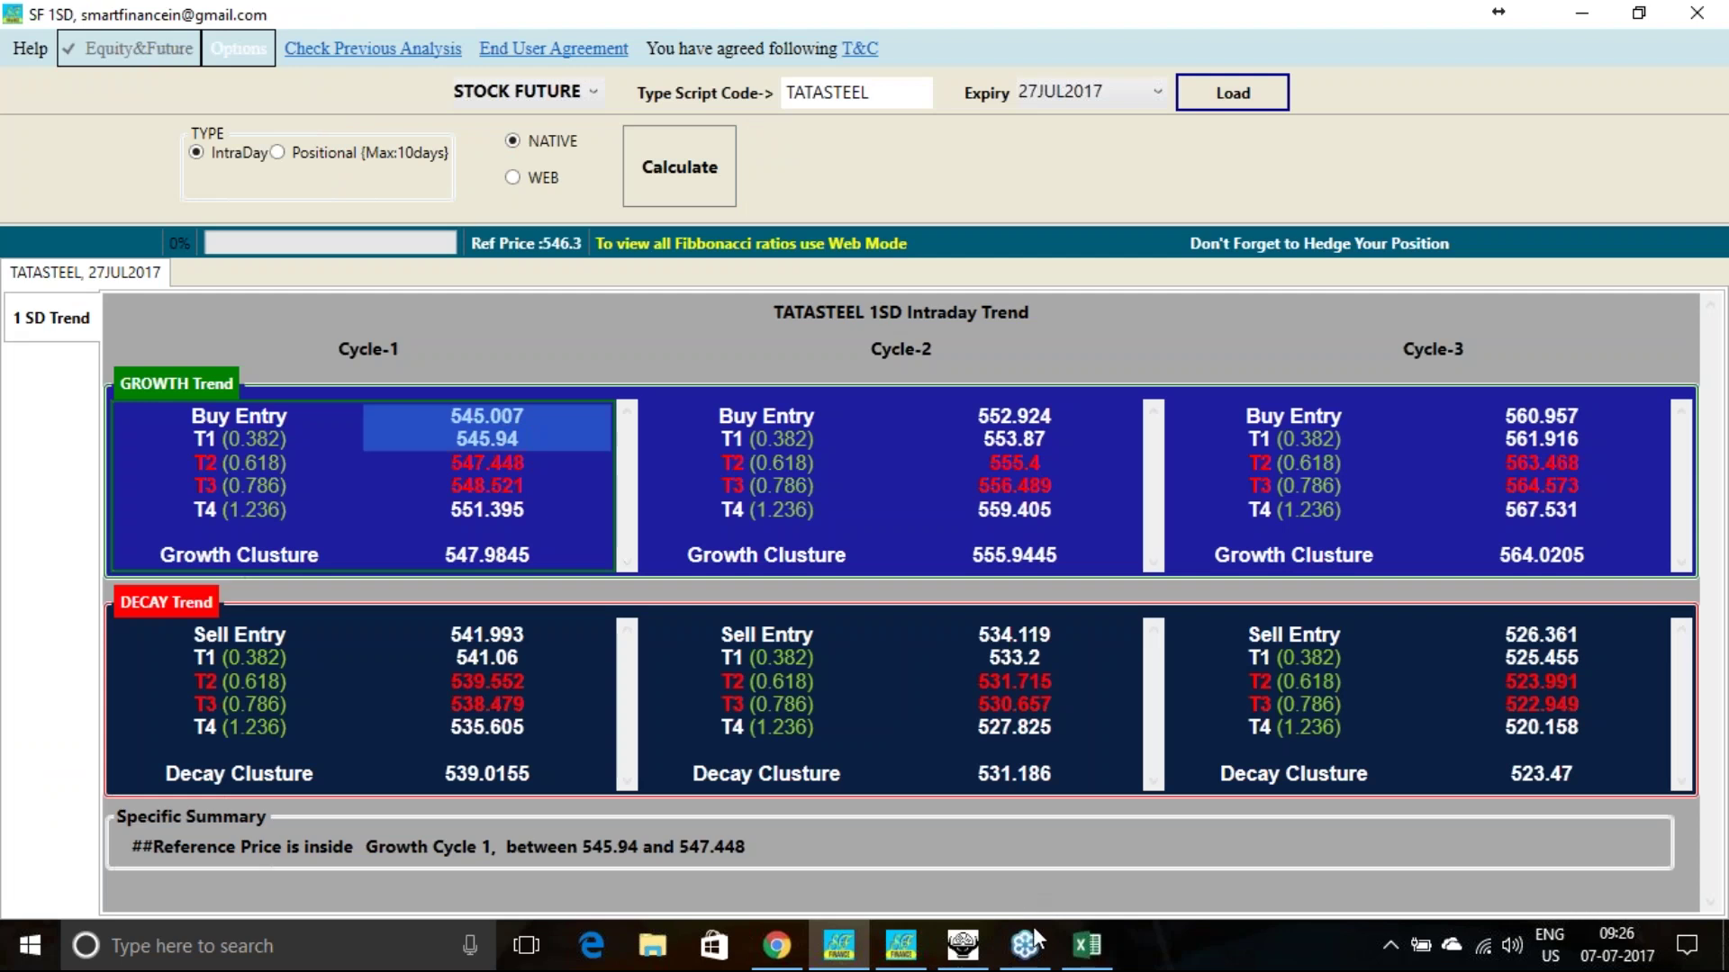
In the Excel workbook, enter 545.75 in cell G14, and return to the TATASTEEL quote in ODIN.
left_click(1086, 945)
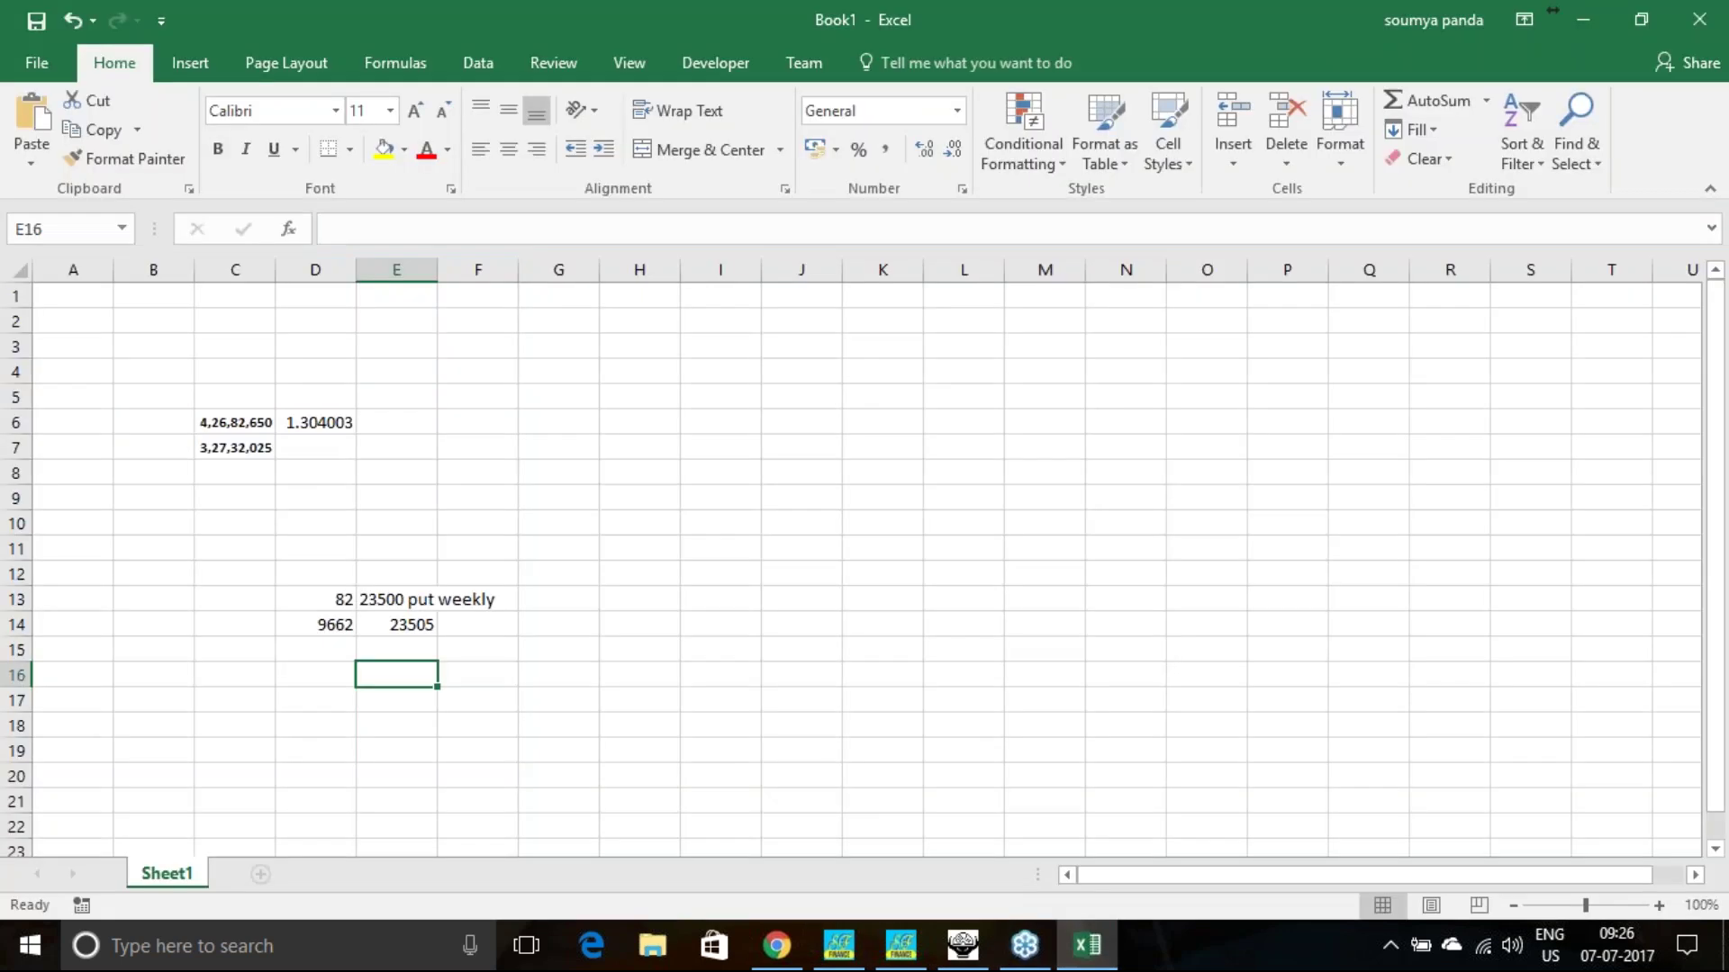
left_click(563, 621)
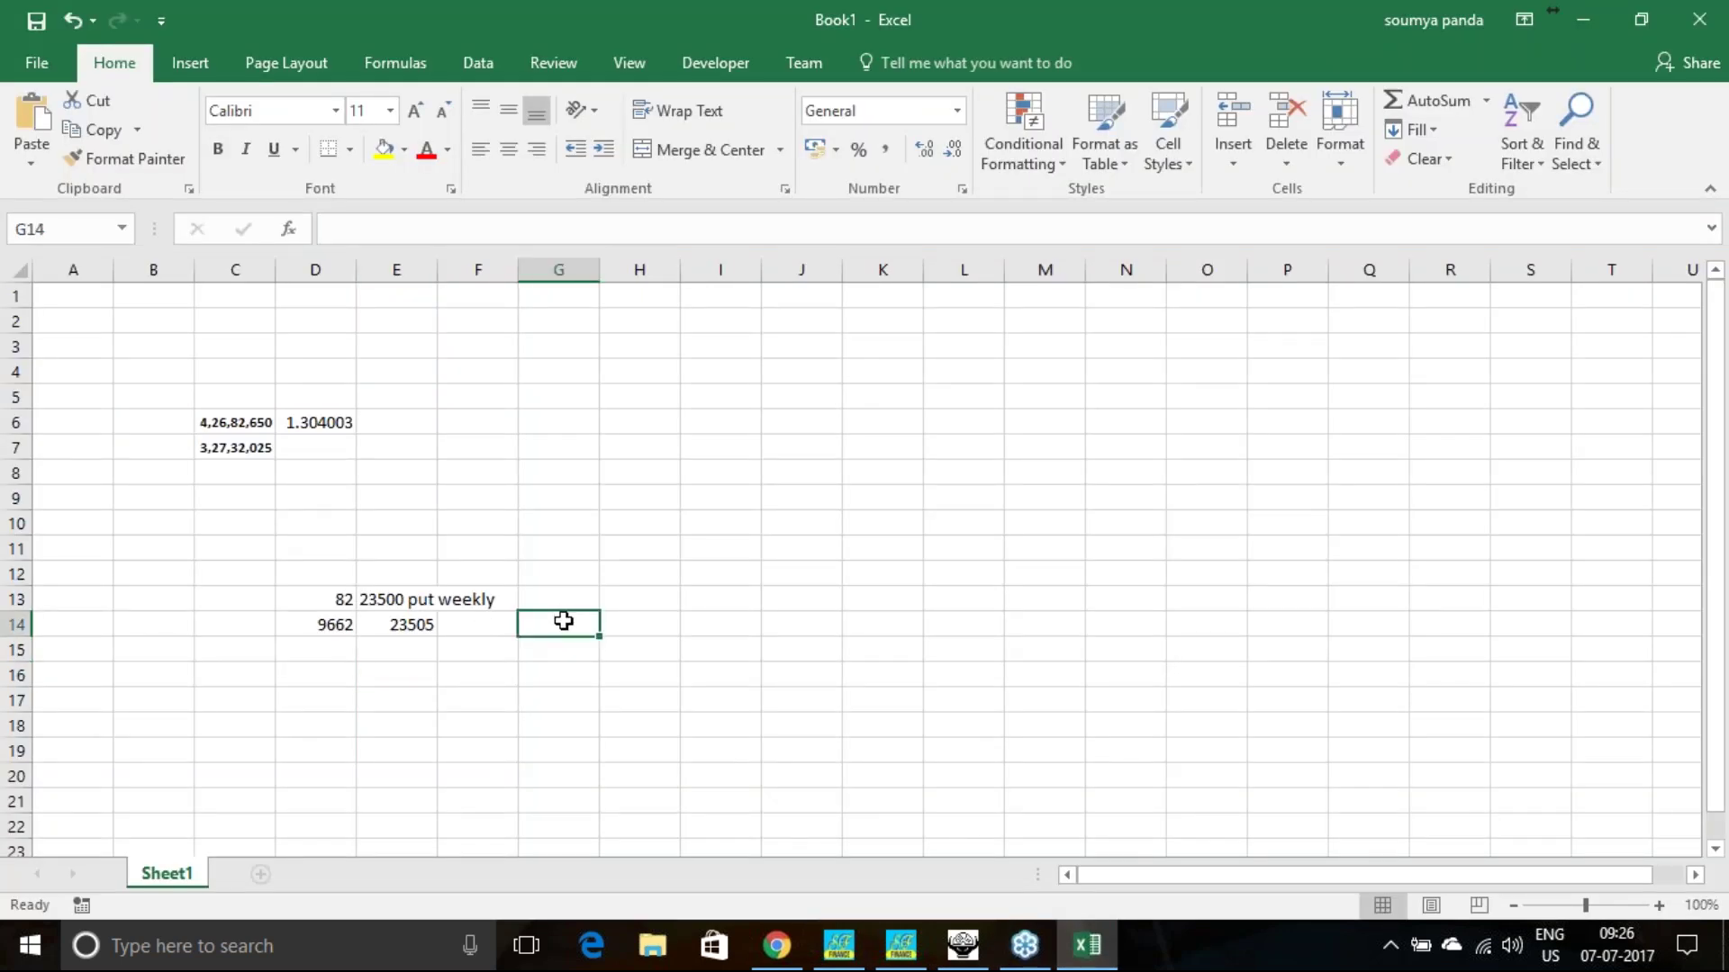
type("547")
key("BackSpace")
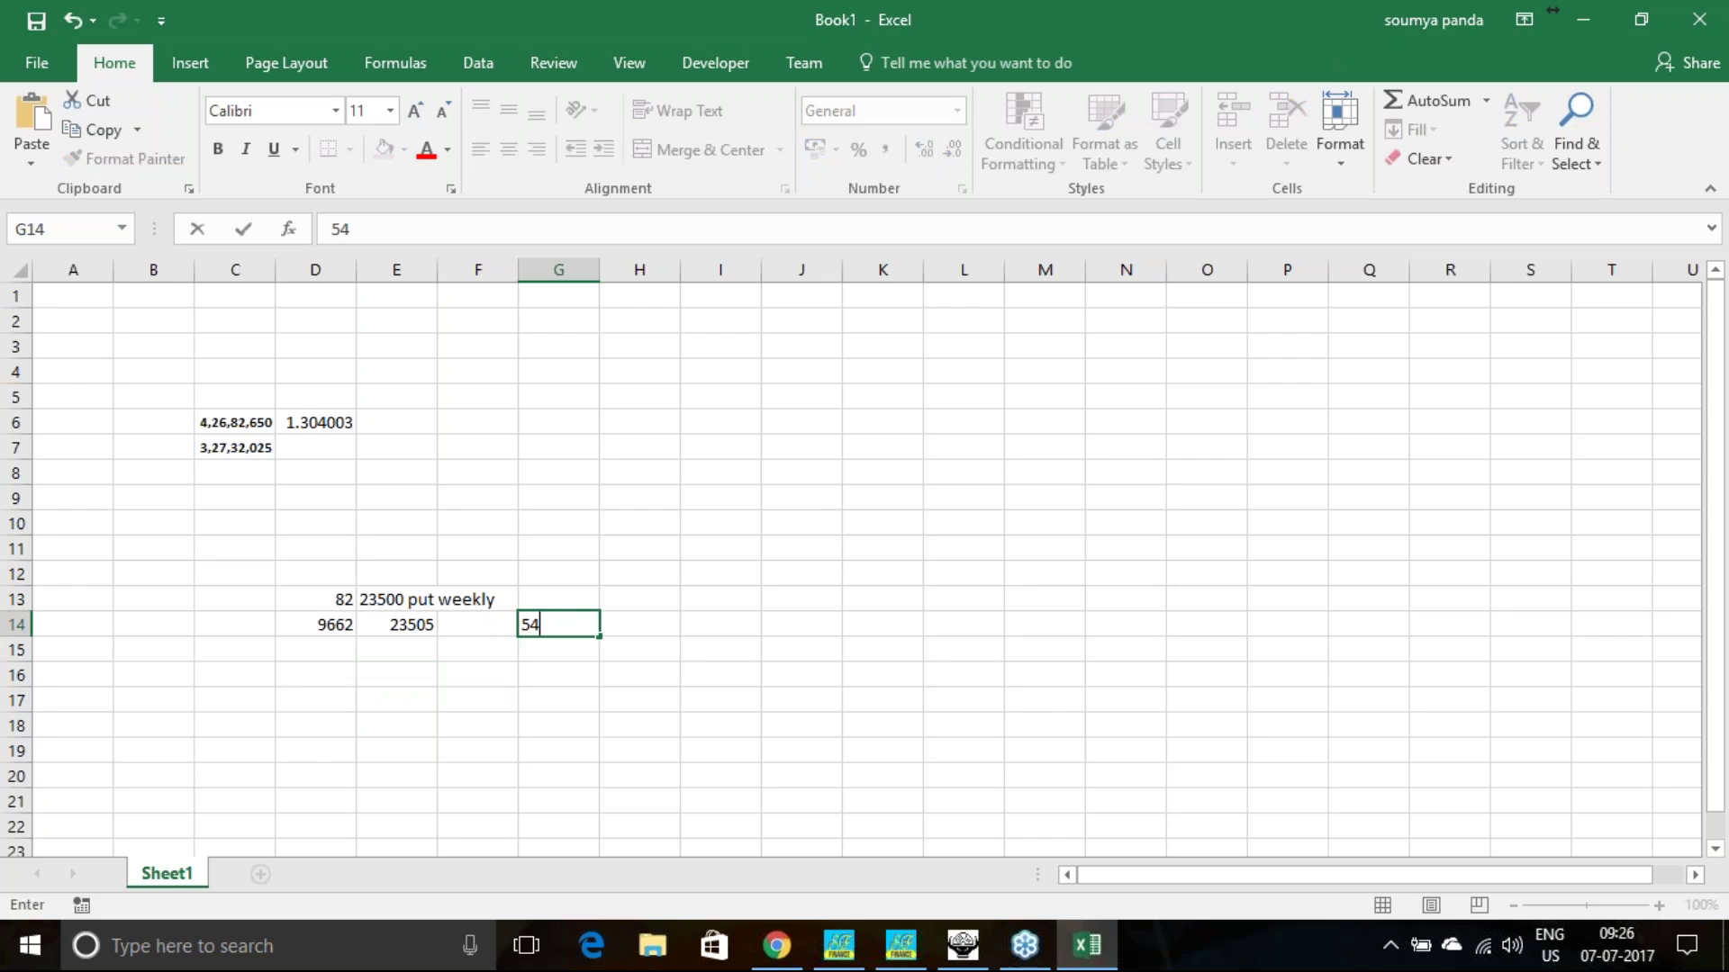
type("5.75")
left_click(962, 945)
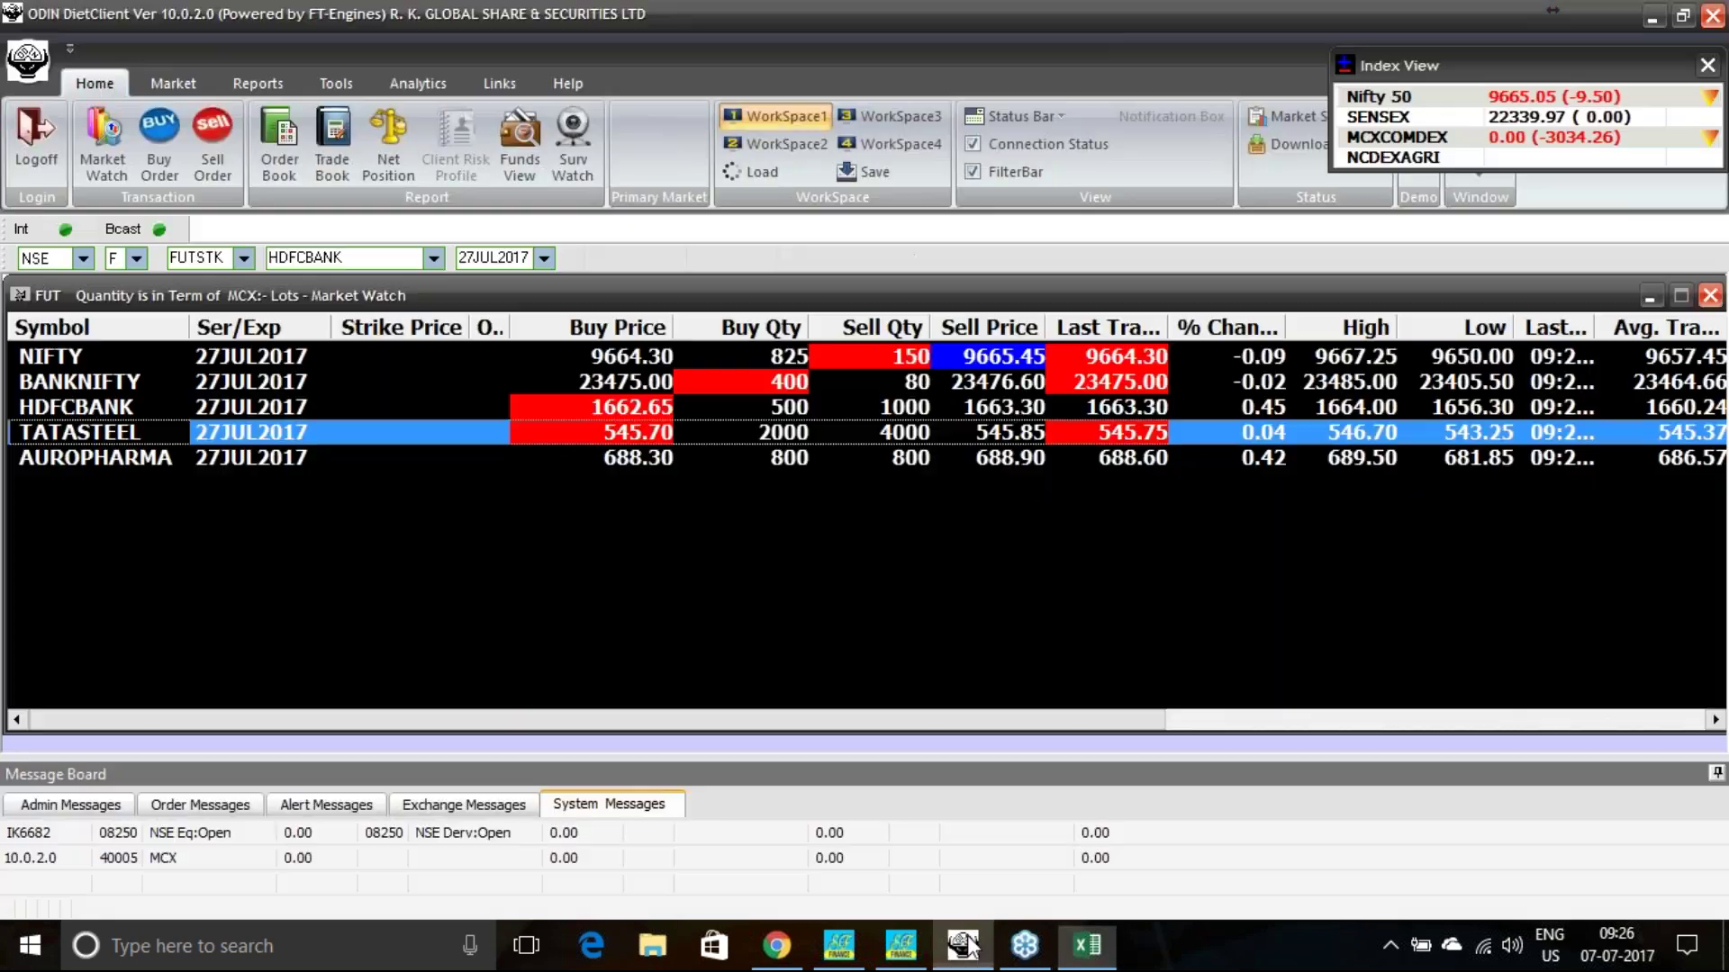
In ODIN's market watch filter, choose NSE stock options (OPTSTK) with TATASTEEL as the symbol.
left_click(137, 259)
left_click(122, 315)
left_click(244, 259)
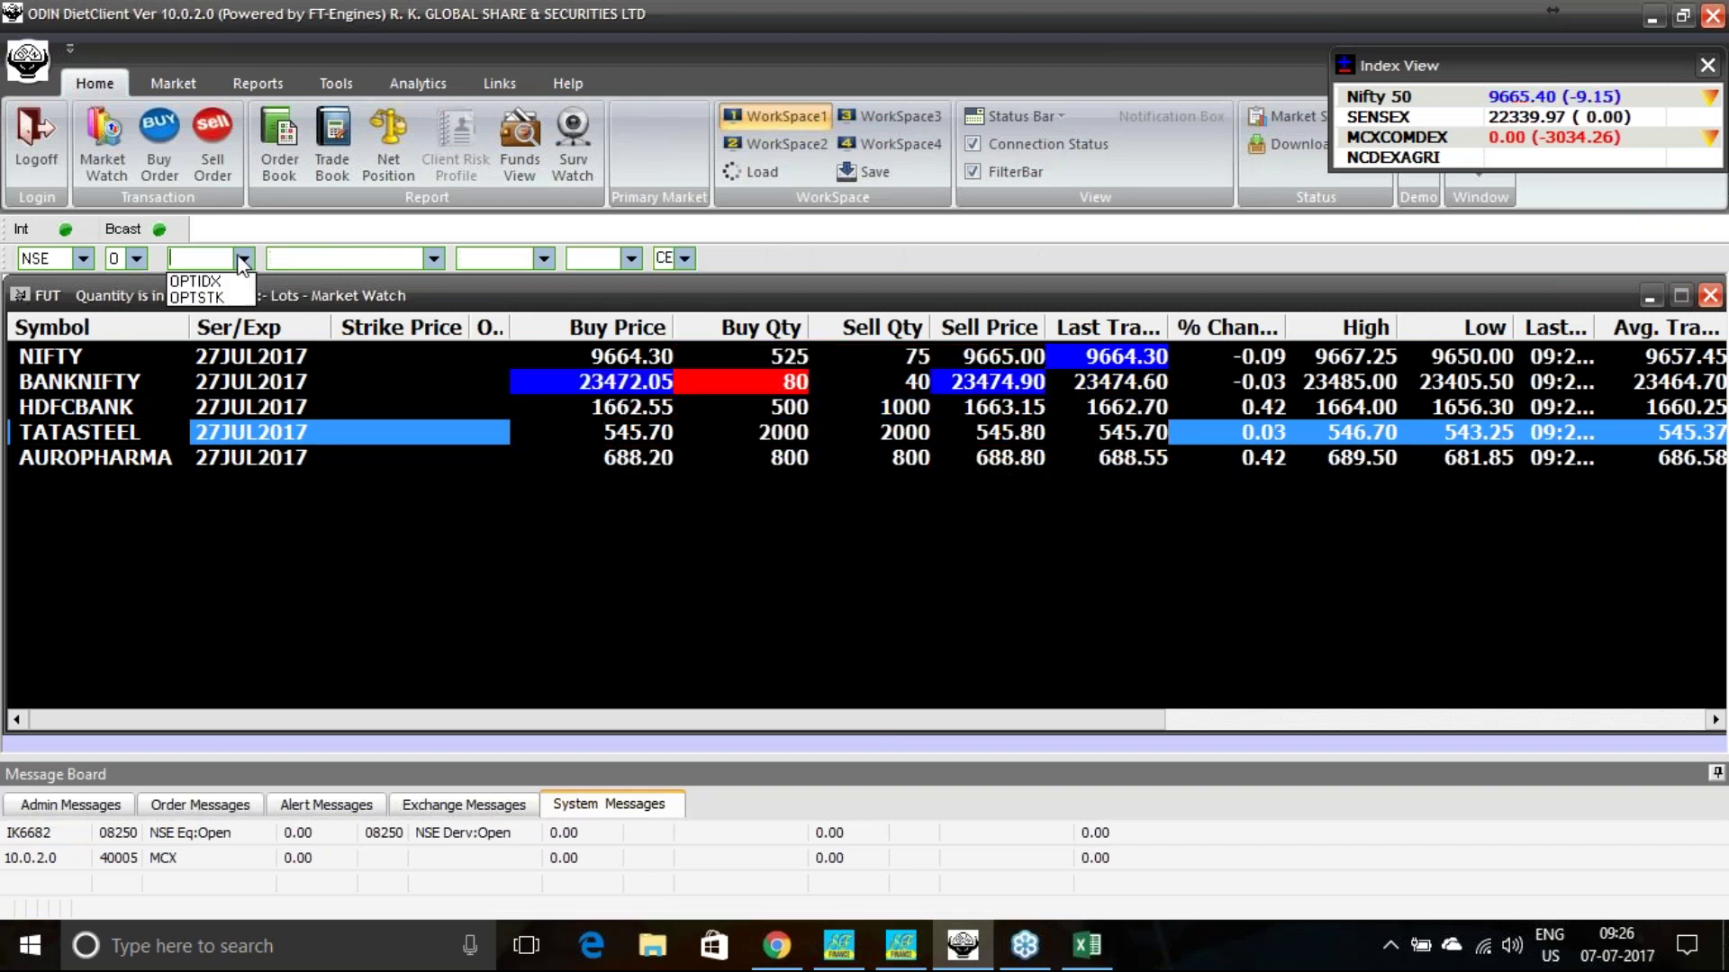
left_click(227, 297)
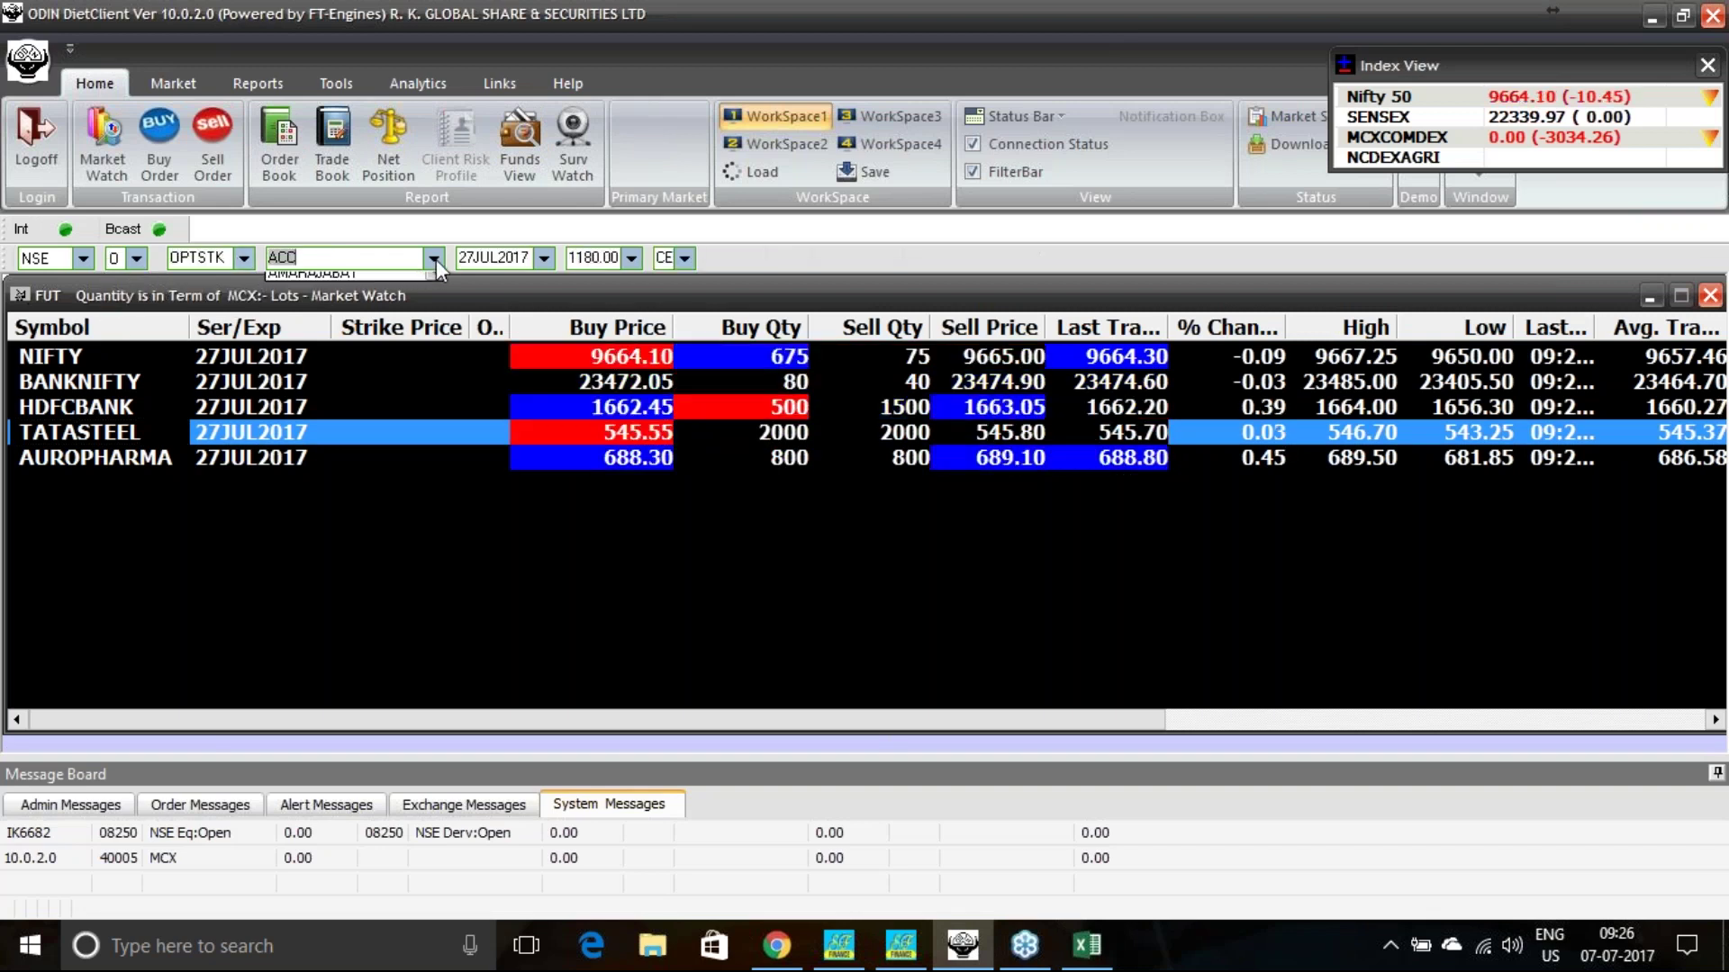
left_click(434, 258)
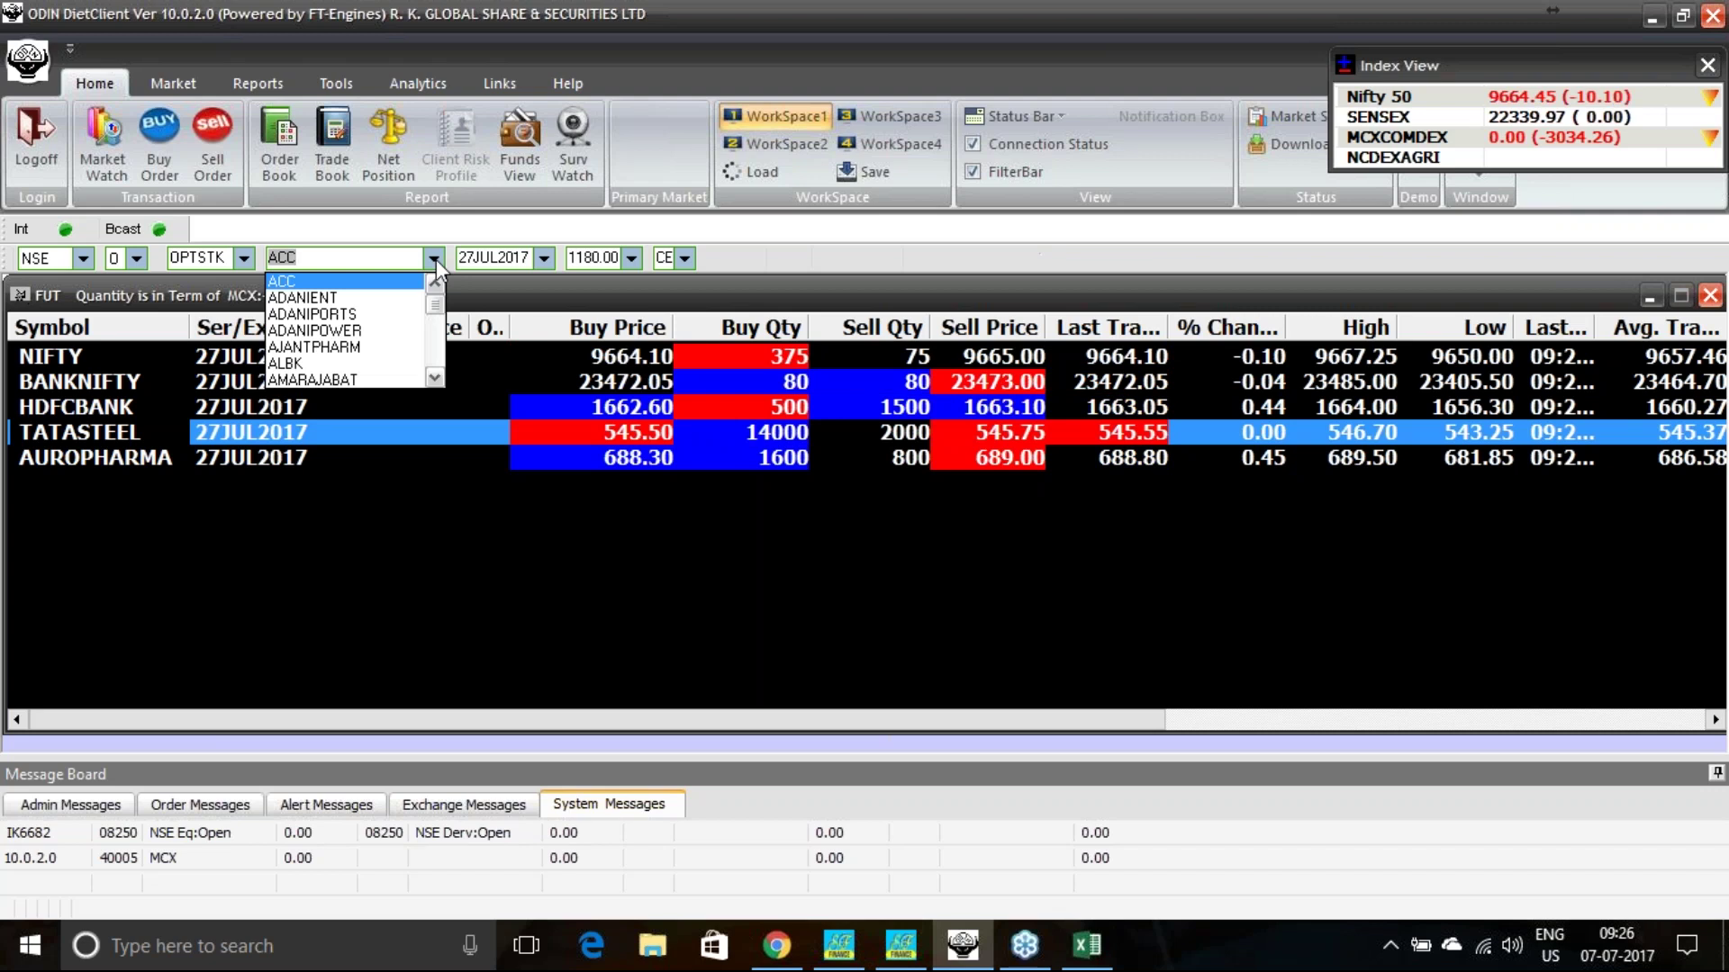
type("TATA")
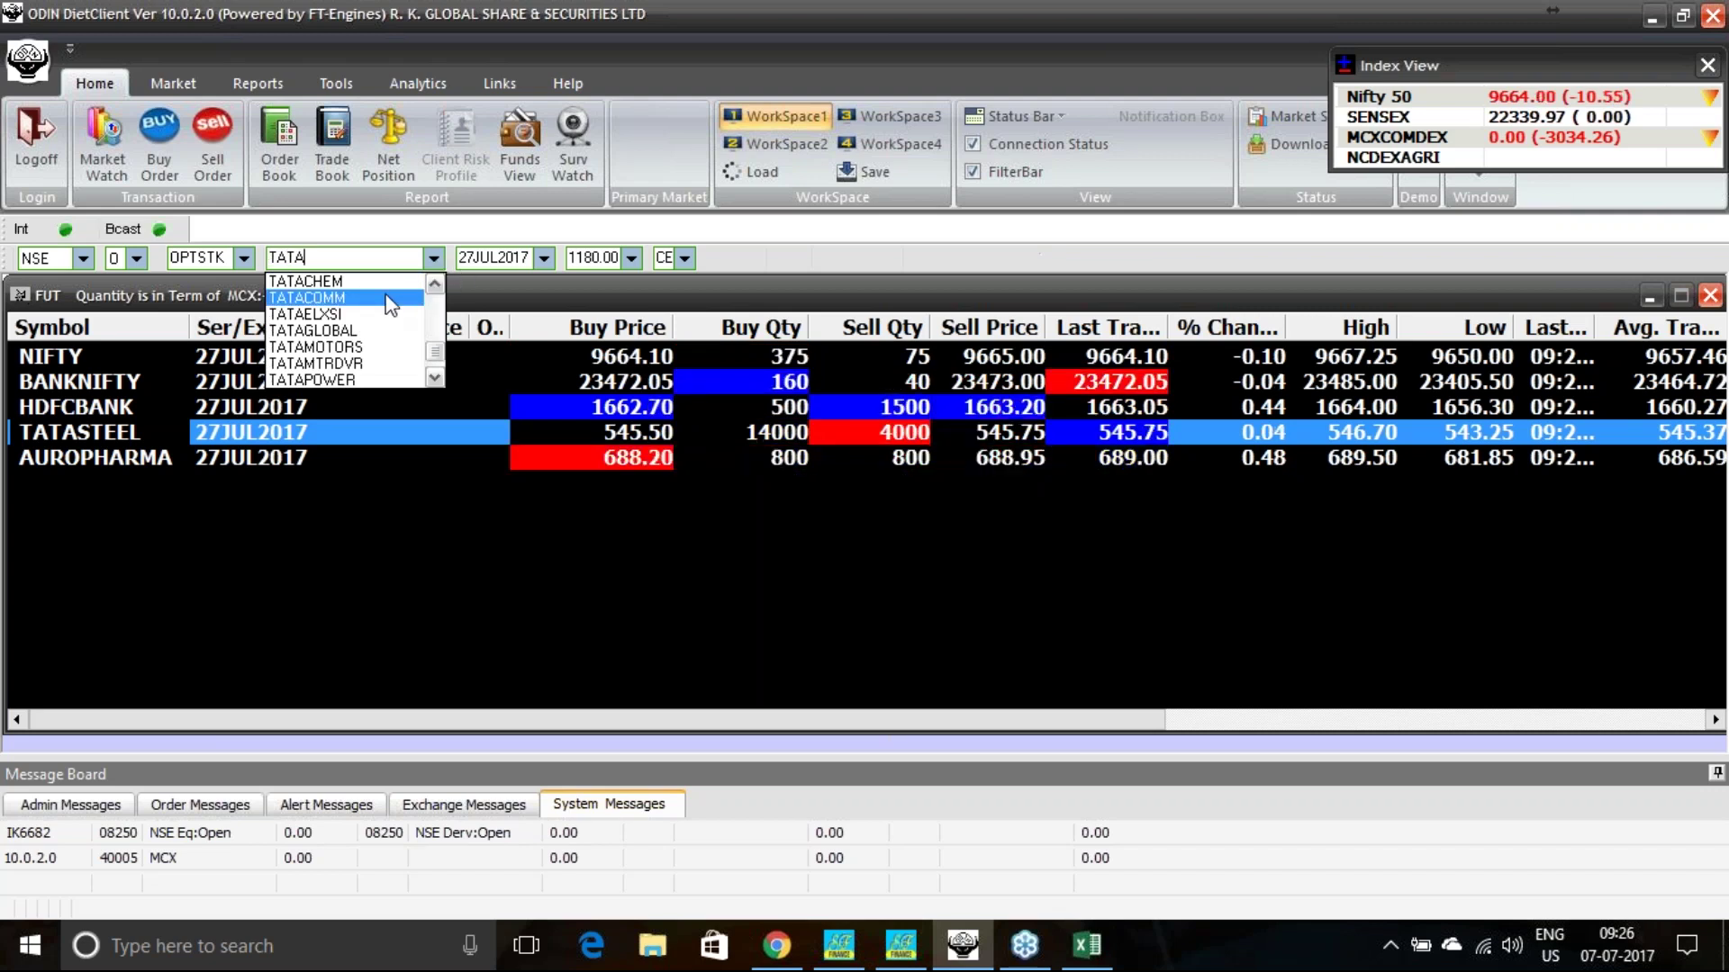
type("STEEL")
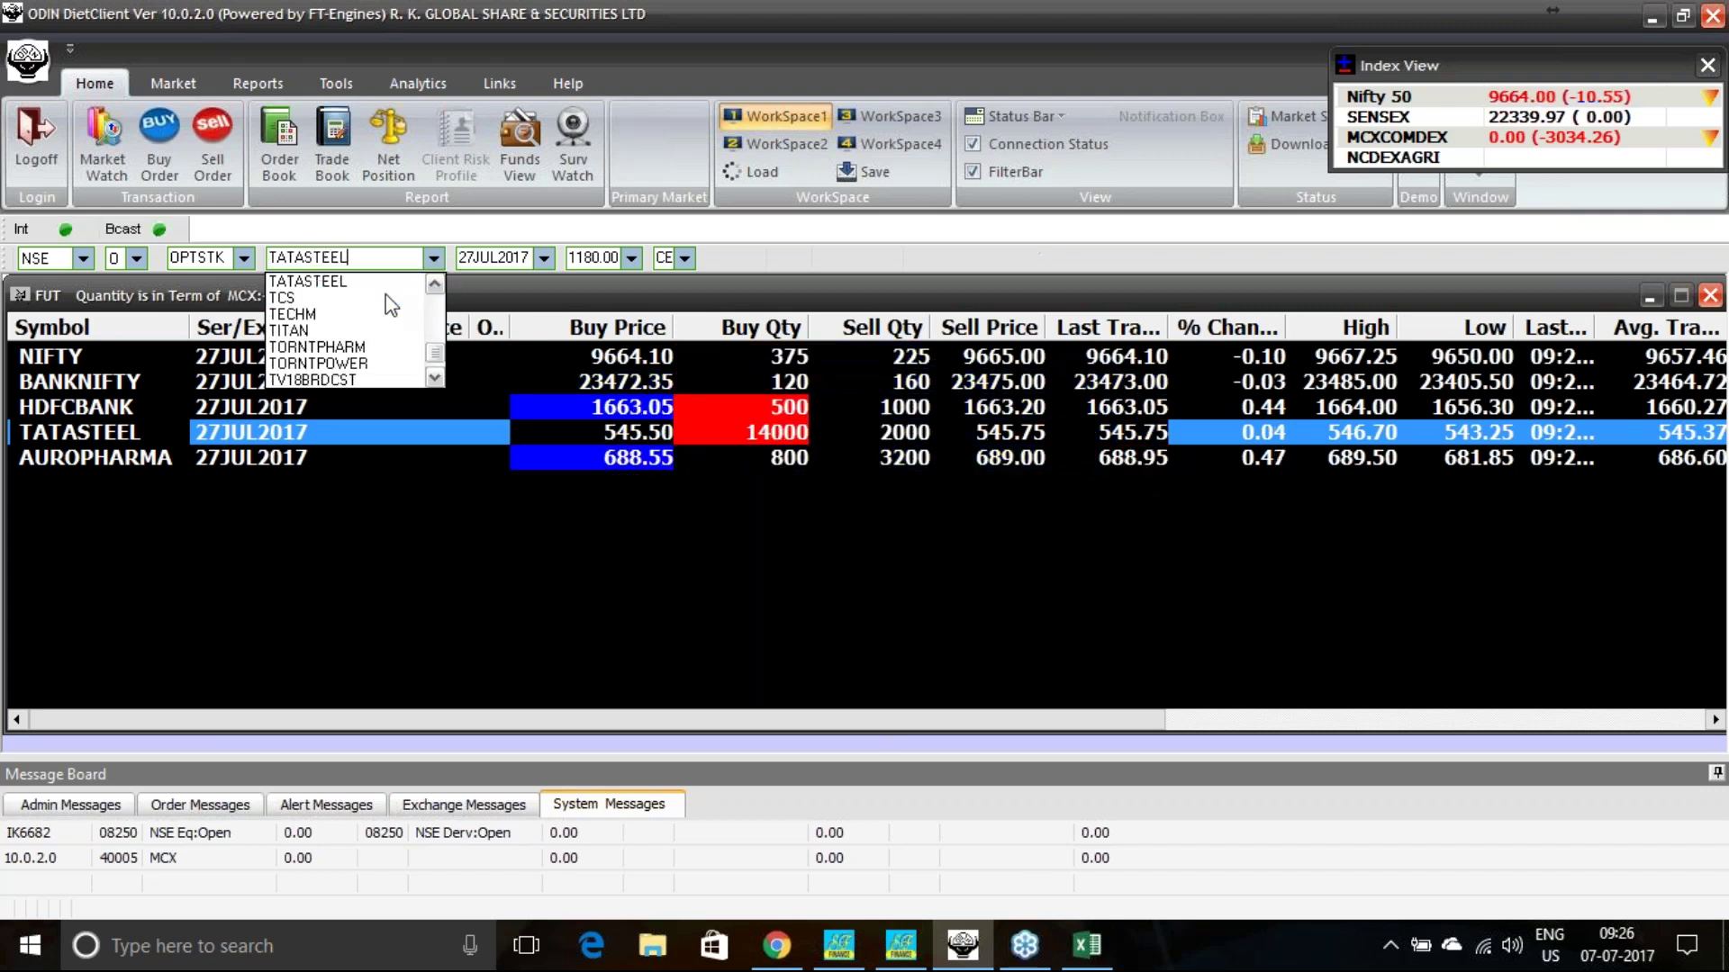
left_click(315, 282)
Set the strike price to 540.00 and the option type to PE, and add the TATASTEEL put to the market watch.
left_click(632, 257)
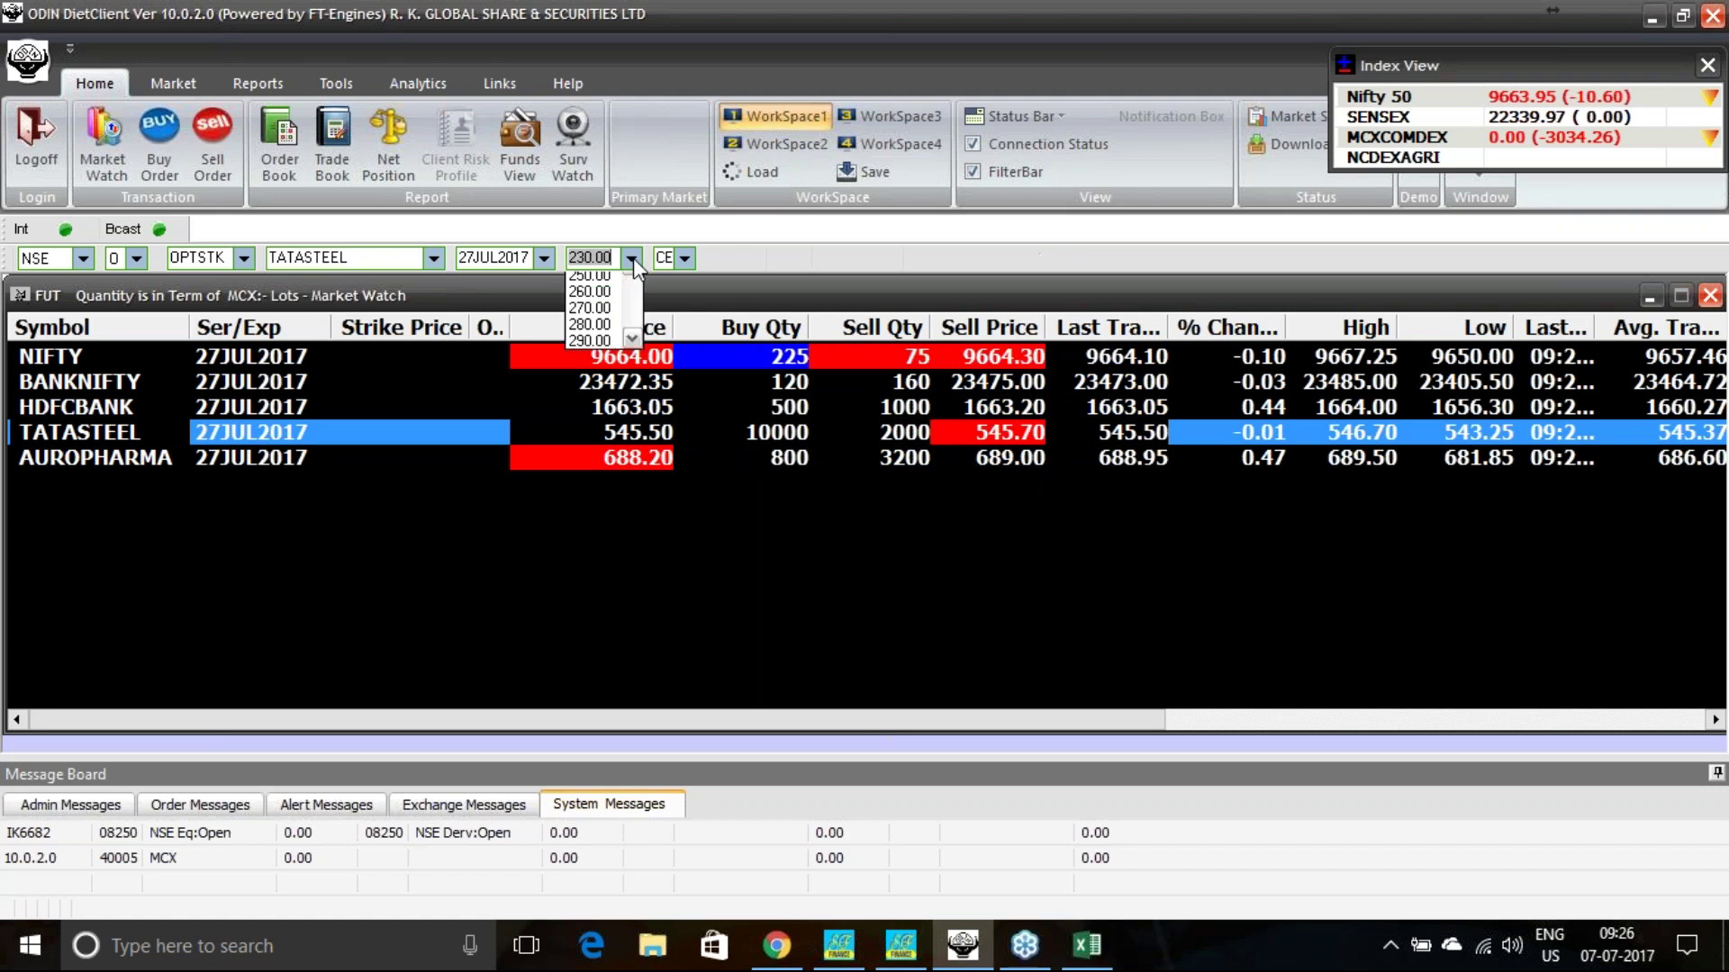
scroll(634, 261, "down", 2)
scroll(634, 279, "down", 6)
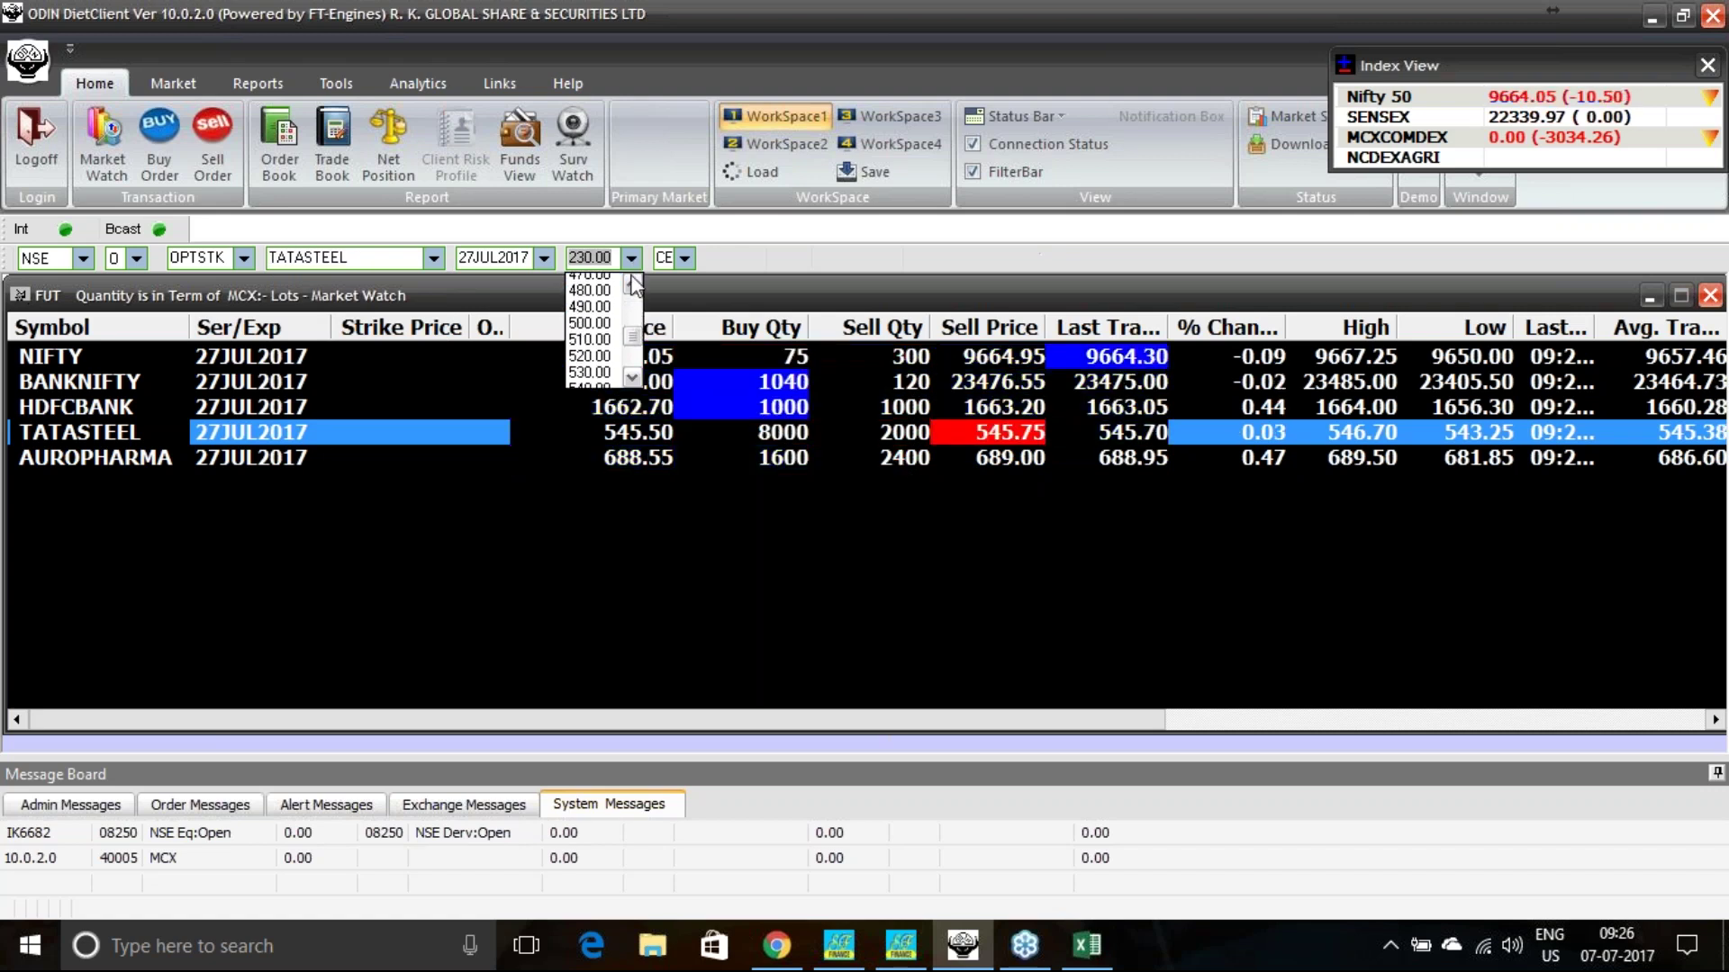
scroll(635, 286, "down", 3)
scroll(635, 287, "up", 1)
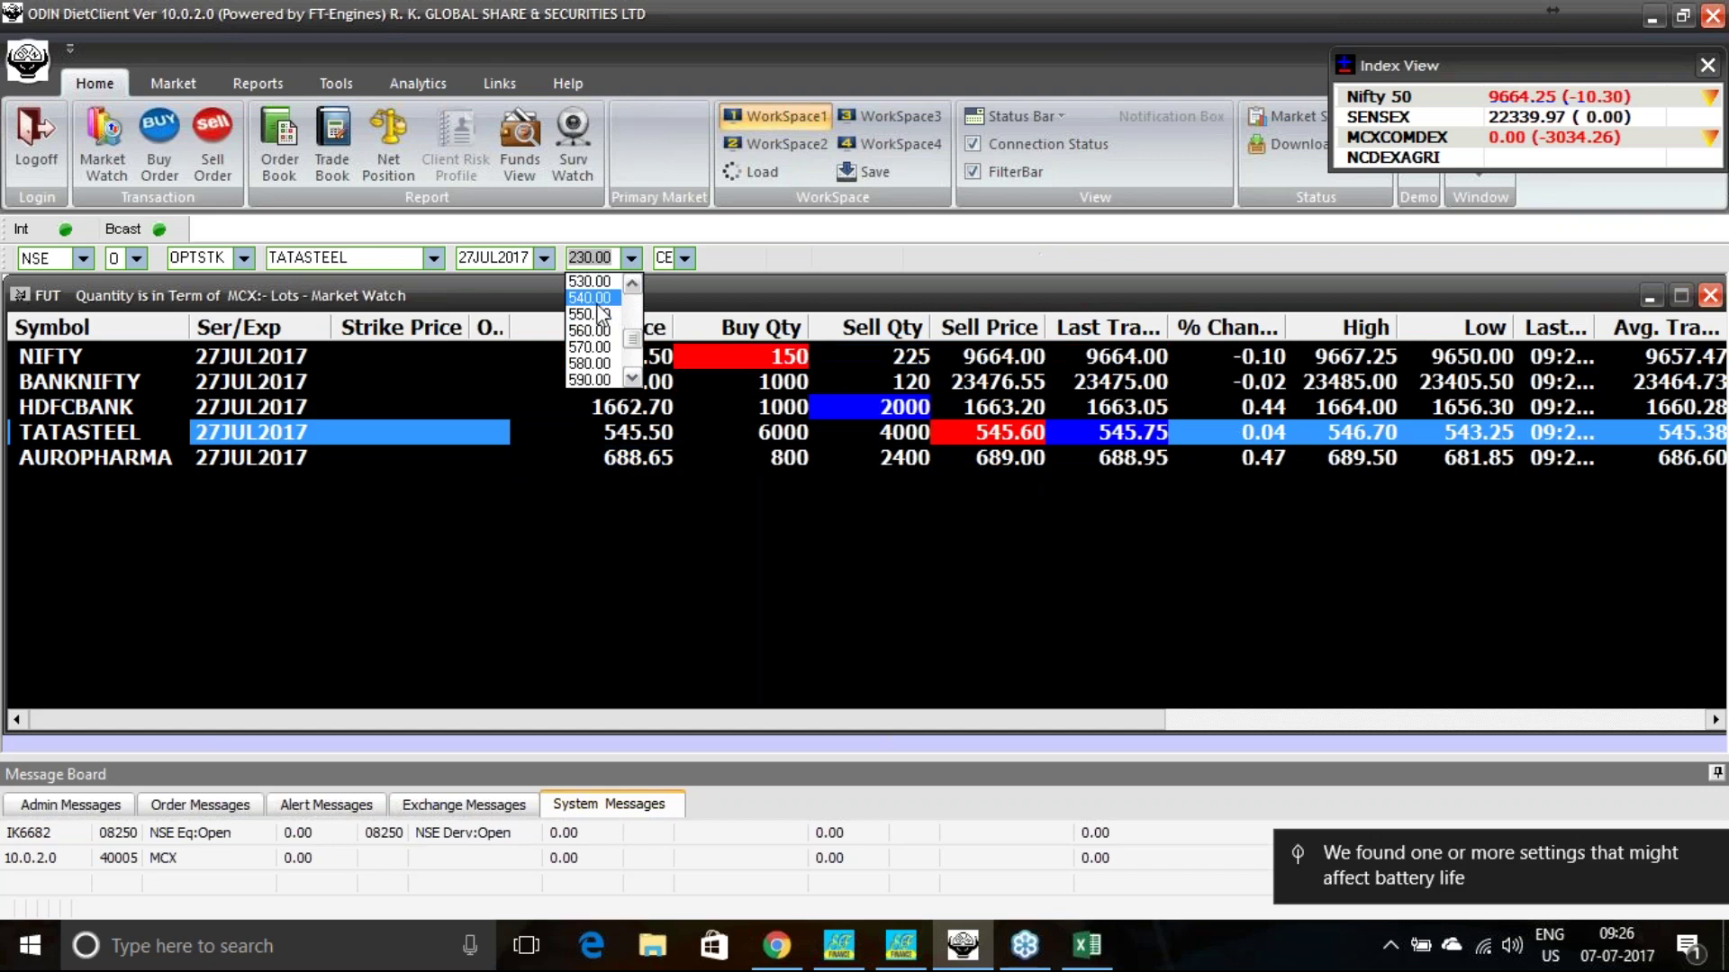
left_click(597, 311)
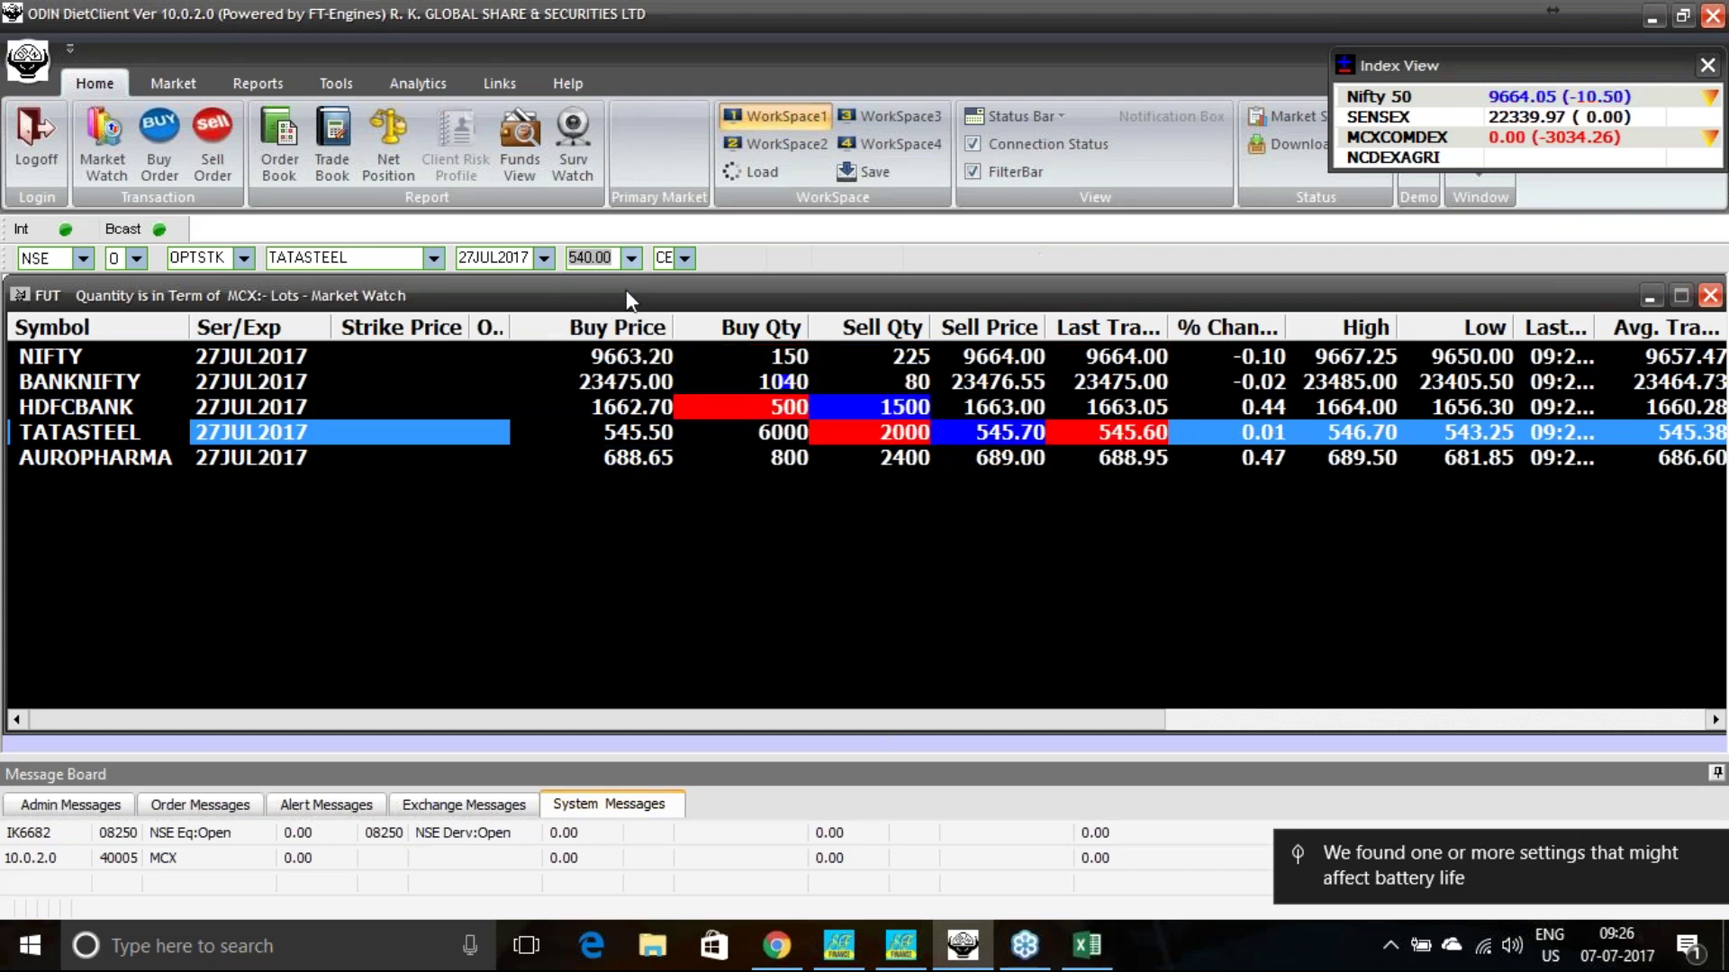
left_click(686, 259)
left_click(679, 289)
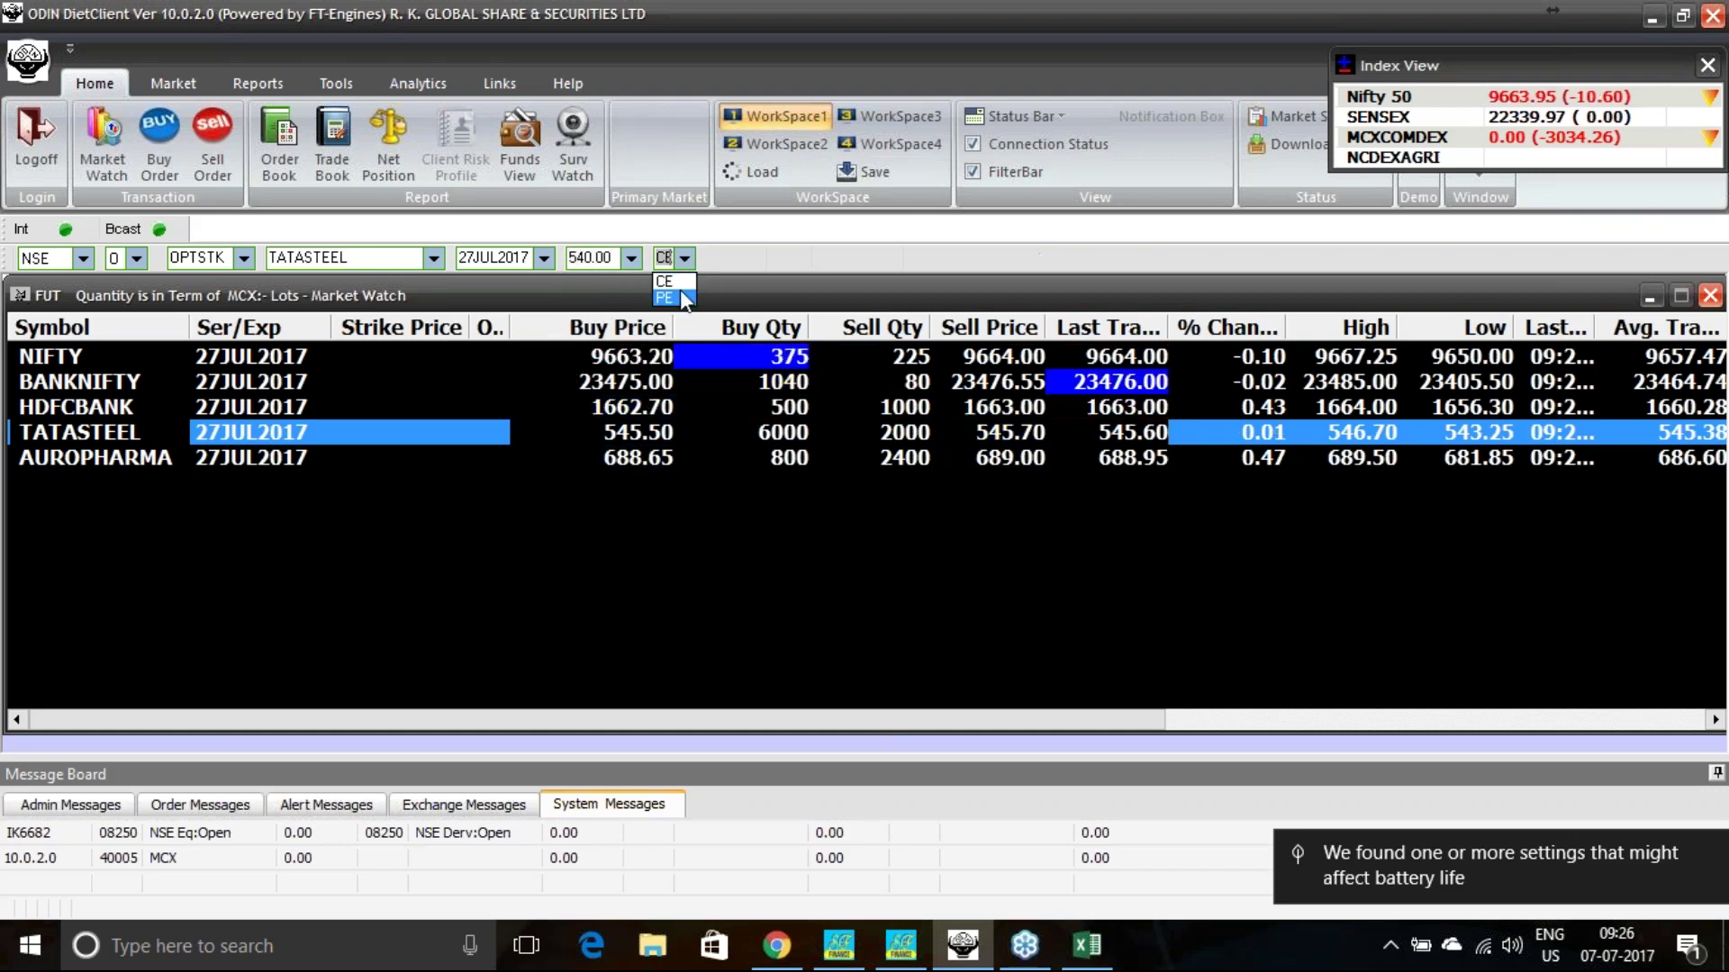
key("Return")
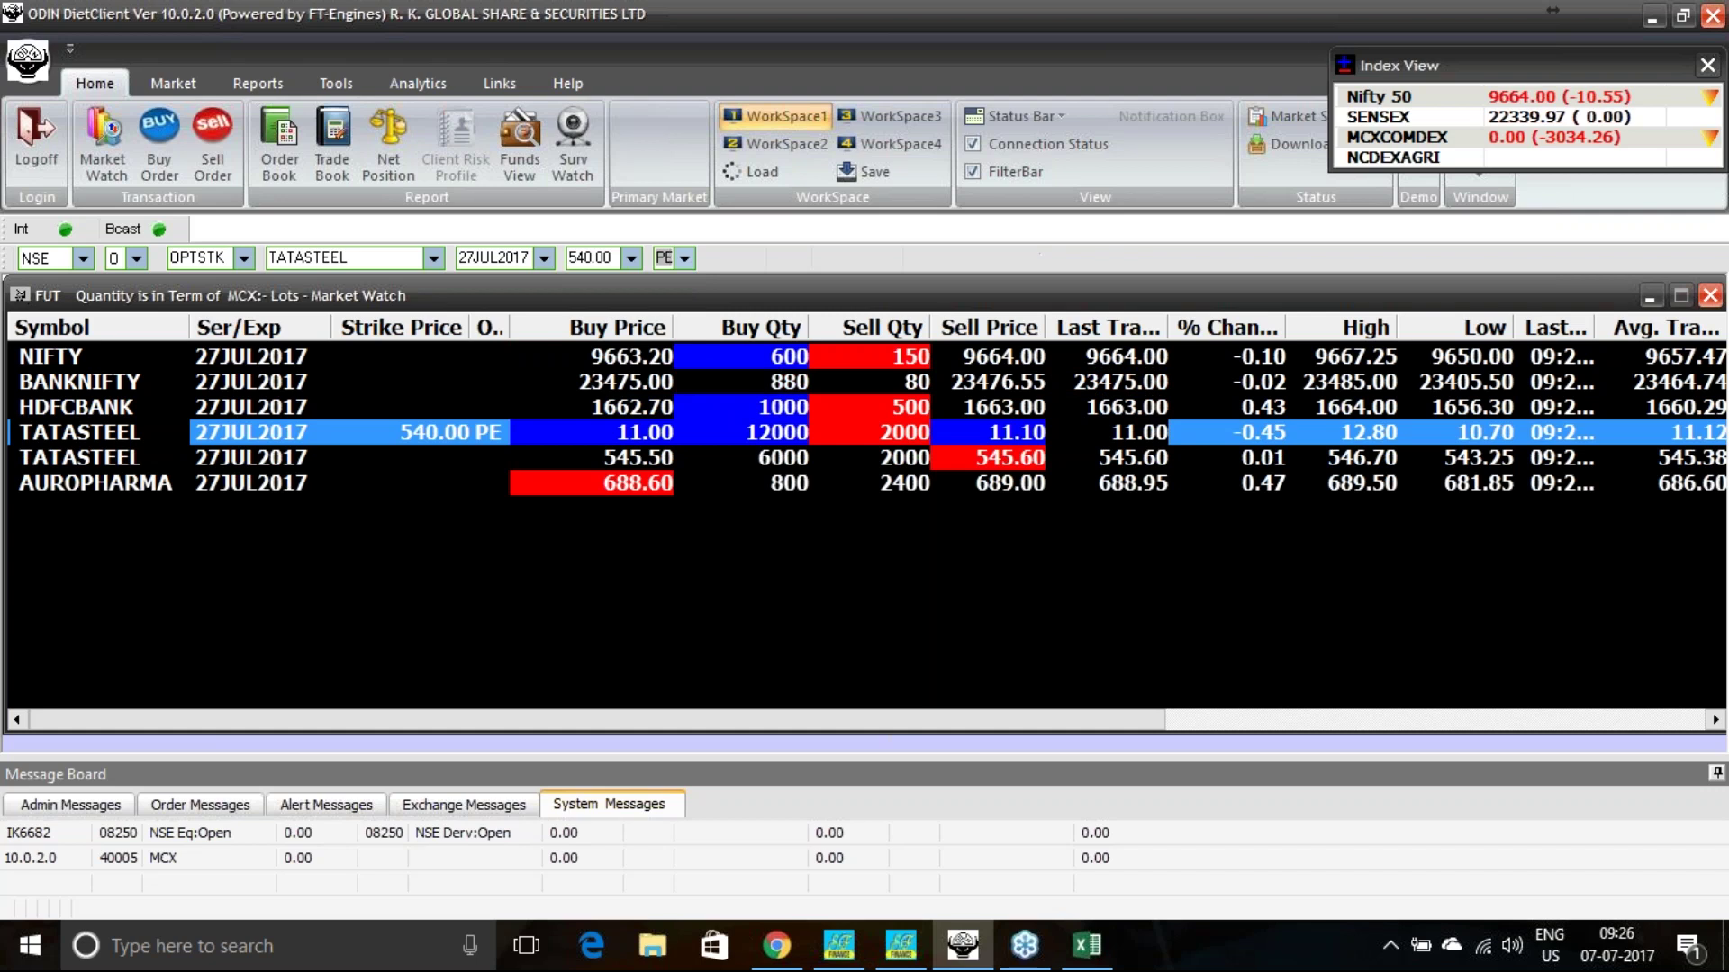
left_click(1086, 945)
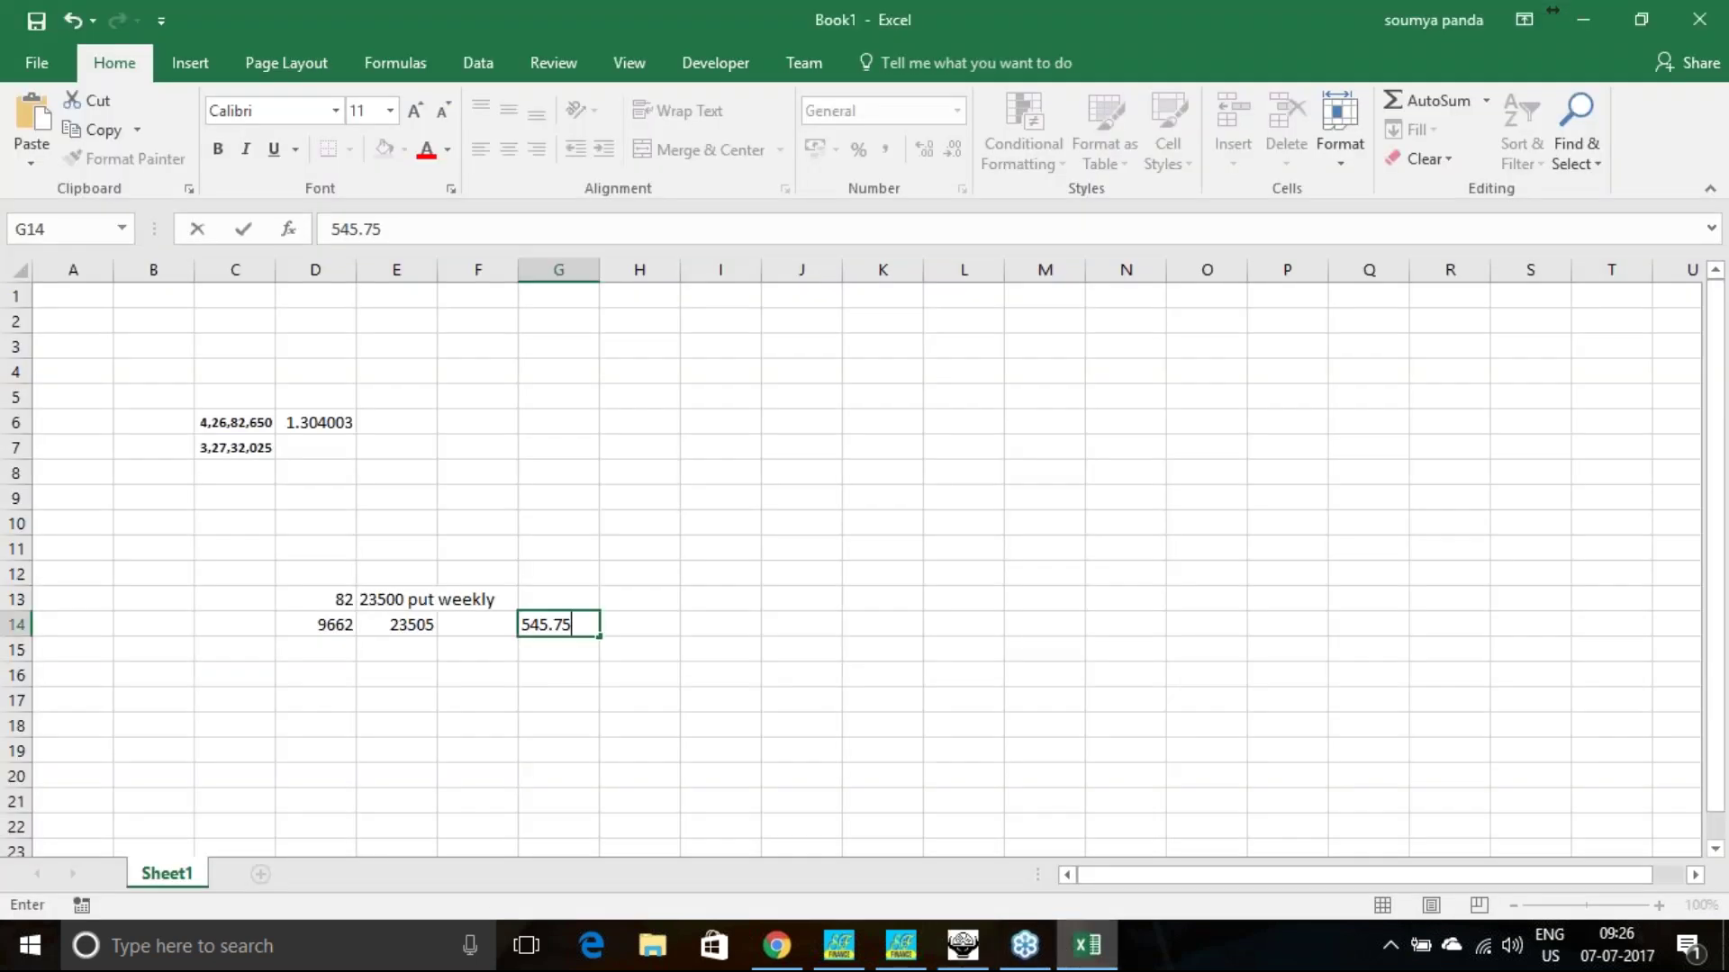
left_click(538, 598)
type("1")
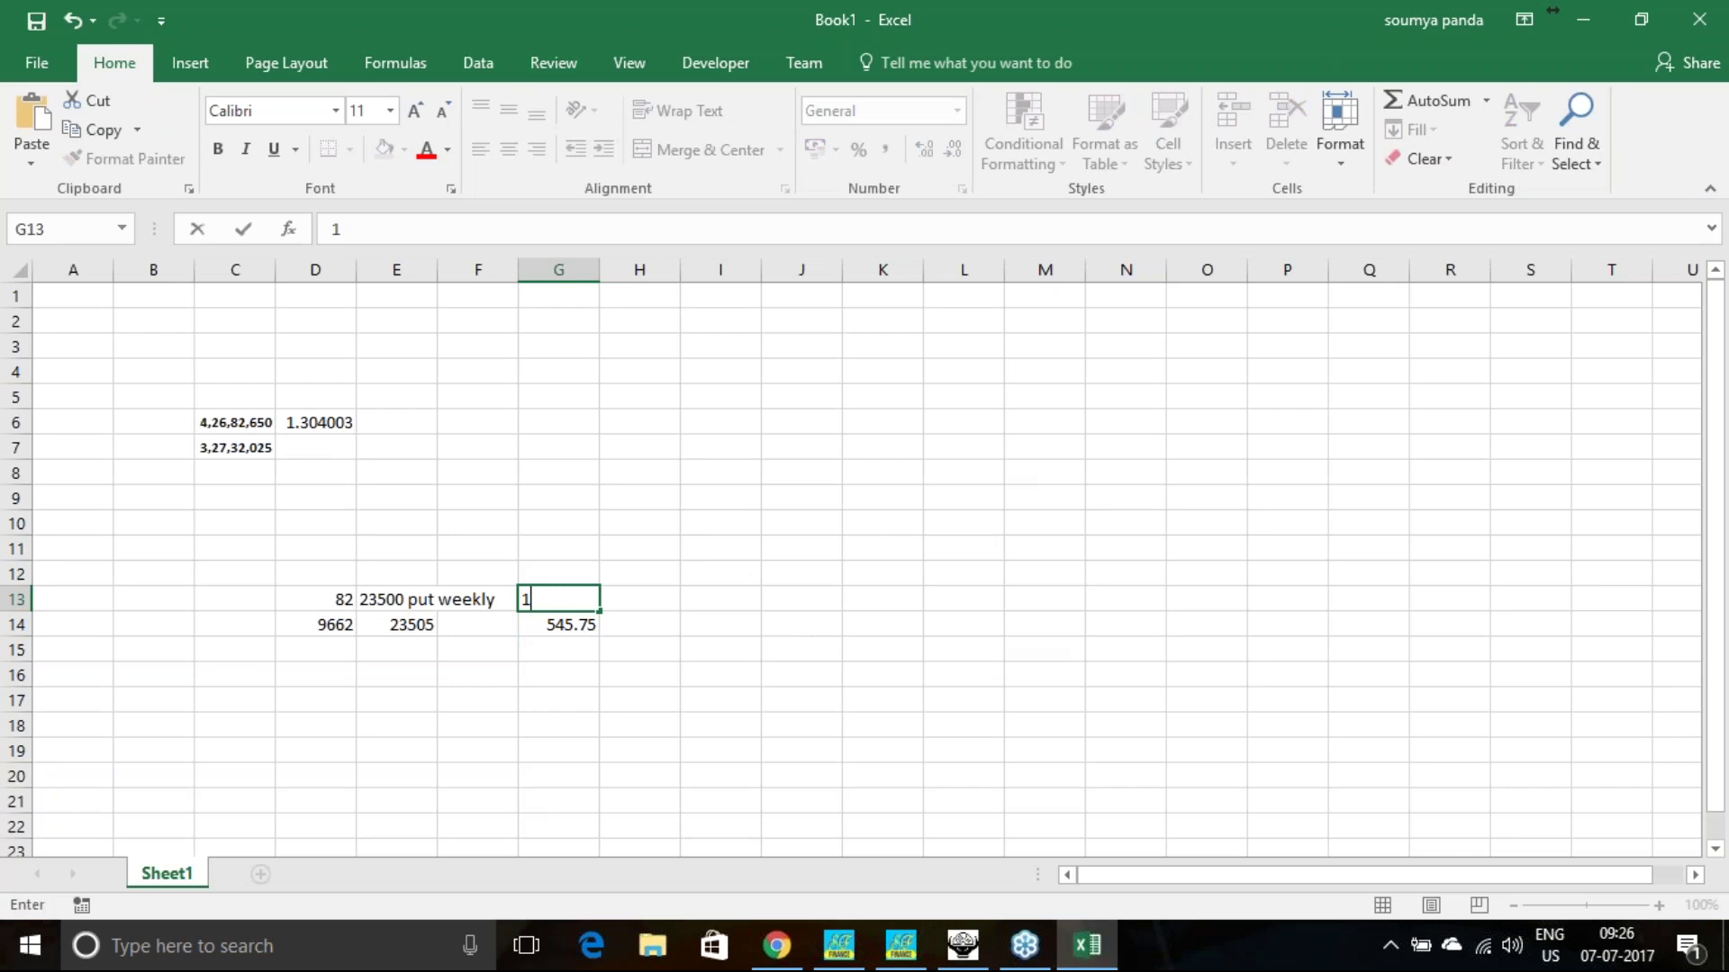
type("540 @11")
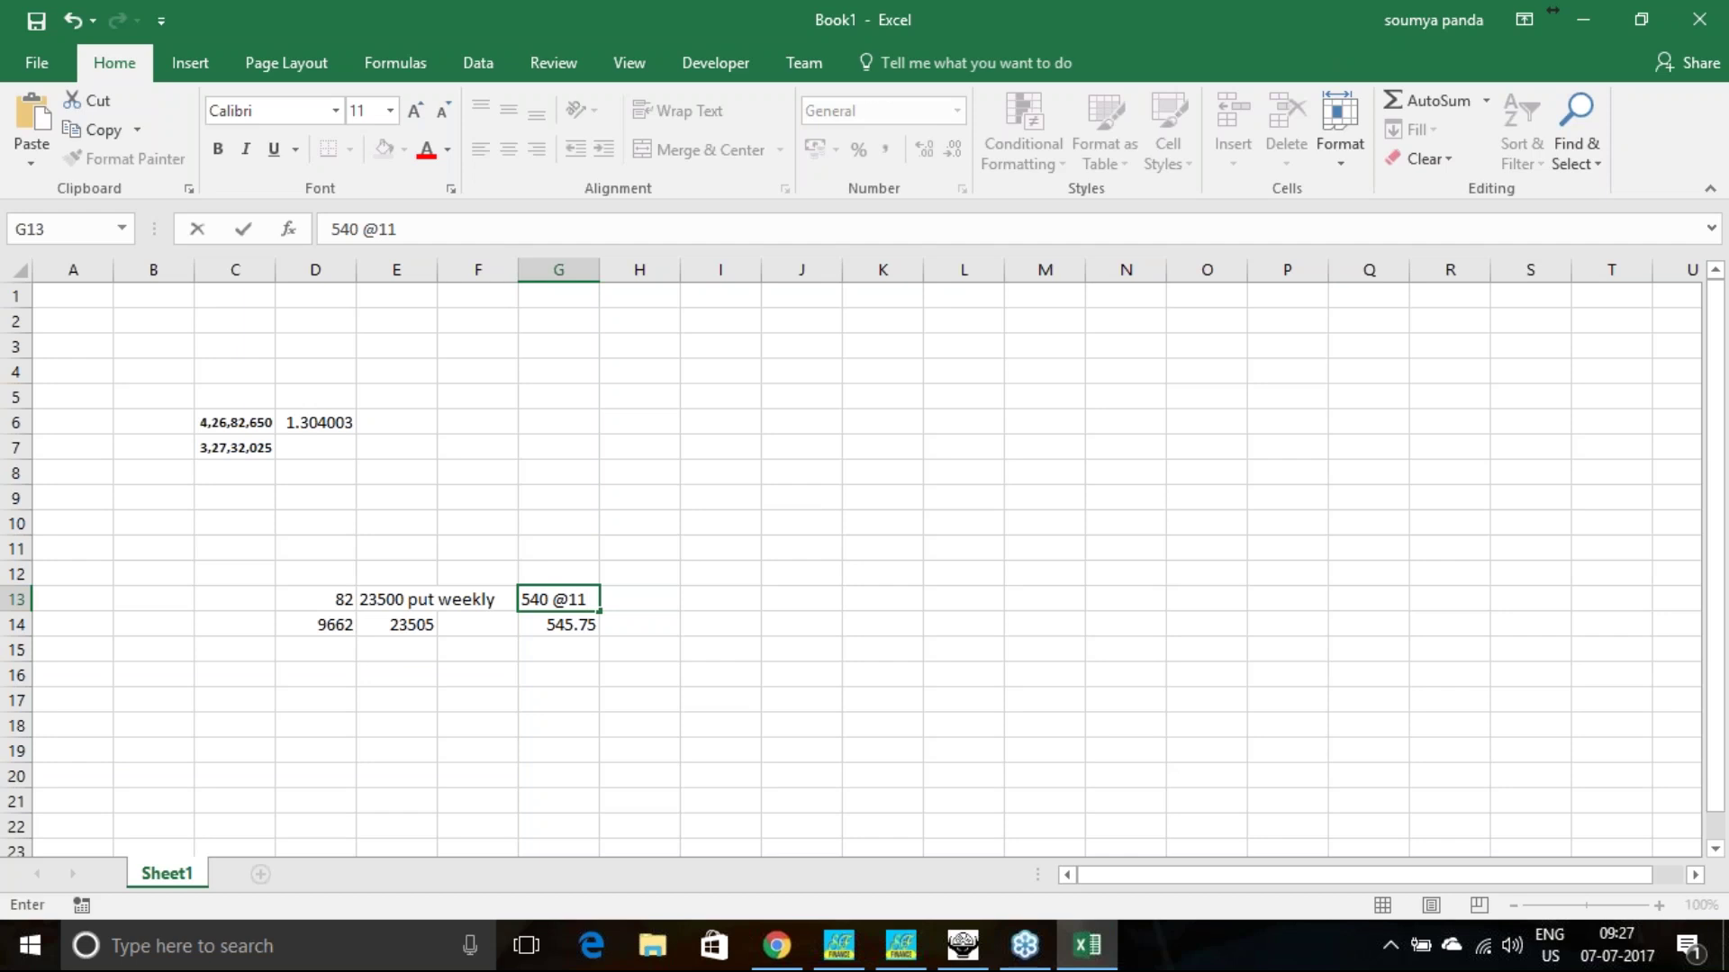
left_click(519, 675)
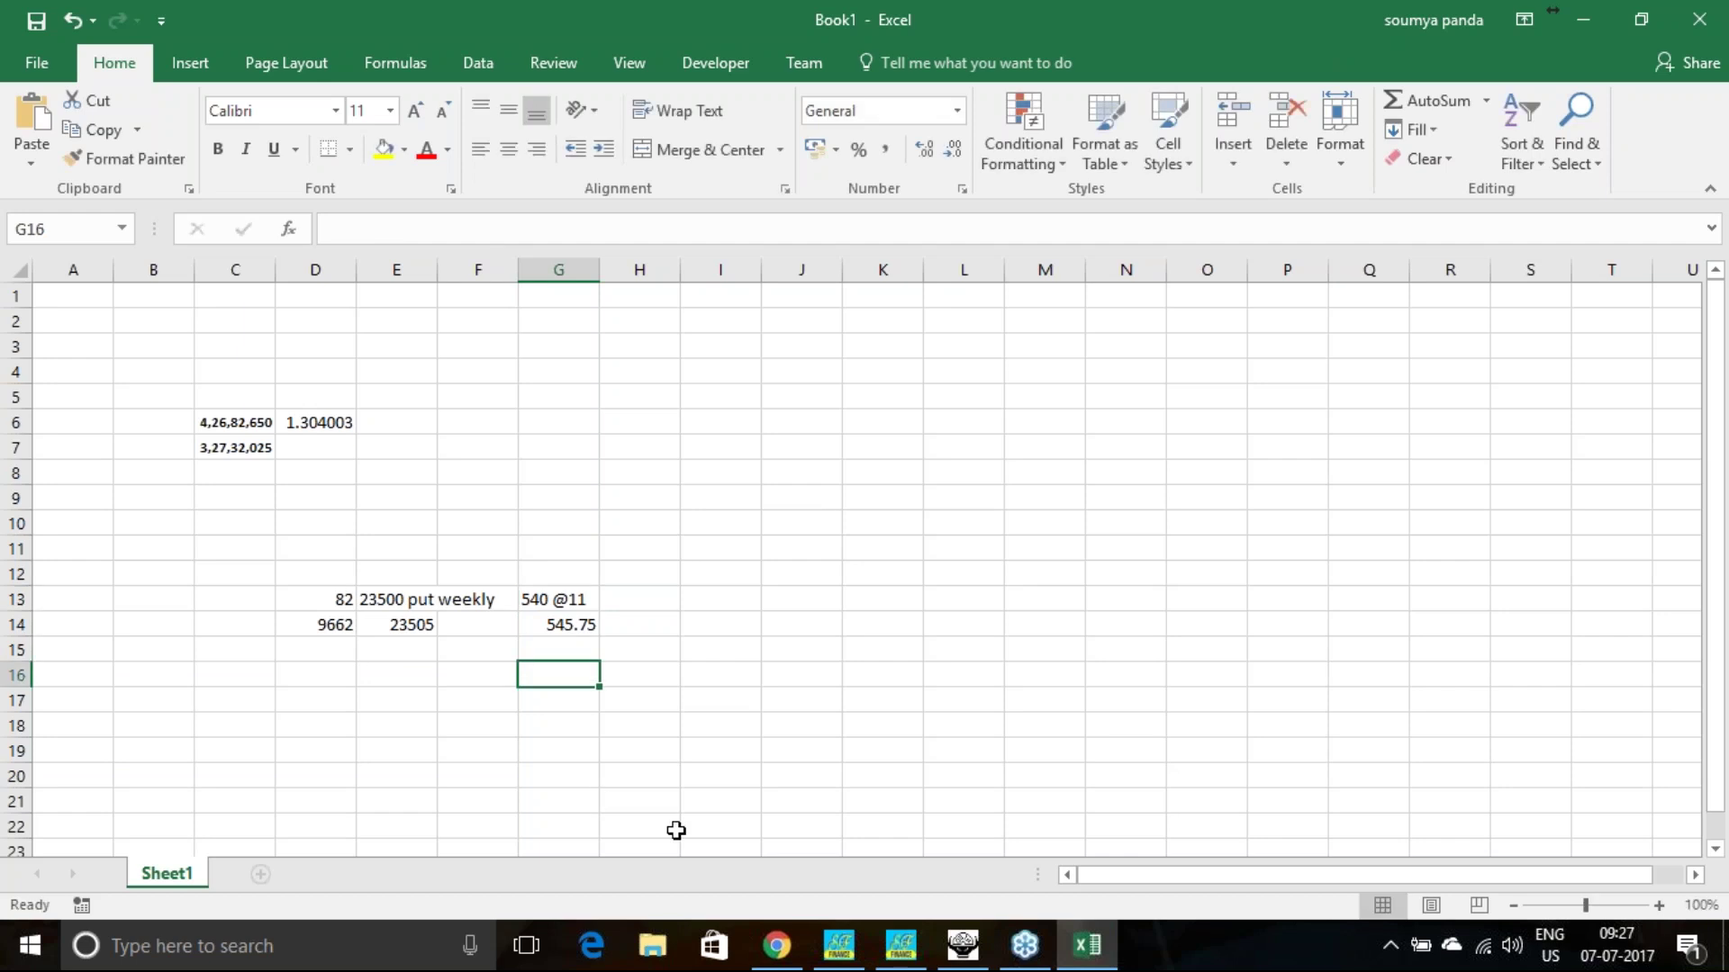
In SF 1SD, load the HDFCBANK stock future with the 27JUL2017 expiry and calculate its intraday 1SD trend.
left_click(838, 945)
left_click(462, 478)
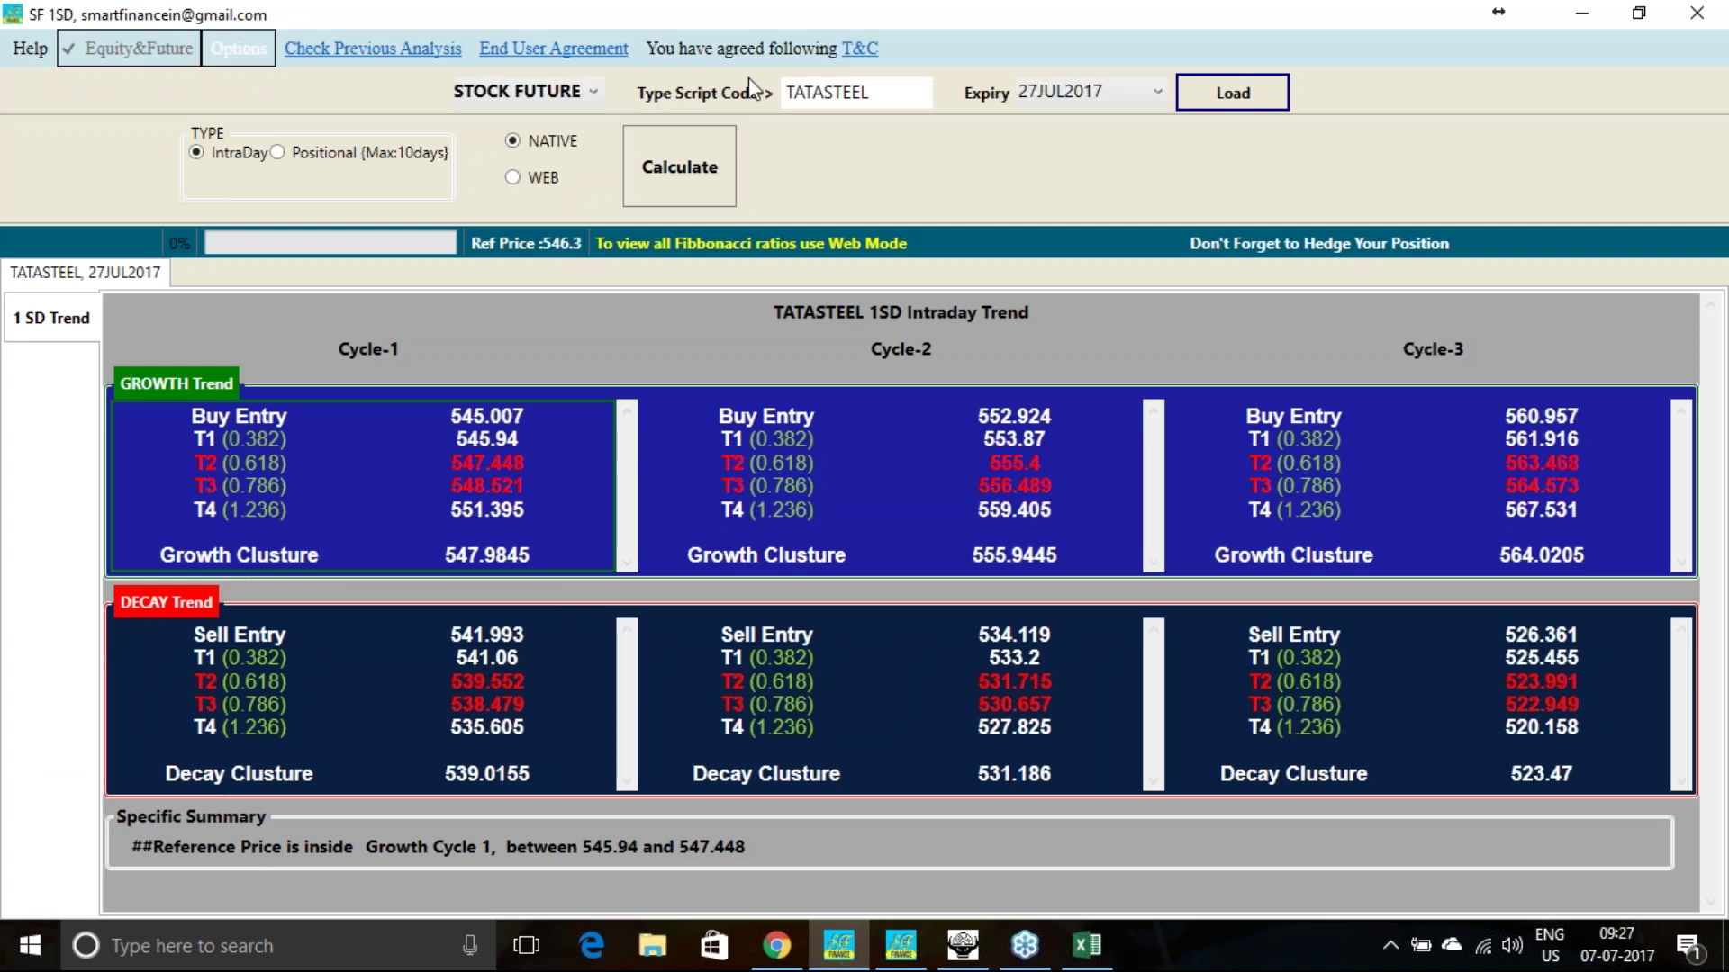
double_click(880, 94)
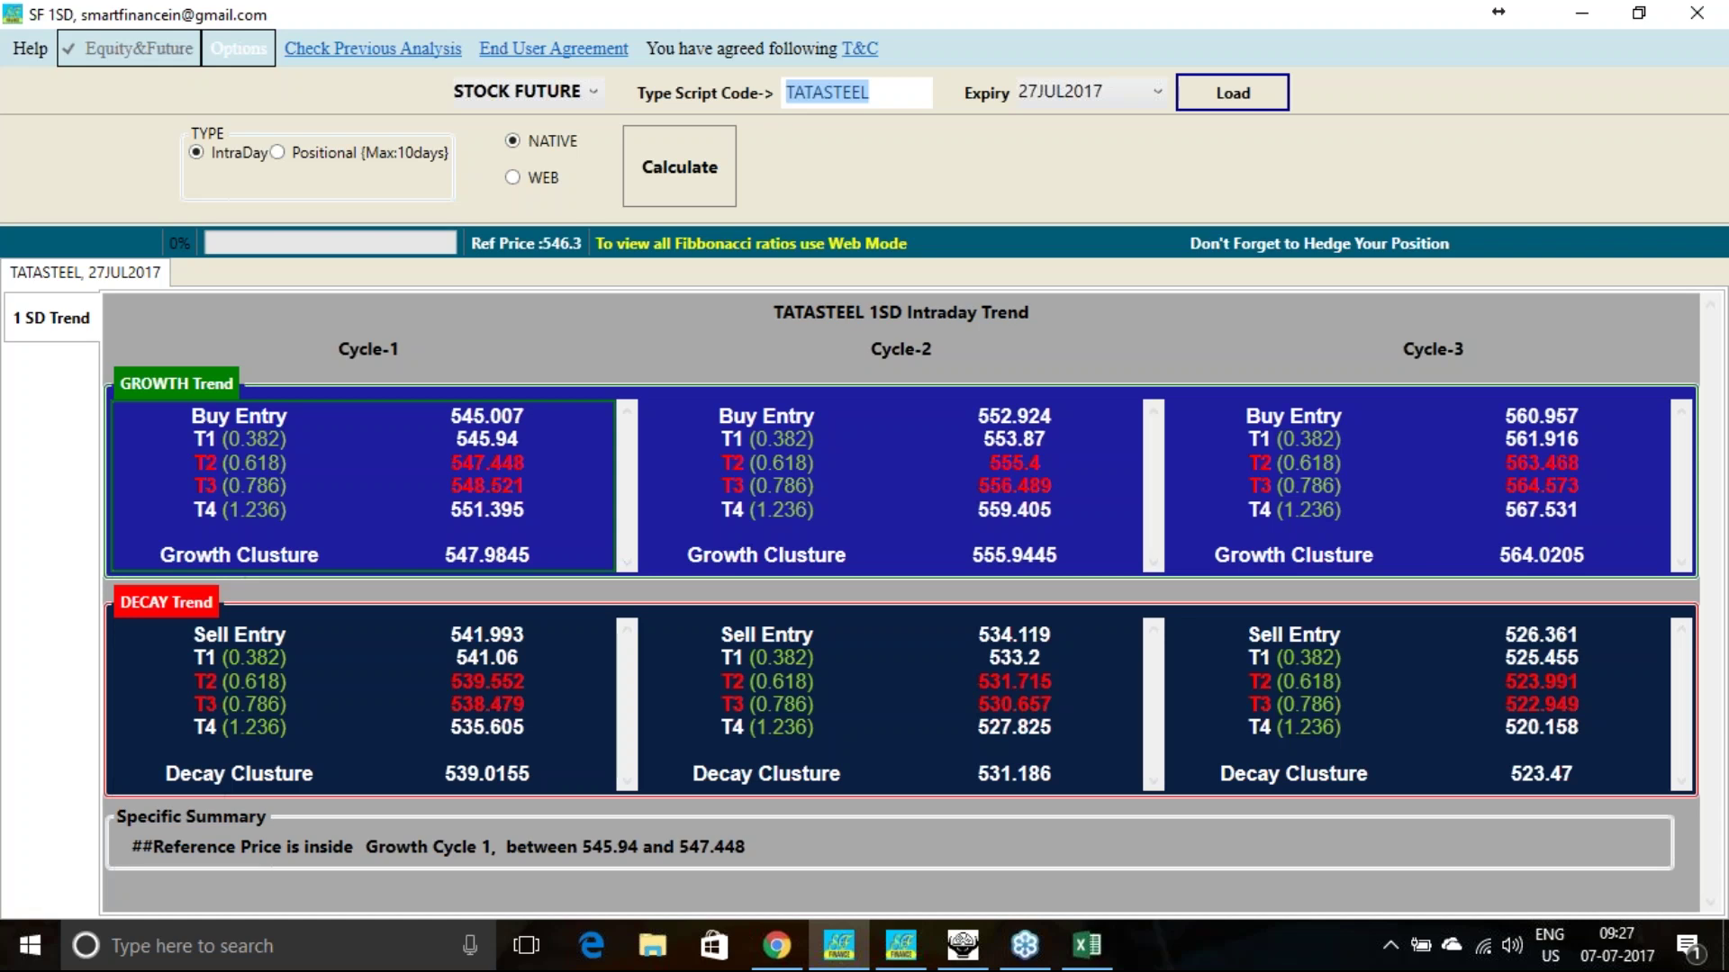
type("HDFC")
left_click(832, 154)
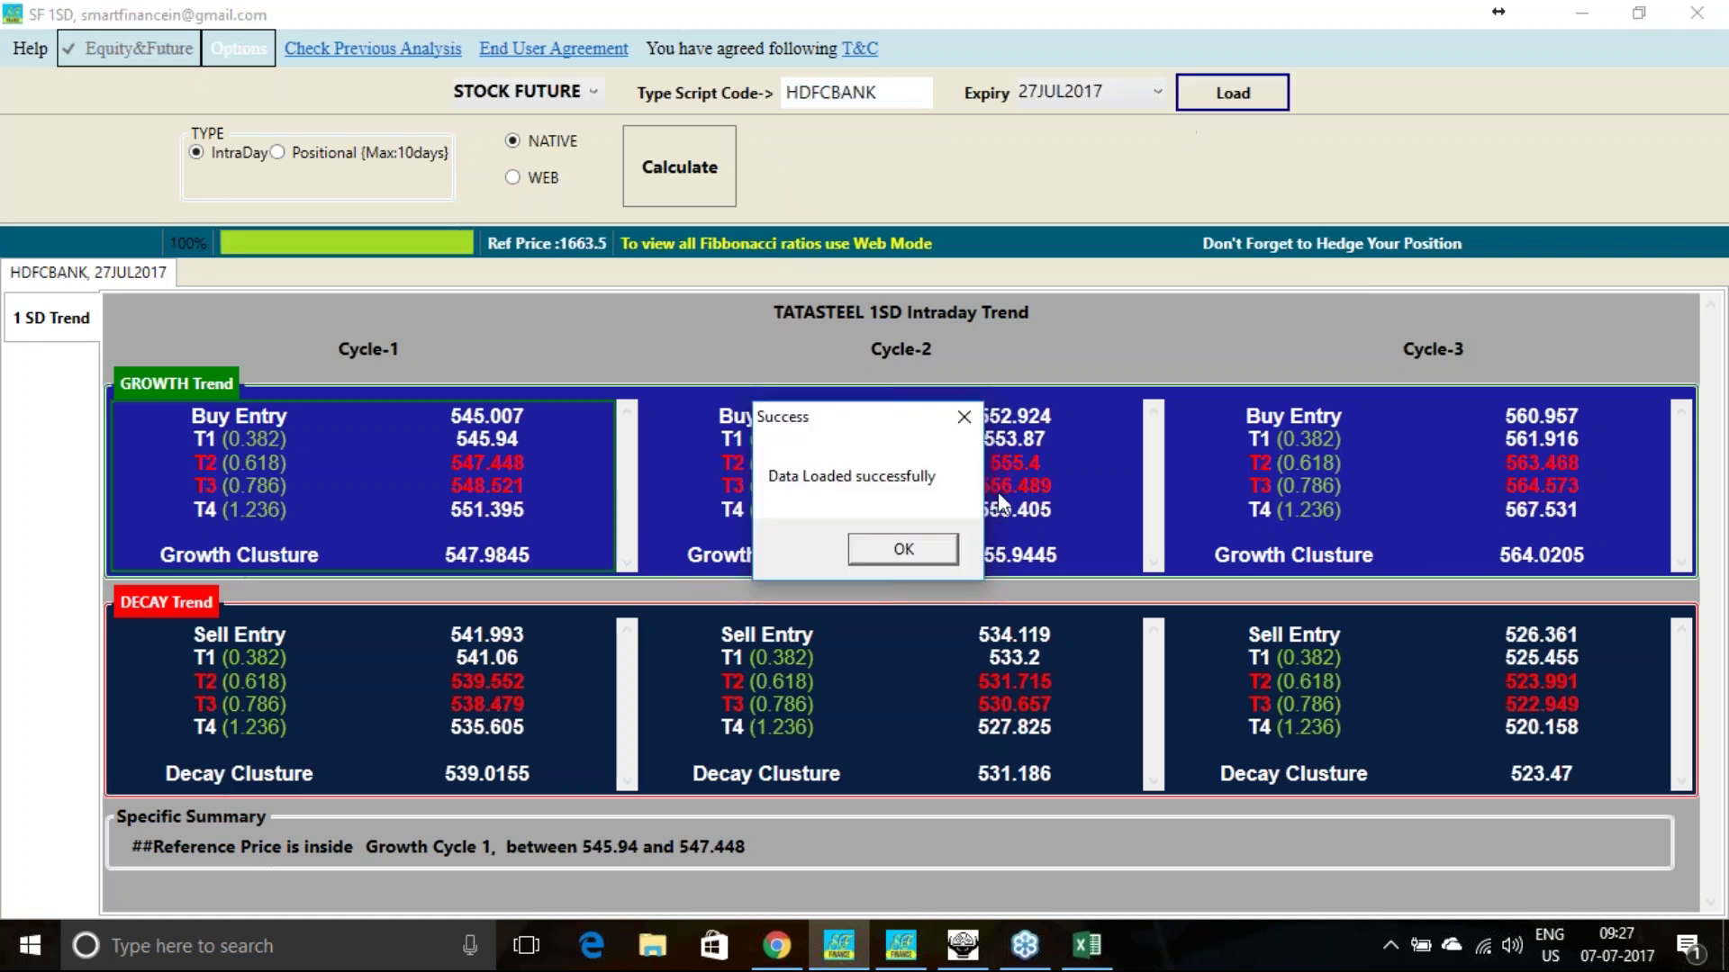
left_click(952, 547)
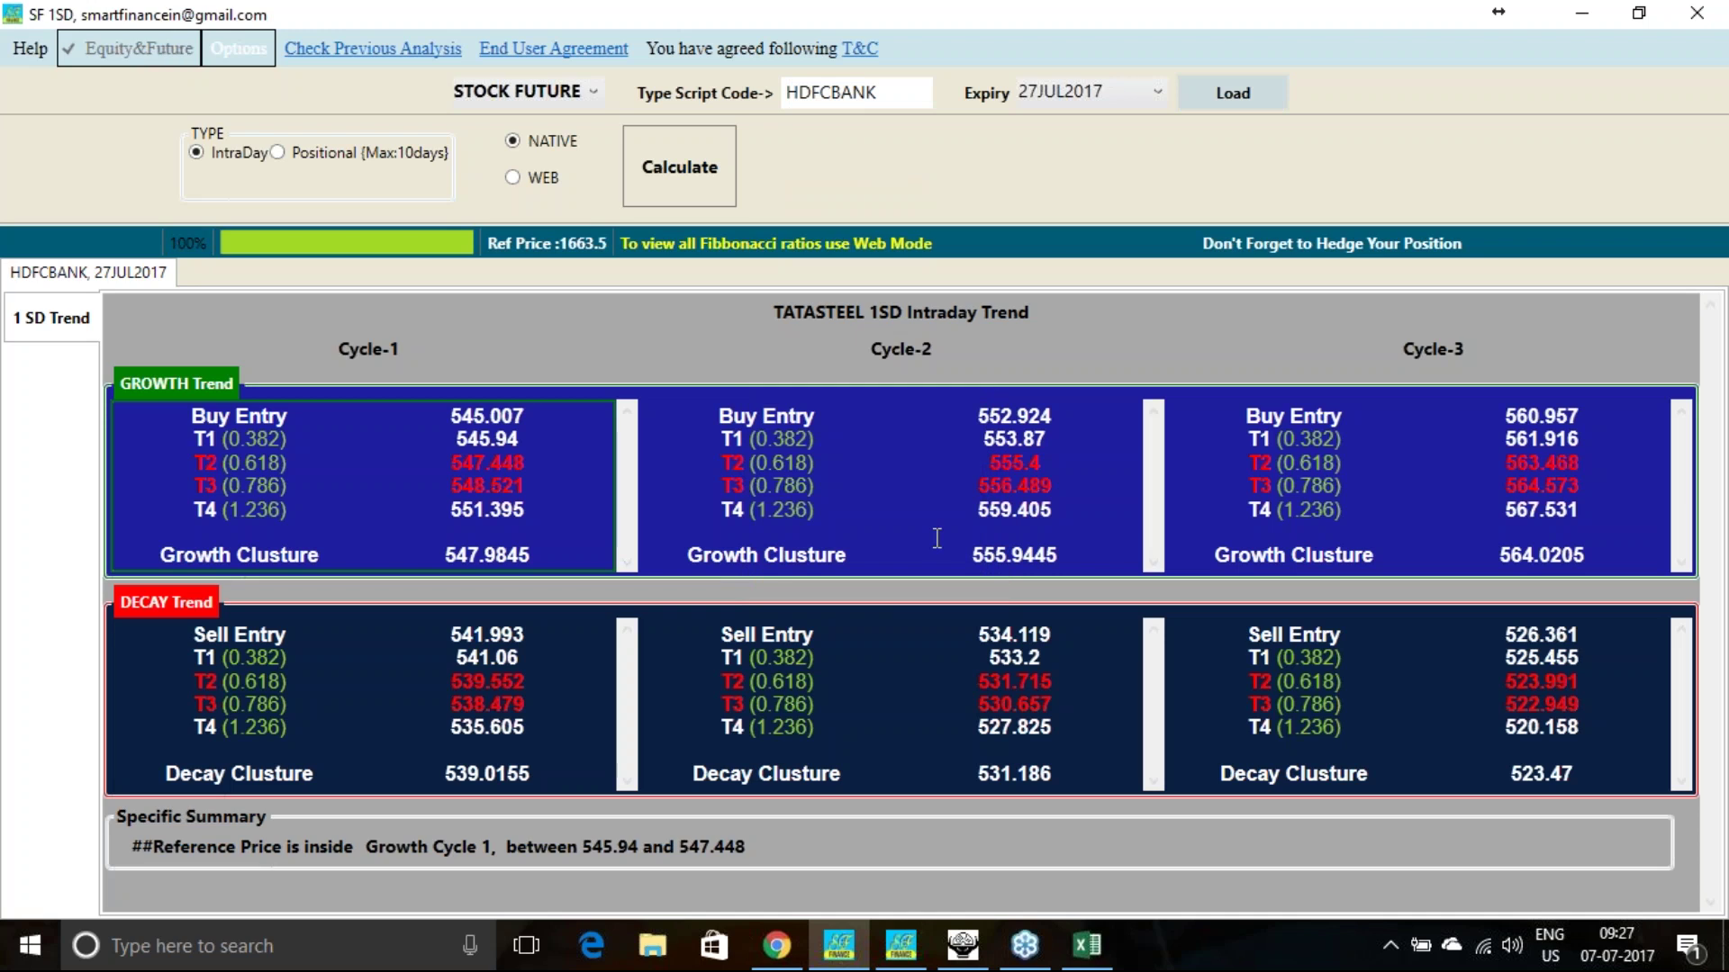
left_click(683, 184)
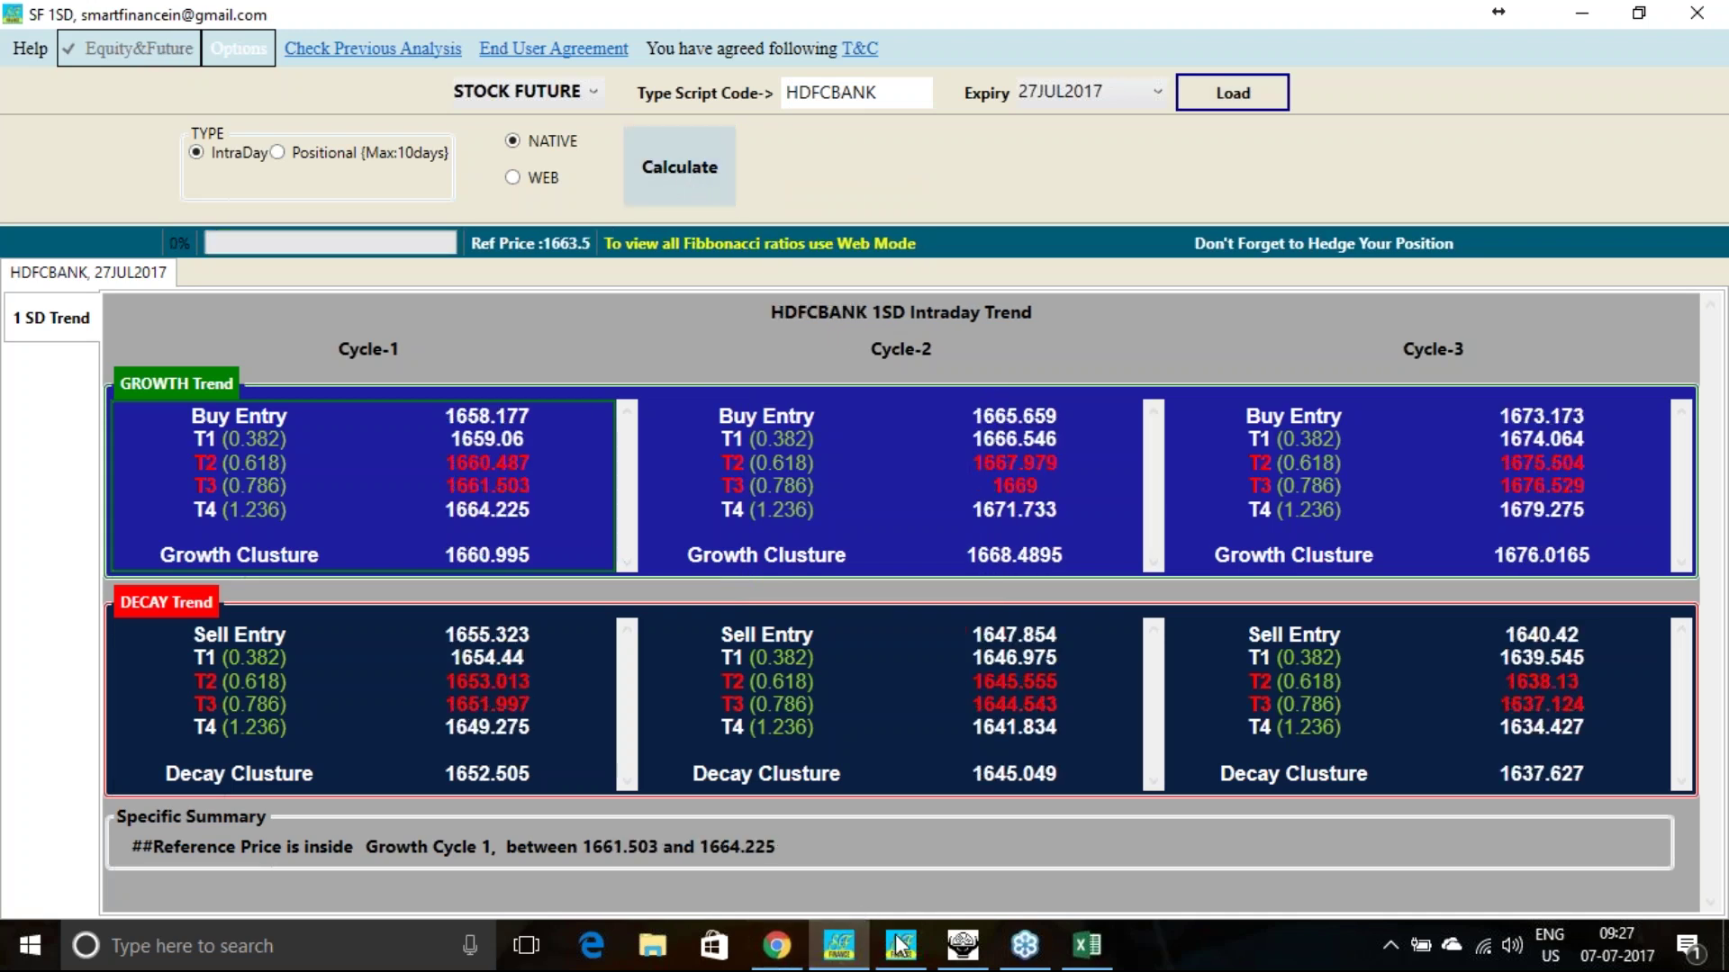
Compare the HDFCBANK futures quote in ODIN with the Cycle-1 growth T2 and T3 levels in SF 1SD, and glance at the Nifty option chain.
left_click(959, 947)
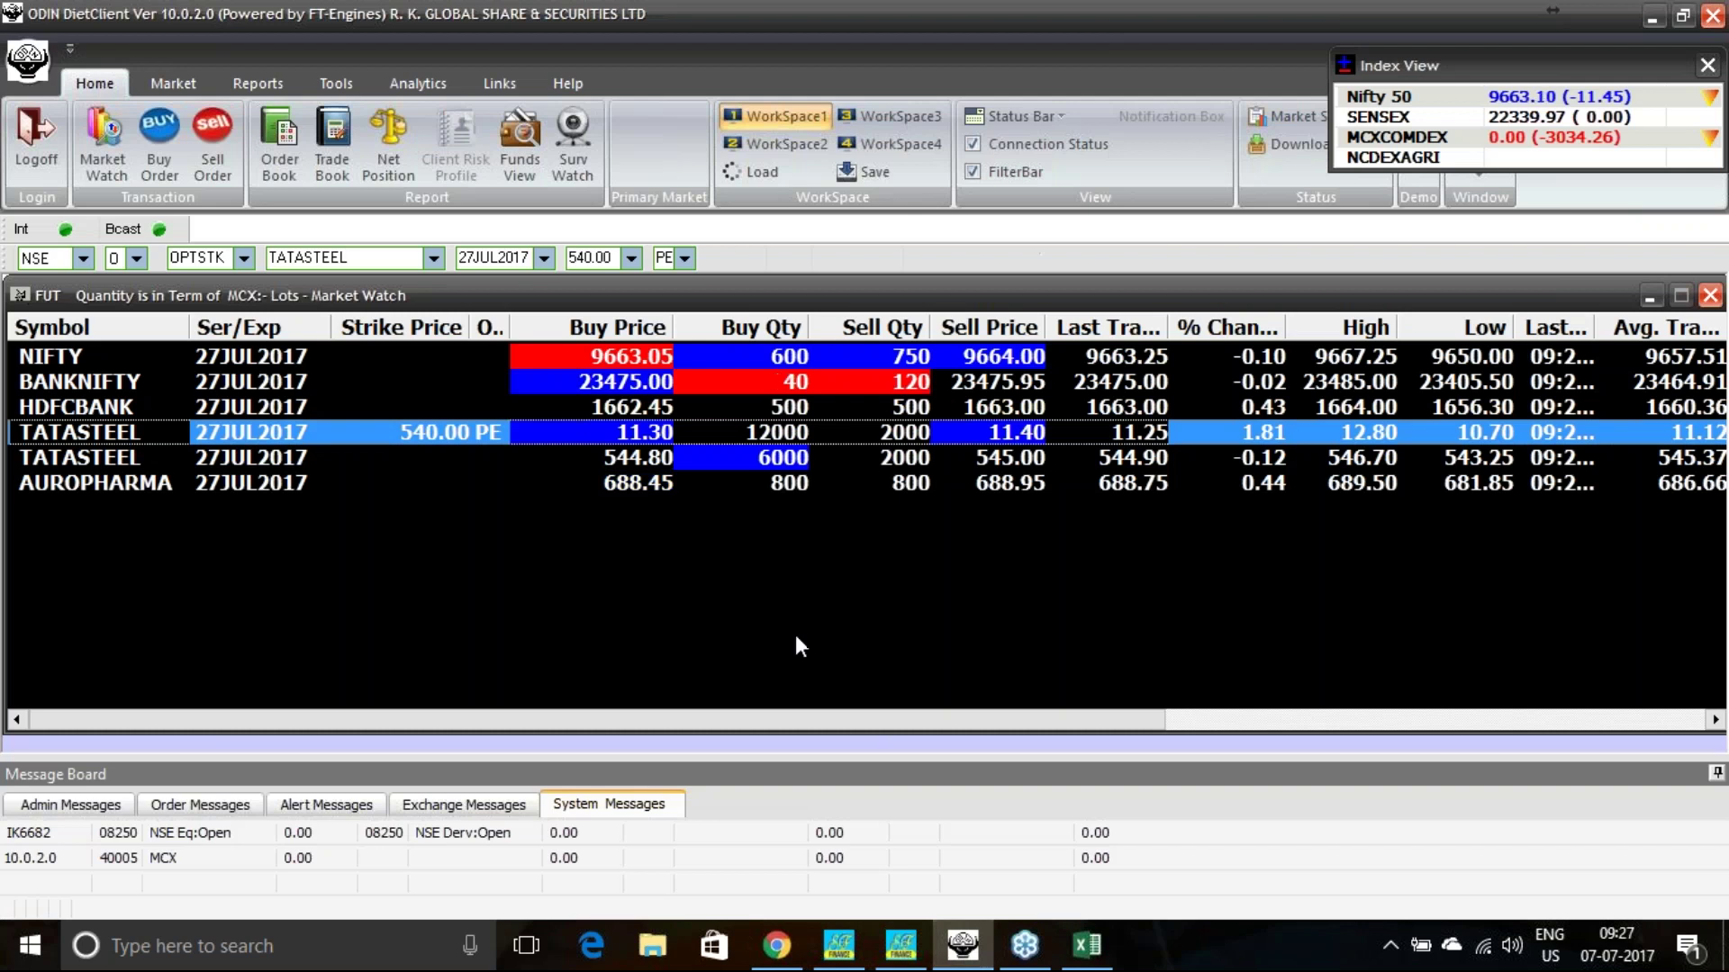
left_click(673, 405)
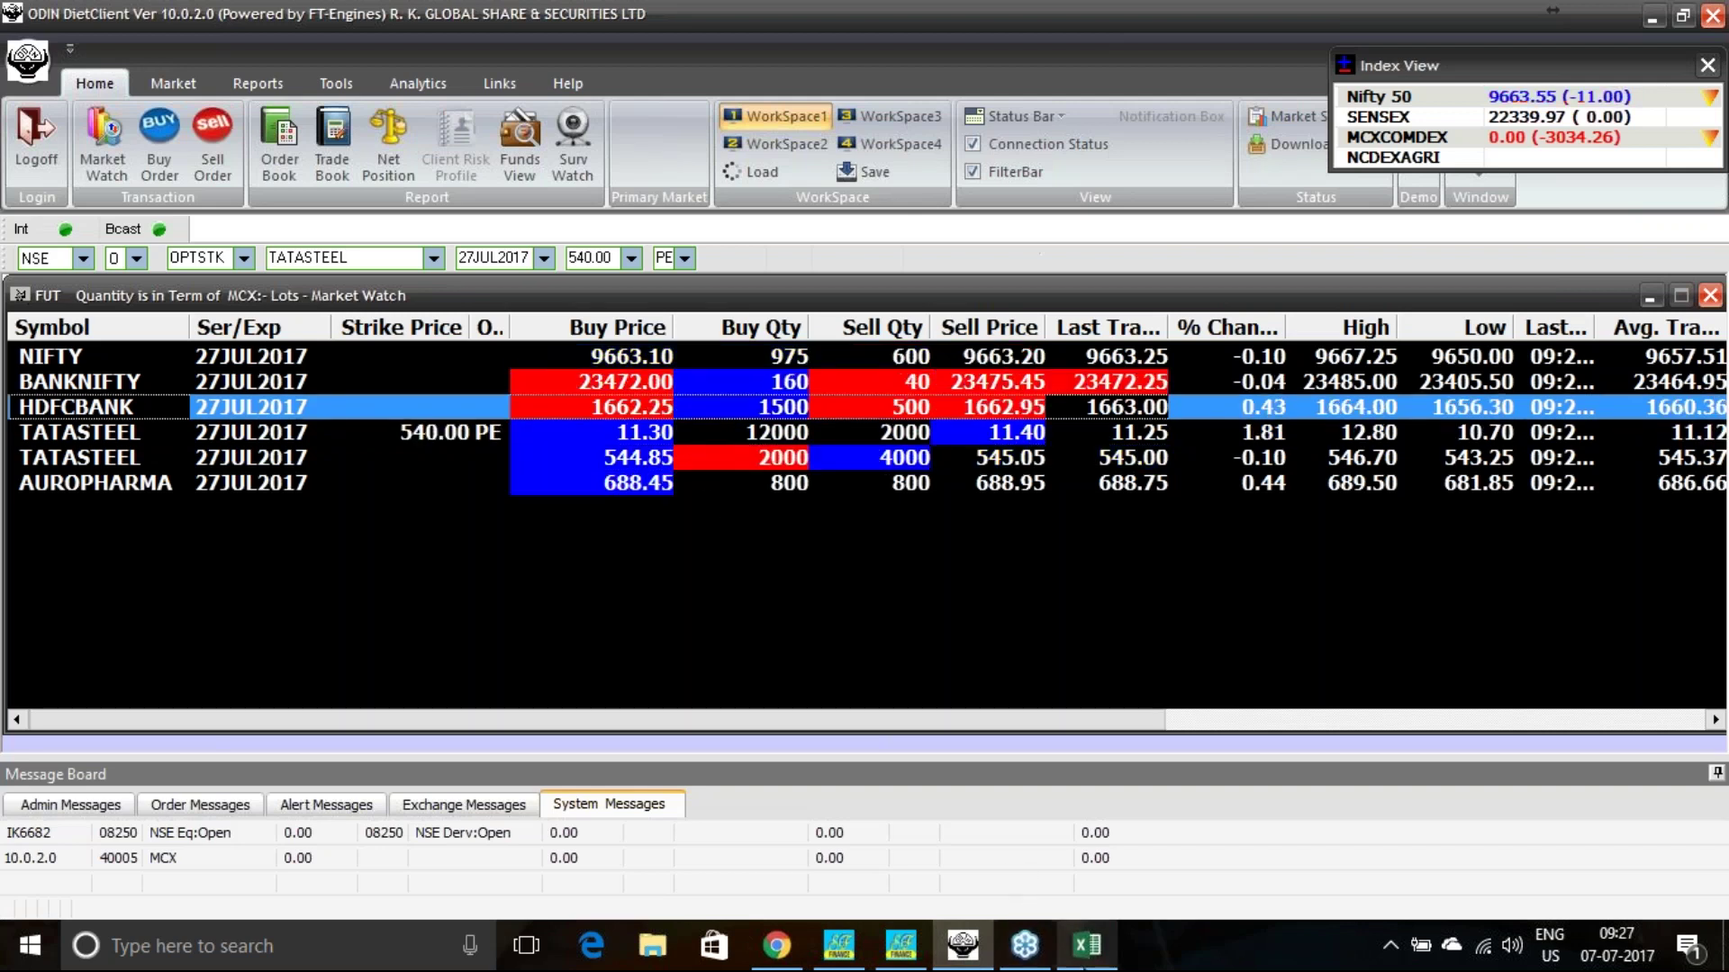
left_click(843, 955)
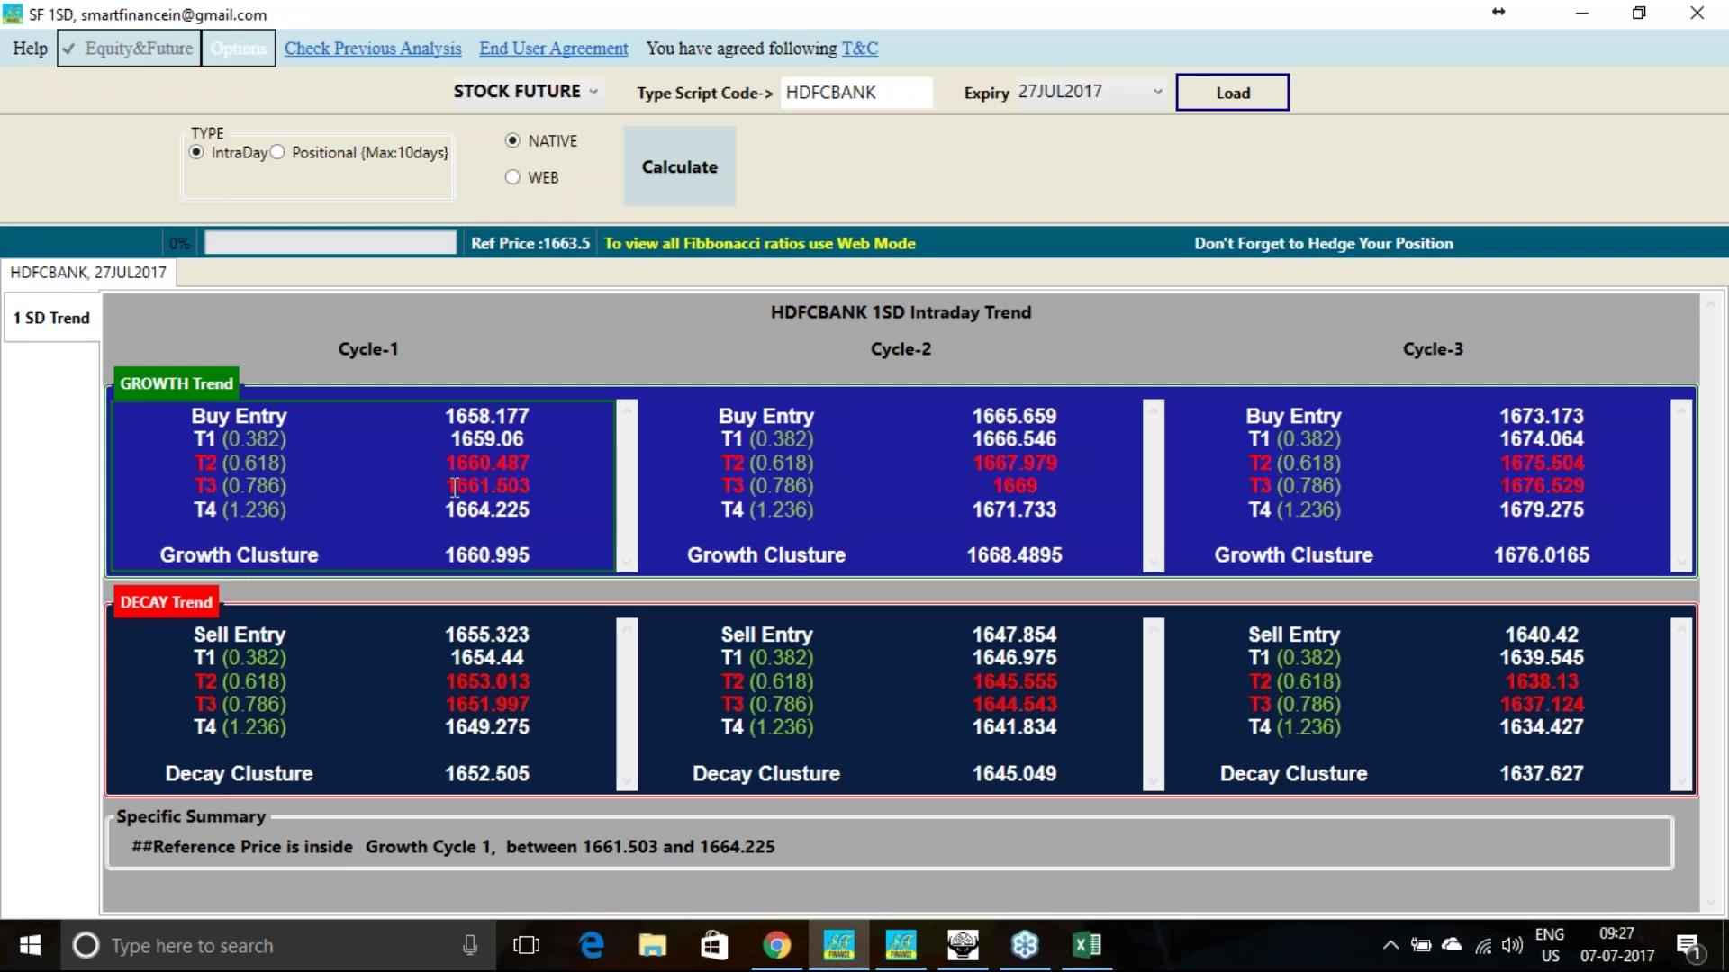
left_click_drag(455, 461, 543, 492)
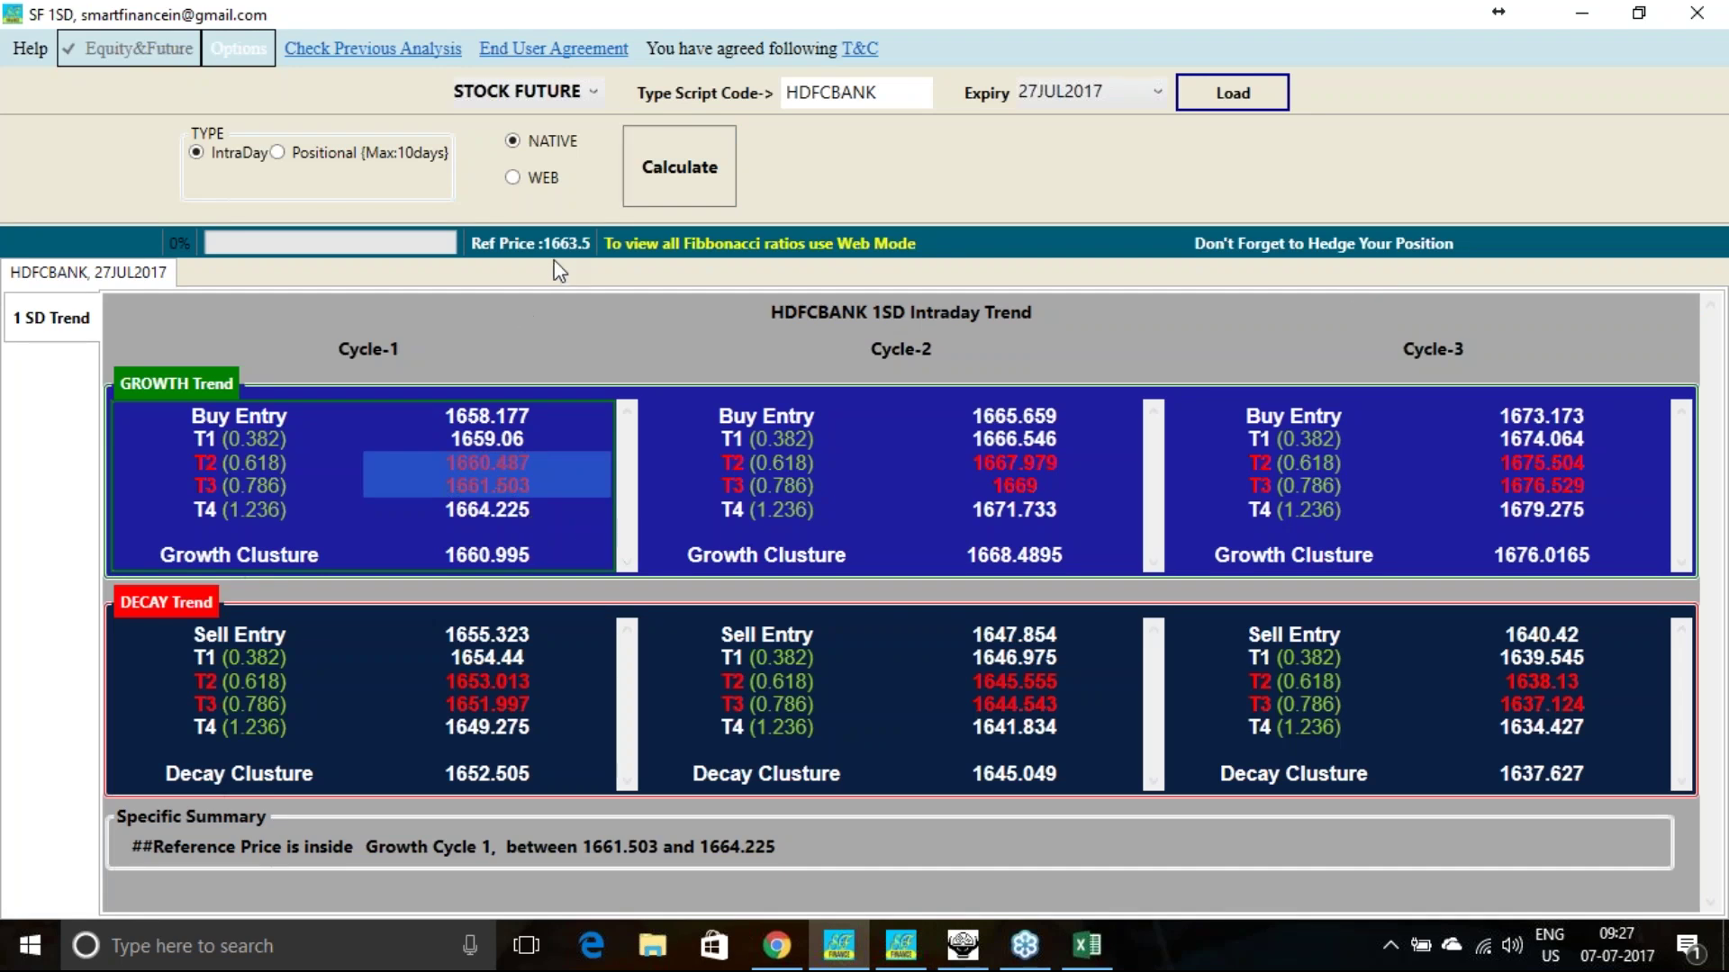
mouse_move(918, 953)
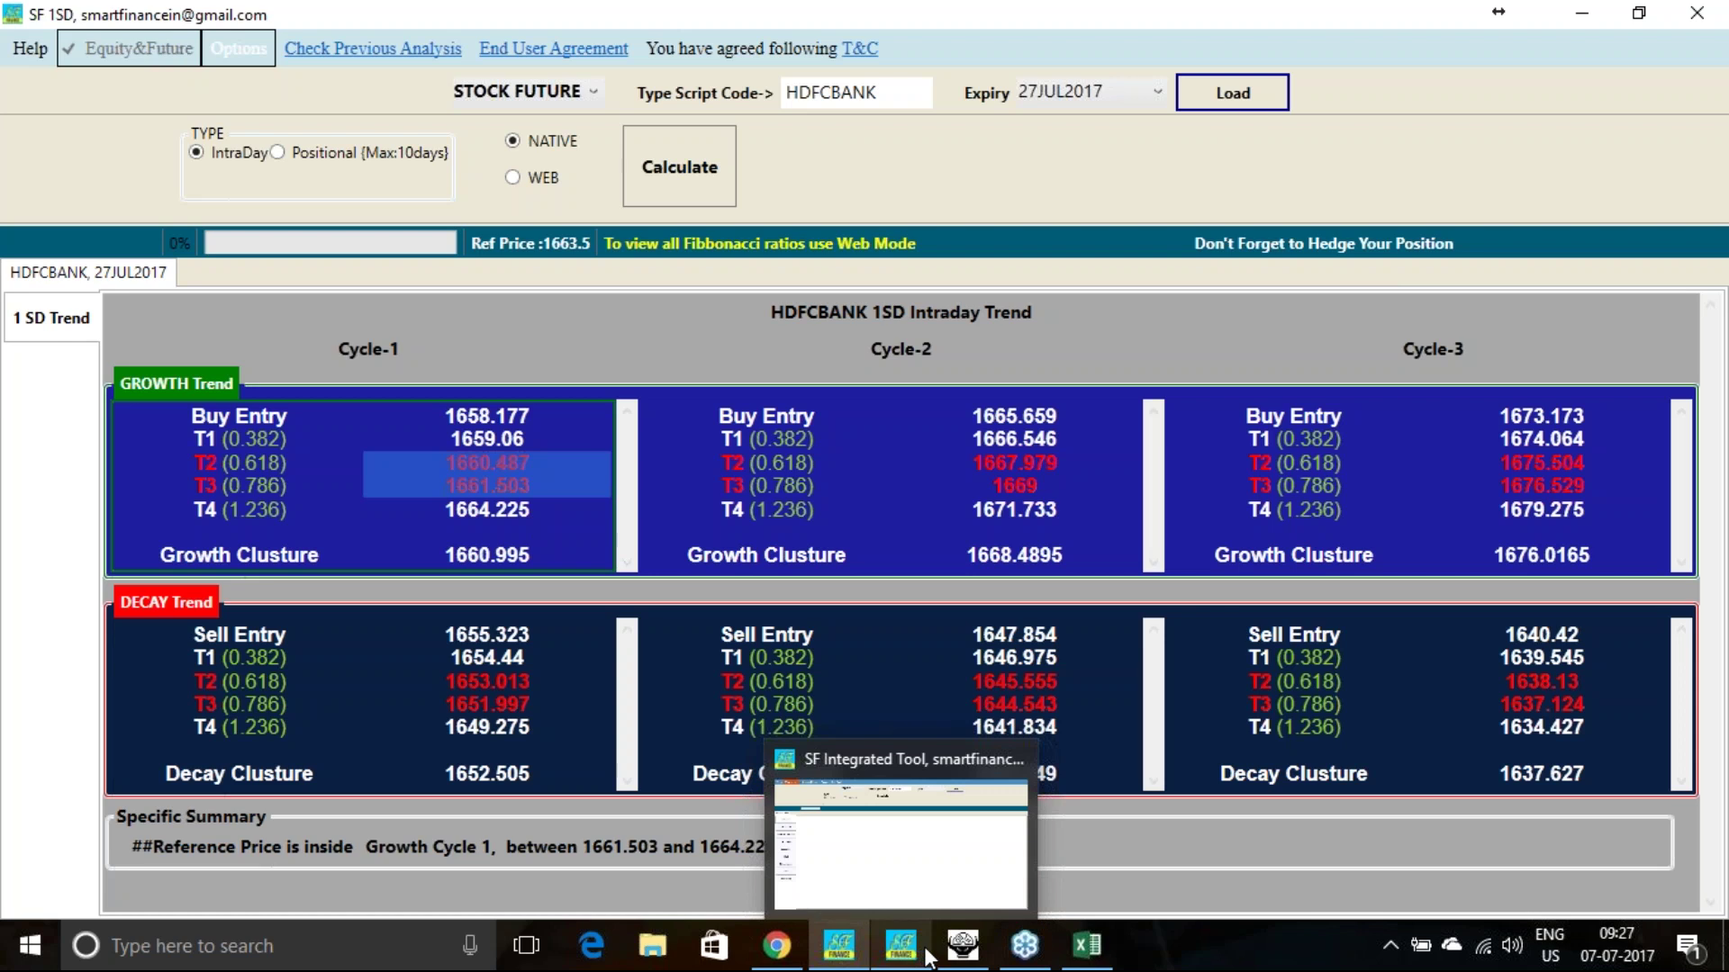
key("alt+Tab")
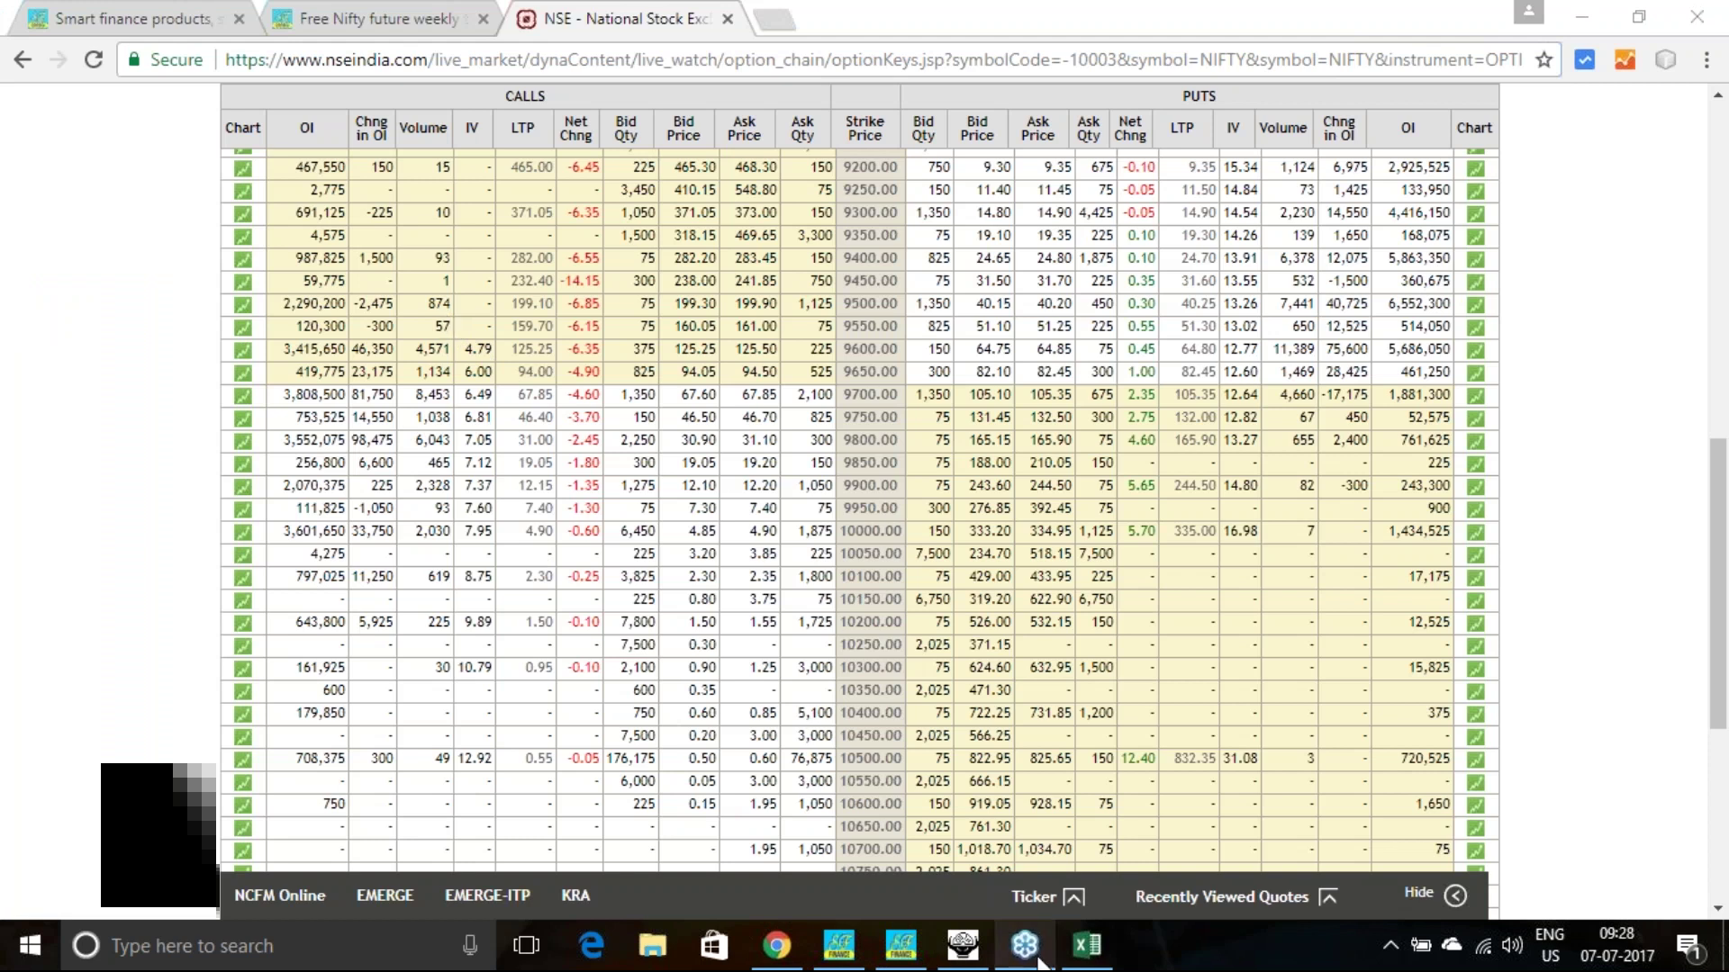
In SF 1SD, examine HDFCBANK's Cycle-2 growth Buy Entry and the Cycle-1 growth T2, T3 and Buy Entry levels.
left_click(853, 955)
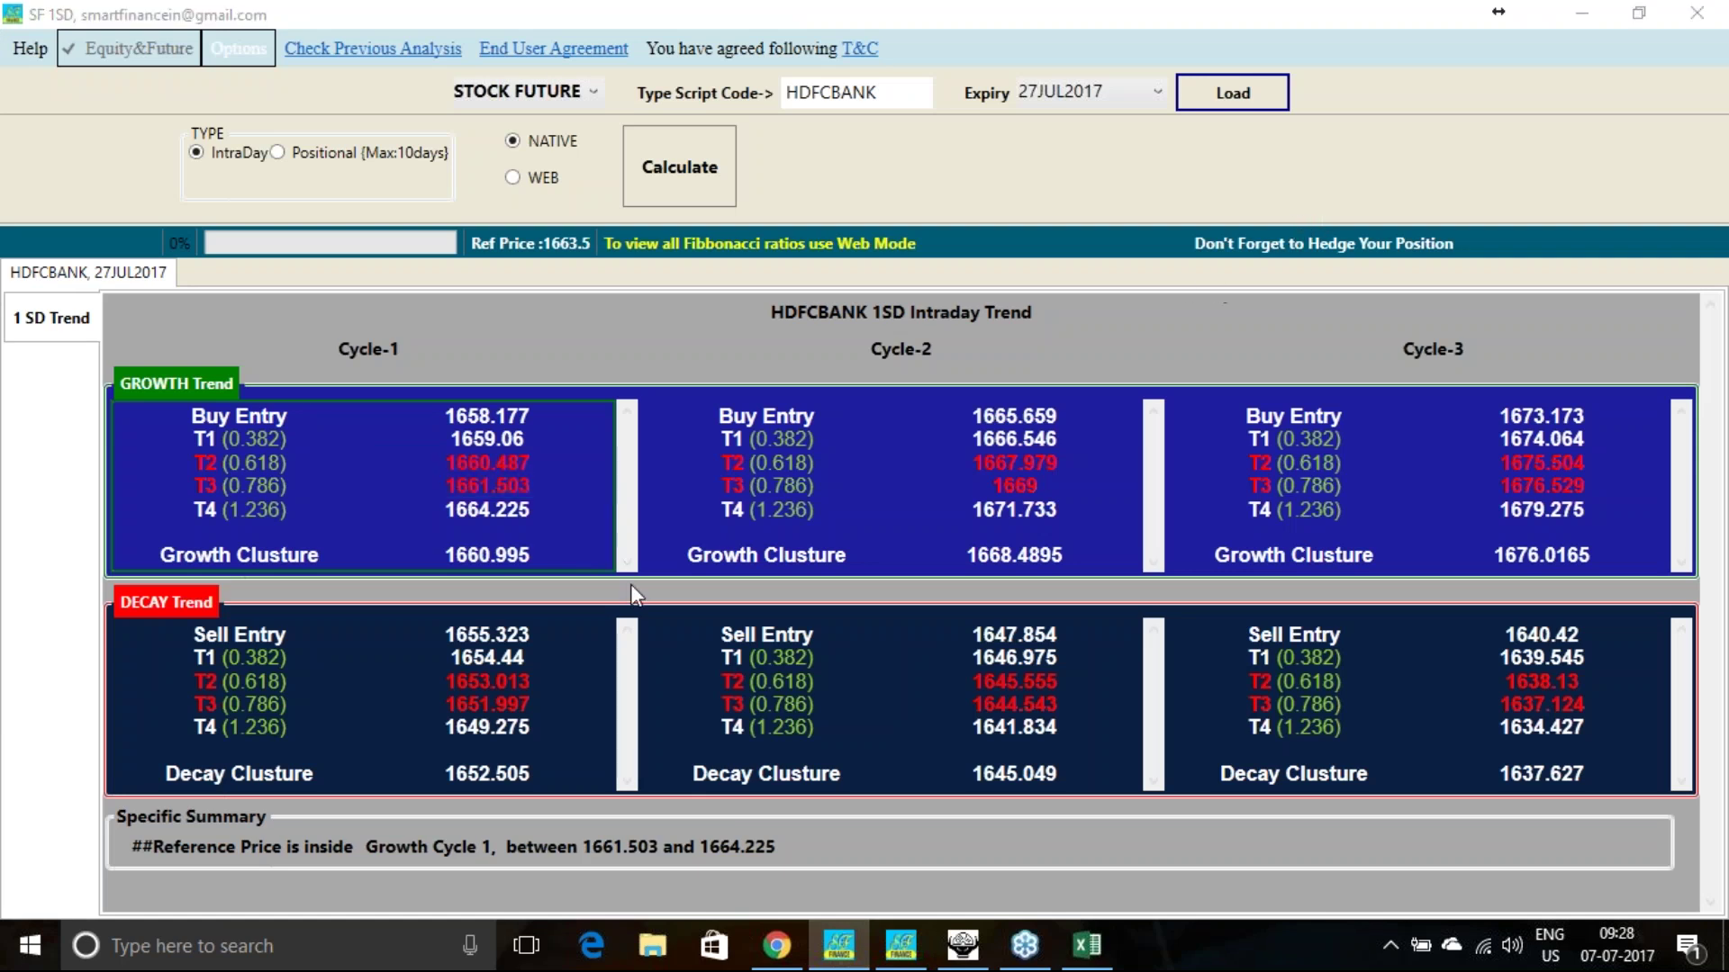
mouse_move(494, 487)
left_click_drag(968, 416, 1069, 412)
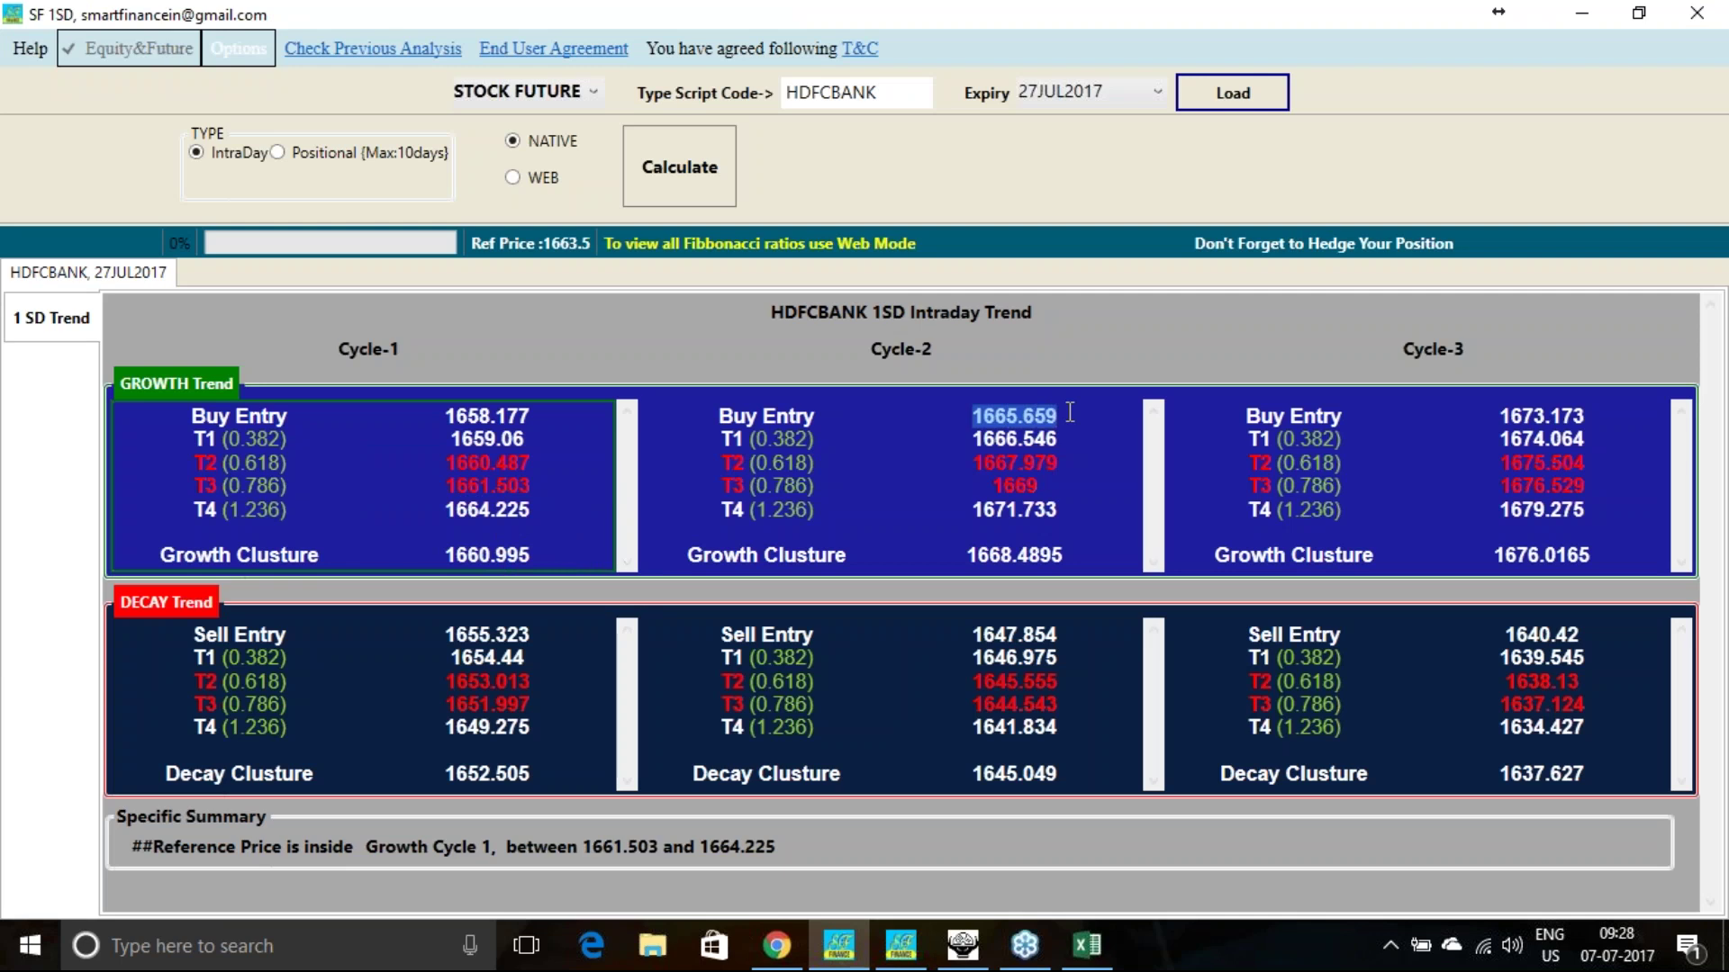
left_click_drag(435, 495, 491, 490)
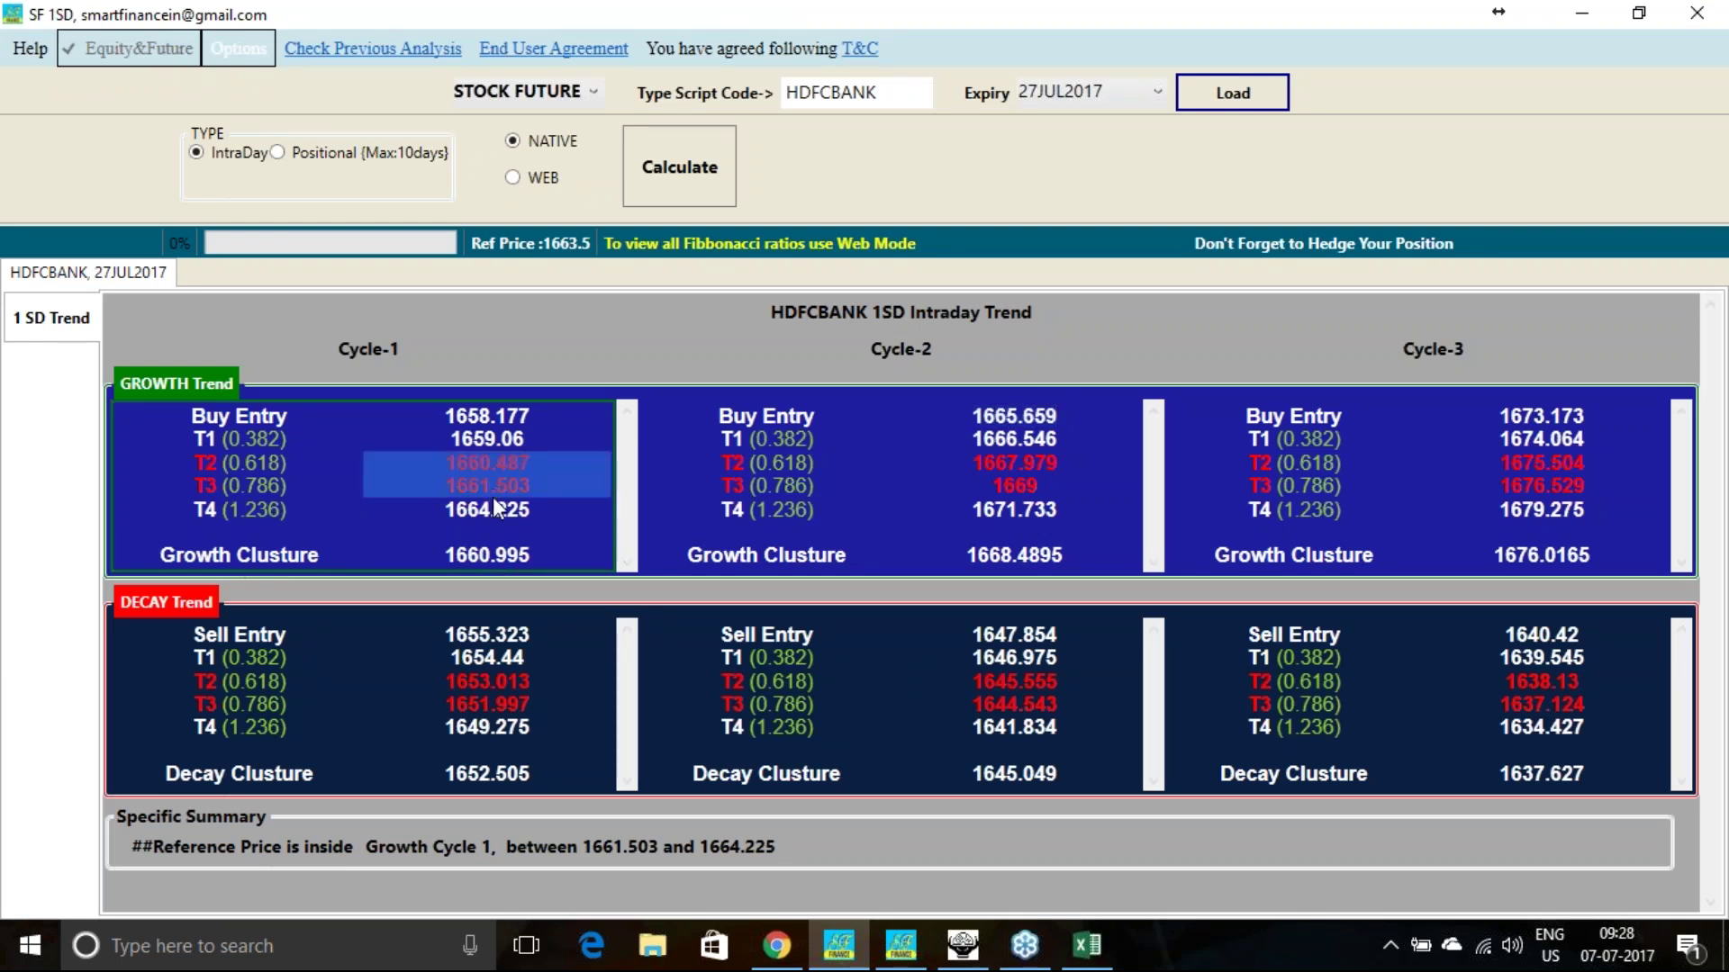
left_click_drag(439, 417, 538, 416)
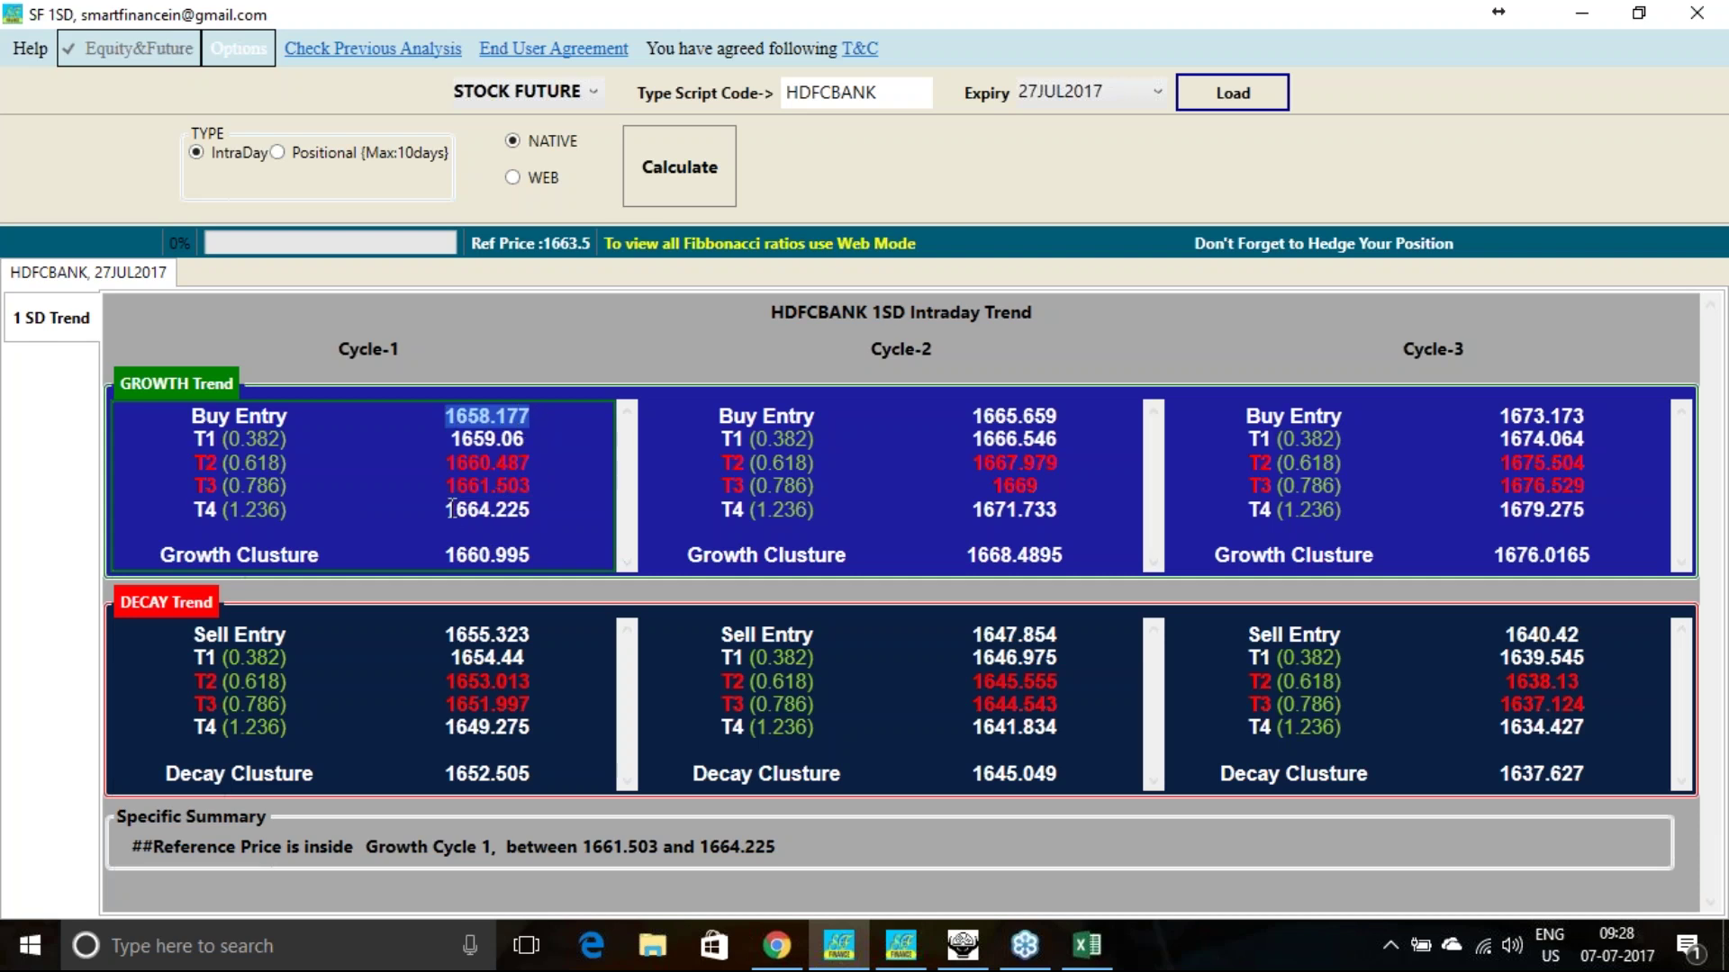
Recheck the HDFCBANK quote in ODIN, and examine its Cycle-2 Buy Entry and Cycle-1 decay Sell Entry in SF 1SD.
left_click(962, 945)
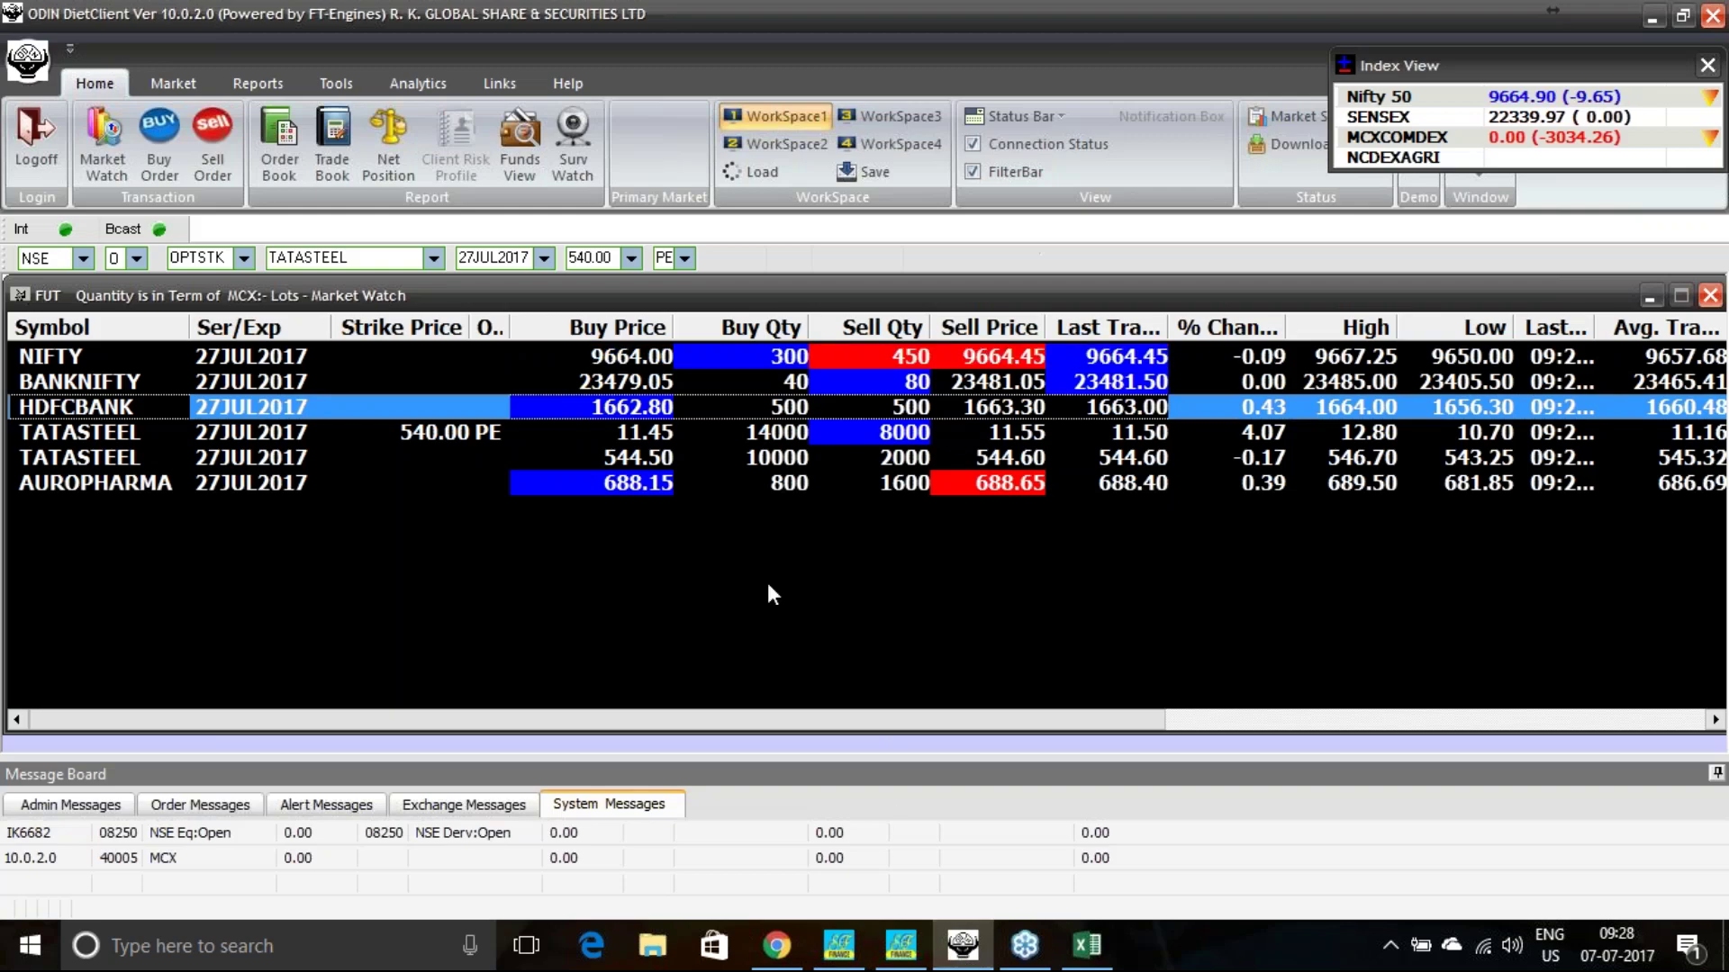
mouse_move(1008, 927)
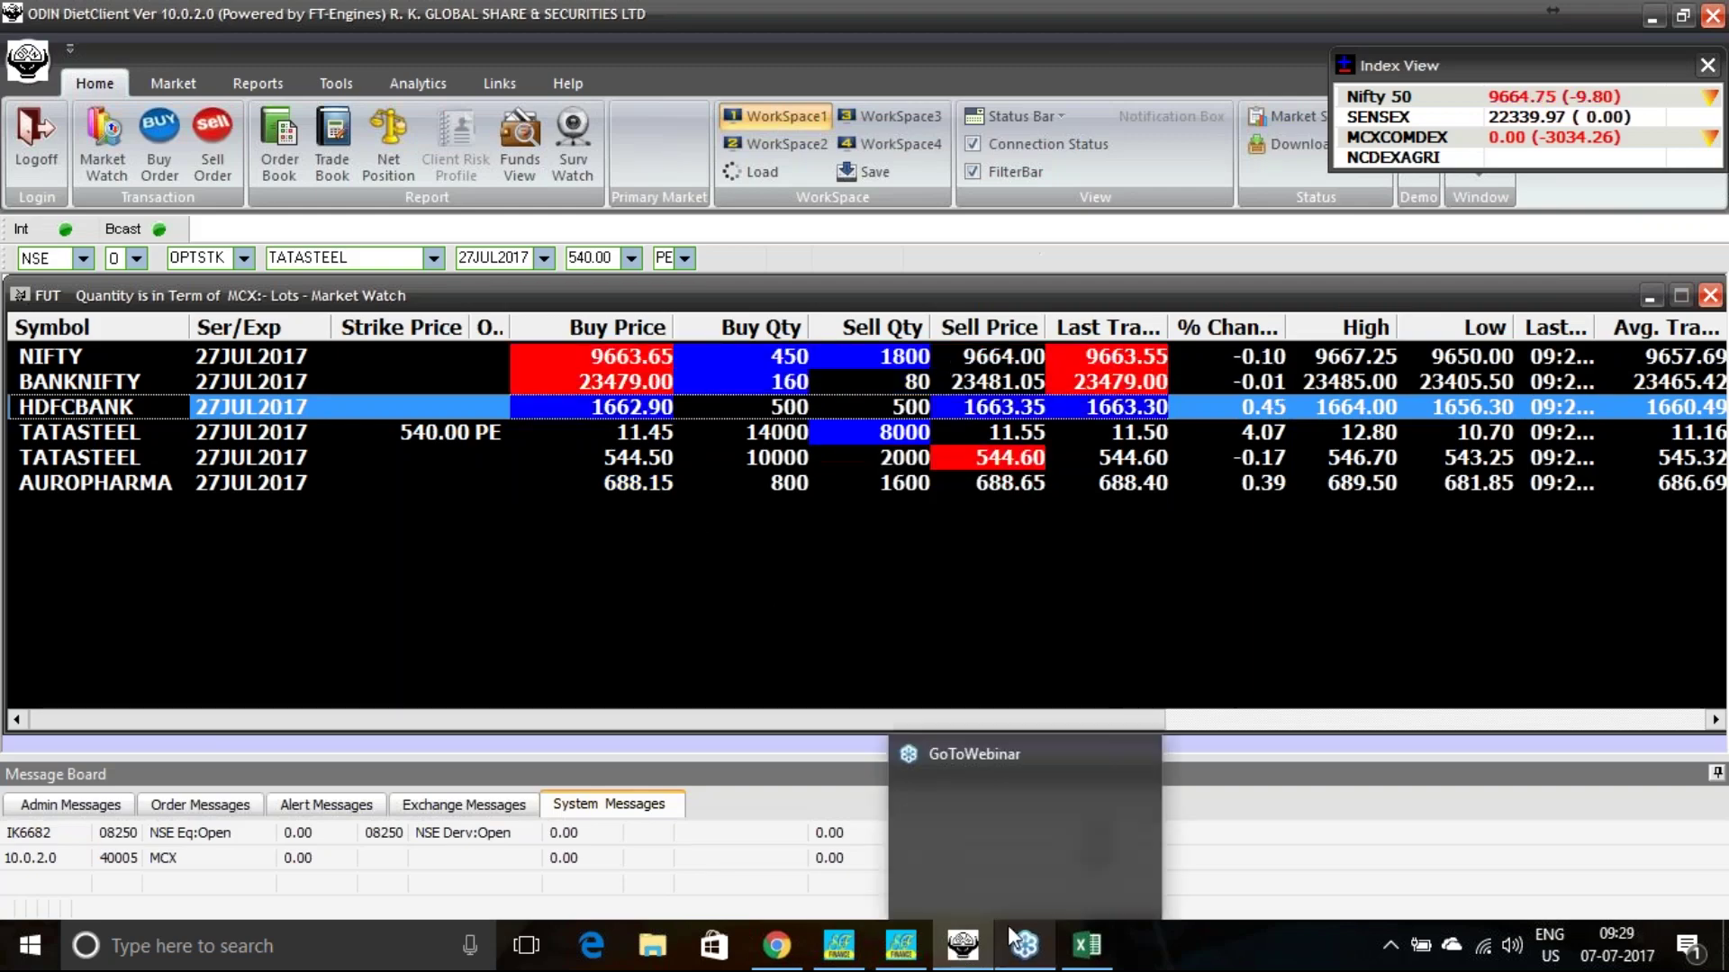
left_click(838, 945)
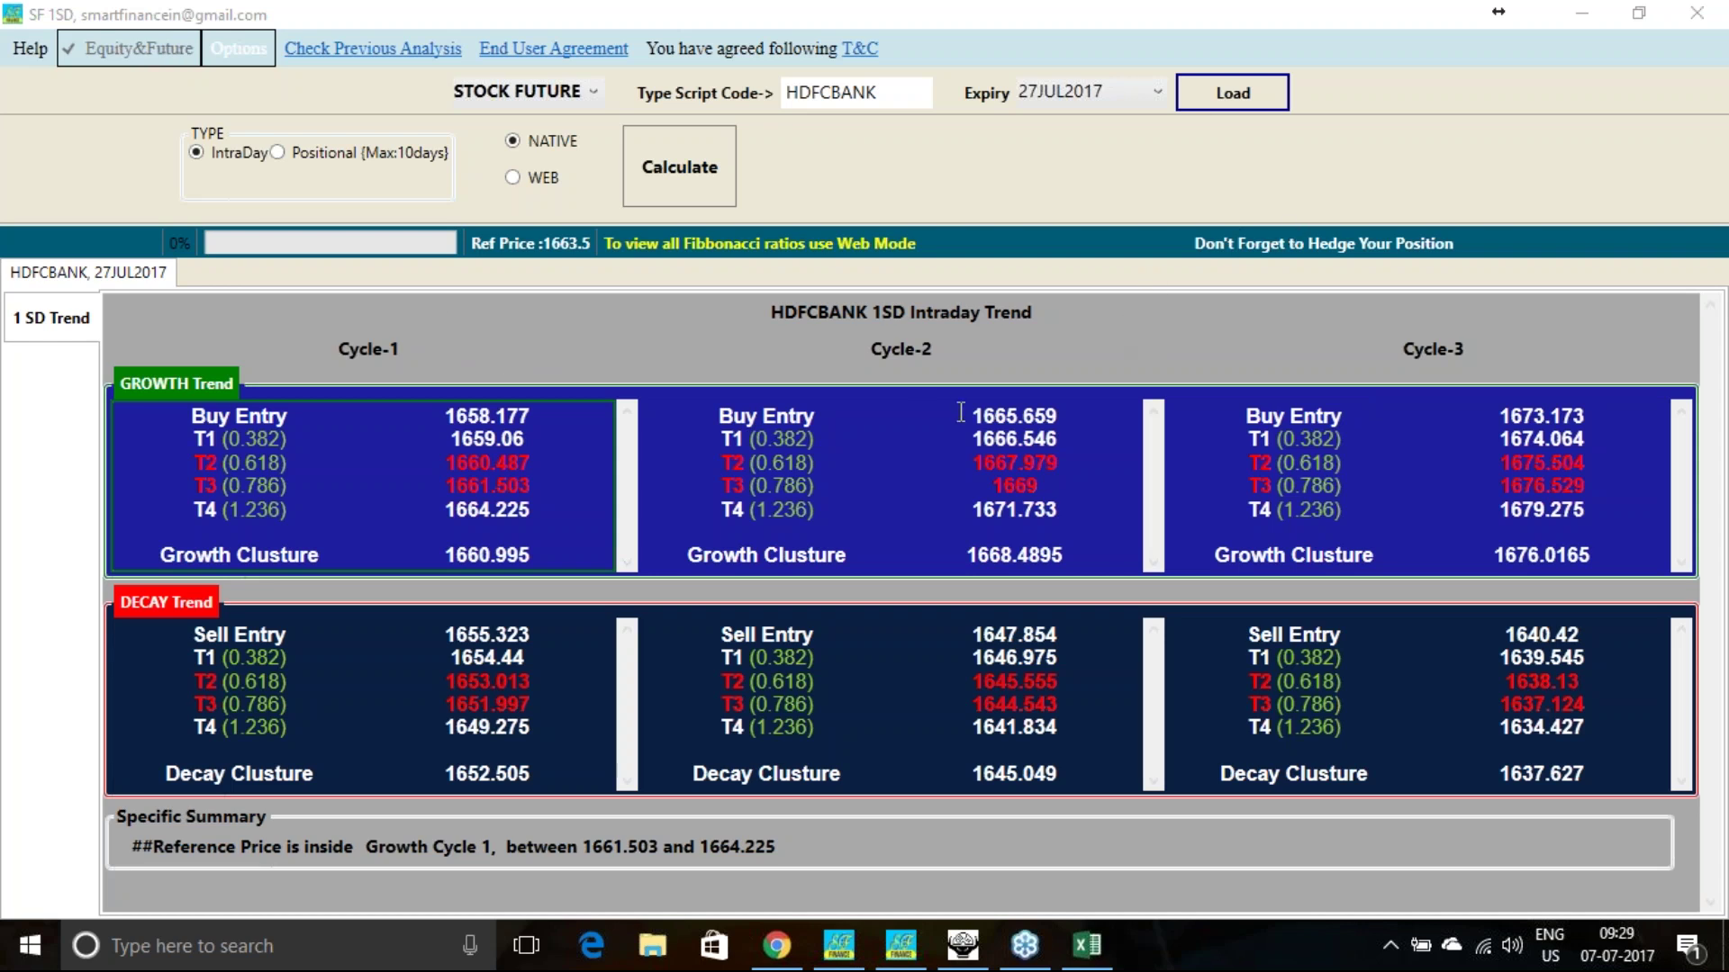
left_click_drag(971, 412, 1060, 411)
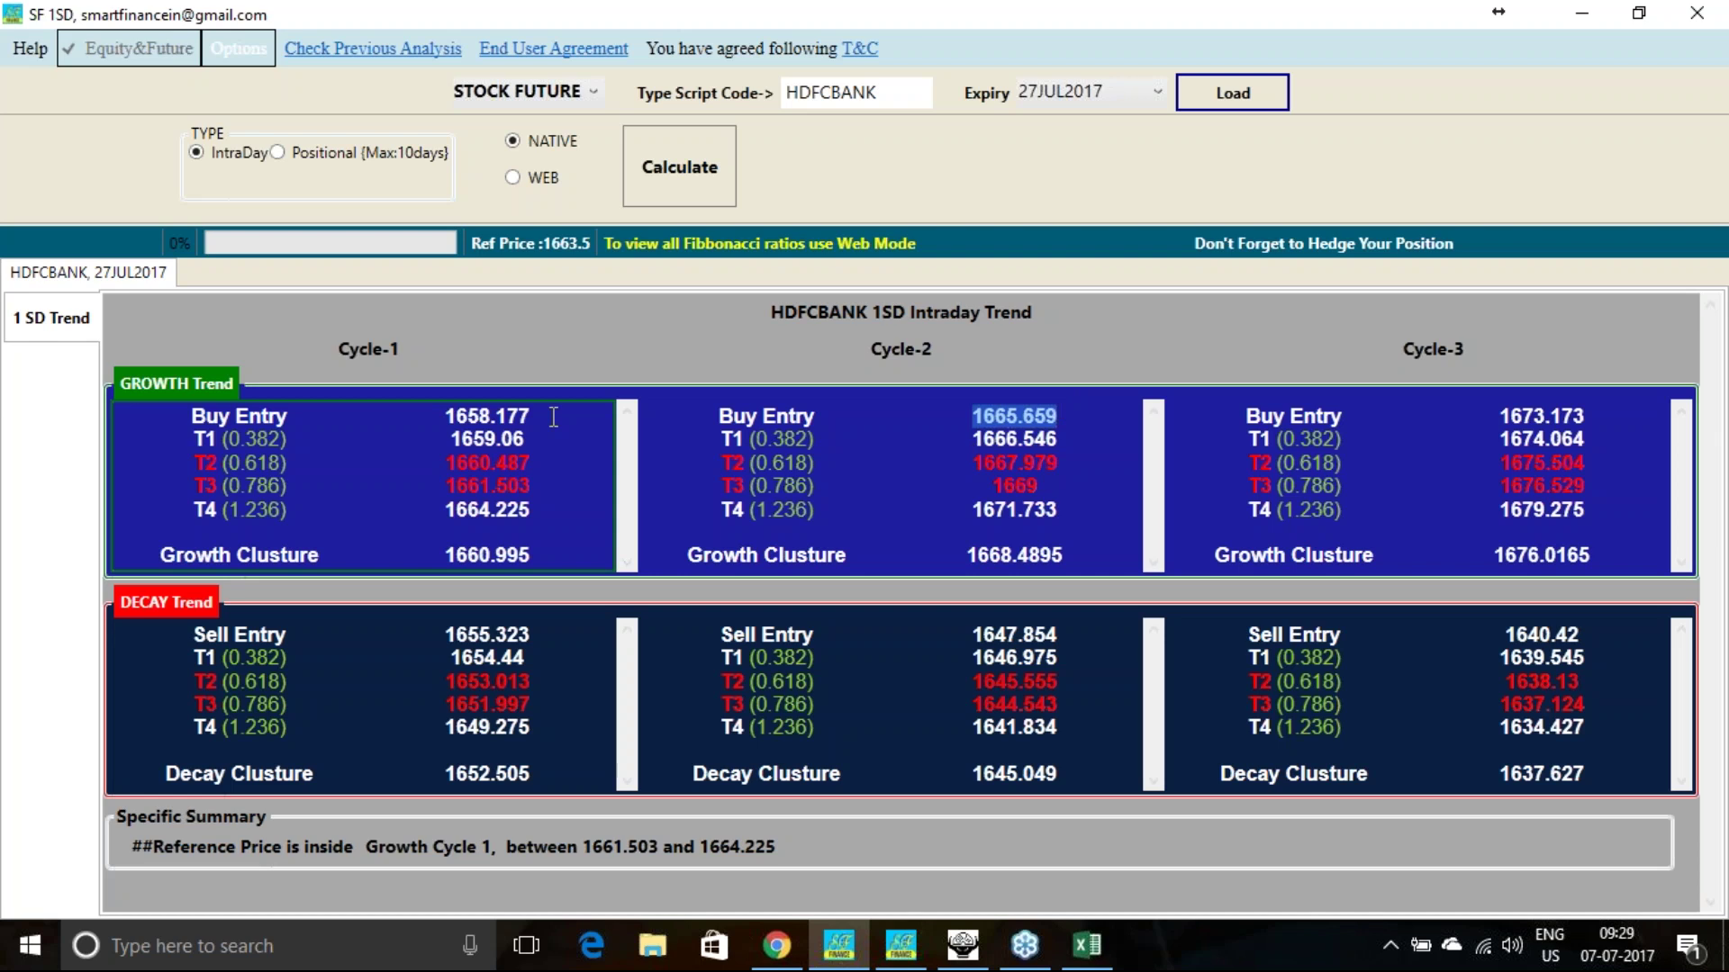
left_click_drag(434, 636, 551, 631)
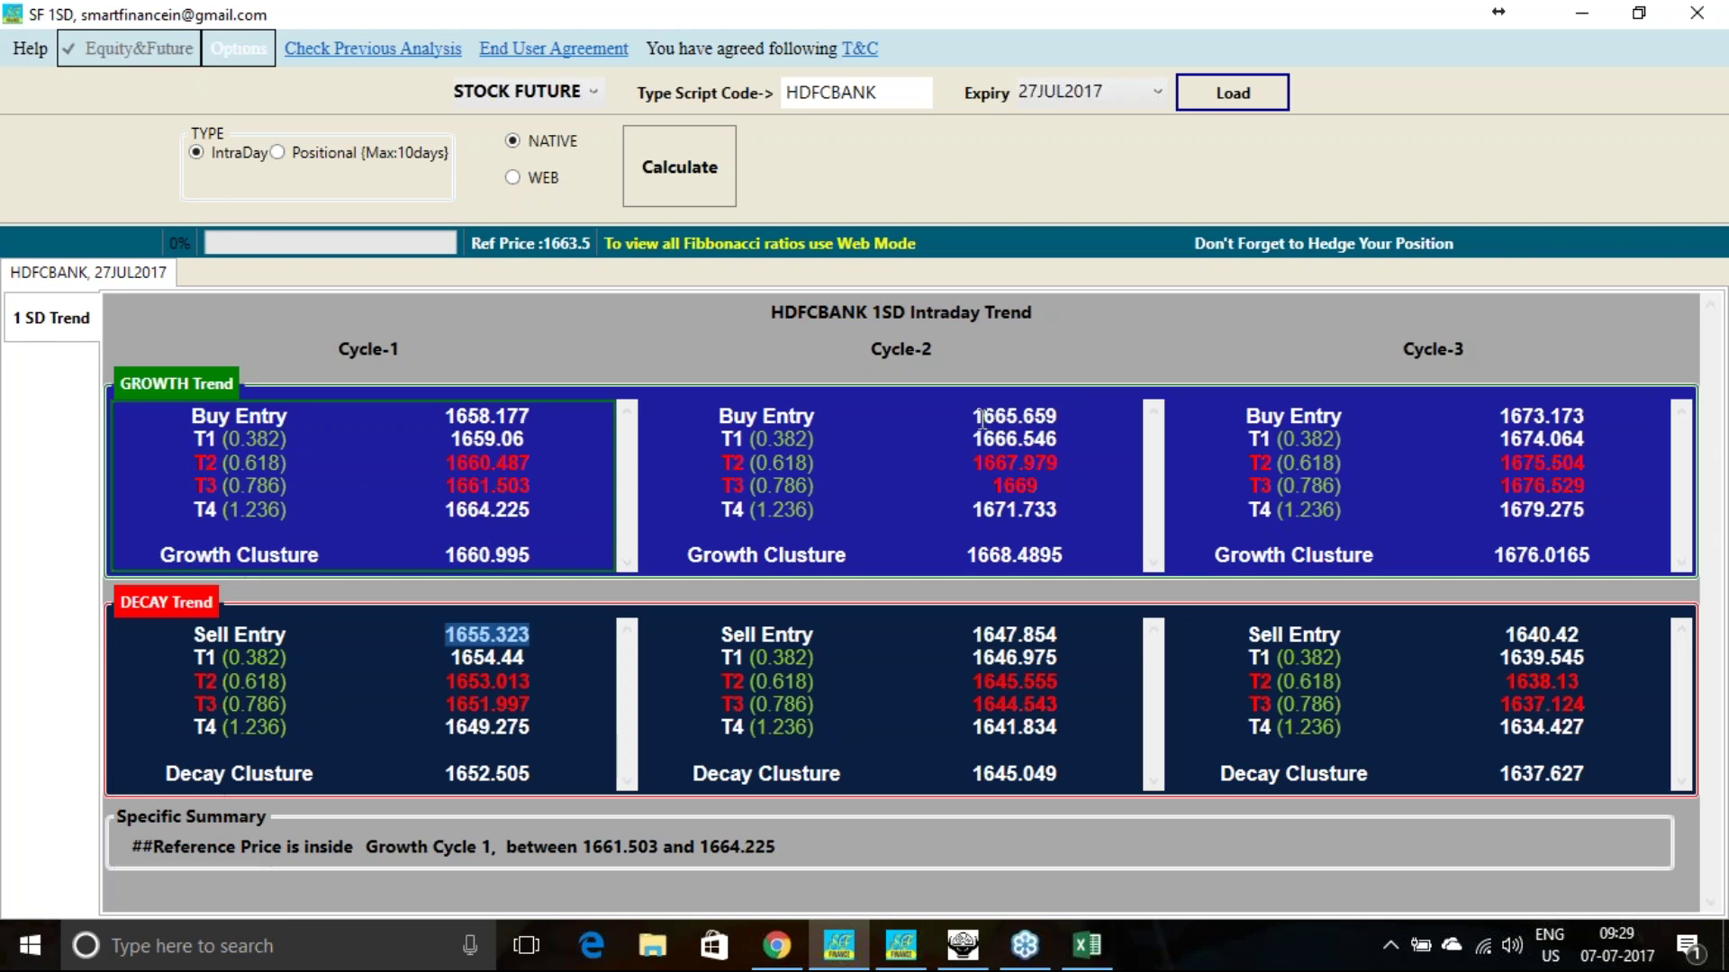
Examine HDFCBANK's Cycle-2 growth Buy Entry, Cycle-1 Growth Clusture and Cycle-1 decay Sell Entry.
left_click_drag(978, 416, 1097, 408)
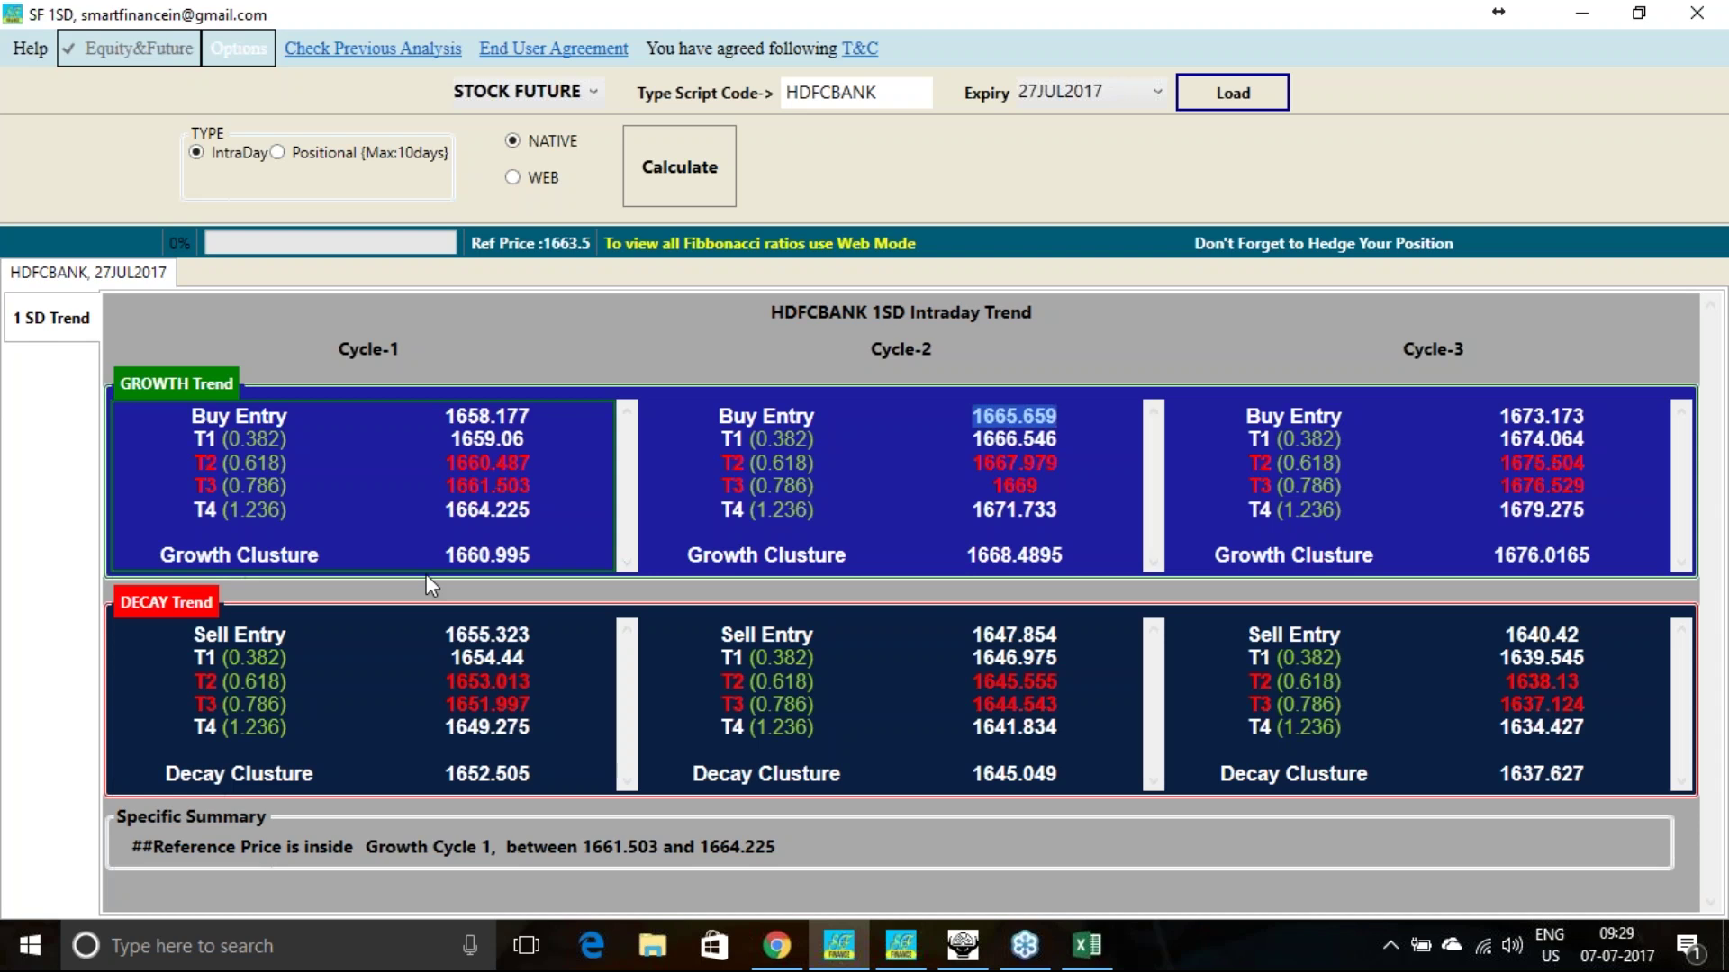
left_click_drag(445, 555, 535, 560)
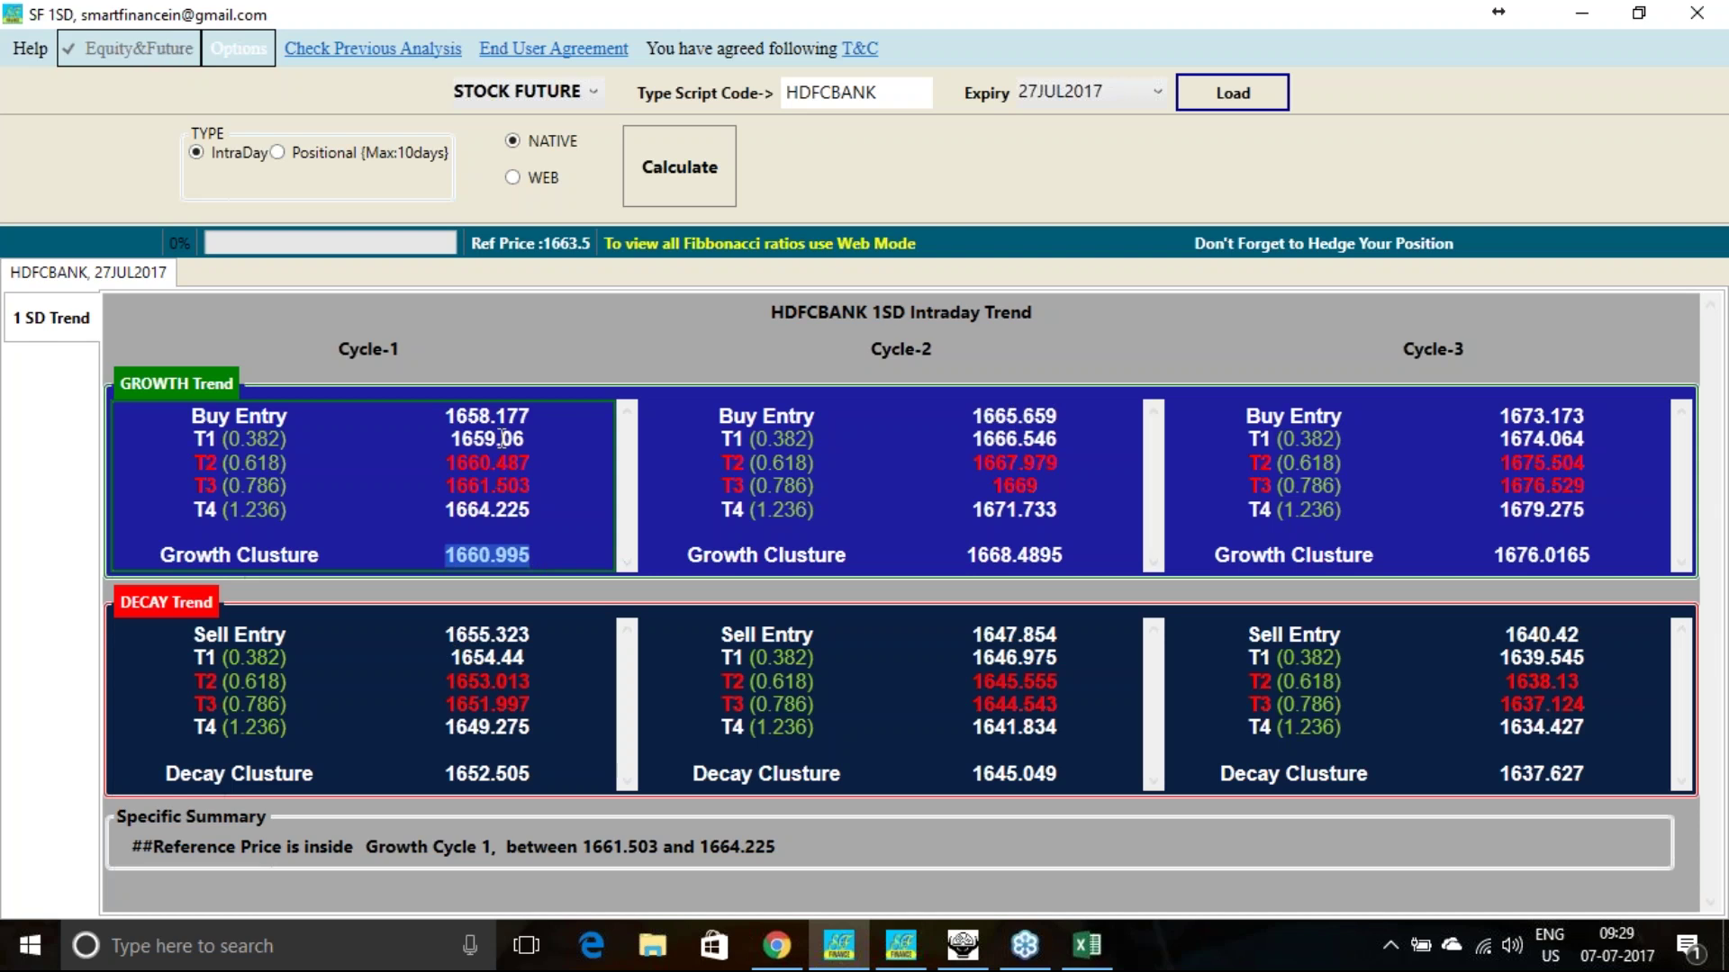
left_click_drag(443, 635, 570, 637)
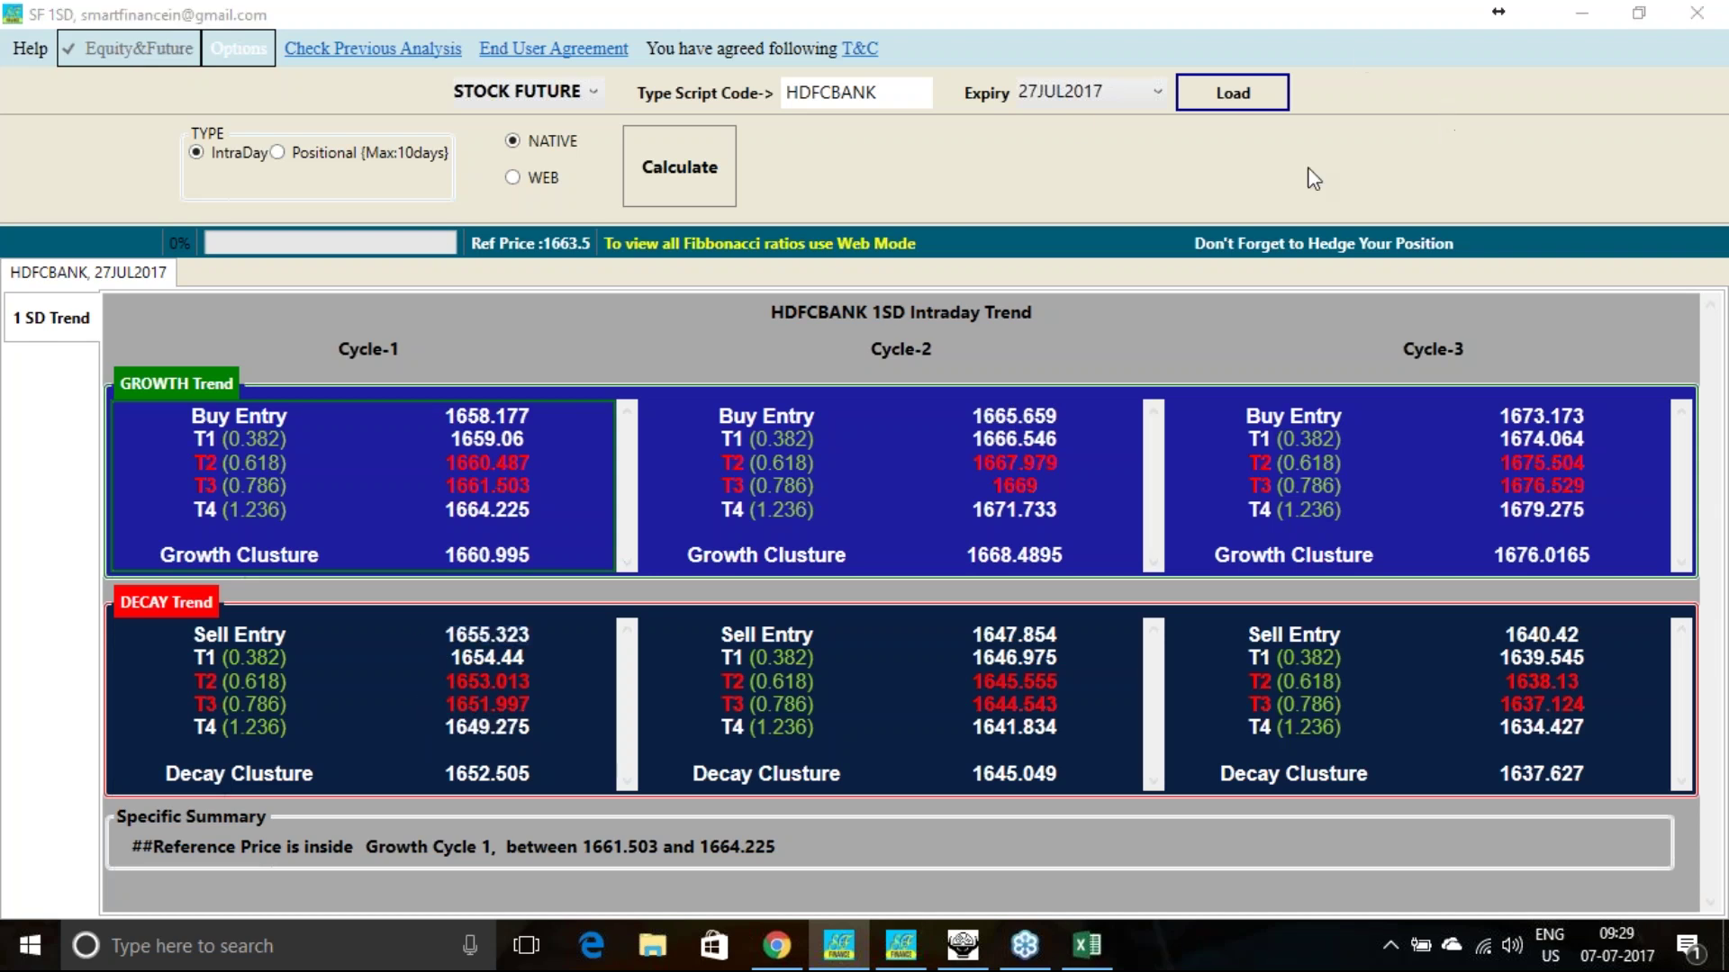
In SF Integrated Tool, load the NIFTY index future with the 27JUL2017 expiry for options and examine the 9600 call in Options Arbitrage.
left_click(896, 958)
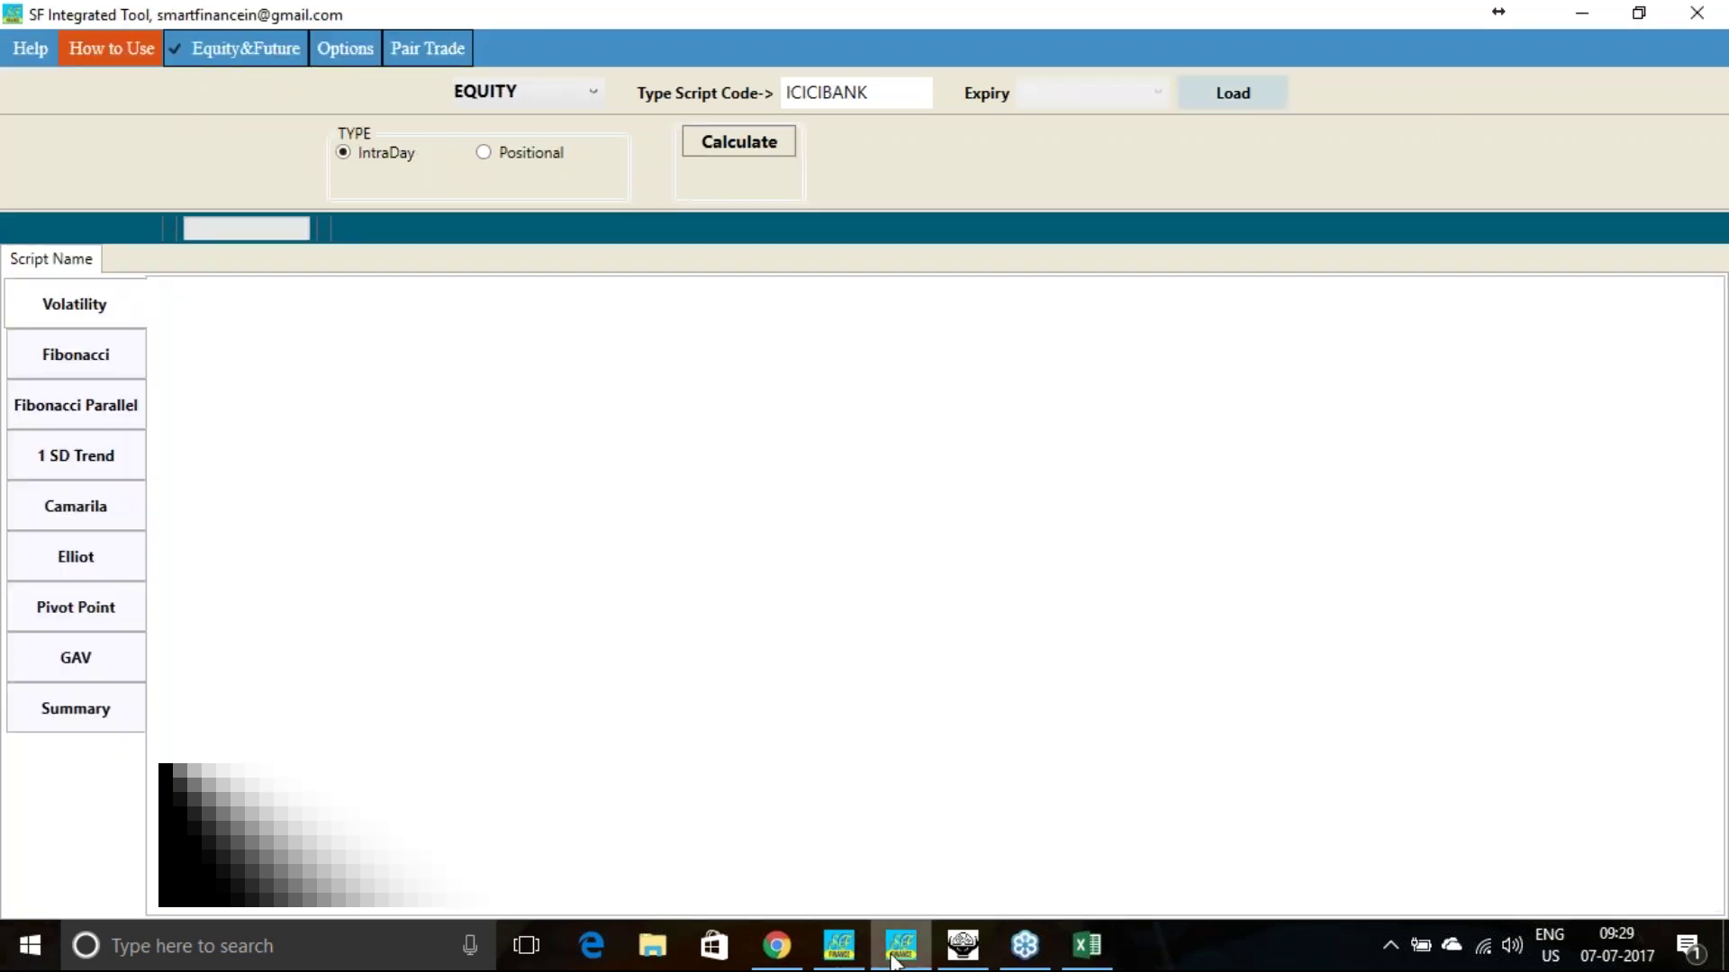
left_click(359, 43)
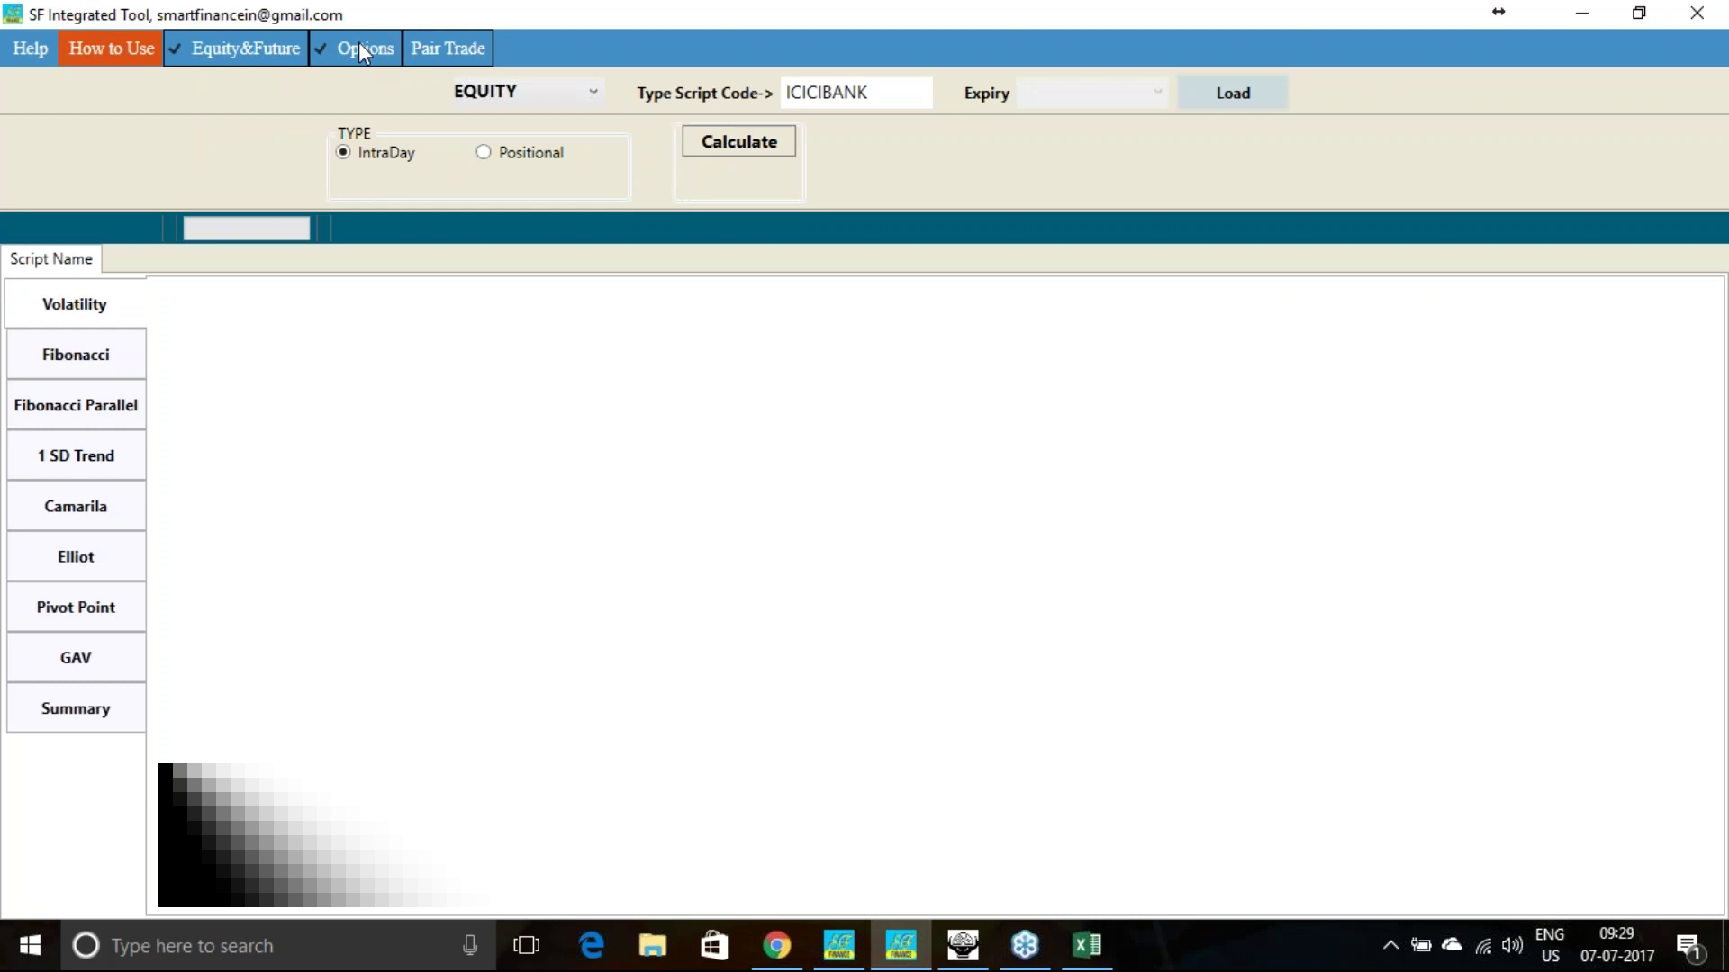
left_click(594, 94)
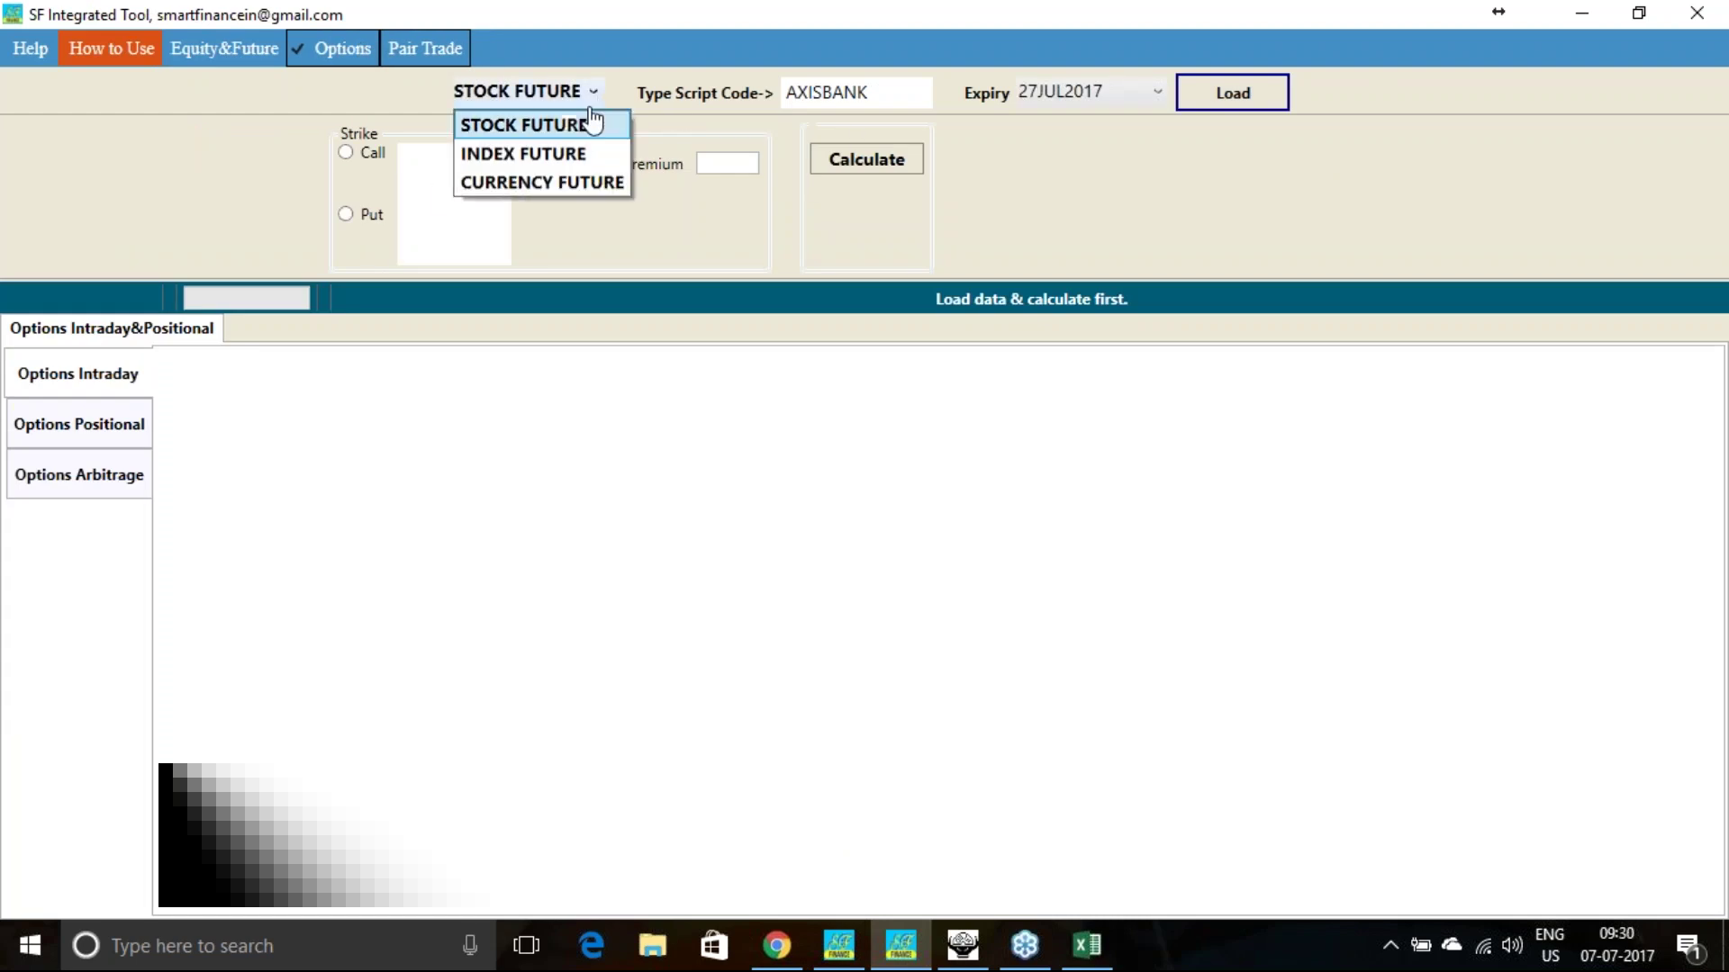
left_click(576, 154)
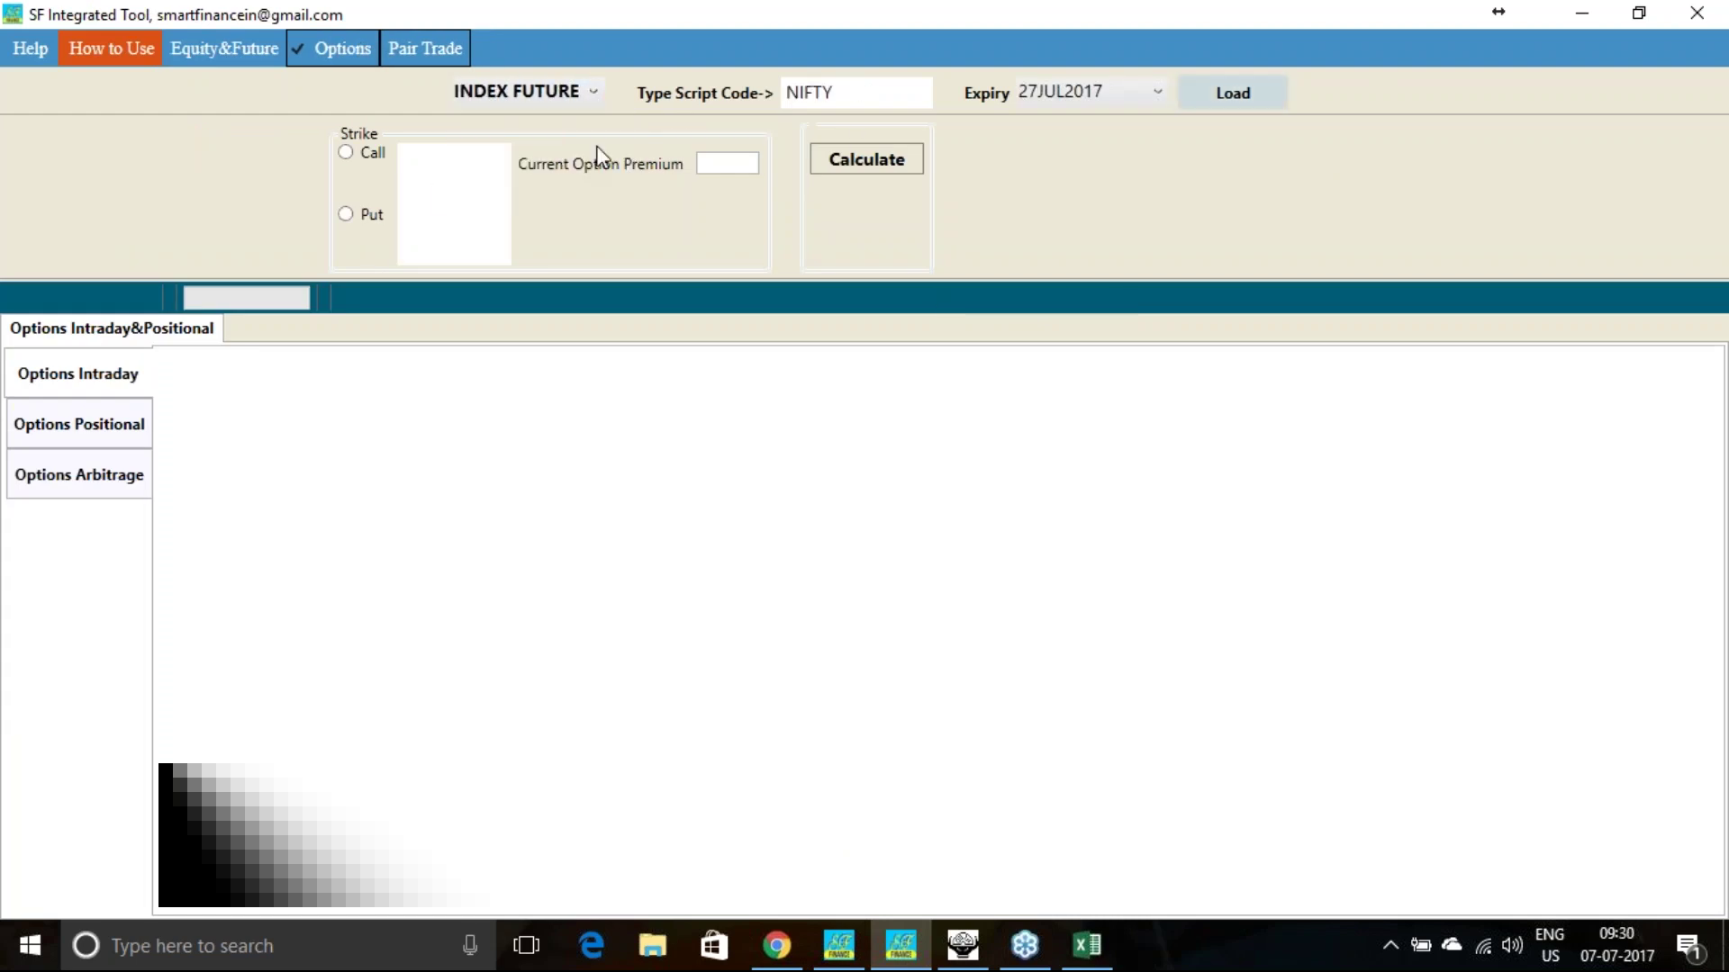
left_click(1224, 99)
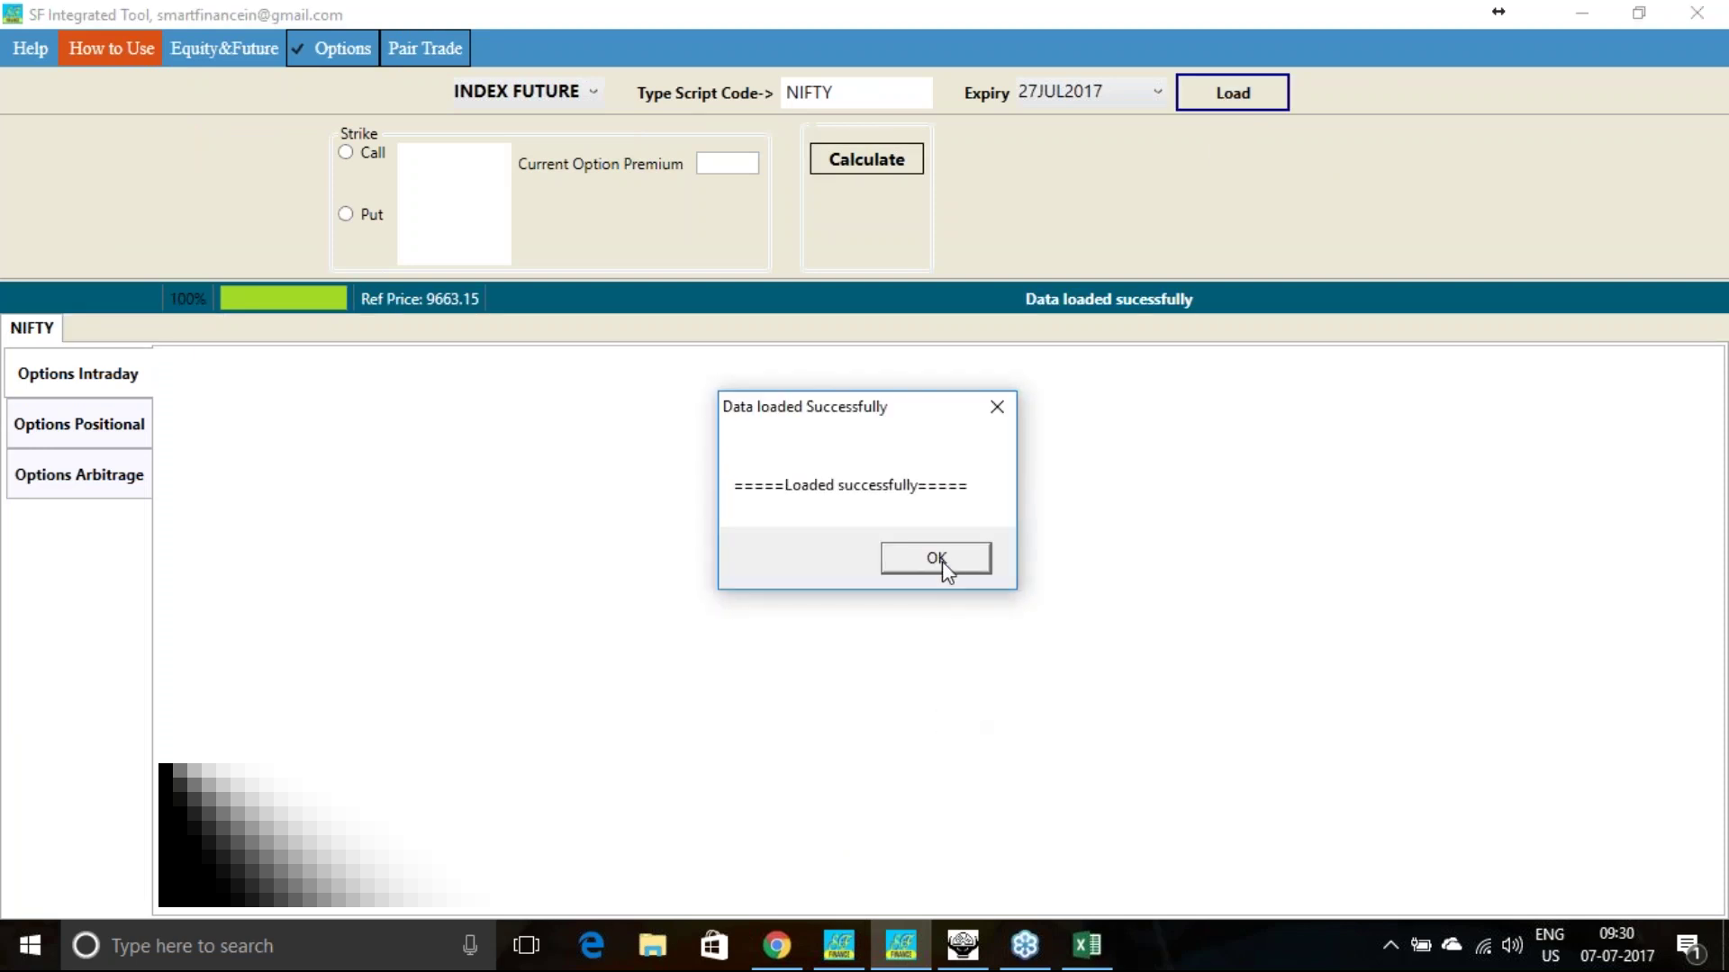
left_click(939, 558)
left_click(126, 482)
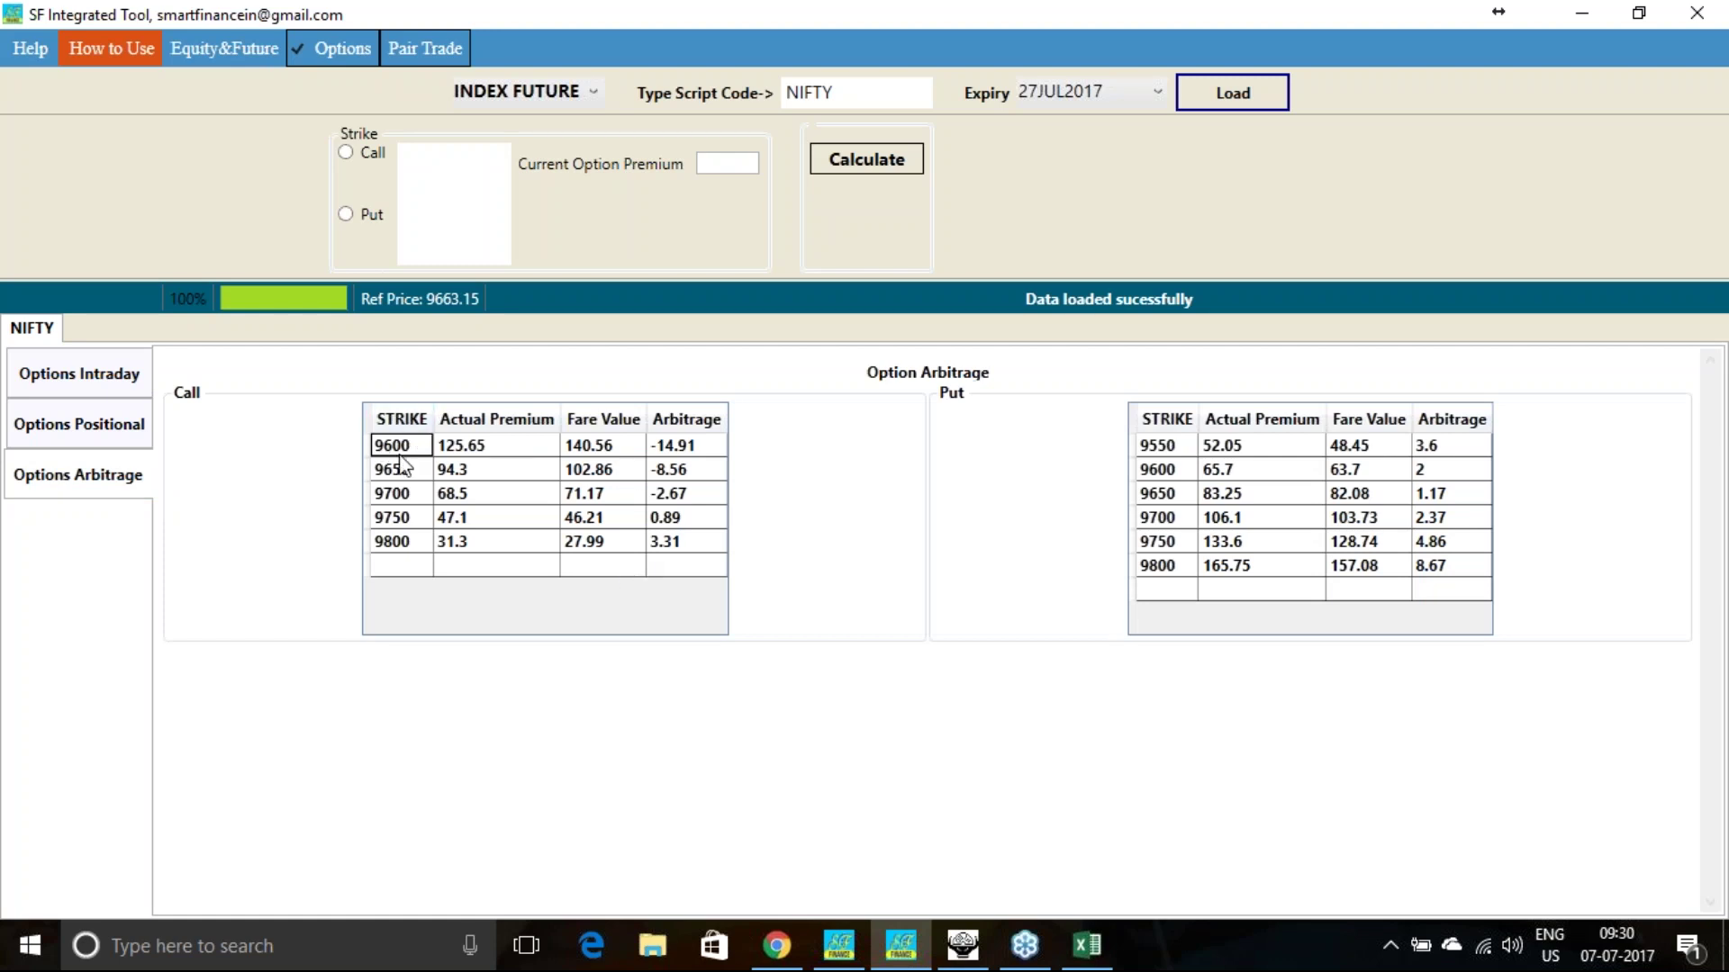
left_click(706, 447)
With the annotation pen, tick the Fare Value heading and the call premiums and fair values of the nearby strikes.
key("ctrl+2")
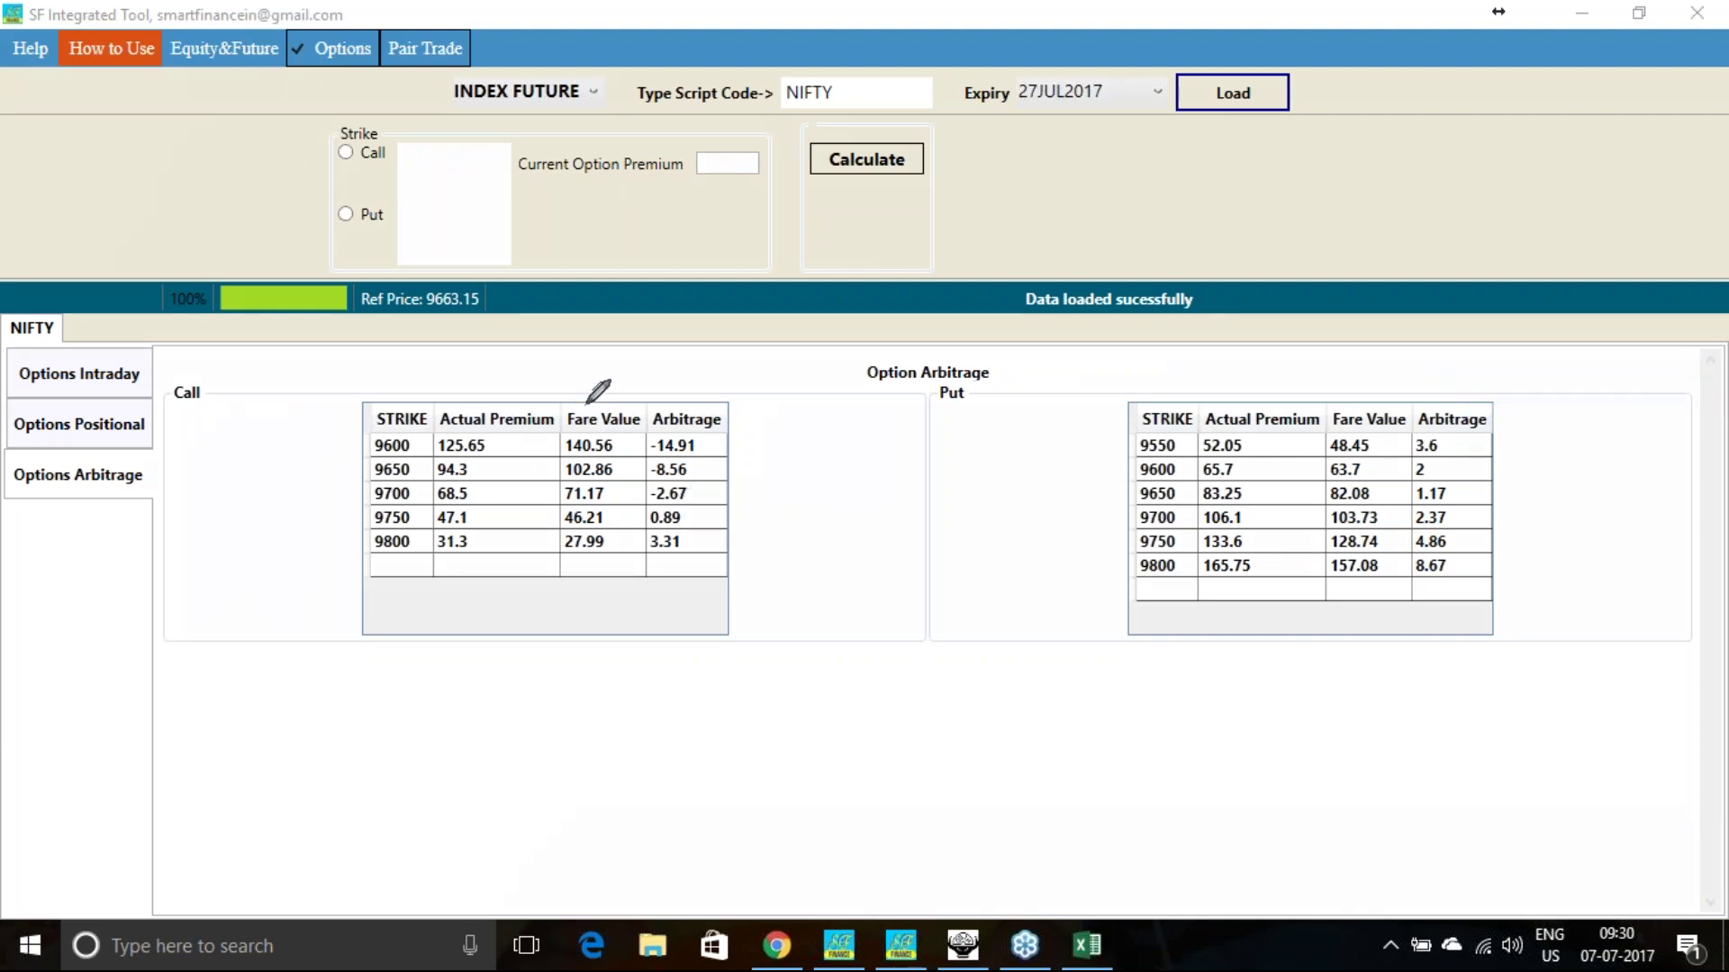
mouse_move(583, 402)
left_mouse_down()
mouse_move(599, 414)
mouse_move(637, 382)
left_mouse_up()
mouse_move(518, 434)
left_mouse_down()
mouse_move(625, 464)
mouse_move(638, 448)
left_mouse_up()
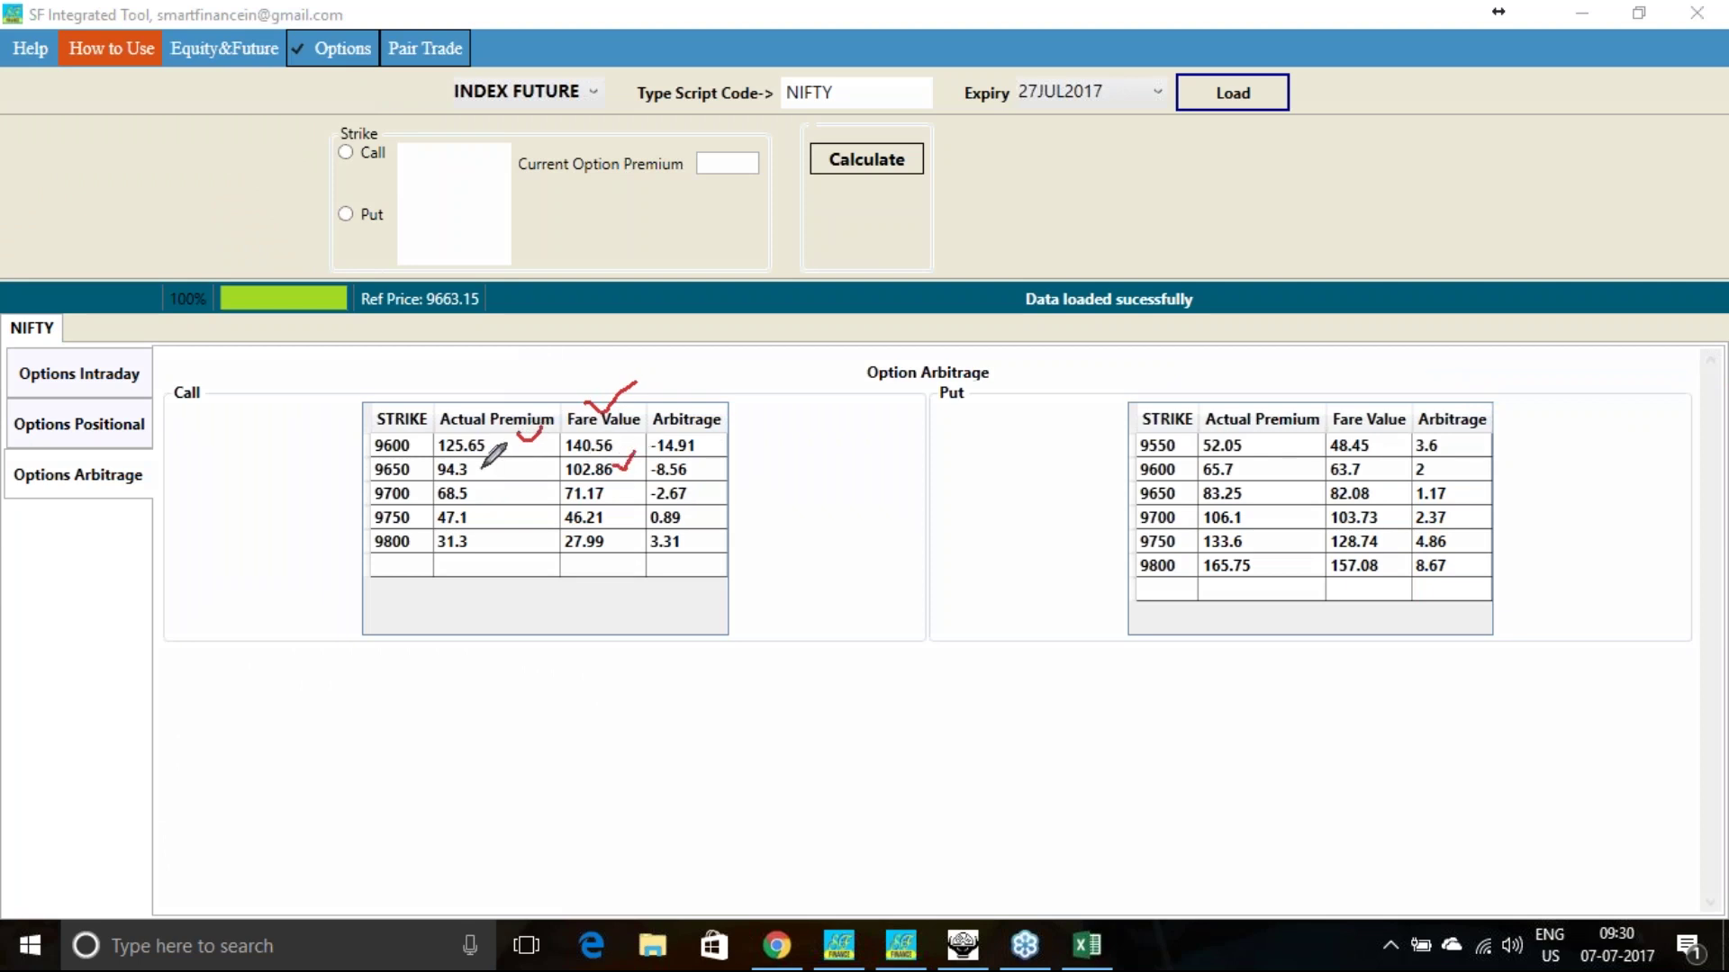
left_click_drag(481, 466, 623, 477)
left_click_drag(484, 488, 513, 485)
Handwrite 9662 between the call and put tables and underline it.
mouse_move(886, 514)
left_mouse_down()
mouse_move(842, 508)
mouse_move(862, 569)
left_mouse_up()
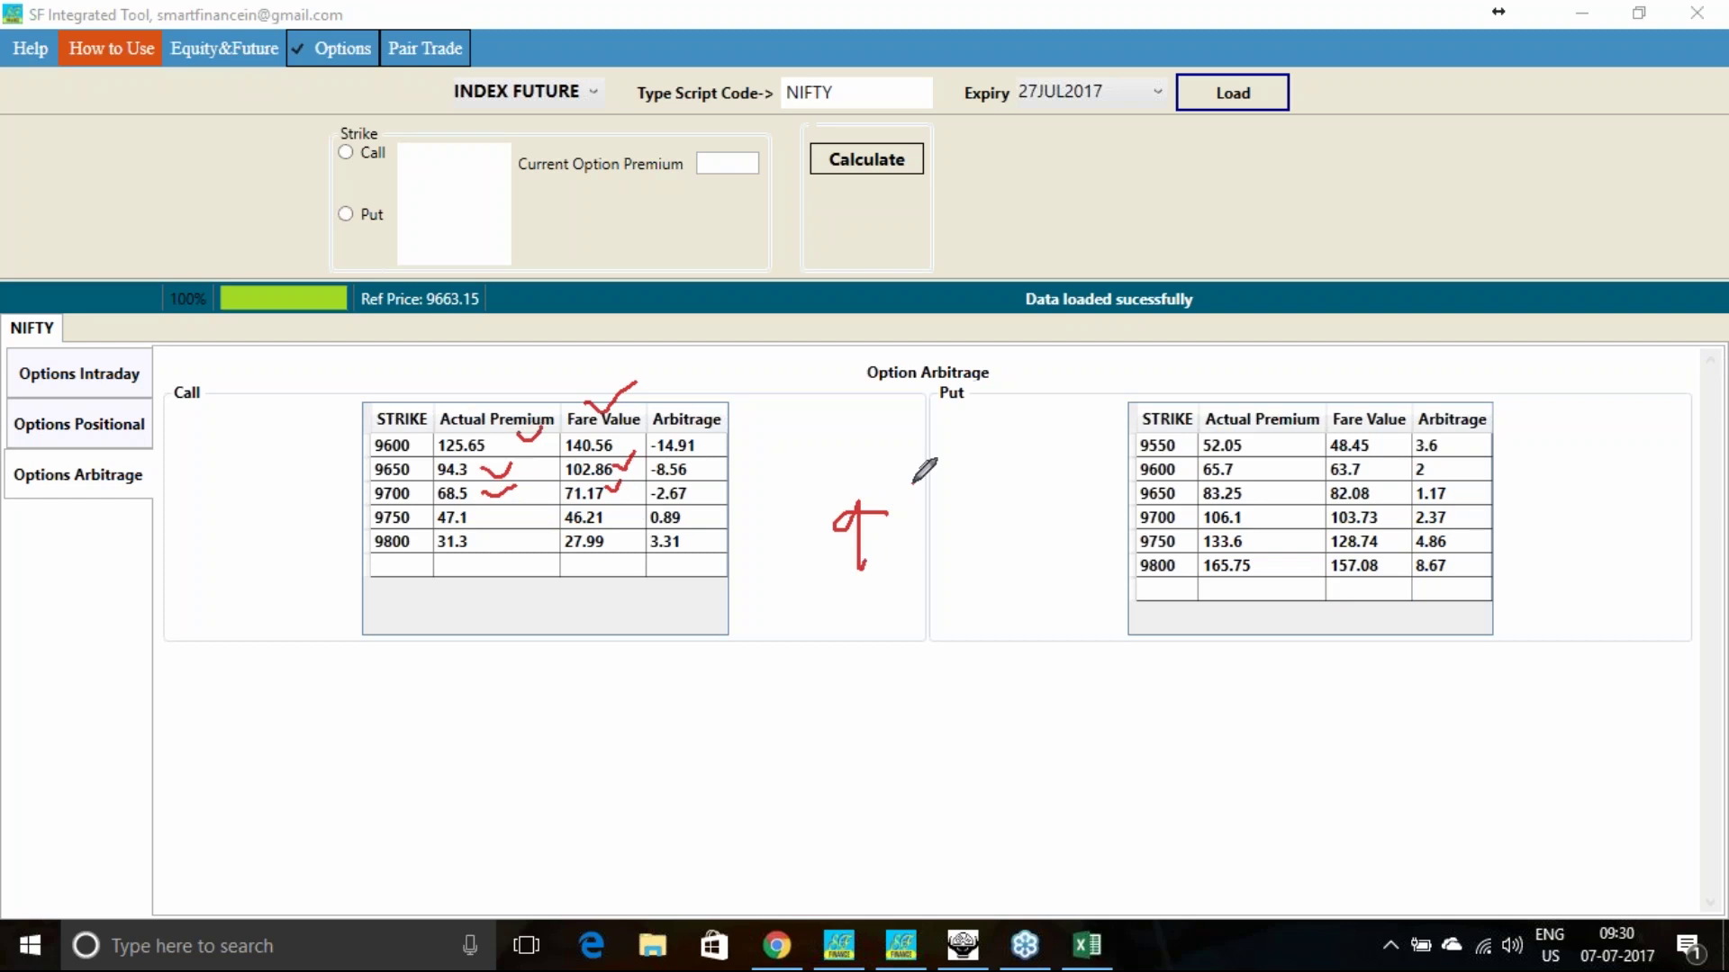
left_click_drag(912, 484, 918, 559)
left_click_drag(955, 483, 959, 558)
mouse_move(1007, 495)
left_mouse_down()
mouse_move(1030, 483)
mouse_move(1049, 541)
left_mouse_up()
left_click_drag(885, 609, 1020, 596)
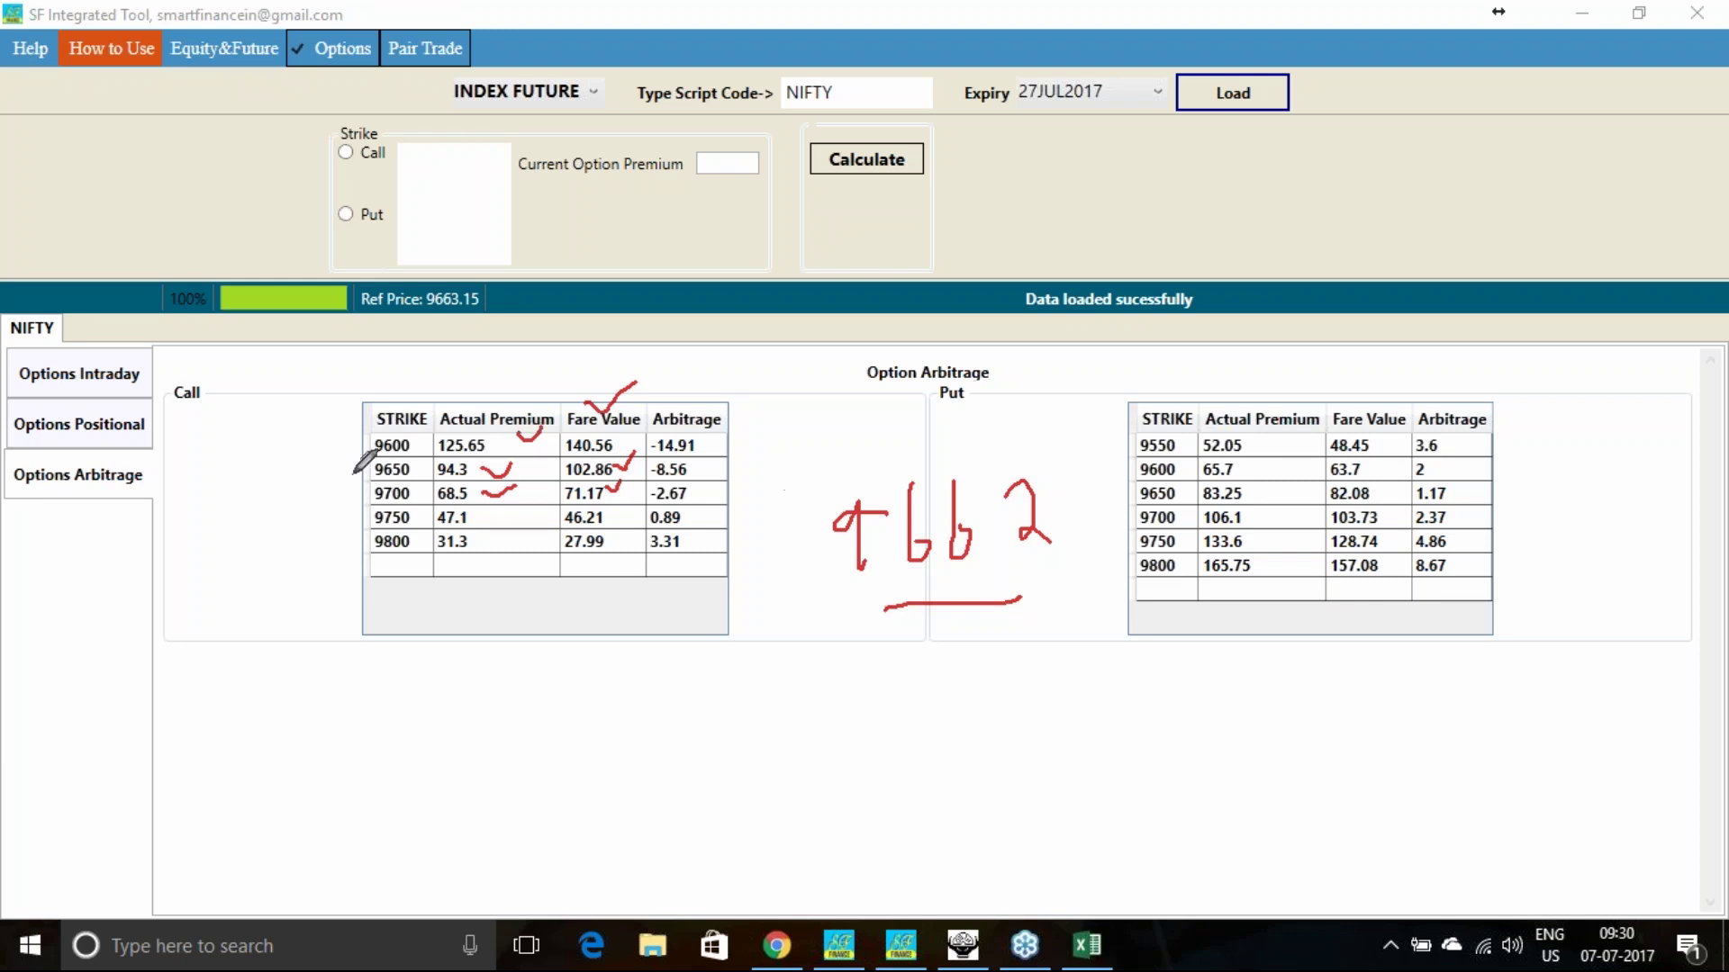
Mark the 9650 call with a circled B and the 9750 call with a circled S, and bracket their Arbitrage values.
mouse_move(361, 471)
left_mouse_down()
mouse_move(251, 470)
mouse_move(216, 495)
mouse_move(227, 470)
left_mouse_up()
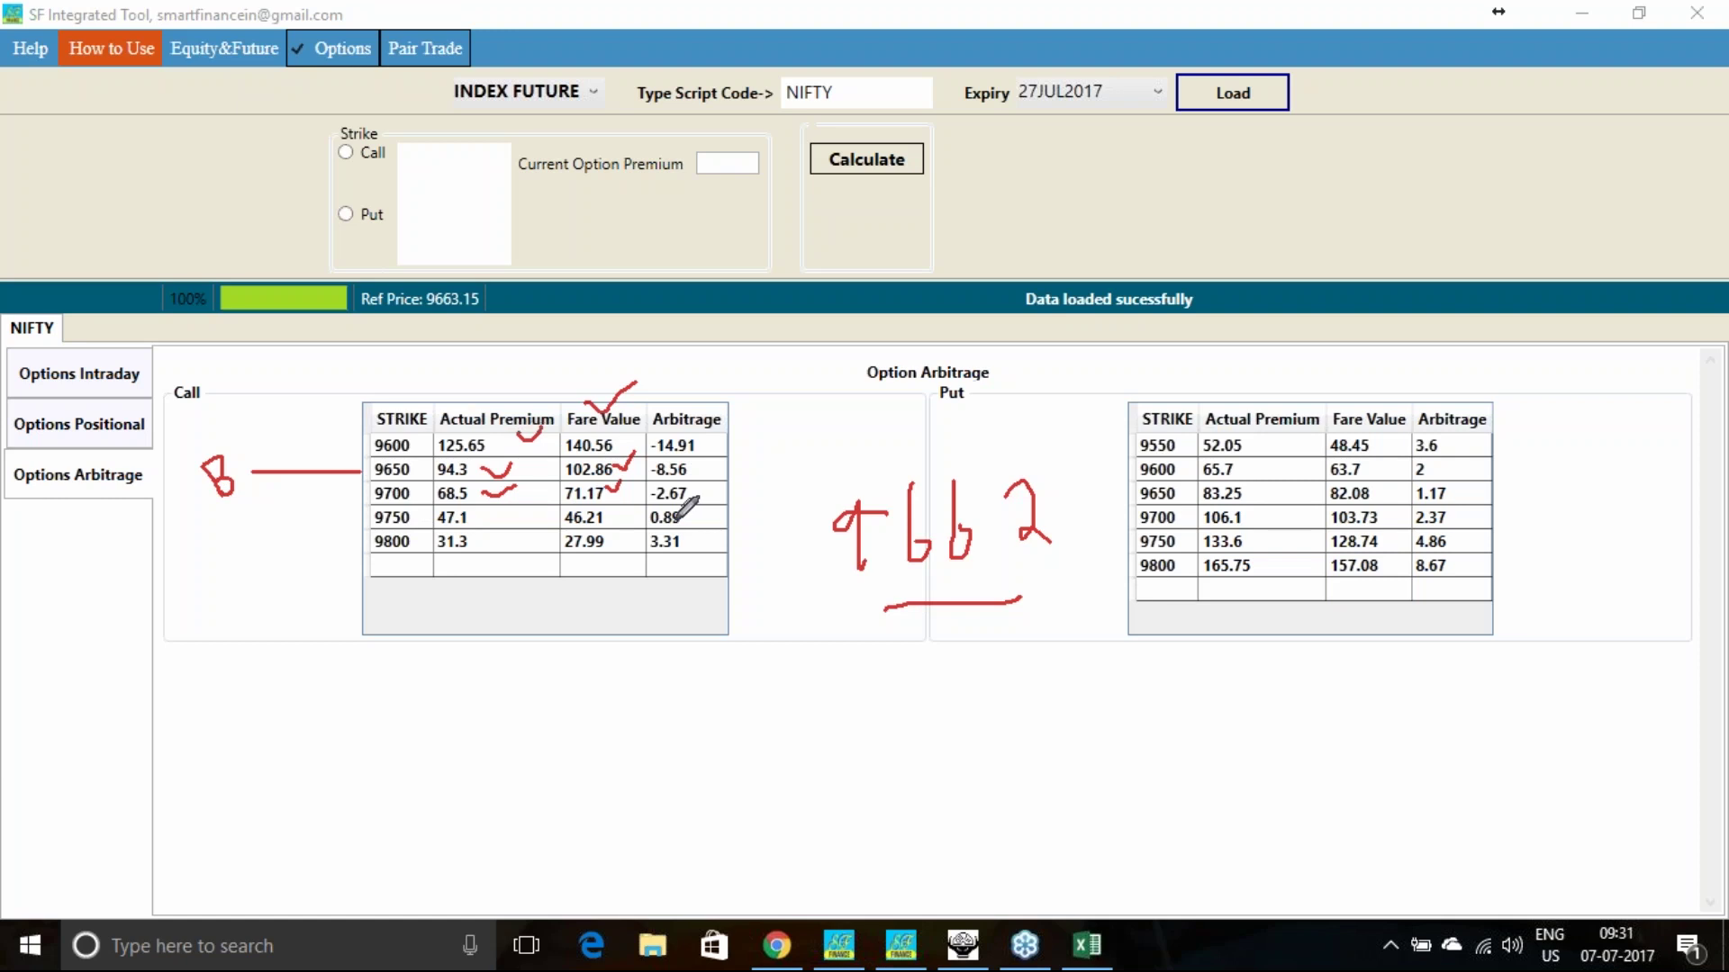
left_click_drag(289, 523, 355, 519)
left_click_drag(246, 521, 225, 562)
mouse_move(230, 513)
left_mouse_down()
mouse_move(270, 540)
mouse_move(200, 463)
mouse_move(261, 455)
mouse_move(241, 495)
left_mouse_up()
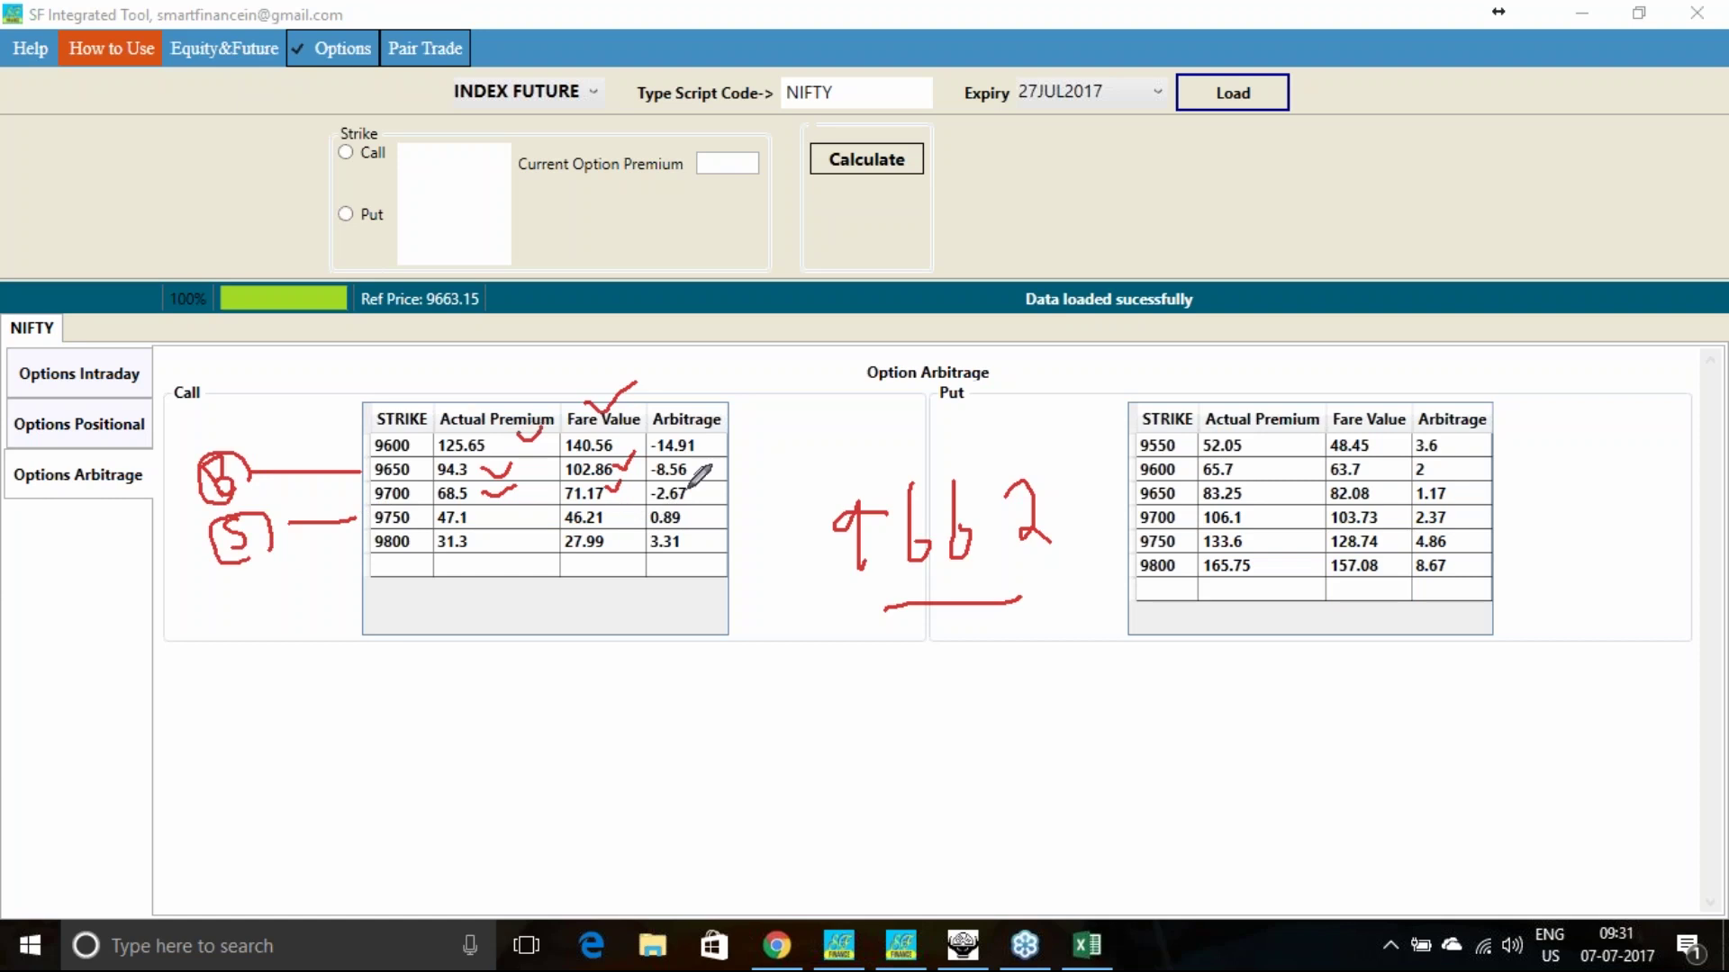
mouse_move(689, 468)
left_mouse_down()
mouse_move(712, 480)
mouse_move(686, 521)
left_mouse_up()
Handwrite 9 × 75, 750 and 9636 below the tables, circling 9 × 75 and 9636.
mouse_move(486, 695)
left_mouse_down()
mouse_move(491, 724)
mouse_move(502, 694)
mouse_move(581, 671)
mouse_move(585, 709)
mouse_move(605, 682)
mouse_move(645, 686)
mouse_move(643, 658)
mouse_move(621, 660)
left_mouse_up()
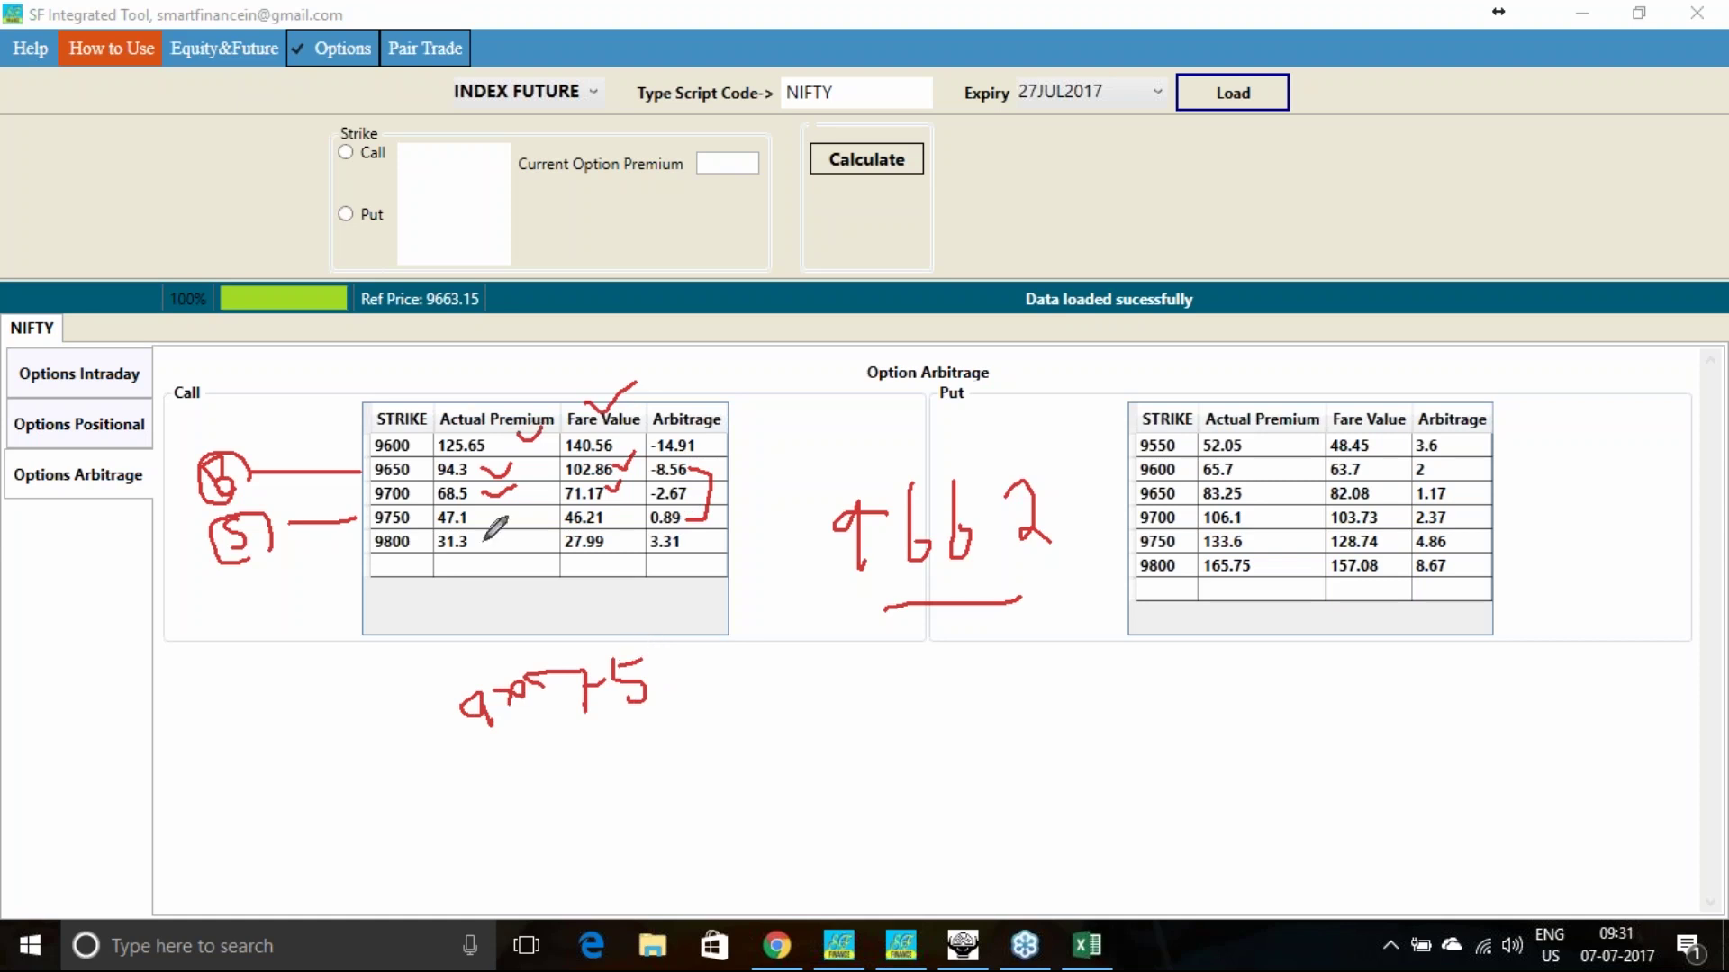
mouse_move(882, 644)
left_mouse_down()
mouse_move(866, 648)
mouse_move(891, 700)
mouse_move(1000, 650)
mouse_move(1010, 686)
mouse_move(989, 697)
left_mouse_up()
mouse_move(1031, 638)
left_mouse_down()
mouse_move(1048, 677)
mouse_move(1034, 674)
left_mouse_up()
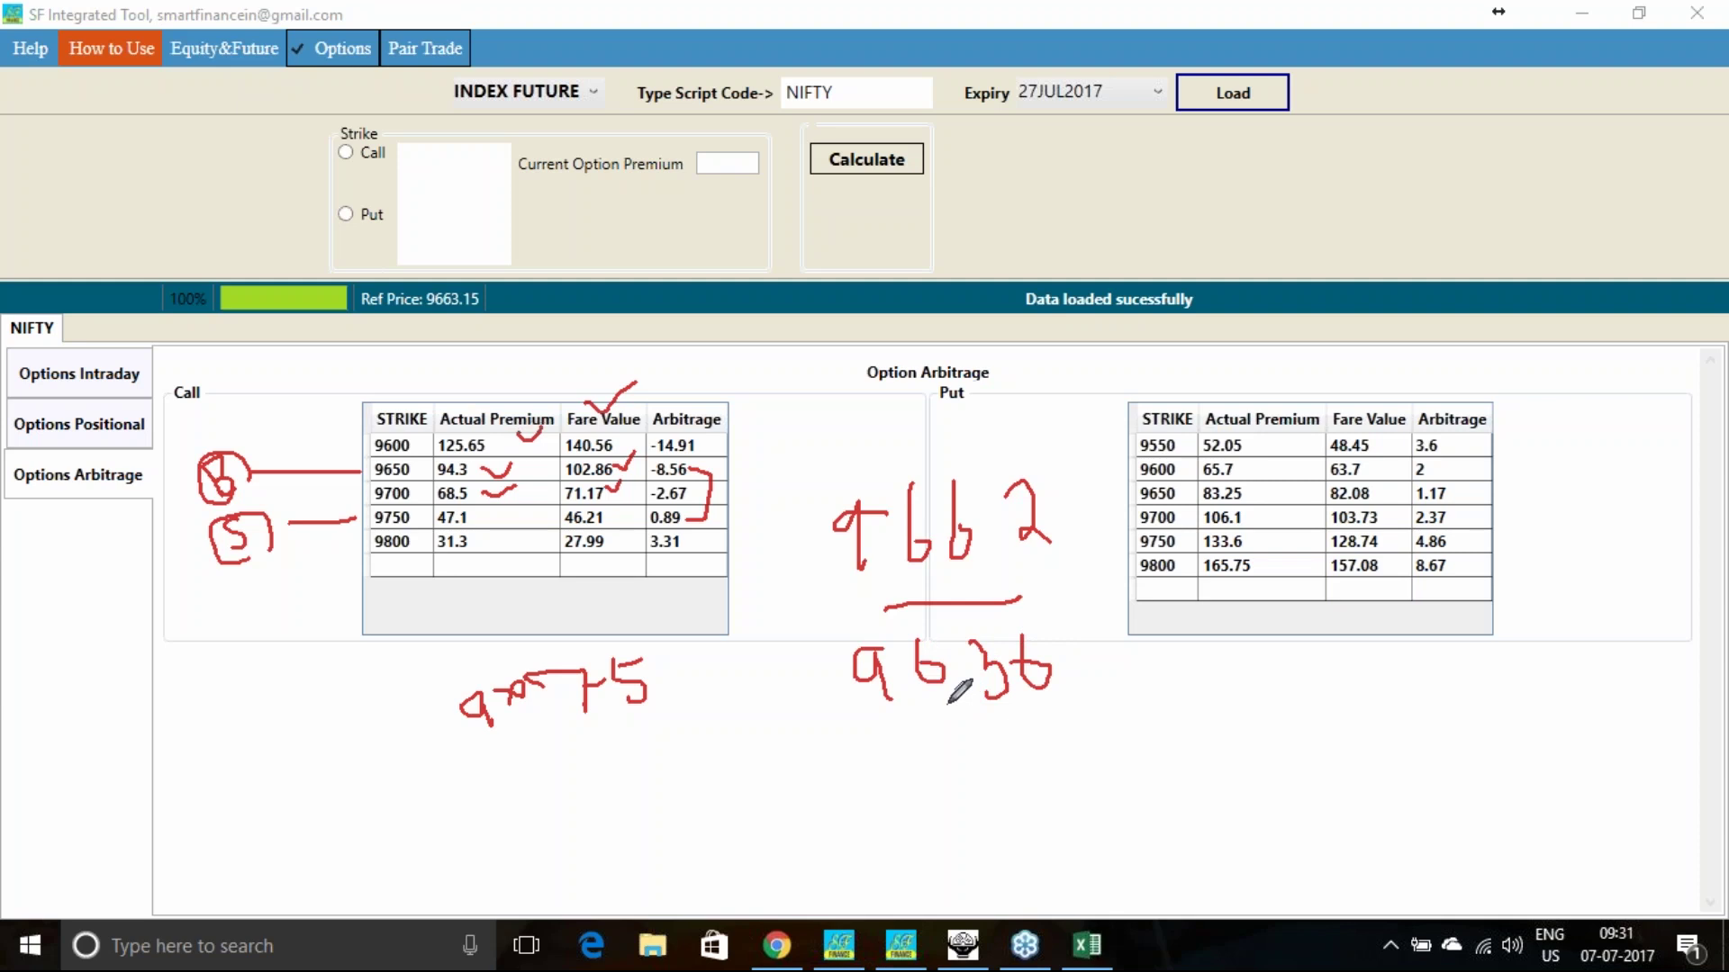
mouse_move(496, 758)
left_mouse_down()
mouse_move(649, 733)
mouse_move(477, 631)
mouse_move(503, 755)
left_mouse_up()
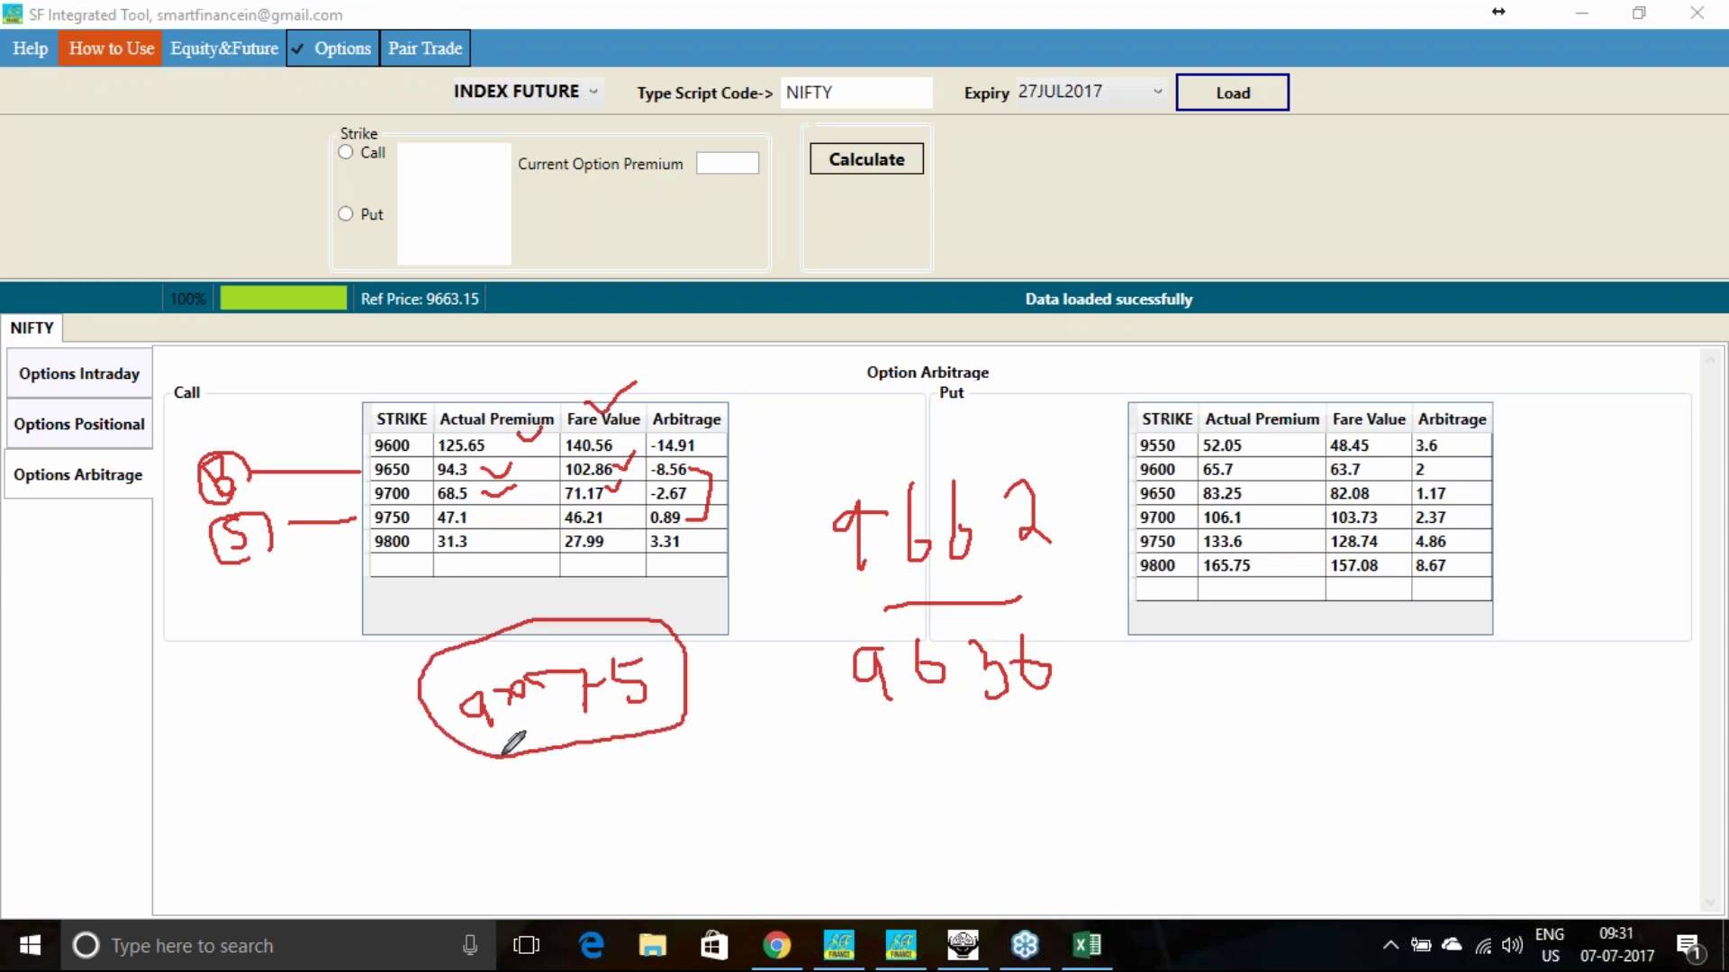
mouse_move(598, 788)
left_mouse_down()
mouse_move(630, 764)
mouse_move(642, 812)
mouse_move(658, 778)
mouse_move(674, 792)
mouse_move(711, 745)
left_mouse_up()
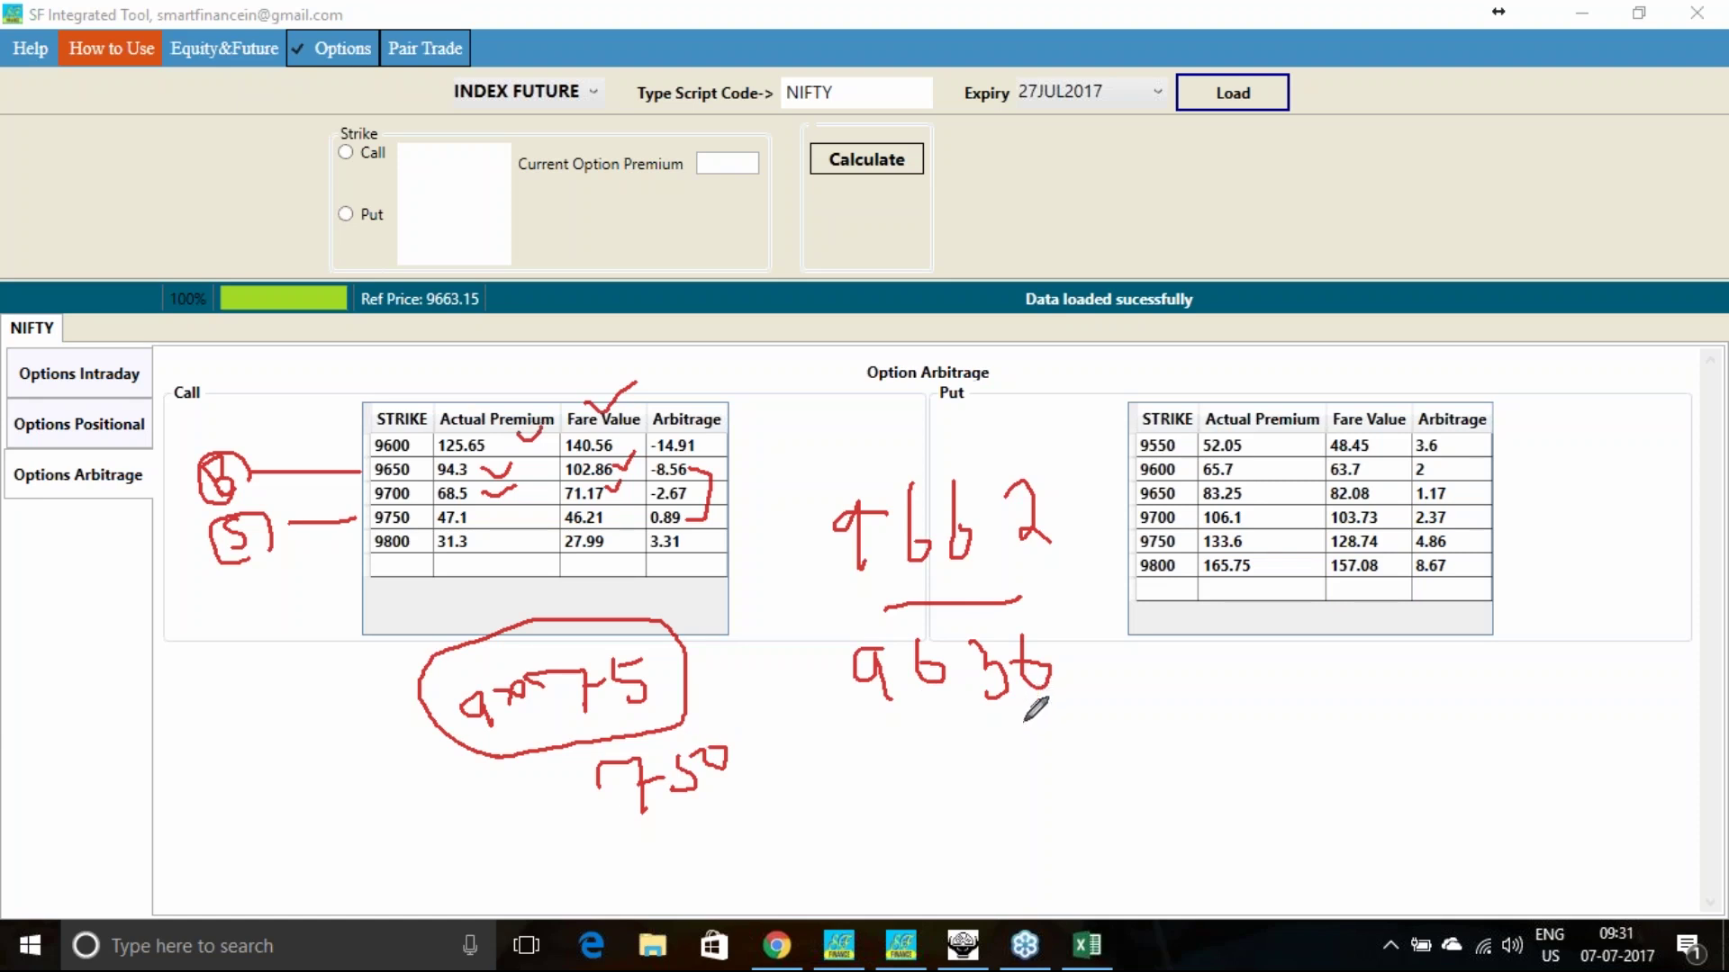
mouse_move(1027, 718)
left_mouse_down()
mouse_move(842, 667)
mouse_move(1017, 619)
mouse_move(1080, 653)
mouse_move(1055, 695)
left_mouse_up()
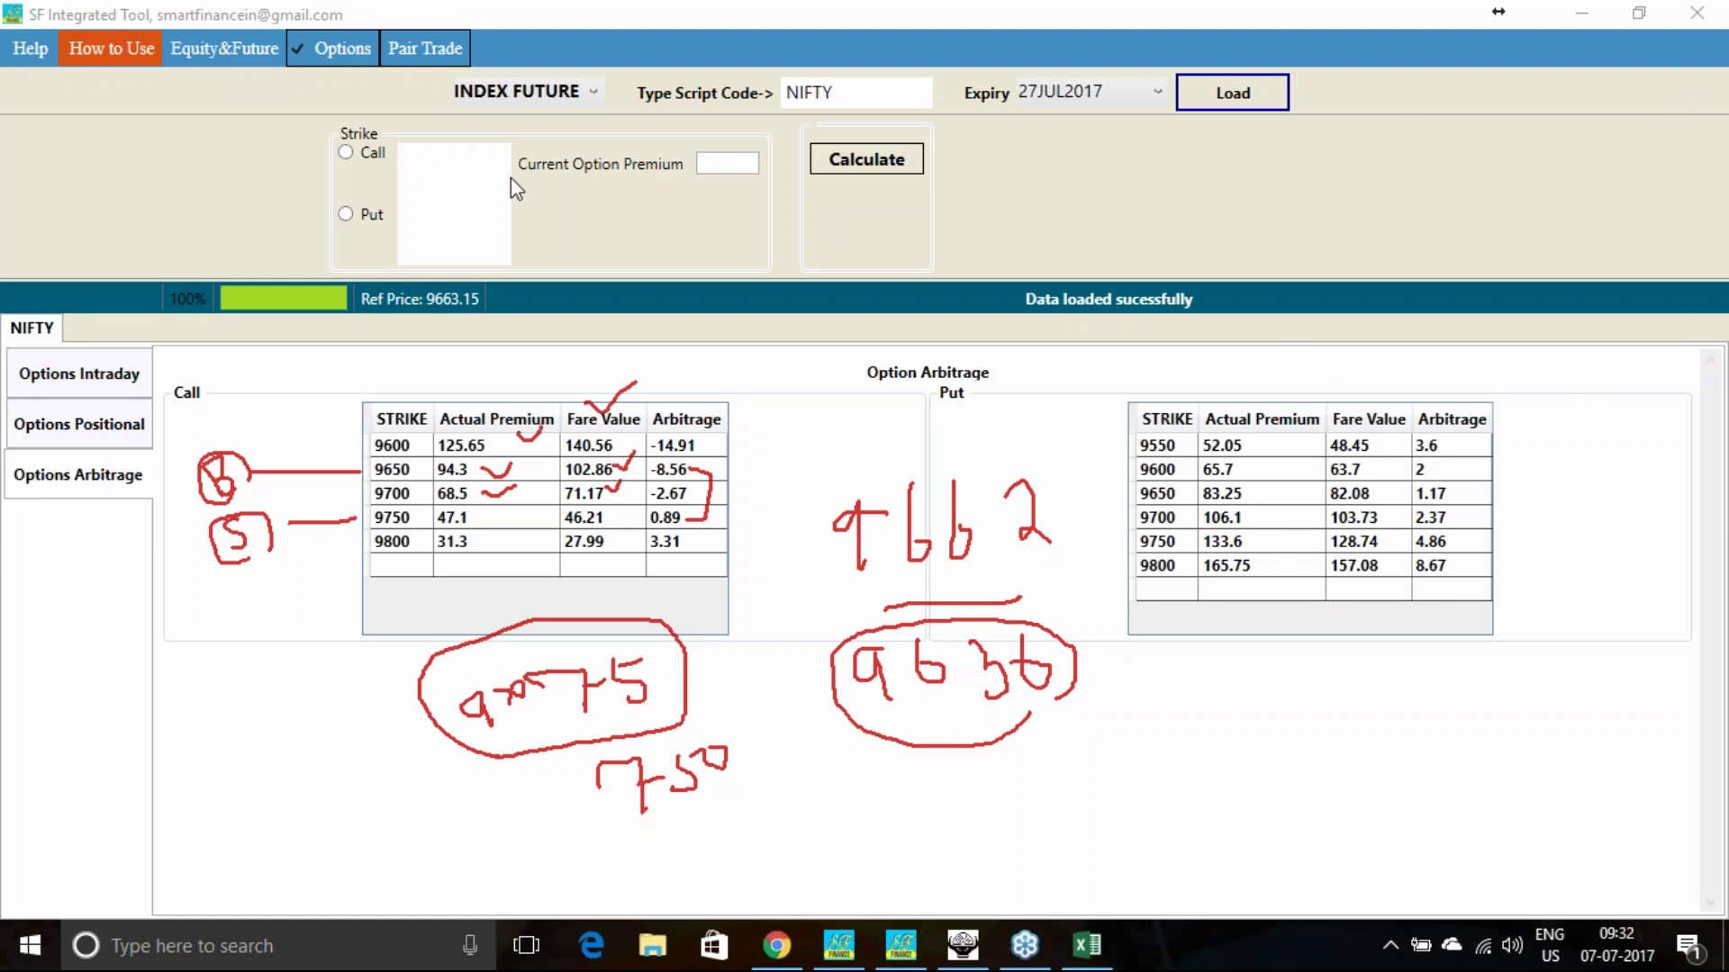
Load the BANKNIFTY index future with the 27JUL2017 expiry and show its Options Arbitrage tables.
double_click(811, 94)
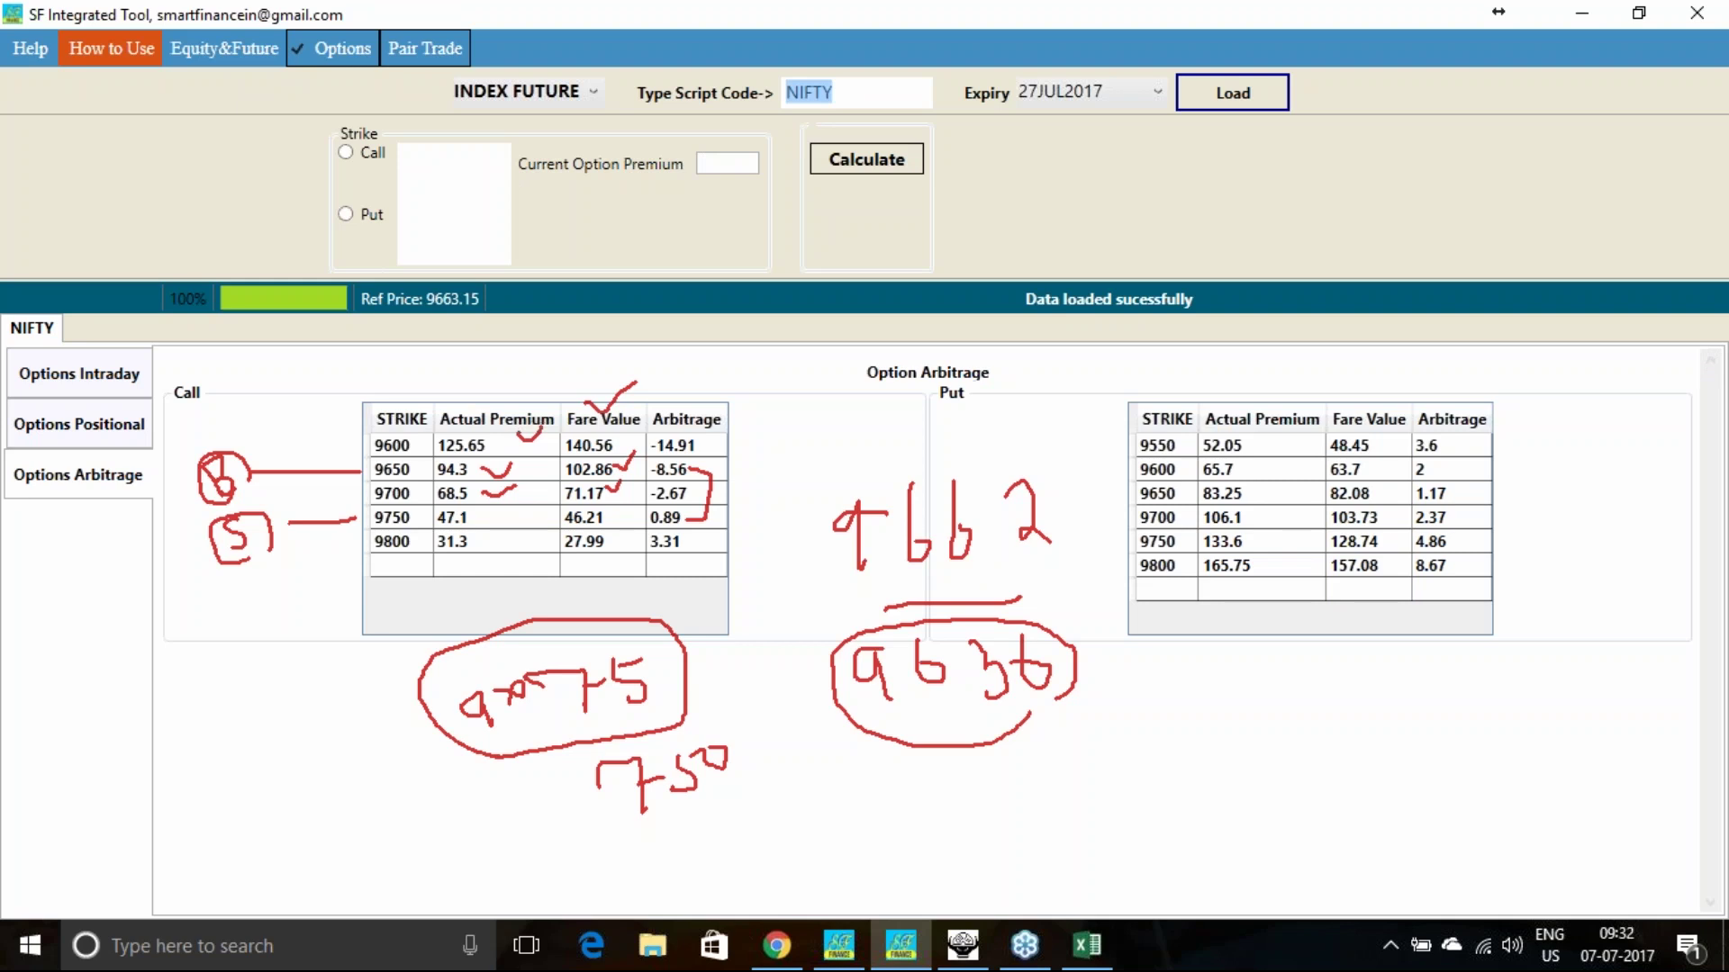
type("bank")
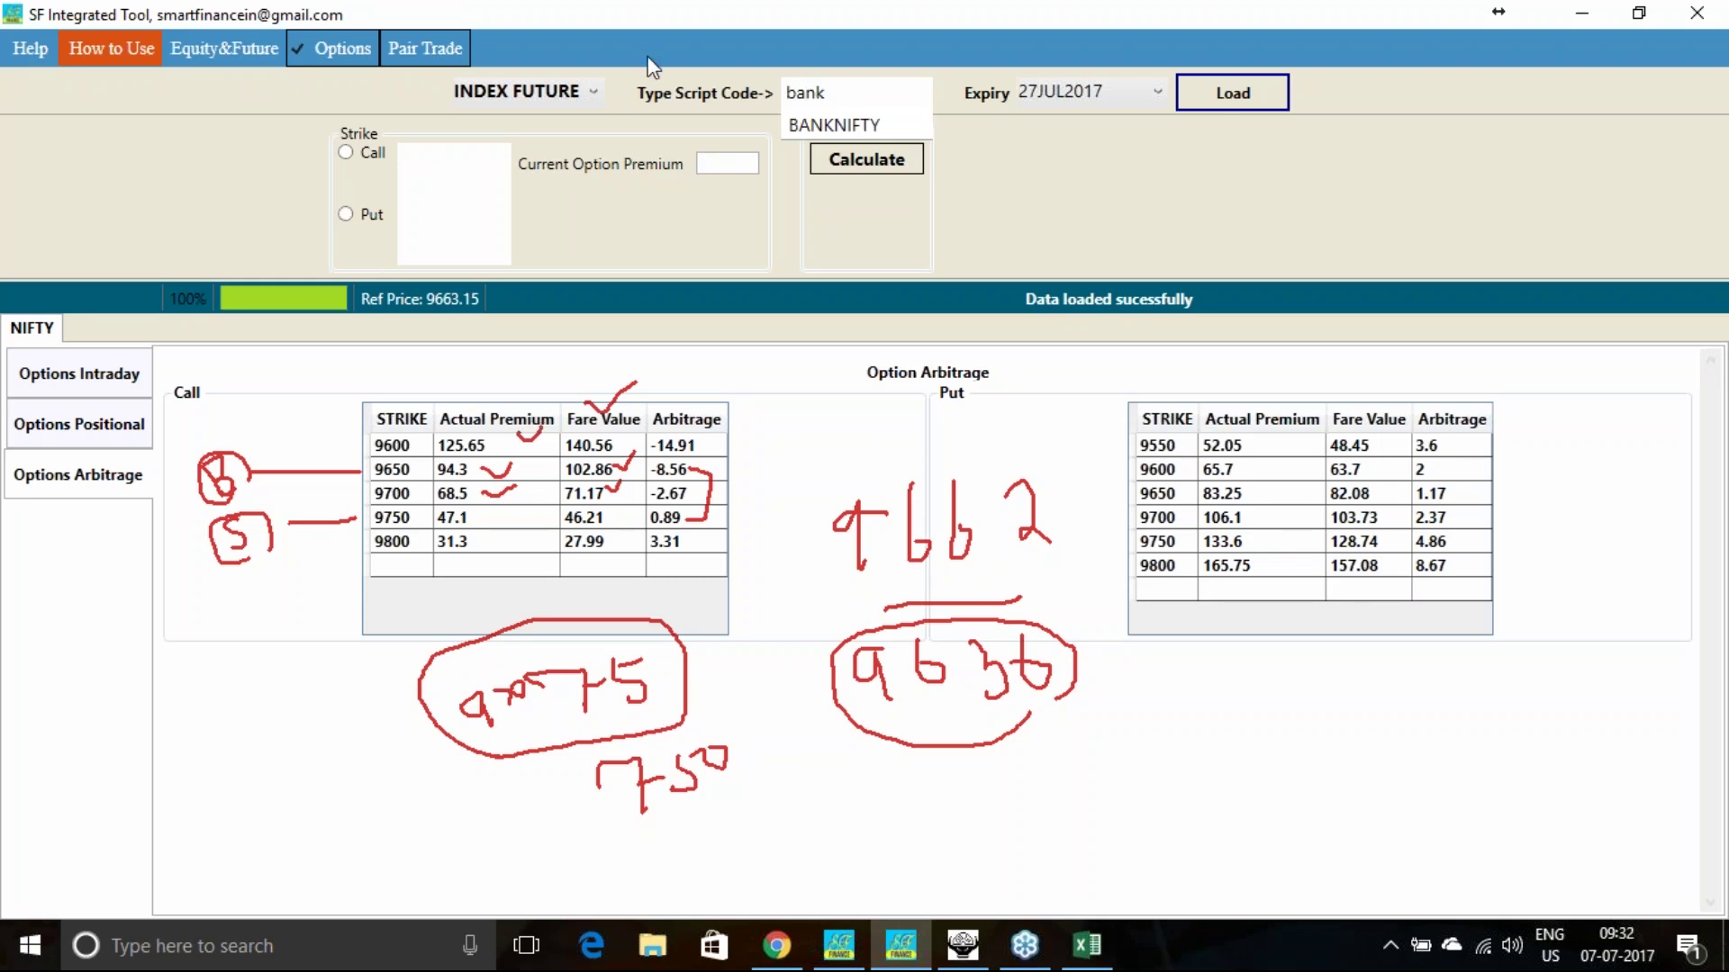
left_click(794, 126)
left_click(1211, 106)
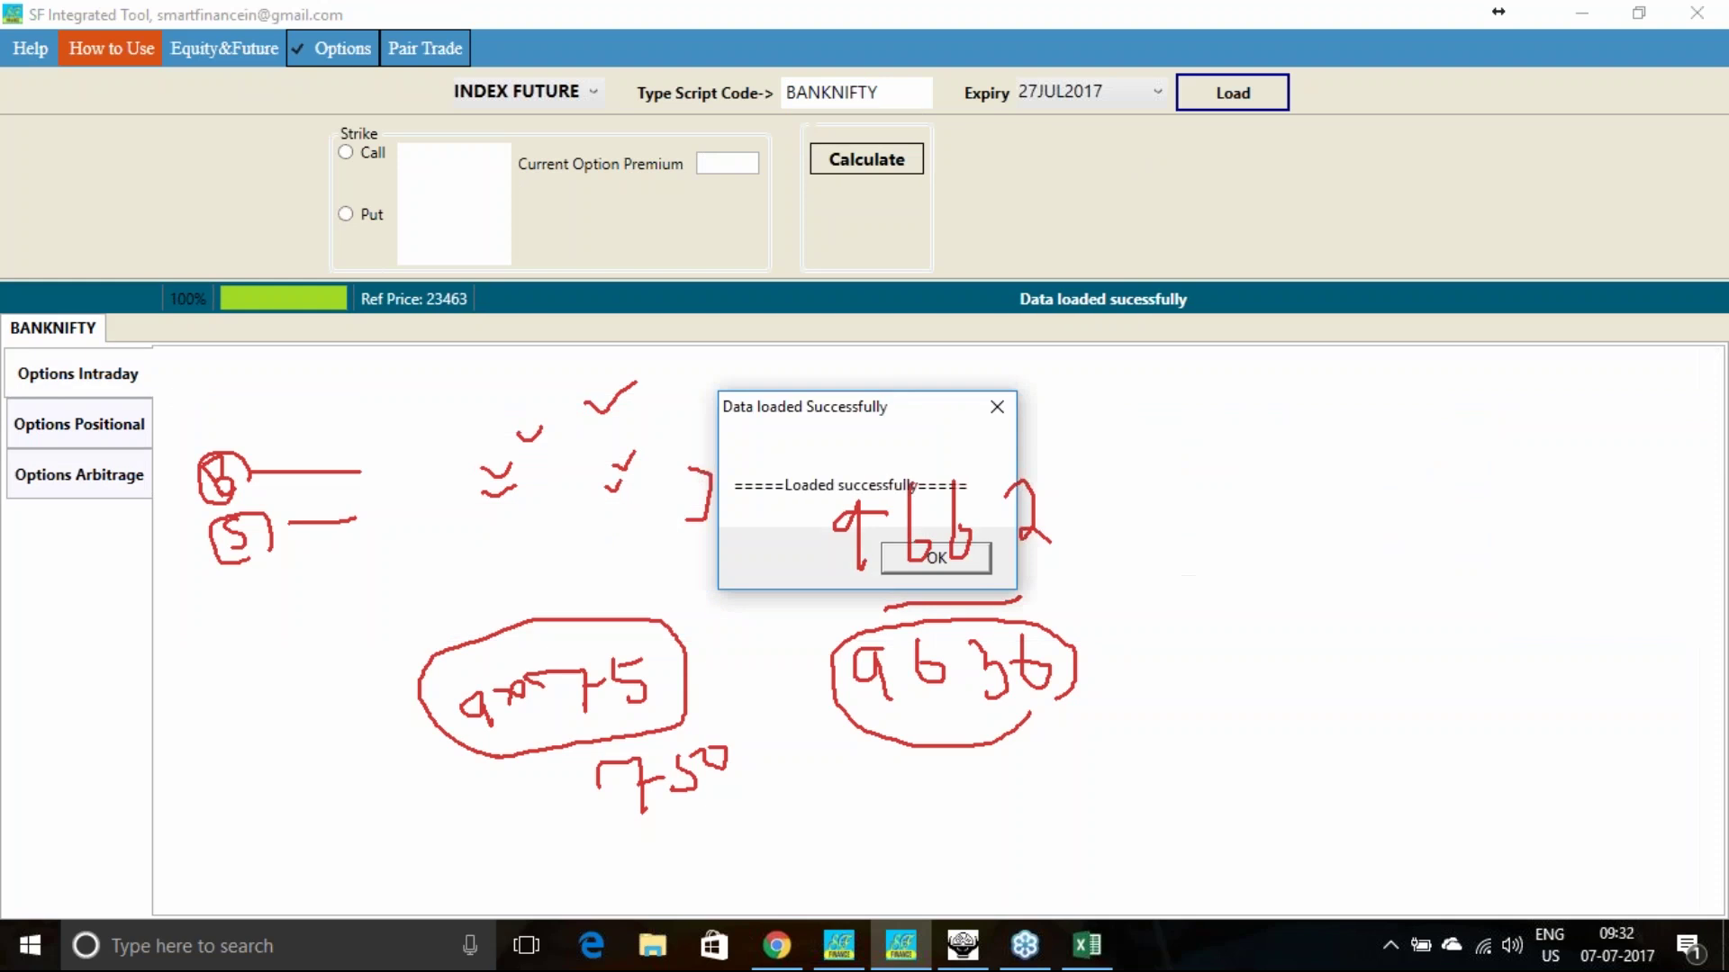
left_click(969, 559)
left_click(94, 491)
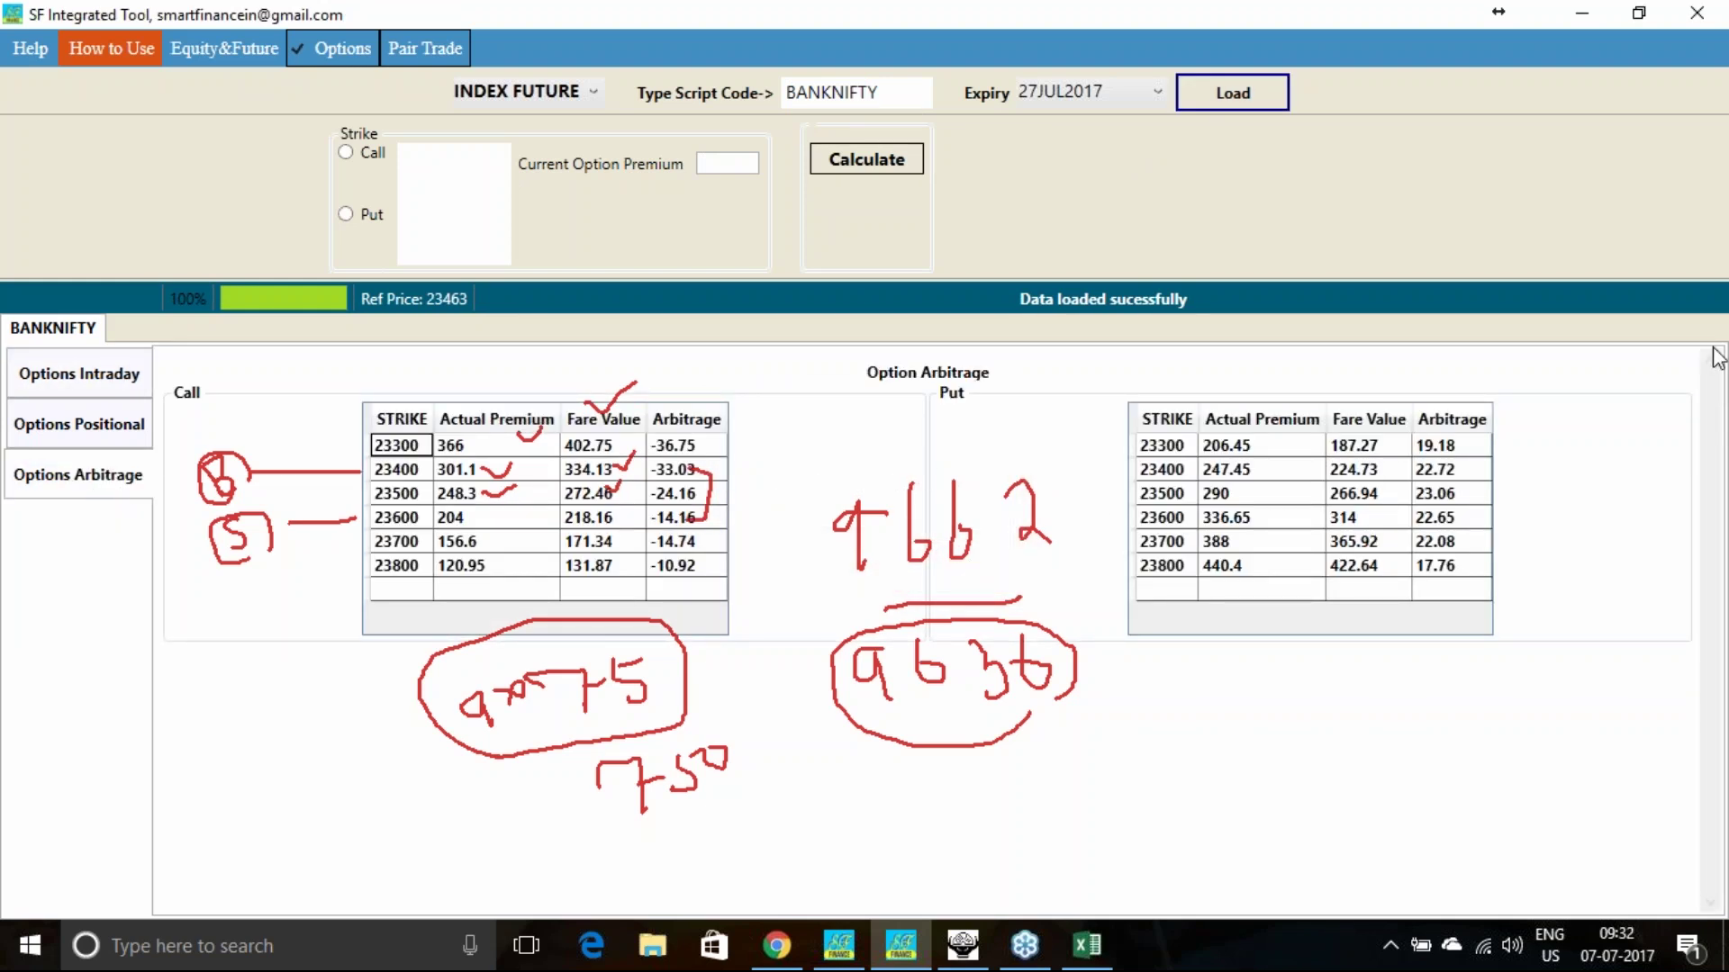
Leave the BANKNIFTY arbitrage tables and look over the Nifty option chain on the NSE site in Chrome.
left_click(1605, 495)
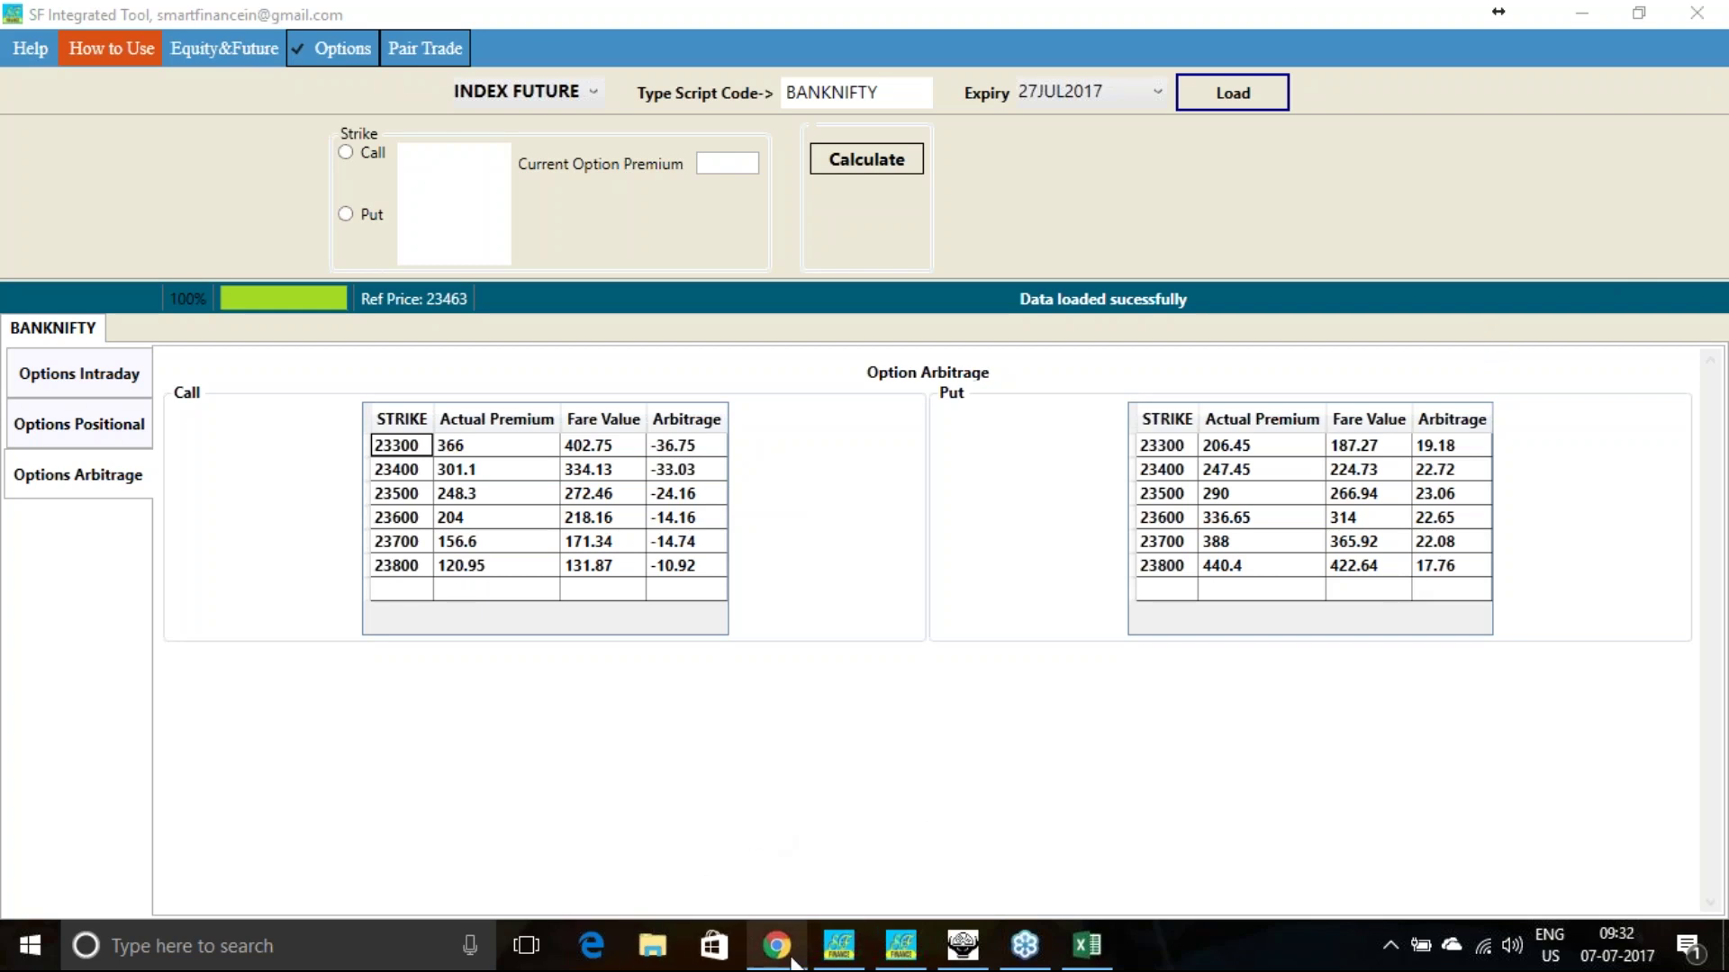
mouse_move(792, 961)
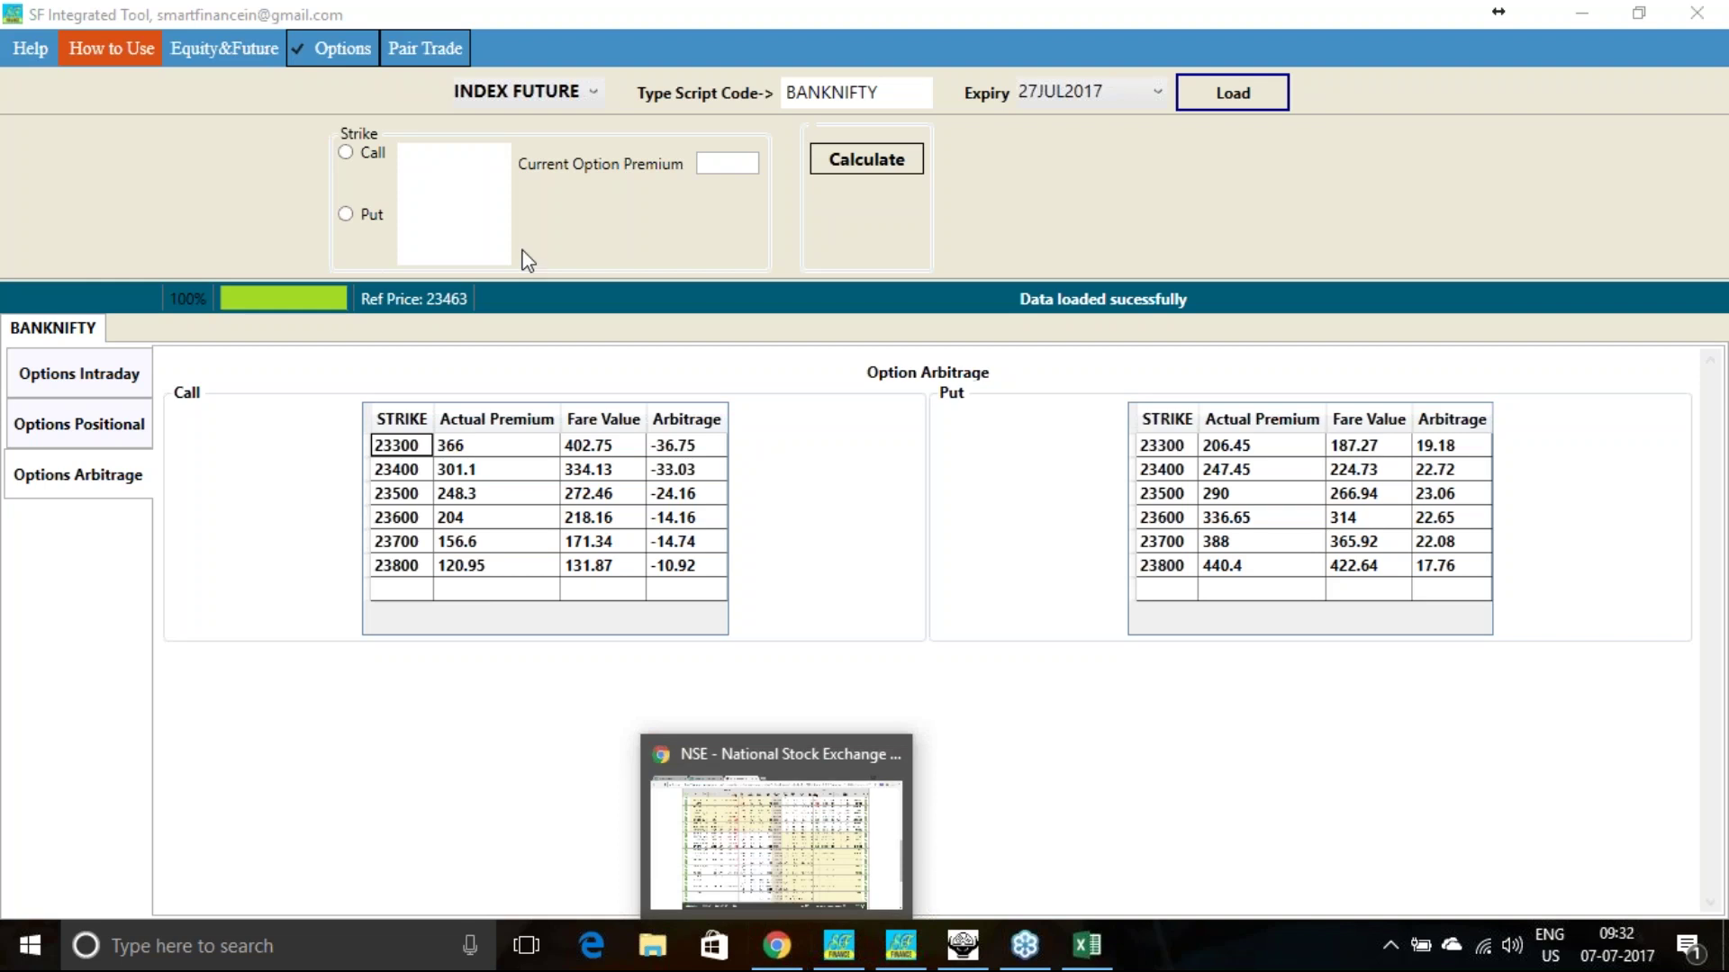
left_click(792, 960)
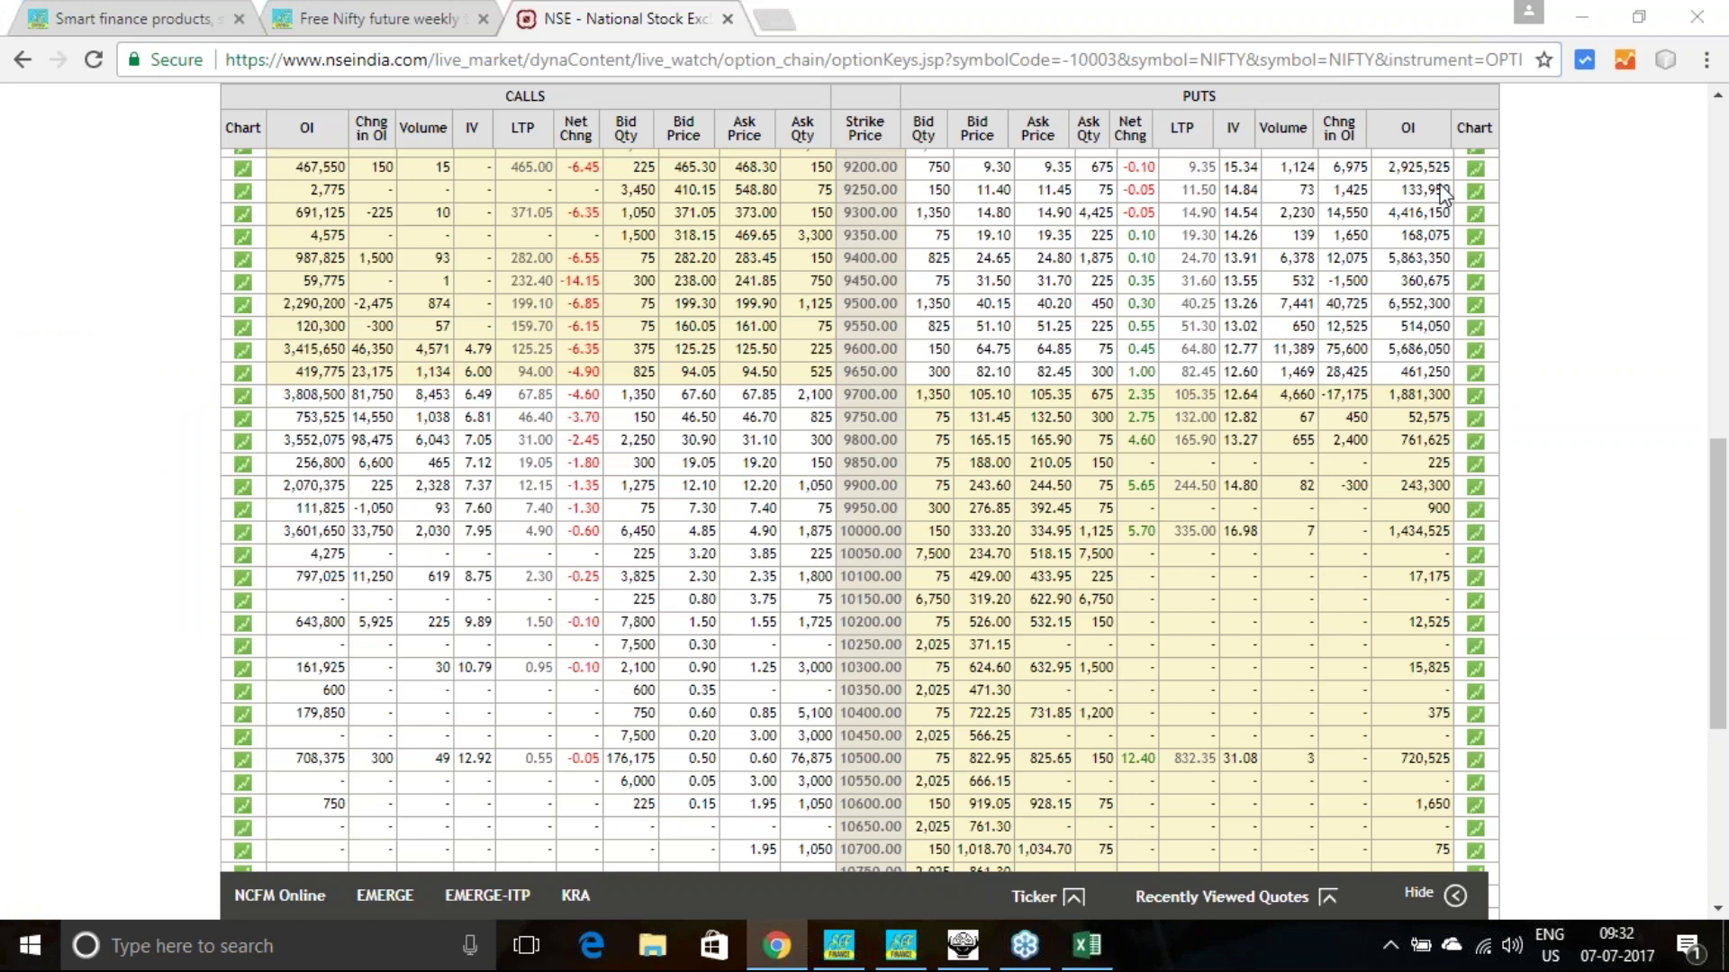
In SF 1SD, load the AUROPHARMA stock future with the 27JUL2017 expiry and calculate its intraday 1SD trend.
key("alt+Tab")
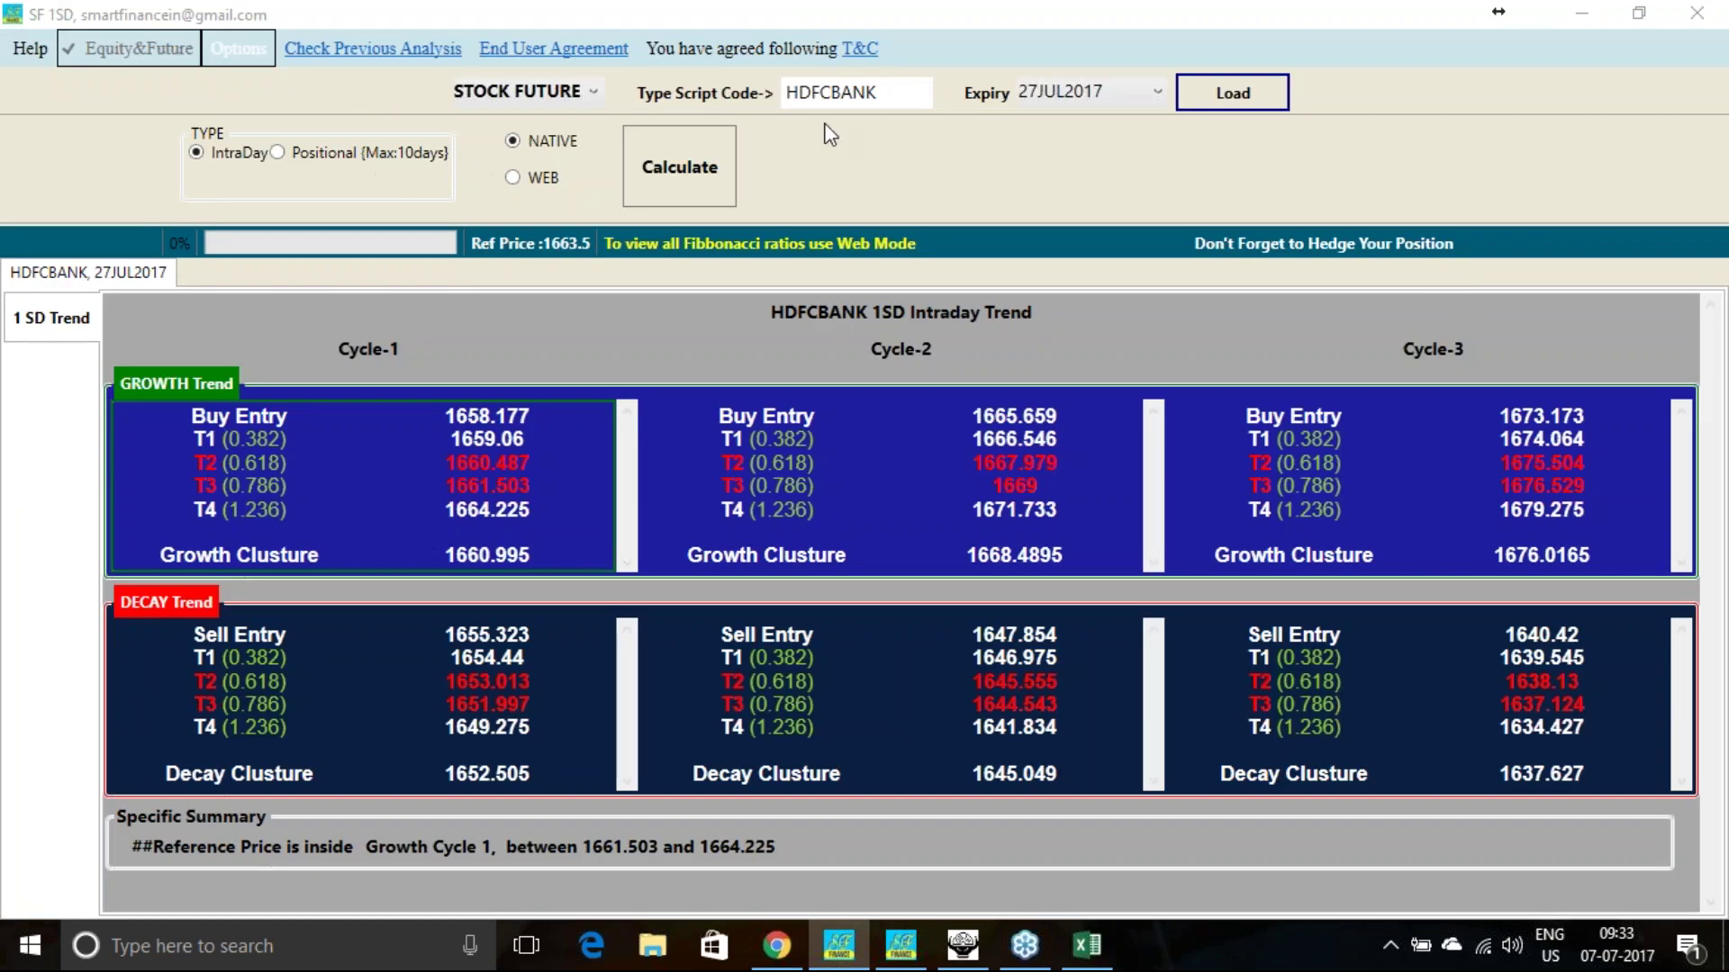
left_click(699, 97)
type("AUROPHARMA")
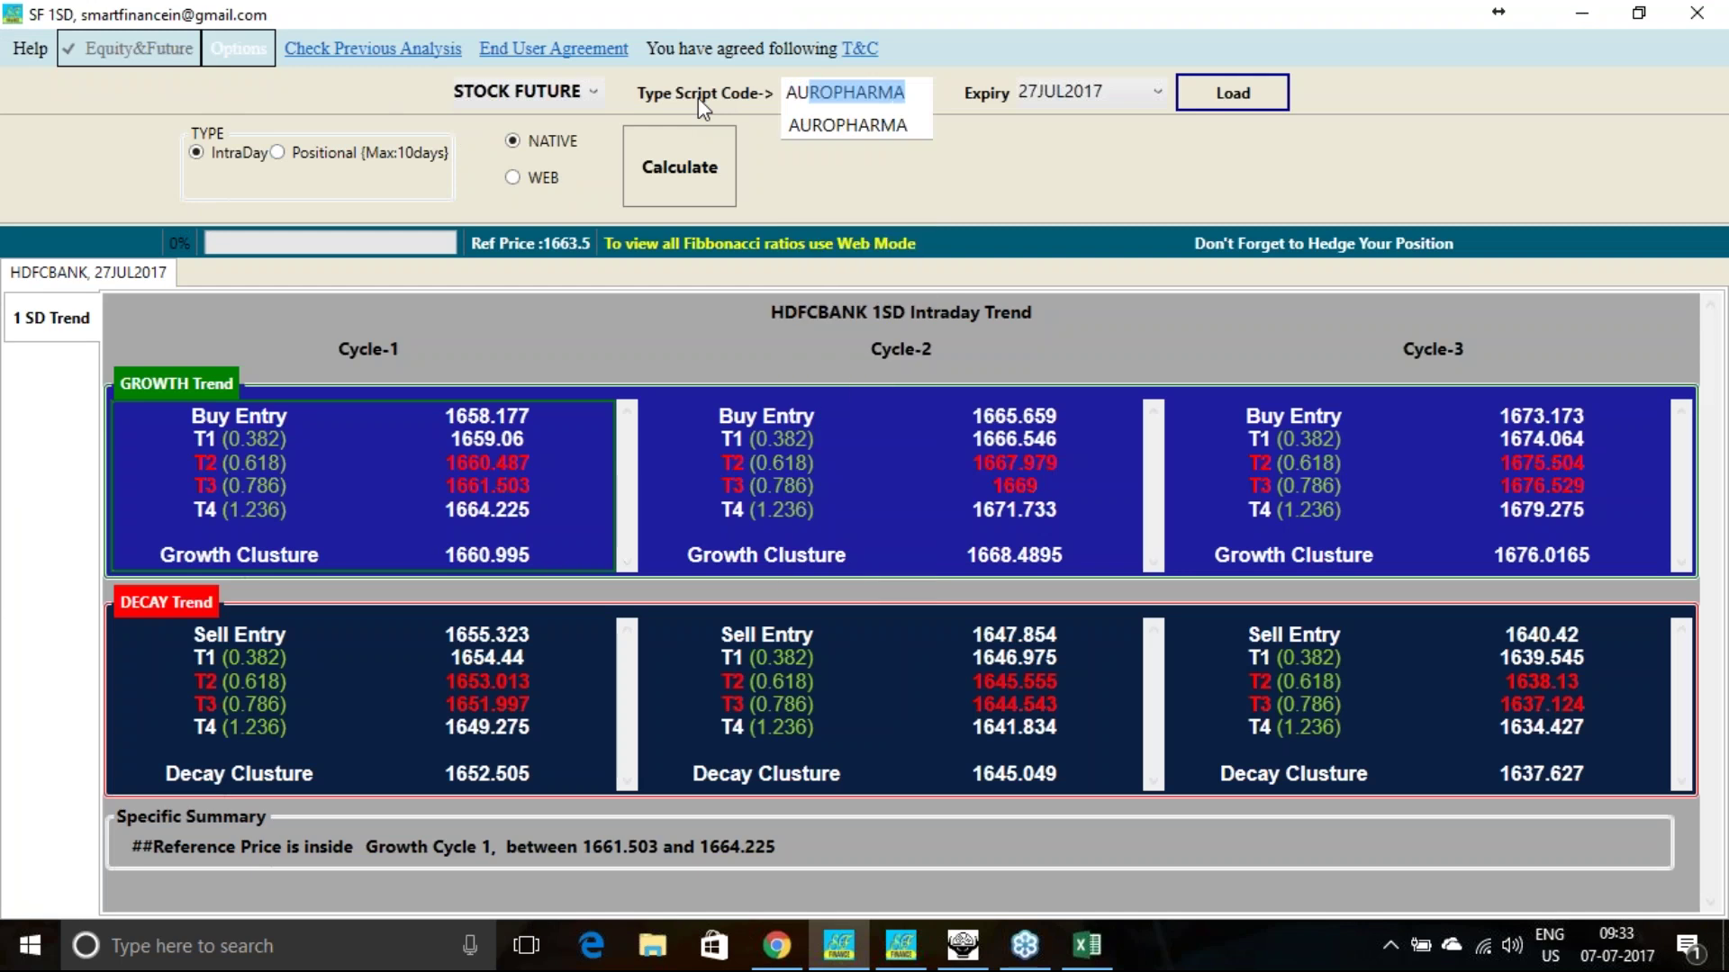
left_click(846, 124)
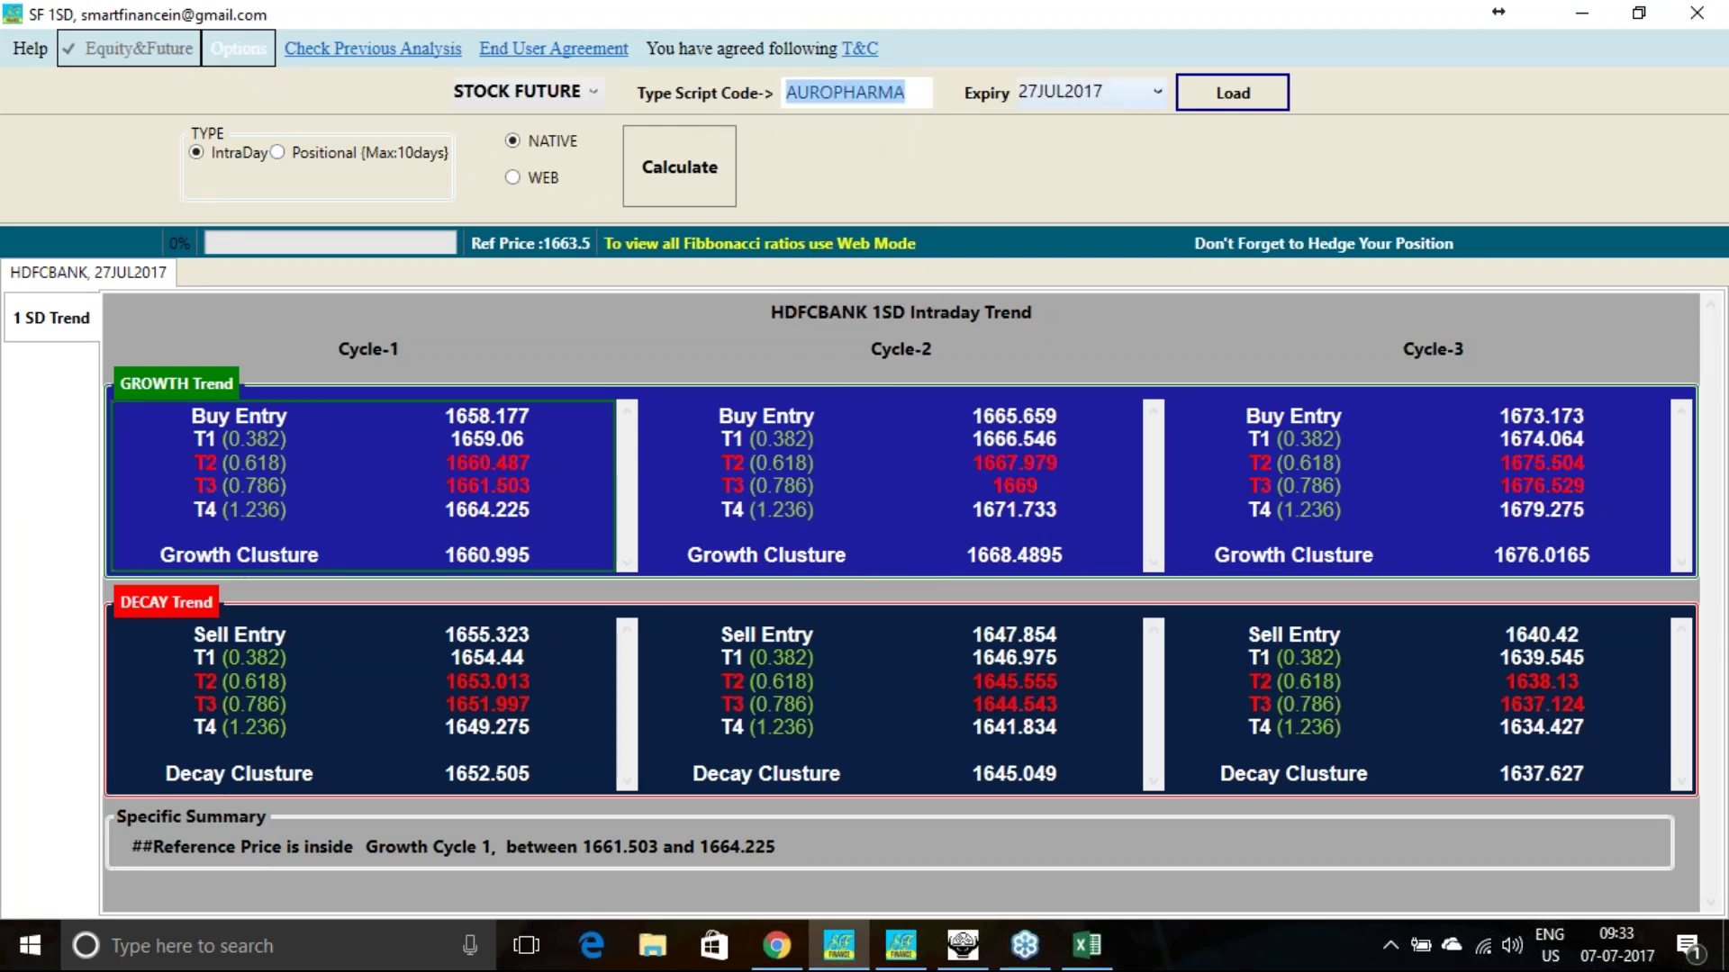
left_click(1224, 106)
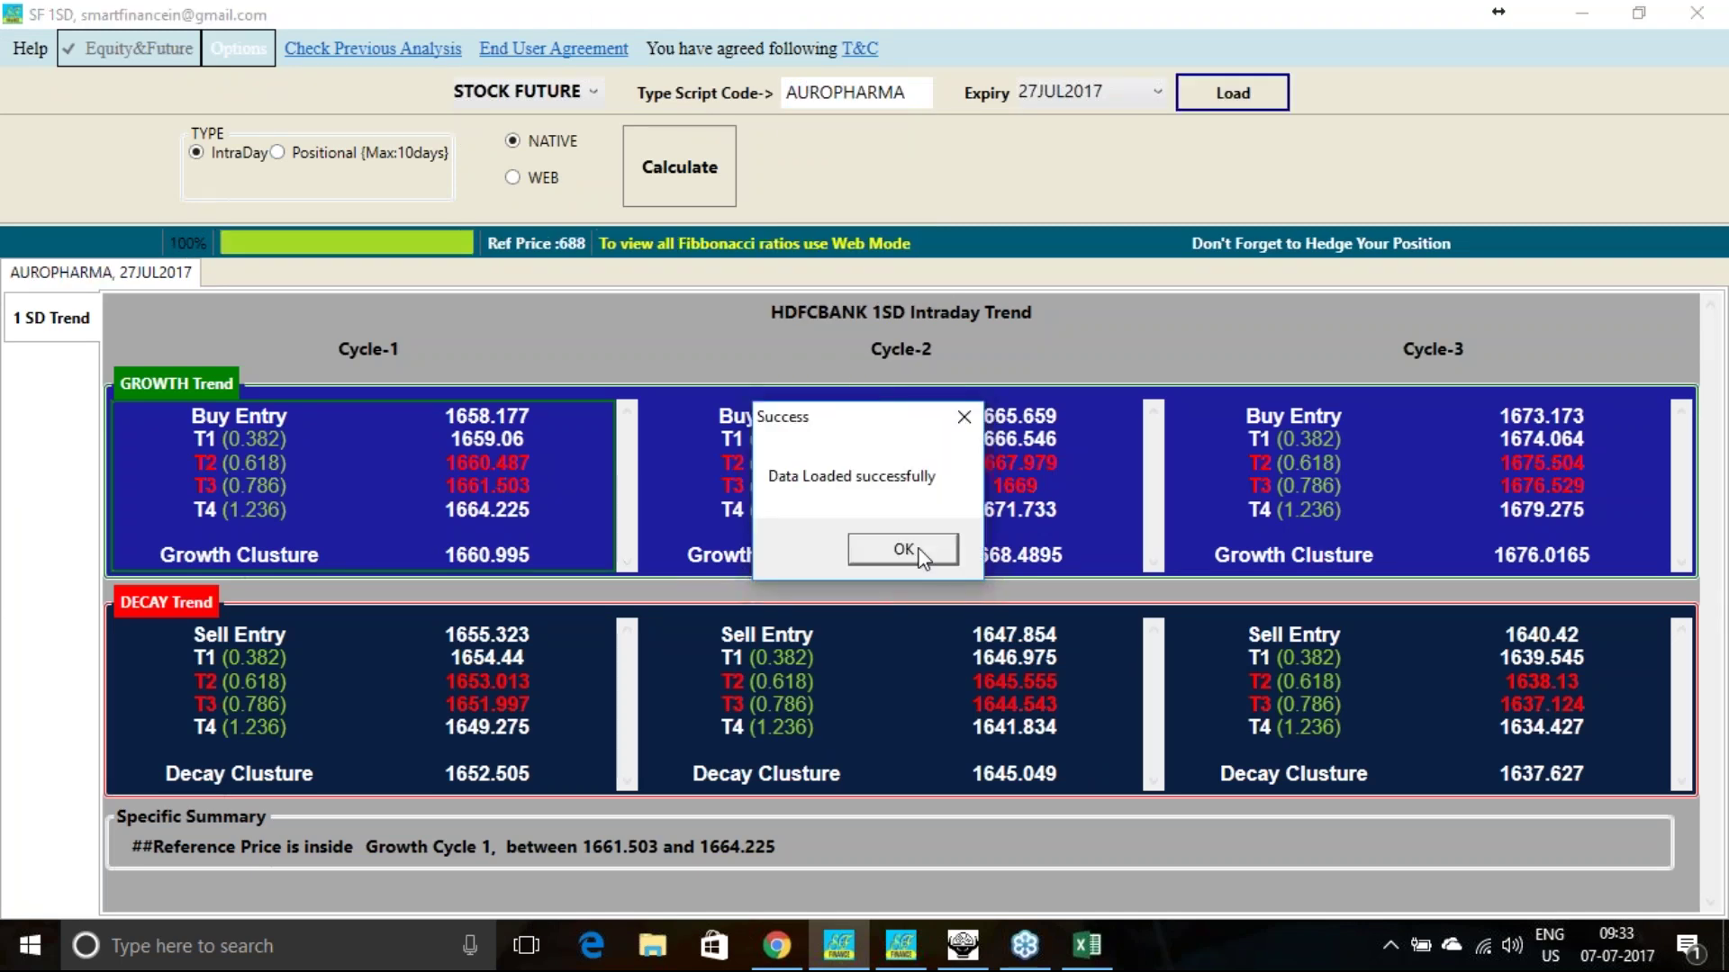
left_click(907, 546)
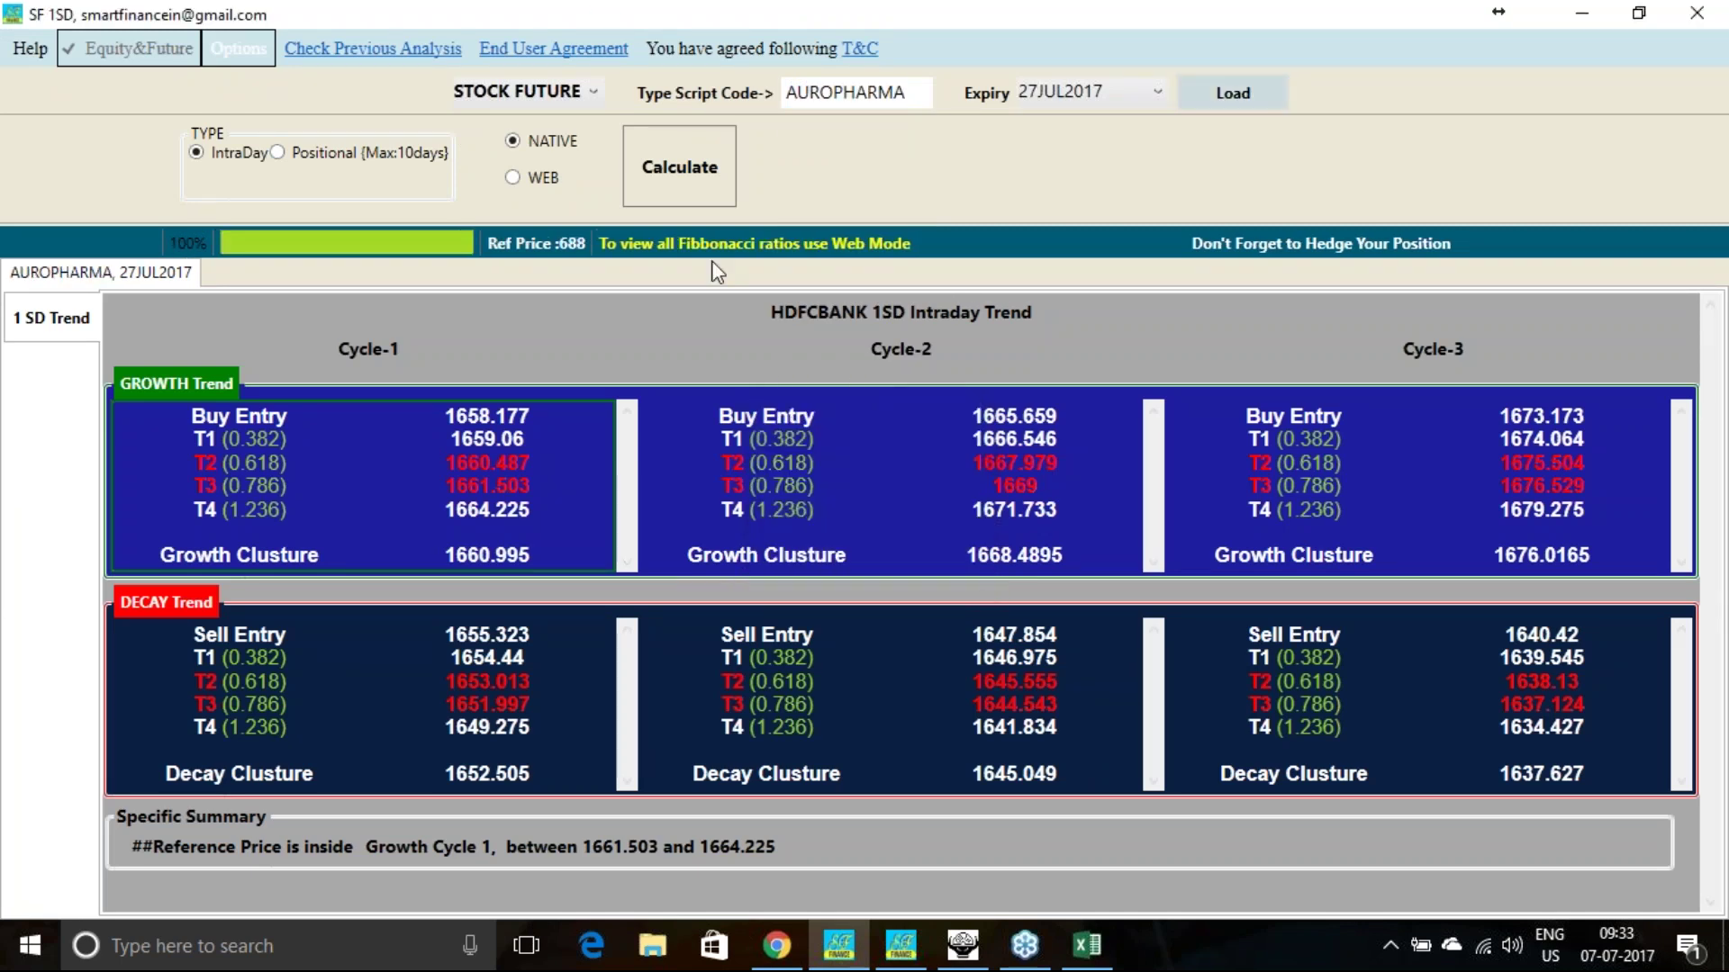
left_click(682, 176)
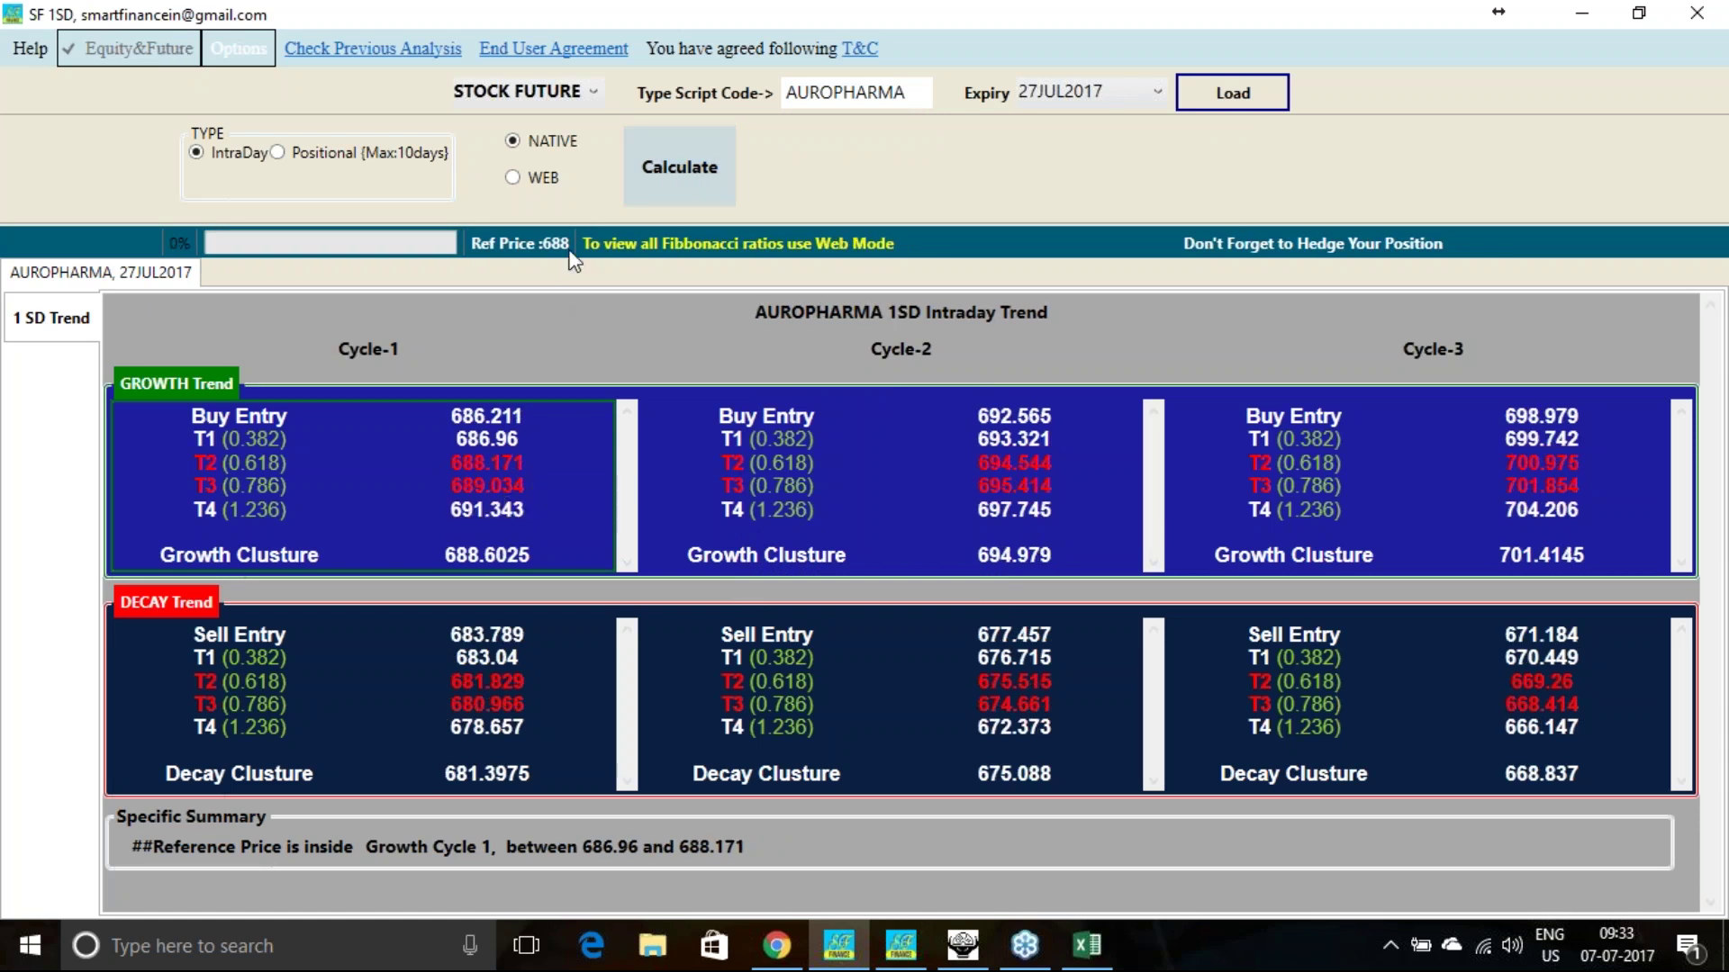
mouse_move(527, 486)
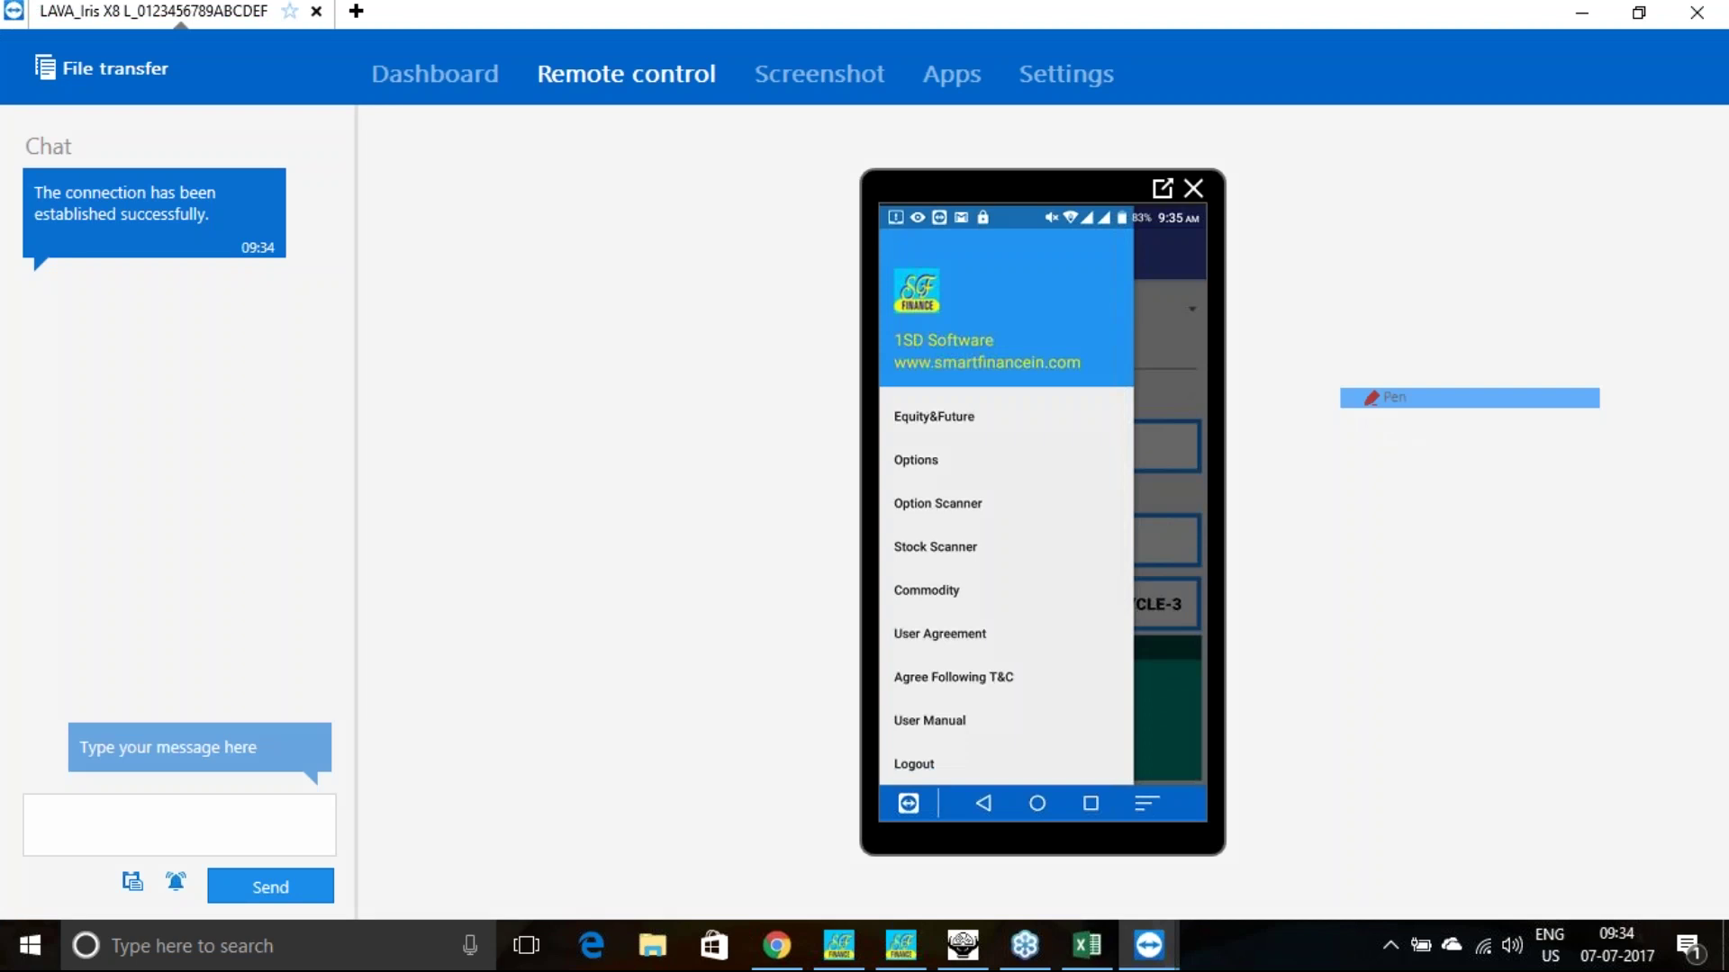
Tick Option Scanner and Stock Scanner with the annotation pen in the mobile 1SD Software menu.
left_click_drag(994, 491, 1020, 489)
left_click_drag(997, 548, 1025, 538)
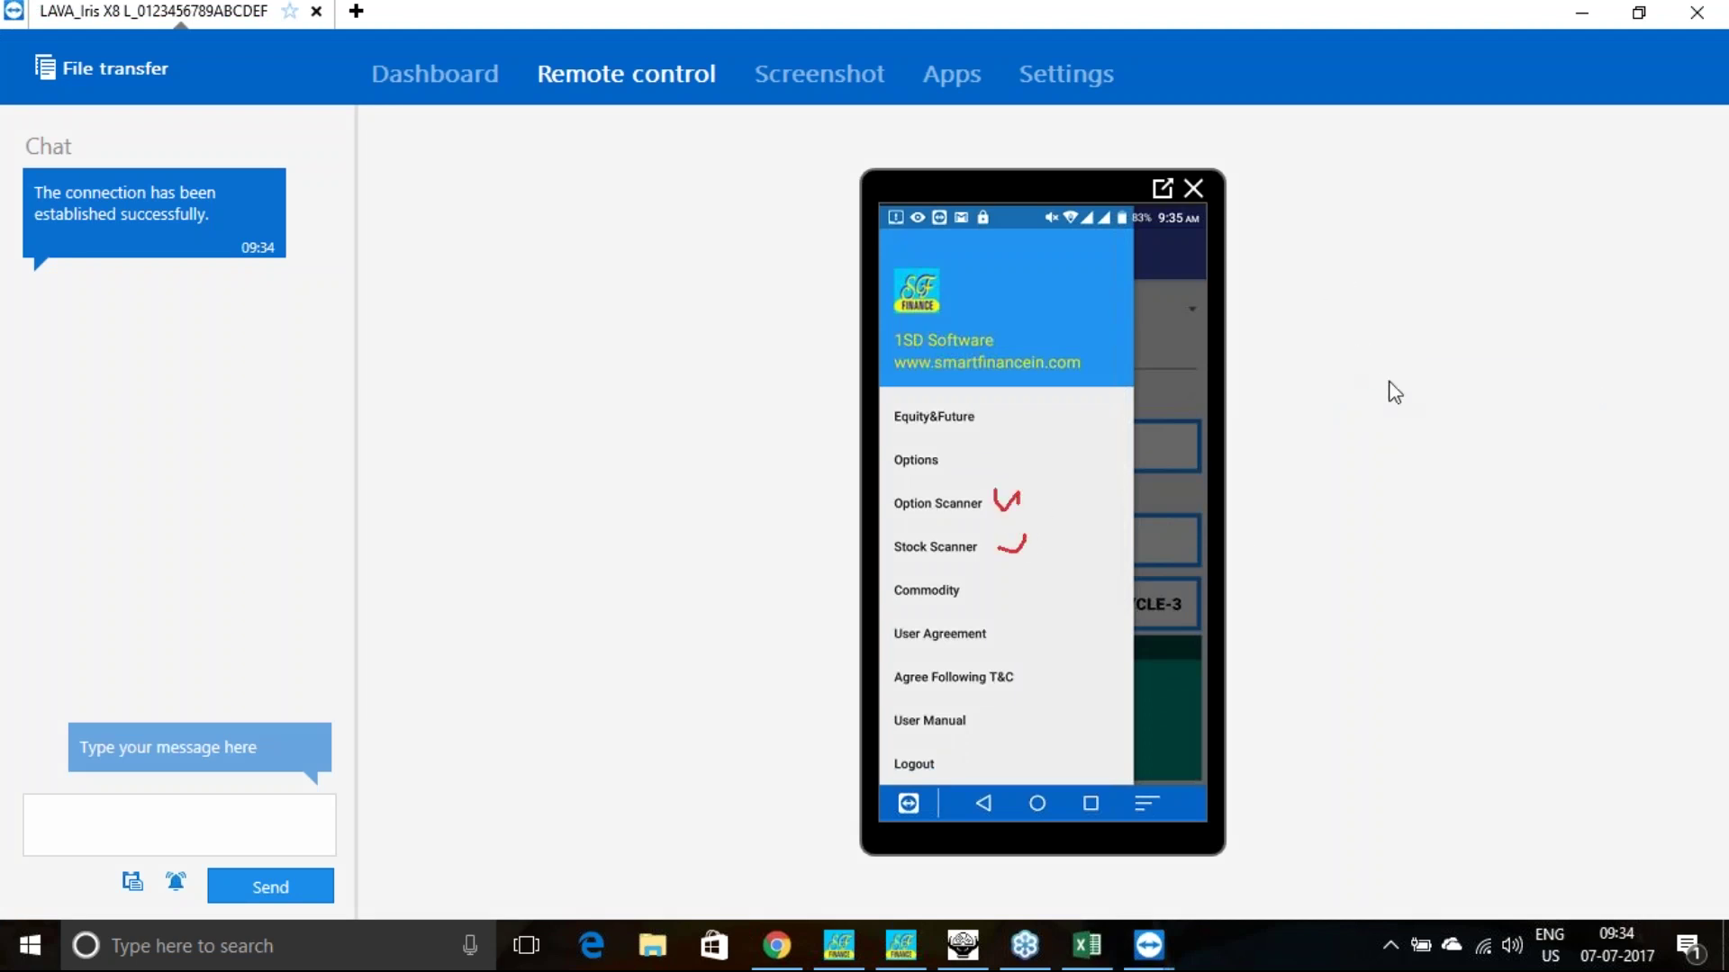
Open the Stock Scanner and load its intraday data for the 27JUL2017 expiry.
left_click(954, 554)
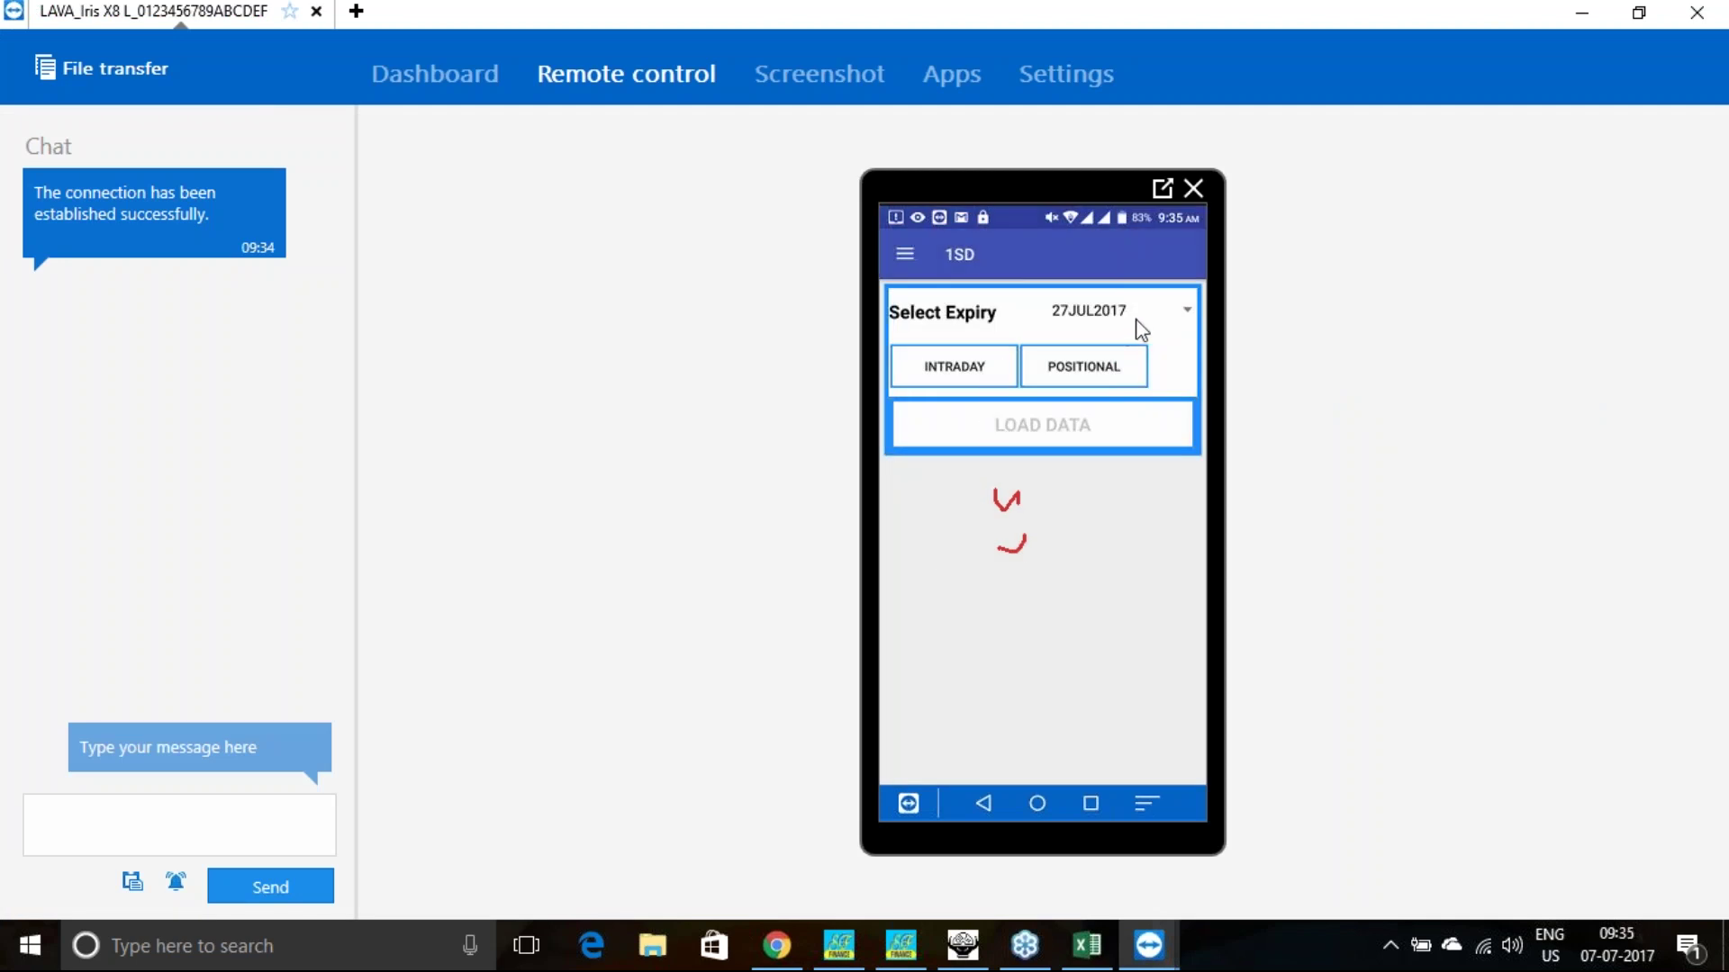
left_click(1138, 312)
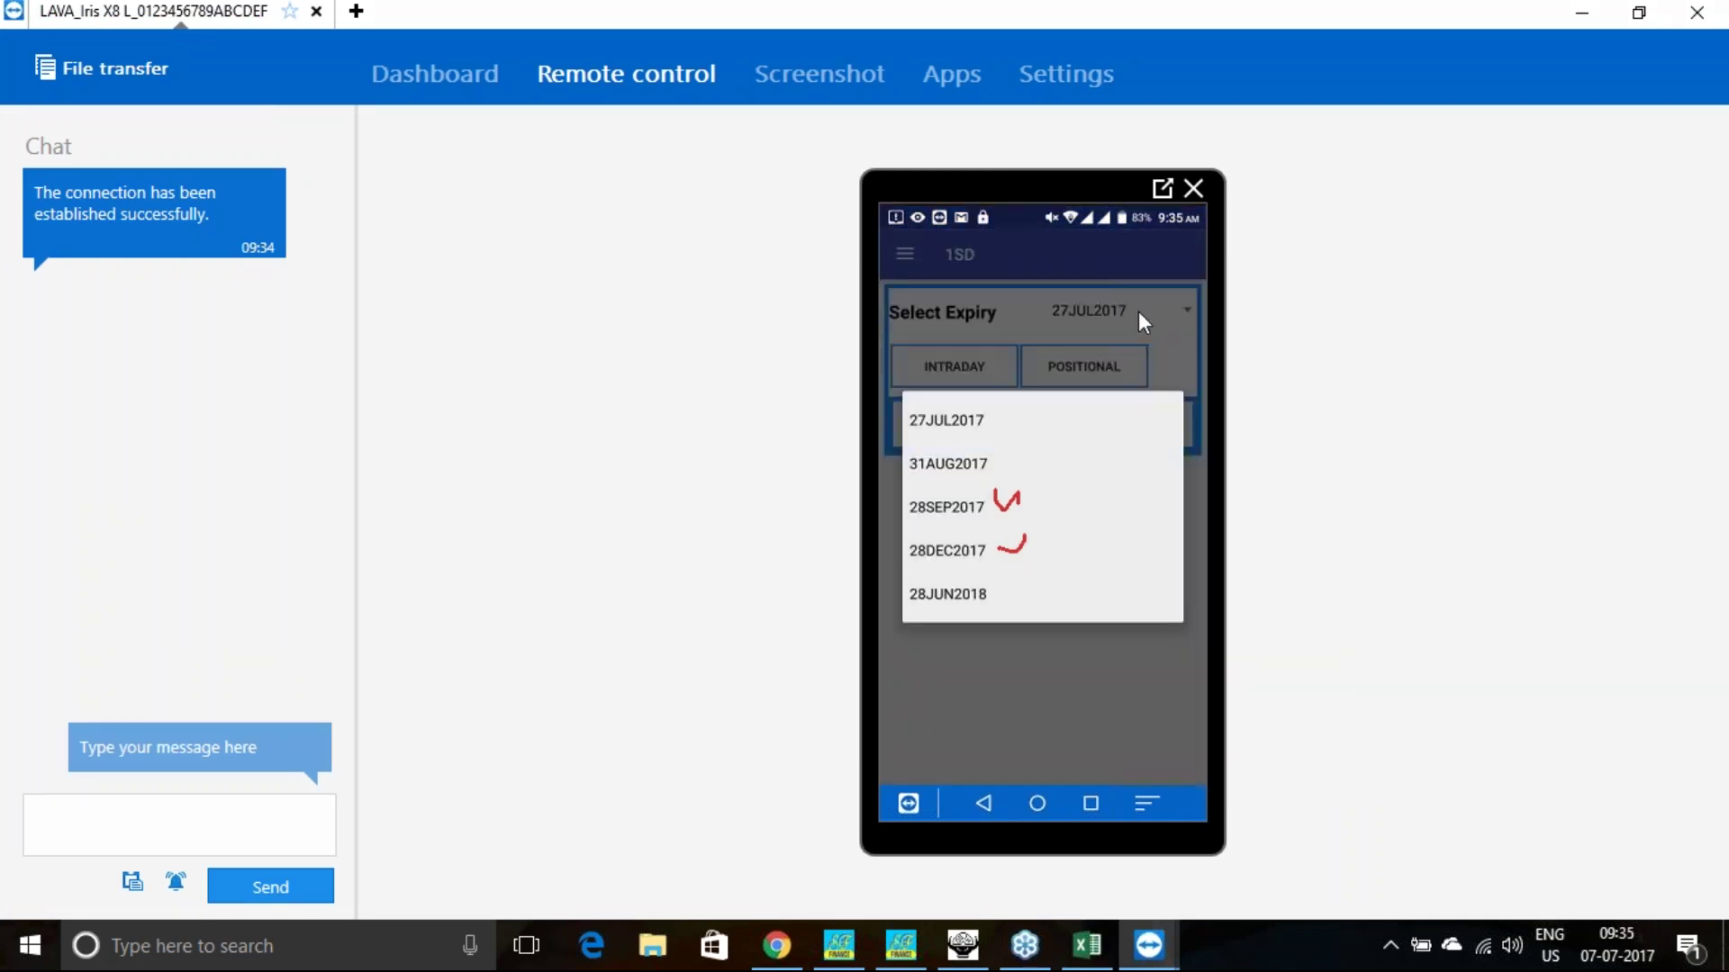
left_click(972, 434)
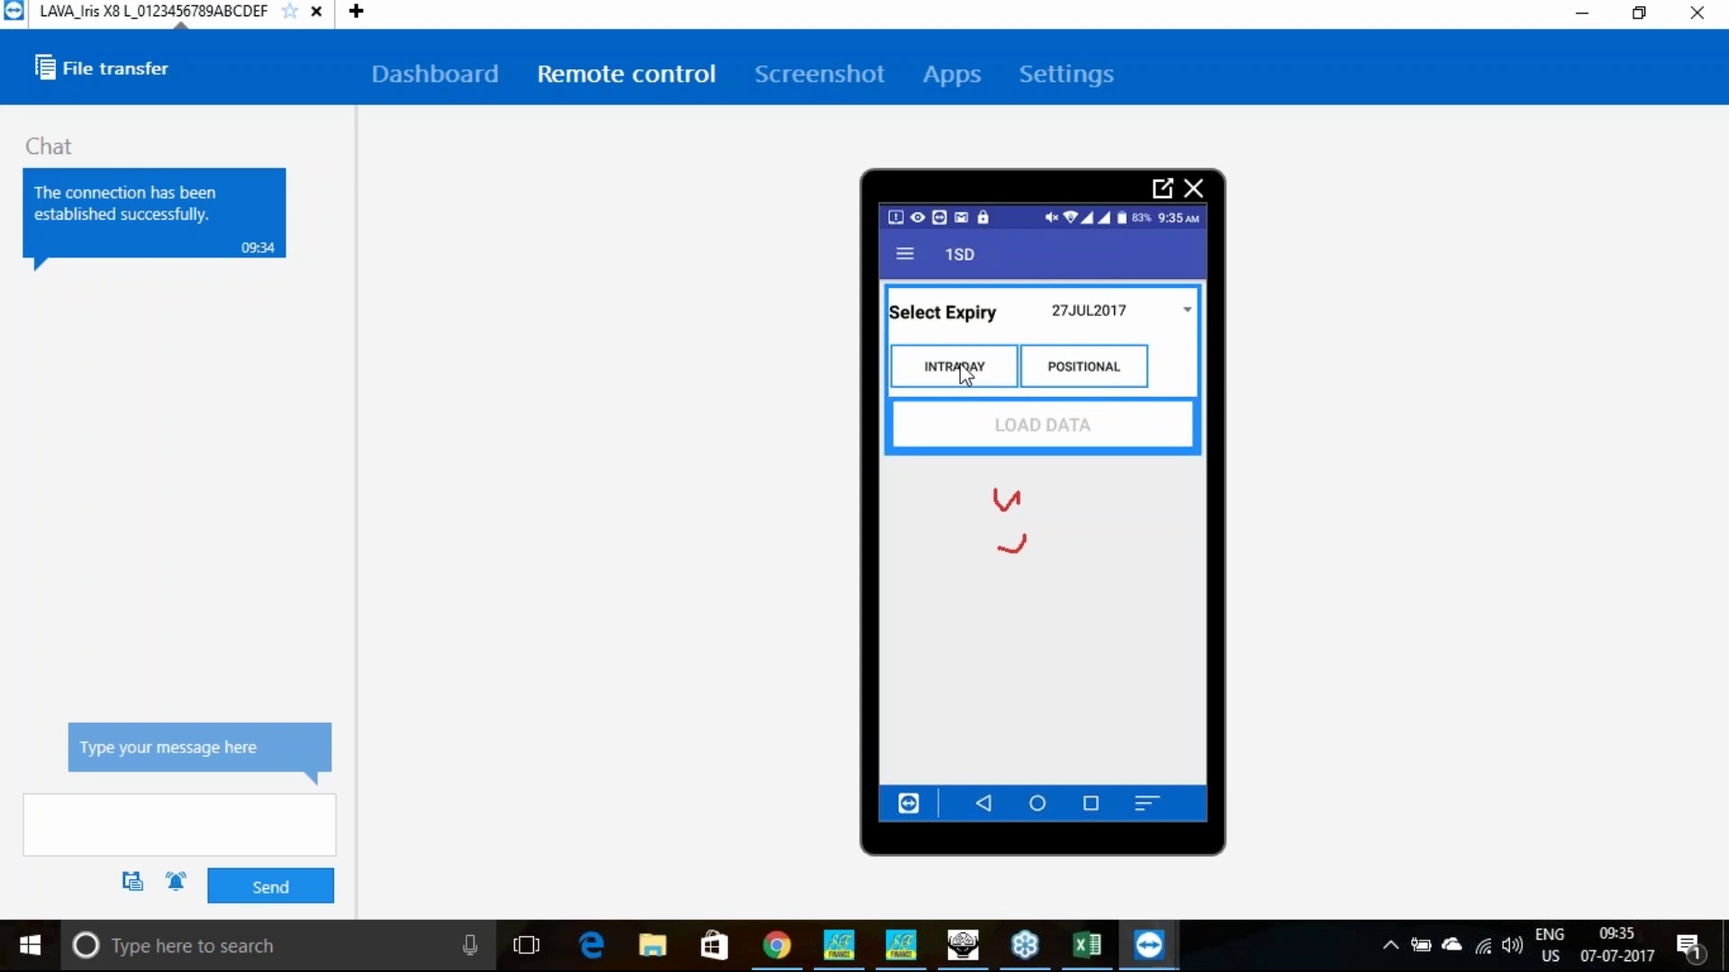
left_click(963, 371)
left_click(1033, 431)
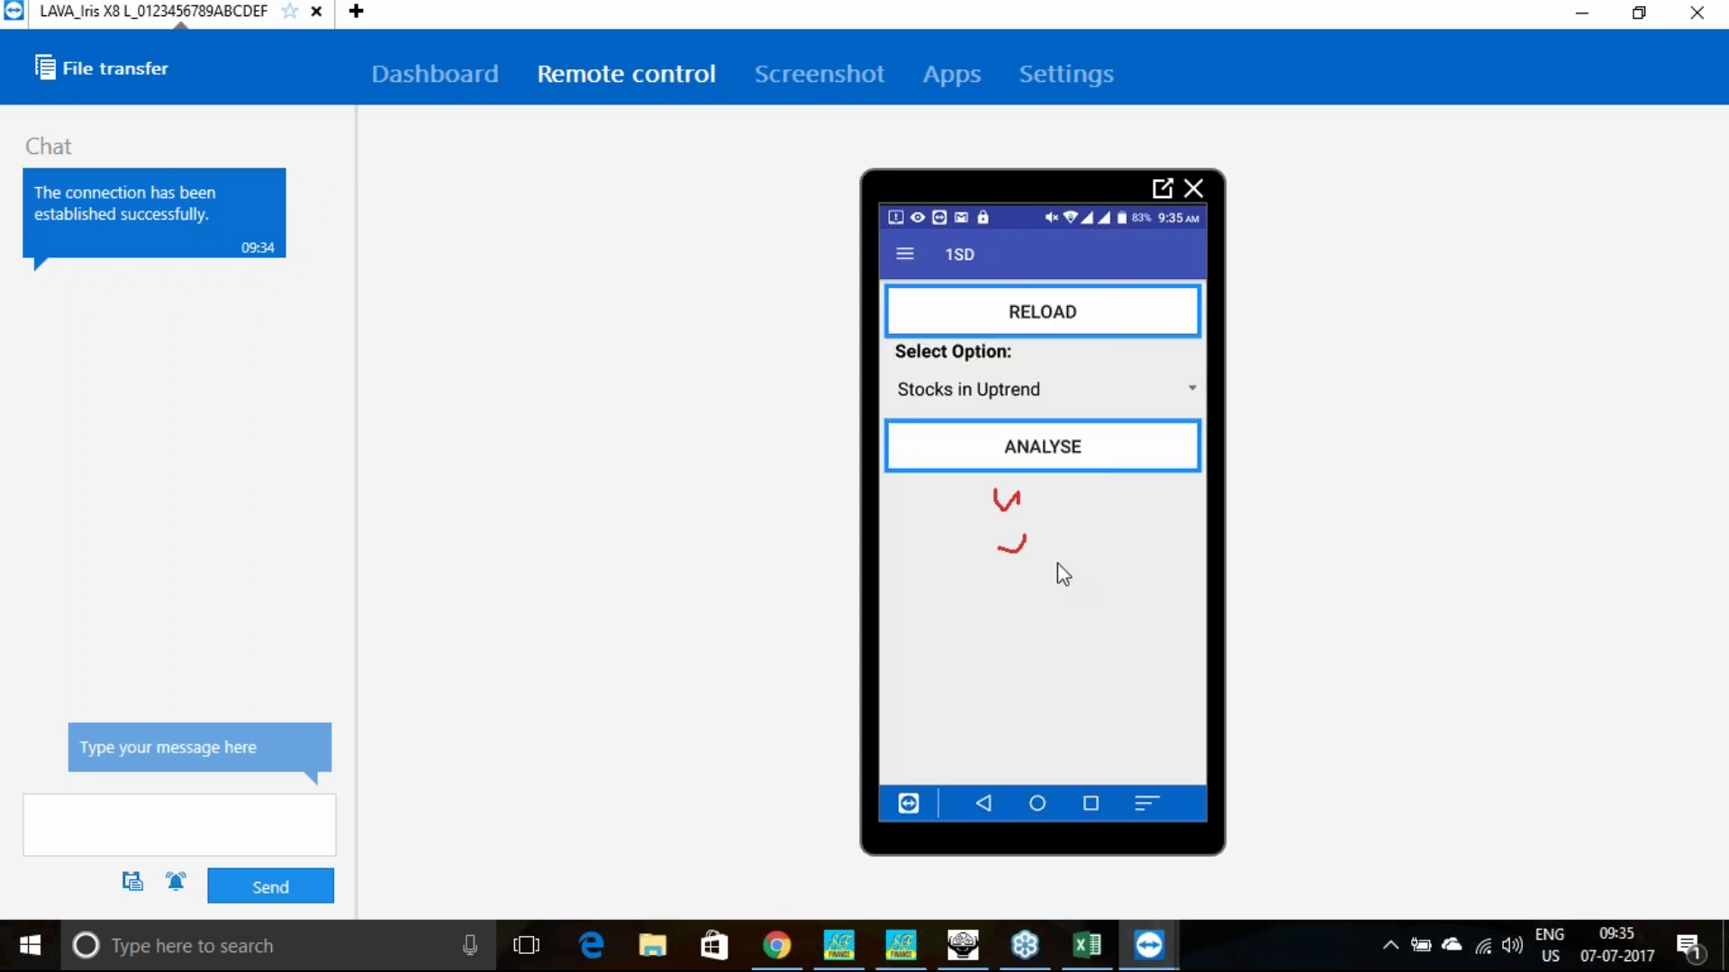
Analyse the loaded data for Stocks in Uptrend.
left_click(1063, 396)
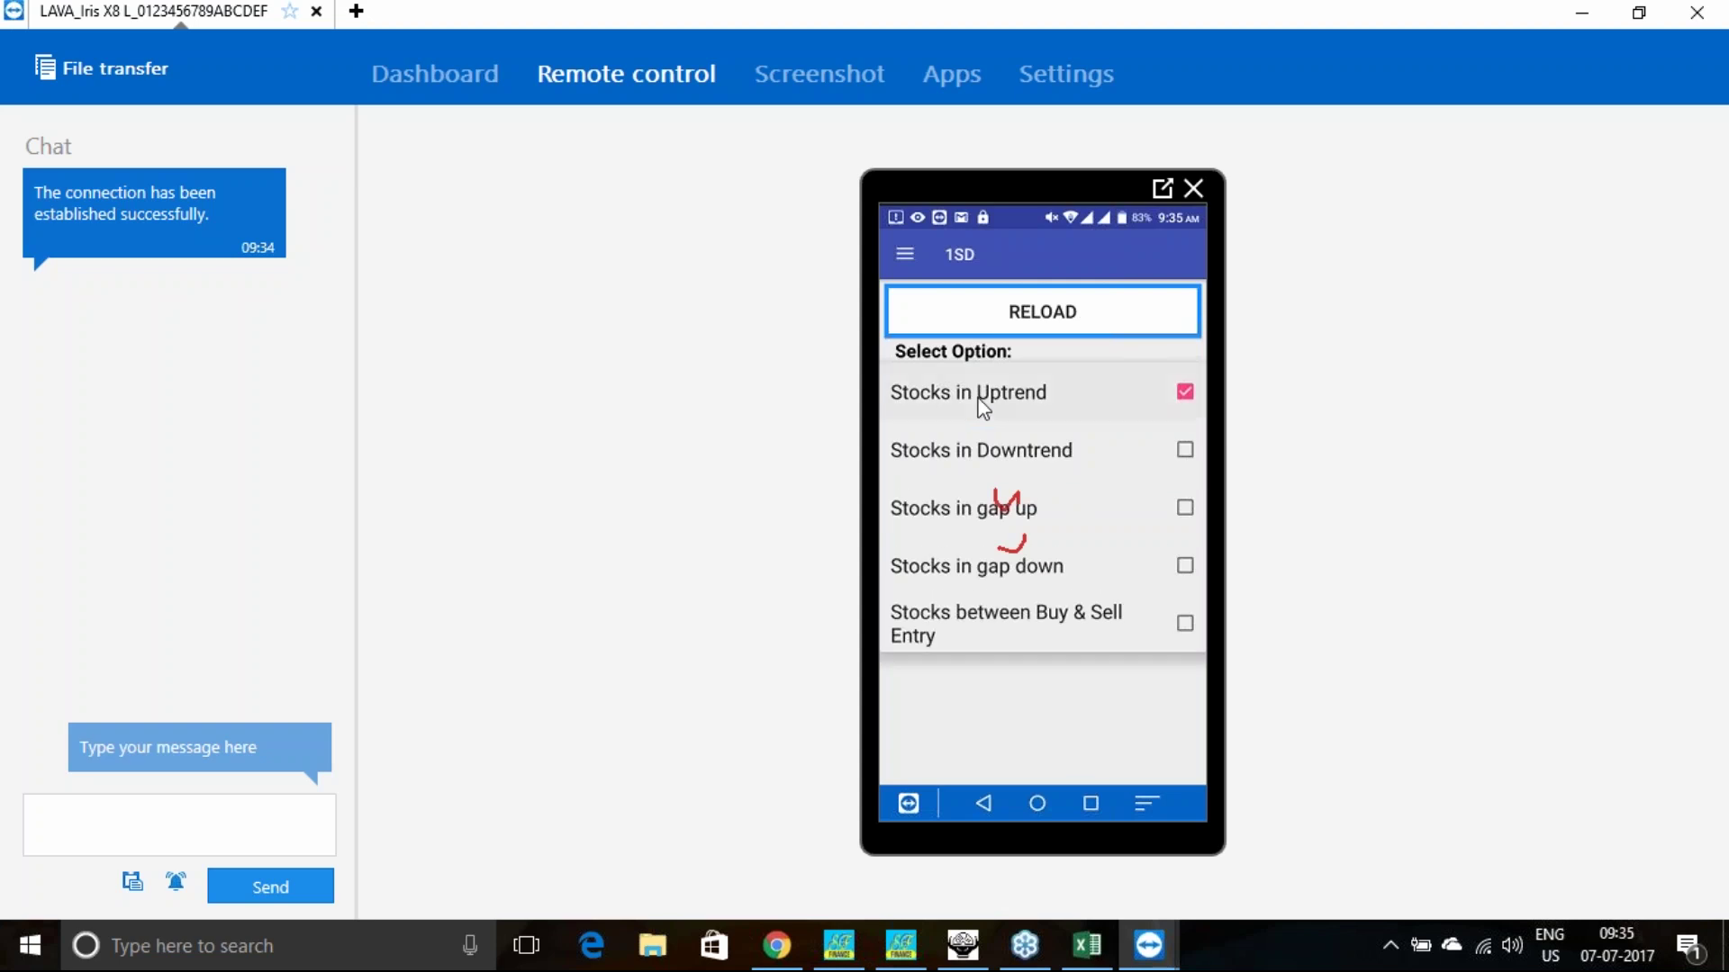
left_click(982, 404)
left_click(1090, 461)
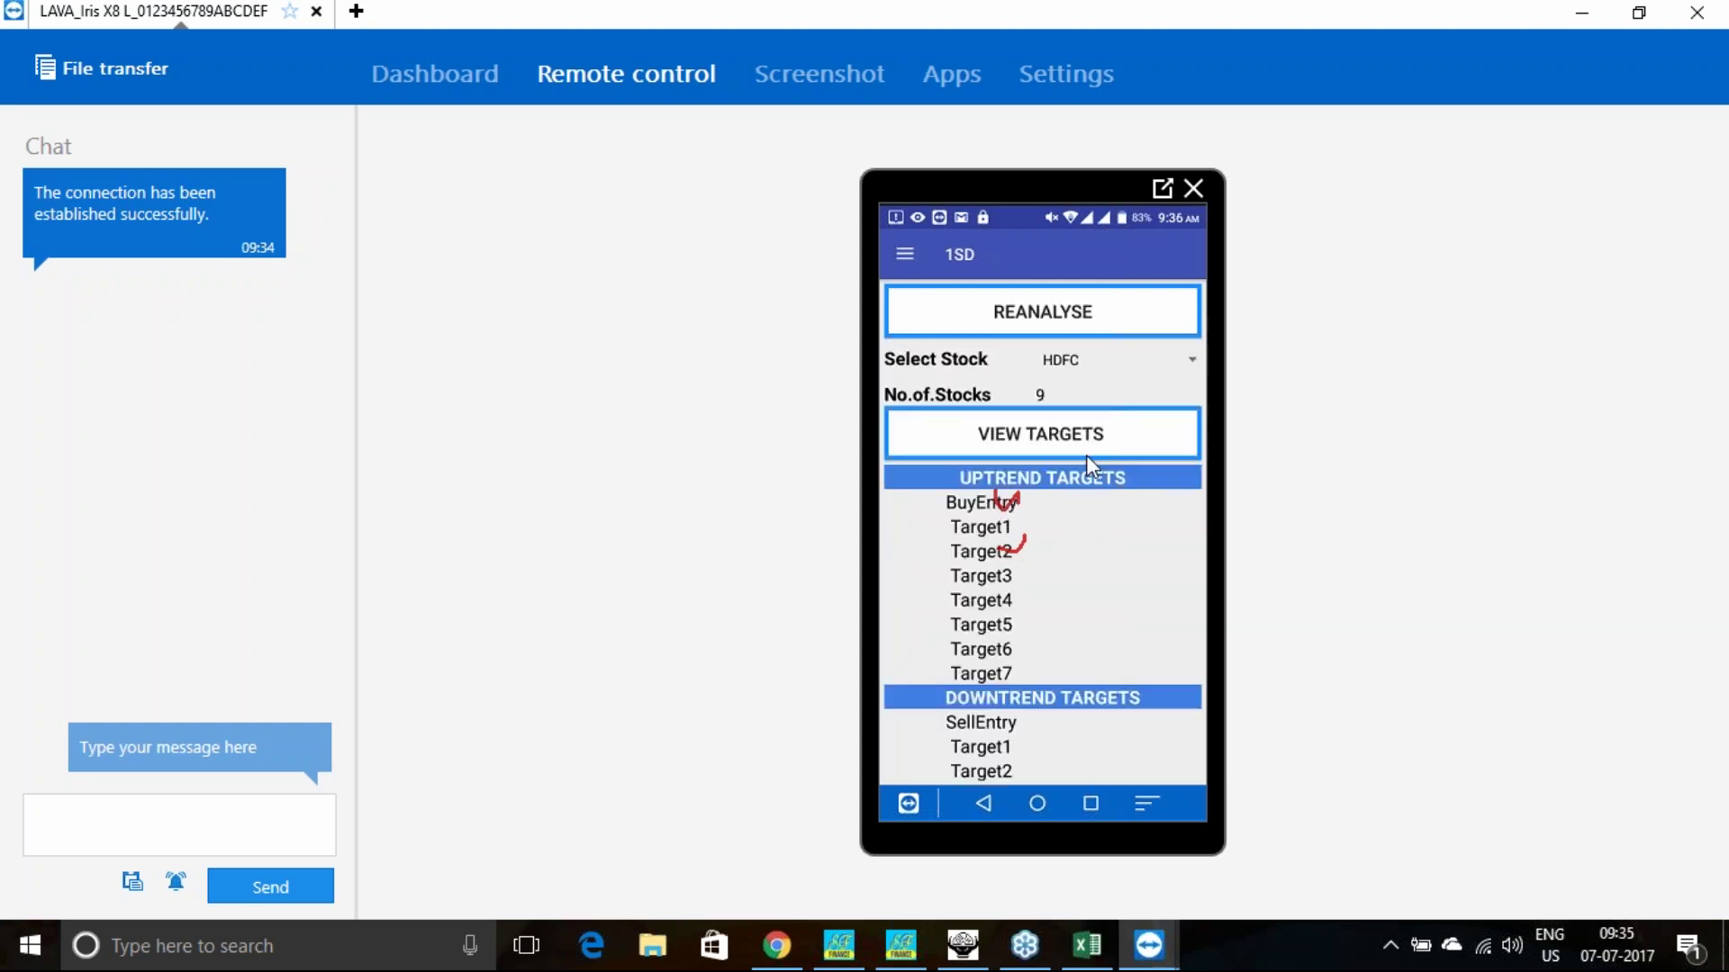
Look through the uptrend stock list, select LUPIN and view its targets.
left_click(1195, 367)
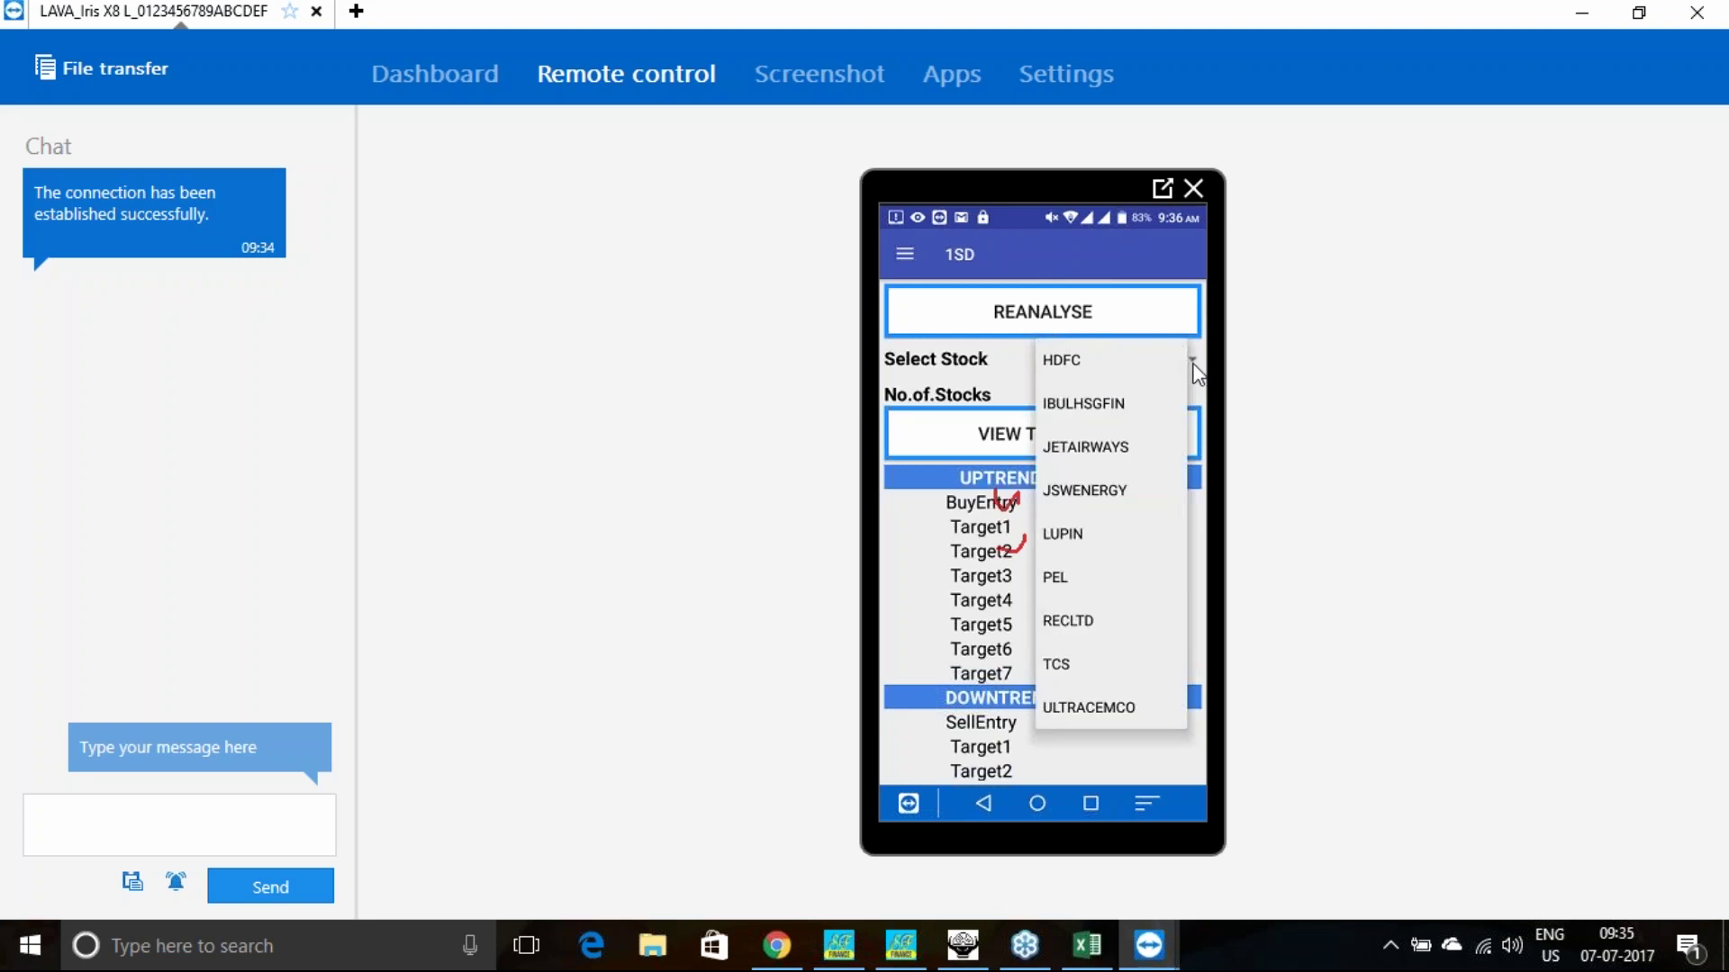
left_click(918, 590)
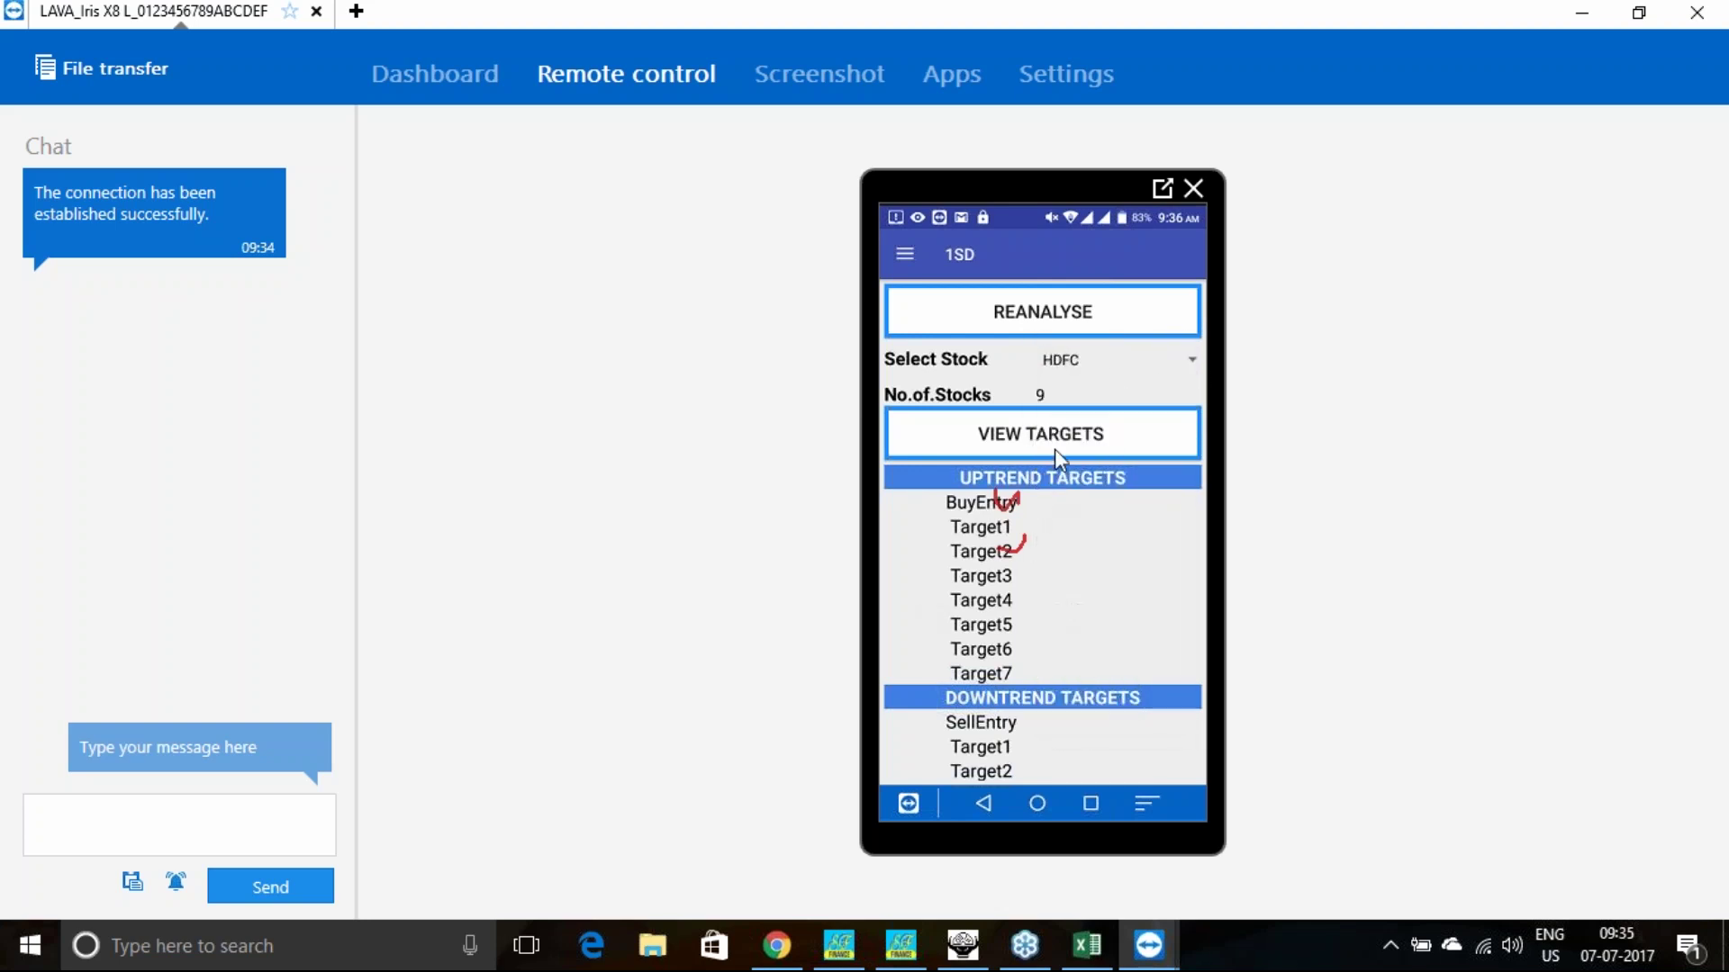
left_click(1082, 360)
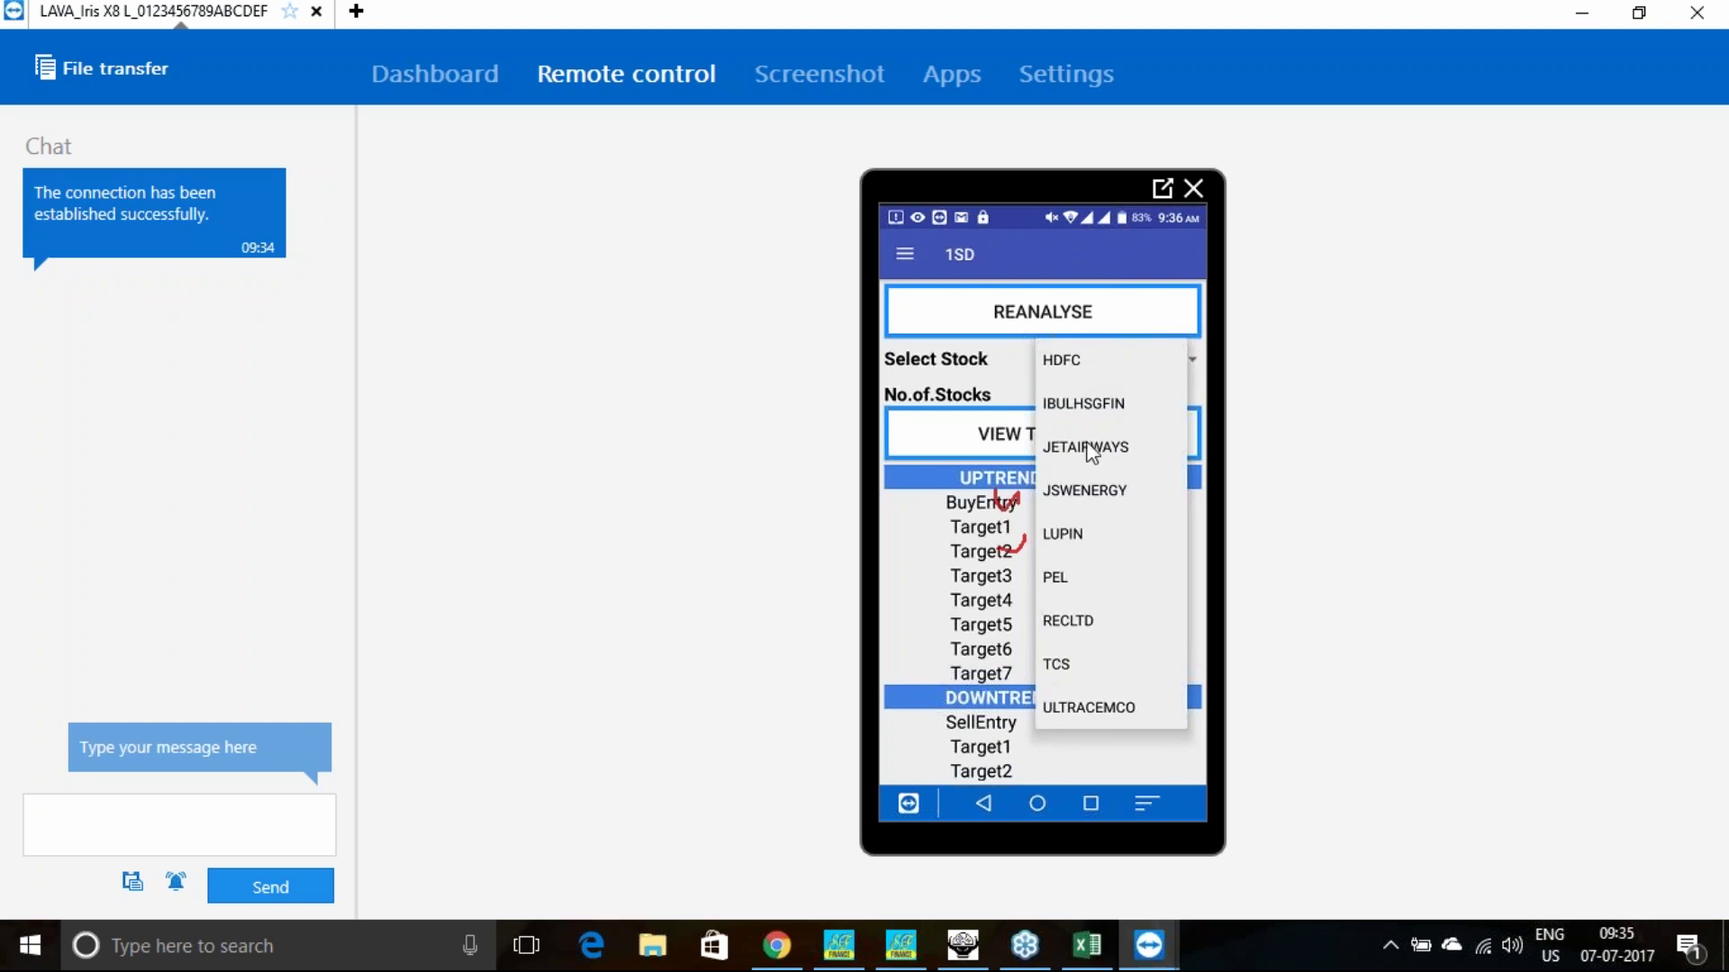
left_click(1078, 537)
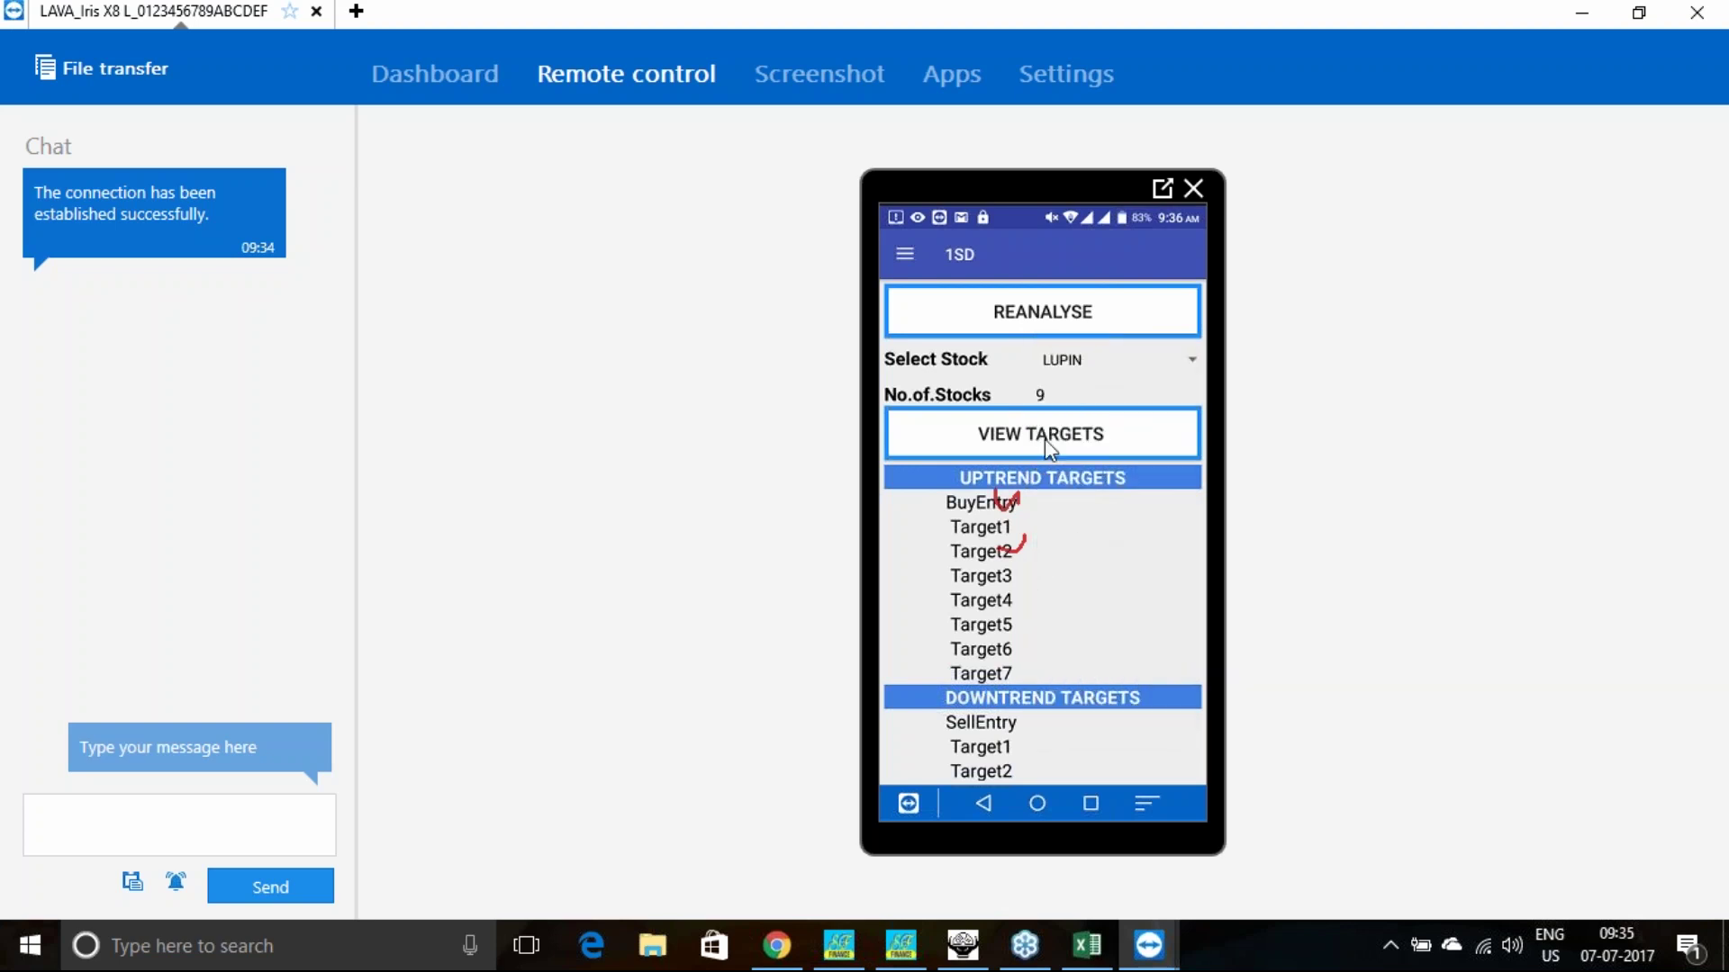
left_click(1045, 439)
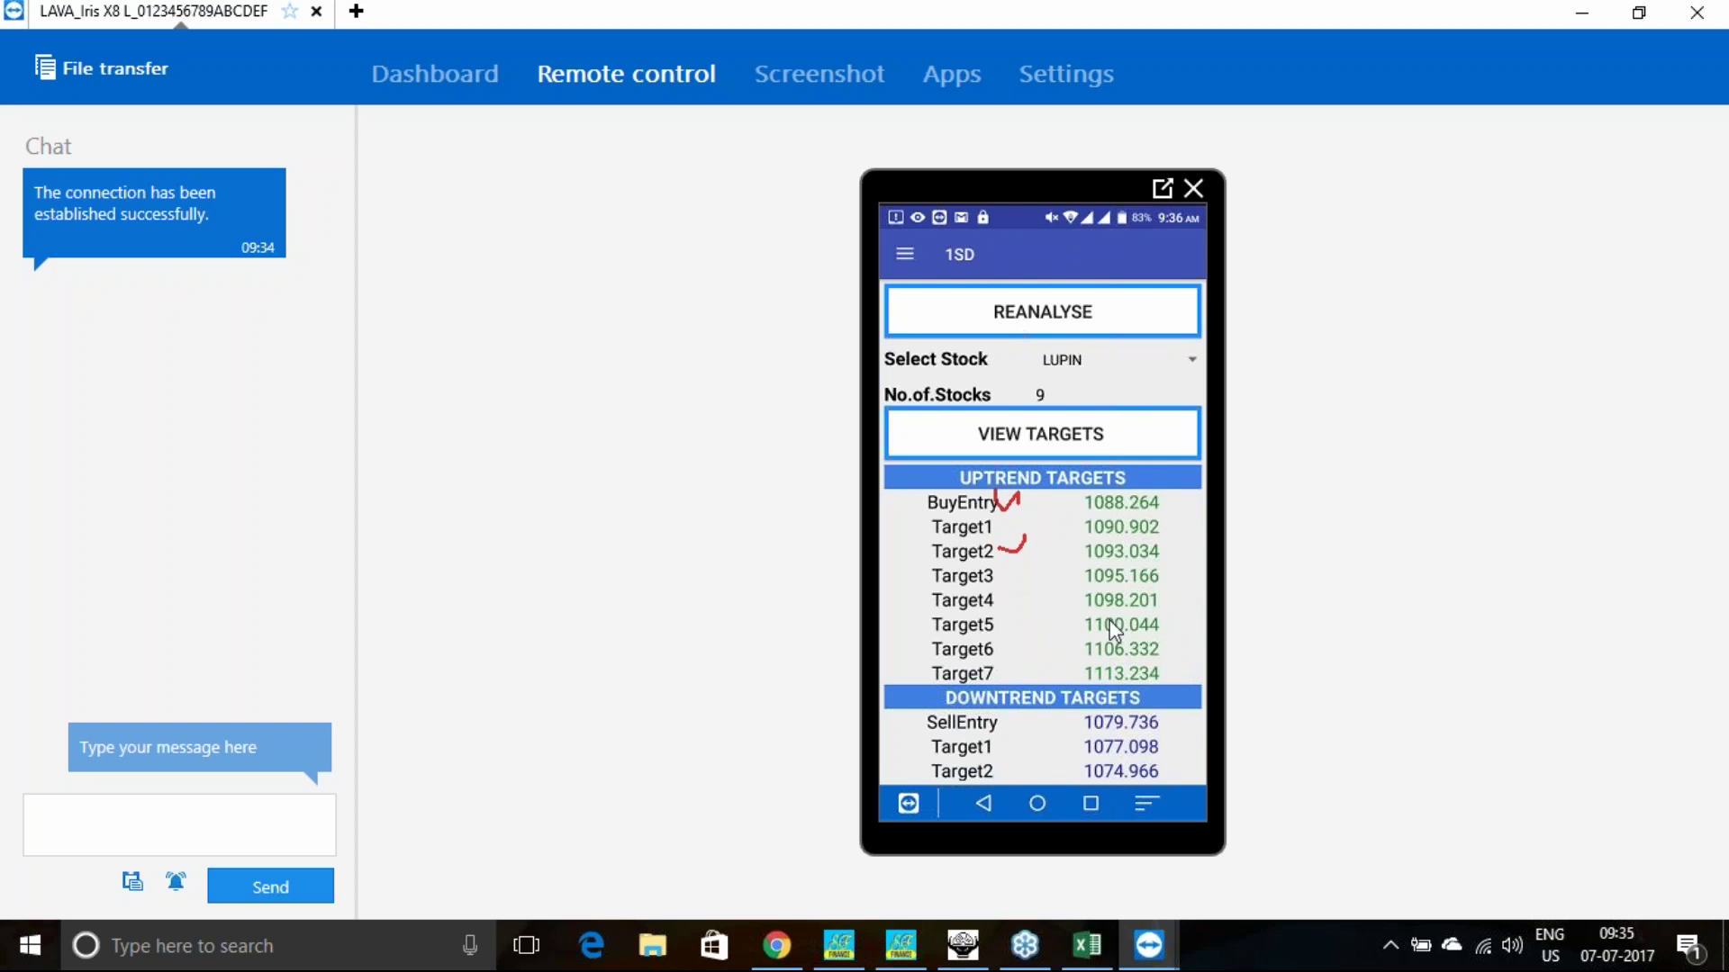
Return to the scan options and analyse for Stocks in Downtrend.
left_click(1100, 314)
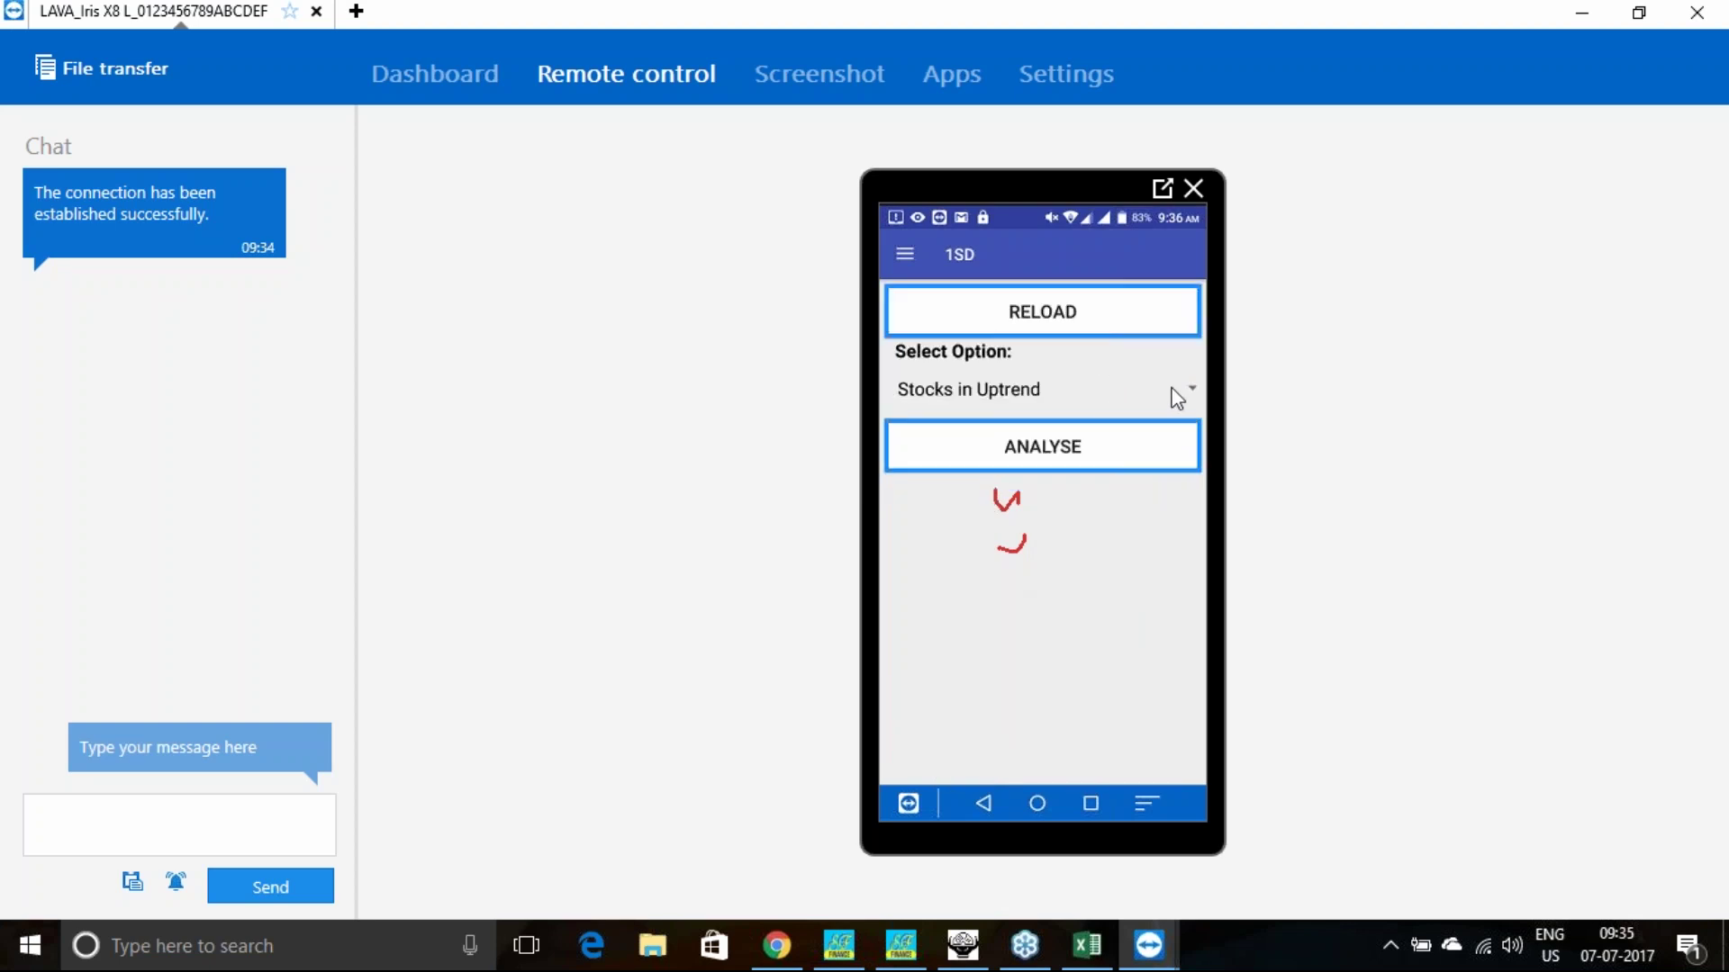
left_click(1175, 394)
left_click(1070, 447)
left_click(1068, 449)
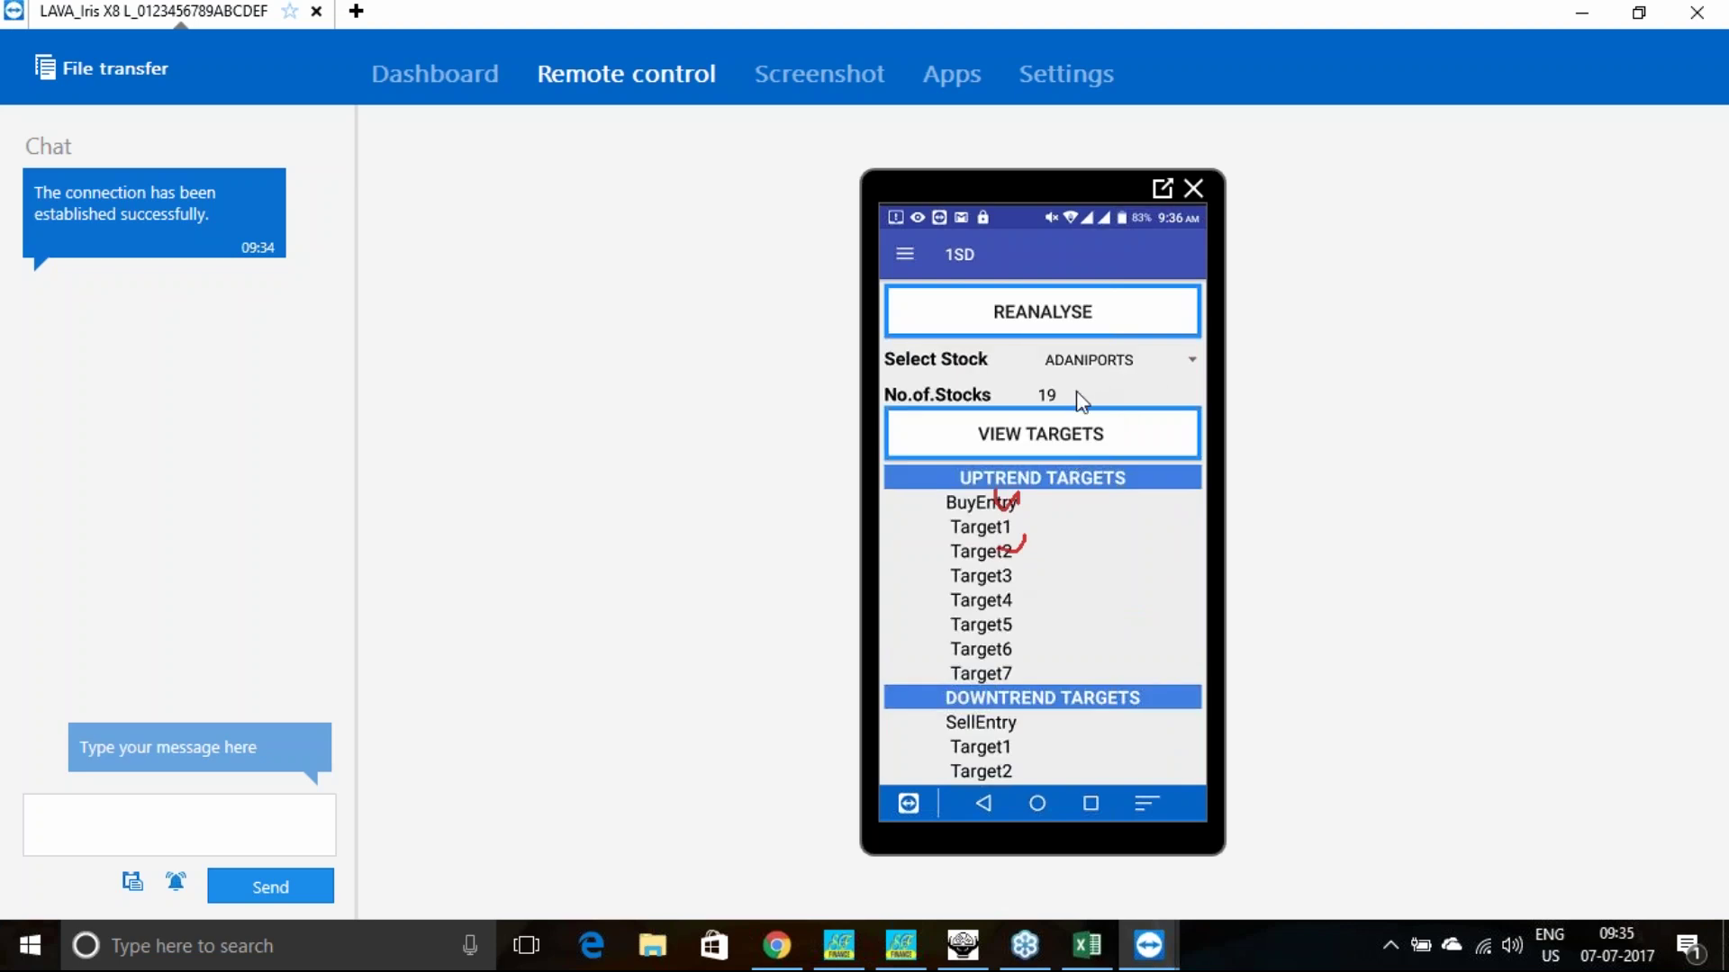
Select DRREDDY from the downtrend stocks and view its targets.
left_click(1140, 365)
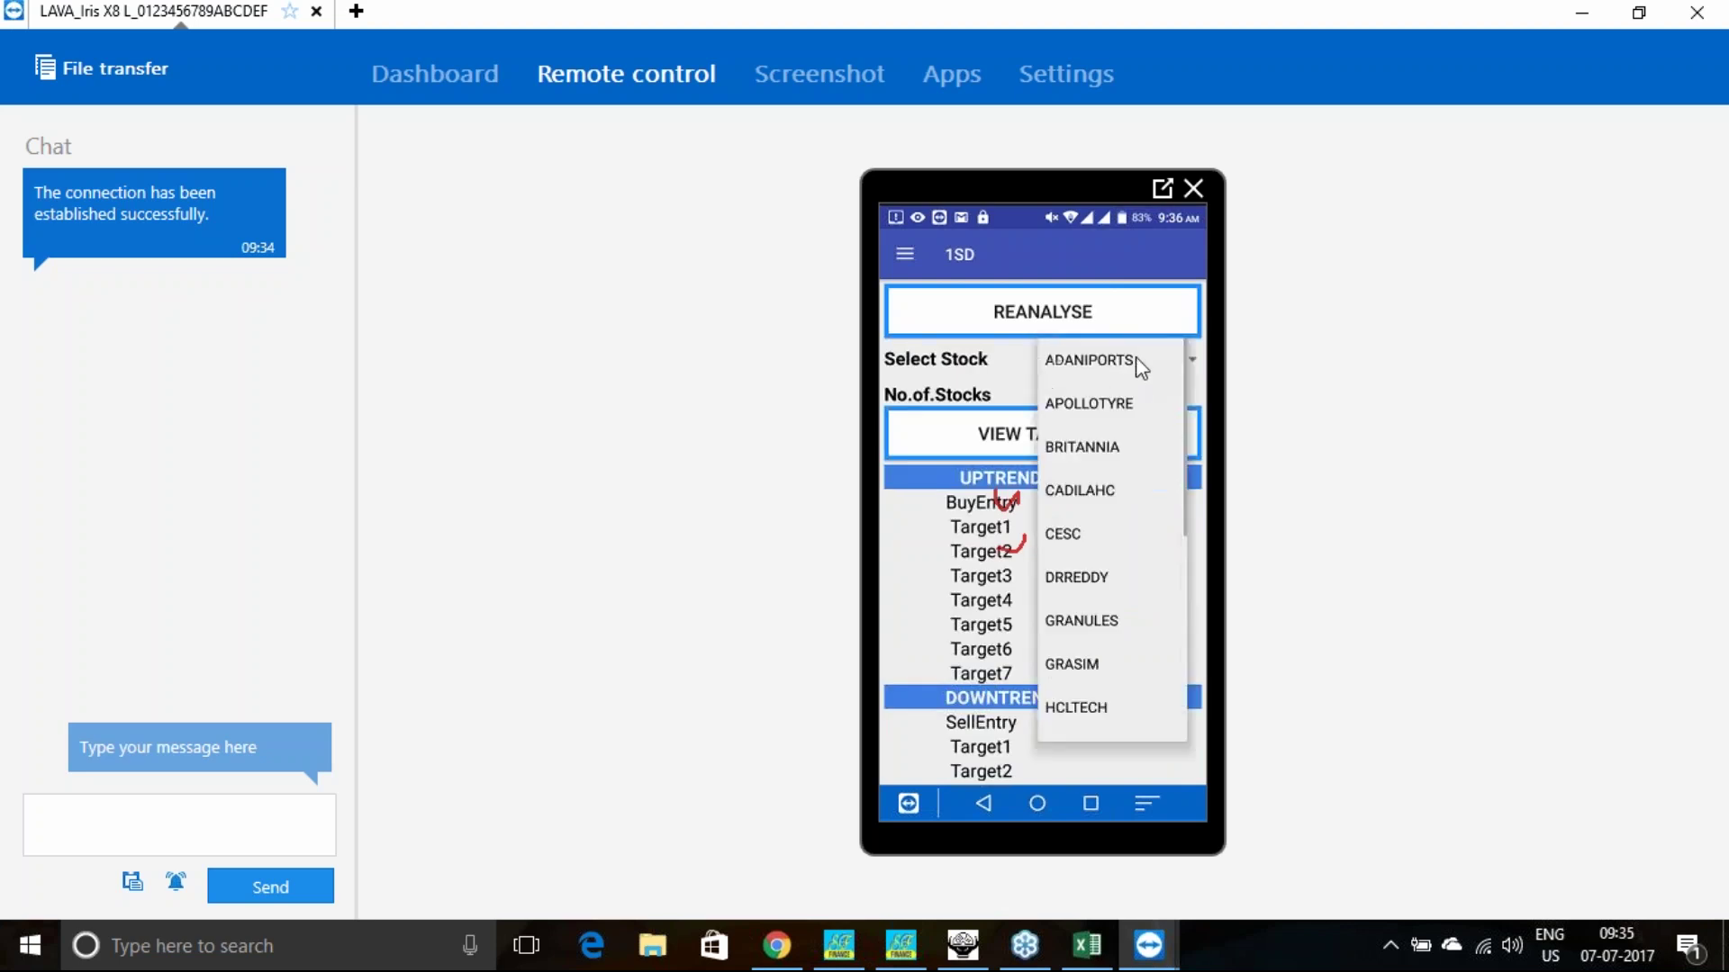
left_click(1086, 583)
left_click(1094, 436)
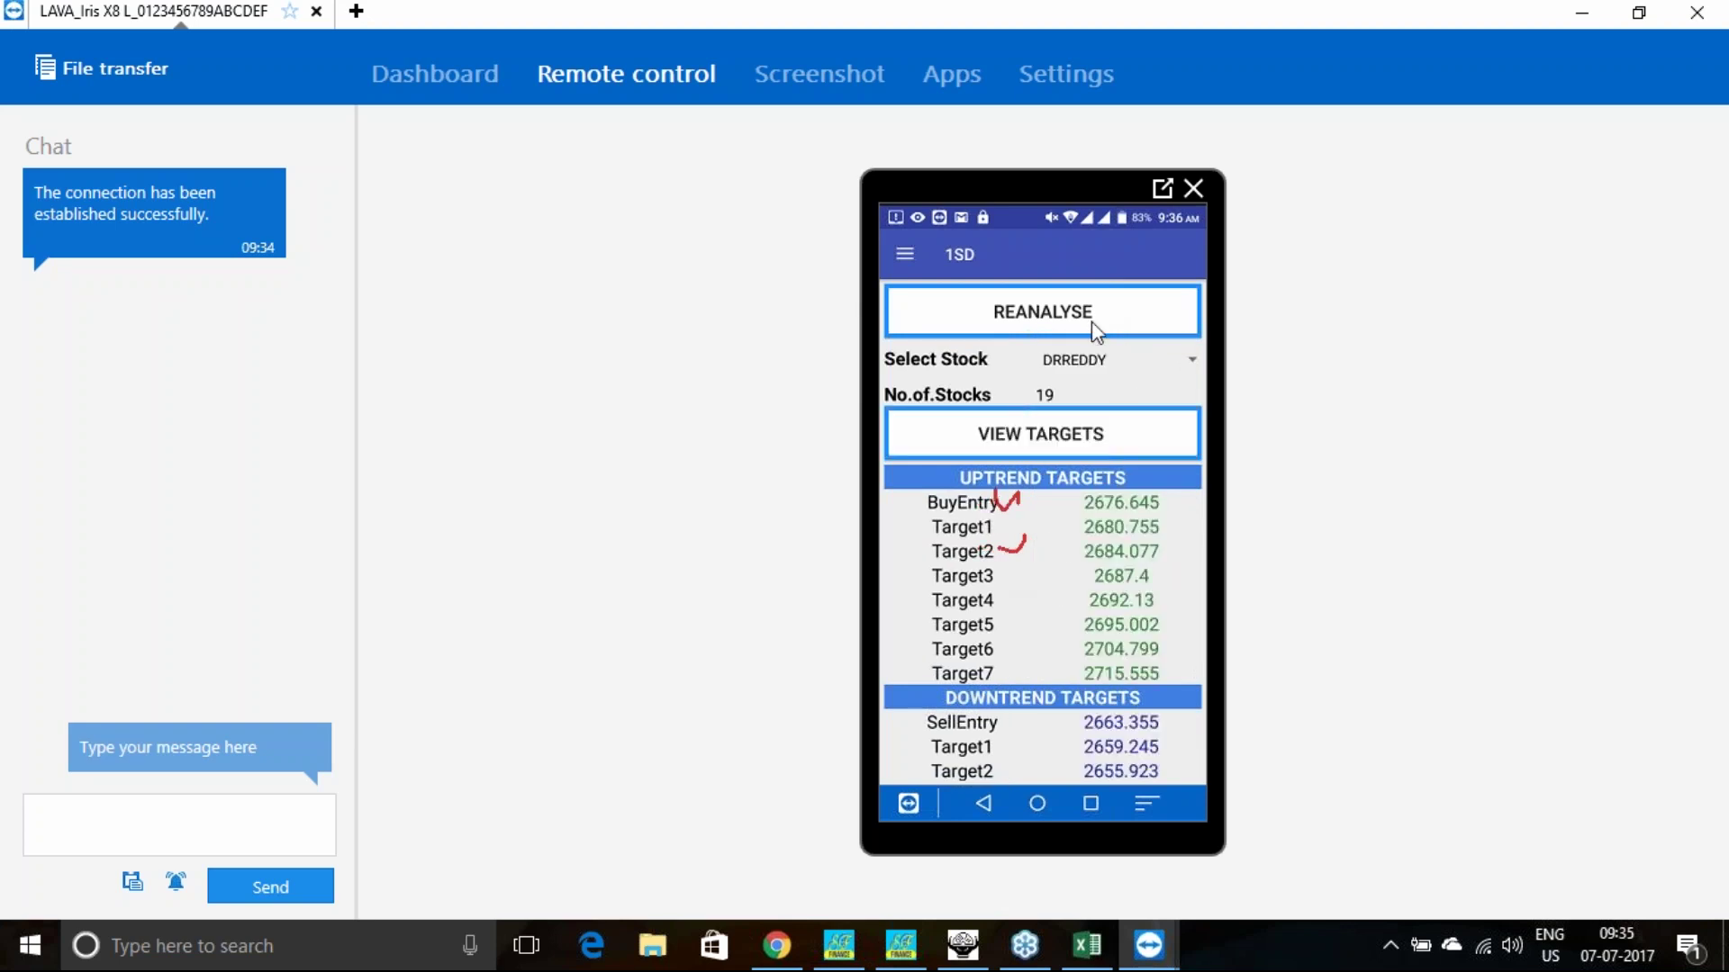
Reopen the scan options and use the pen to bracket Uptrend with gap up and Downtrend with gap down, circling Stocks between Buy & Sell Entry.
left_click(1092, 321)
left_click(1113, 394)
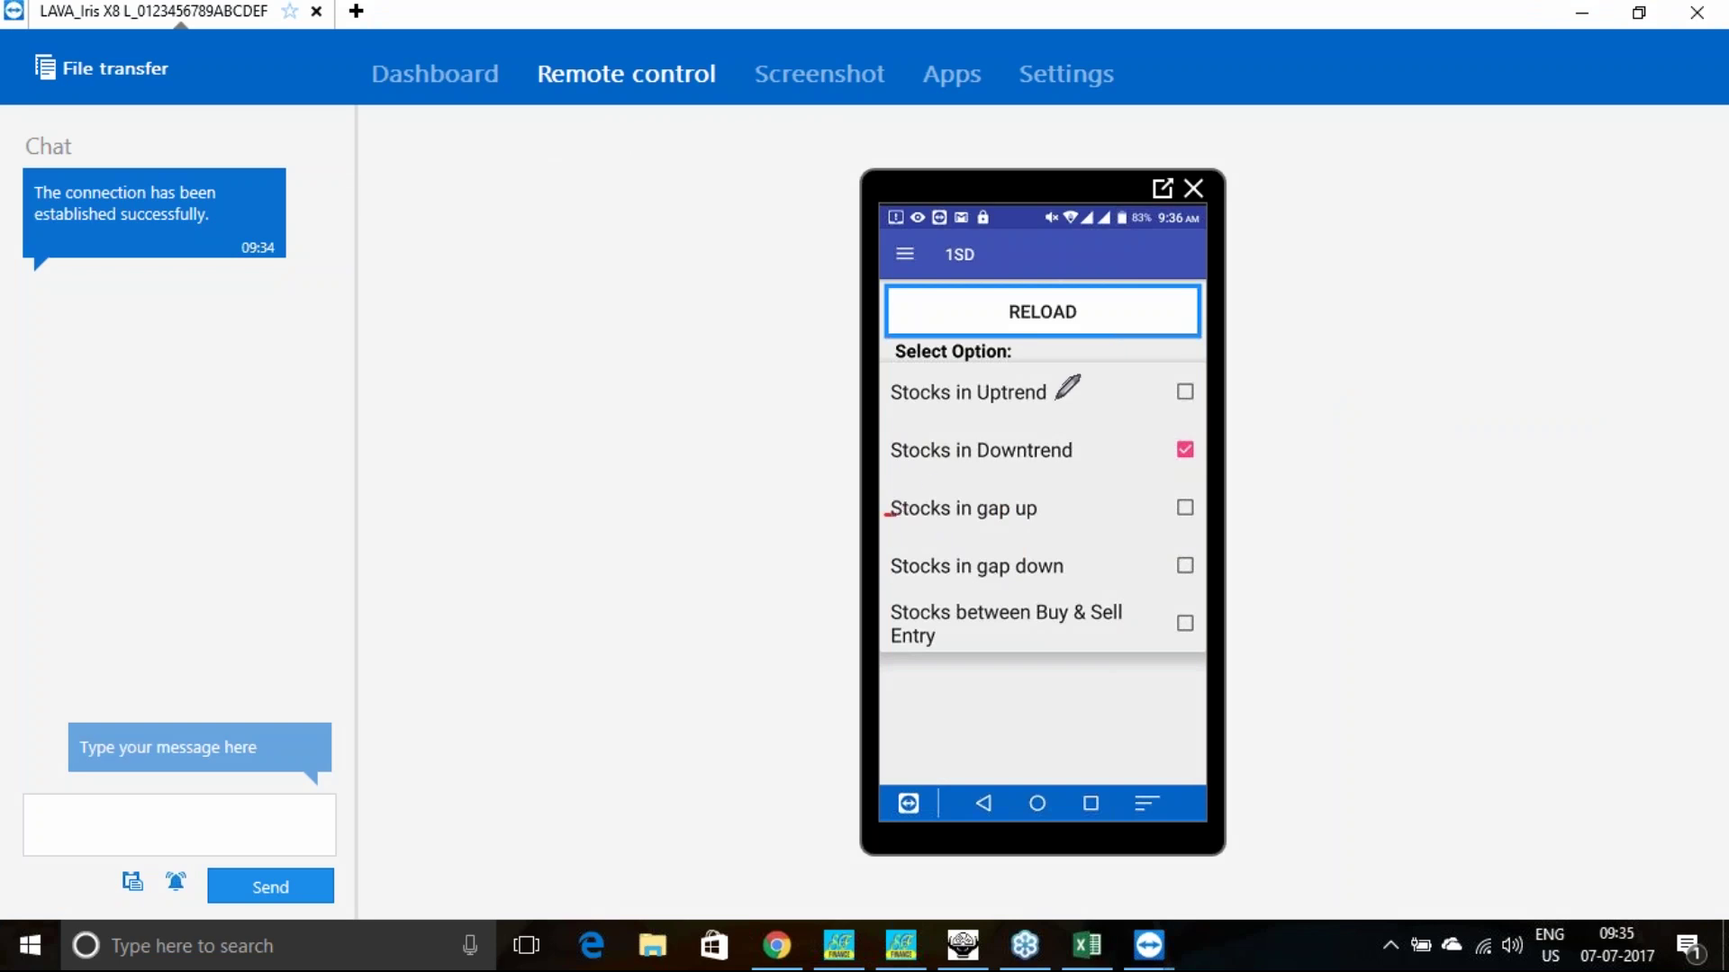
mouse_move(1056, 397)
left_mouse_down()
mouse_move(1104, 398)
mouse_move(1071, 517)
mouse_move(1040, 518)
left_mouse_up()
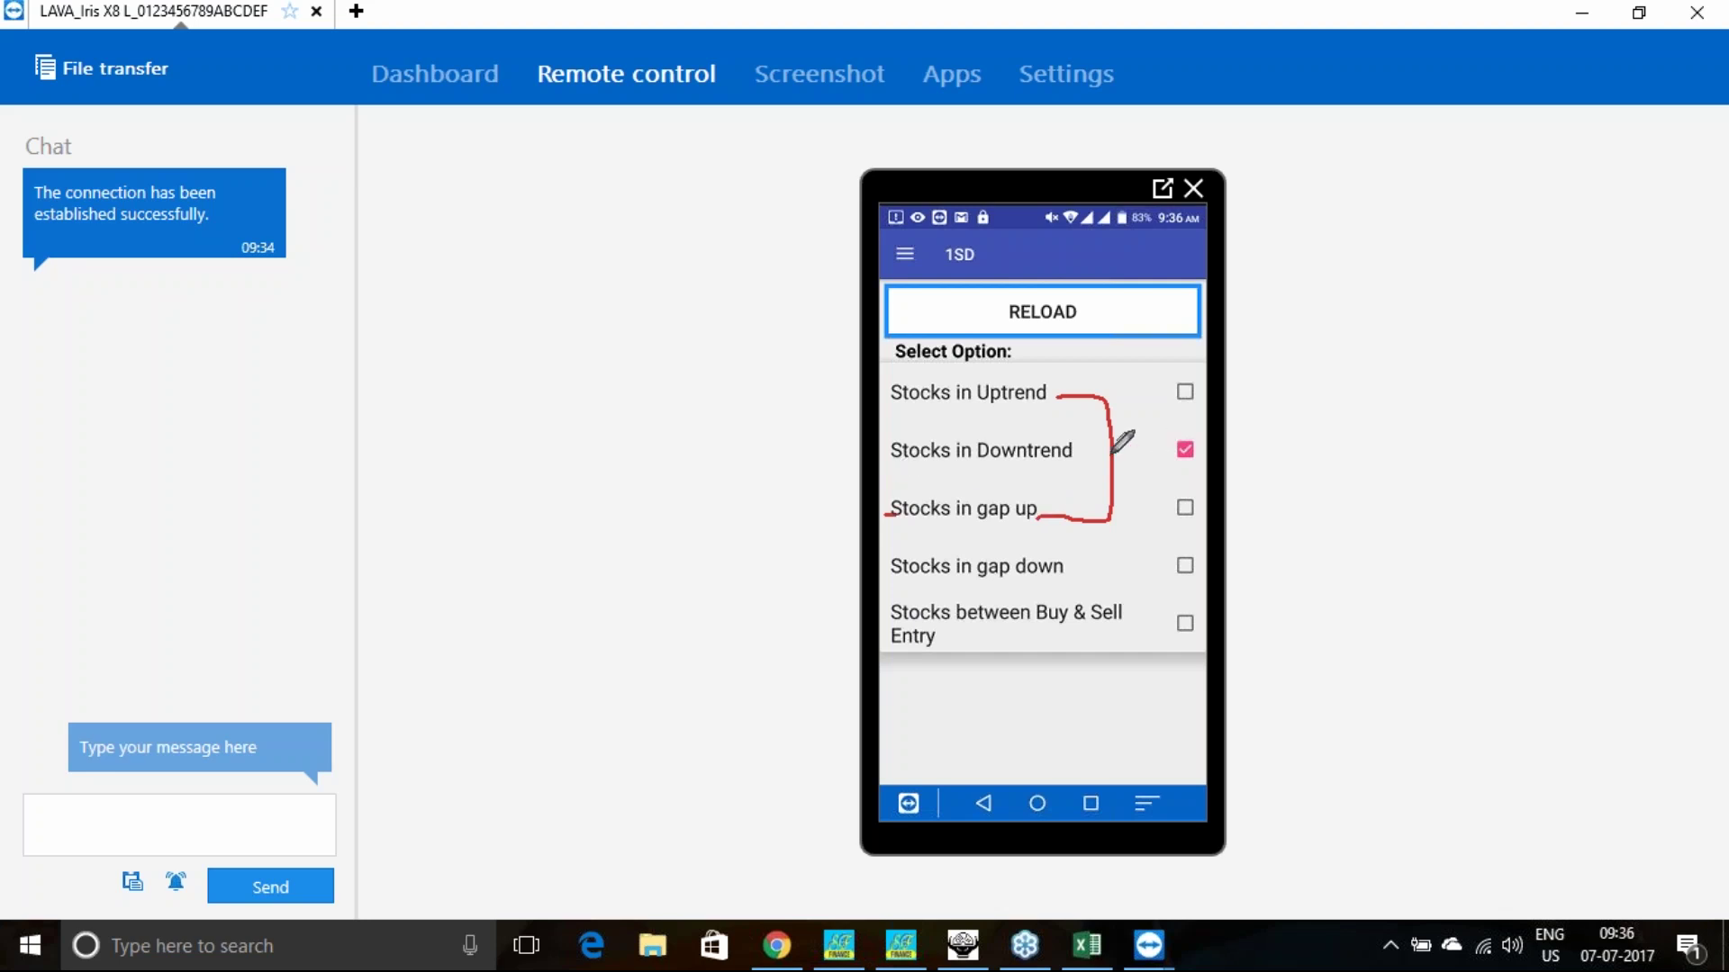
mouse_move(1088, 449)
left_mouse_down()
mouse_move(1129, 447)
mouse_move(1126, 560)
mouse_move(1071, 569)
left_mouse_up()
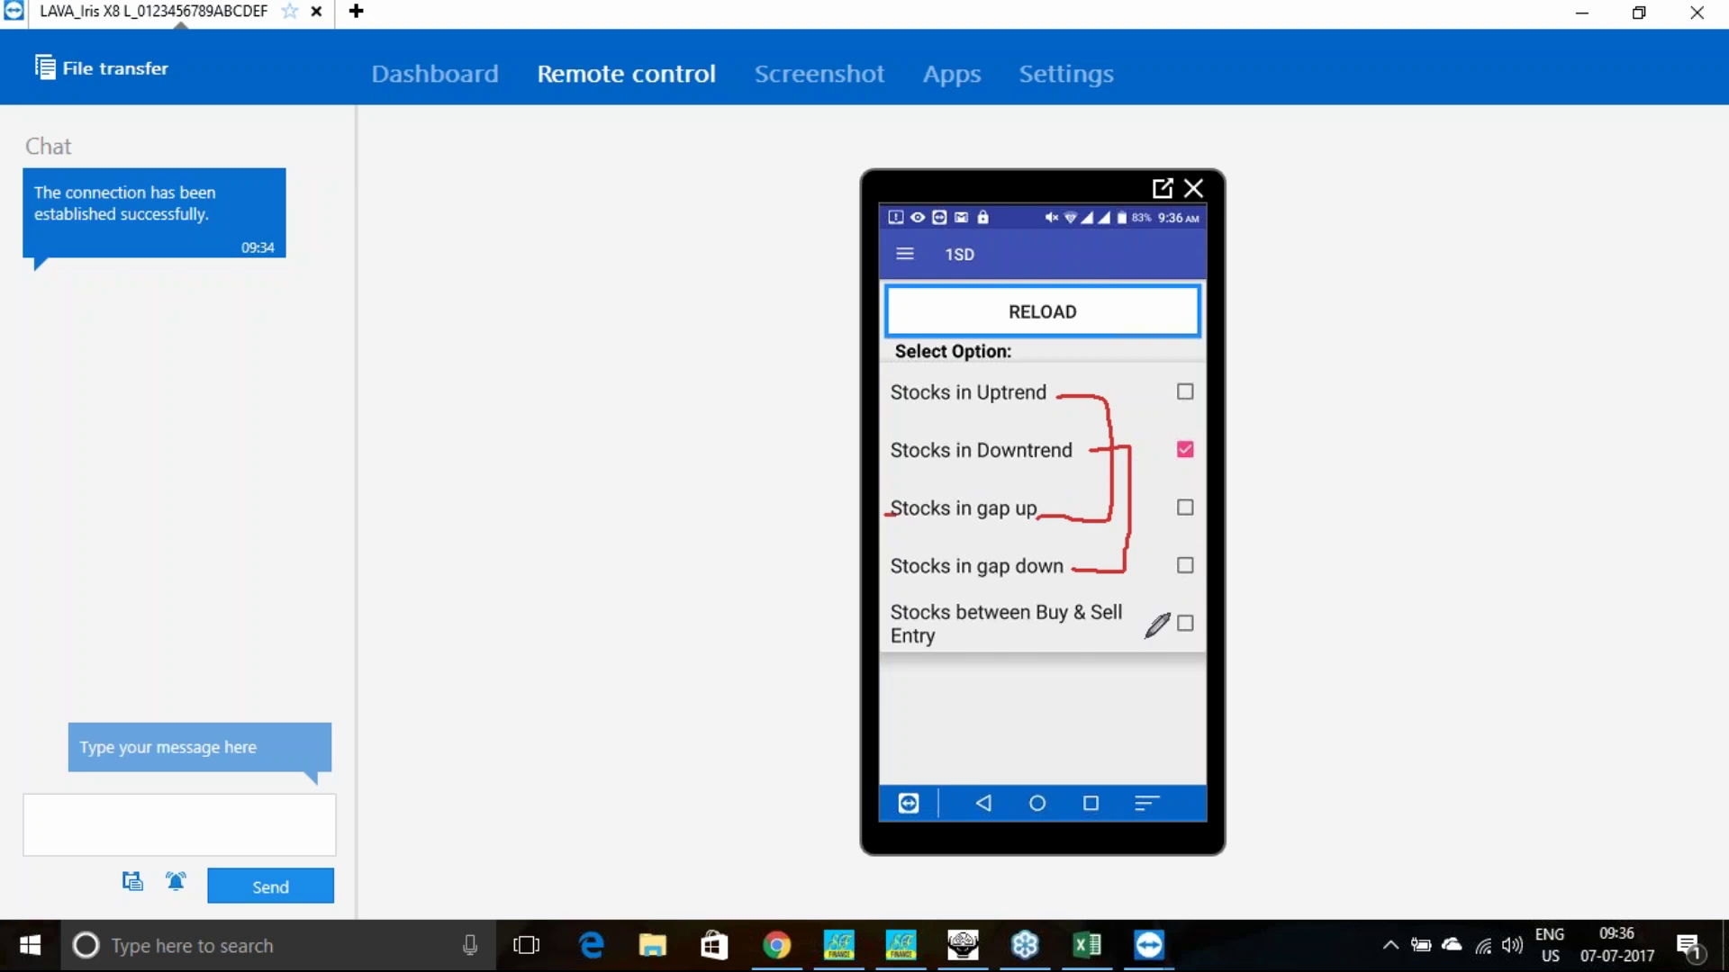
mouse_move(984, 655)
left_mouse_down()
mouse_move(895, 660)
mouse_move(903, 592)
mouse_move(1148, 576)
mouse_move(1094, 644)
mouse_move(963, 657)
left_mouse_up()
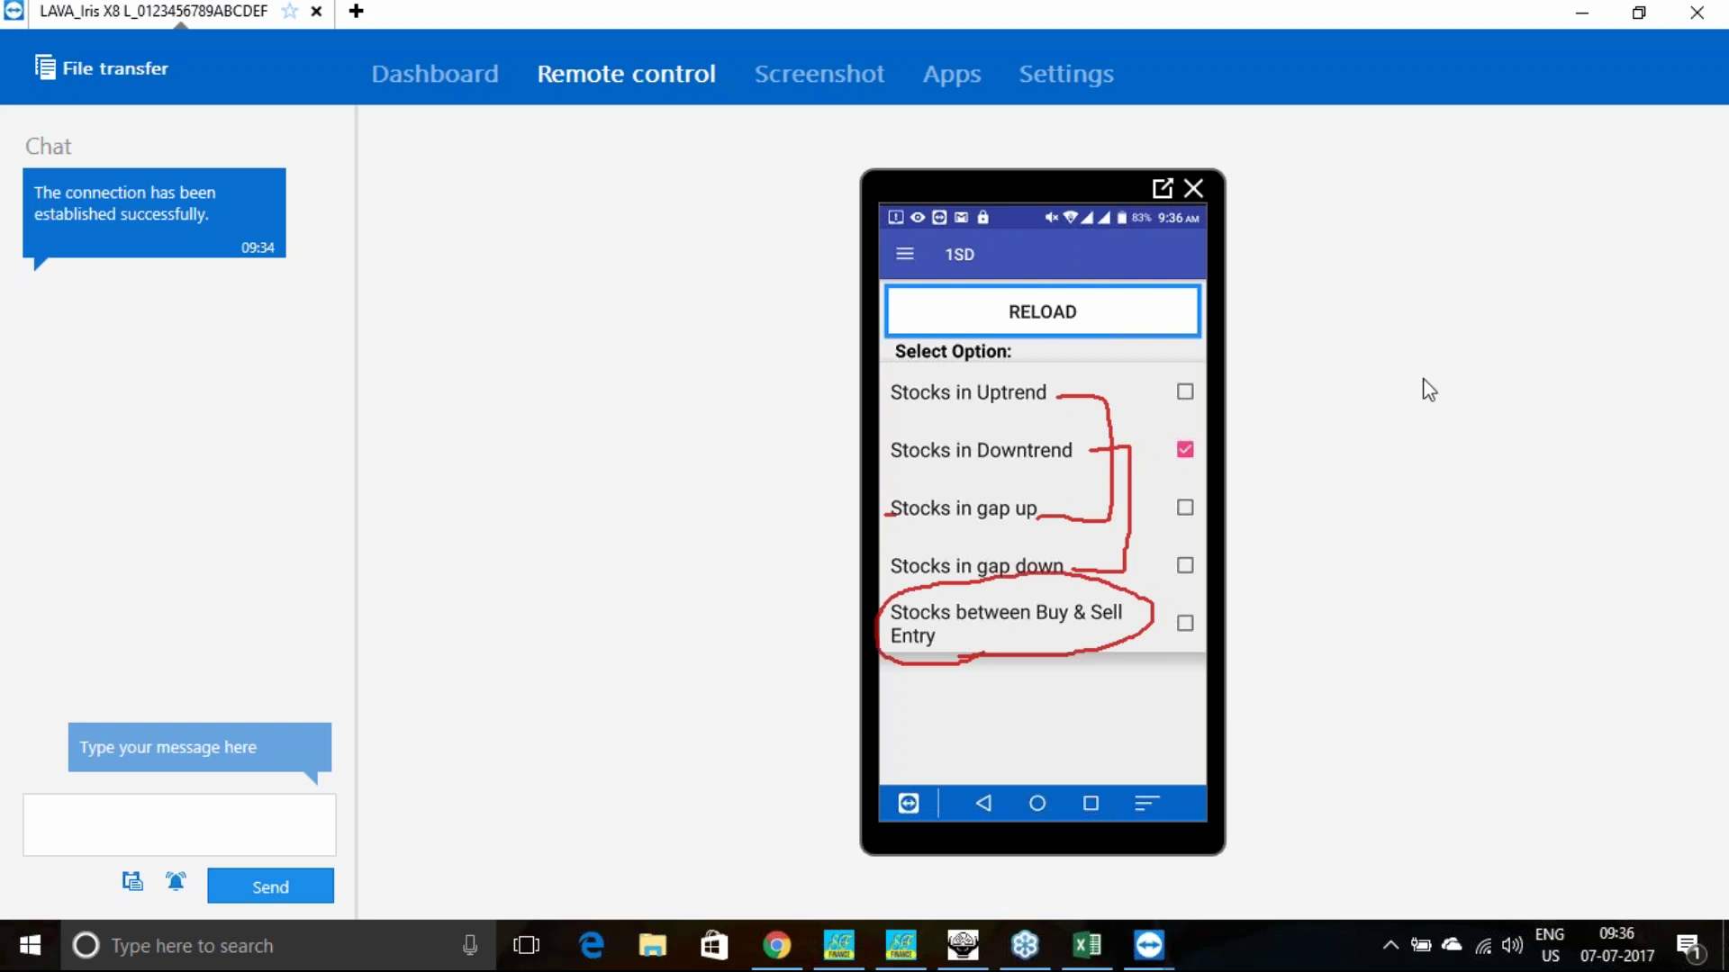
Analyse for Stocks between Buy & Sell Entry and select BANKNIFTY from the stock list, clearing the pen annotations.
left_click(1190, 630)
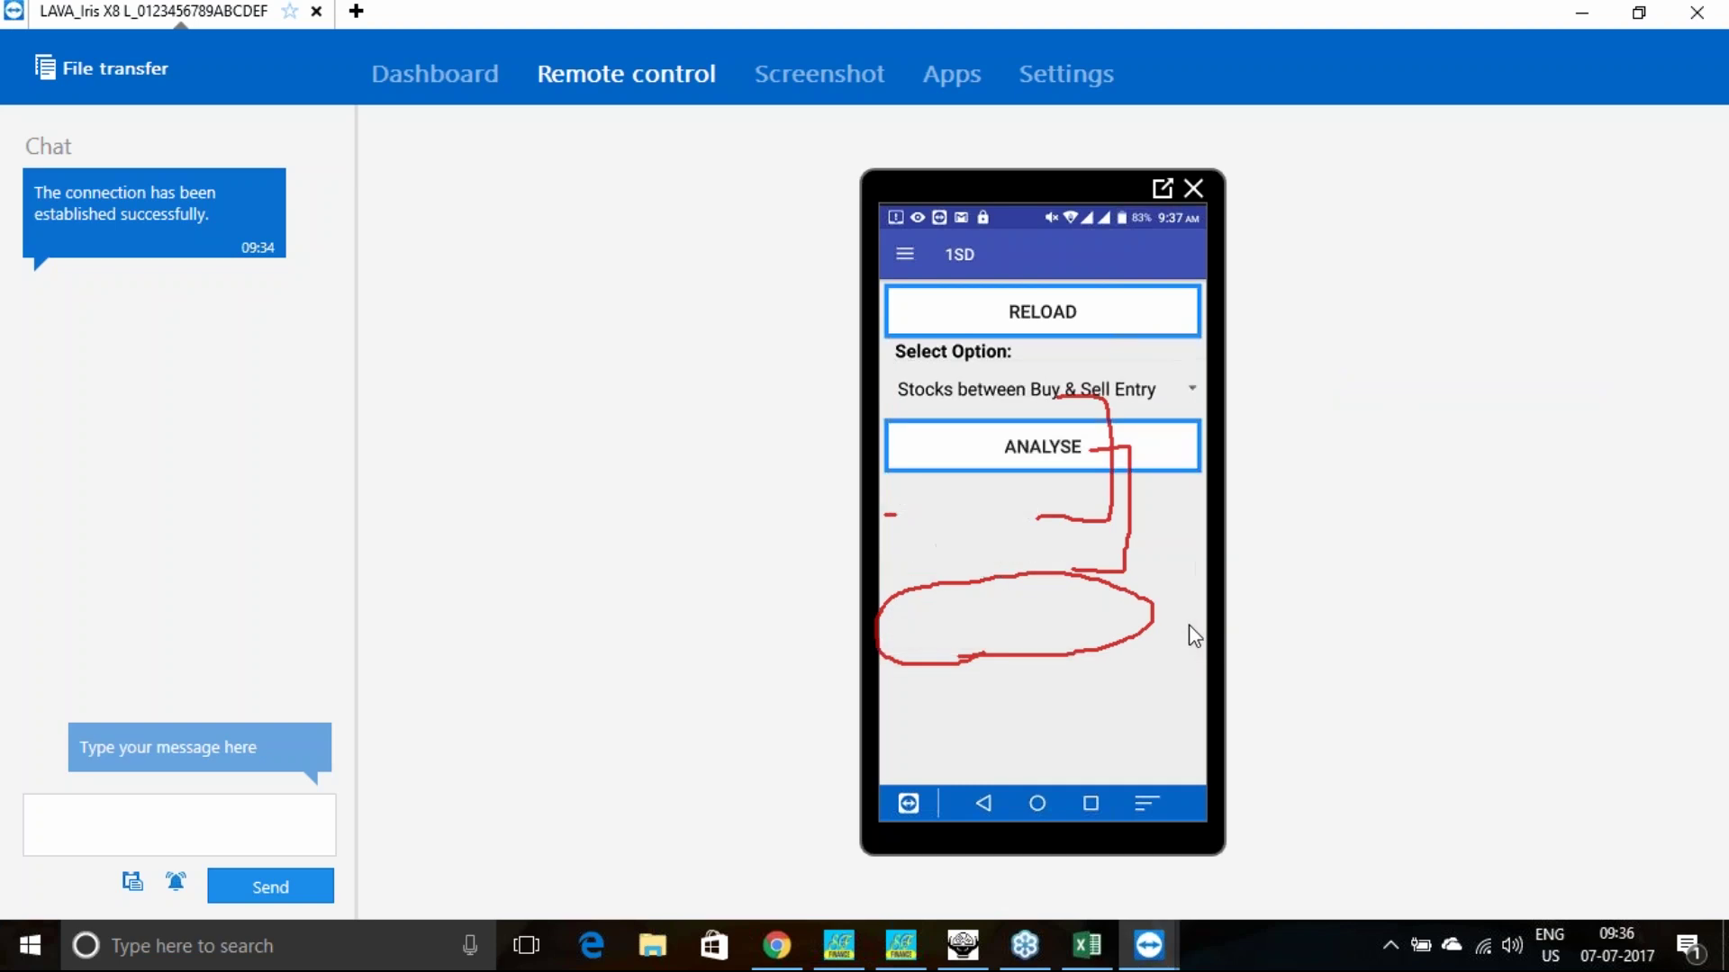
left_click(1058, 449)
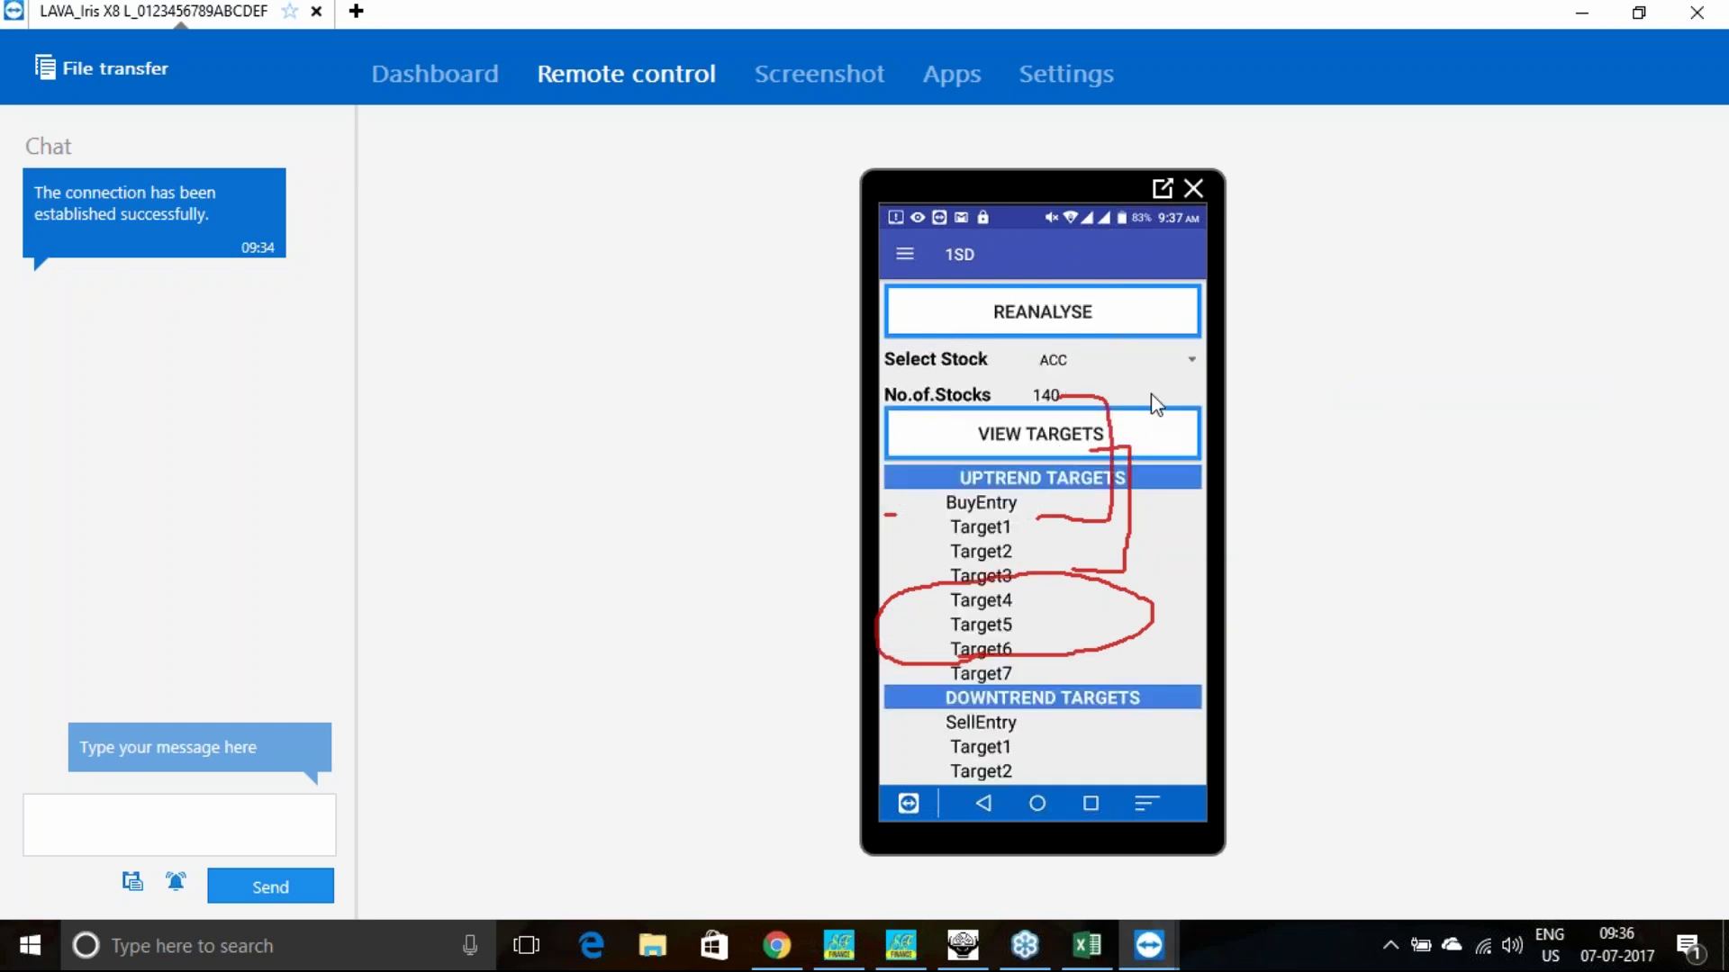
left_click(1188, 364)
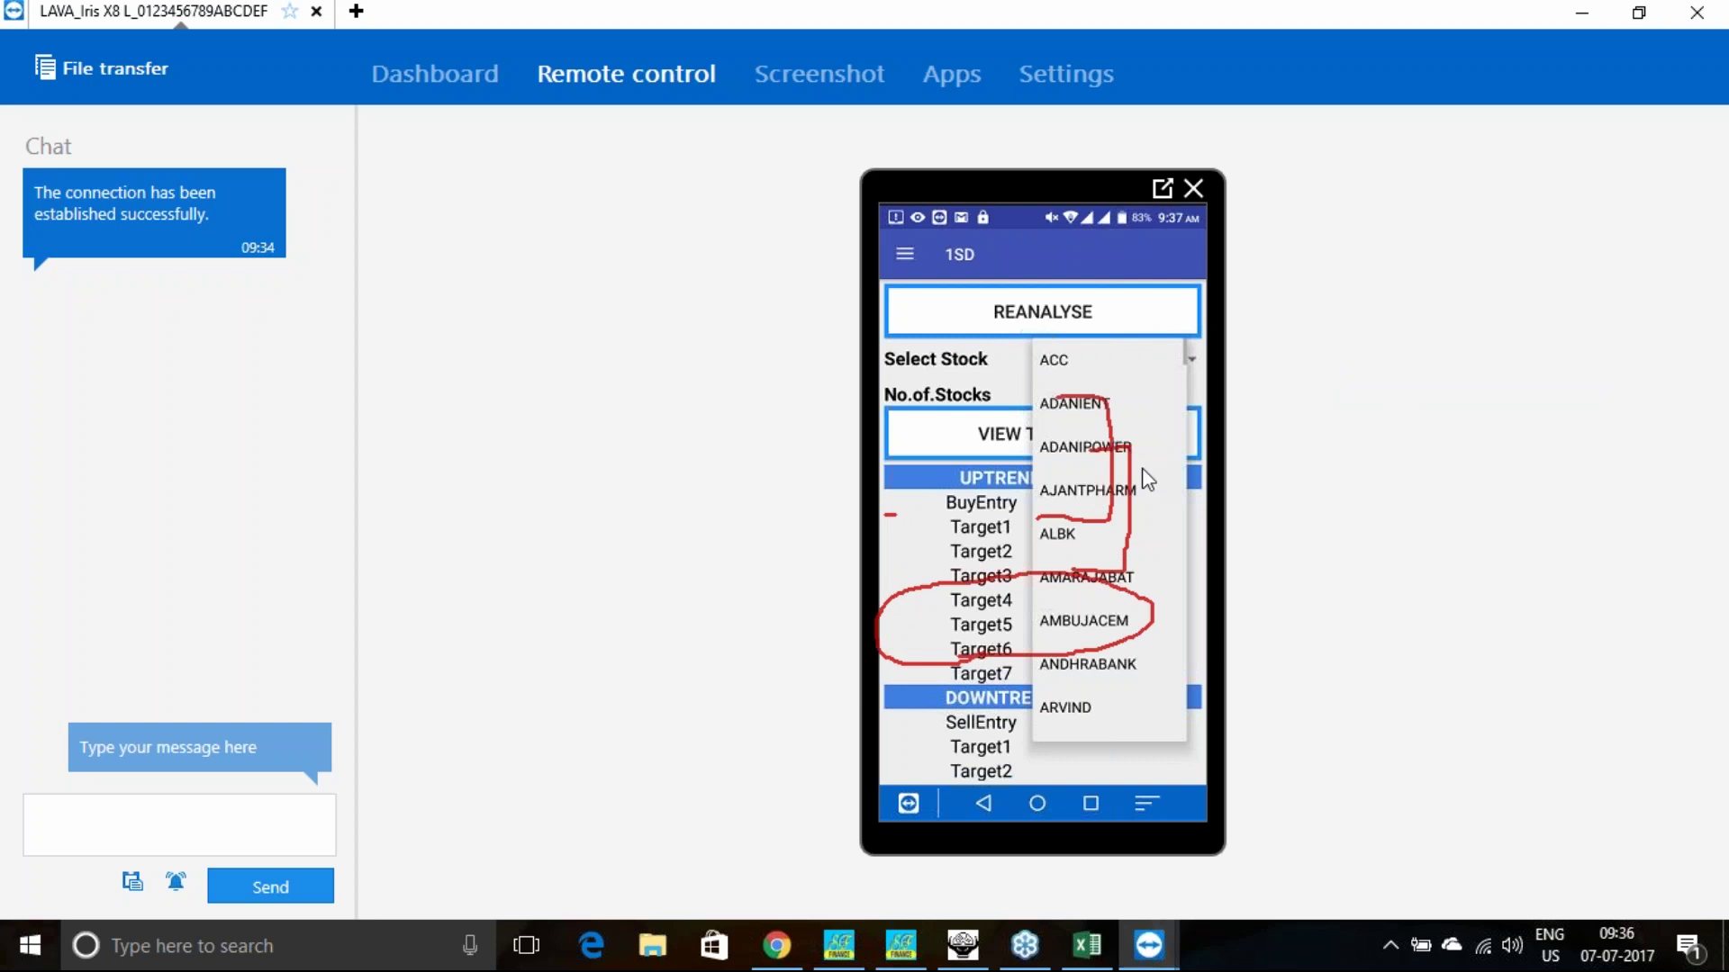
scroll(1148, 480, "down", 15)
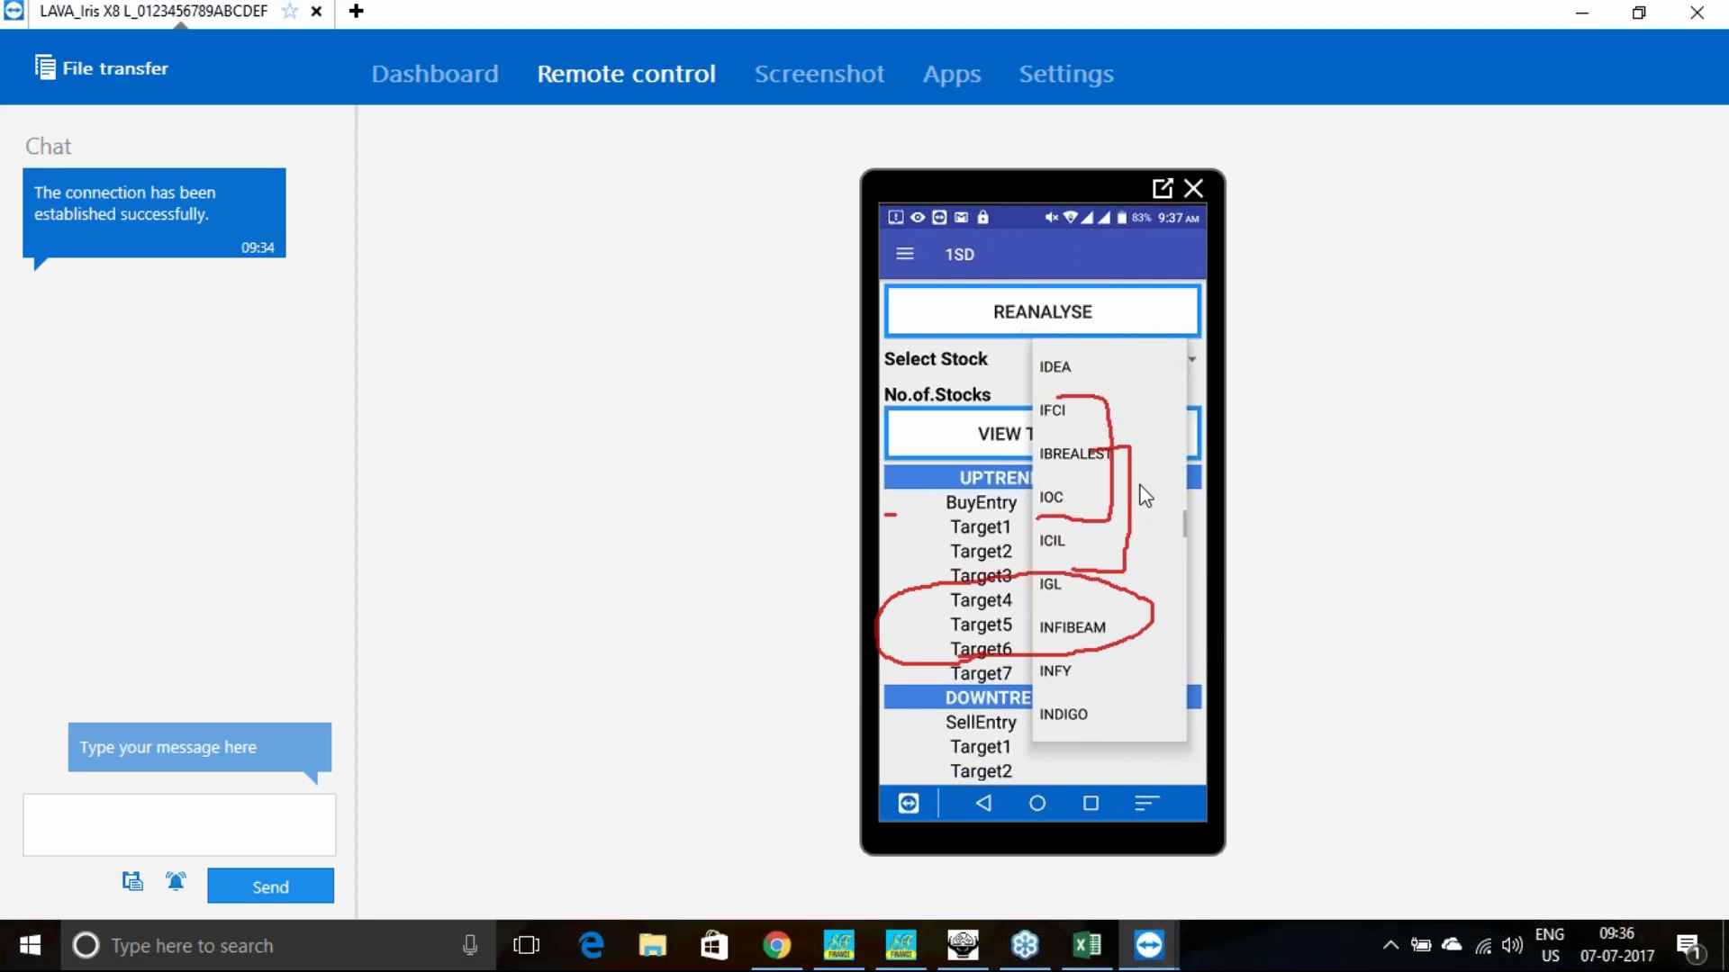
scroll(1145, 496, "down", 10)
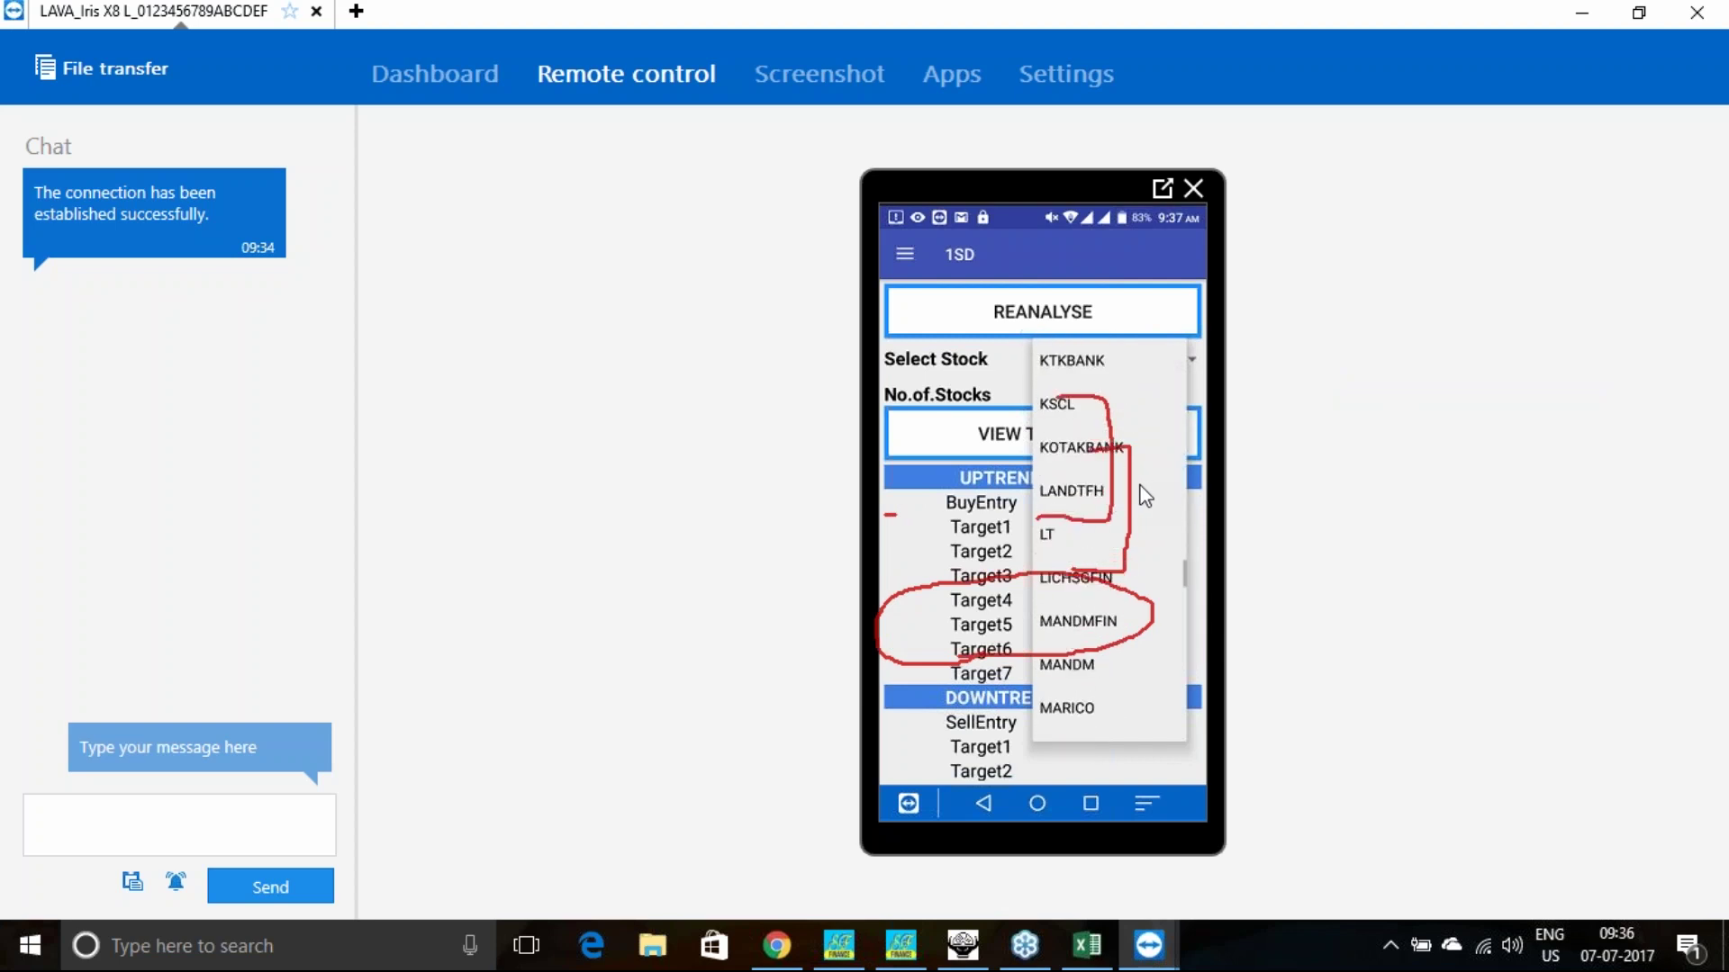
scroll(1146, 495, "down", 10)
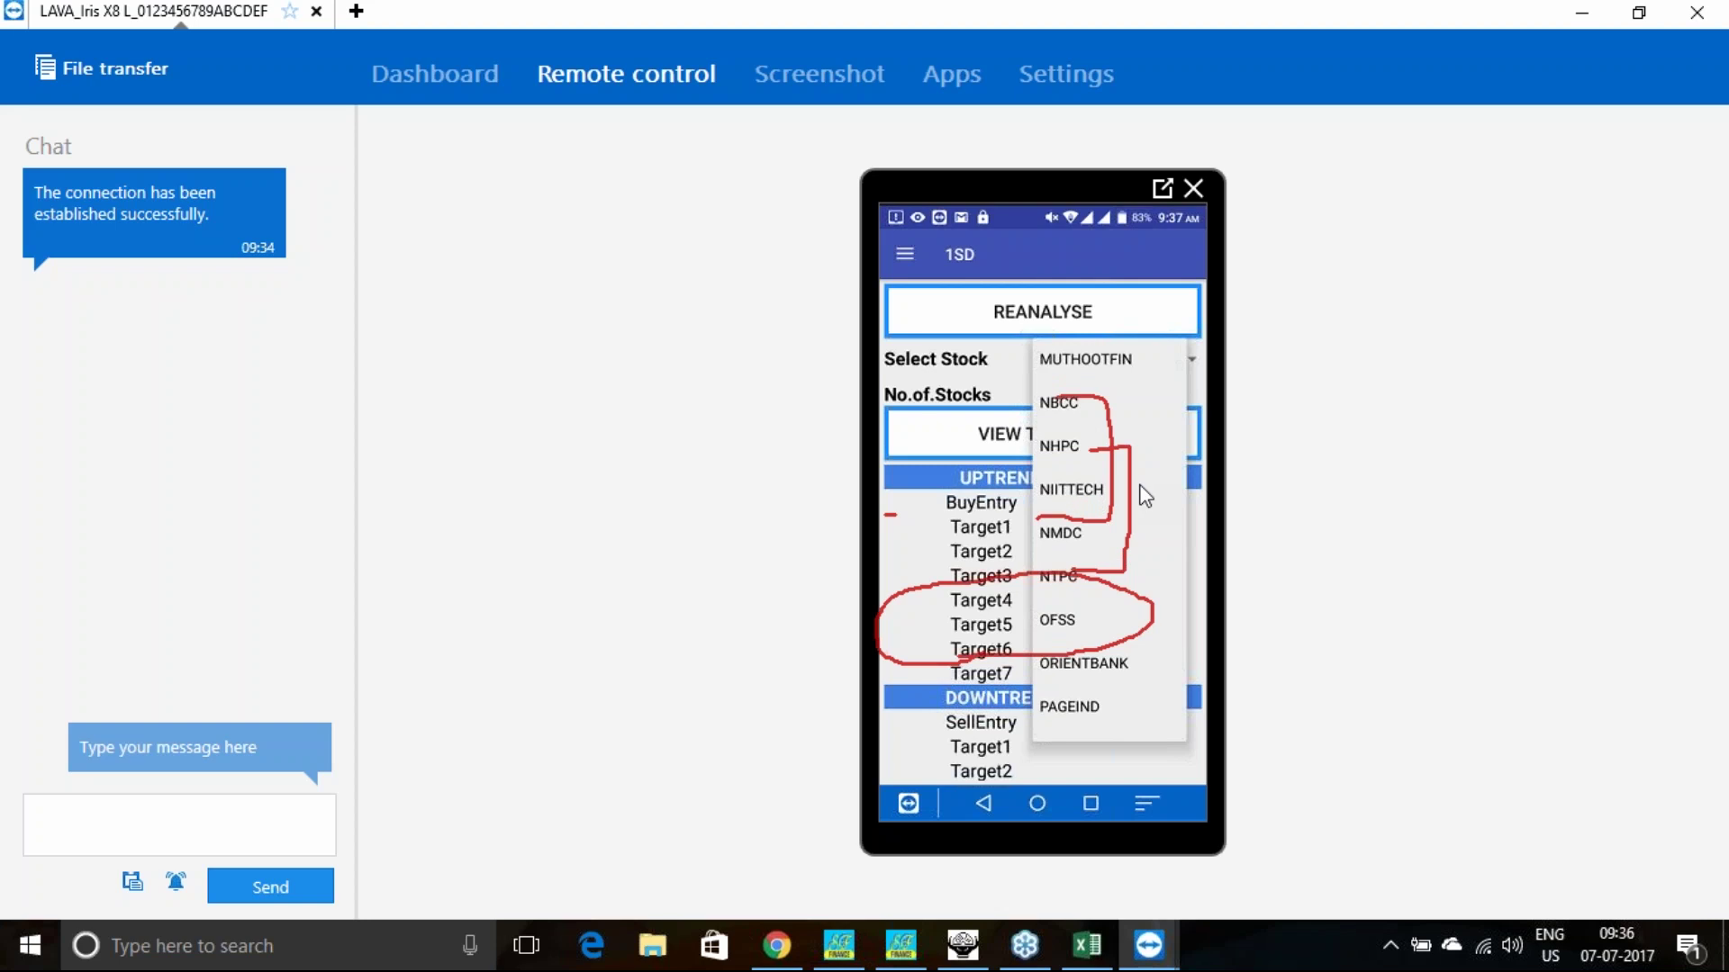
scroll(1146, 495, "down", 10)
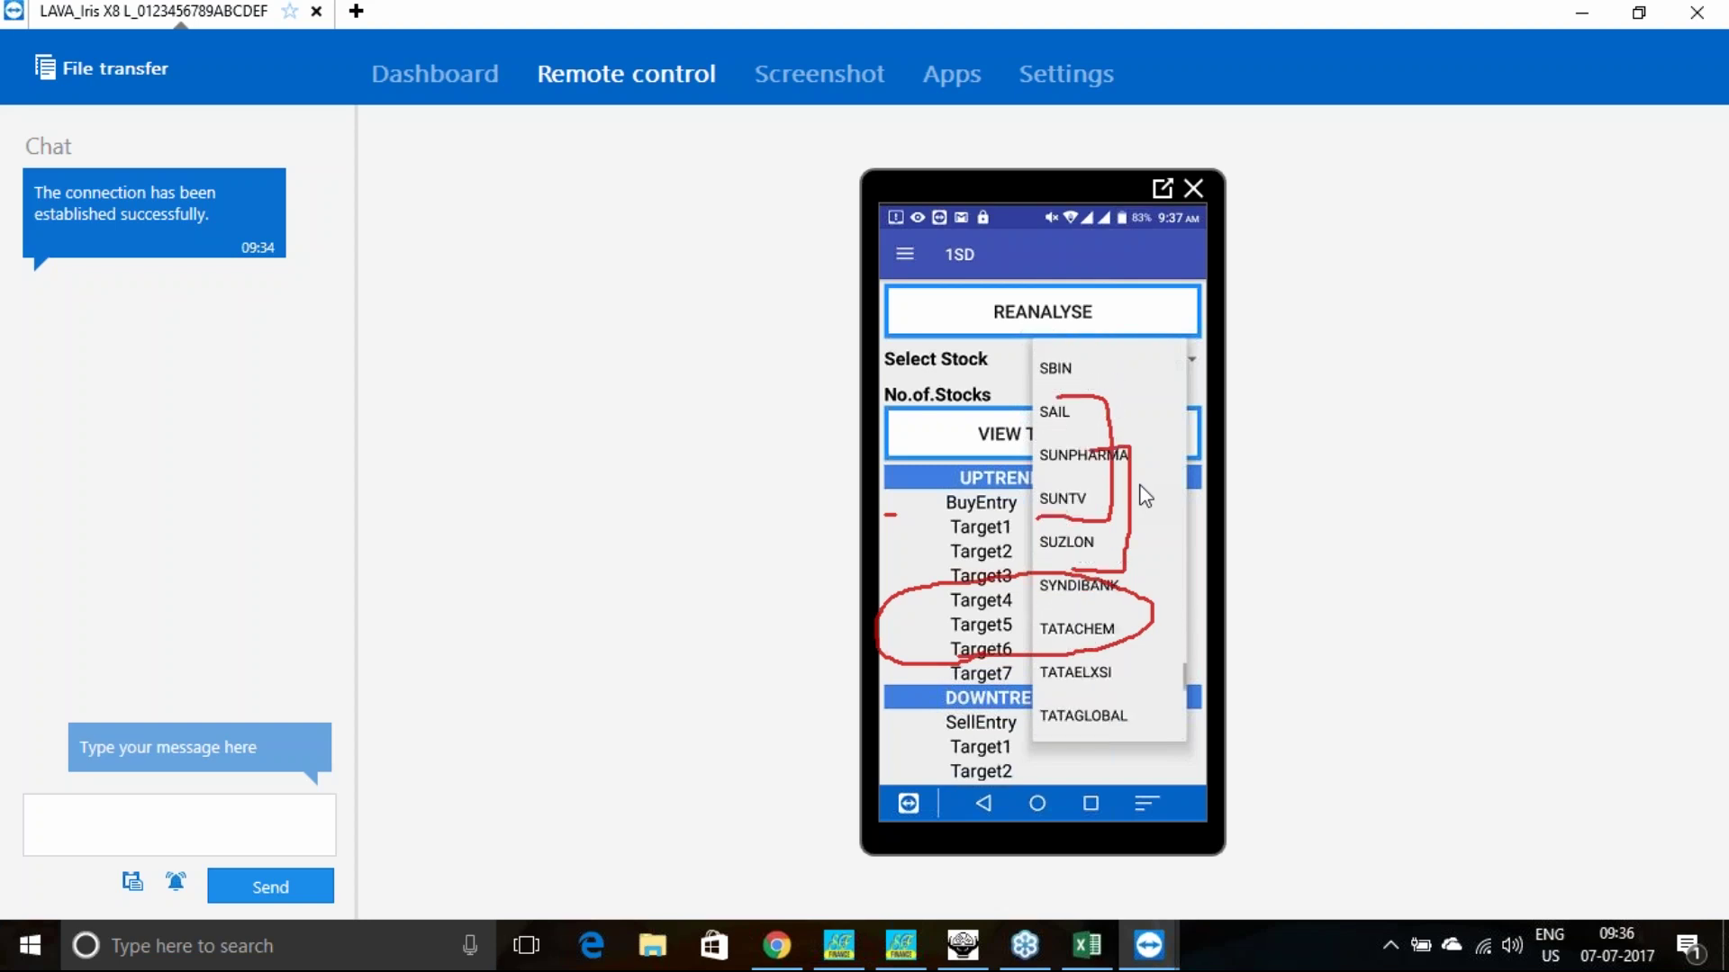
scroll(1146, 496, "down", 10)
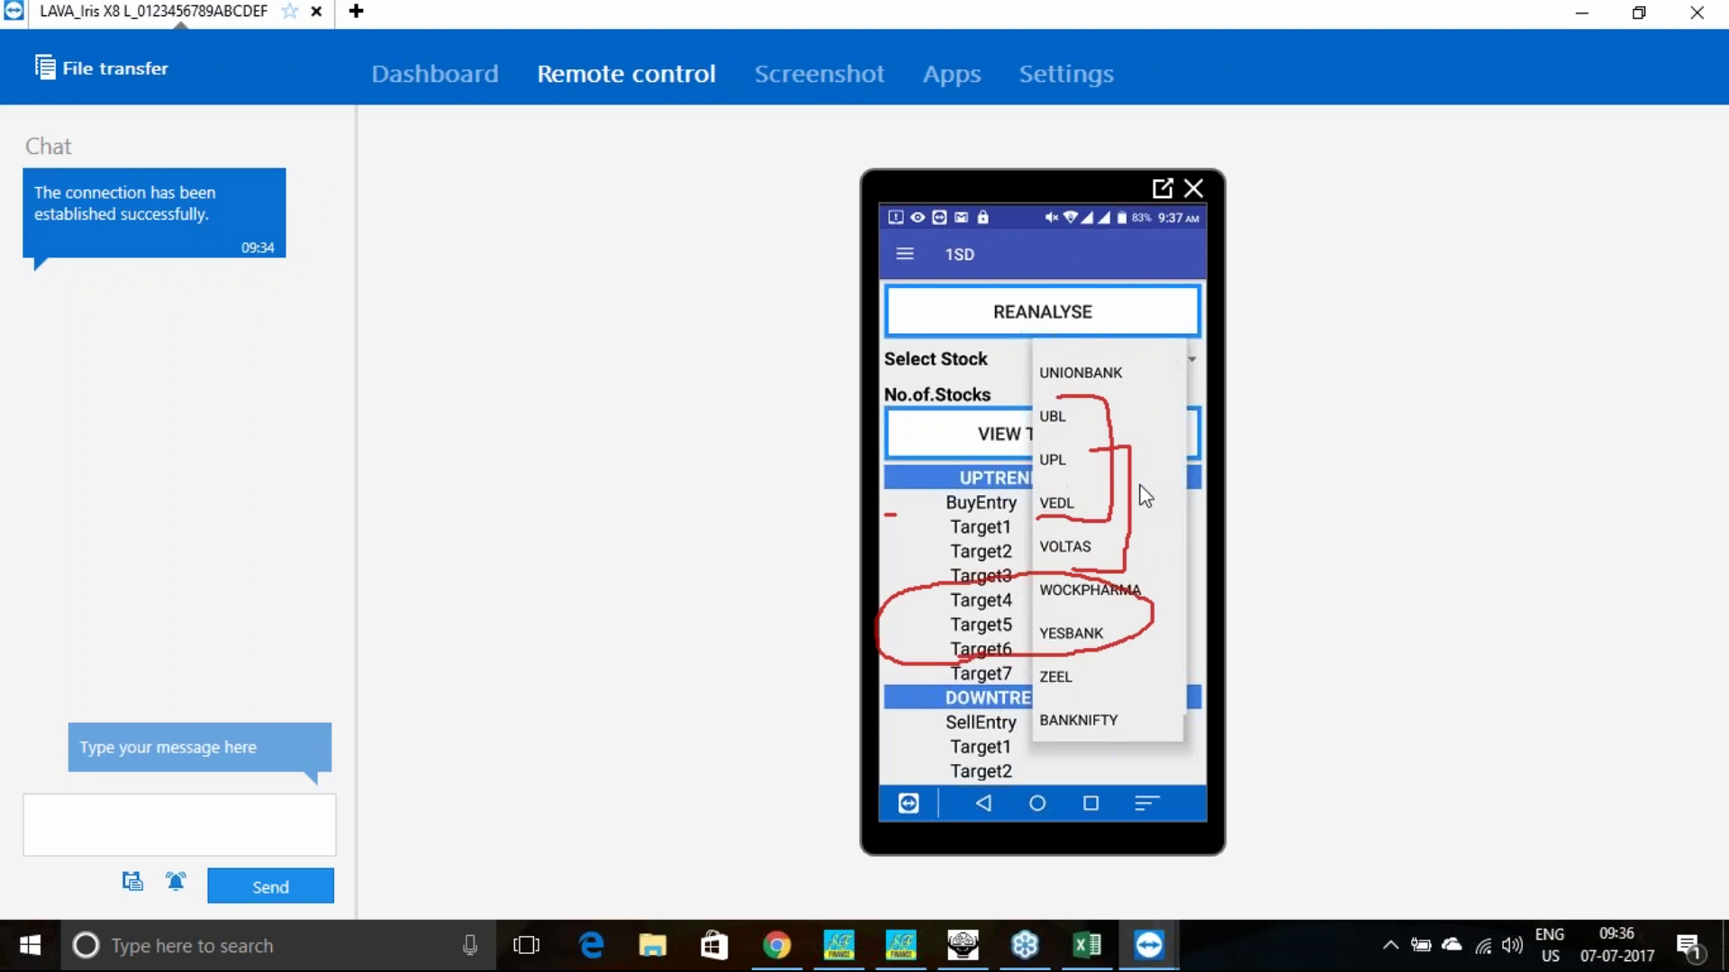
left_click(1086, 724)
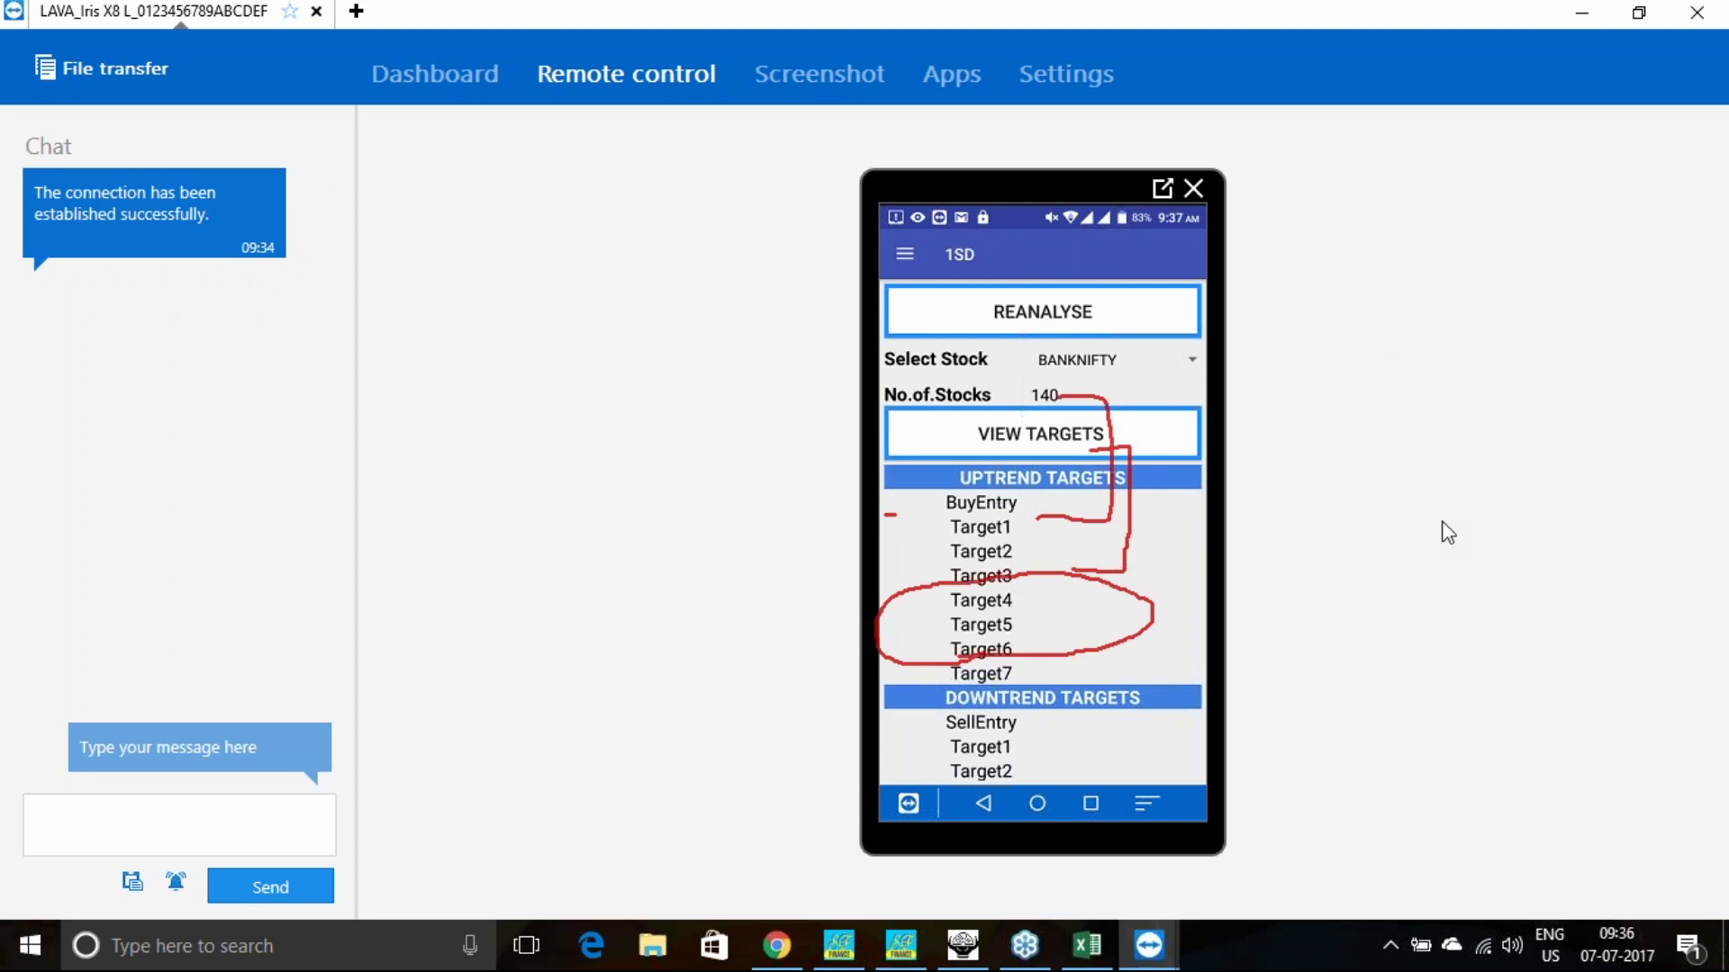
key("Escape")
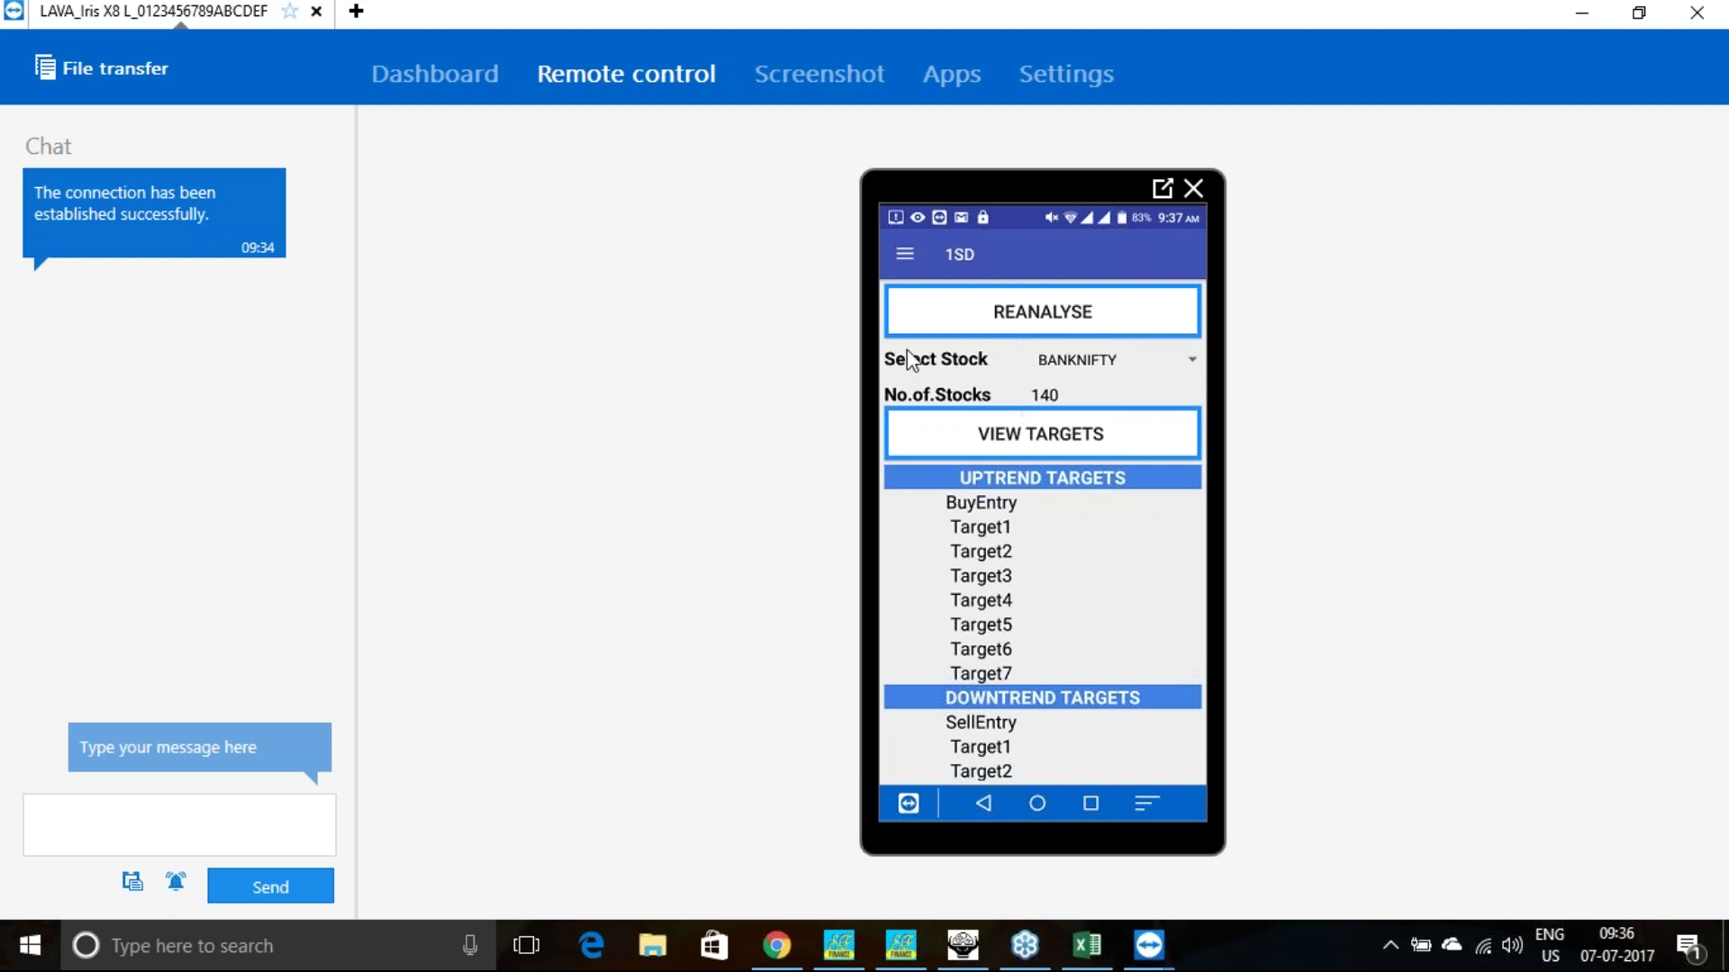
Open the Option Scanner and set the instrument to IndexFuture.
left_click(907, 263)
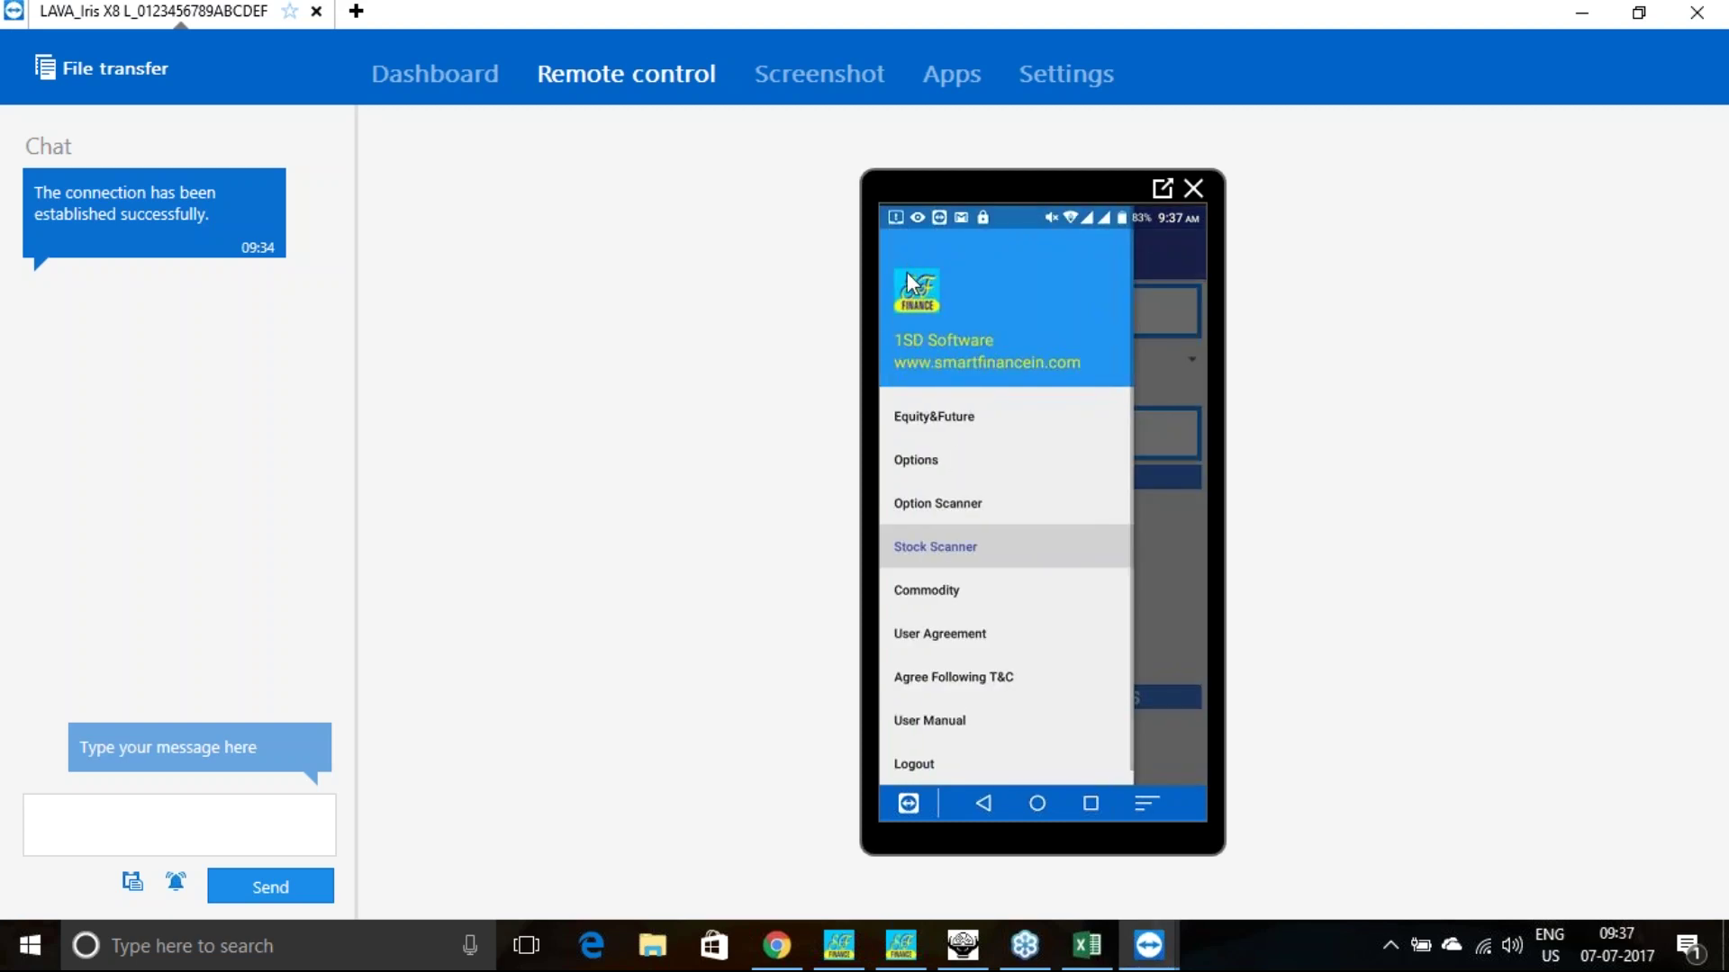
left_click(948, 504)
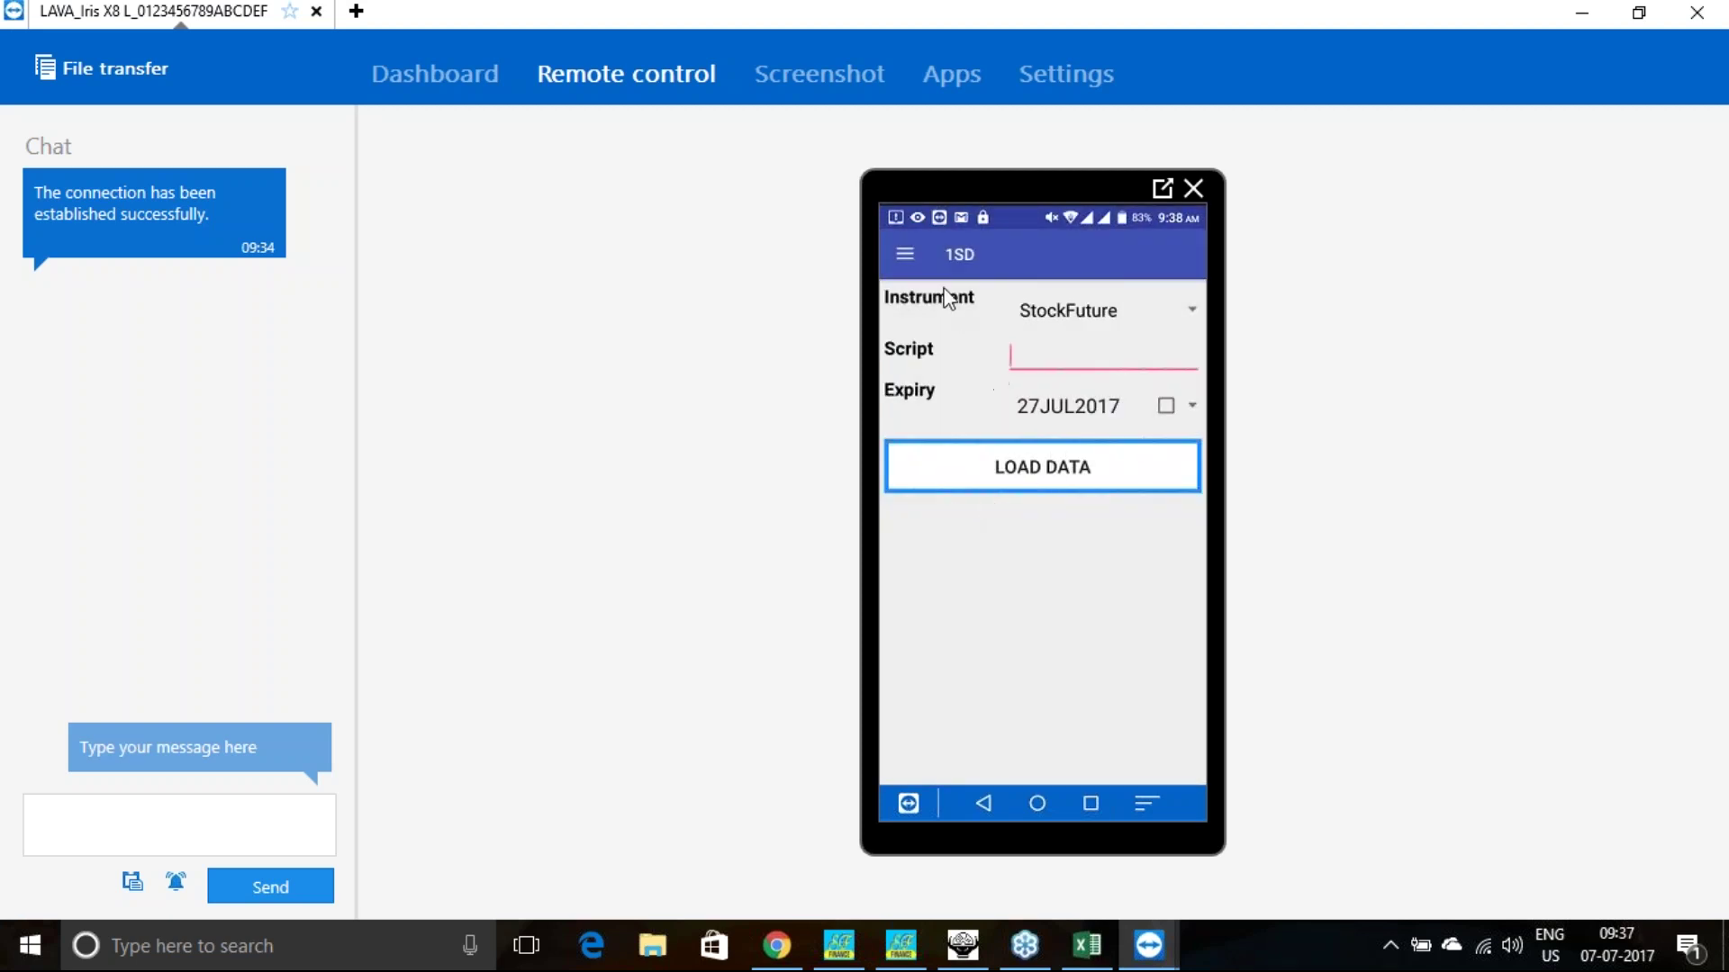
left_click(907, 256)
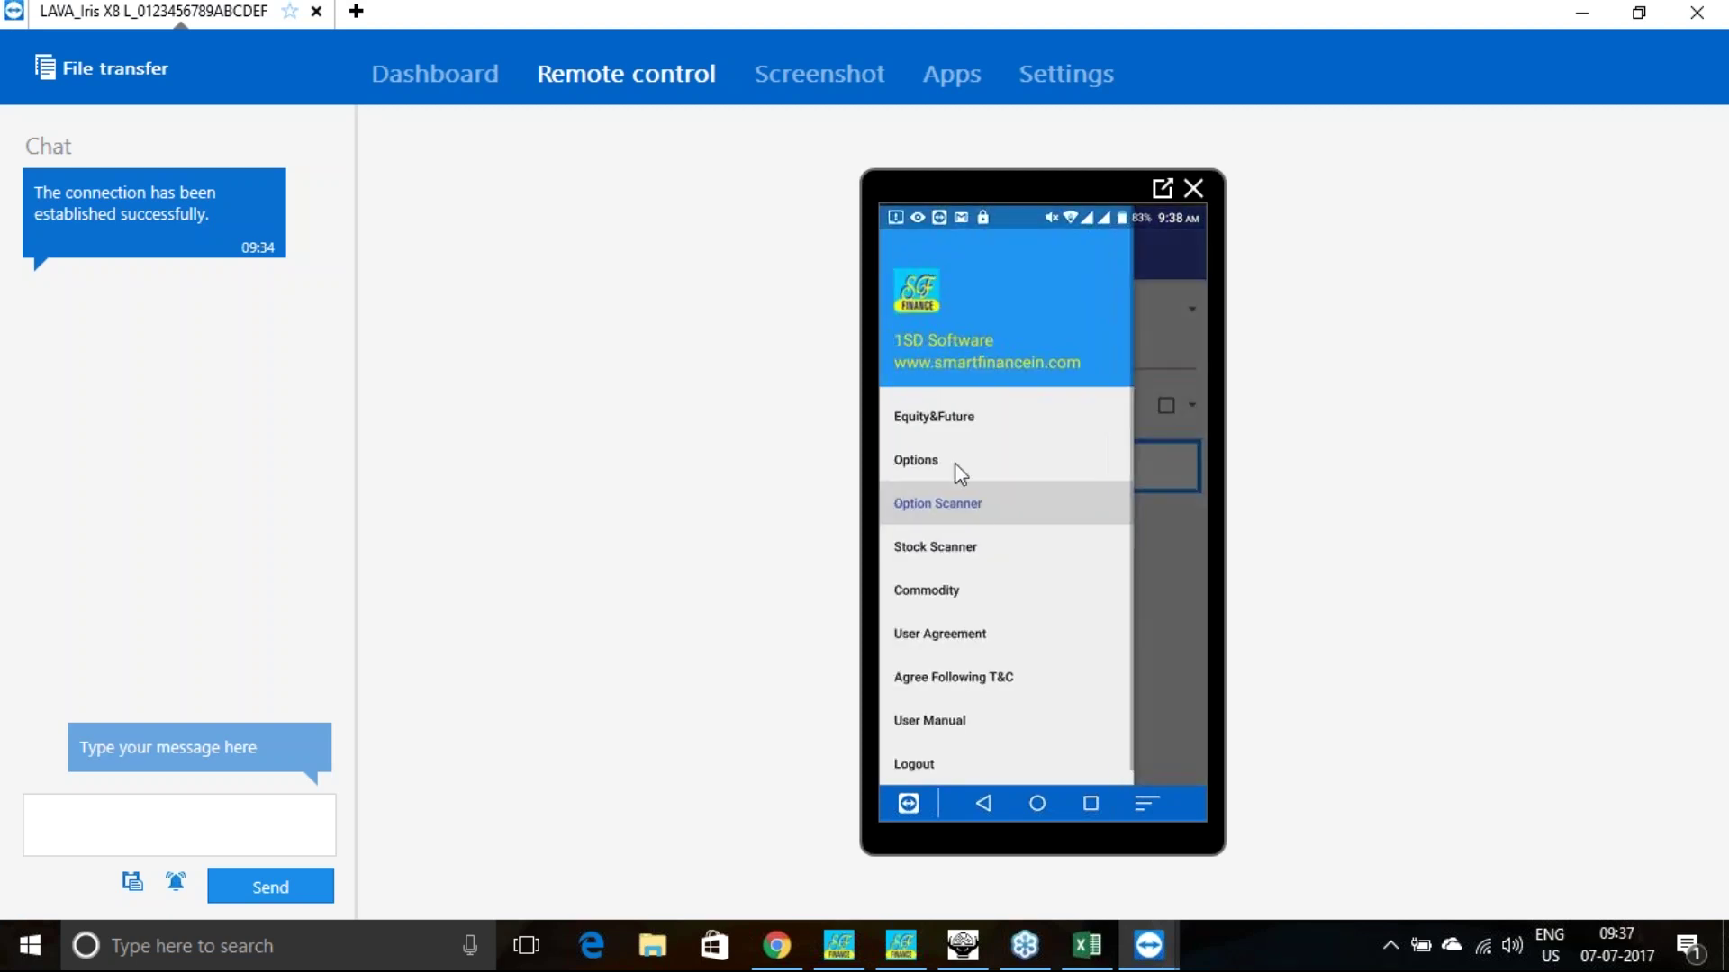
left_click(1194, 591)
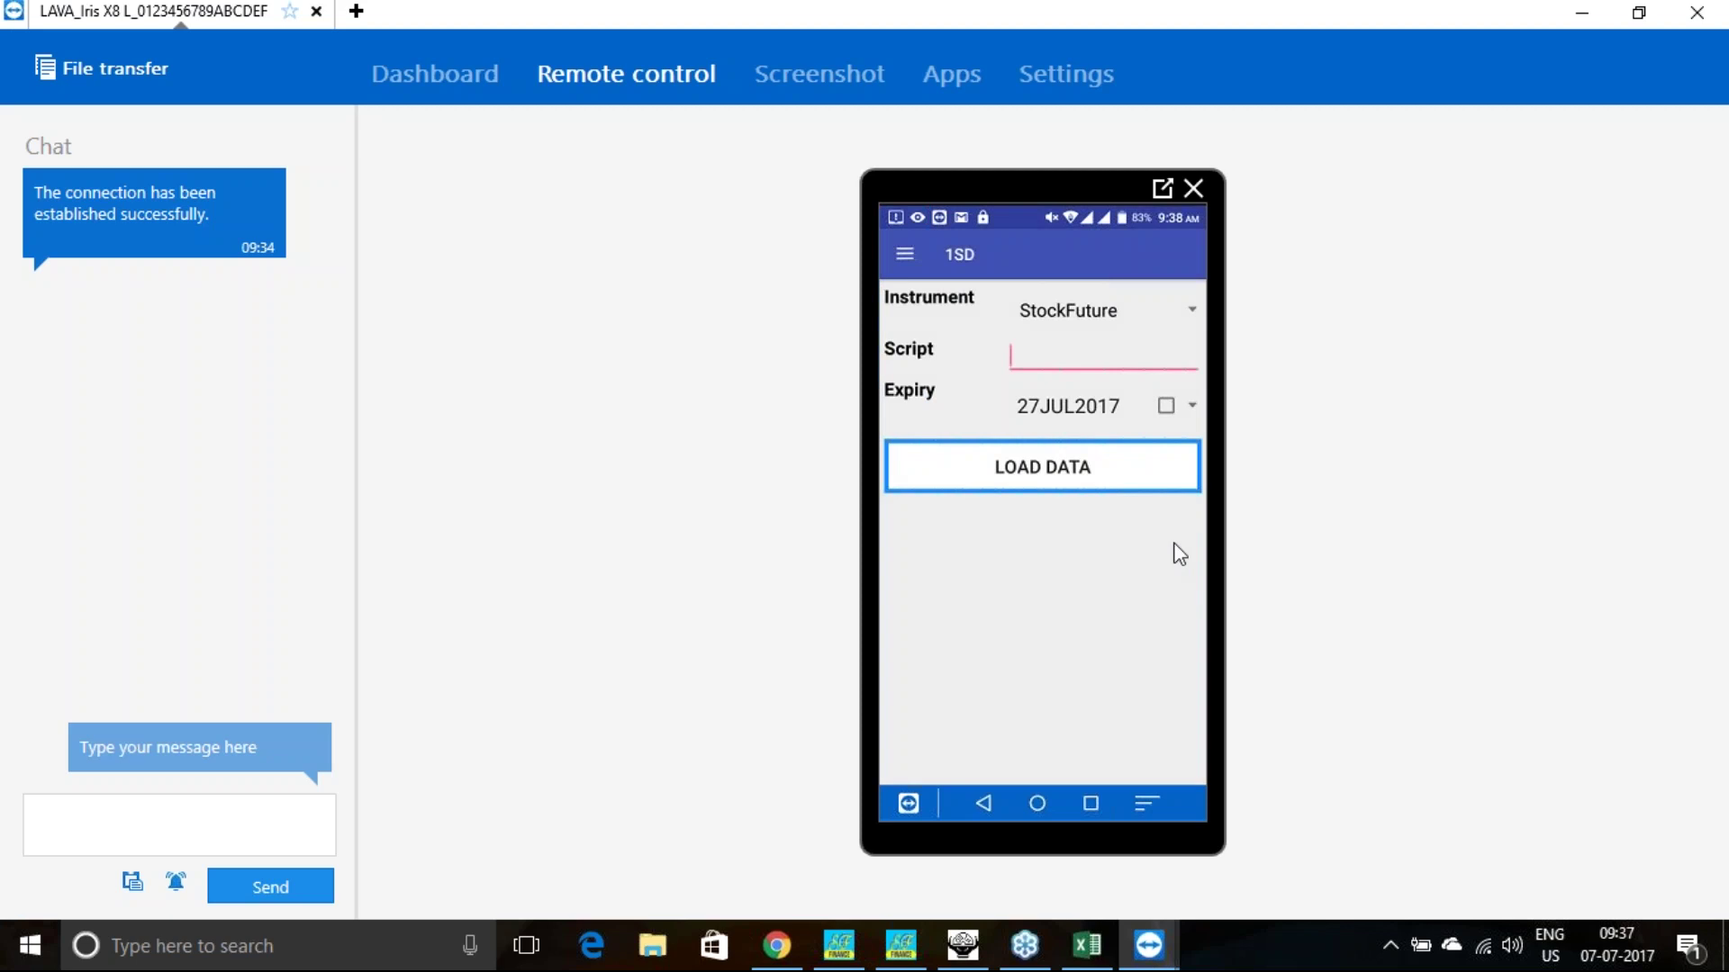
left_click(1191, 315)
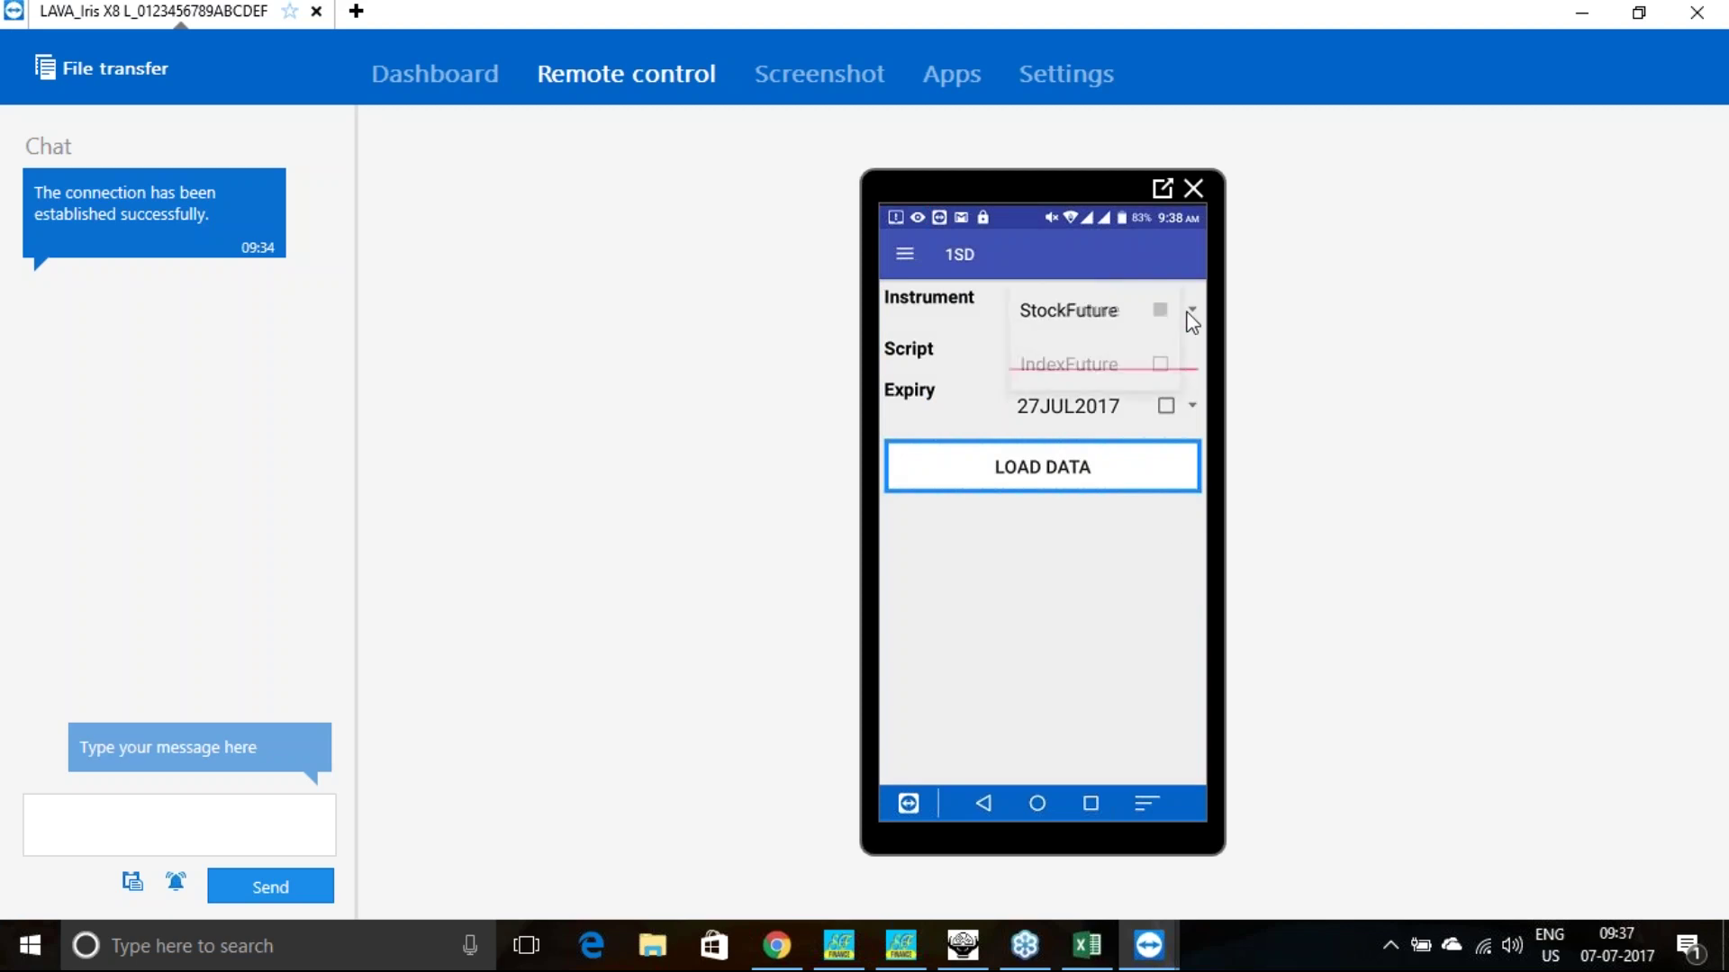
left_click(1099, 369)
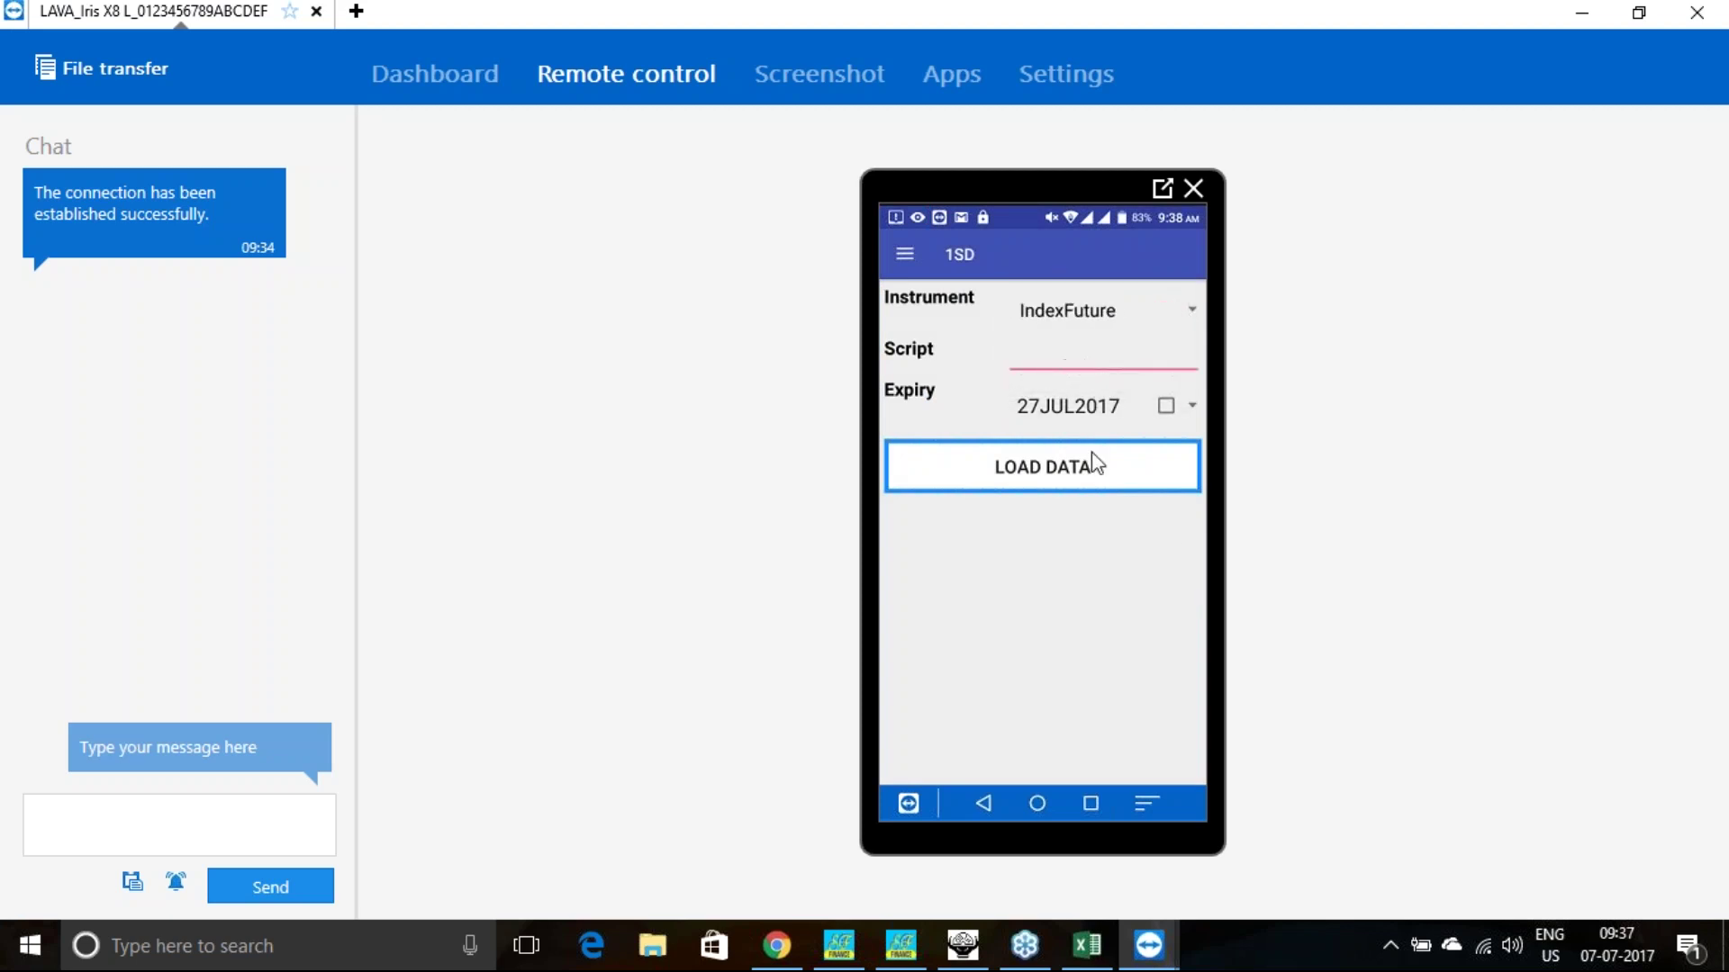
Switch to ODIN to check the futures market watch, then return to the phone's remote session.
left_click(962, 945)
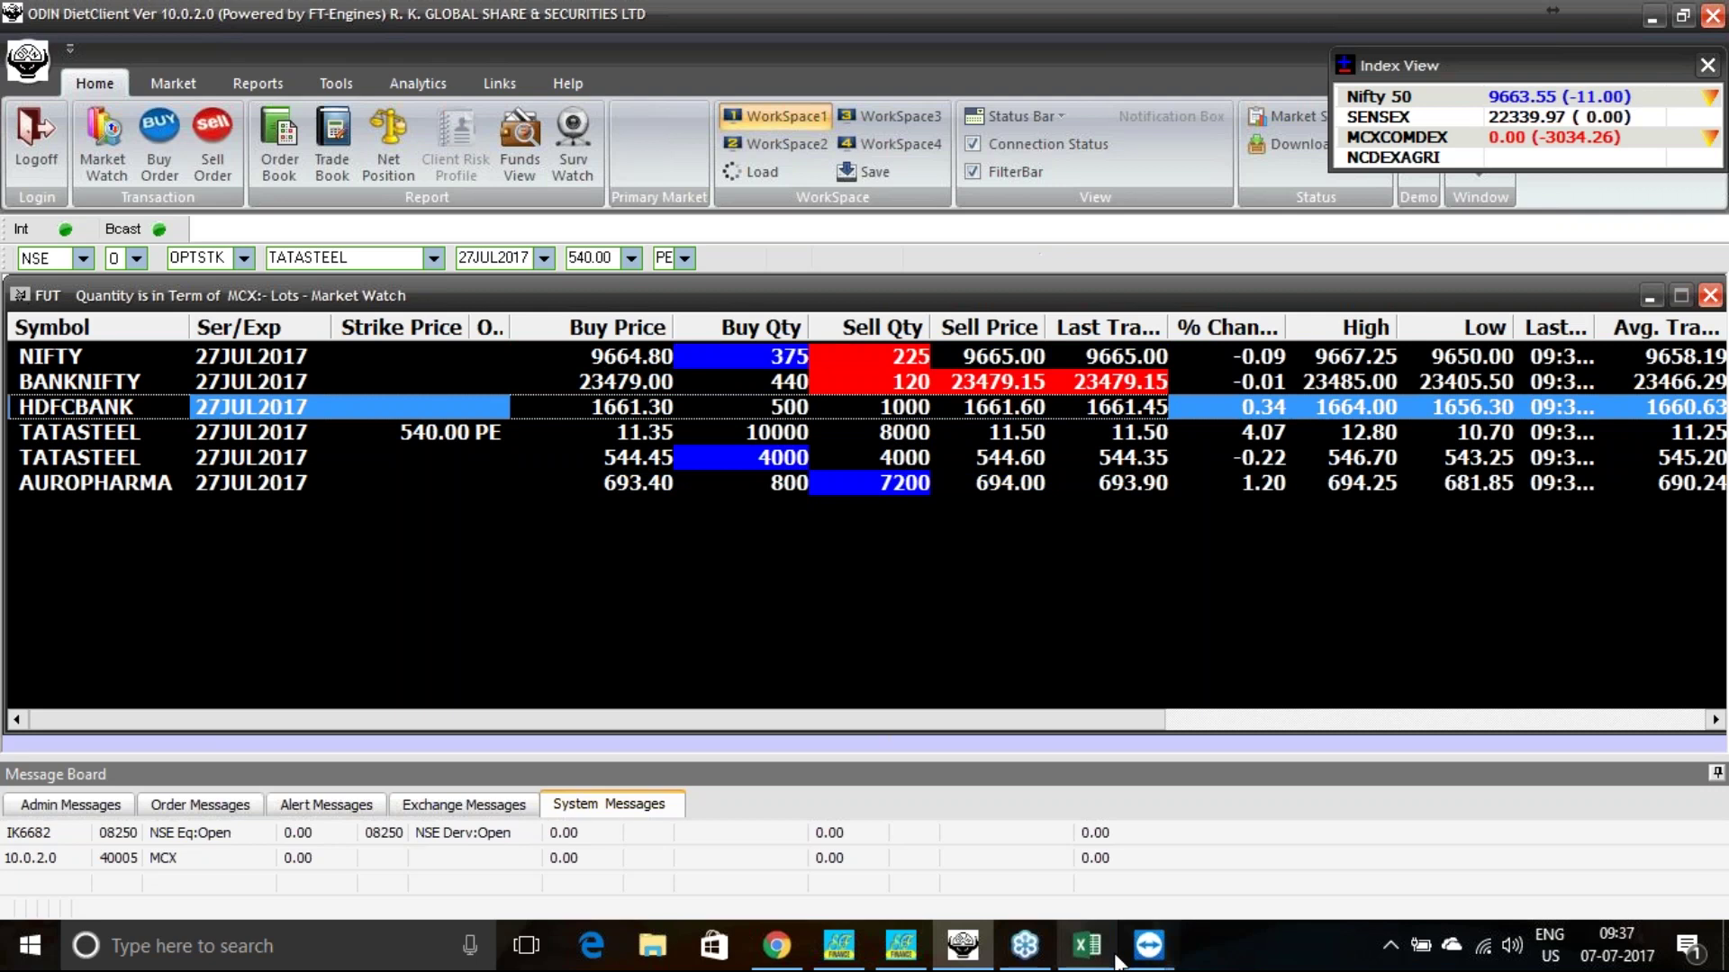
mouse_move(1149, 947)
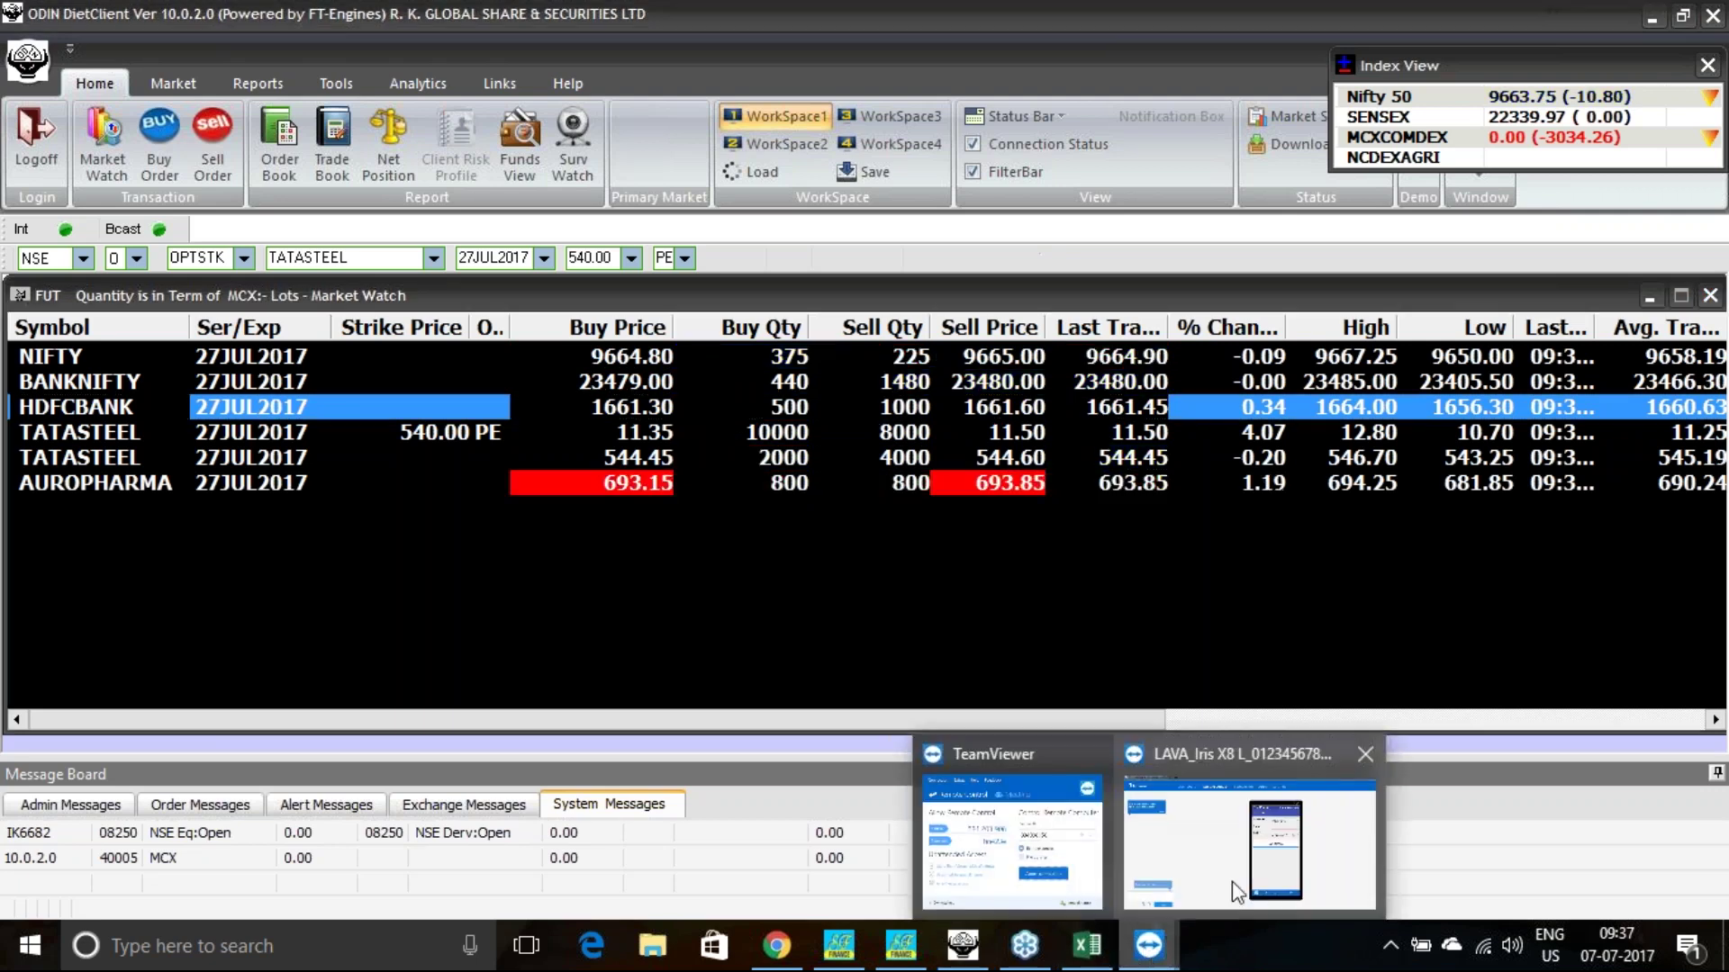
left_click(1231, 882)
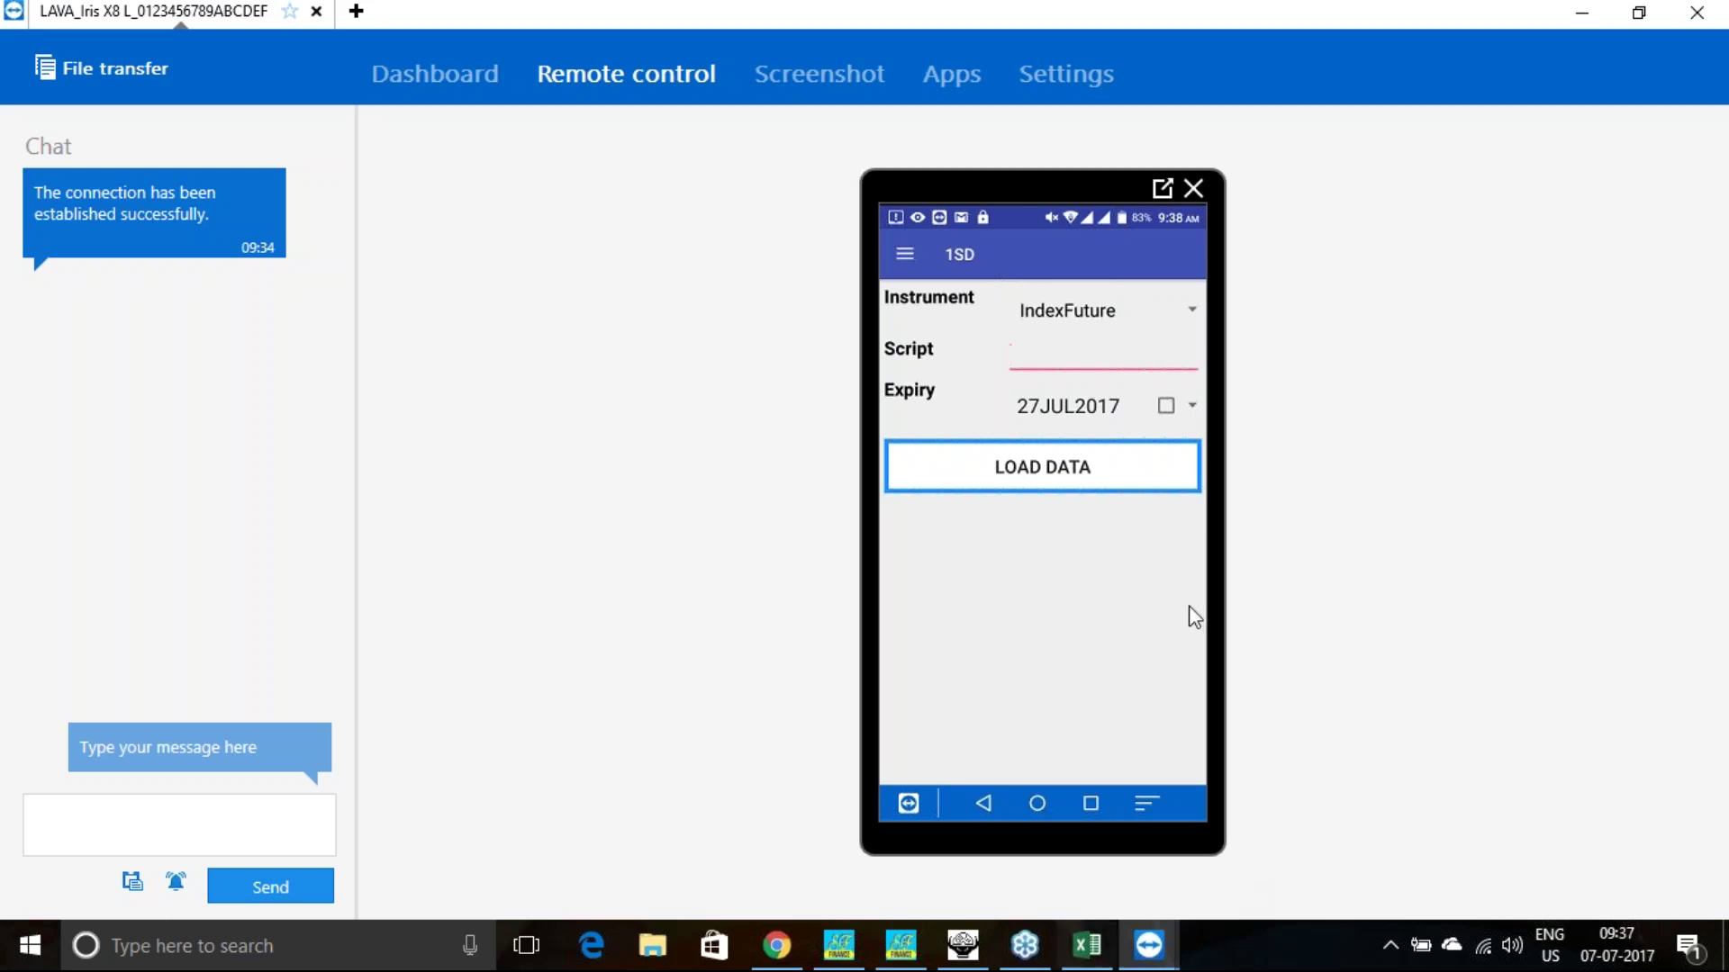
Fill in the index script, choose the 27JUL2017 expiry and load the option data.
left_click(1044, 369)
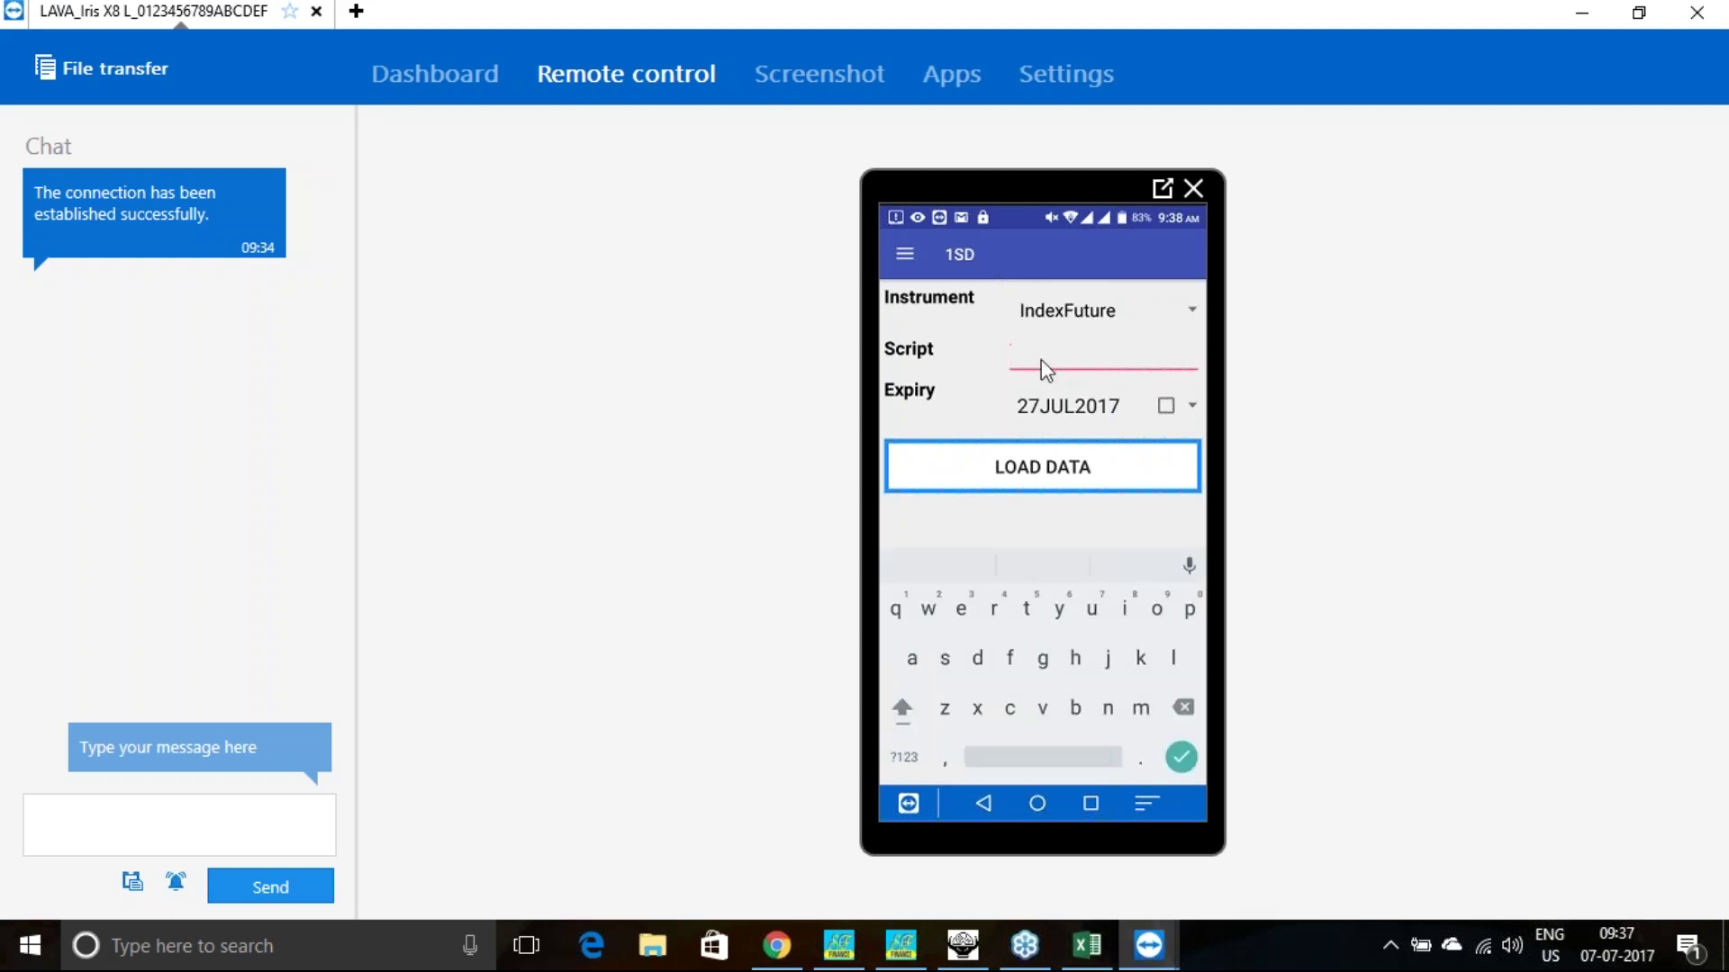
type("n")
left_click(1060, 412)
left_click(1066, 405)
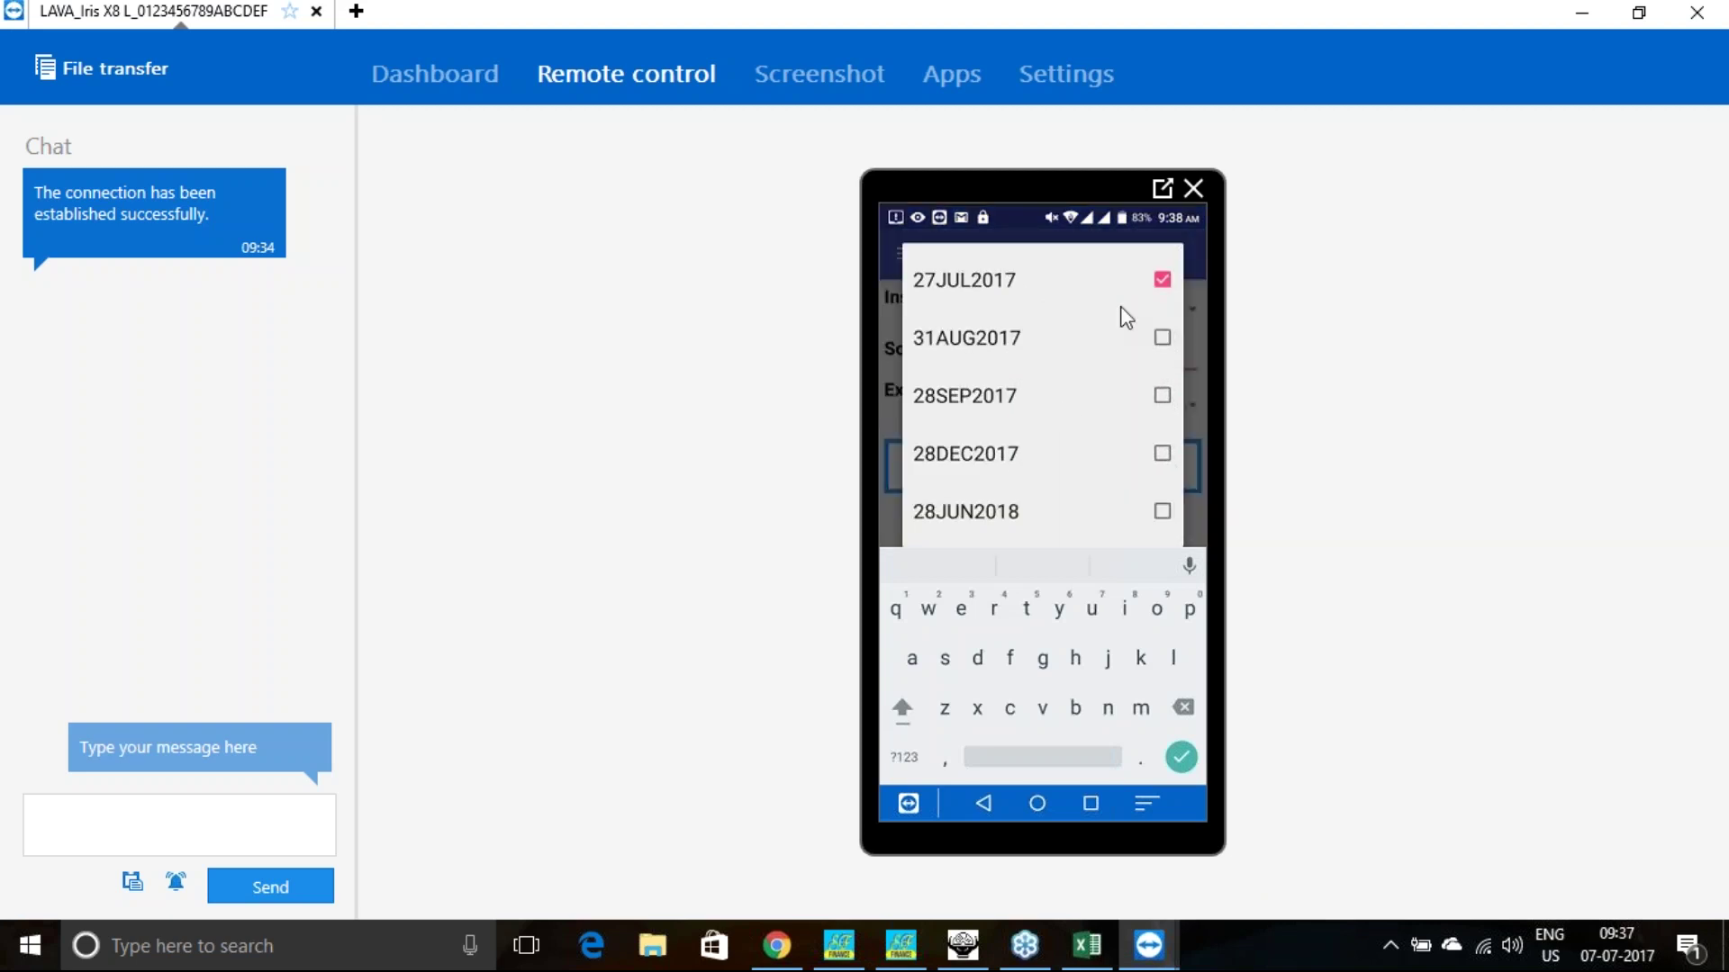
left_click(1000, 284)
left_click(1065, 478)
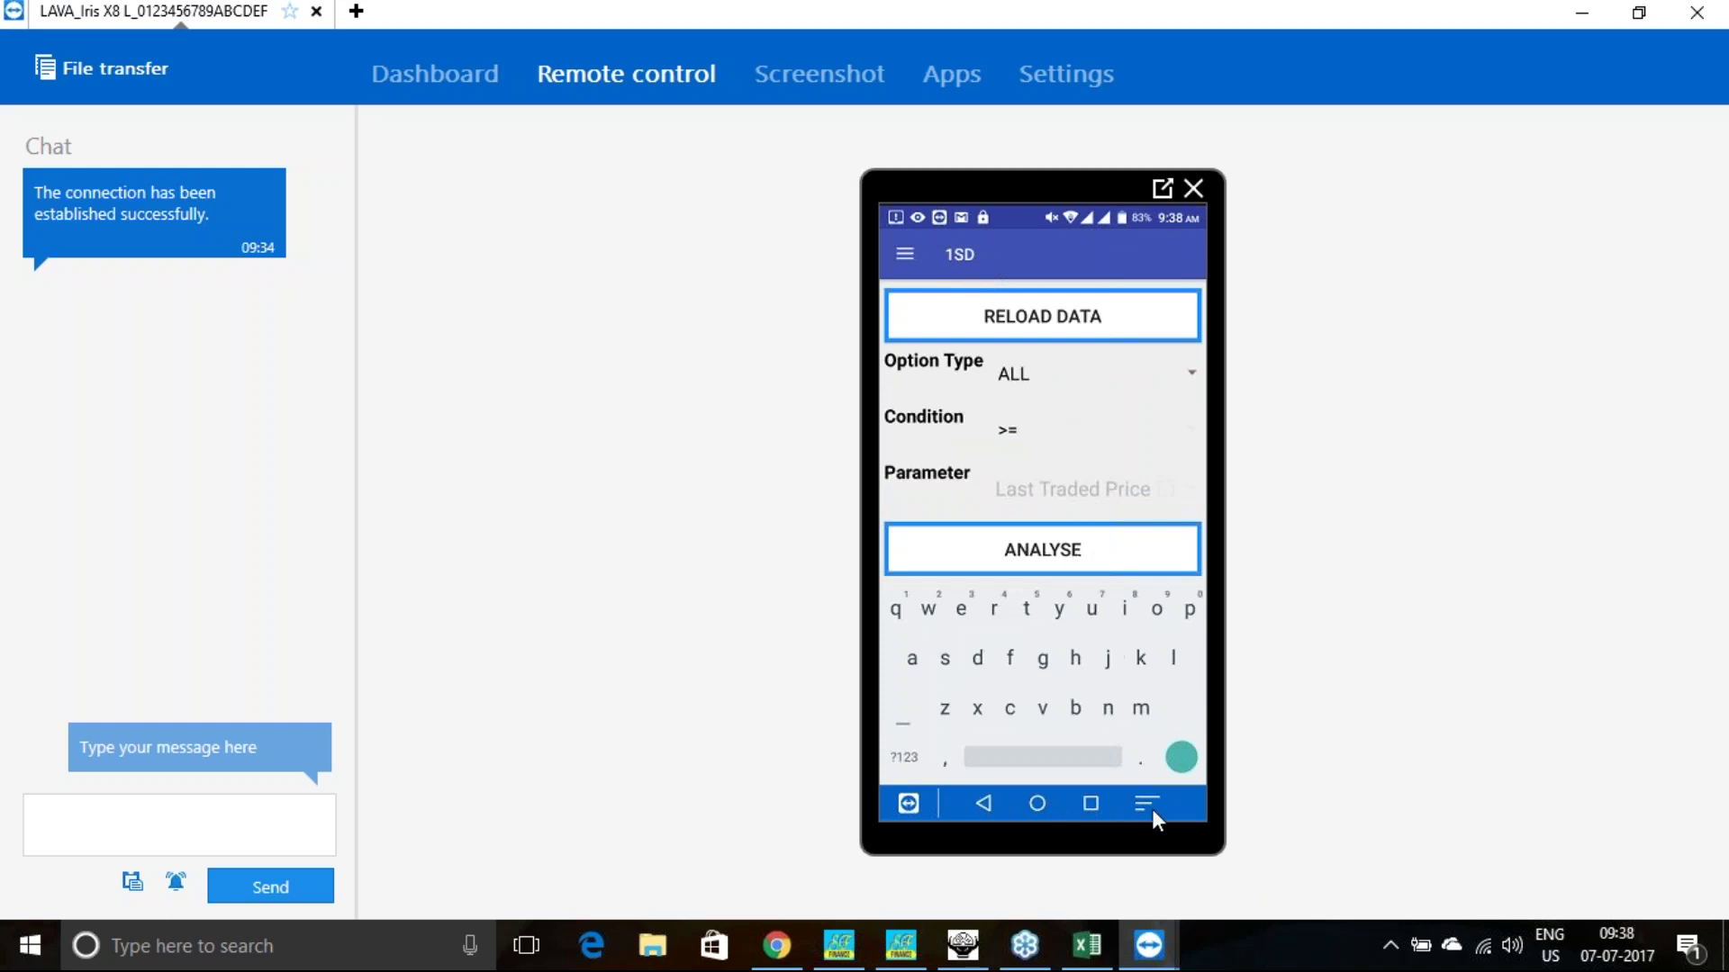
left_click(984, 806)
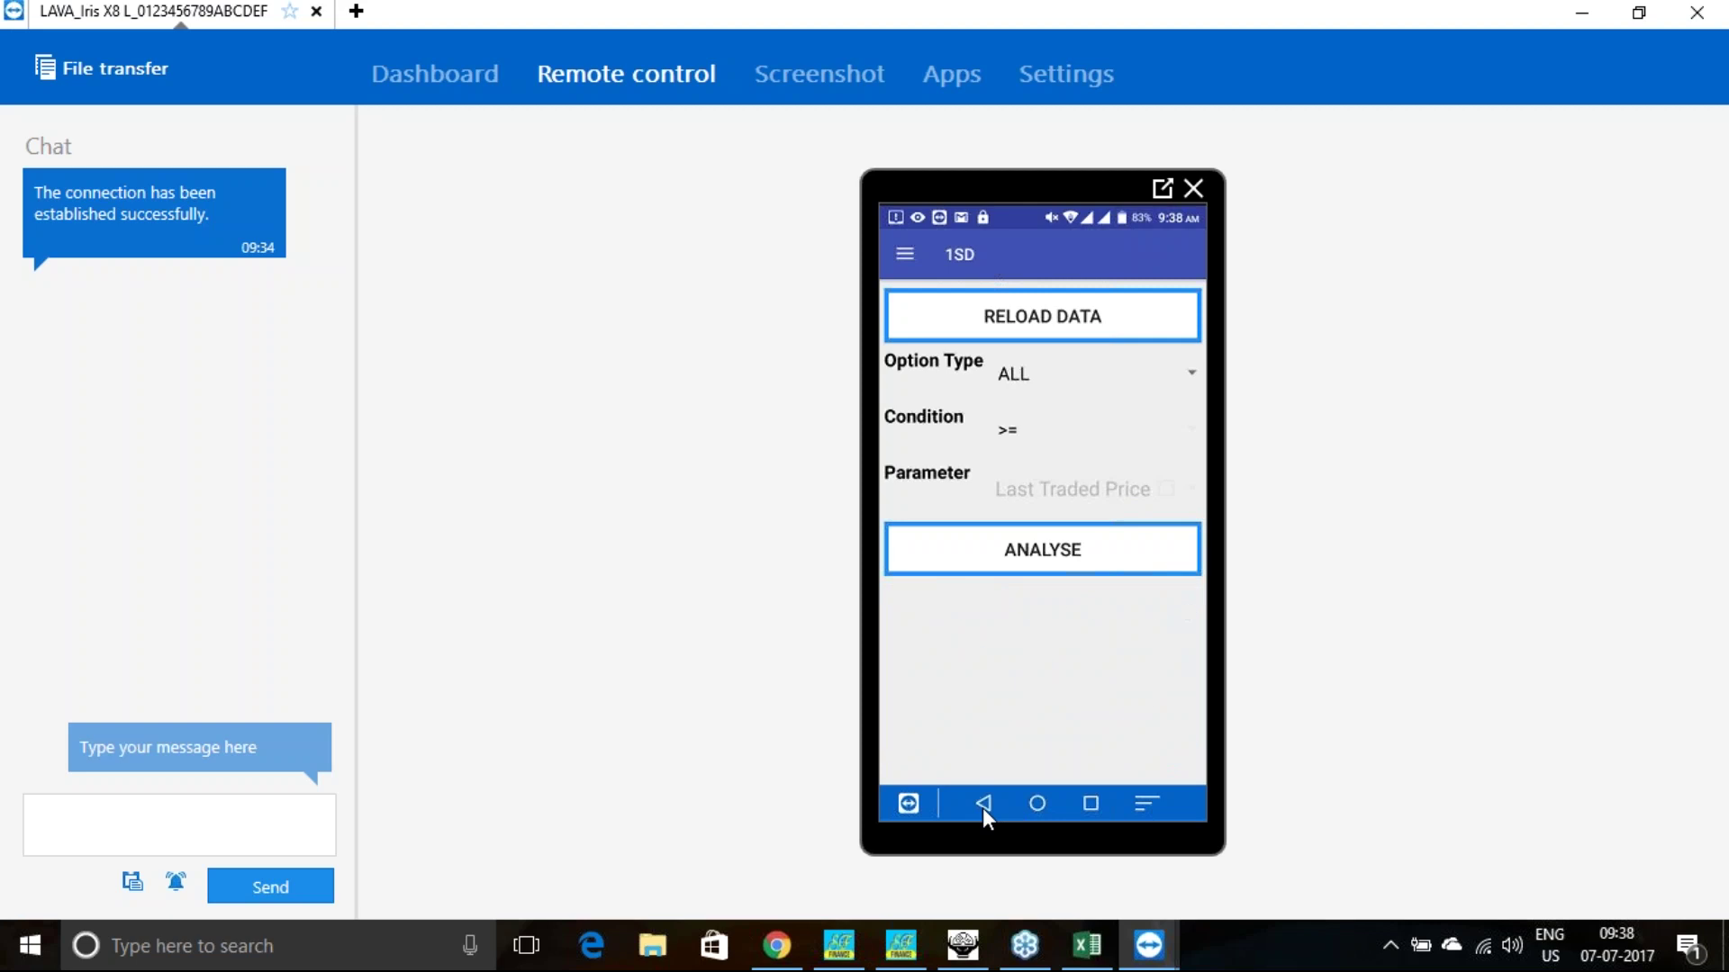
Set the option type to CALL, keeping the >= condition and Last Traded Price parameter, and run the analysis.
left_click(1040, 372)
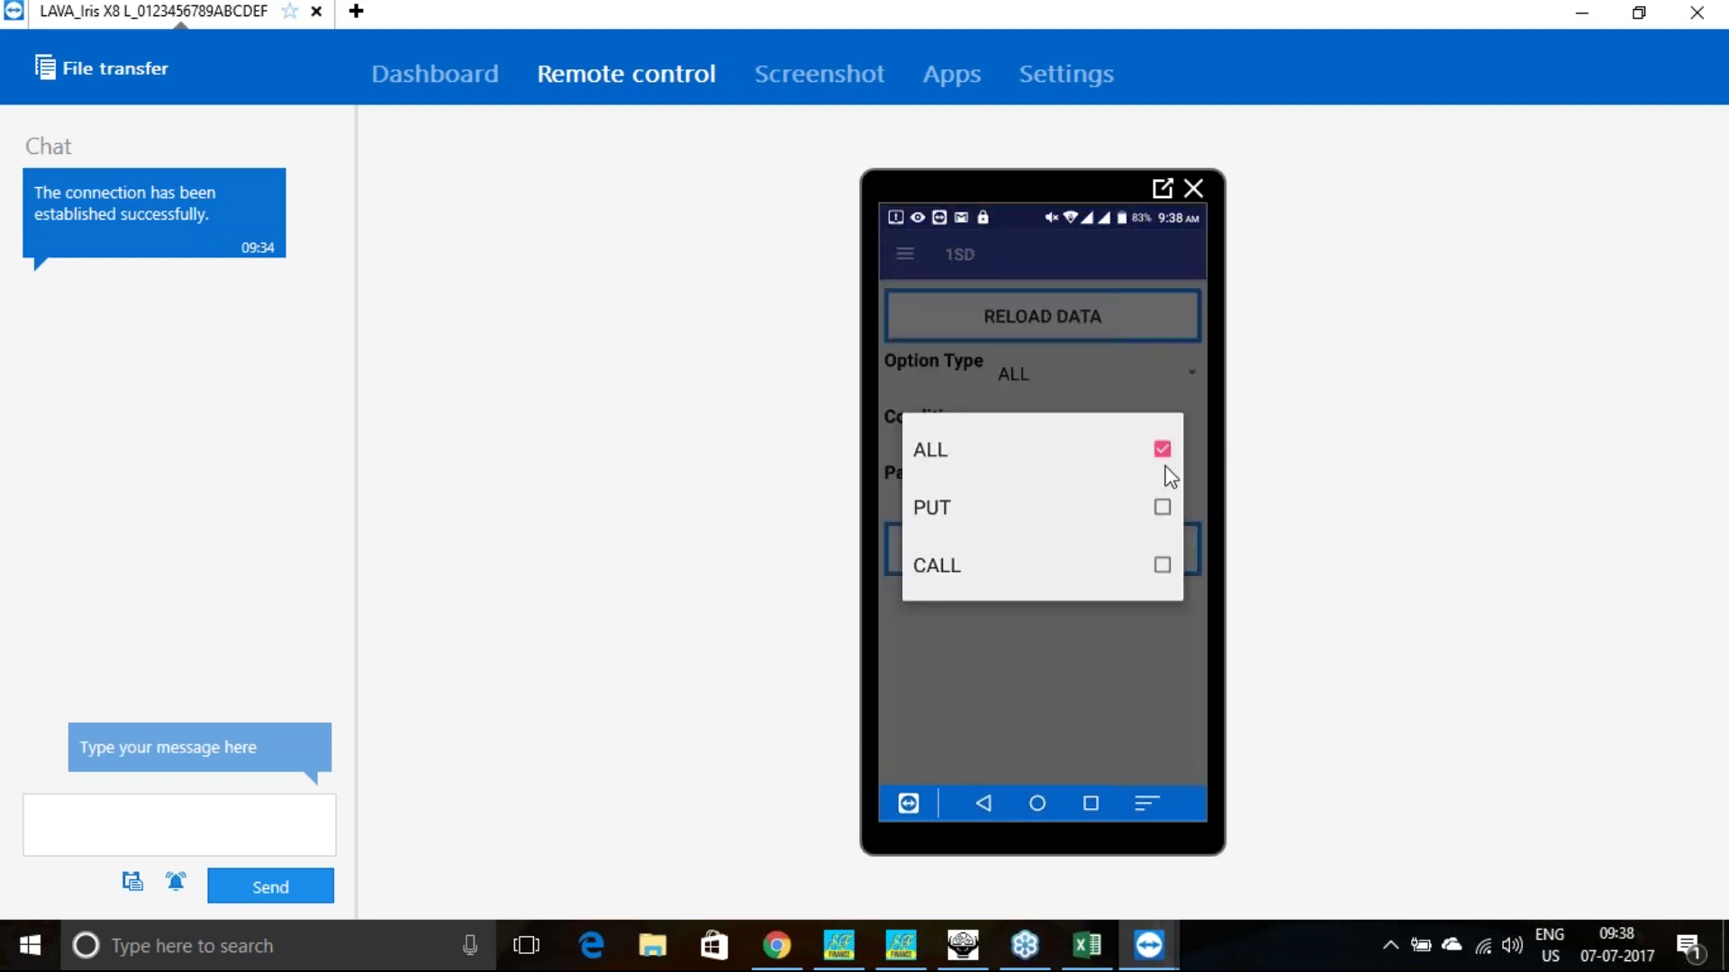
left_click(1165, 569)
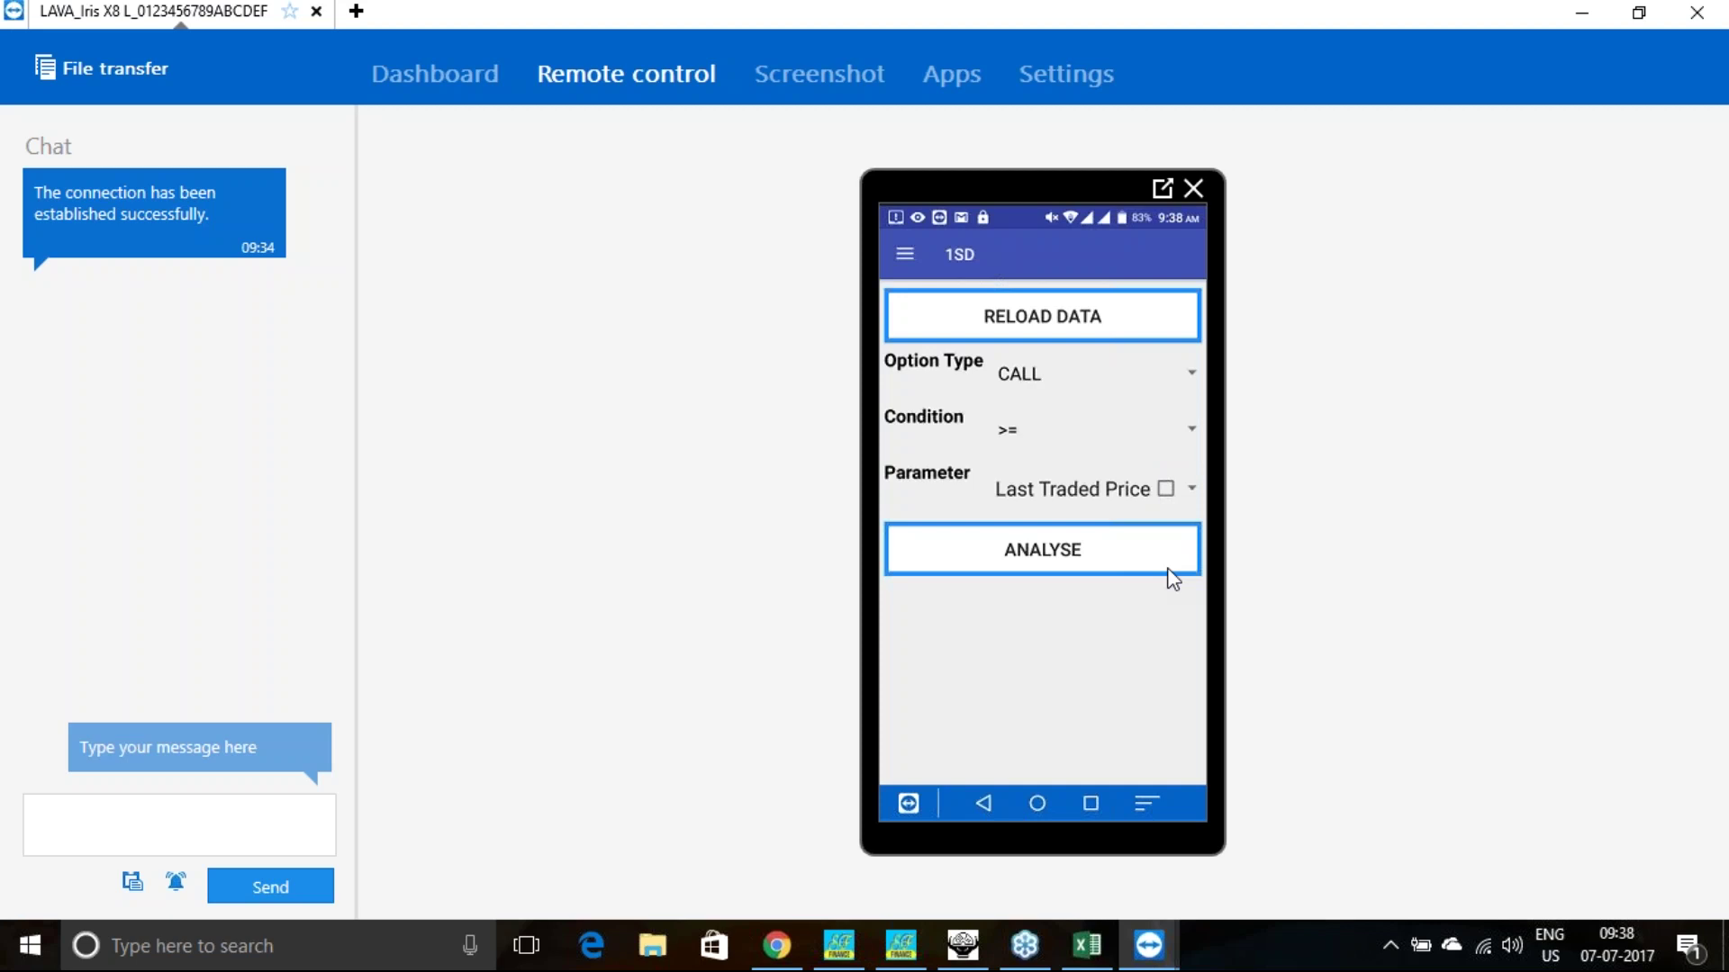
left_click(1019, 441)
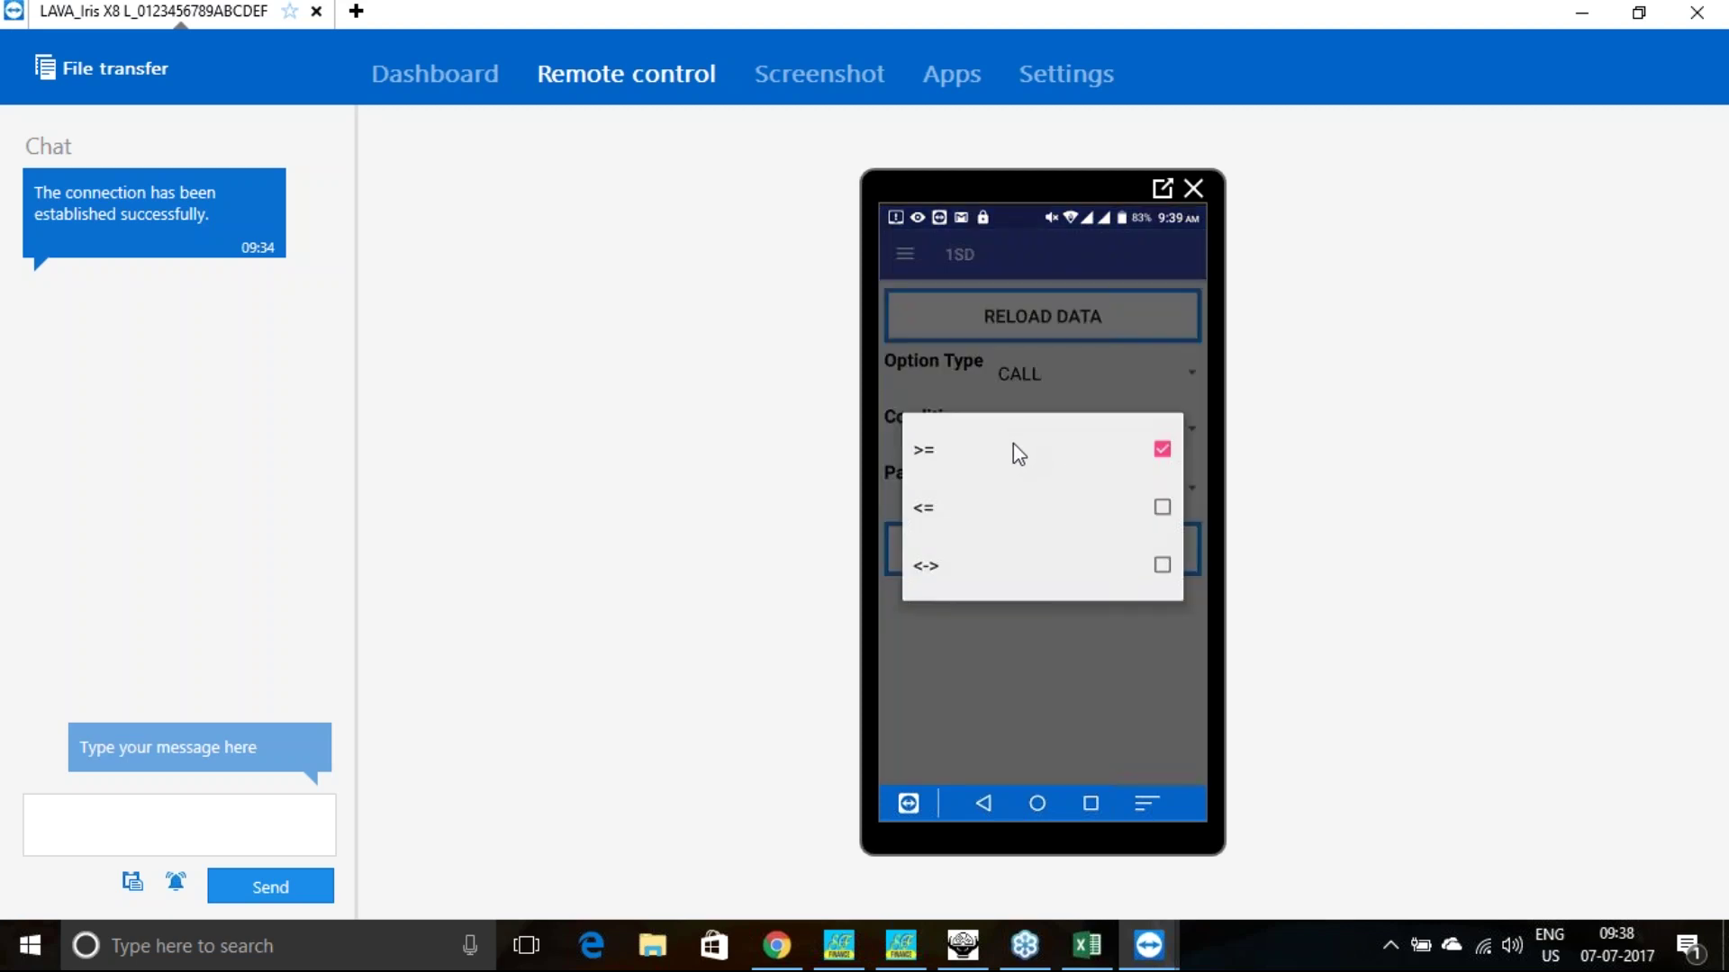
left_click(963, 453)
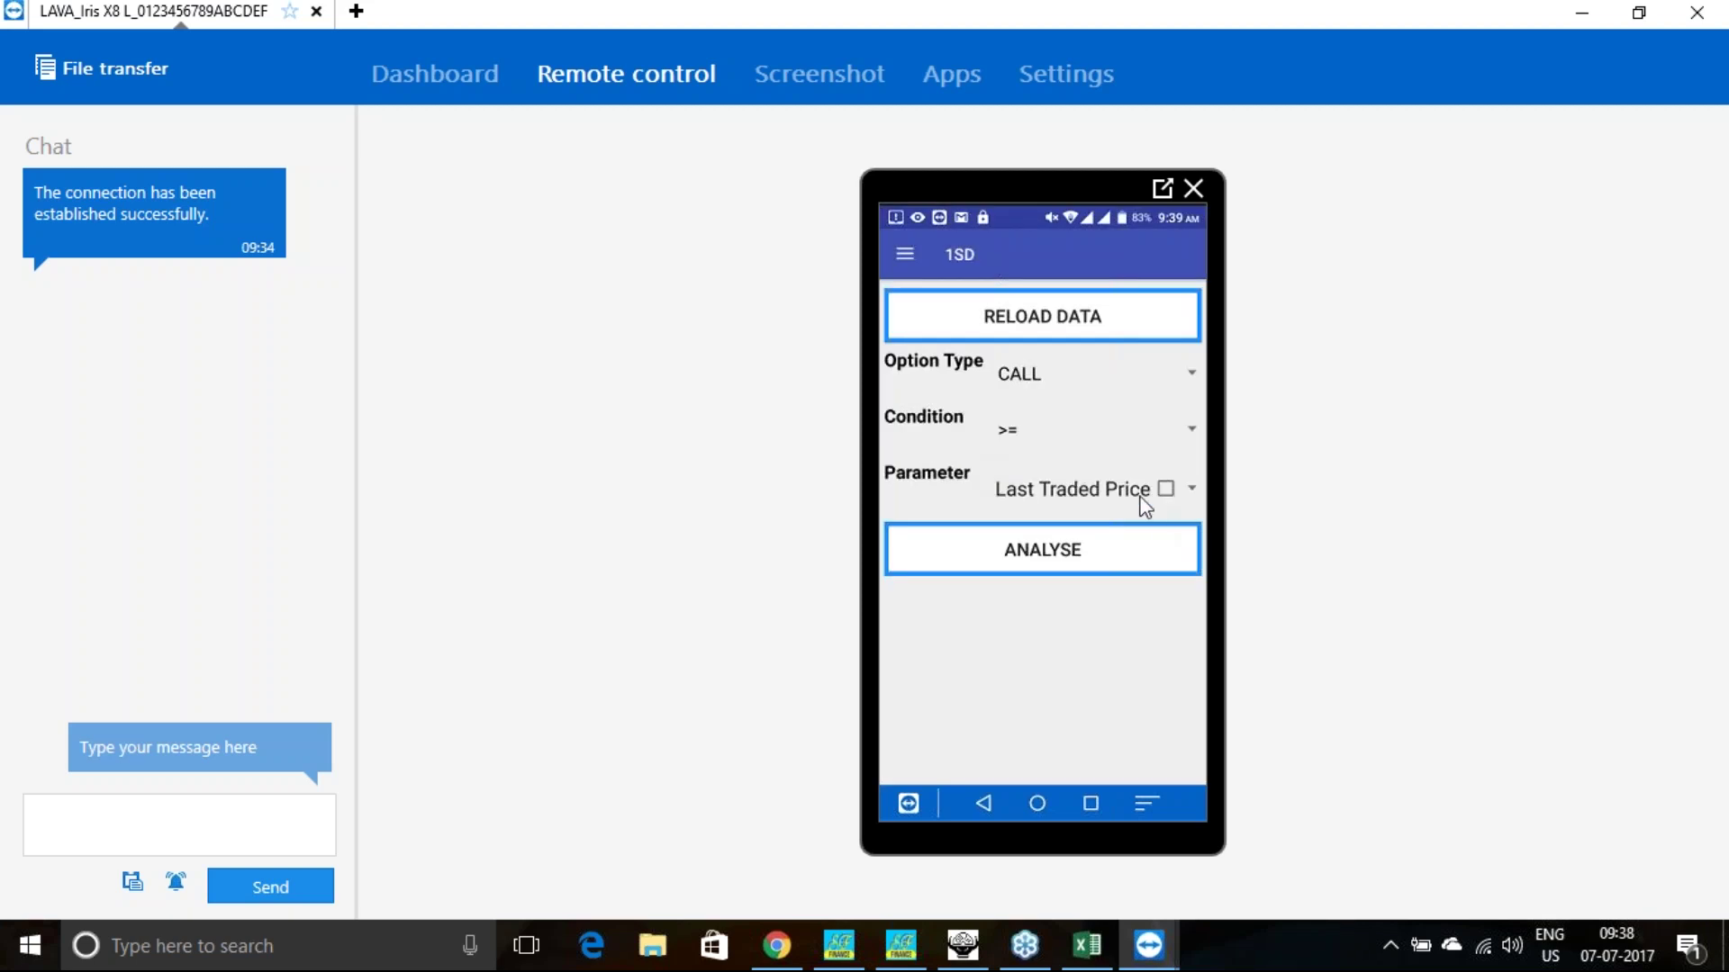
left_click(1139, 493)
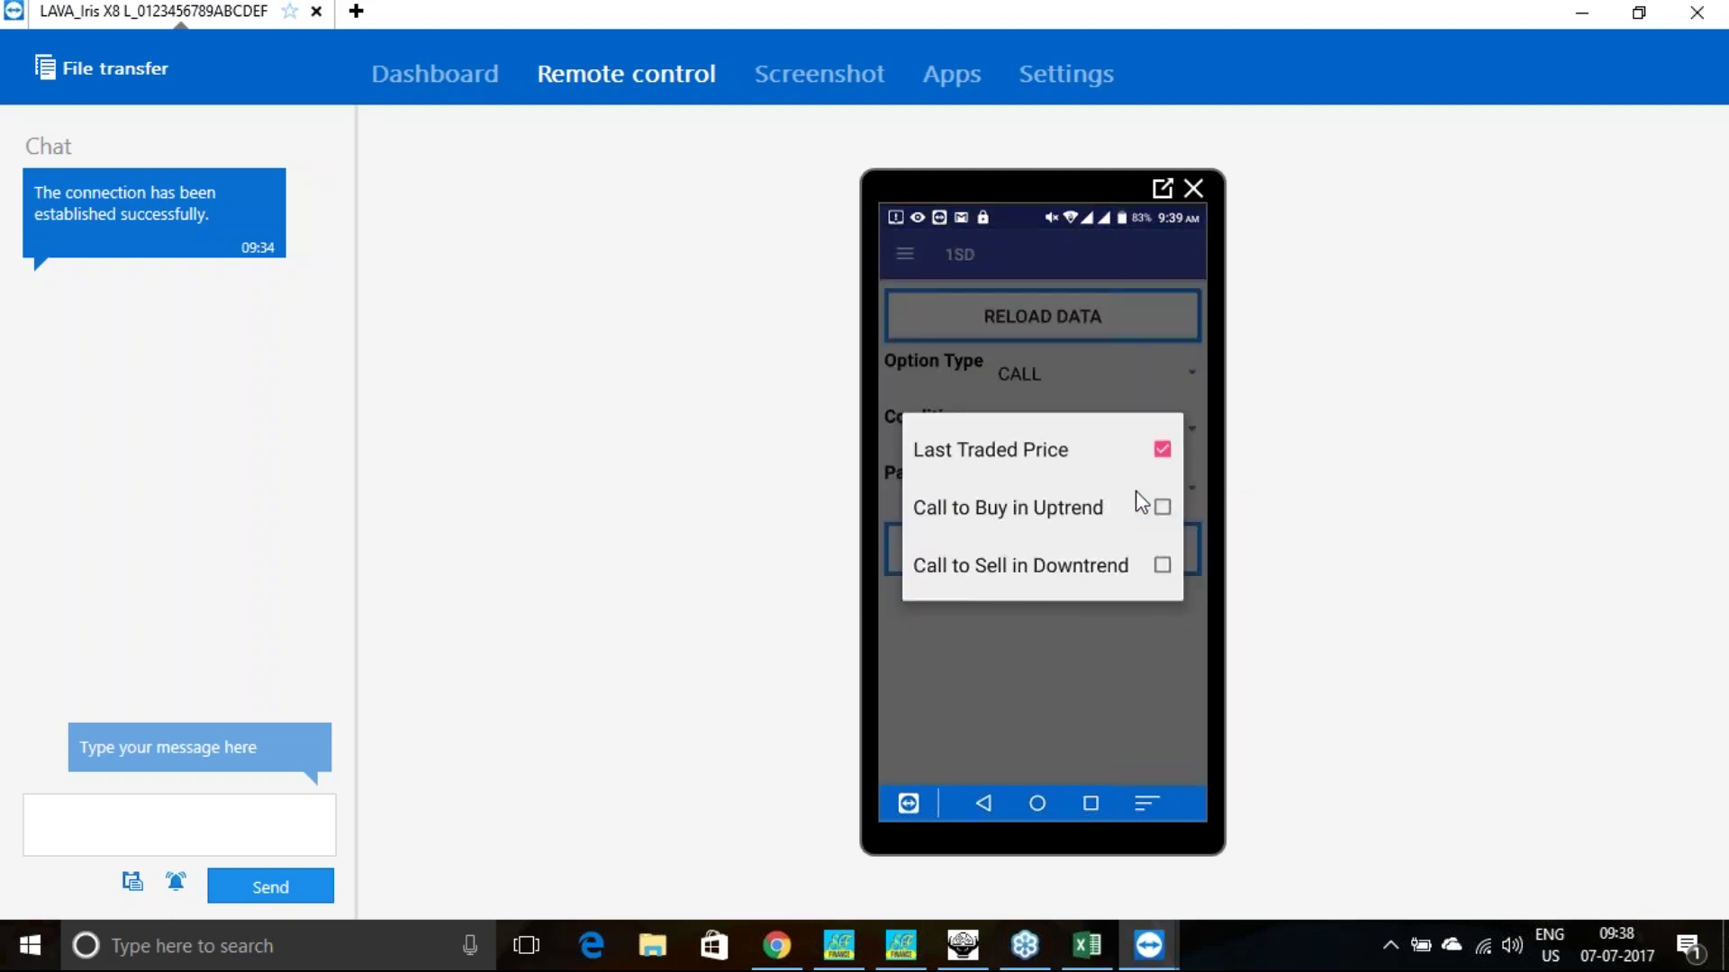
left_click(1174, 657)
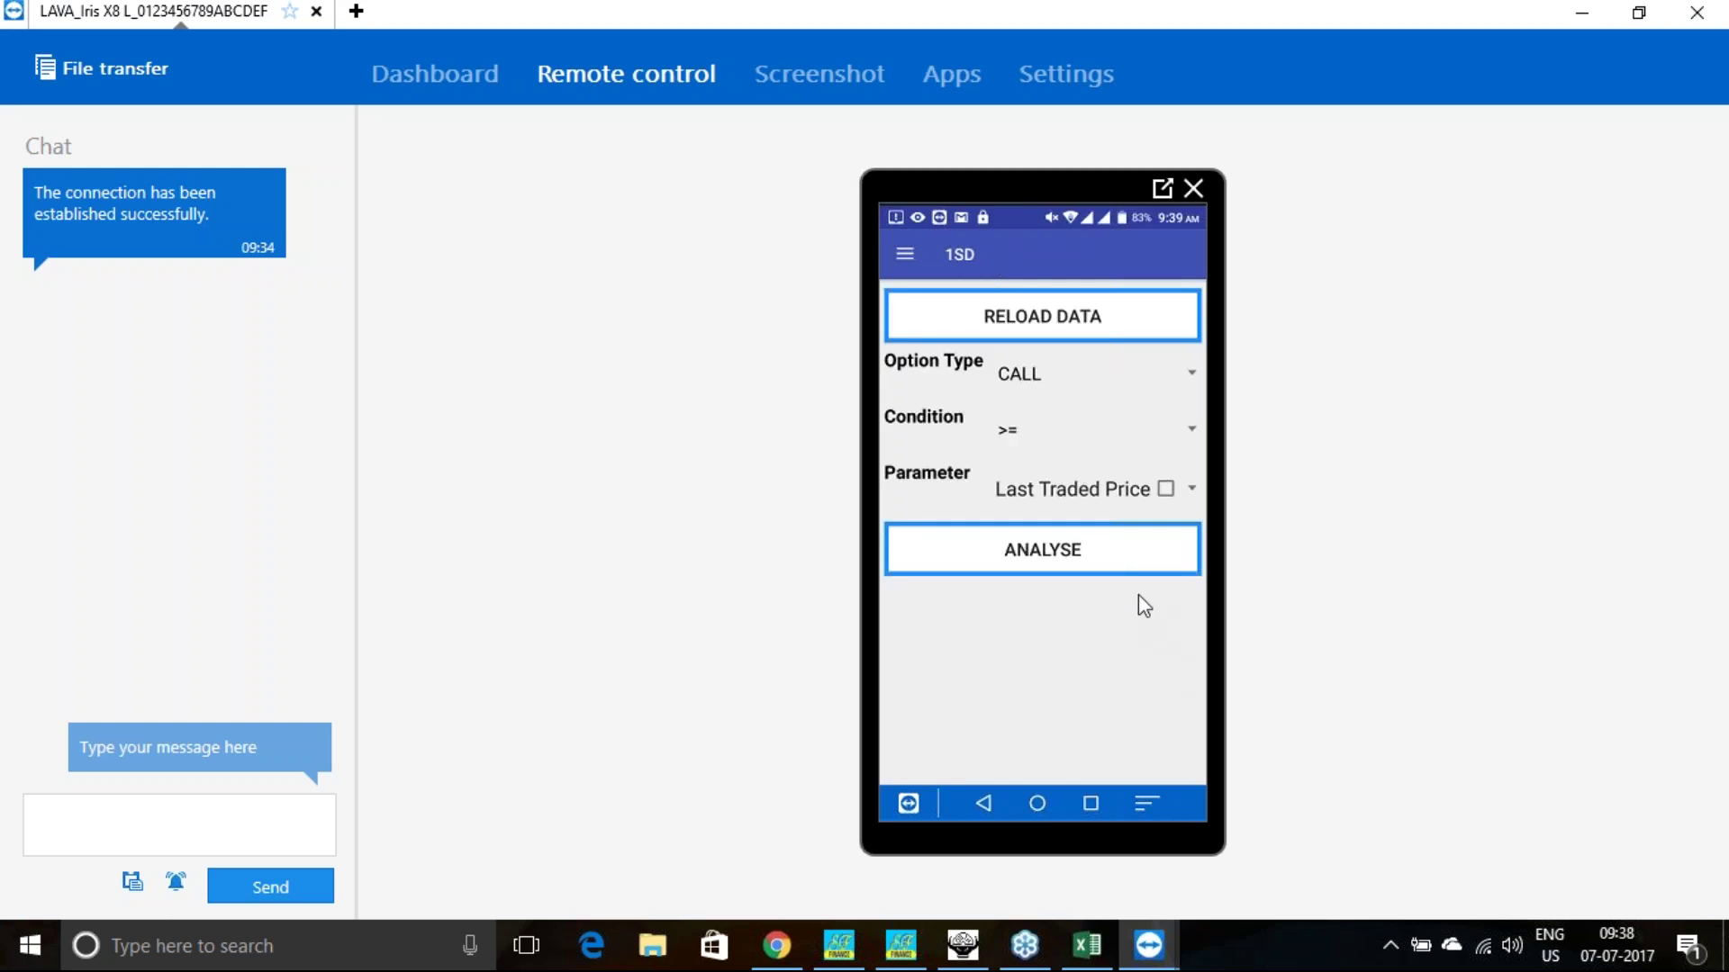
left_click(1104, 559)
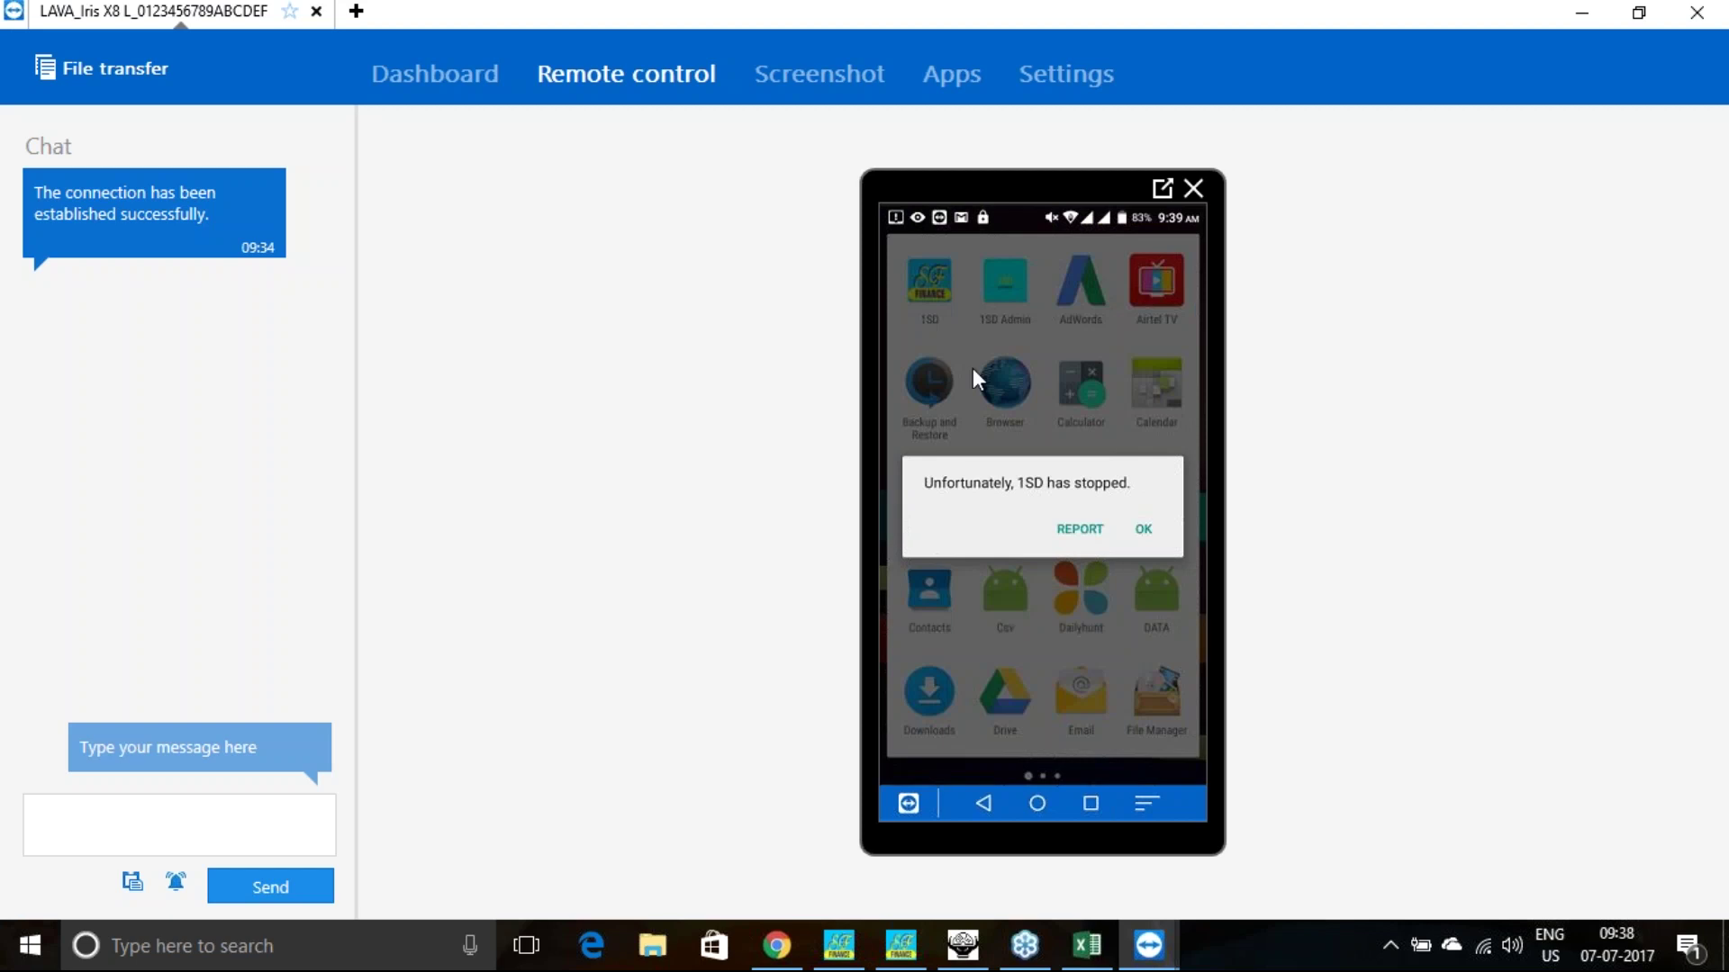
Close the error notice, relaunch the 1SD app and view Target2 and Target3 of the call options.
left_click(1143, 531)
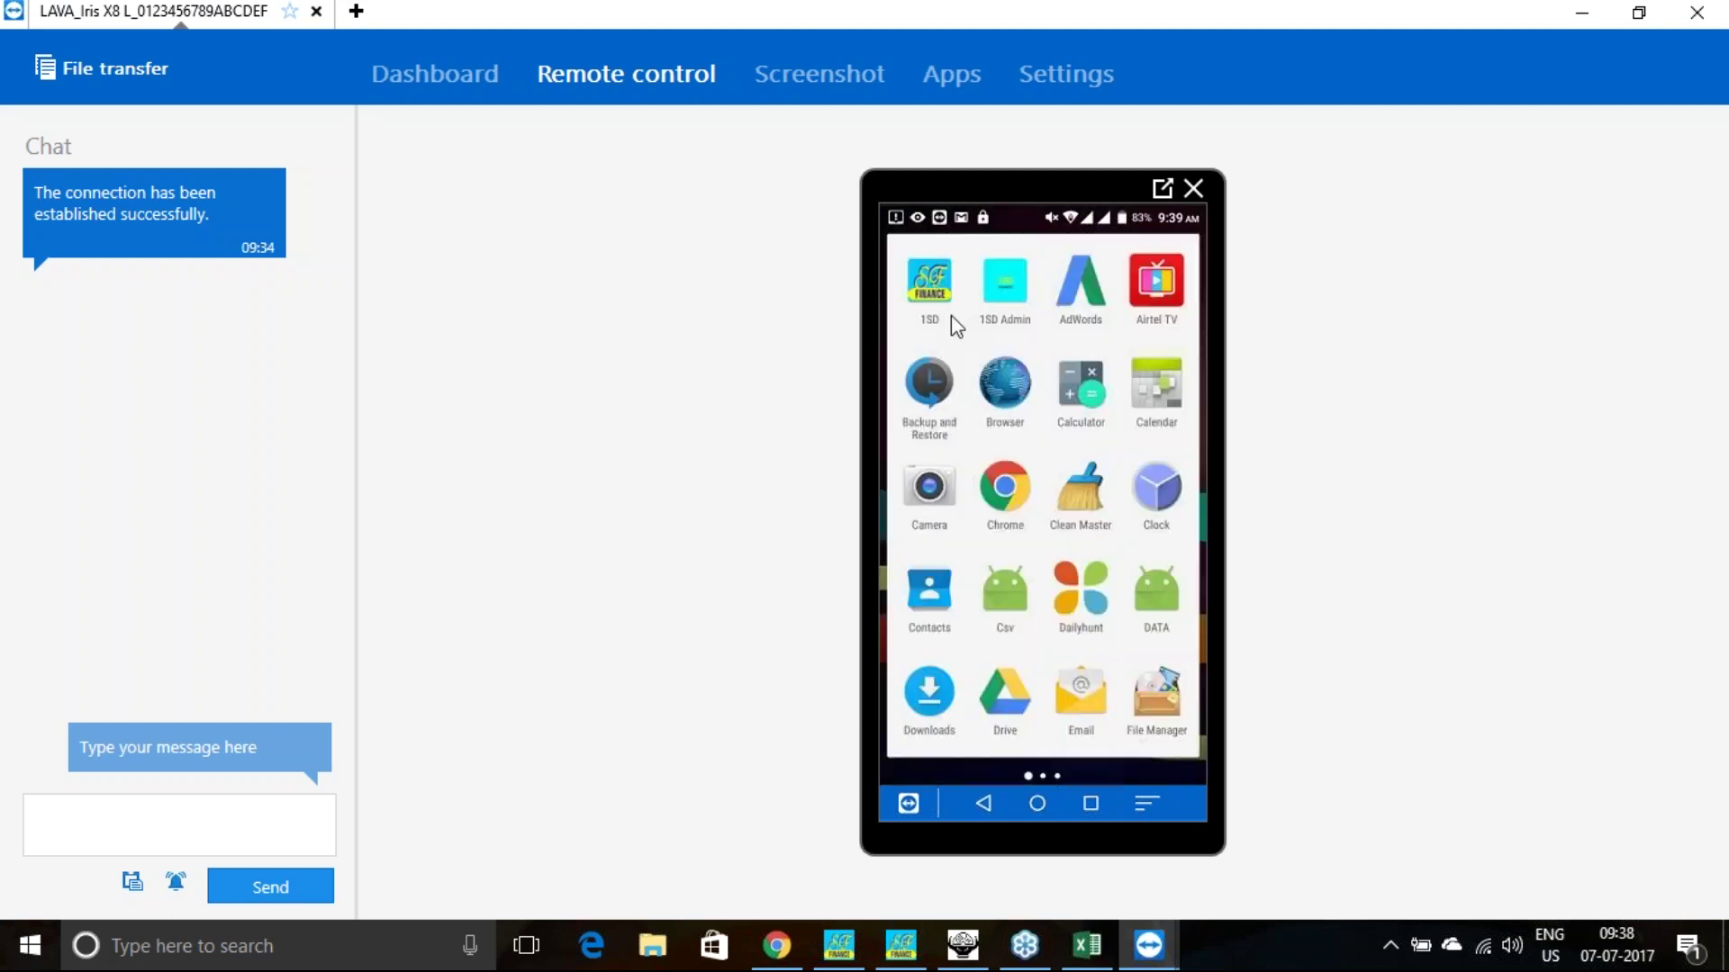
left_click(932, 290)
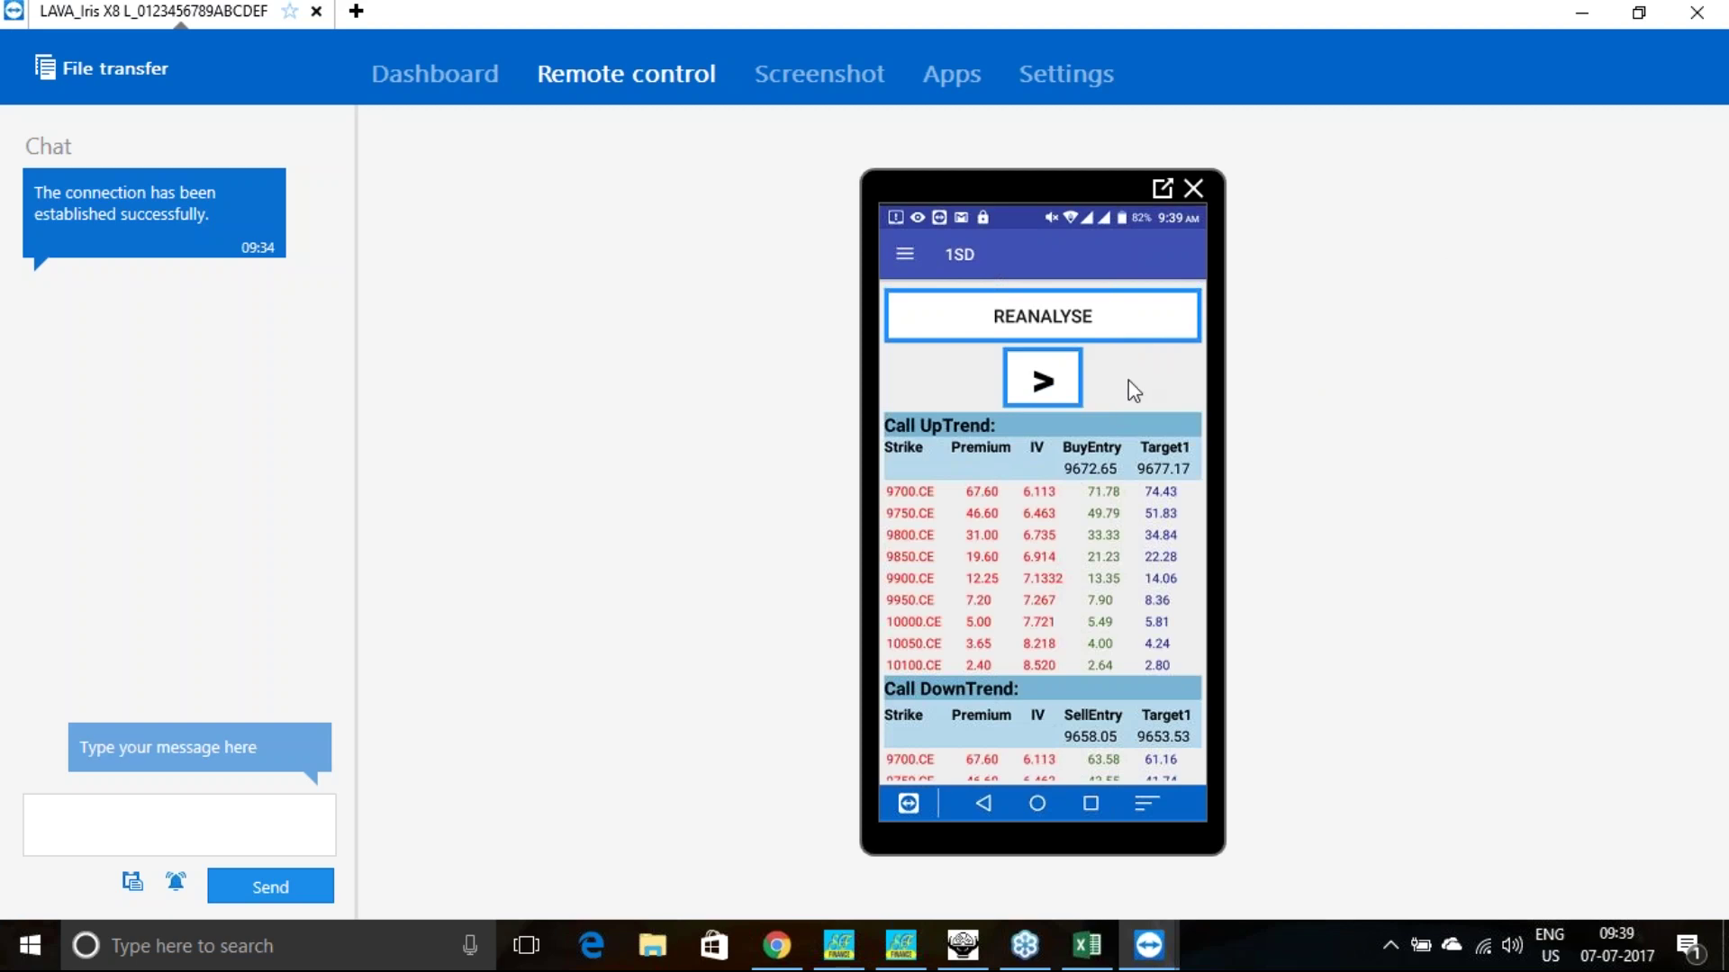
left_click(1045, 388)
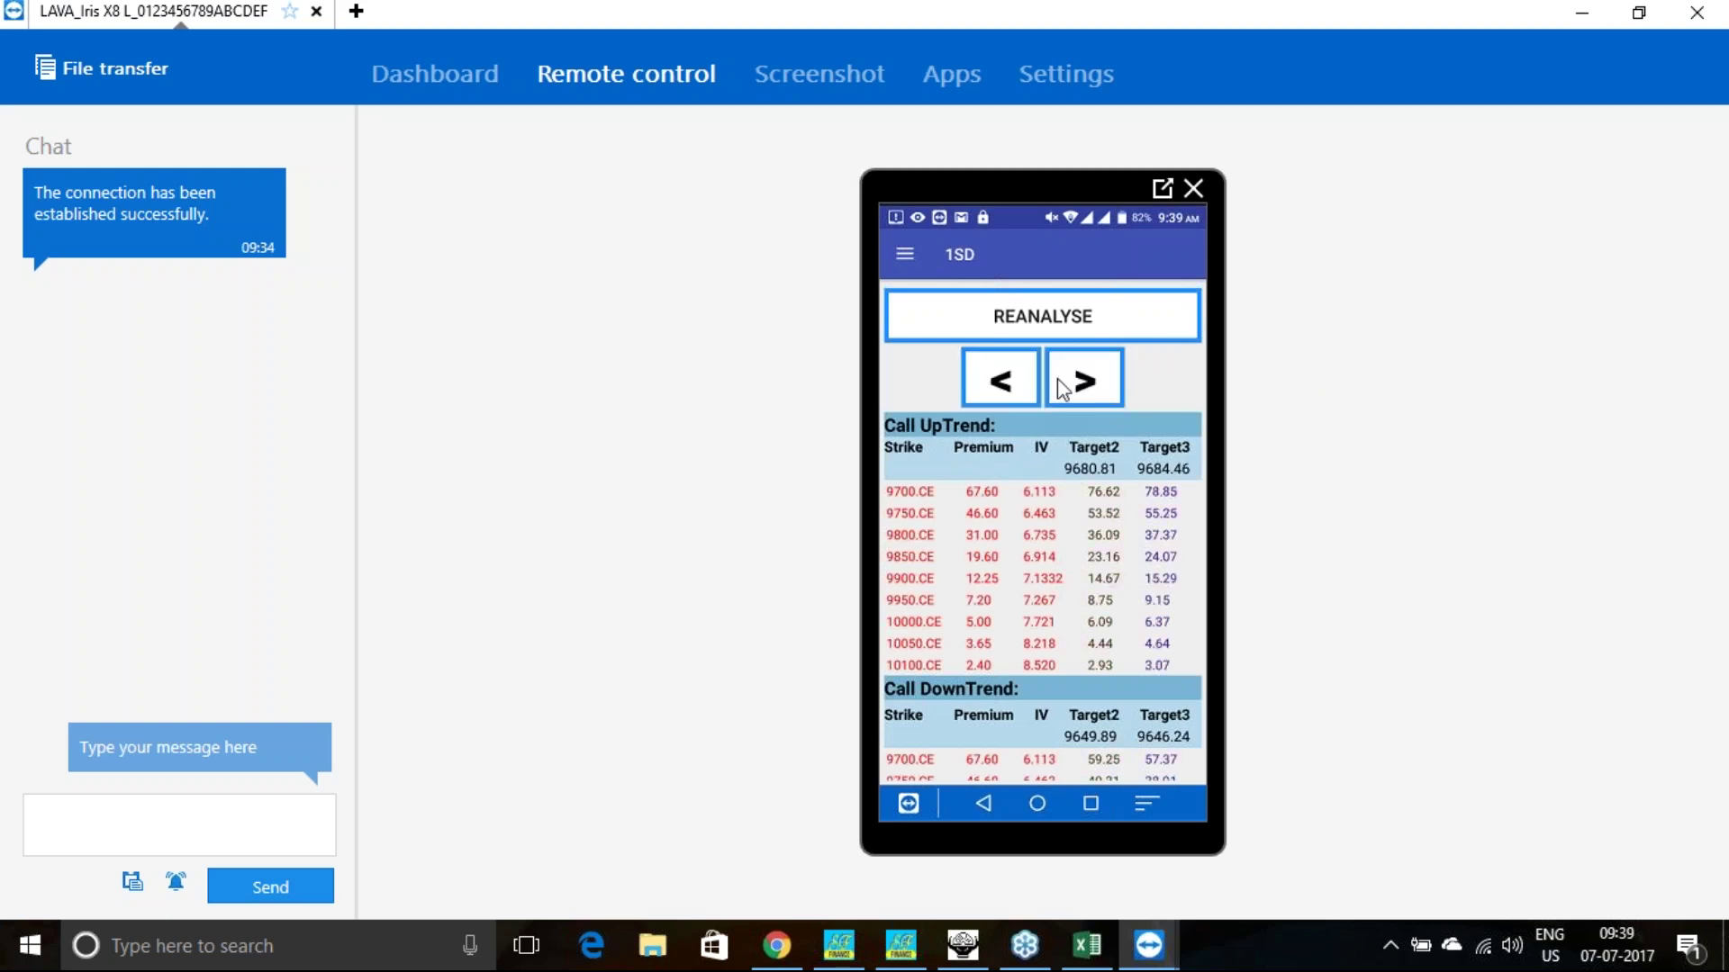
Return to the scan options, set the parameter to Call to Buy in Uptrend and analyse.
left_click(1053, 322)
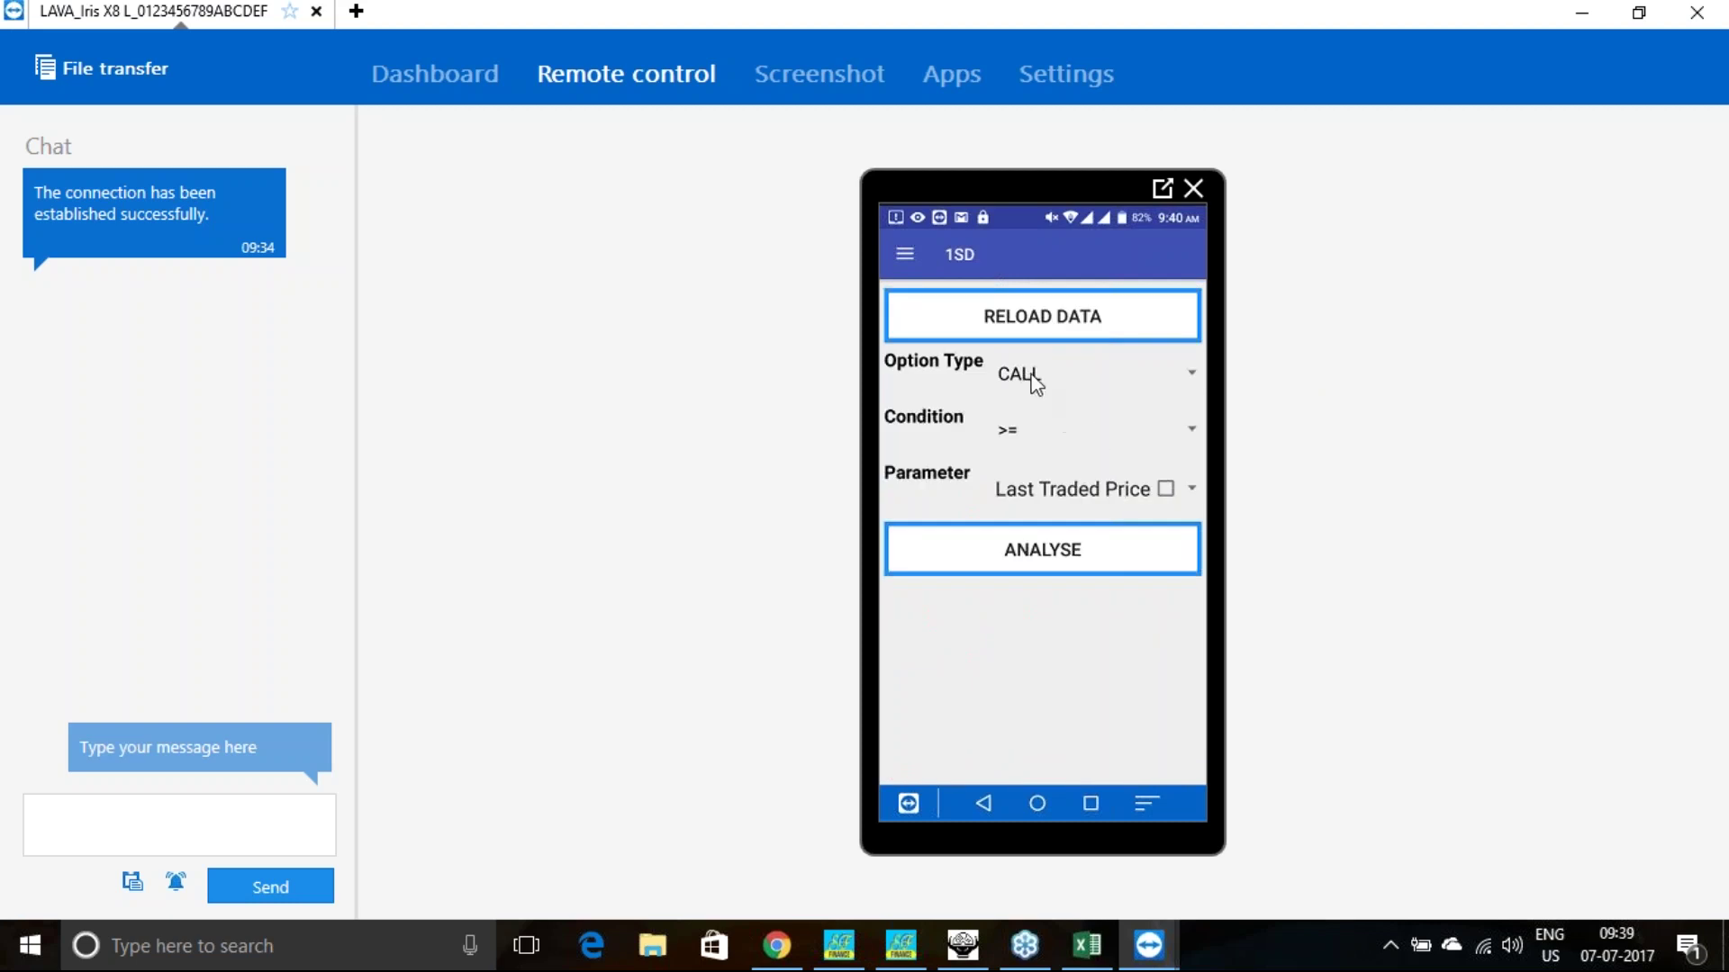
left_click(1077, 491)
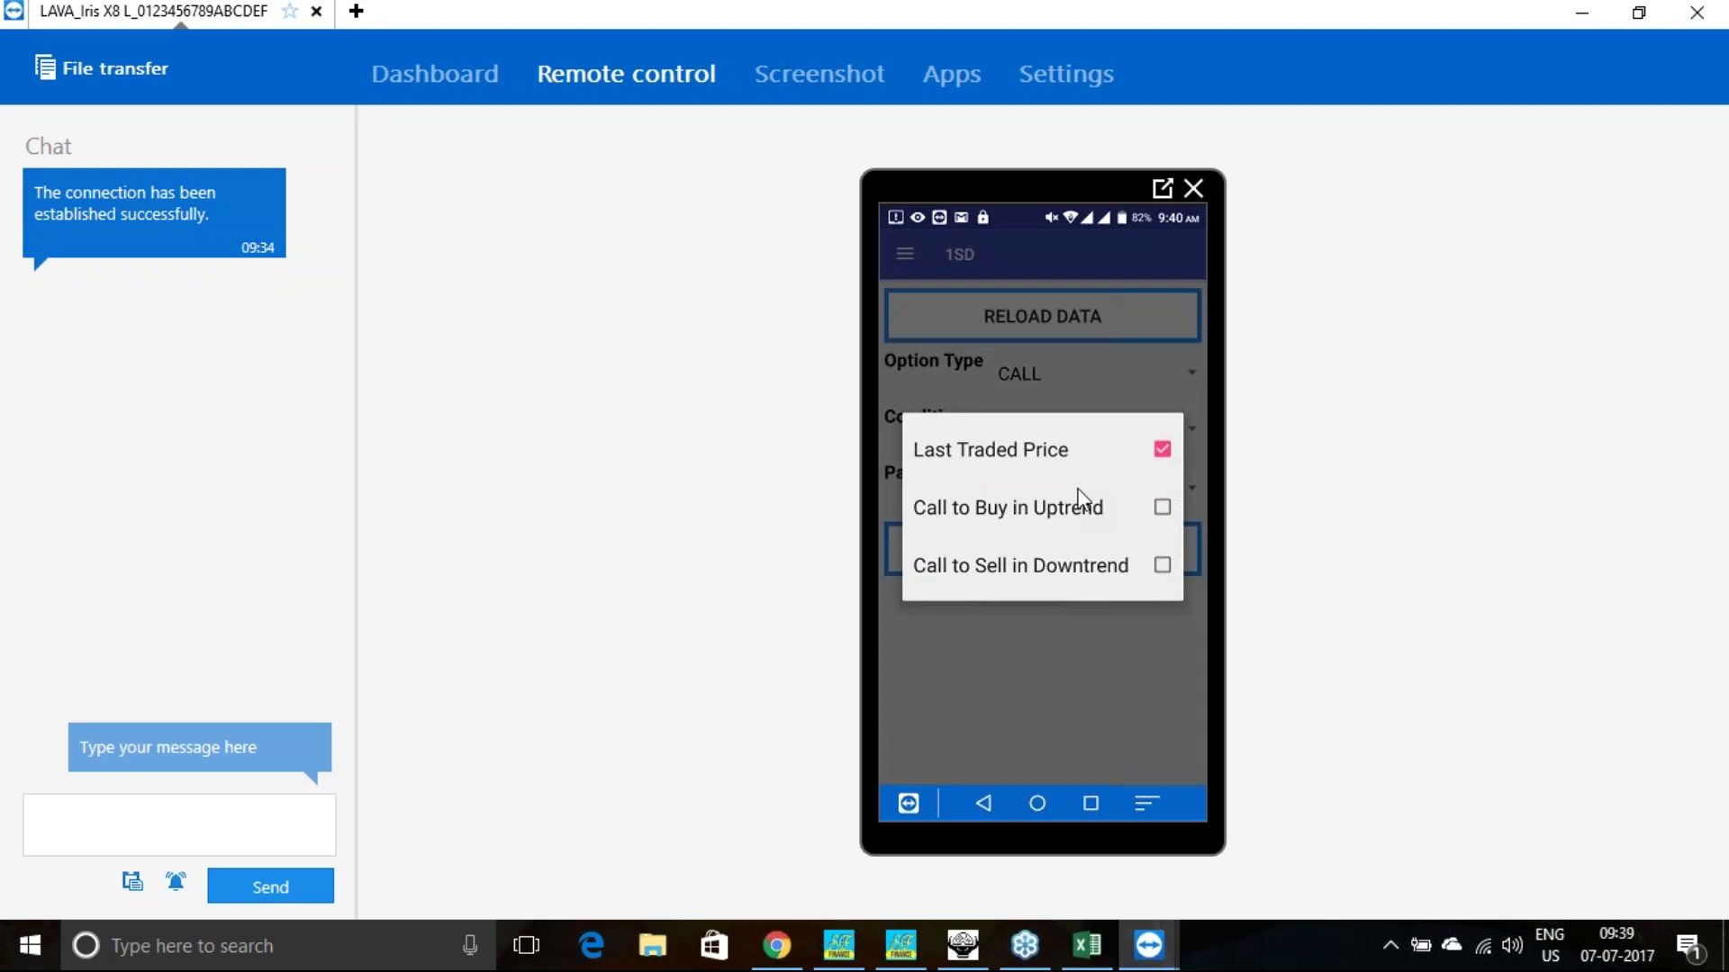
left_click(1163, 509)
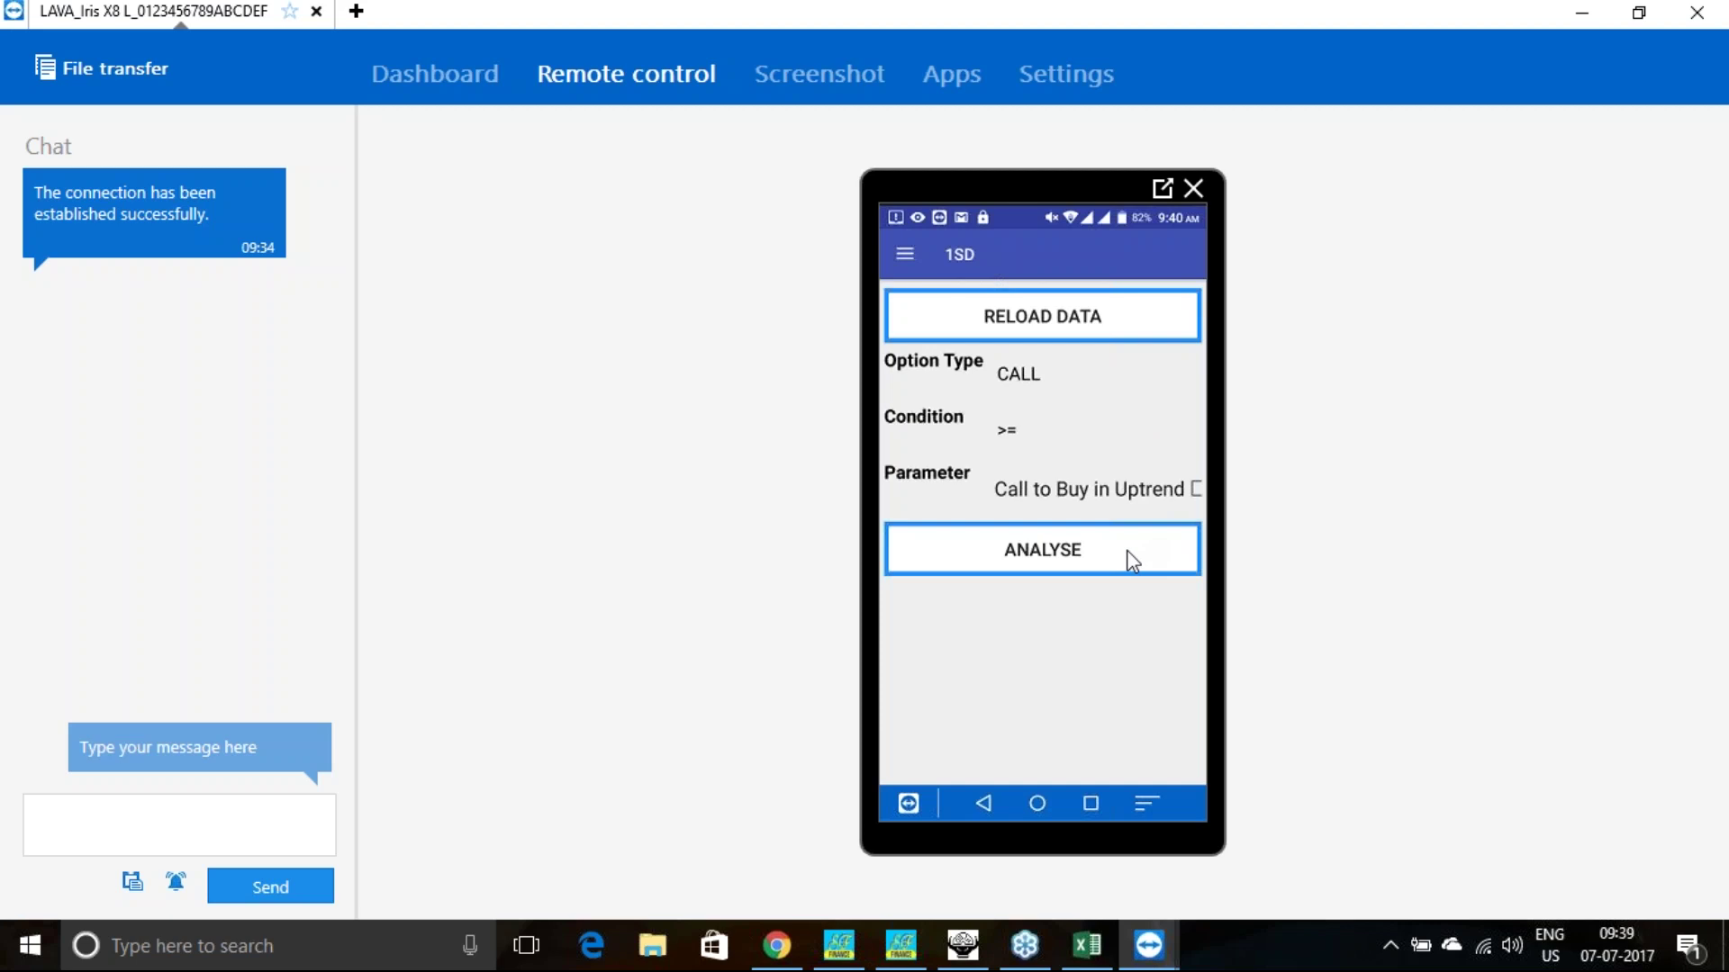
left_click(1046, 558)
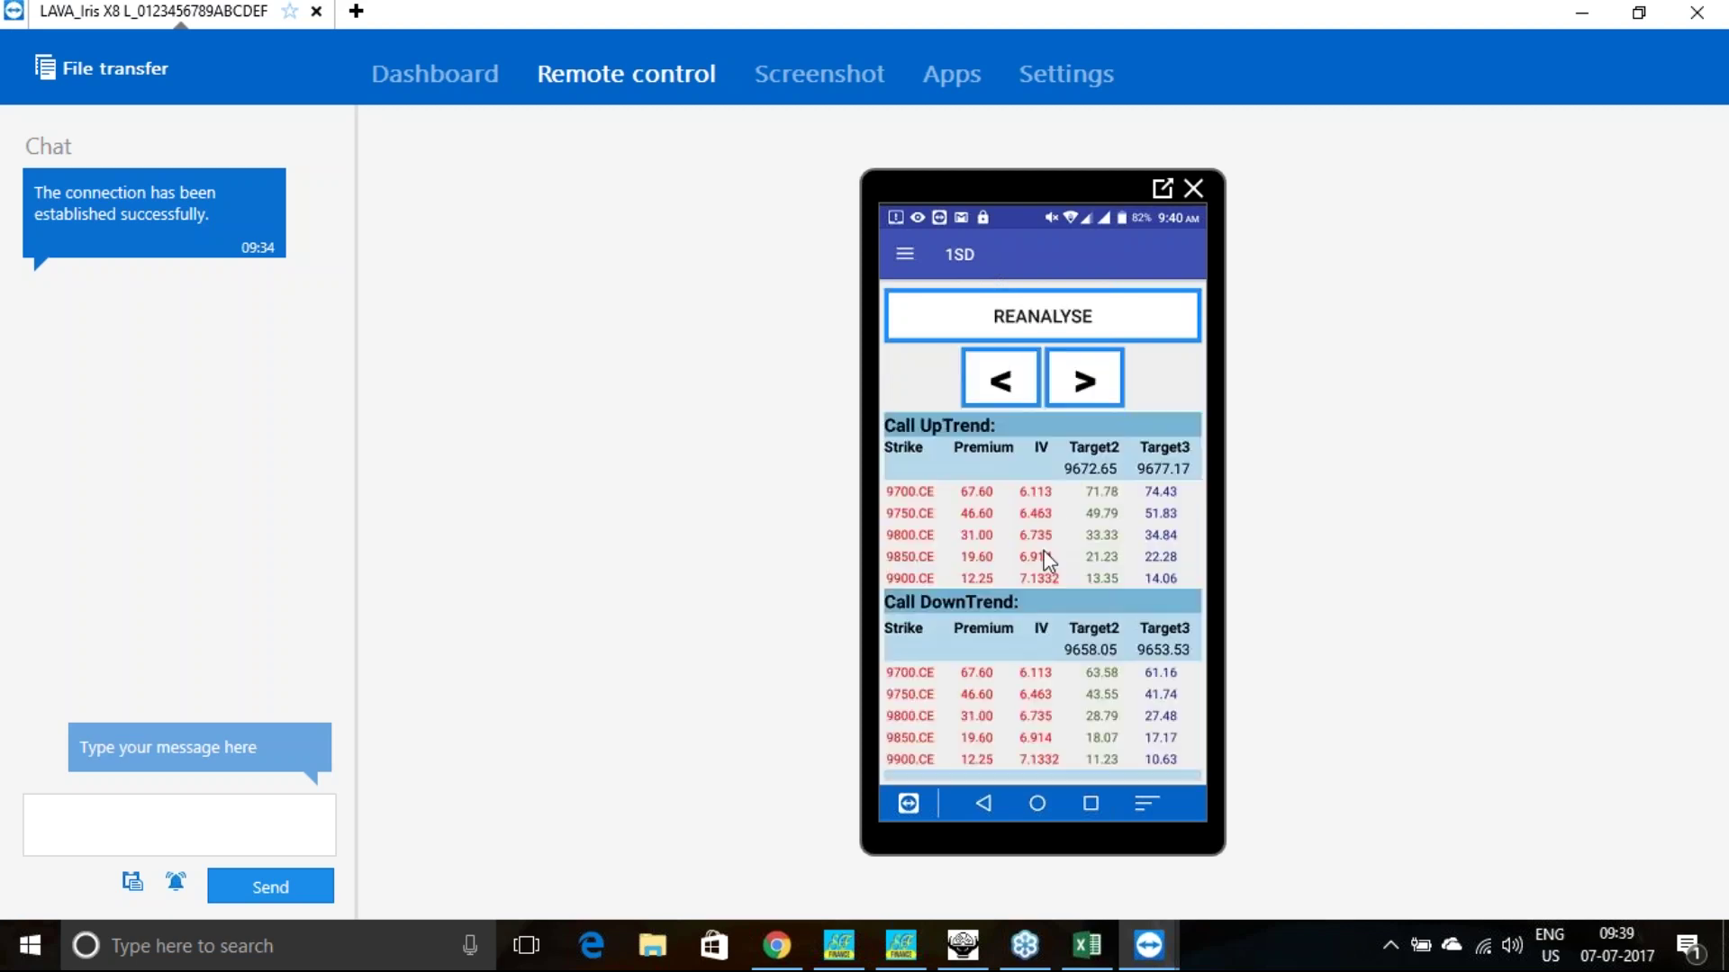
Review the call uptrend and downtrend levels from the entry prices through Target7 and back to the entry page.
left_click(1002, 382)
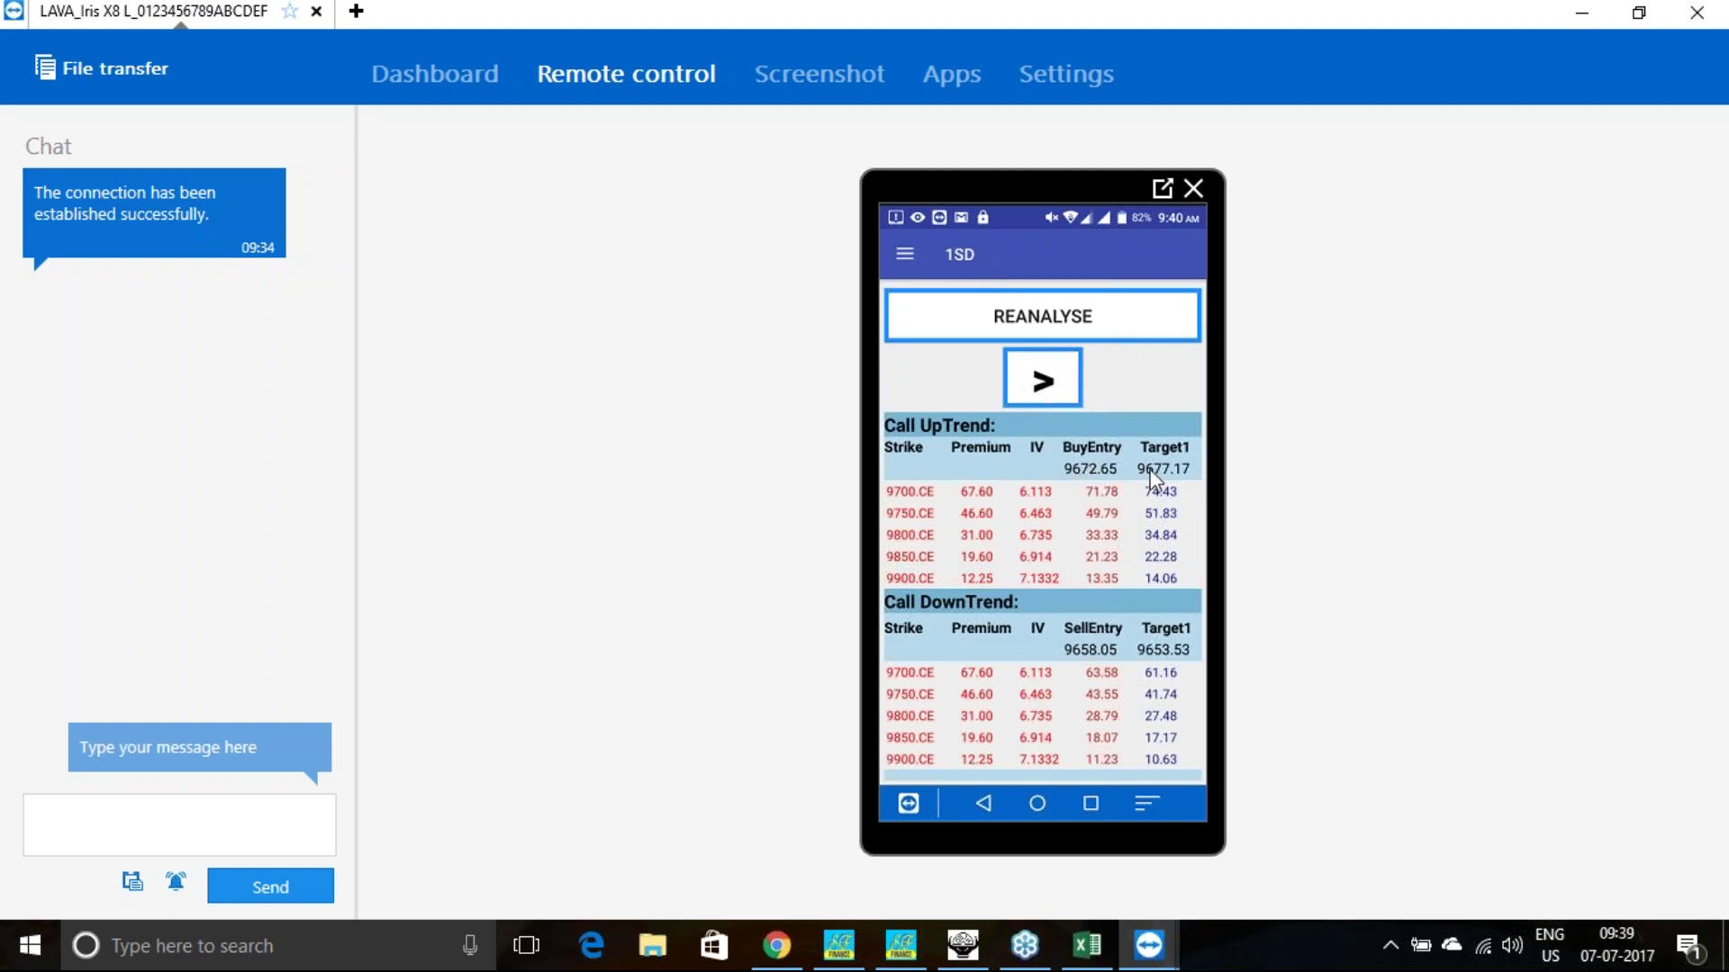
left_click(1056, 390)
left_click(1057, 390)
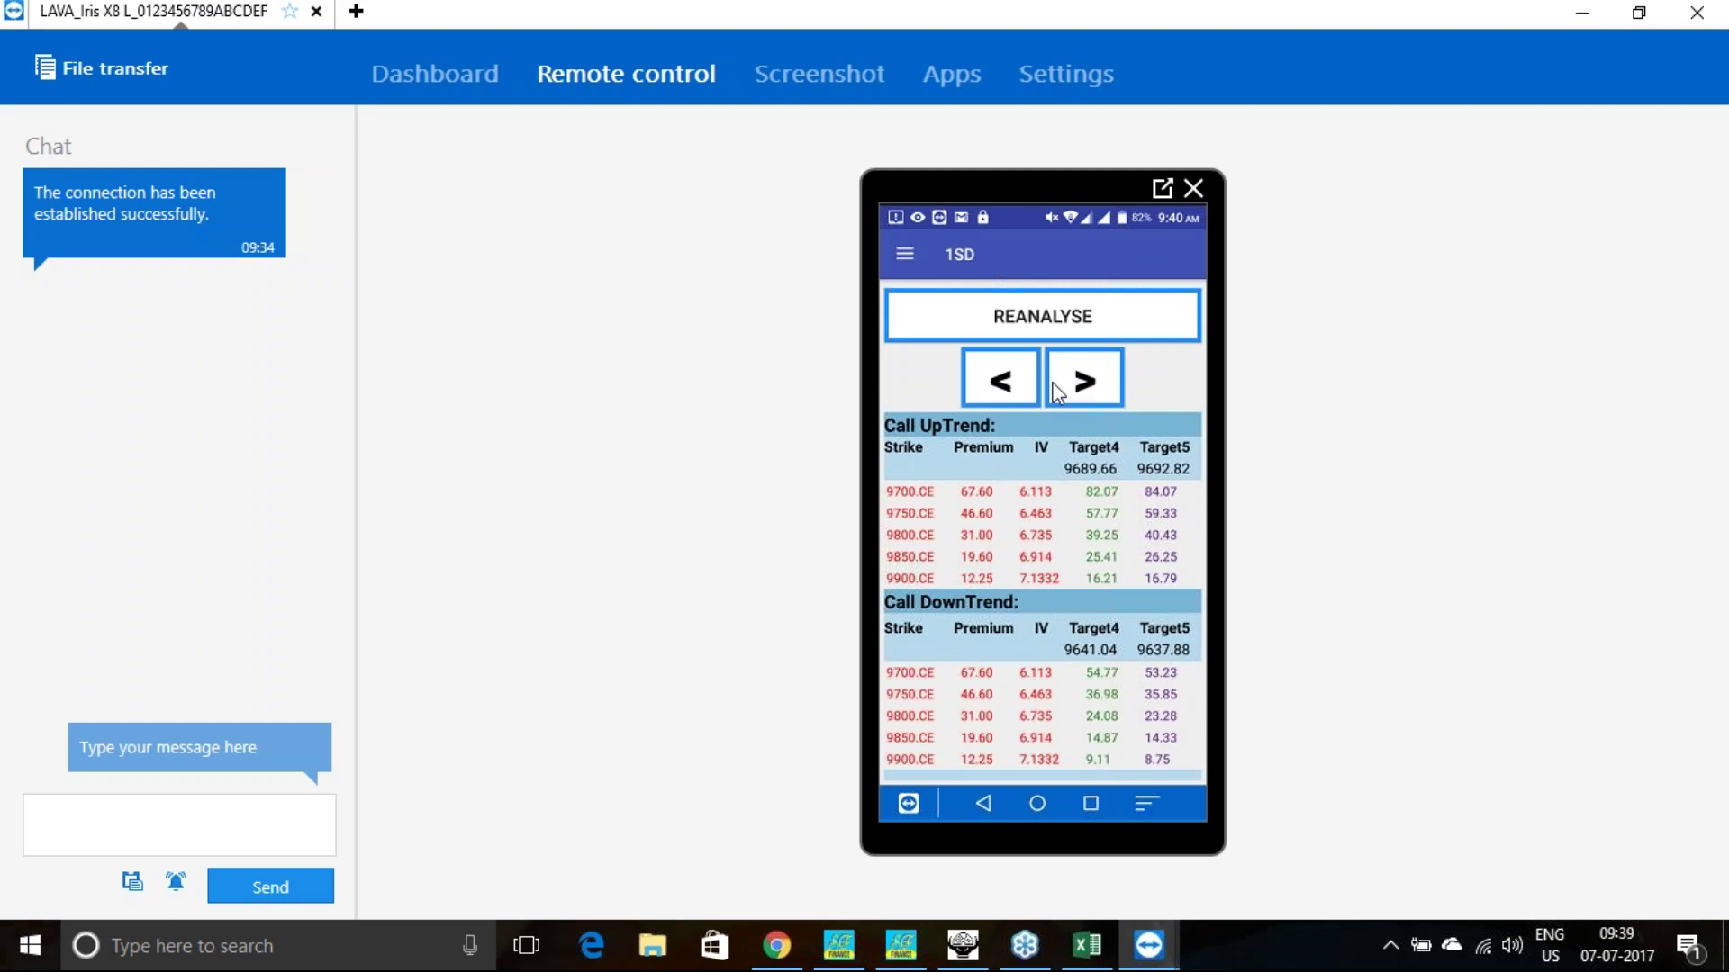
left_click(1098, 379)
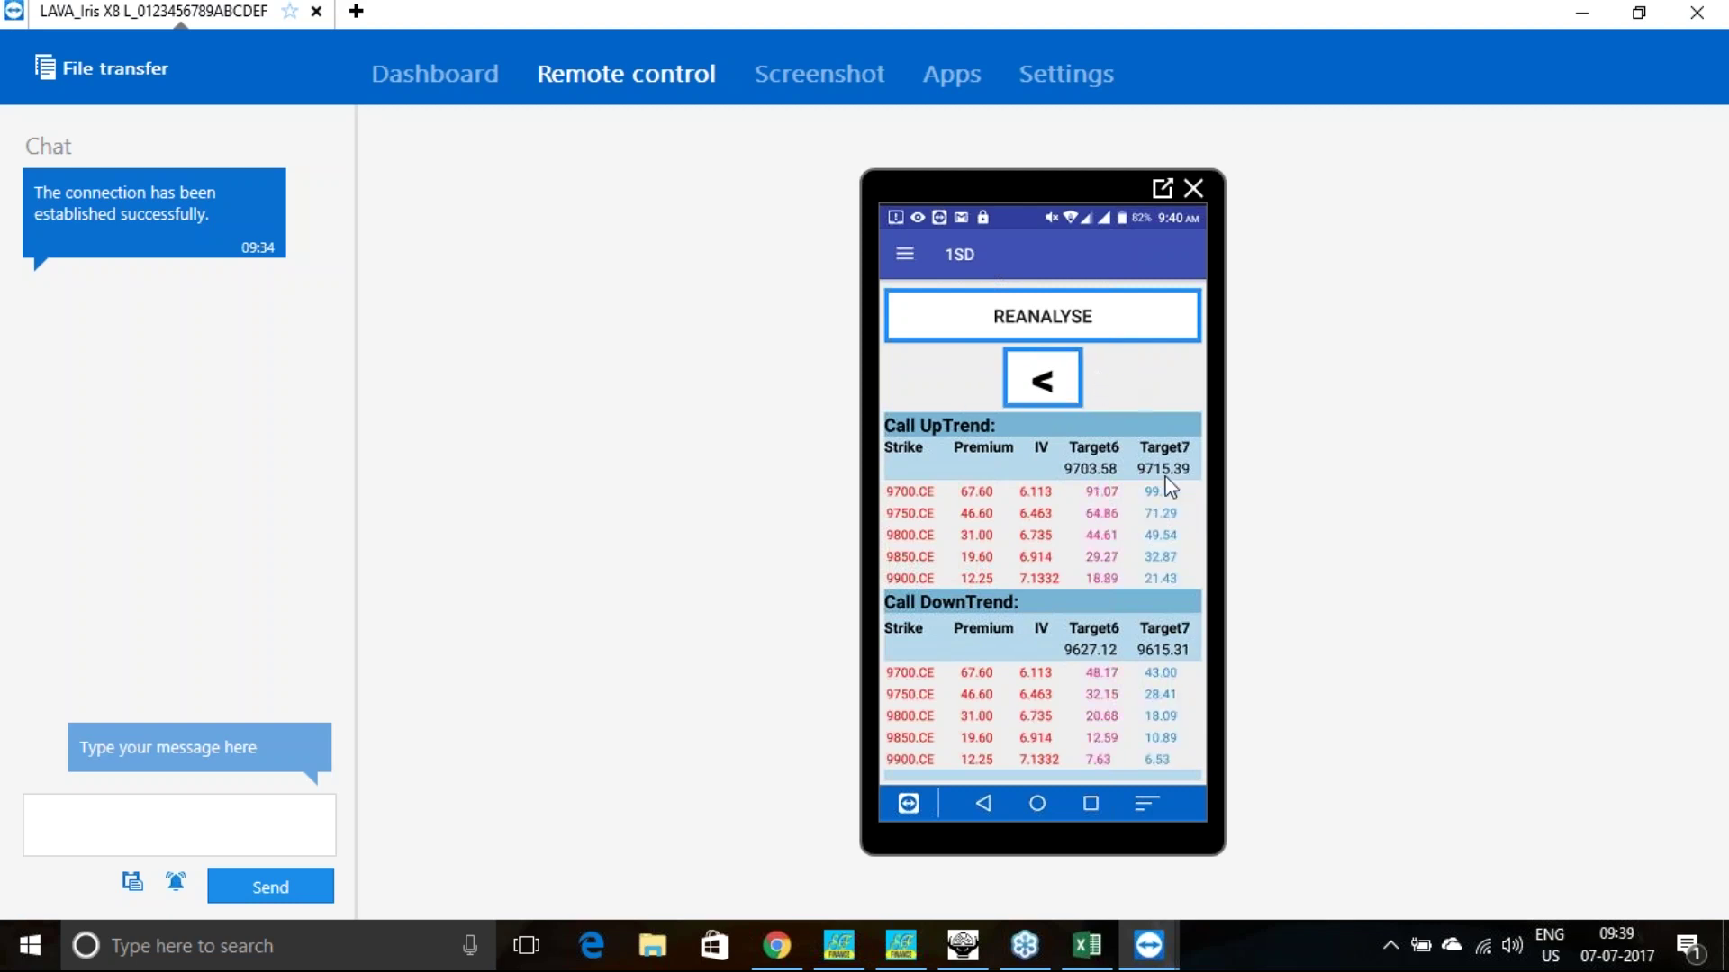
left_click(1035, 382)
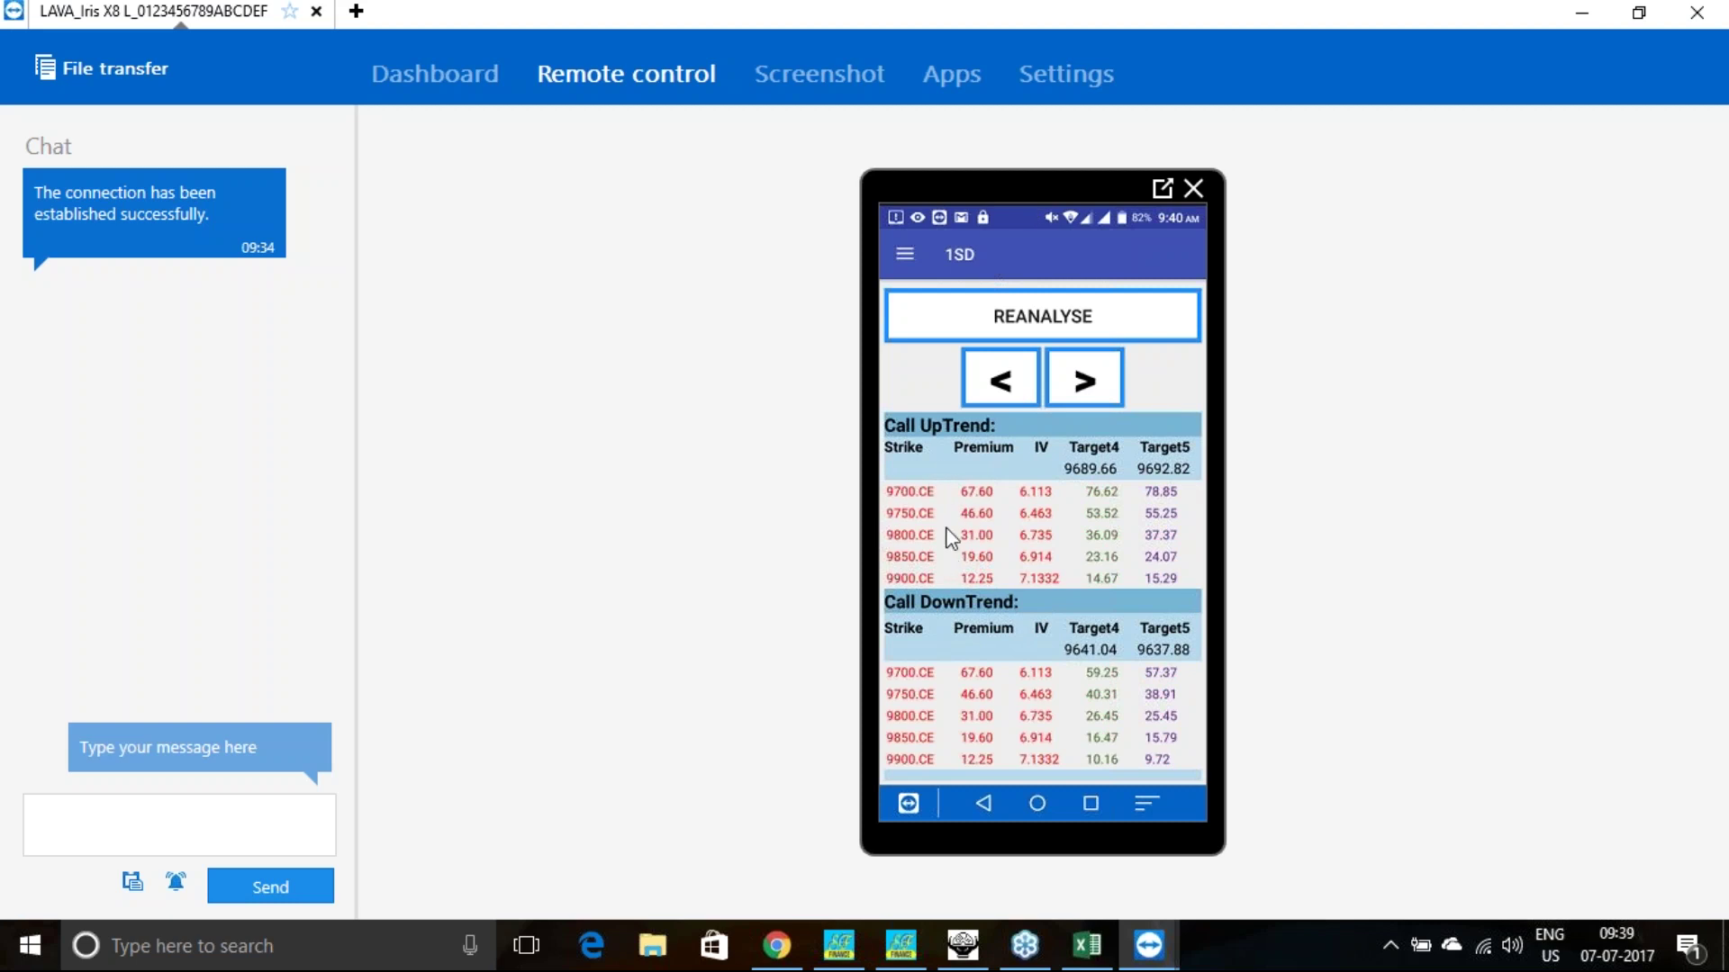
left_click(991, 378)
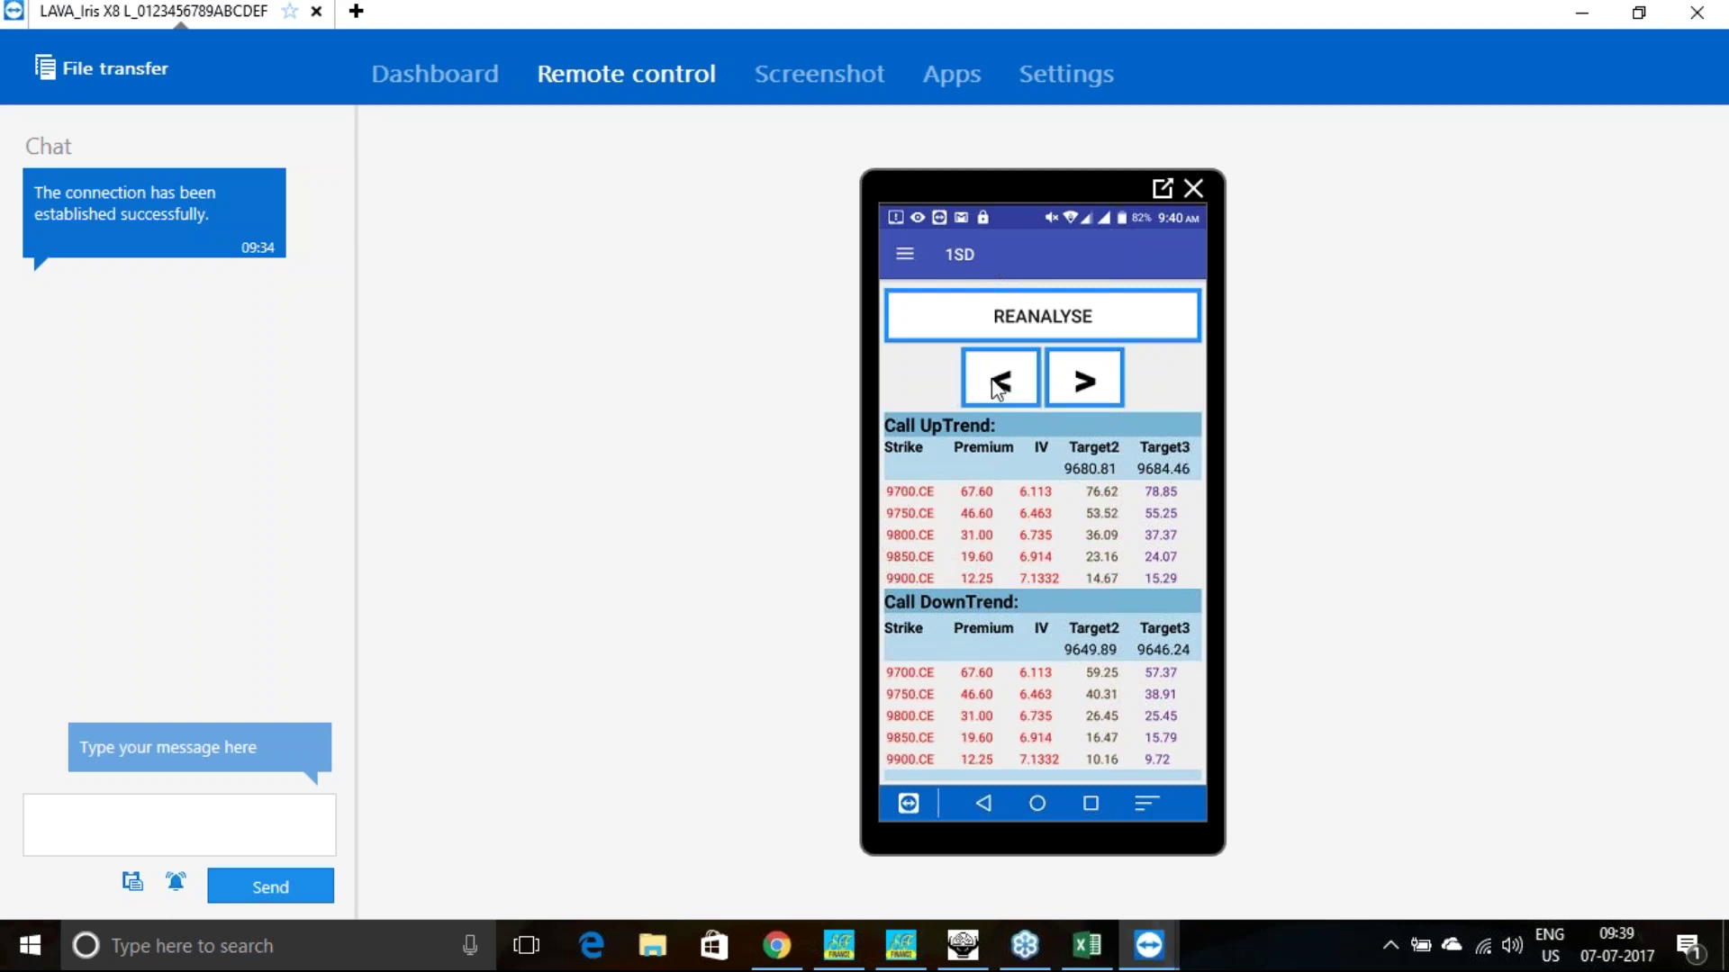
left_click(994, 382)
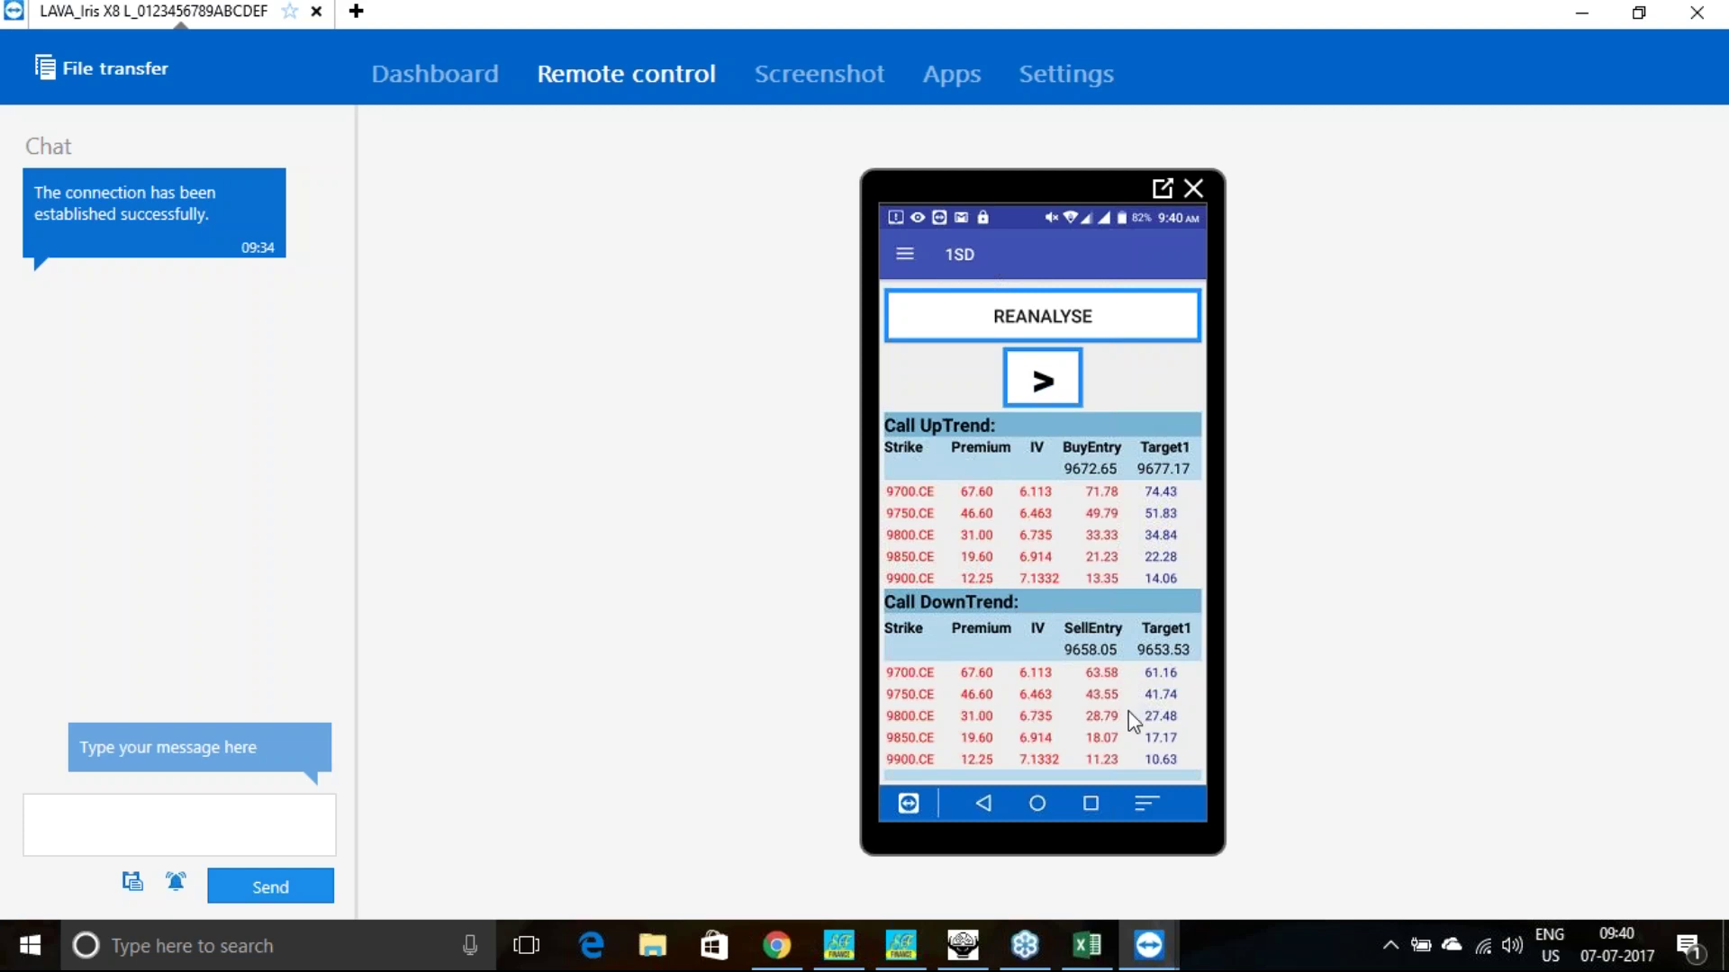
Return to the scan options, check the call parameter choices, set the option type to PUT and view its parameter choices.
left_click(1093, 328)
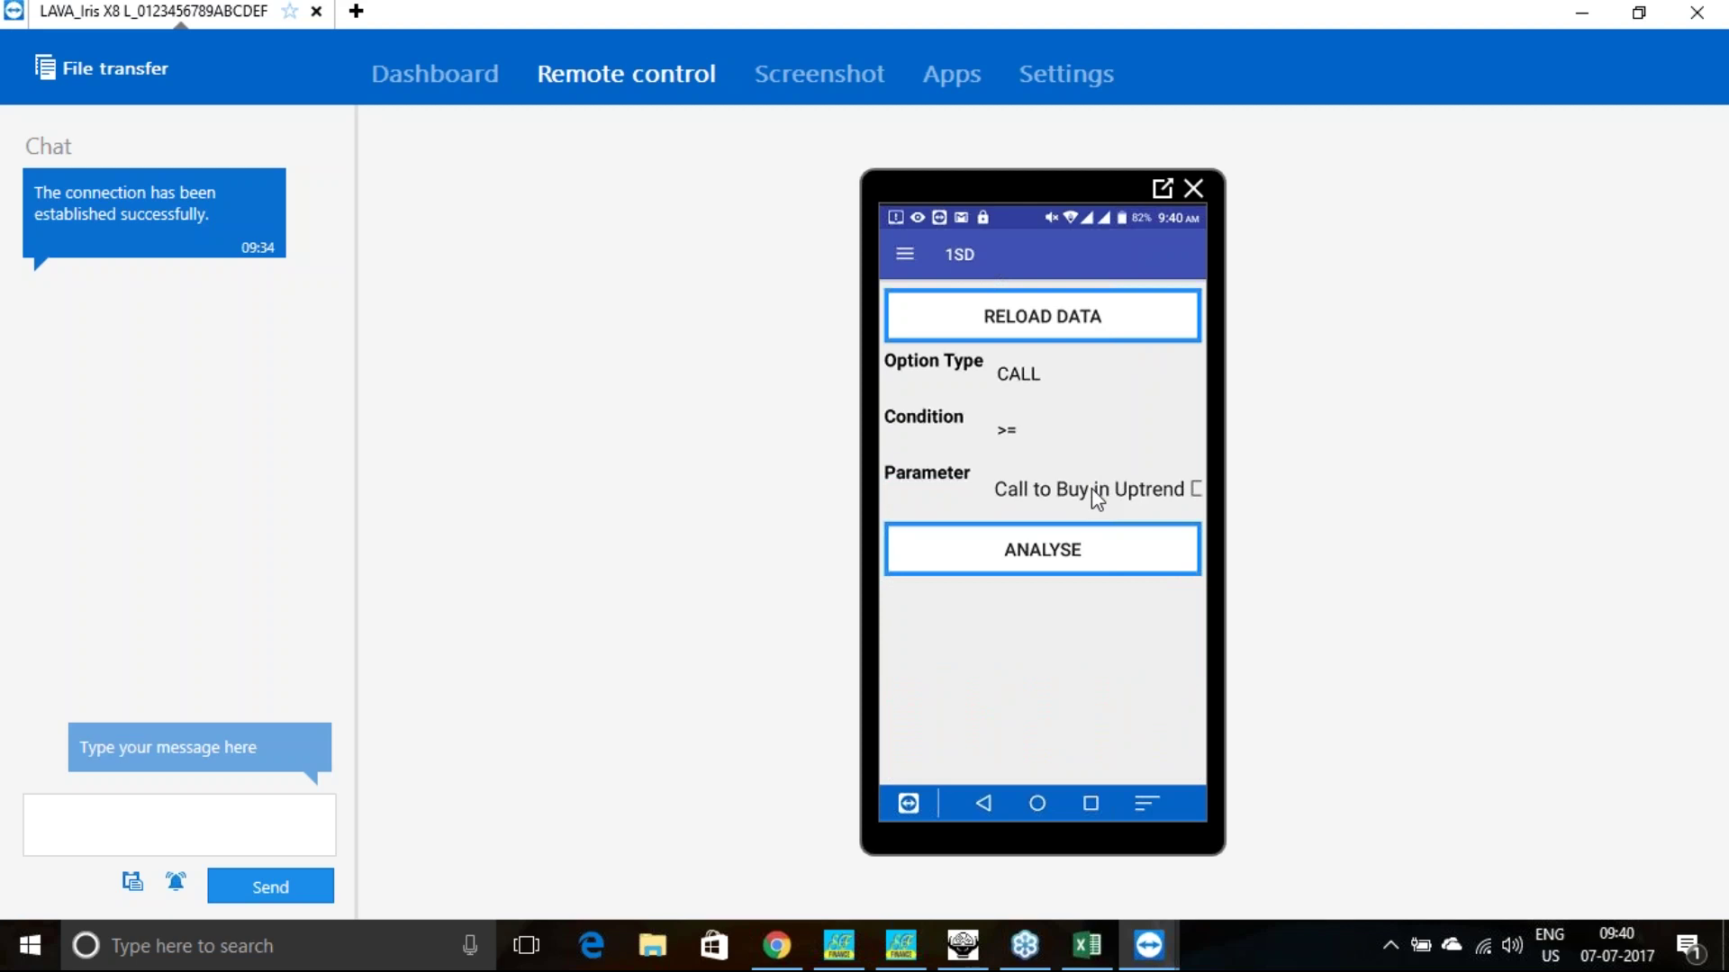
left_click(1092, 489)
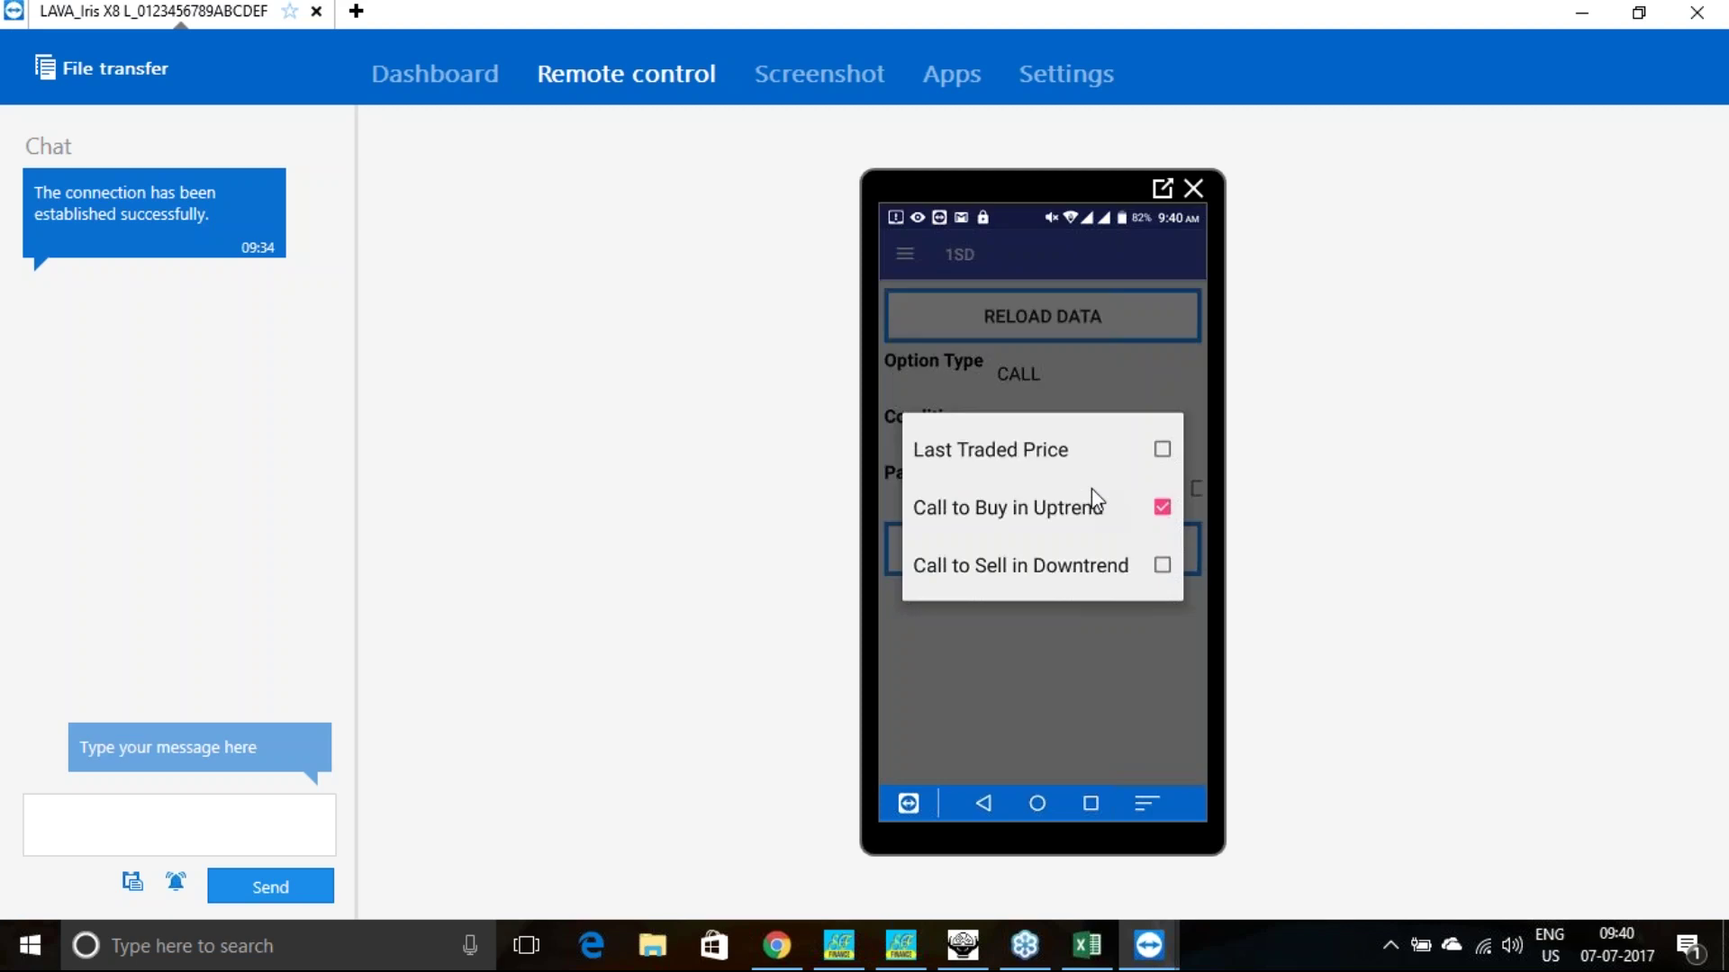
left_click(1113, 637)
left_click(1029, 373)
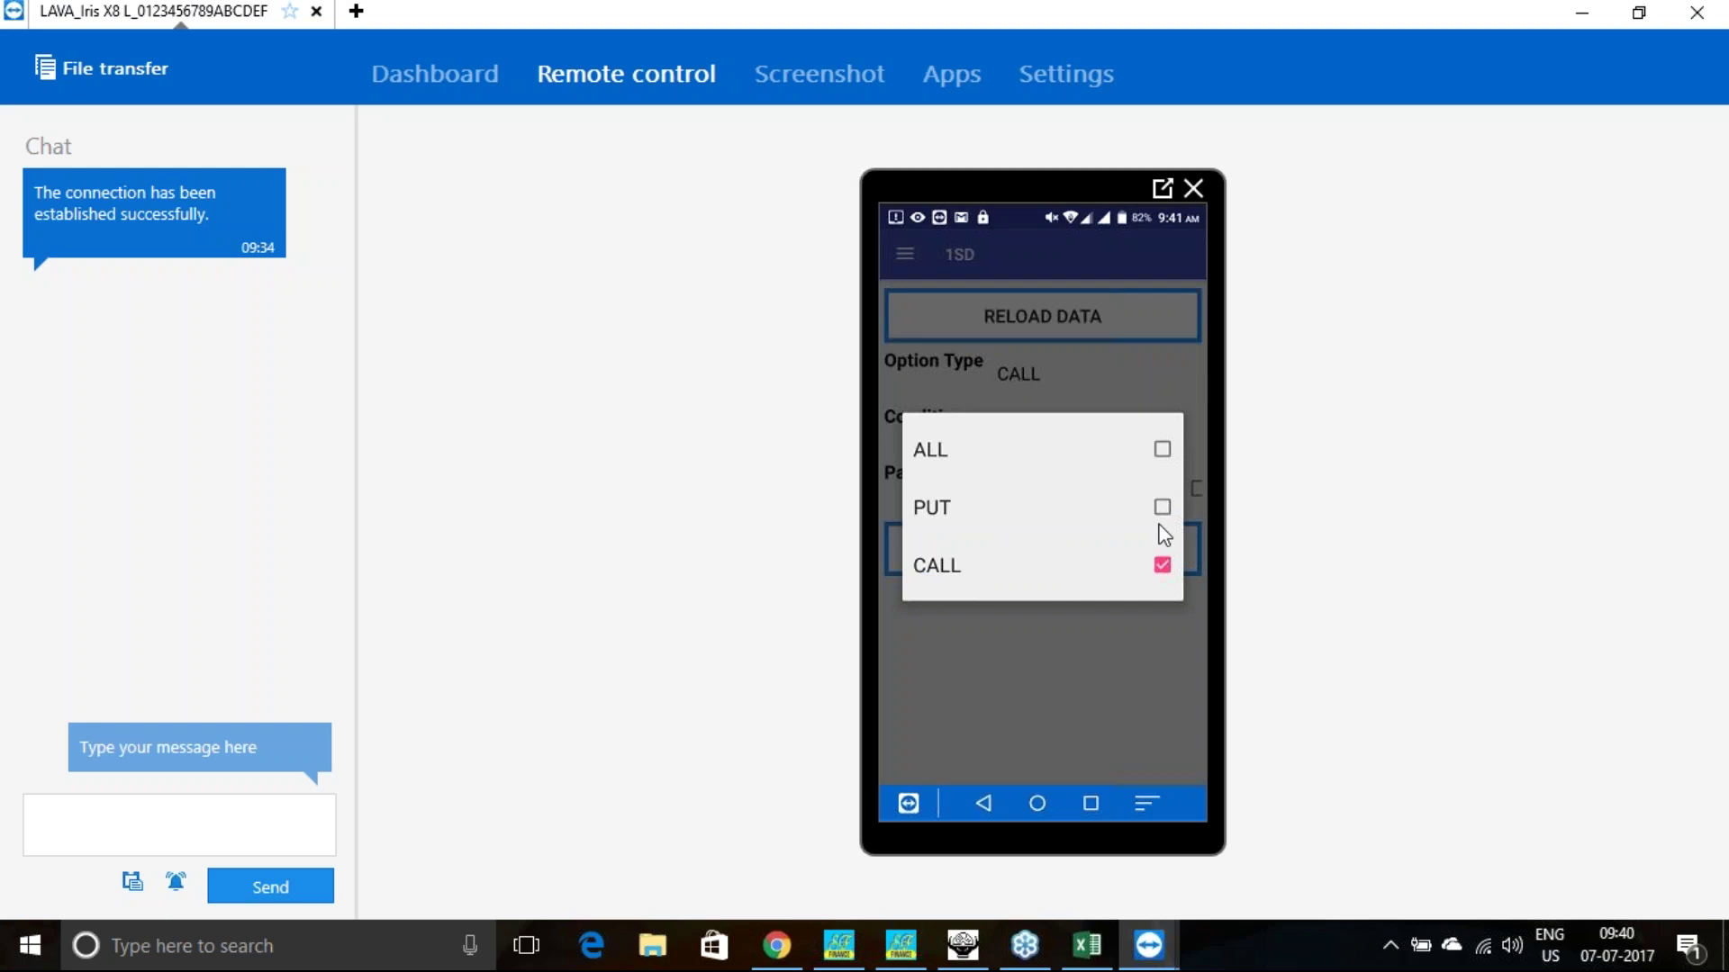
left_click(1162, 509)
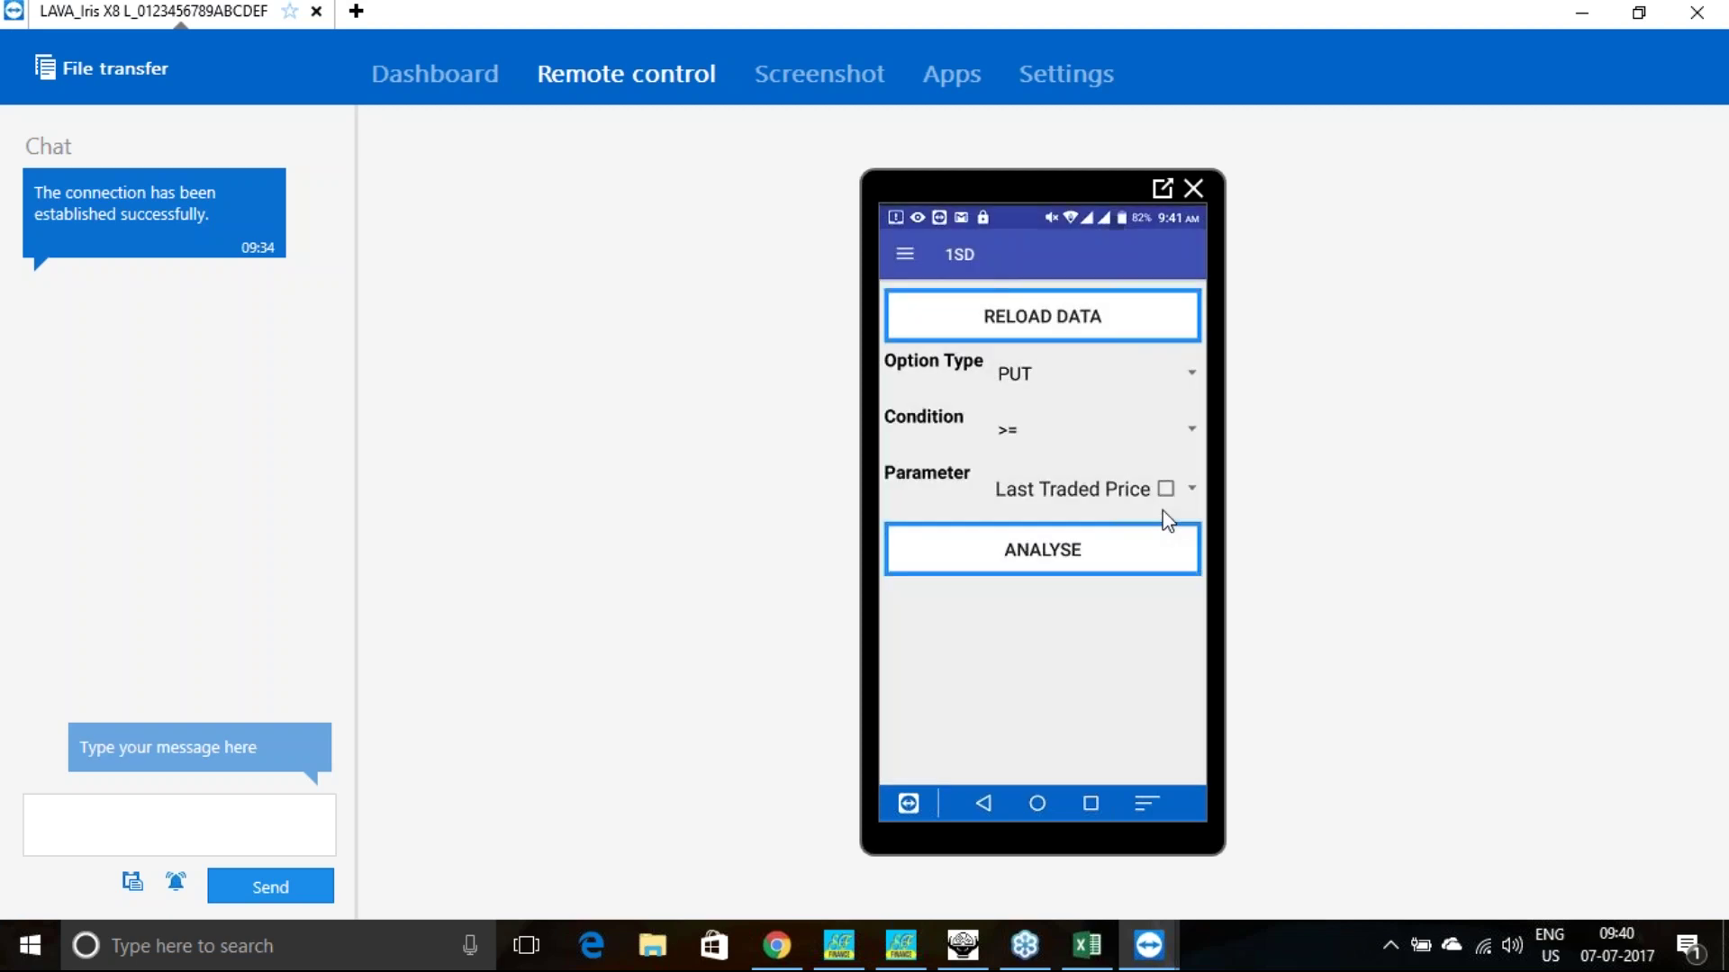
left_click(1116, 495)
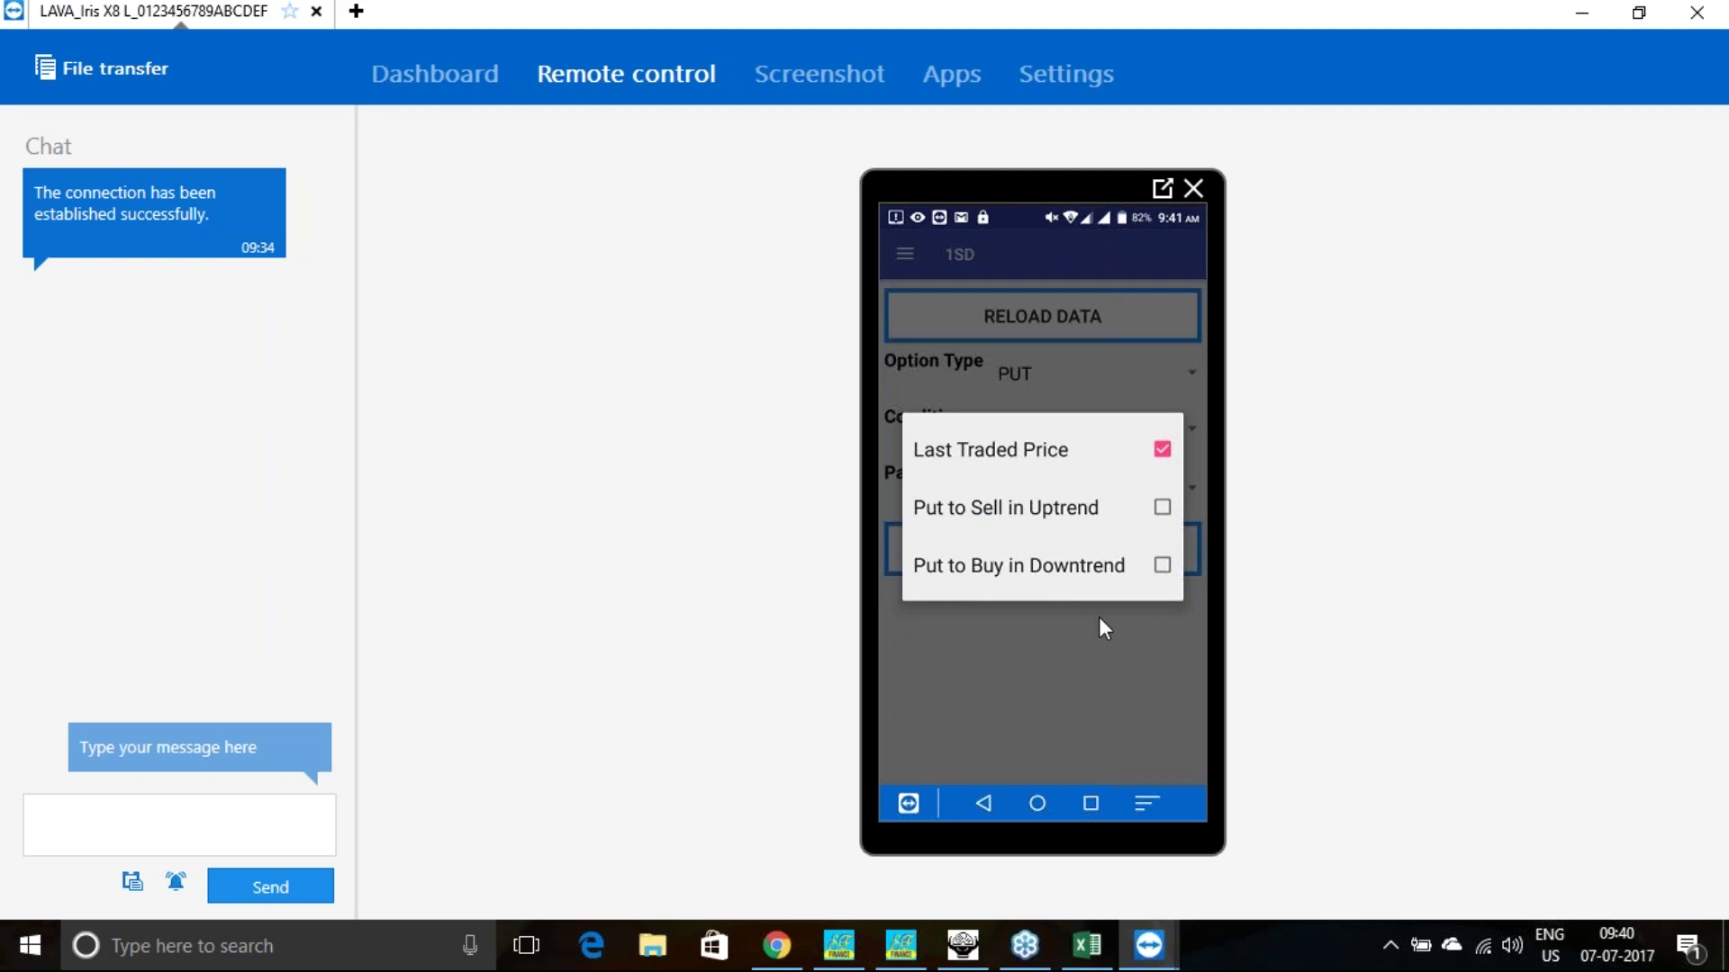
left_click(1082, 379)
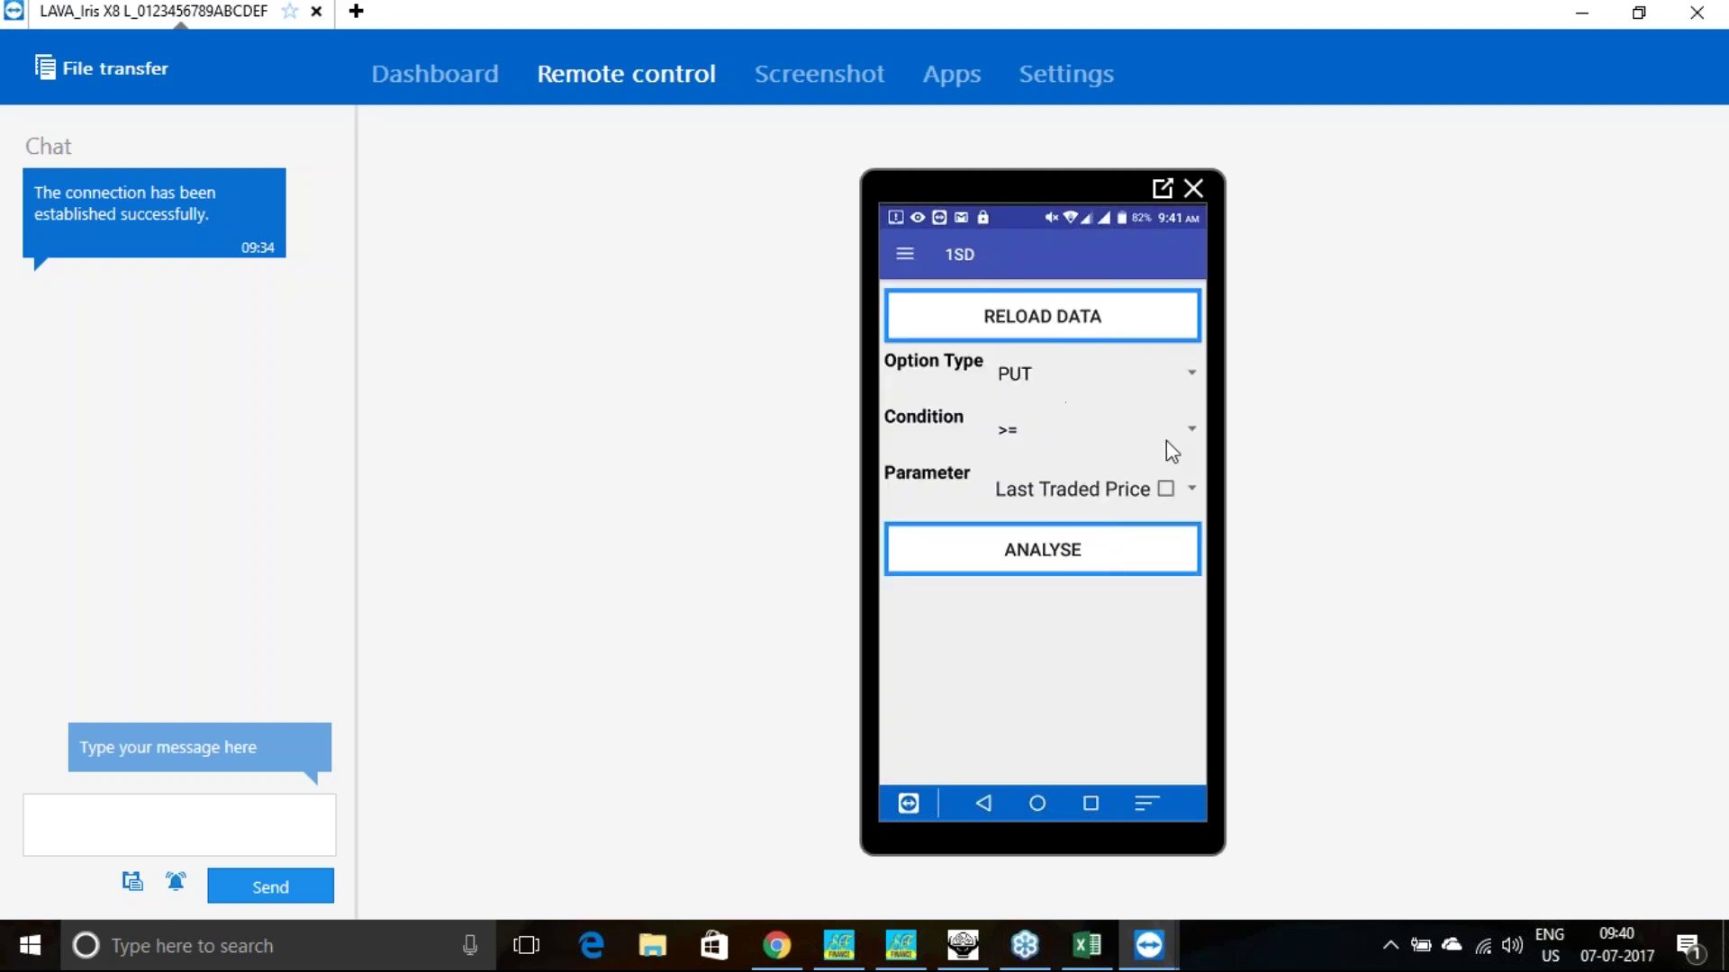
Set the put scan condition to <-> and review the strike and best weekly put parameter choices.
left_click(1194, 431)
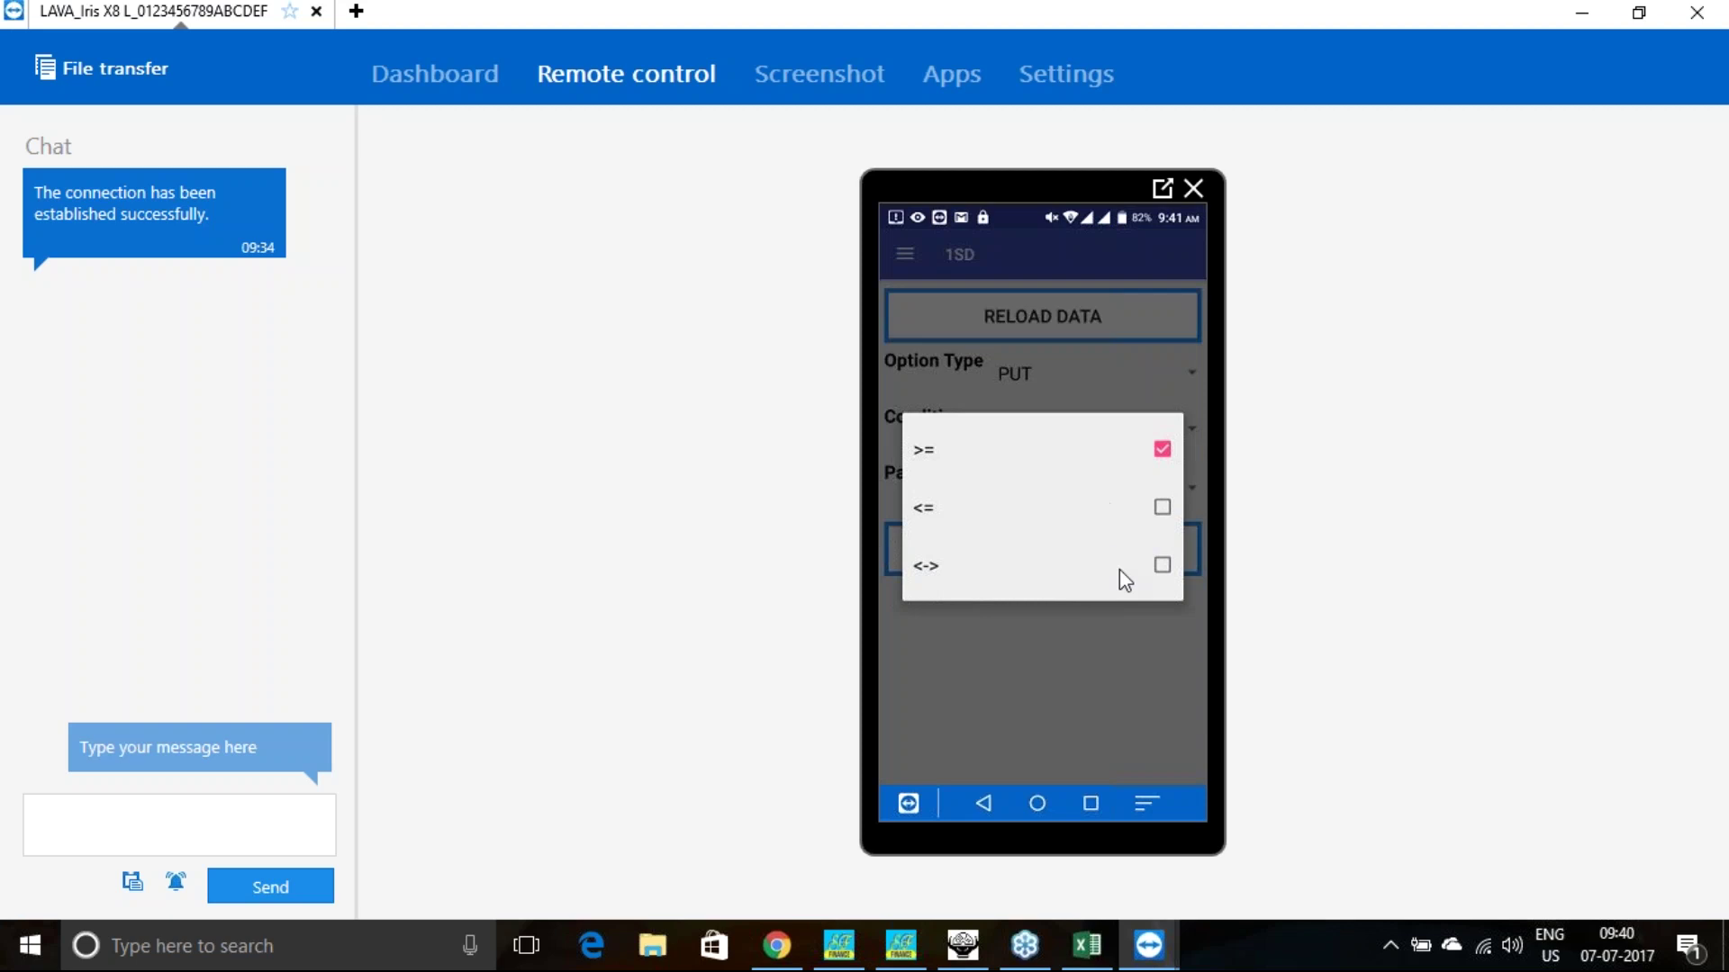
left_click(1162, 565)
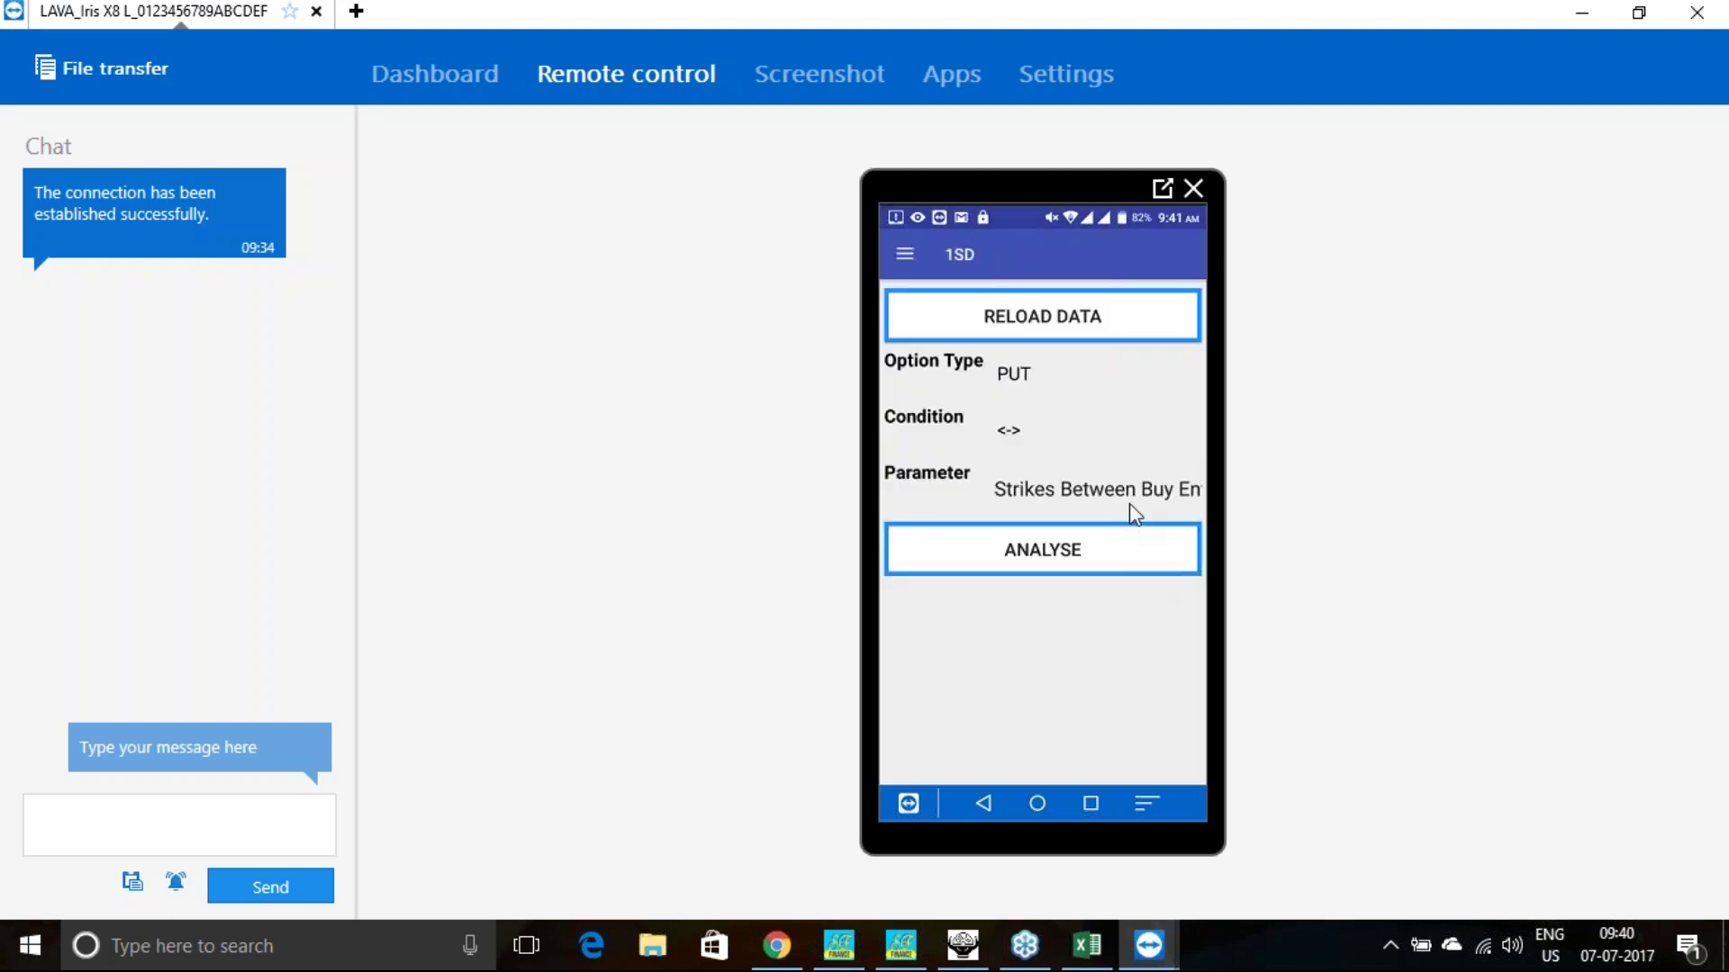
left_click(1132, 504)
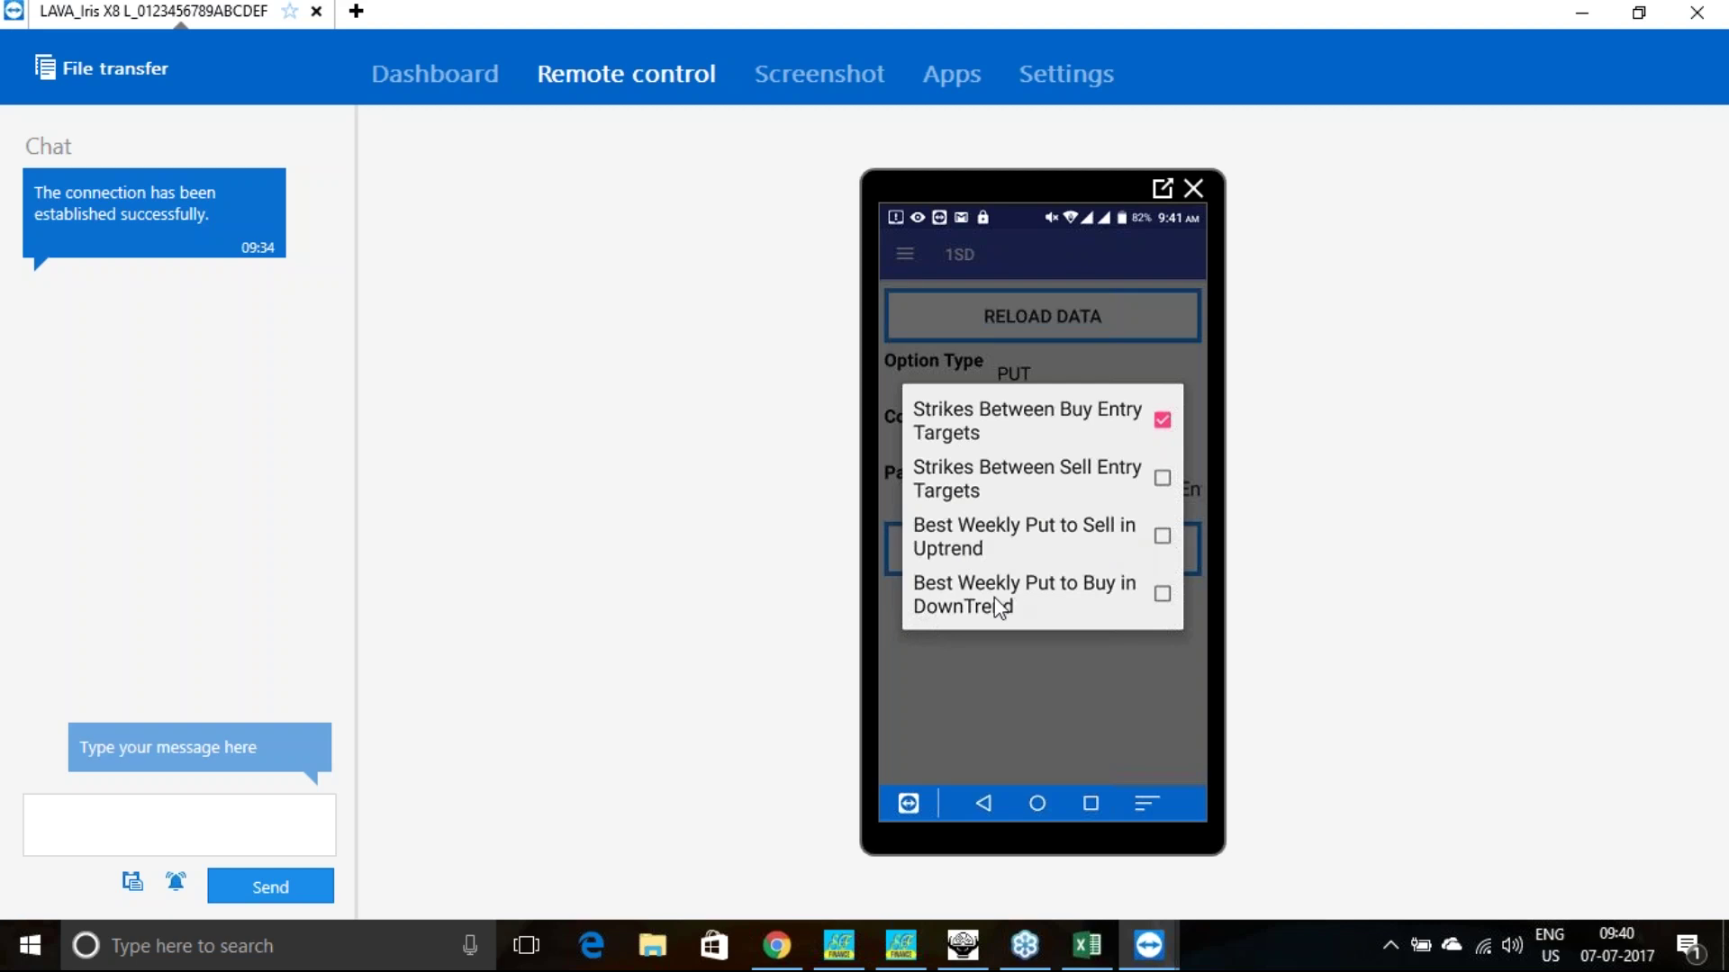
left_click(1104, 690)
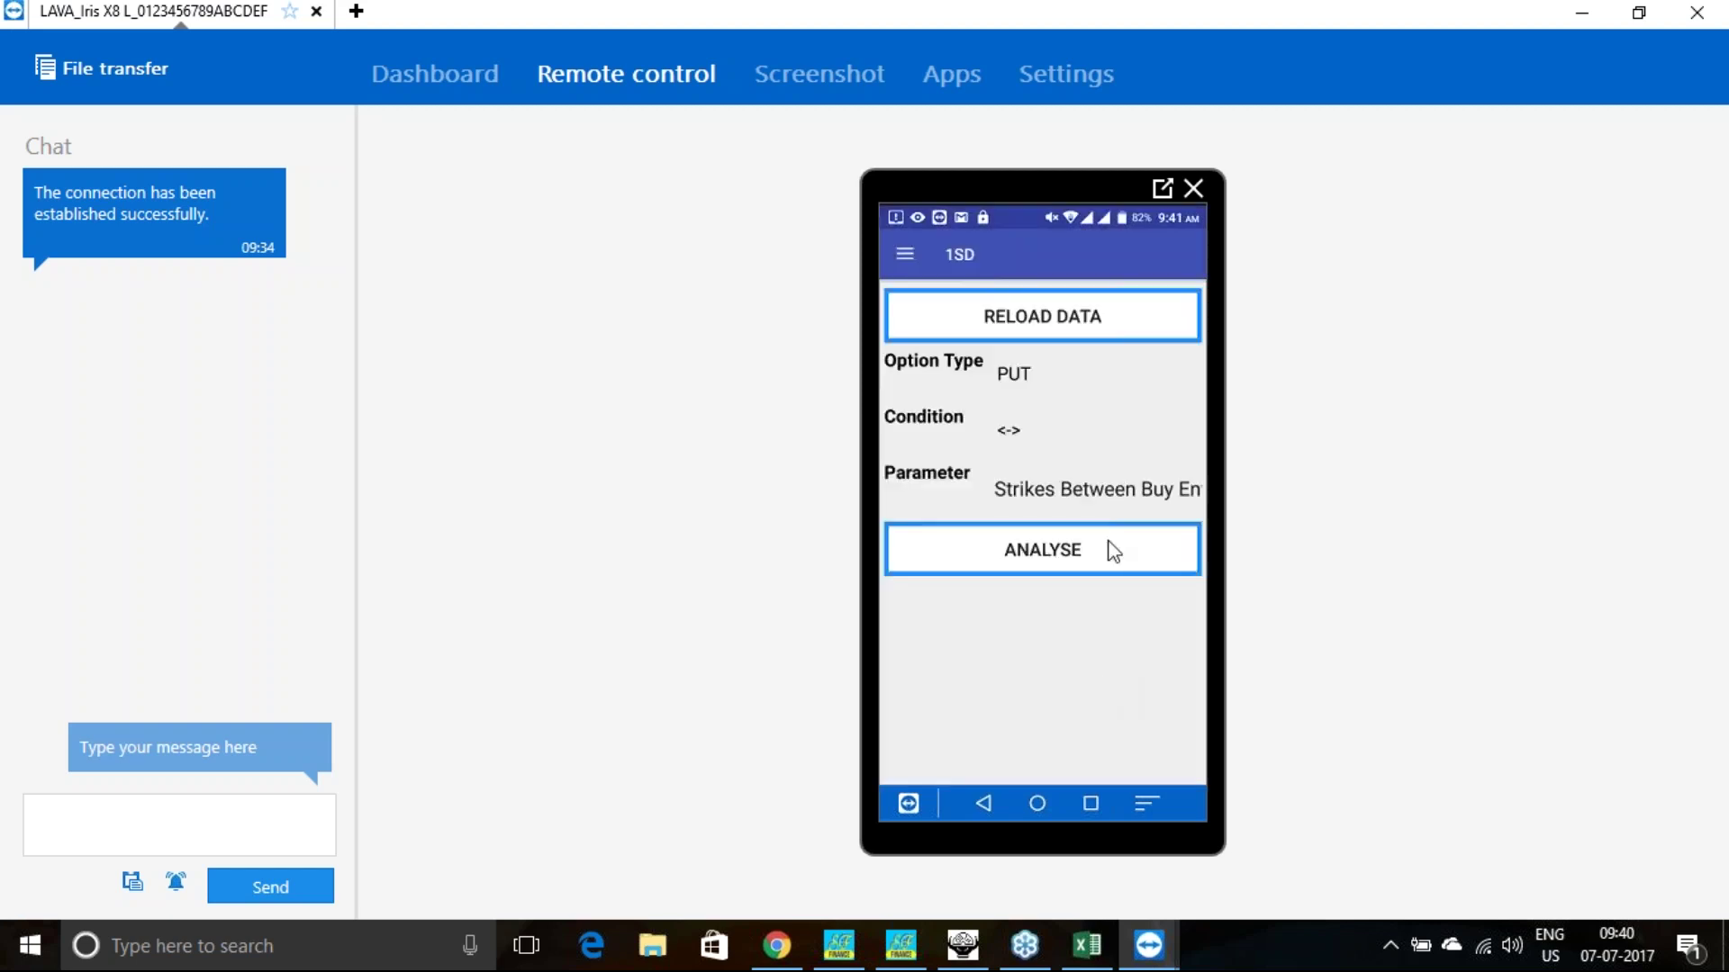
left_click(1107, 496)
left_click(1120, 693)
Set the option type to CALL under the <-> condition and review the available call parameters.
left_click(1043, 389)
left_click(1161, 565)
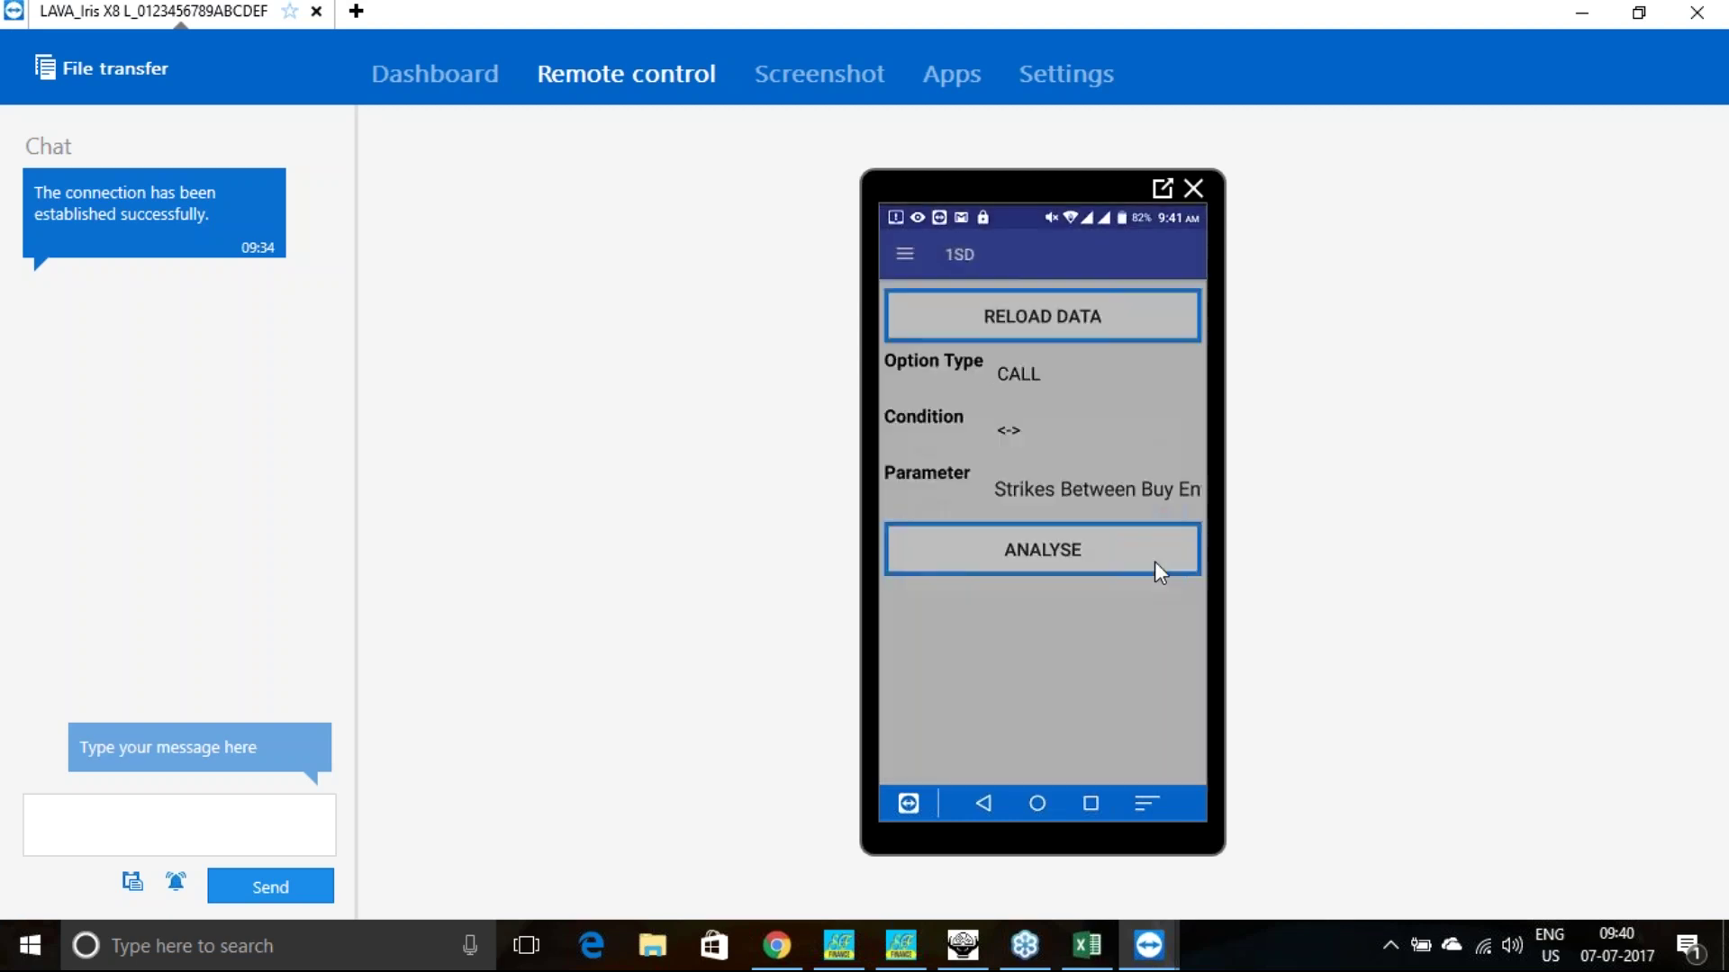
left_click(1088, 497)
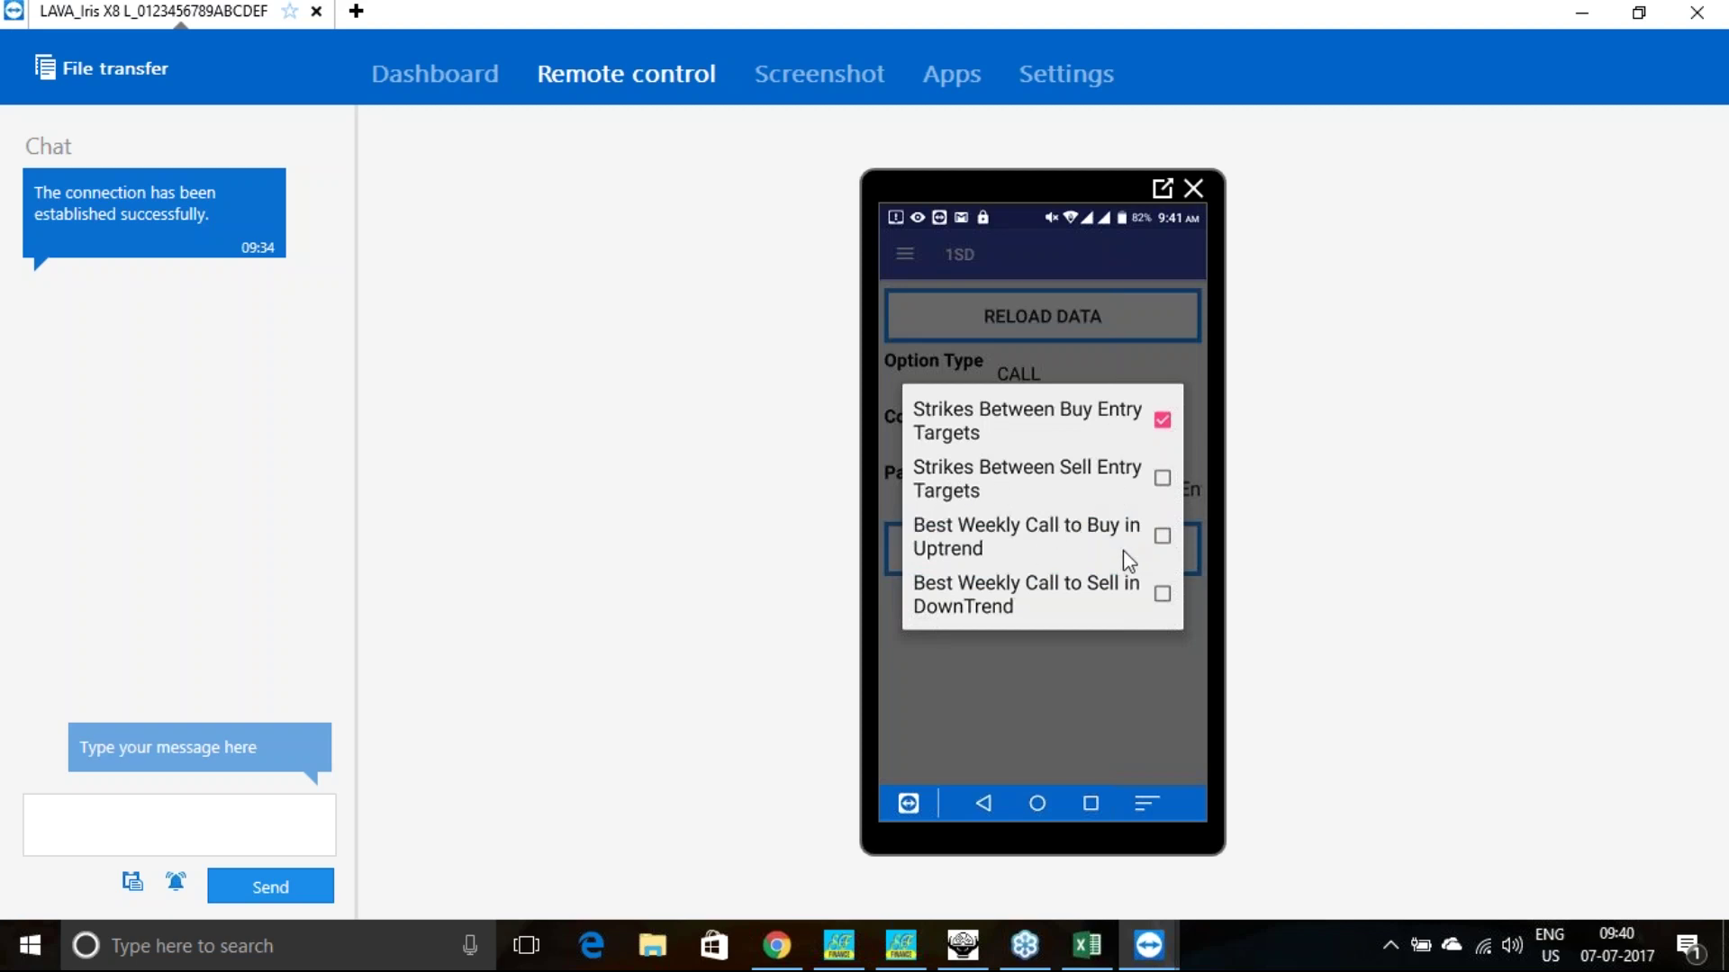
left_click(1098, 682)
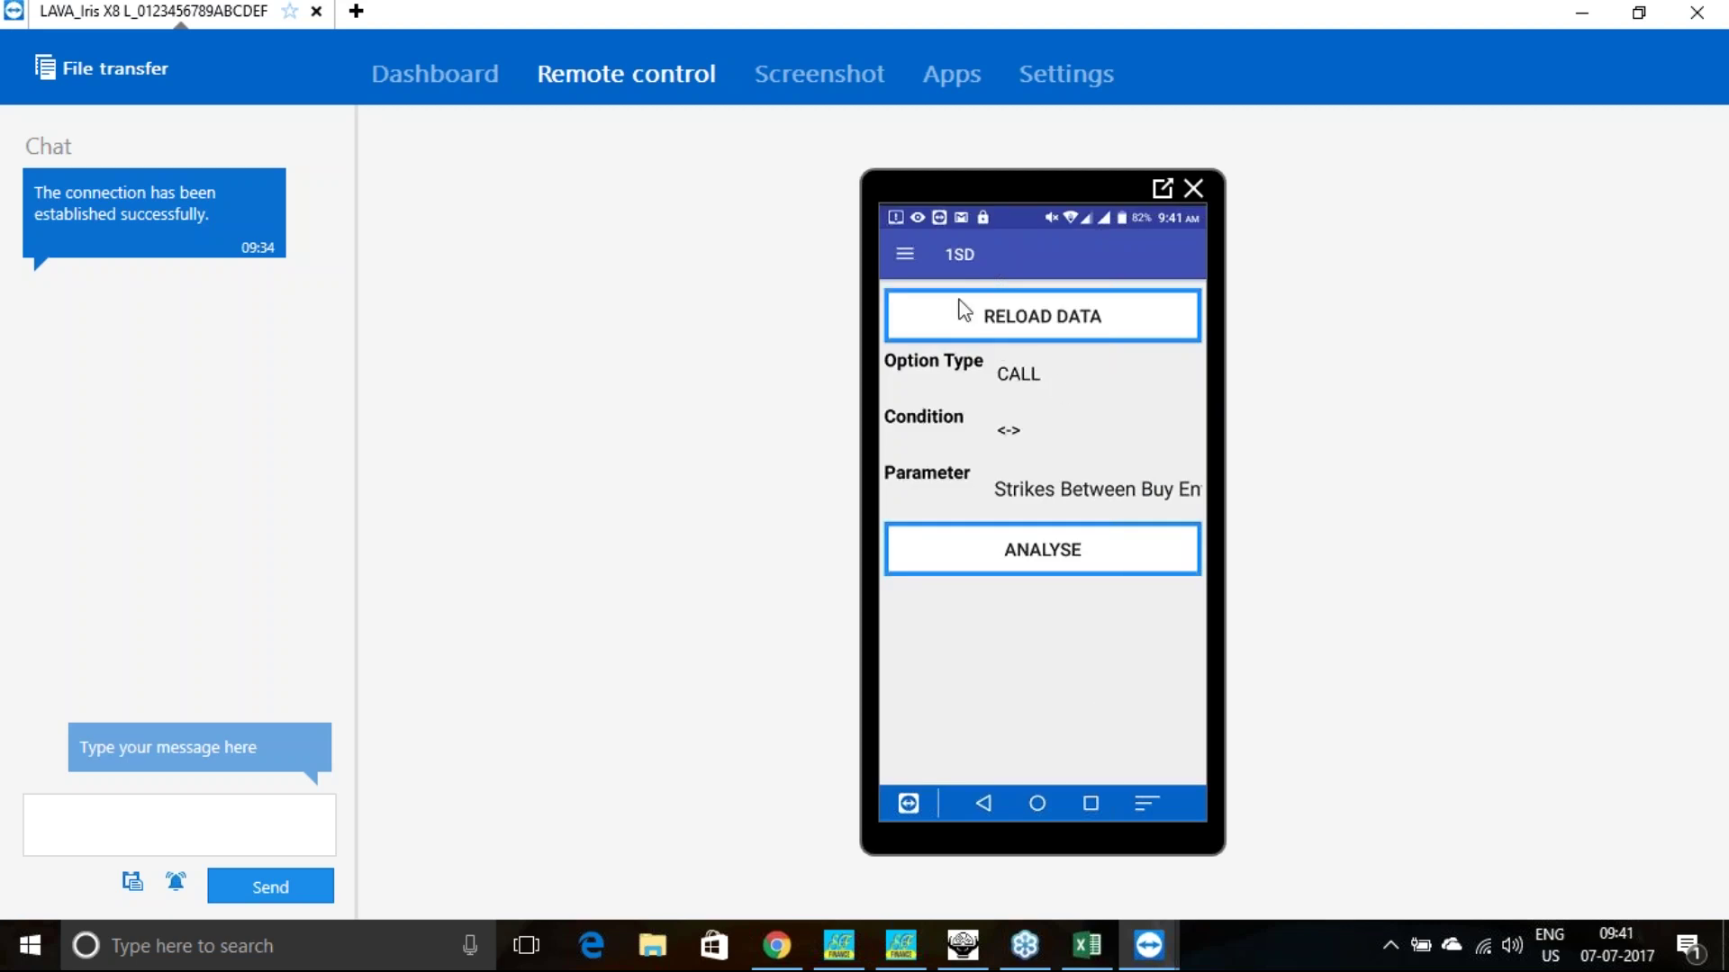
End the remote phone session and close the remaining TeamViewer windows to get back to the ODIN market watch.
left_click(913, 259)
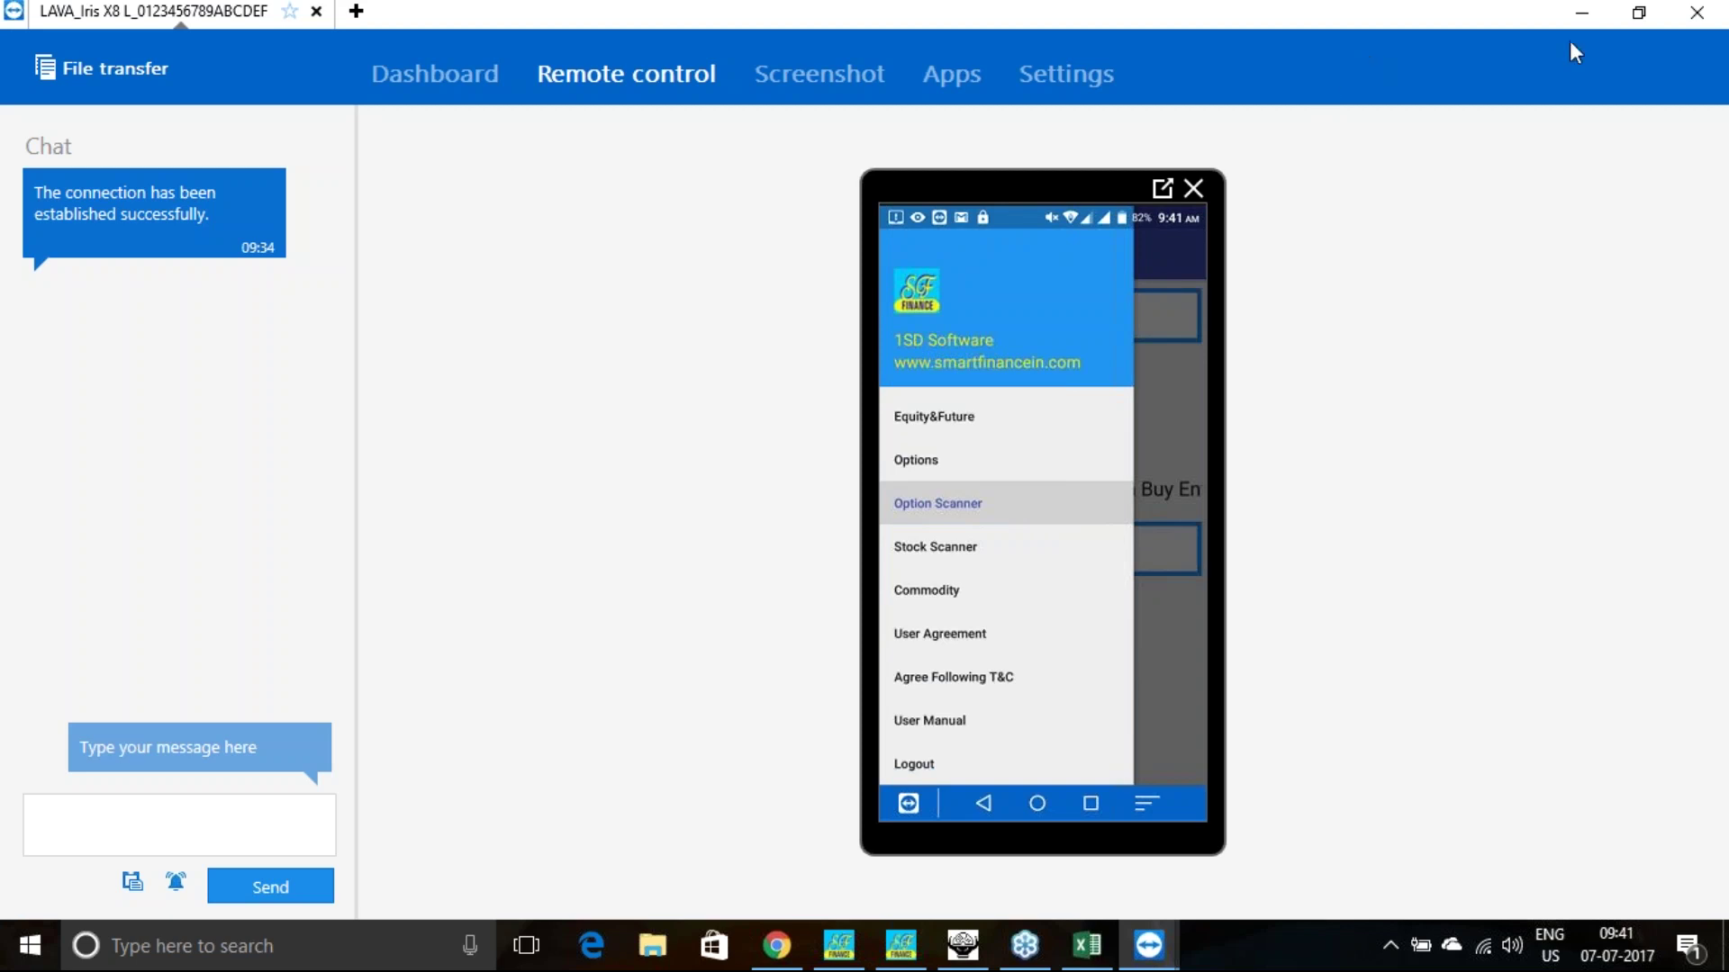
left_click(1703, 17)
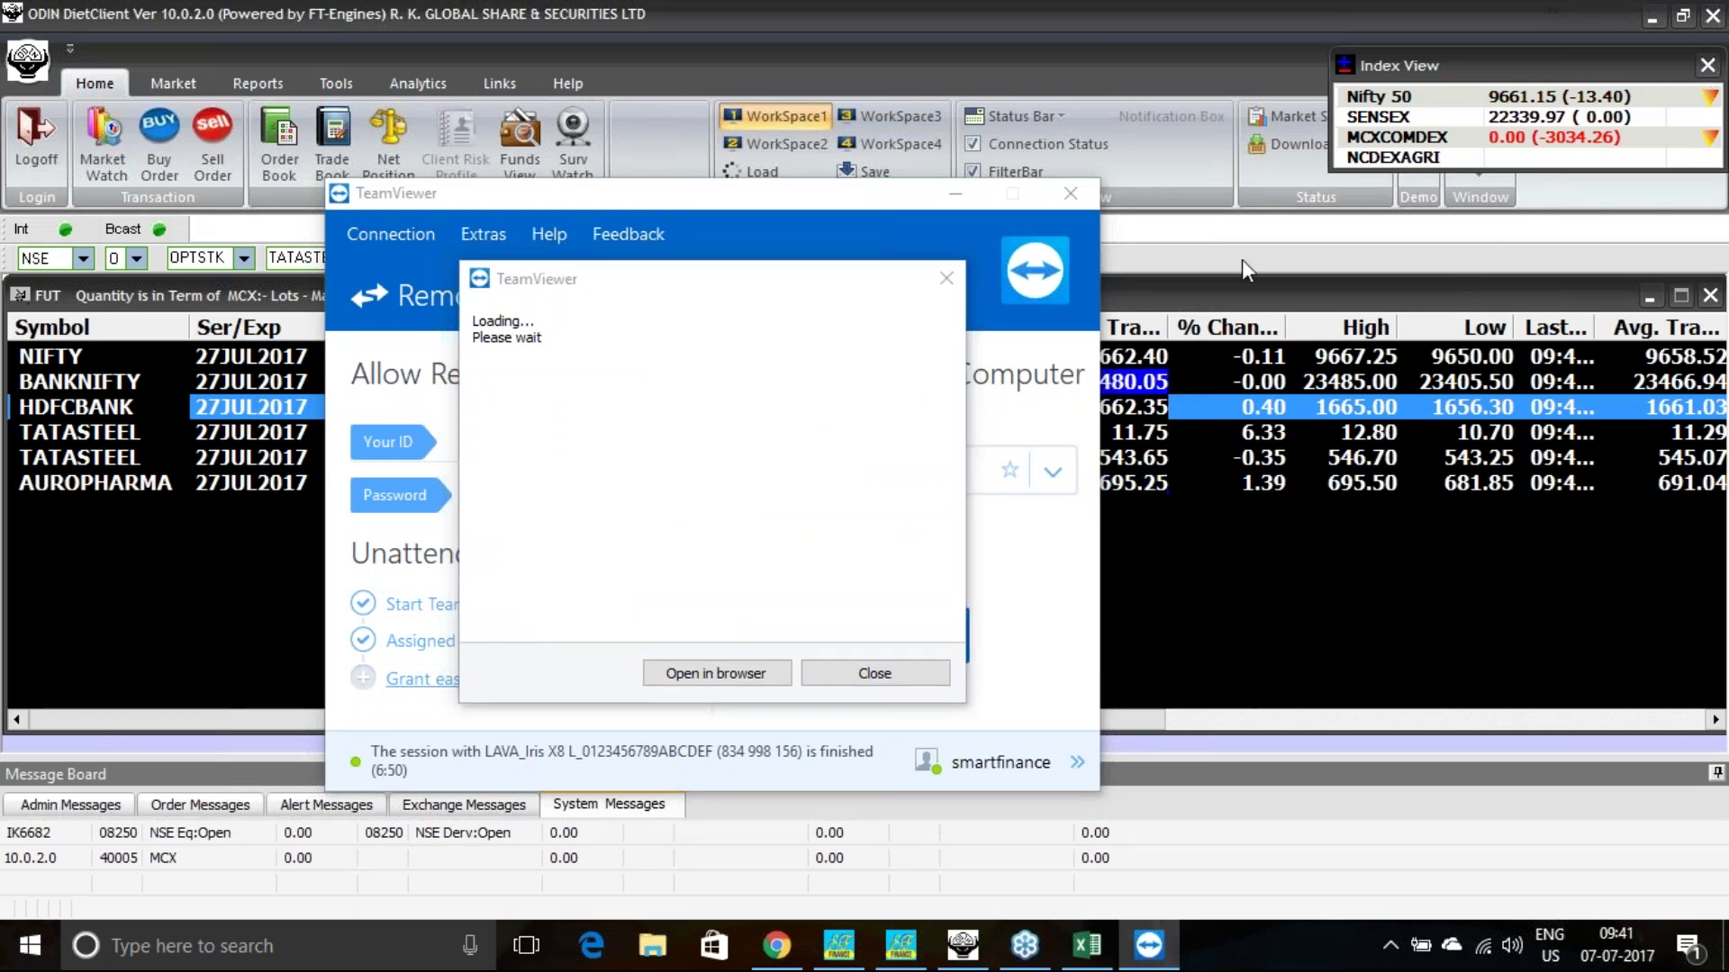
left_click(946, 278)
left_click(1072, 195)
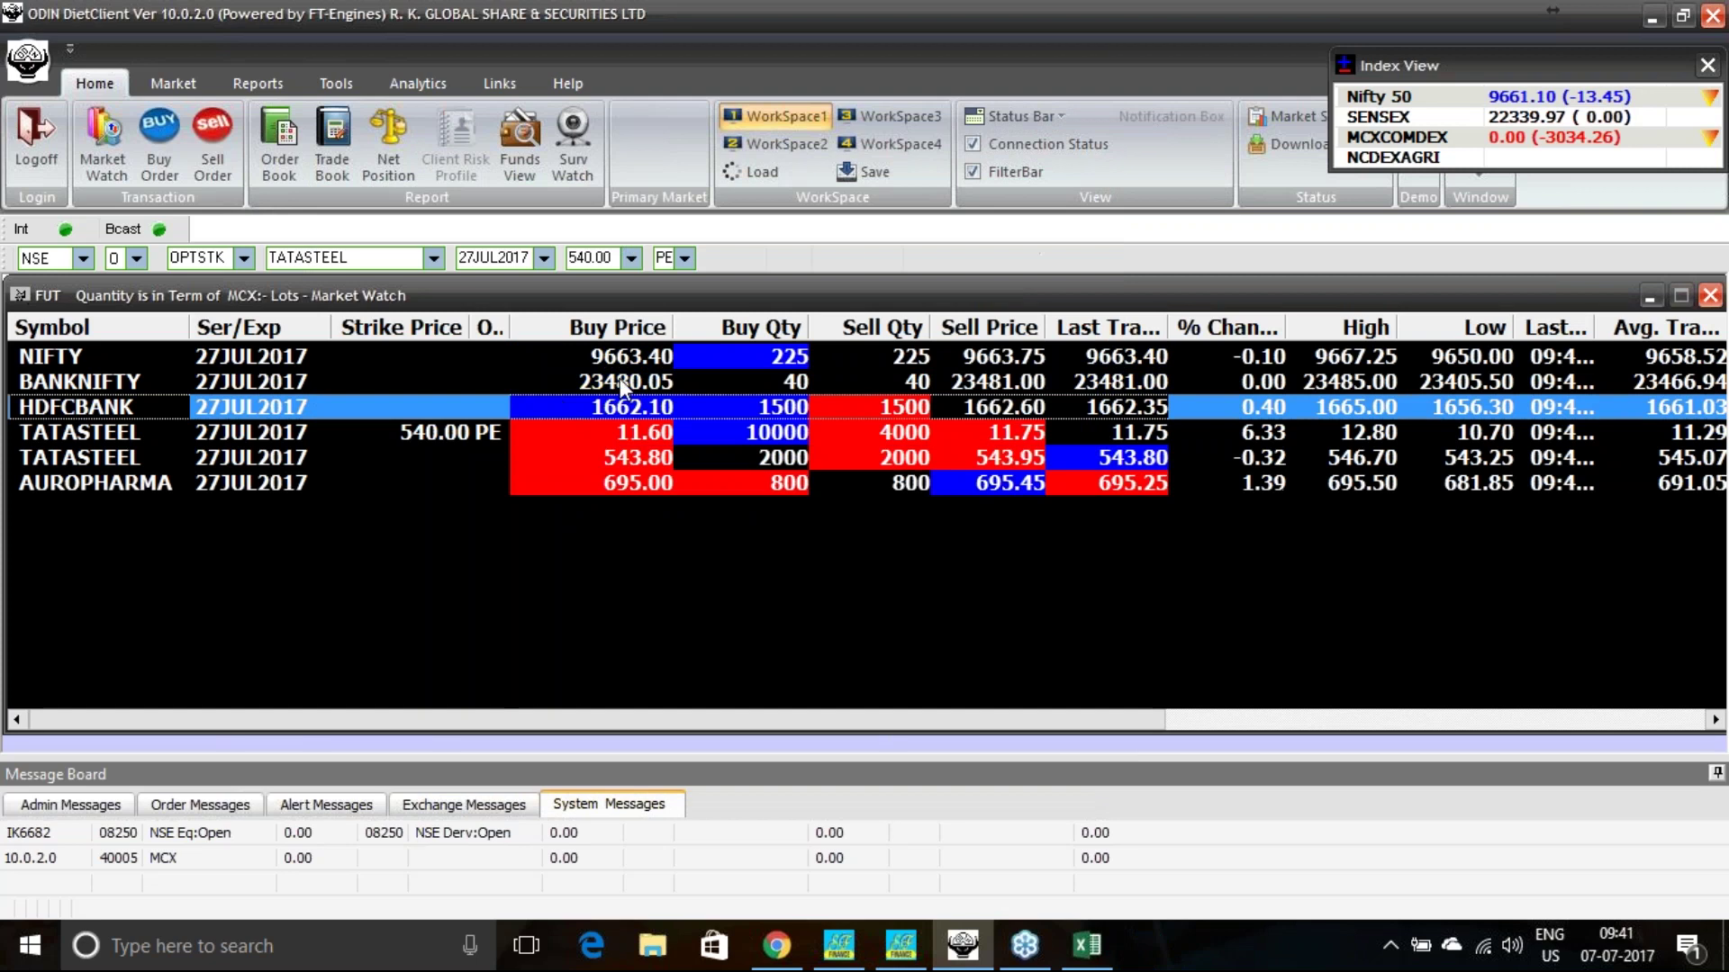
Check the live July futures quotes of NIFTY, BANKNIFTY, TATASTEEL and AUROPHARMA in the market watch.
left_click(645, 363)
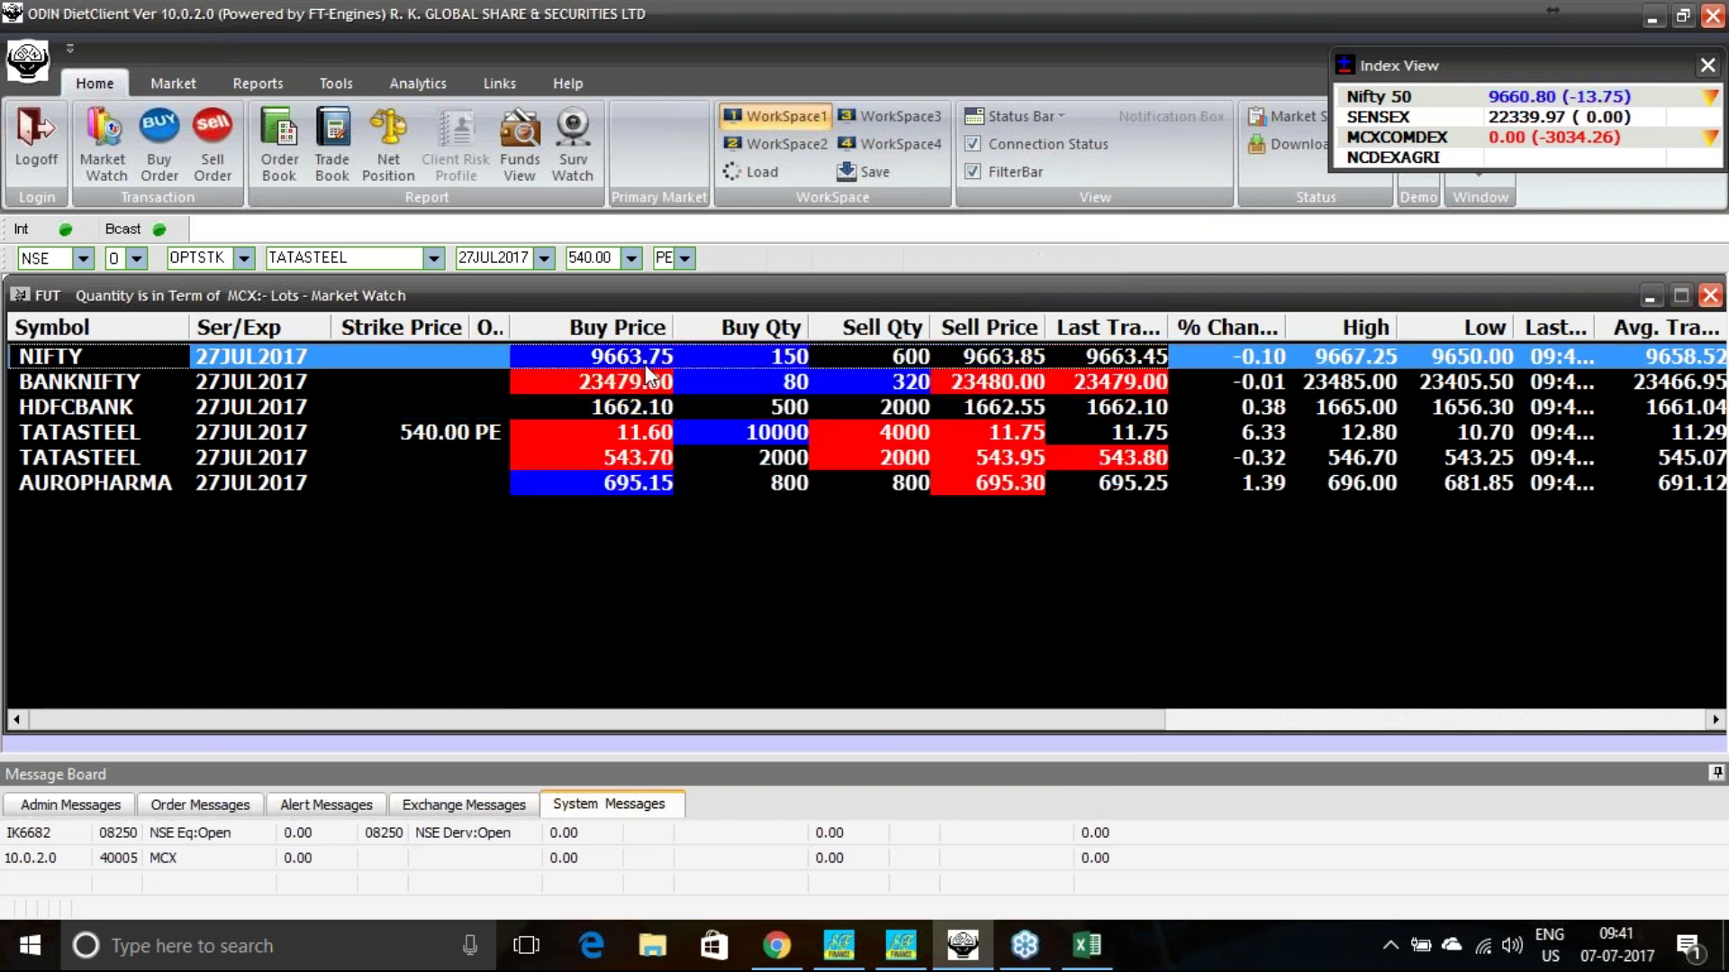
left_click(652, 391)
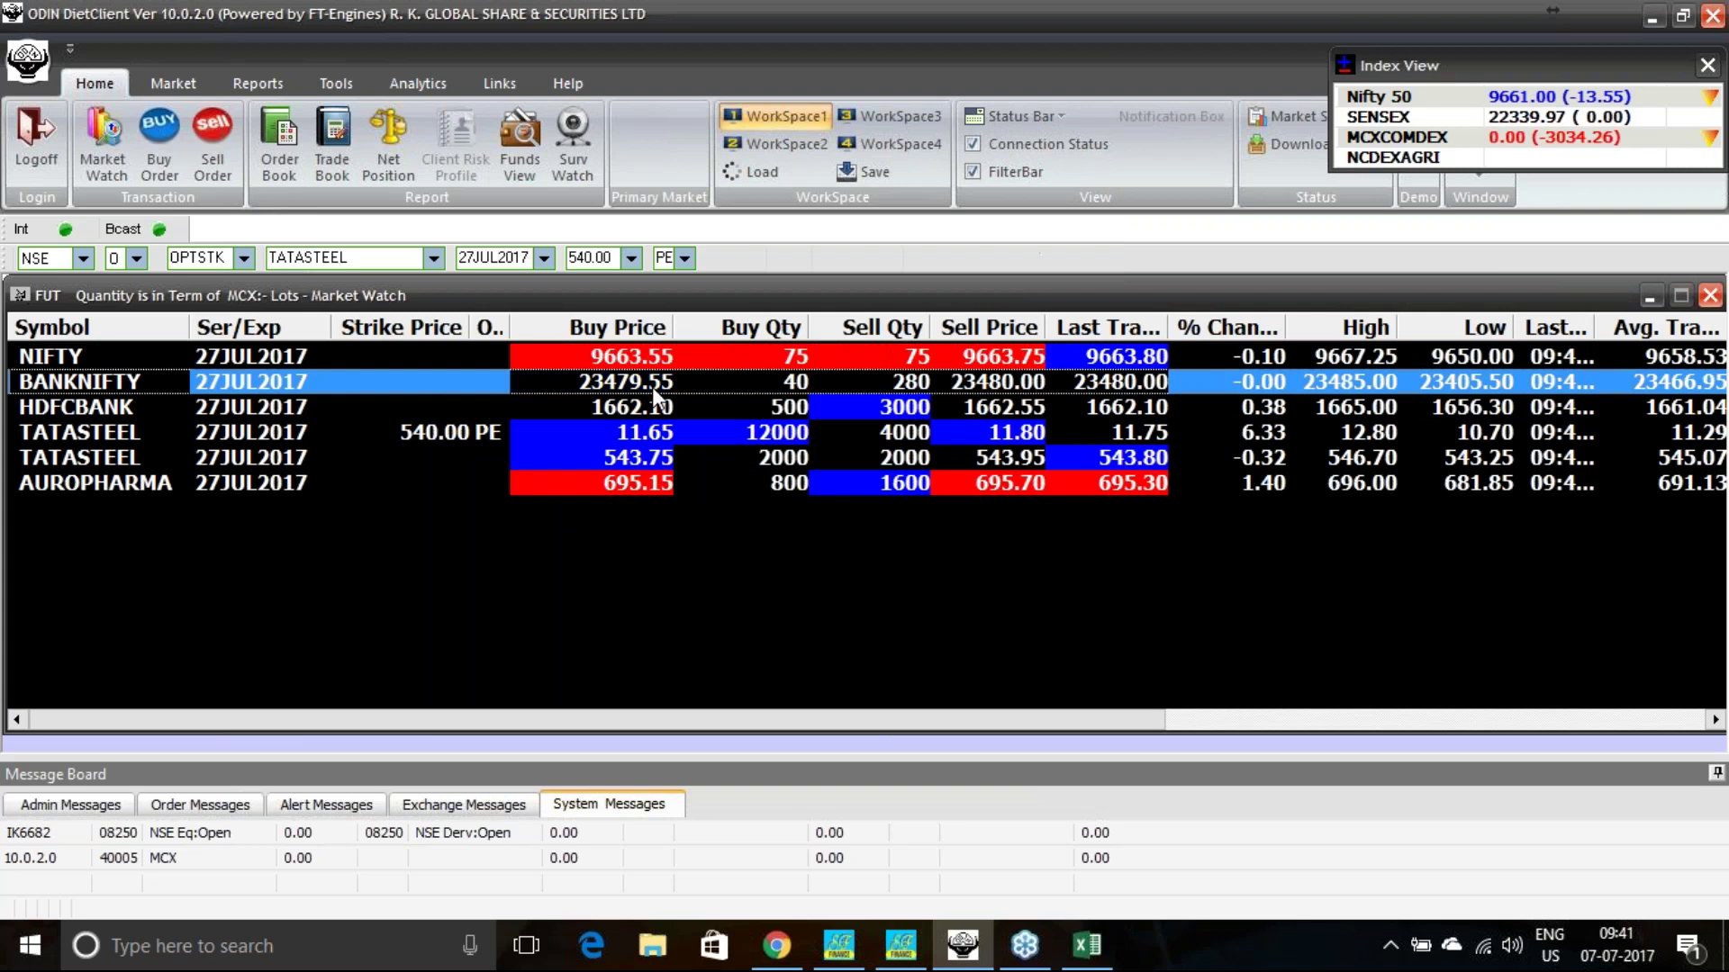
left_click(654, 454)
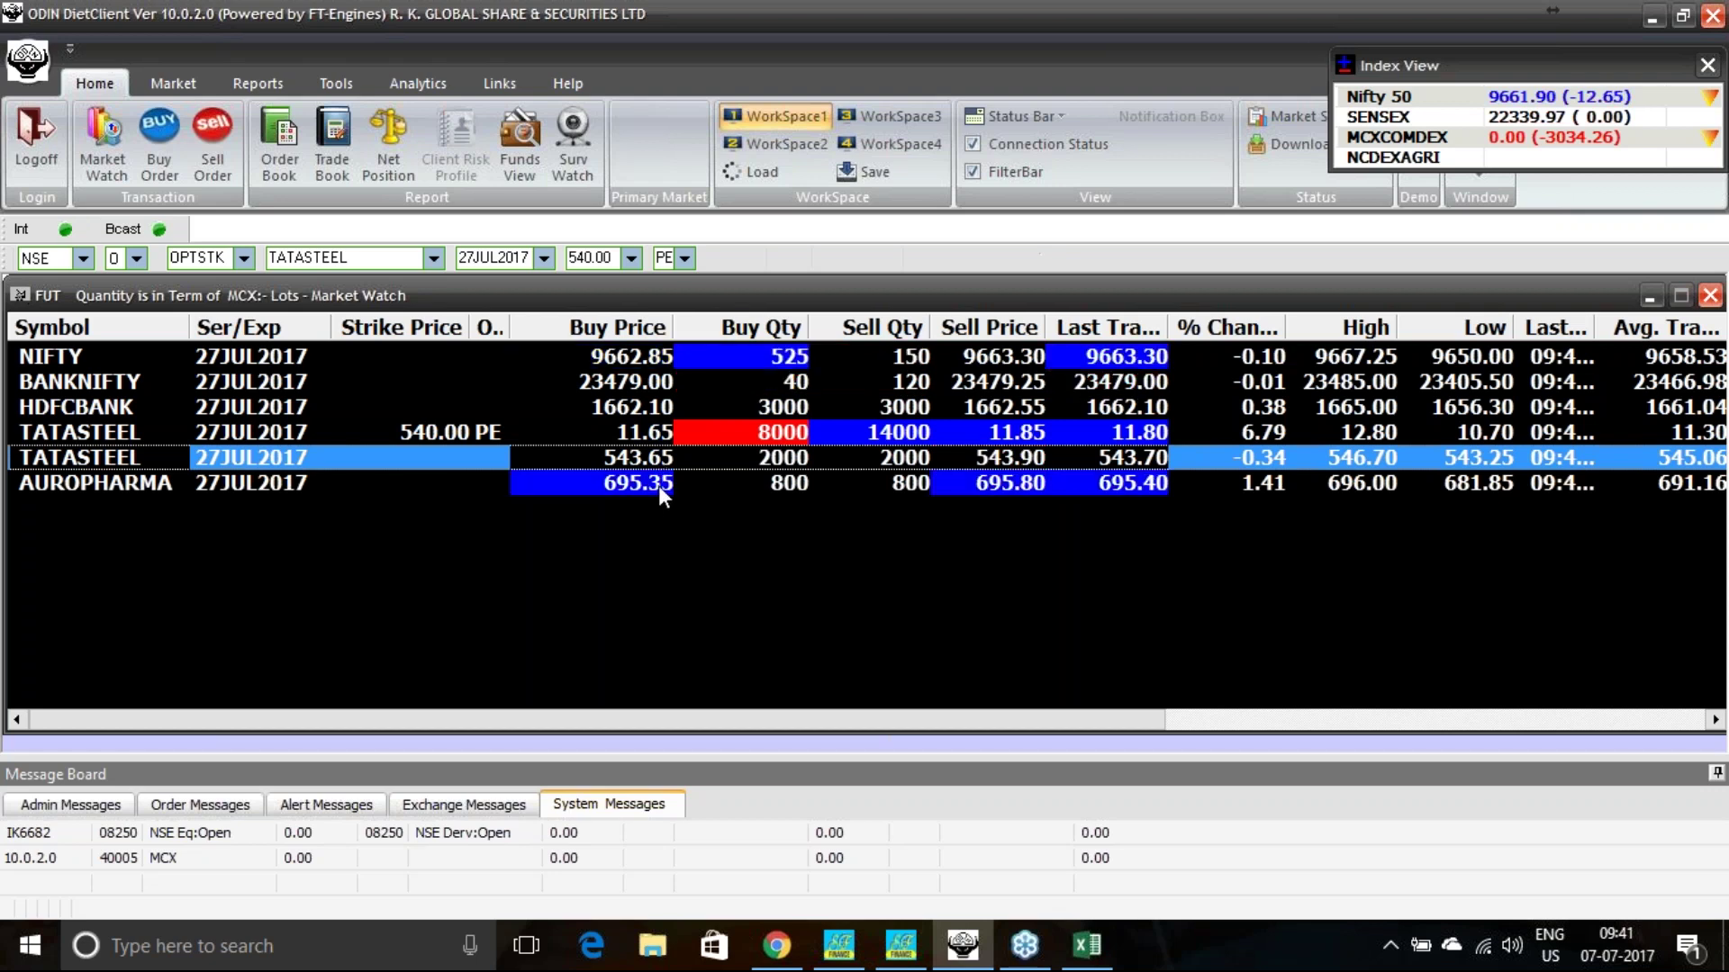
left_click(659, 487)
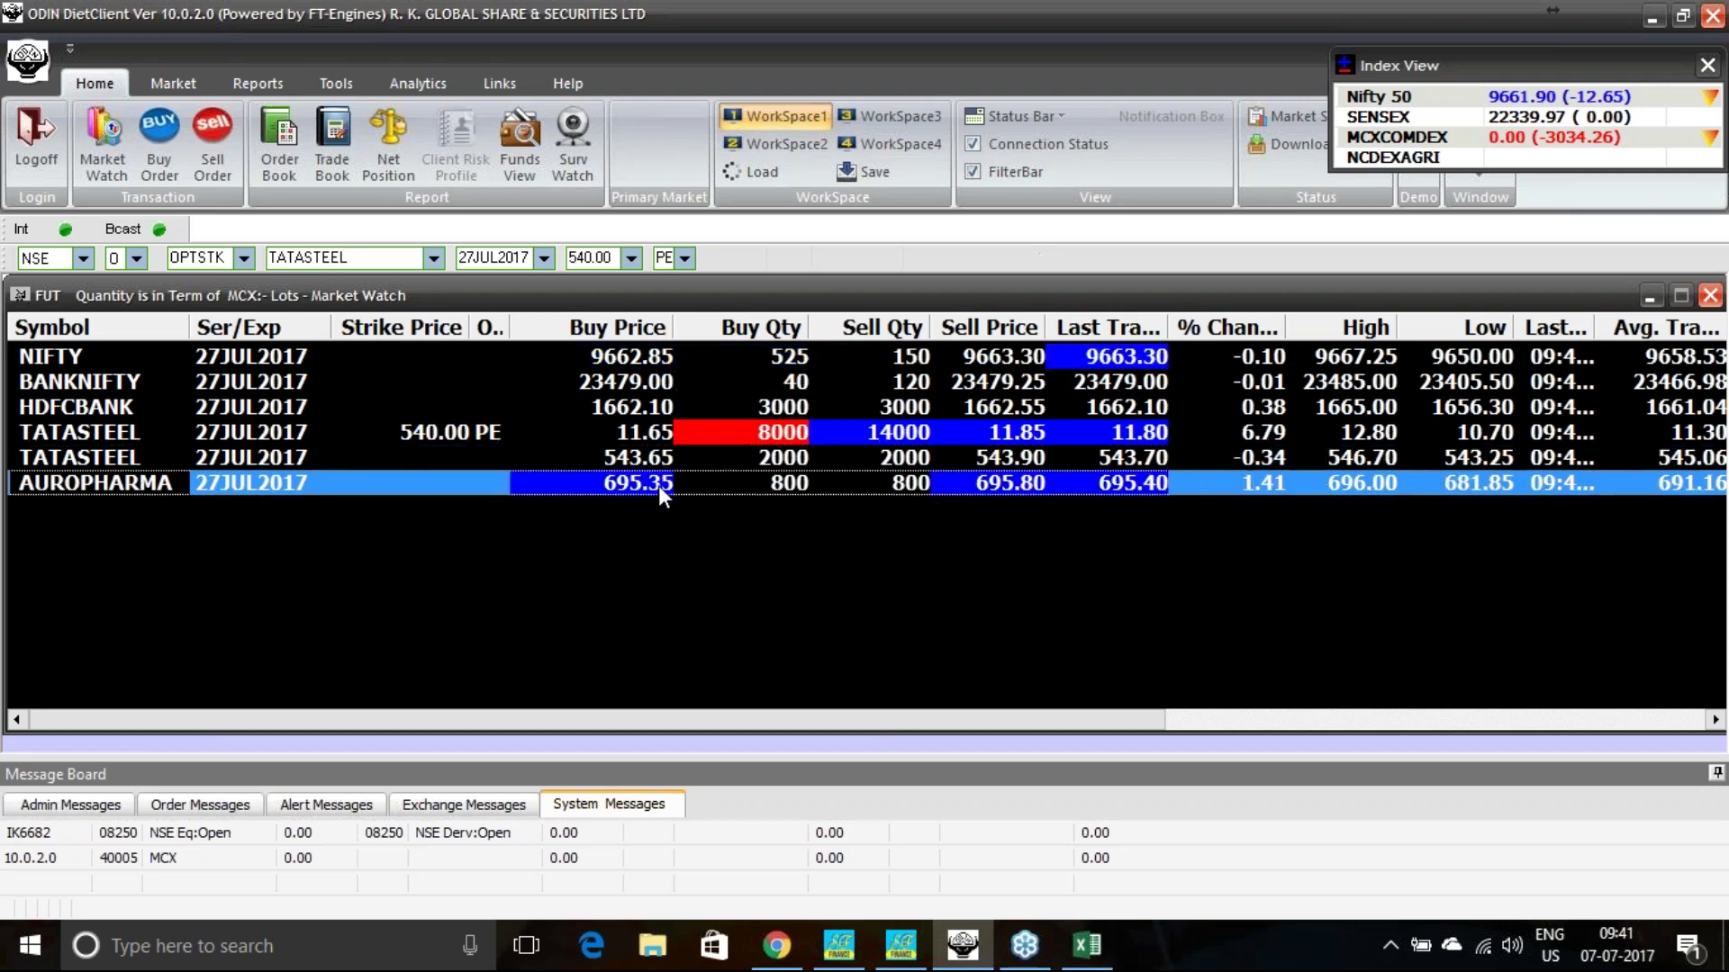
Compare AUROPHARMA's Cycle-2 growth T3 and Buy Entry levels in SF 1SD with its live quote in ODIN.
left_click(840, 960)
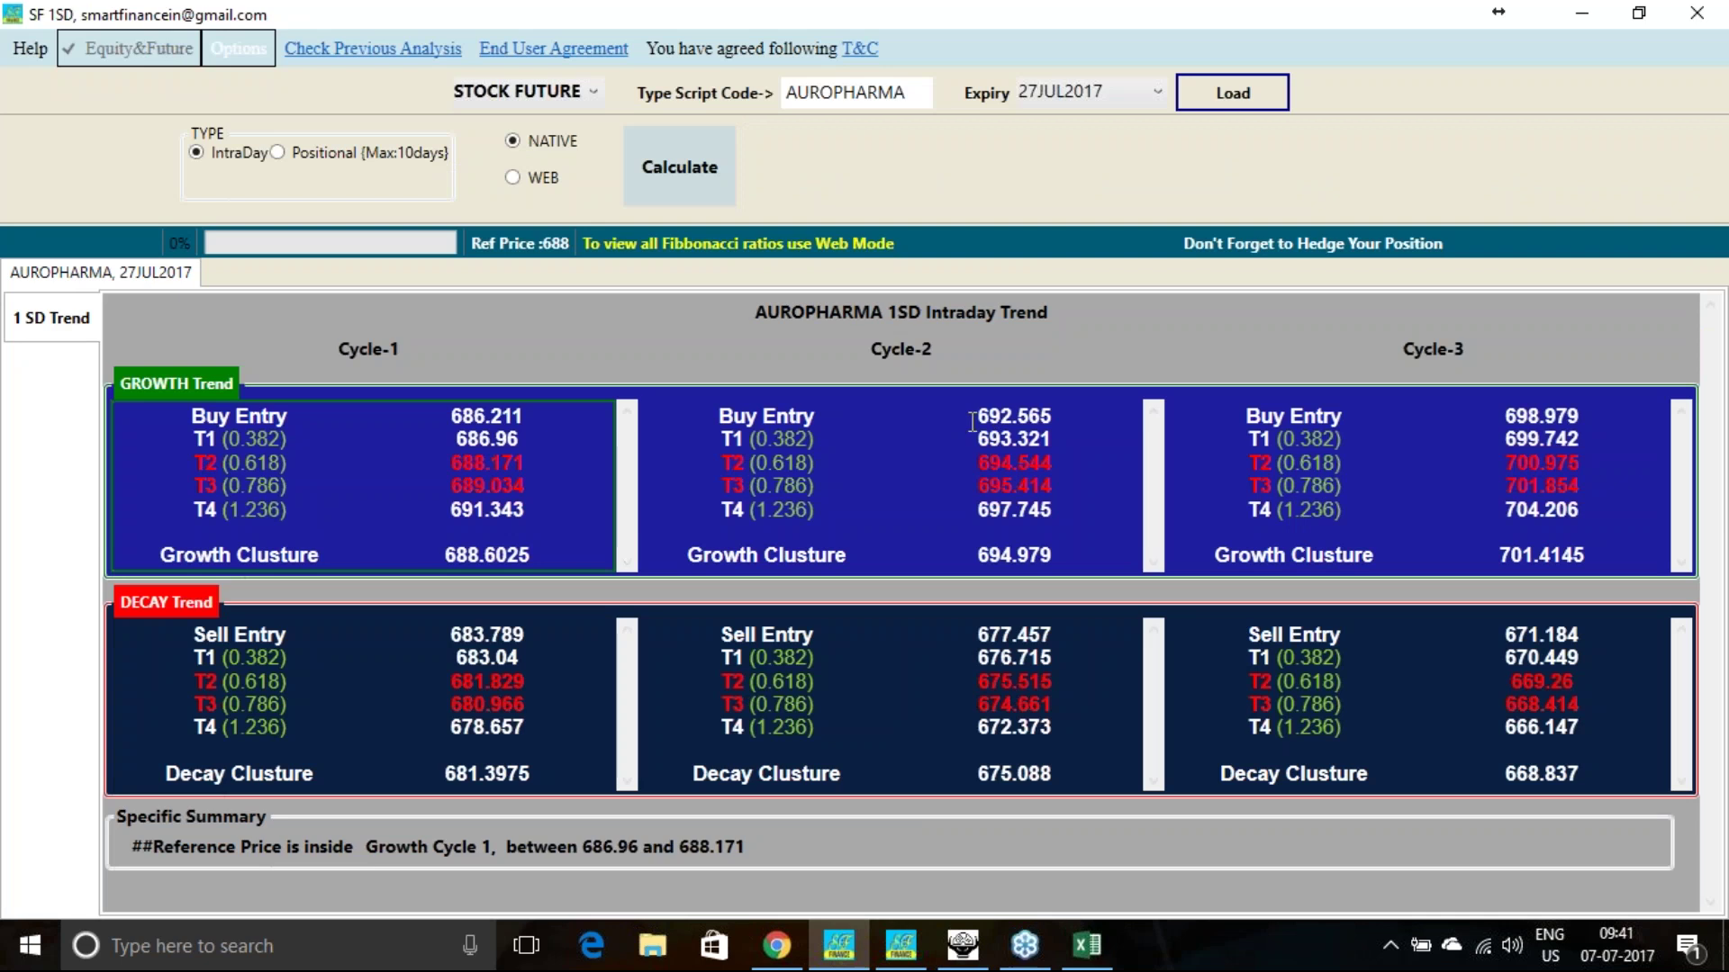
left_click_drag(977, 478, 1055, 478)
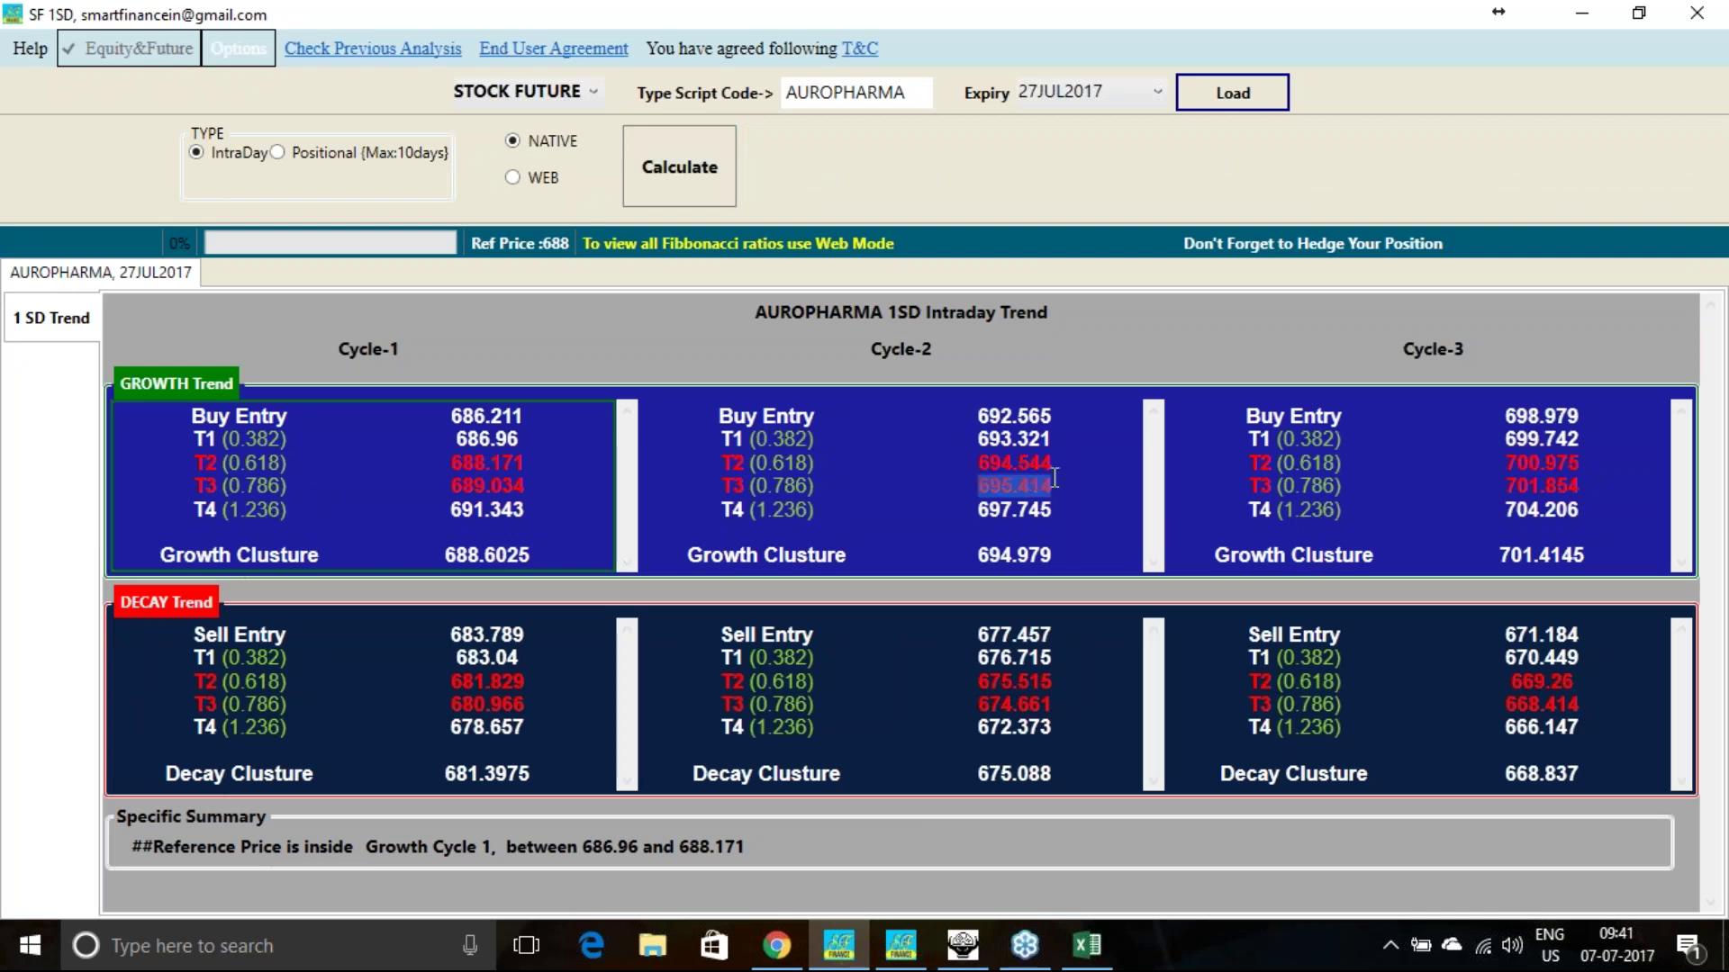
left_click_drag(976, 415, 1079, 414)
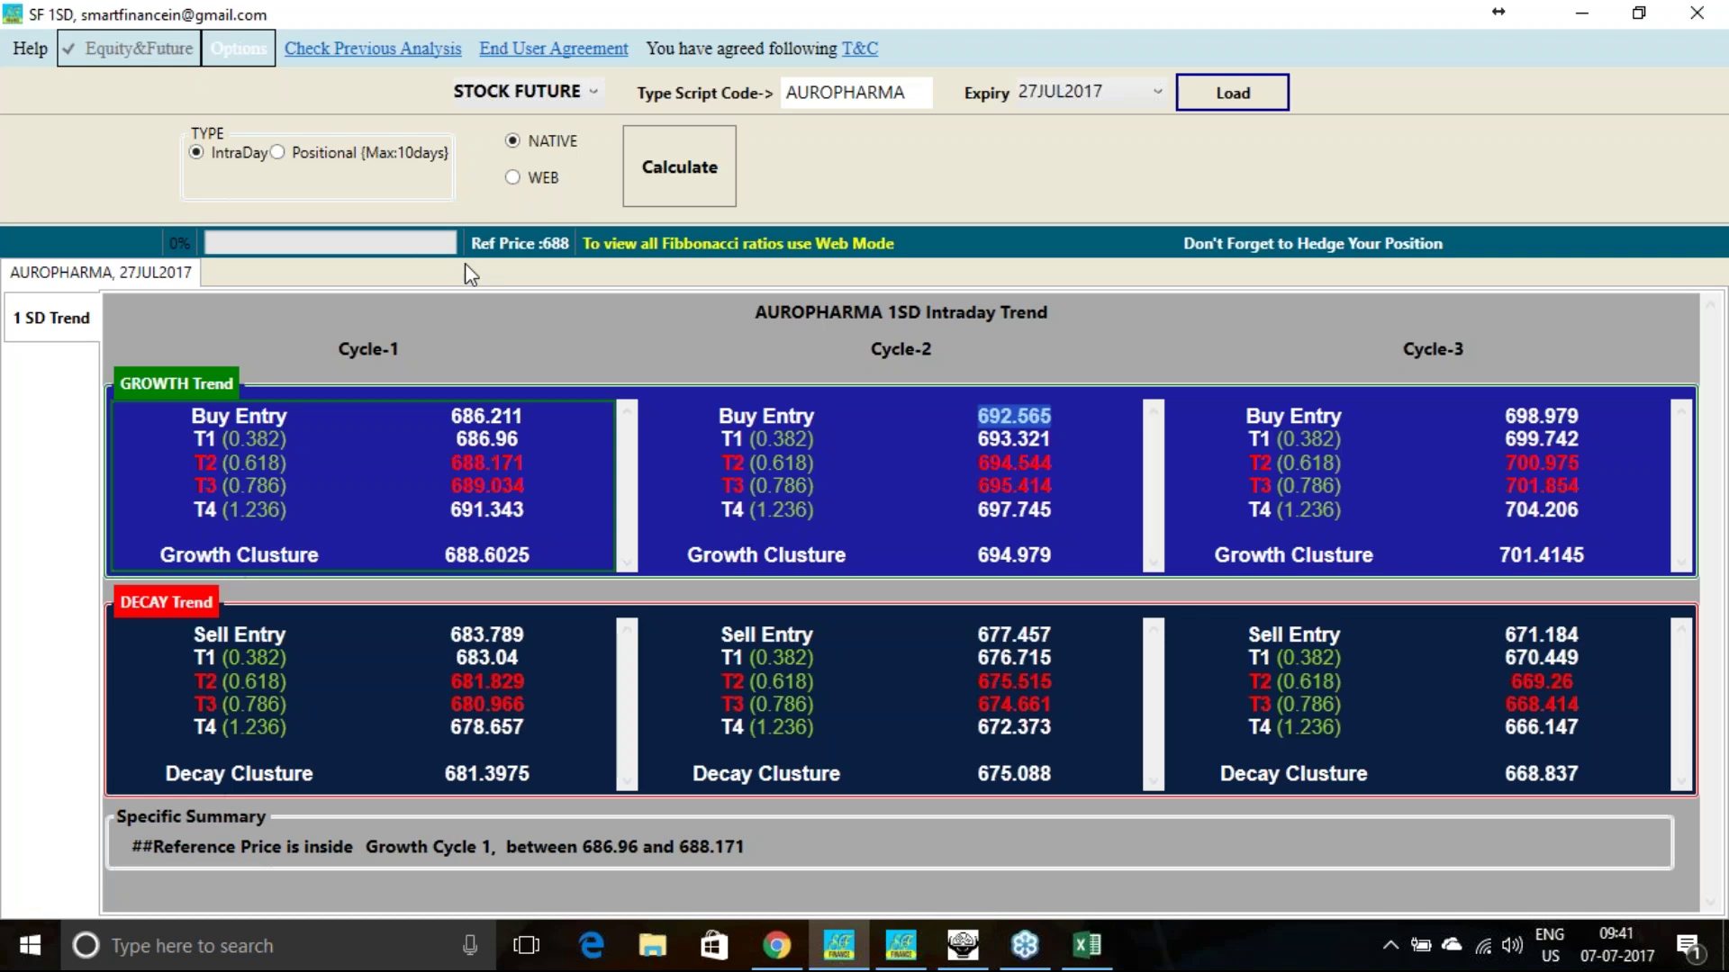
left_click(962, 945)
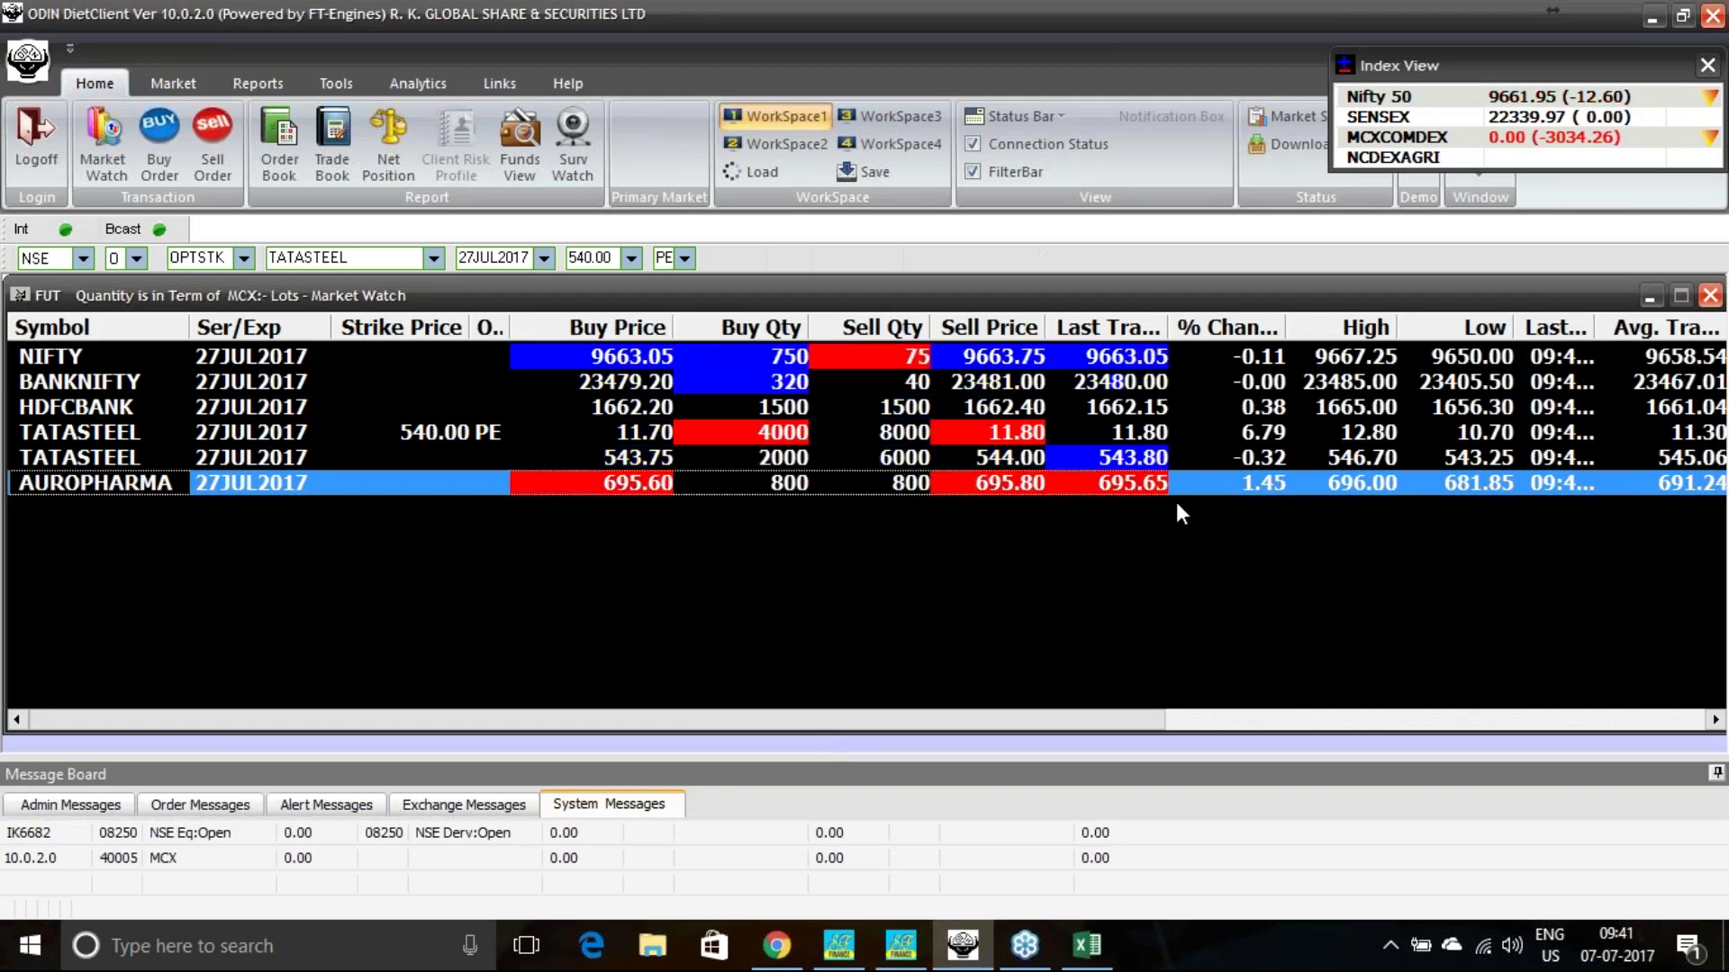
Recheck AUROPHARMA's live quote against the Cycle-2 T4 and Cycle-3 T1 growth targets in SF 1SD.
left_click(667, 461)
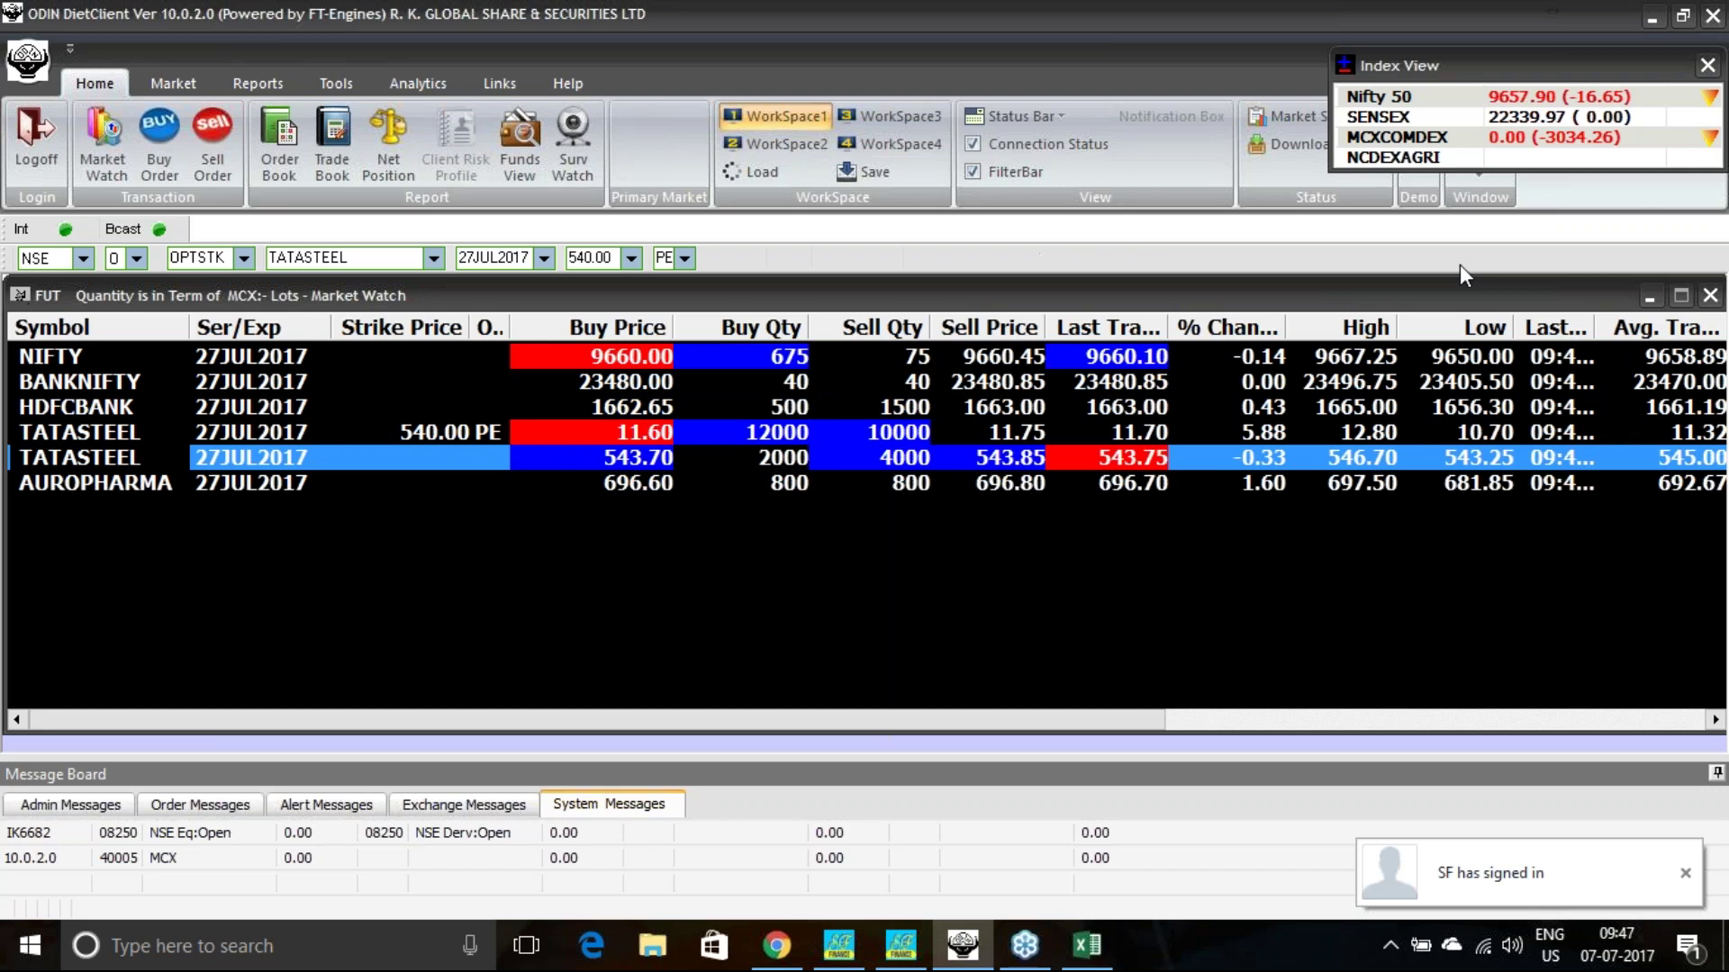
key("Down")
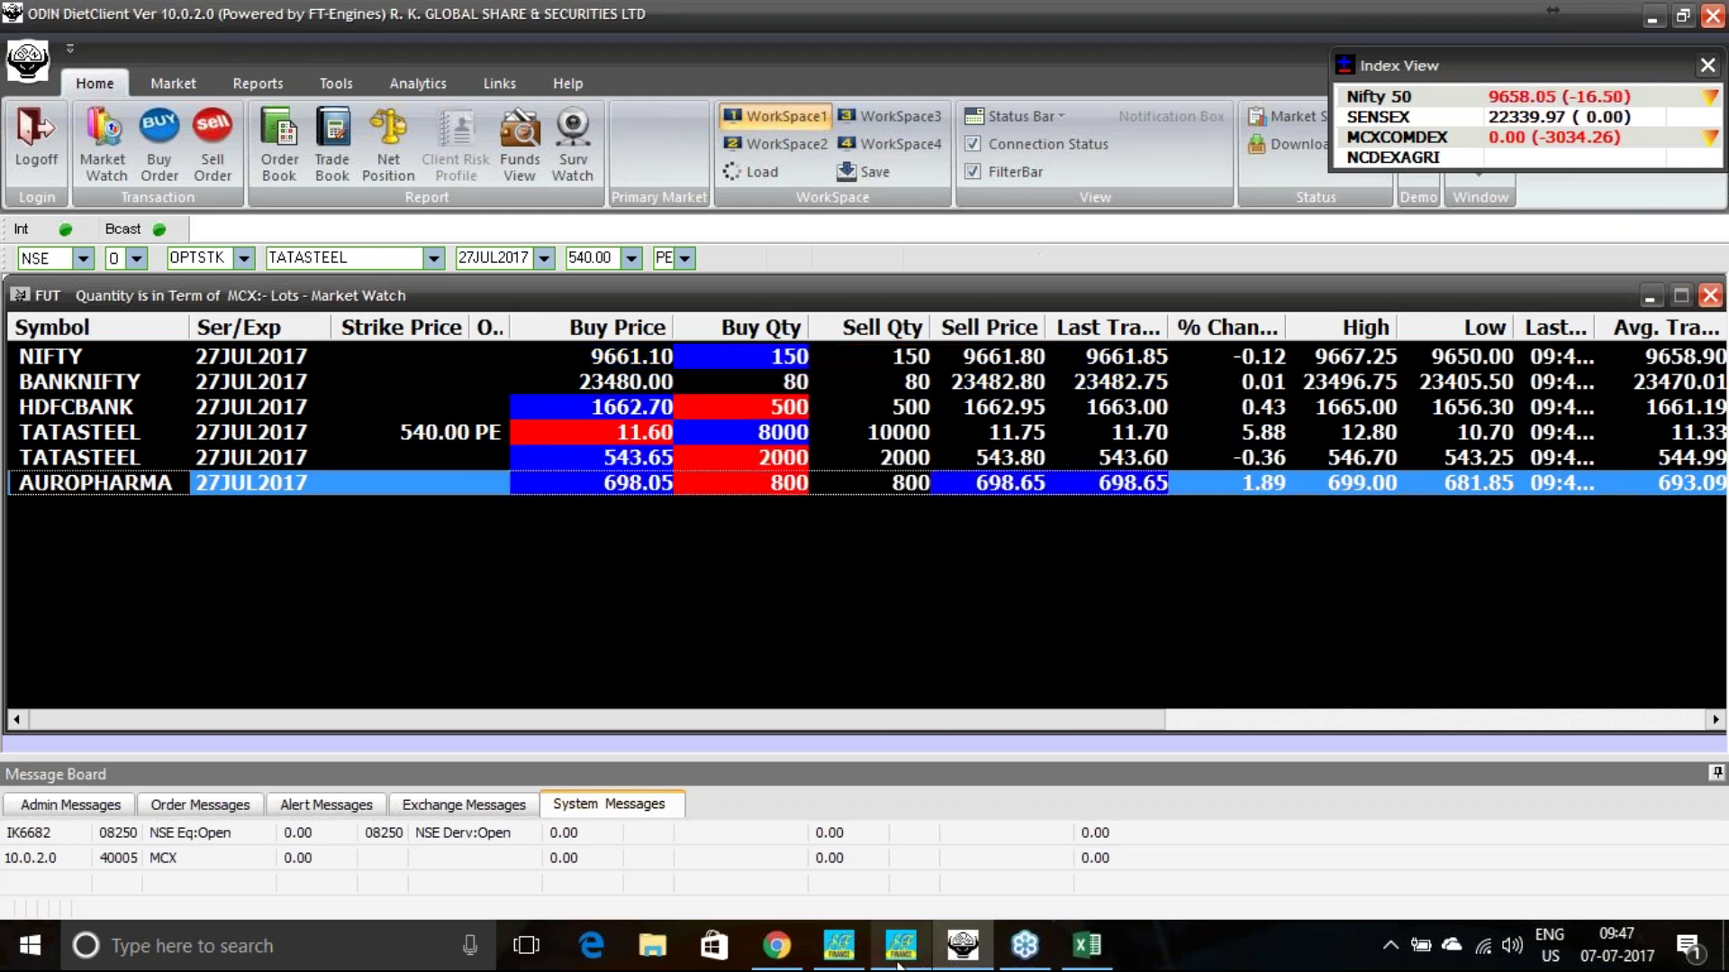
left_click(838, 945)
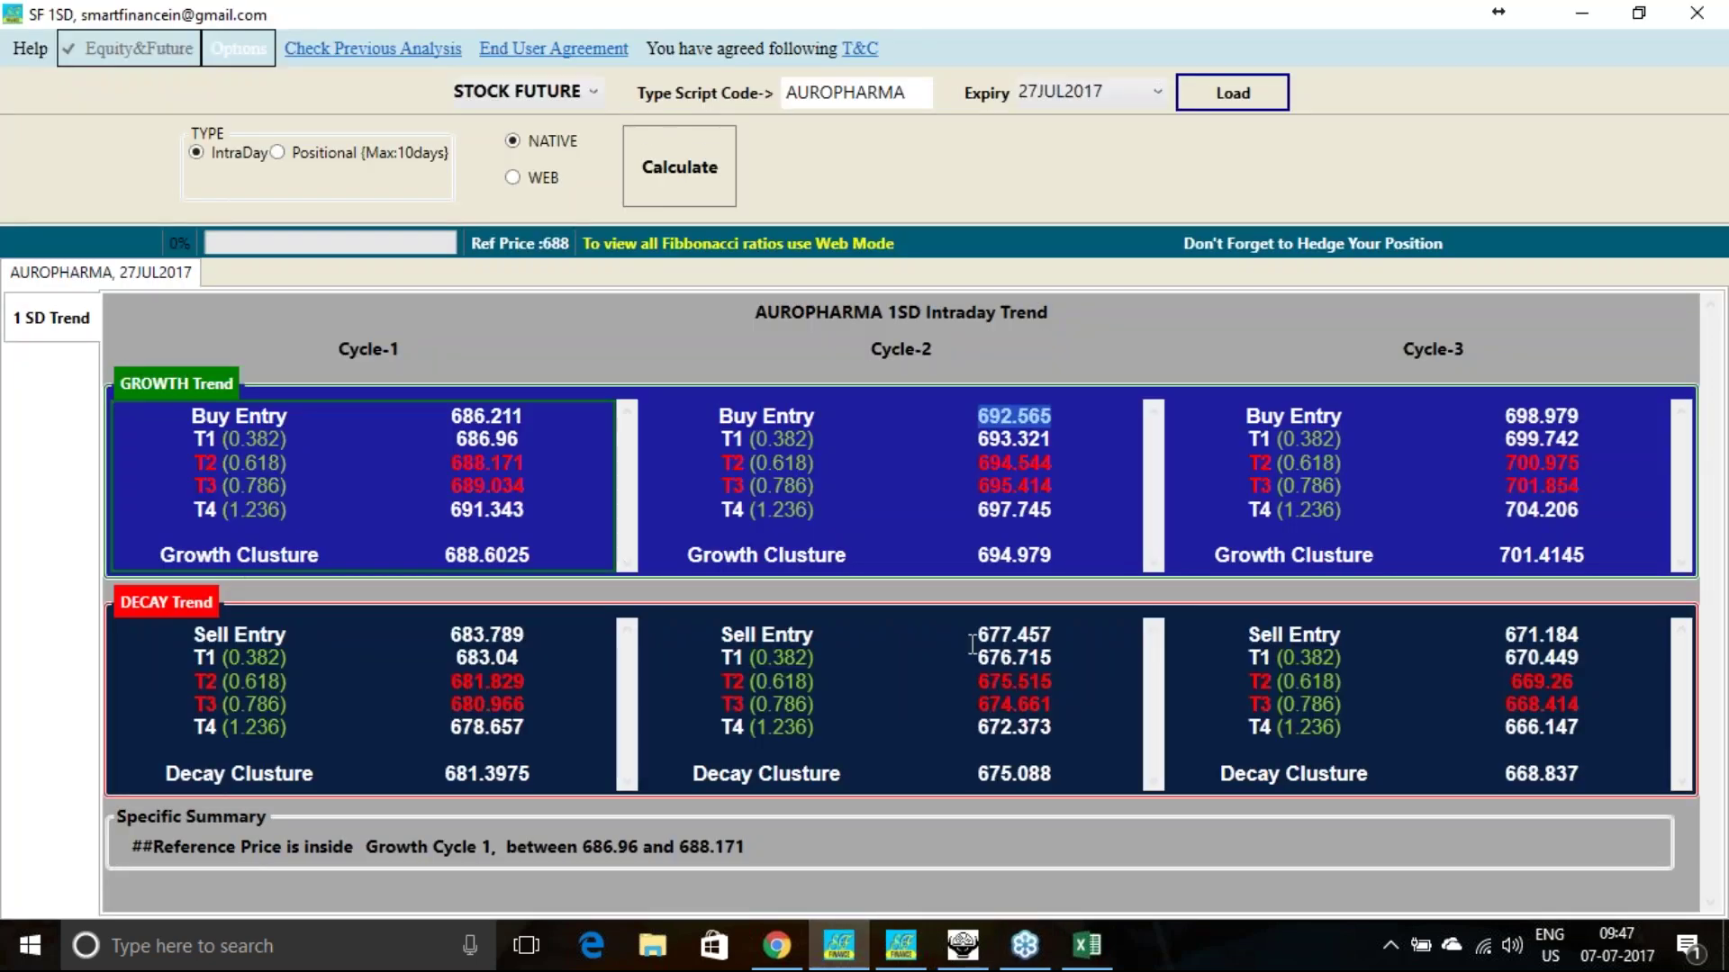
left_click_drag(980, 511, 1069, 504)
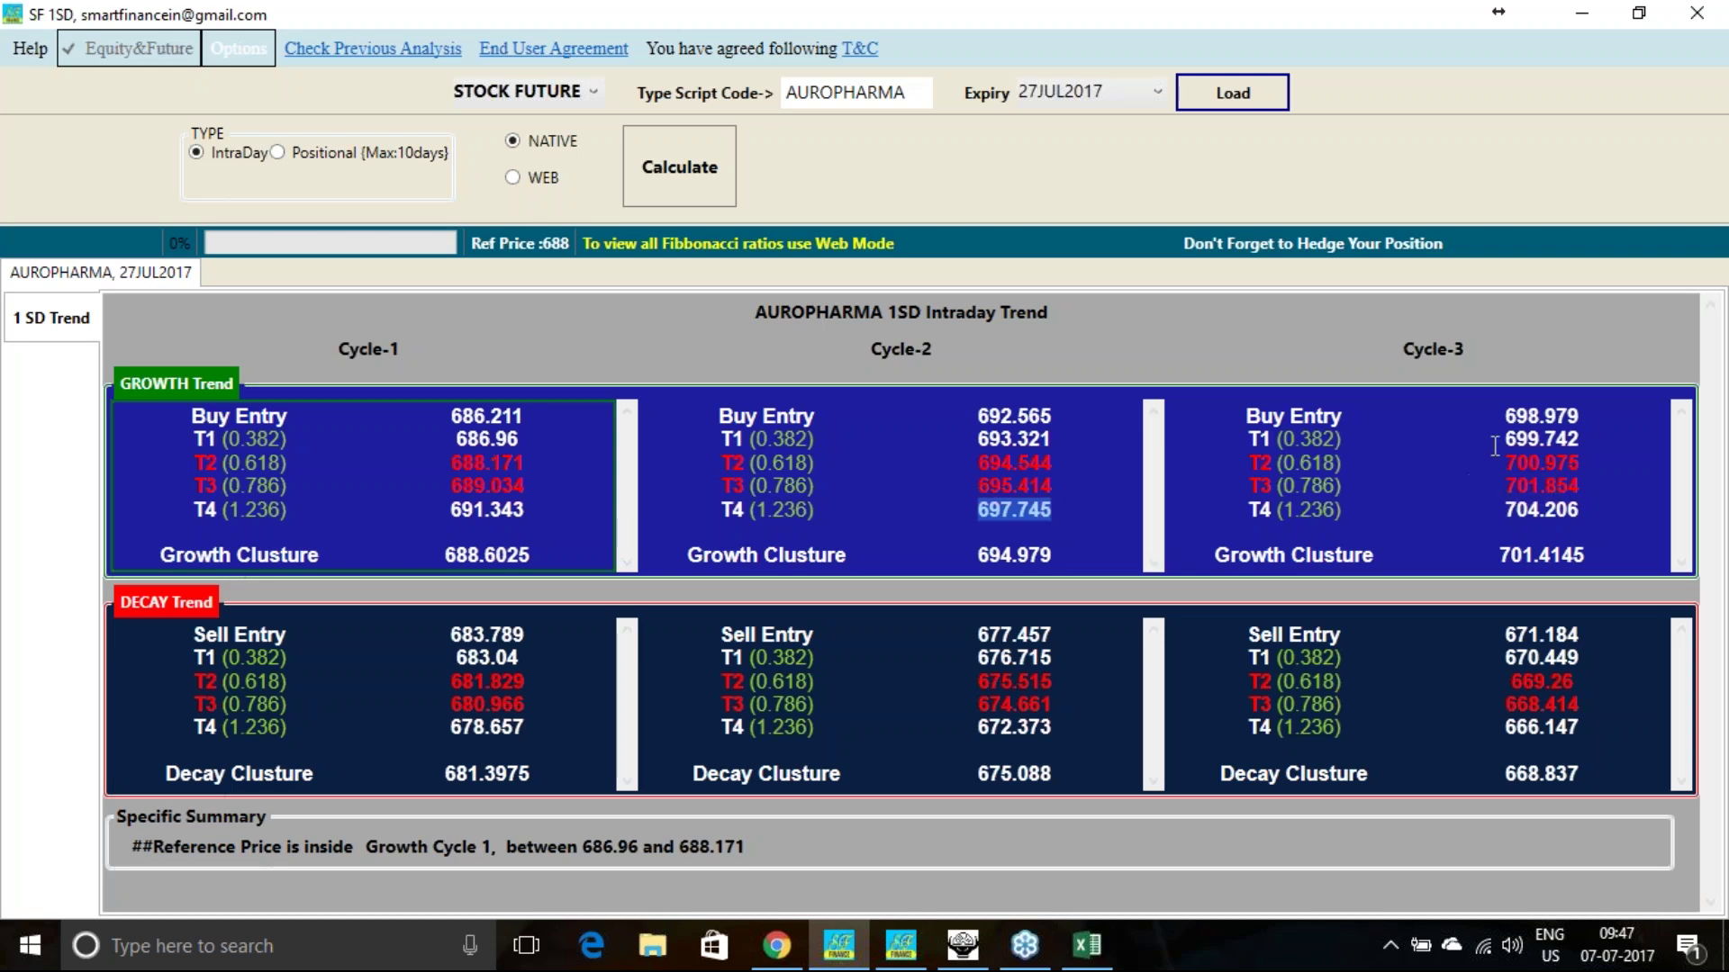
left_click_drag(1496, 440, 1587, 434)
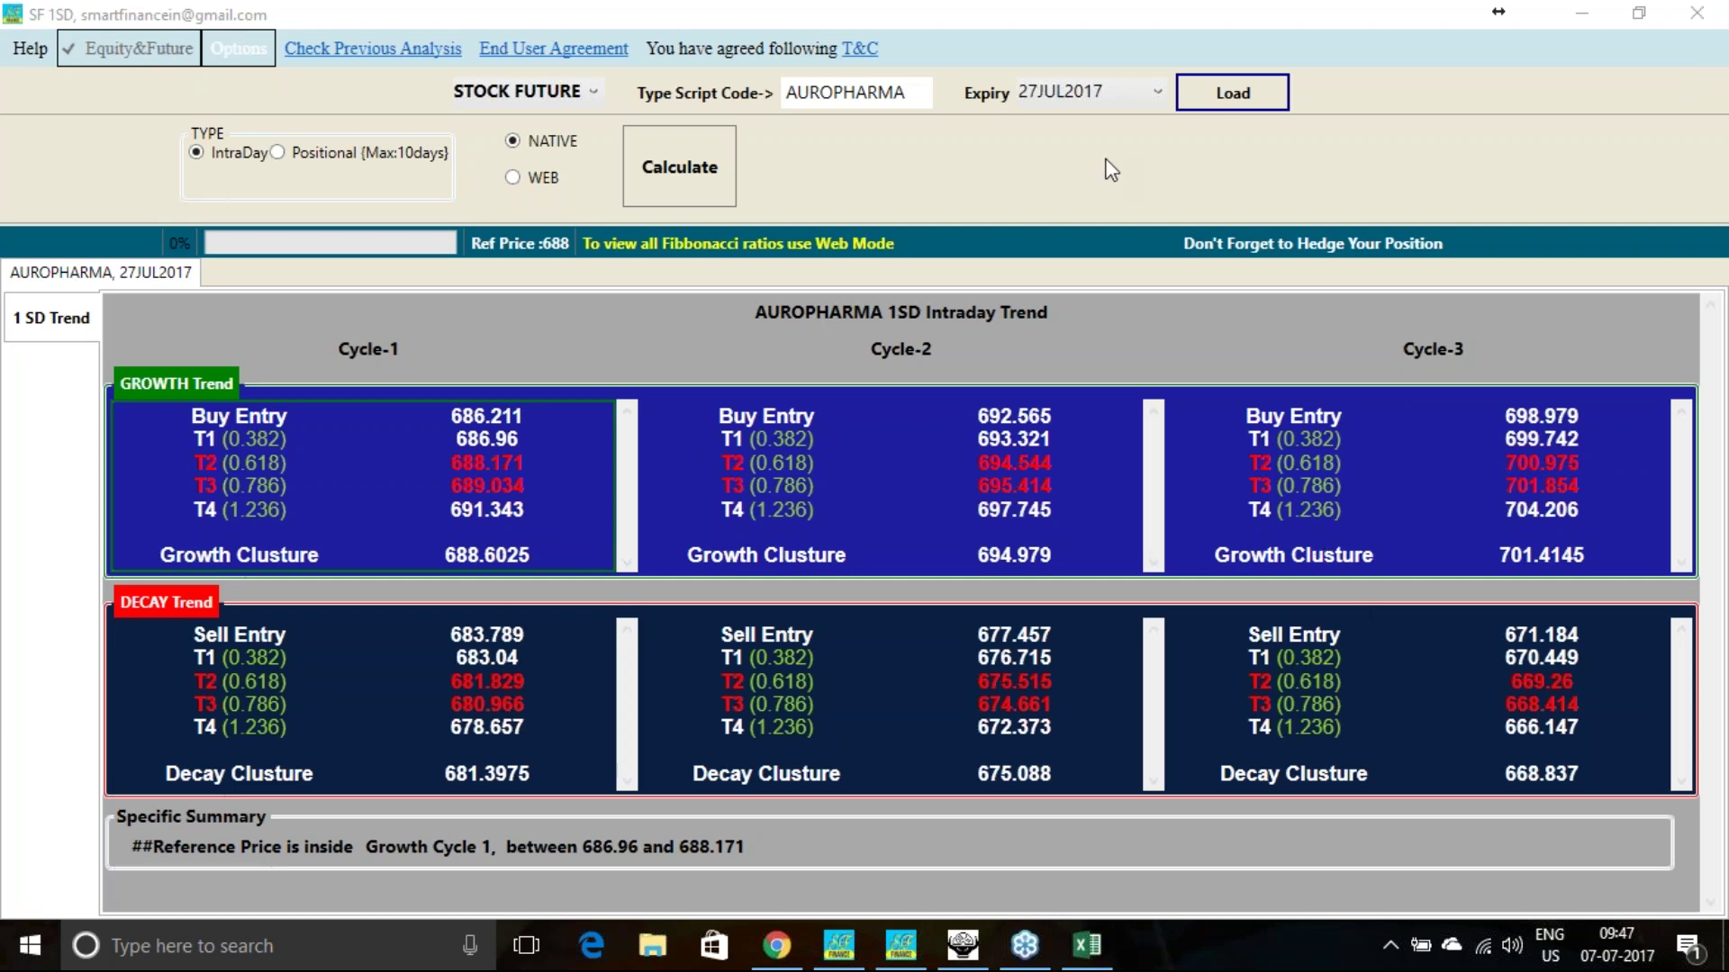
Recalculate the AUROPHARMA intraday 1SD trend in WEB mode and bring the up and down cycle tables into view.
left_click(512, 178)
left_click(676, 189)
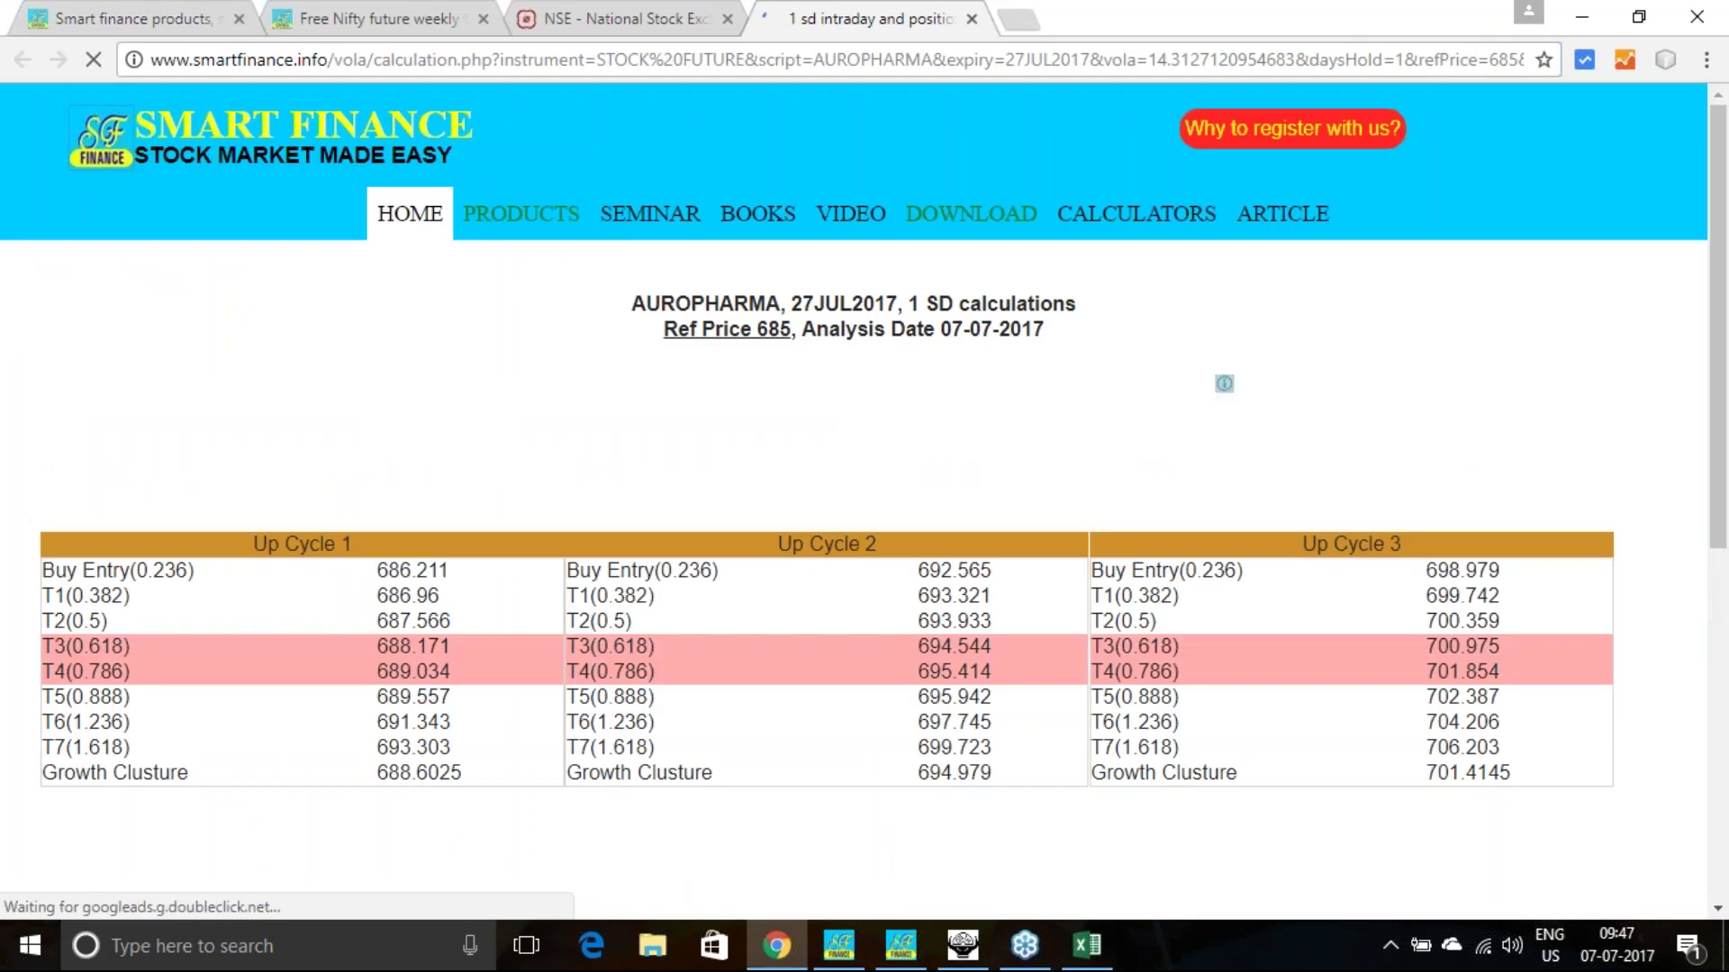
scroll(864, 499, "down", 3)
scroll(864, 500, "up", 1)
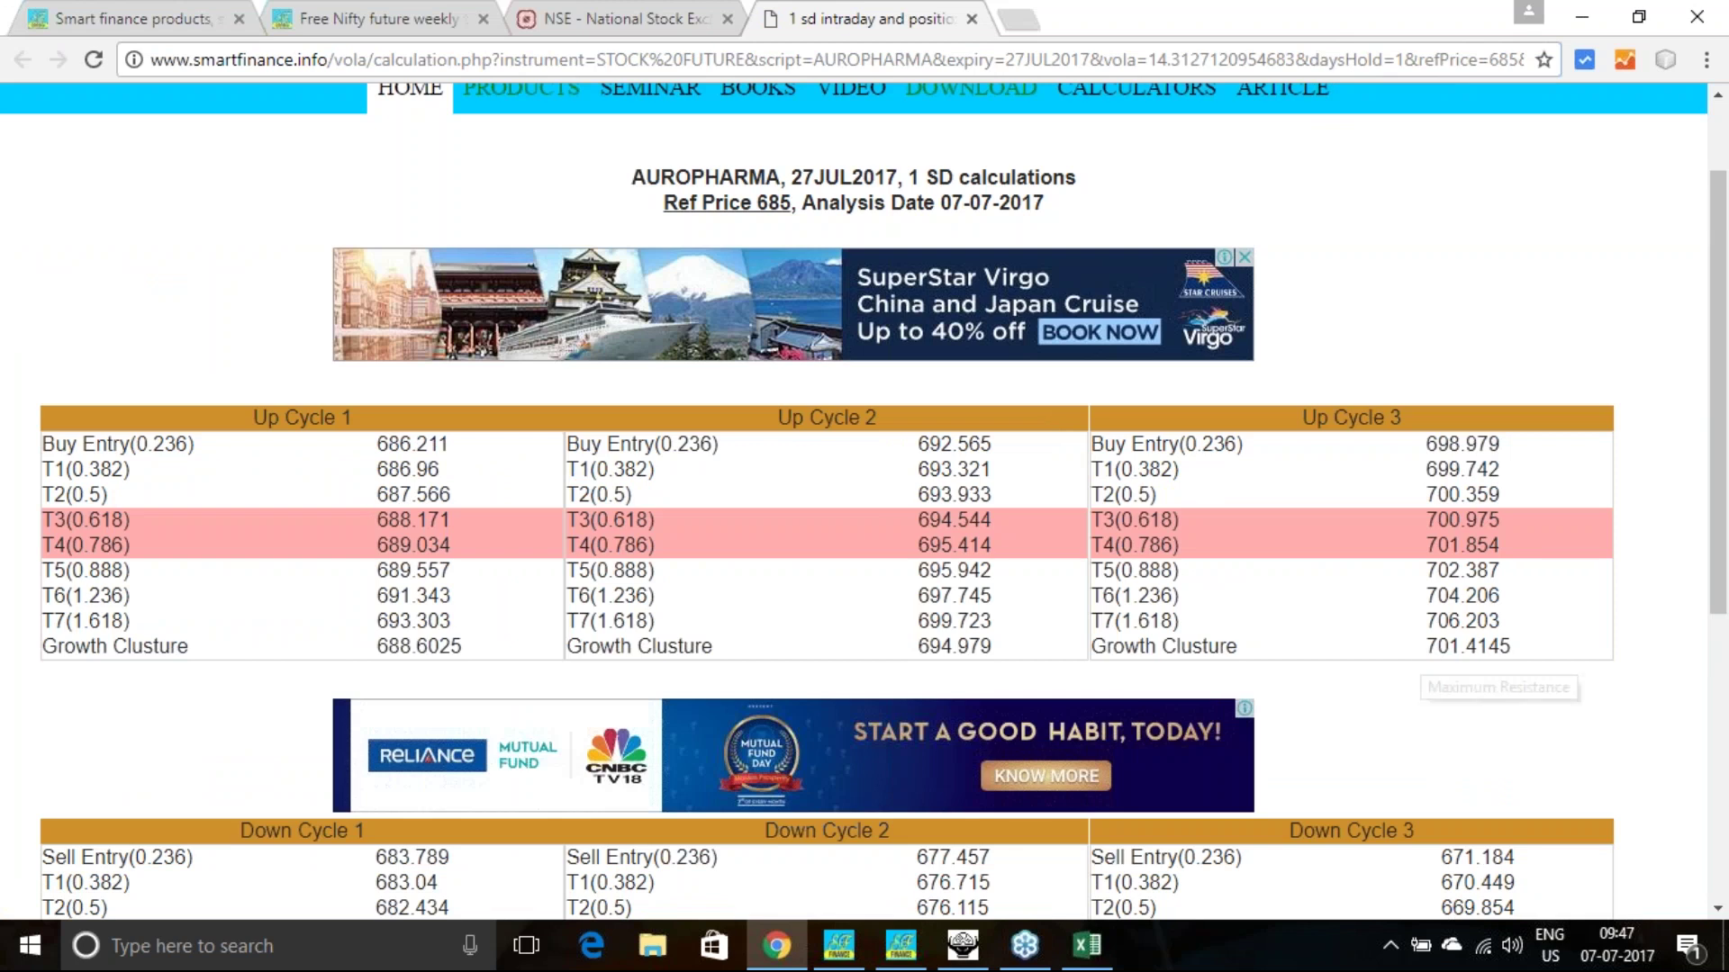
Examine the Up Cycle 3 T7 target on the web page and compare it with AUROPHARMA's live quote in ODIN.
left_click_drag(1430, 621, 1523, 619)
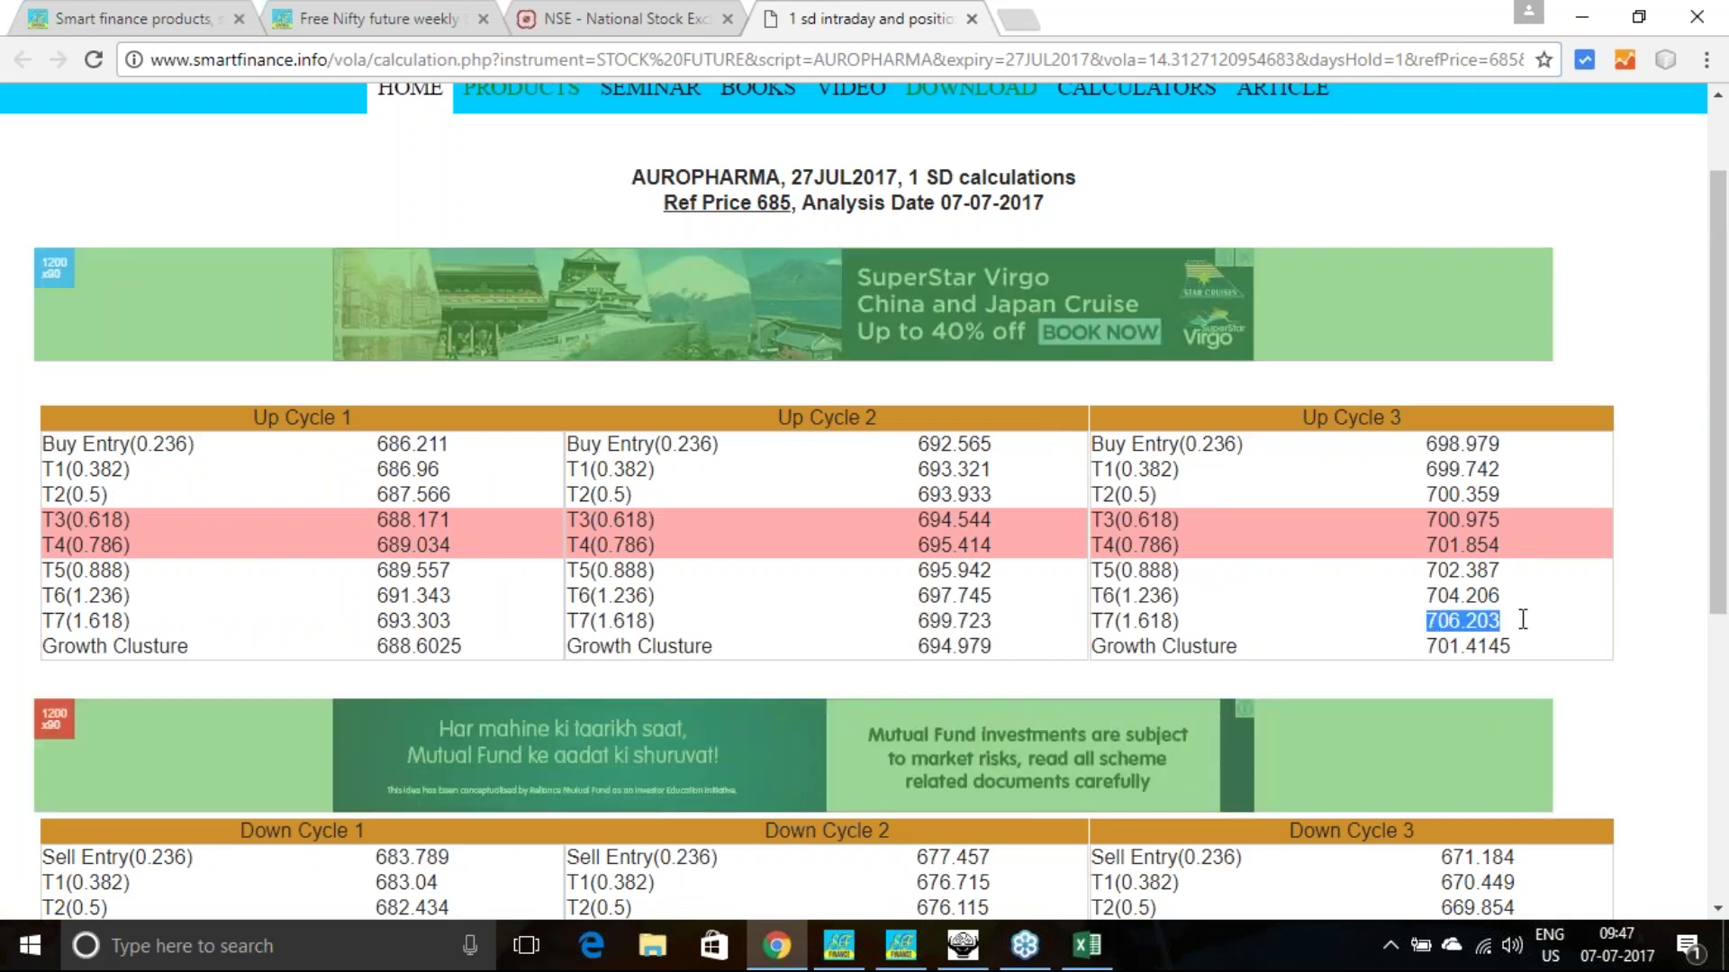
left_click(1275, 623)
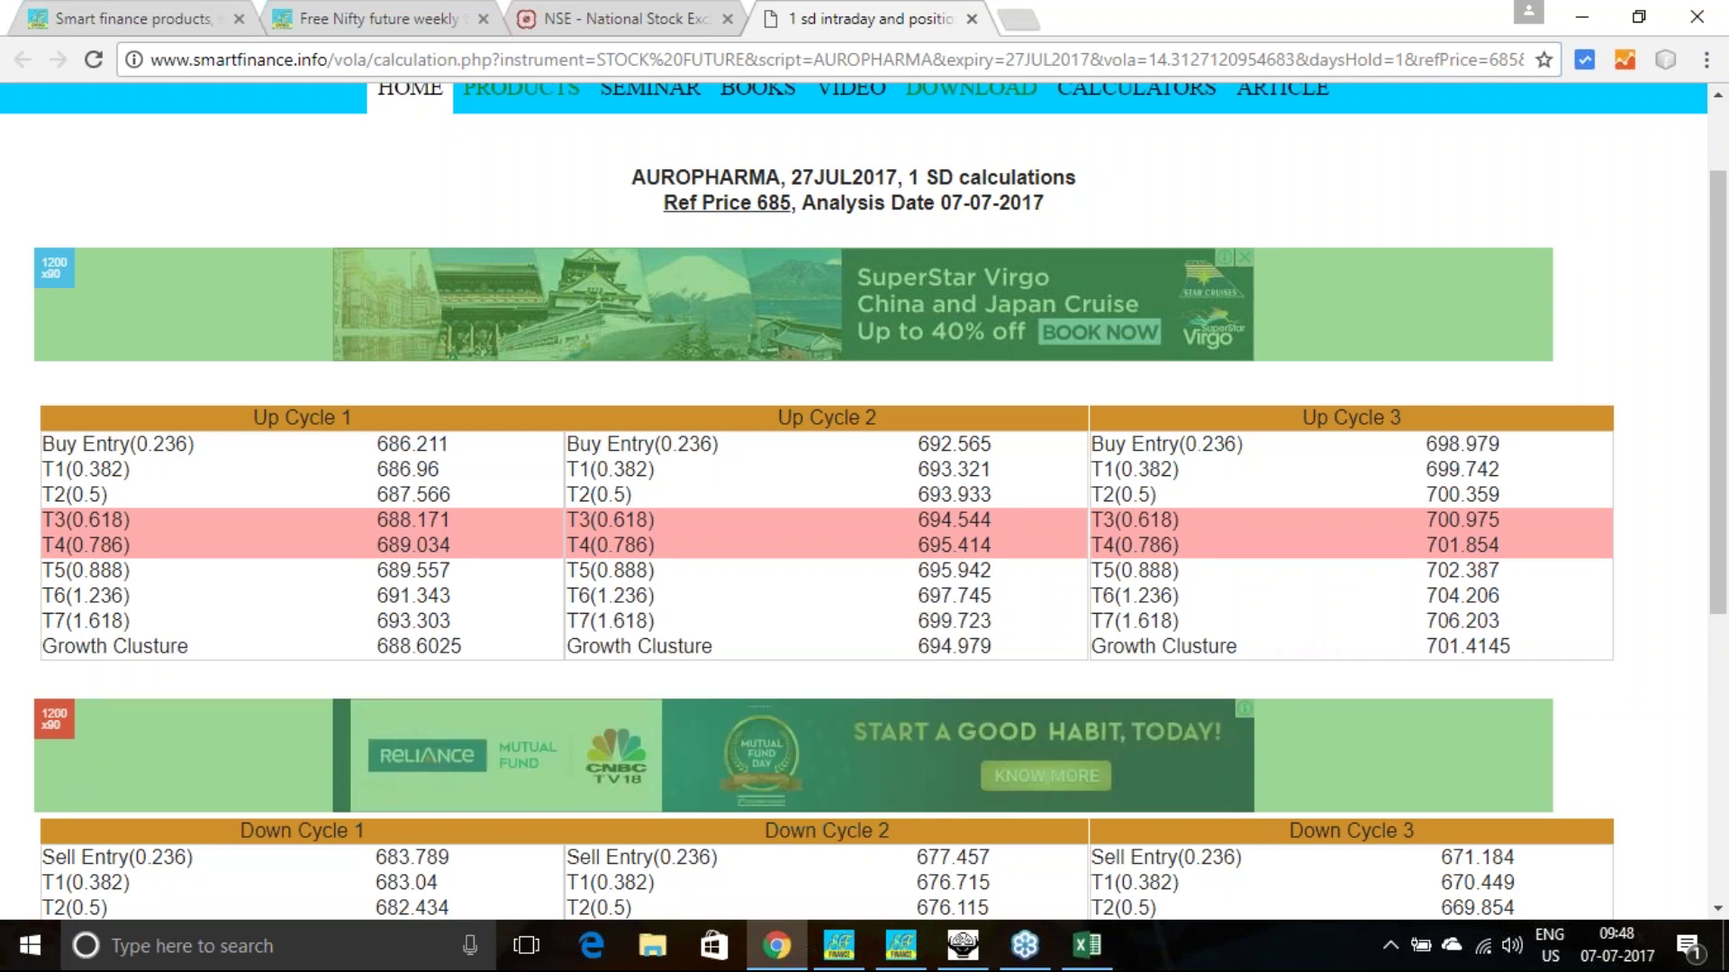
left_click(962, 946)
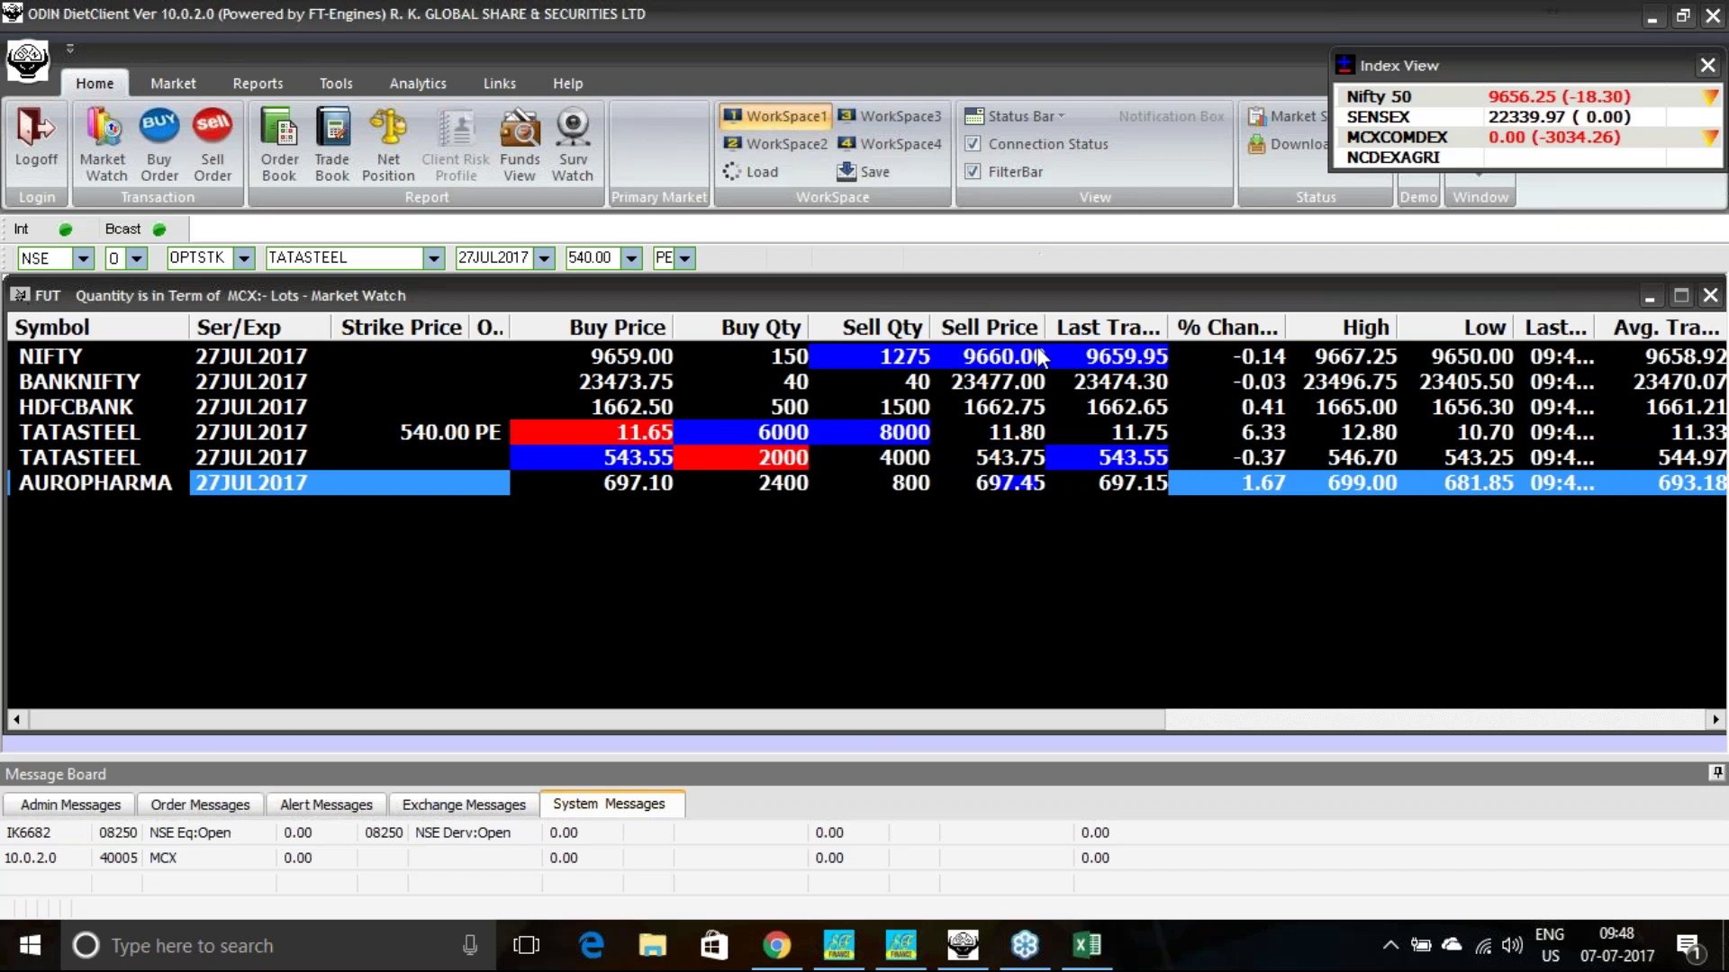
left_click(776, 945)
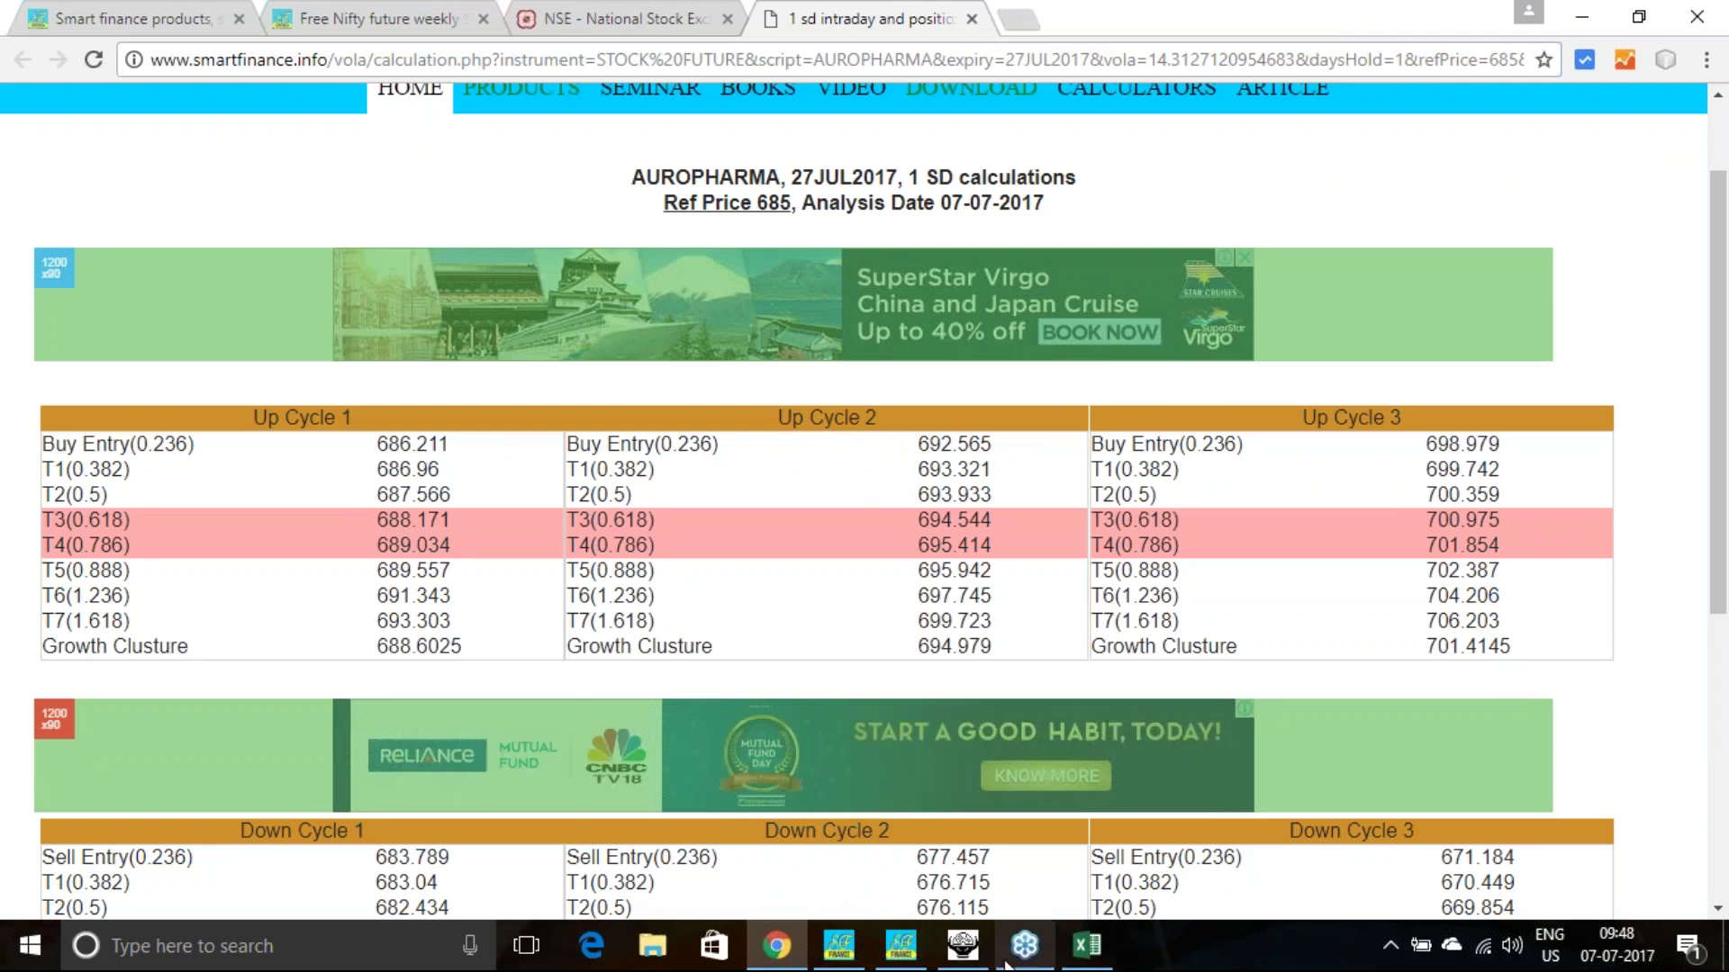
Check AUROPHARMA's live quote in ODIN and bring up the Smart Finance analysis history for 07-Jul-2017 in the browser.
left_click(778, 945)
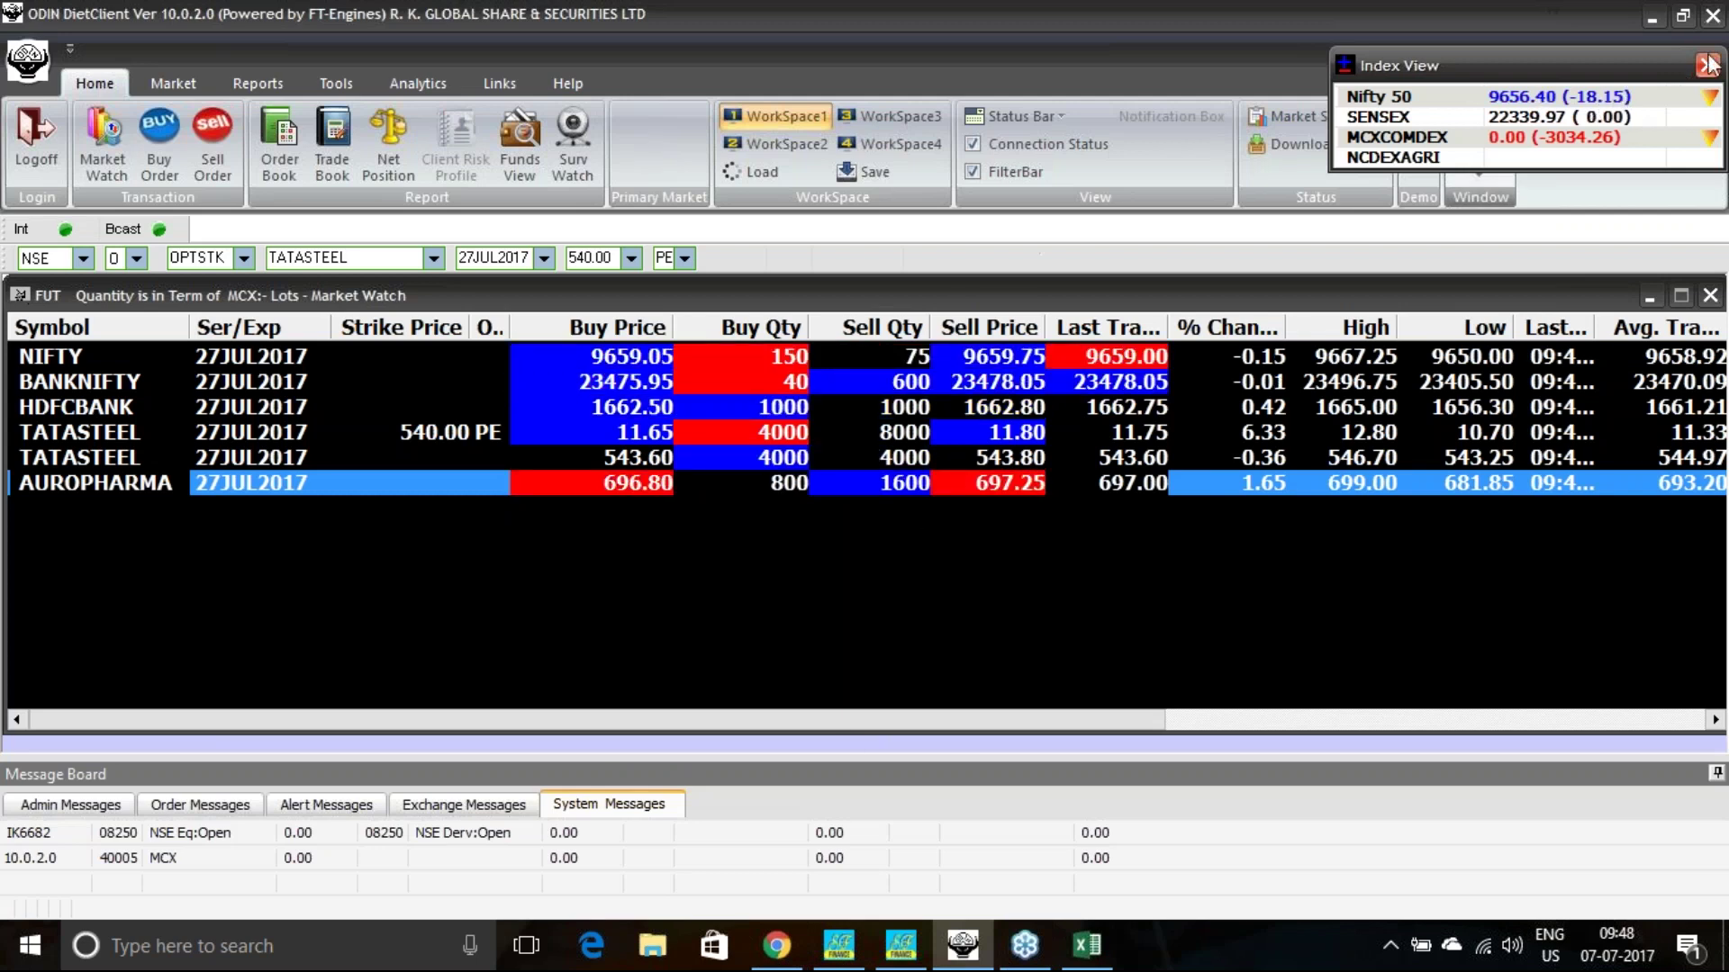
key("Home")
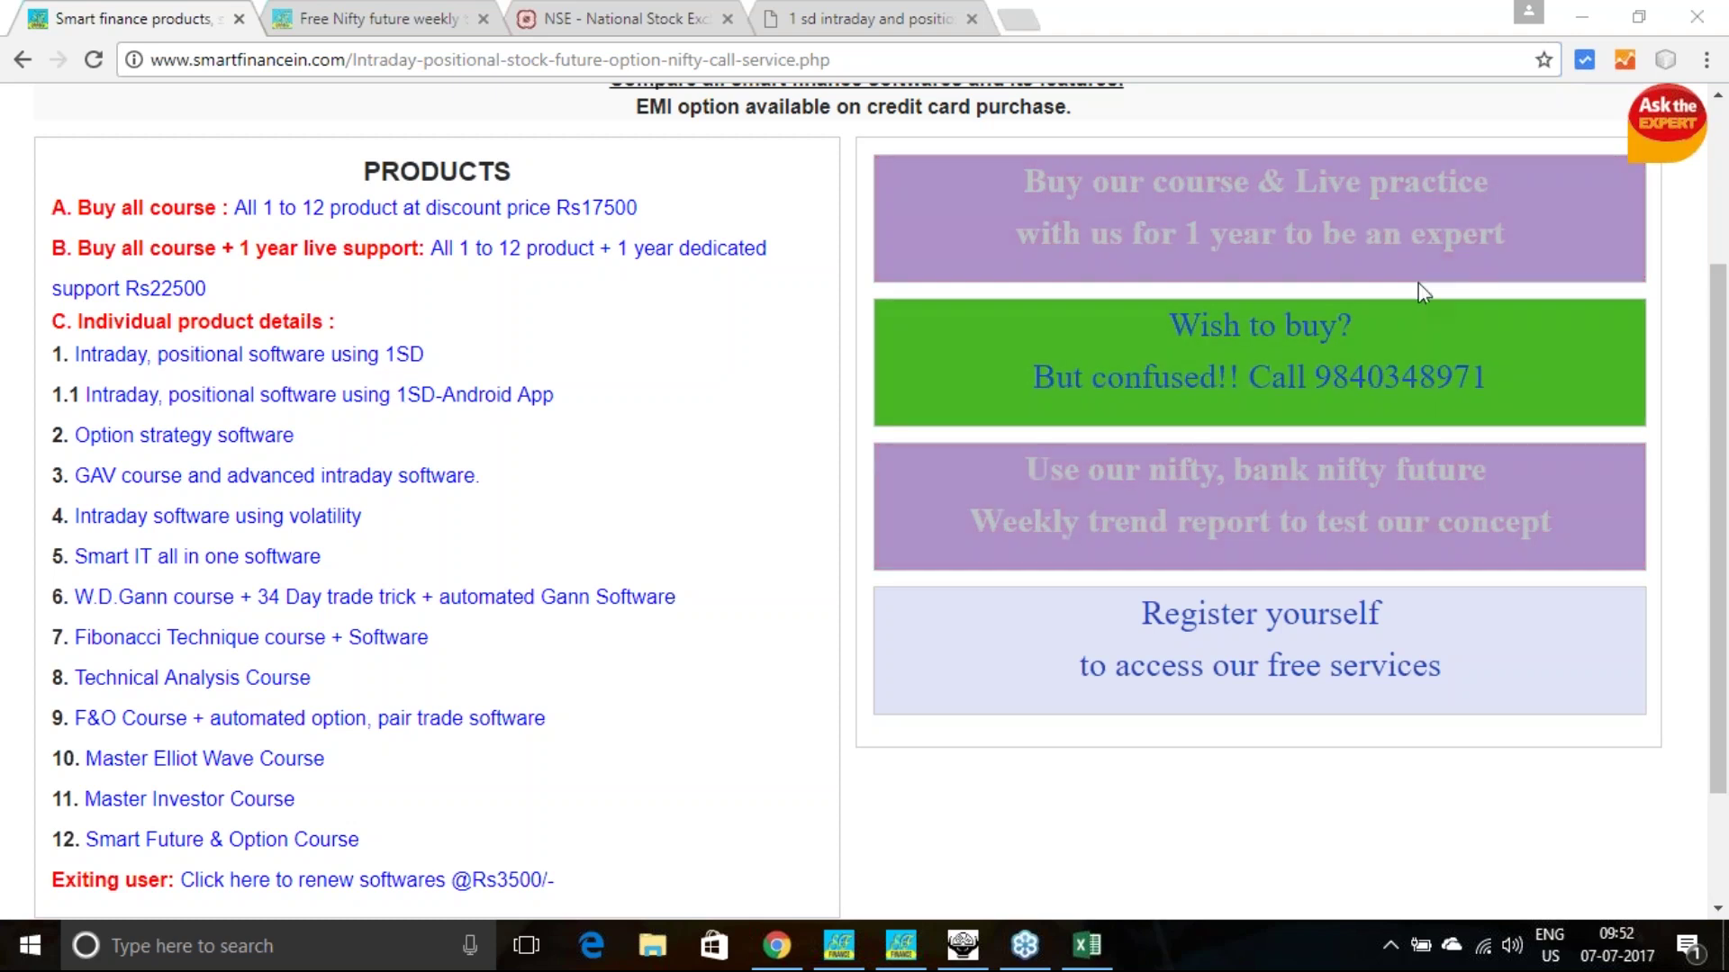
left_click(1417, 281)
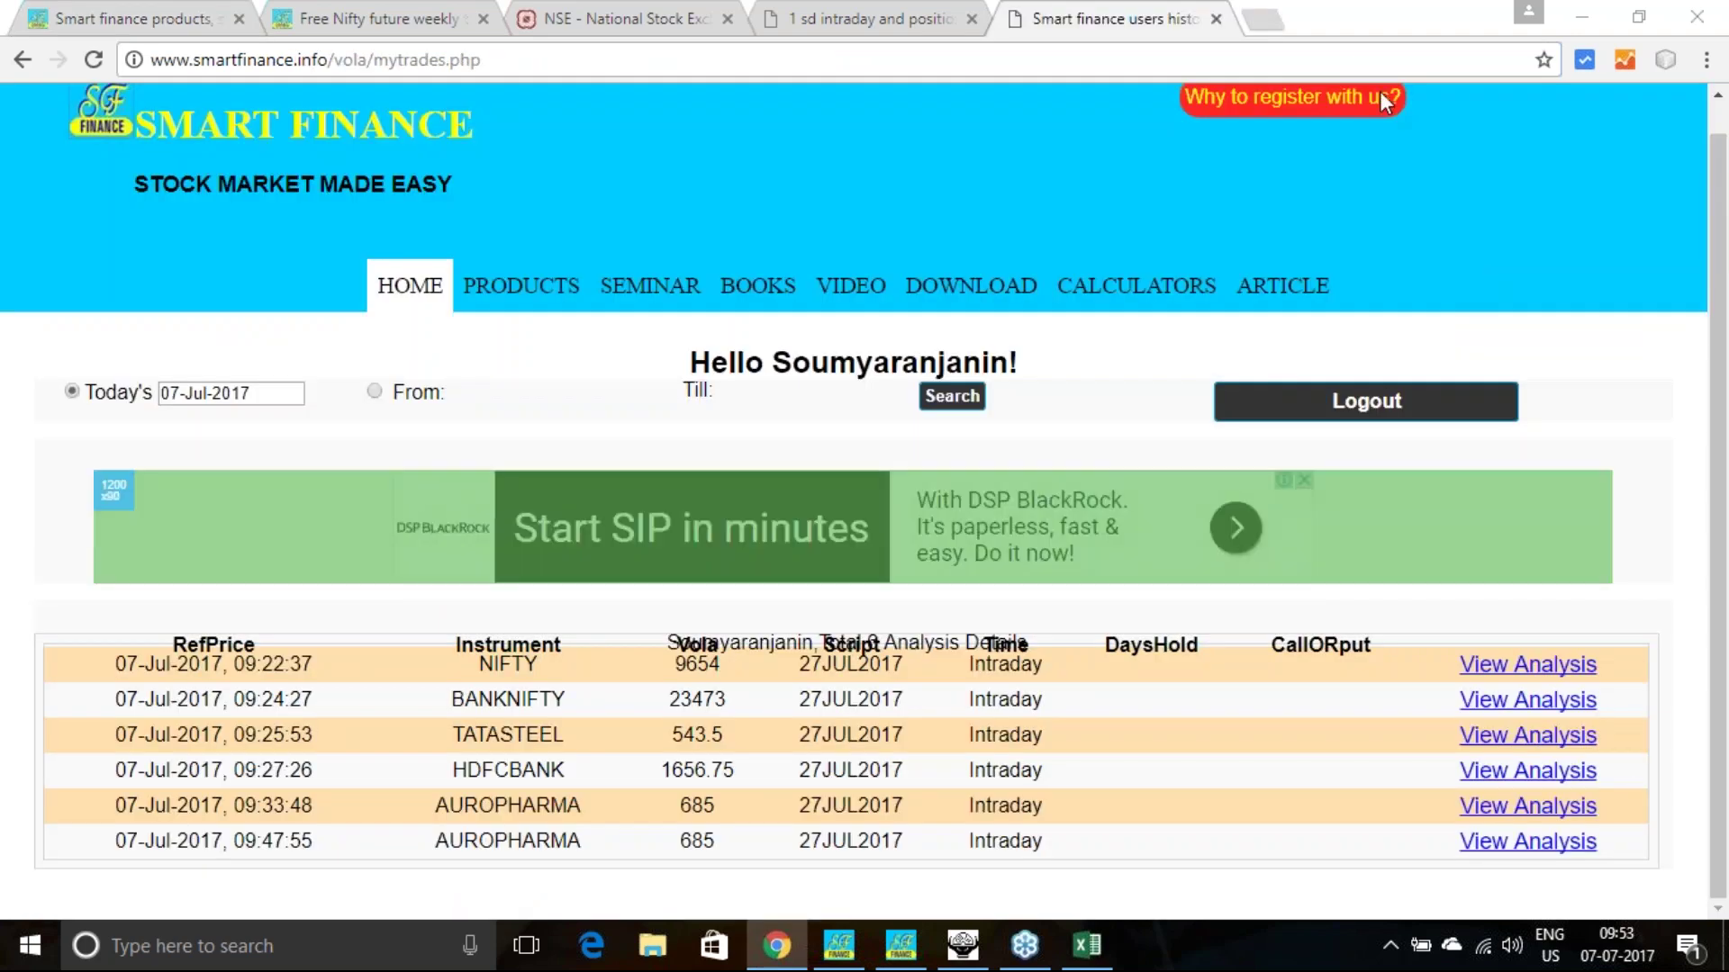
Open the saved NIFTY analysis and examine its Up Cycle 1 targets and Down Cycle 1 levels.
left_click(1513, 668)
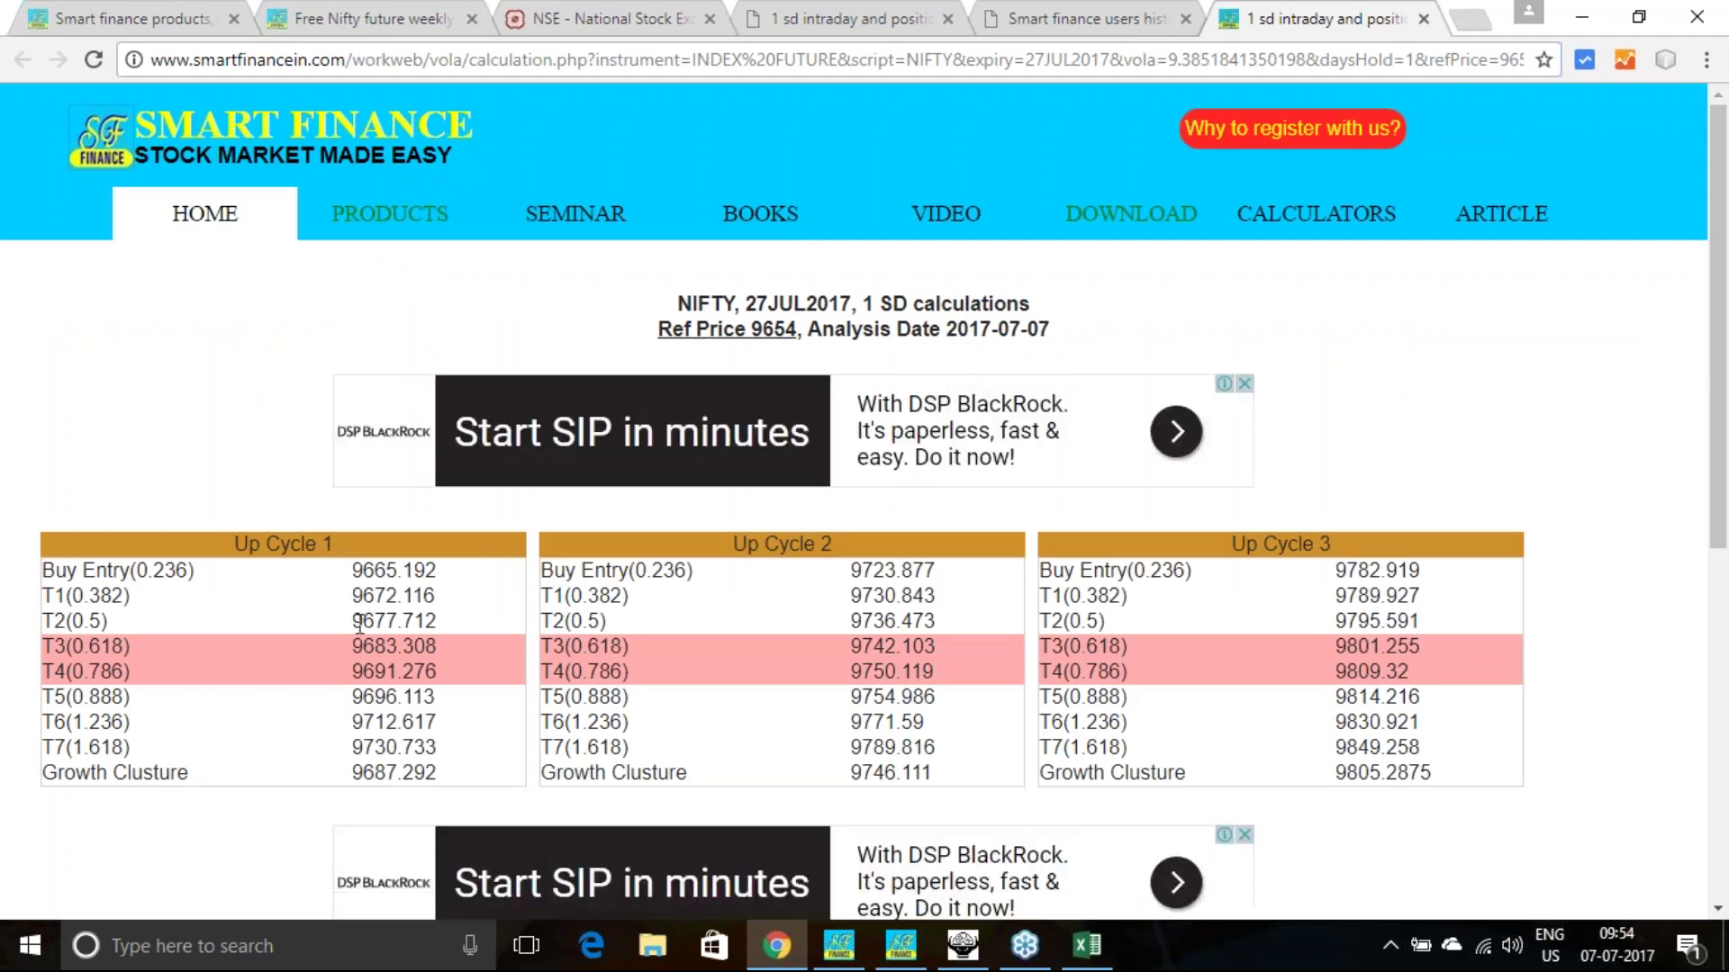
left_click_drag(352, 621, 443, 670)
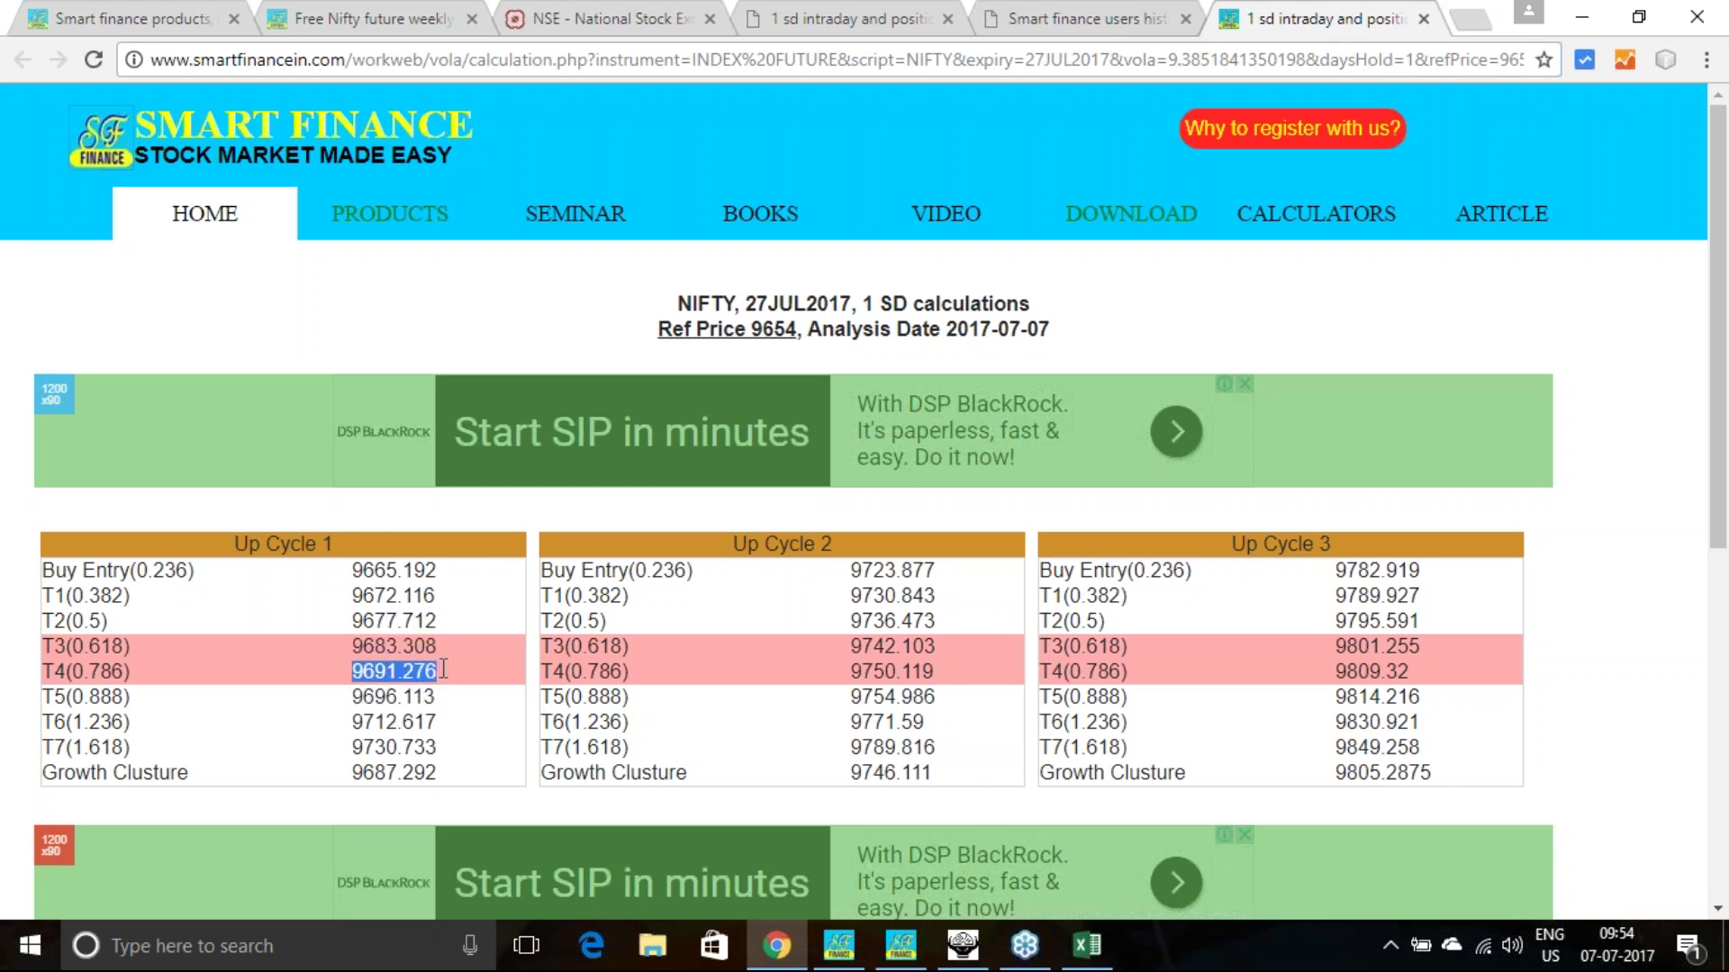
scroll(459, 643, "down", 3)
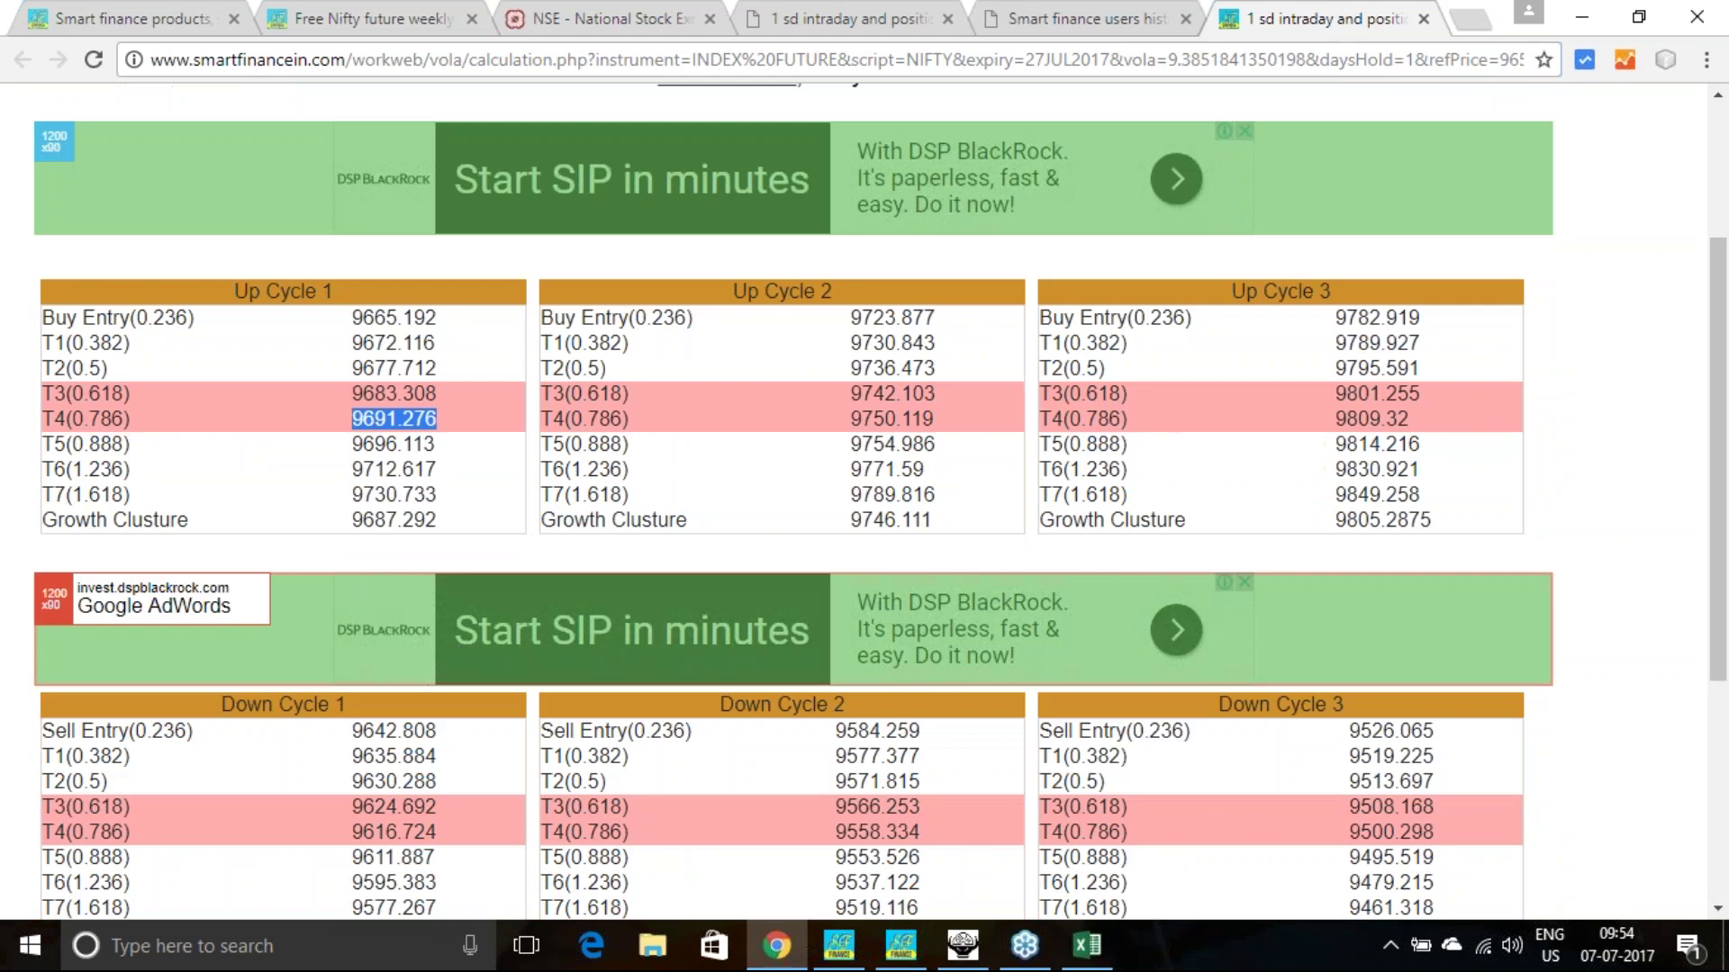
left_click_drag(353, 733, 430, 756)
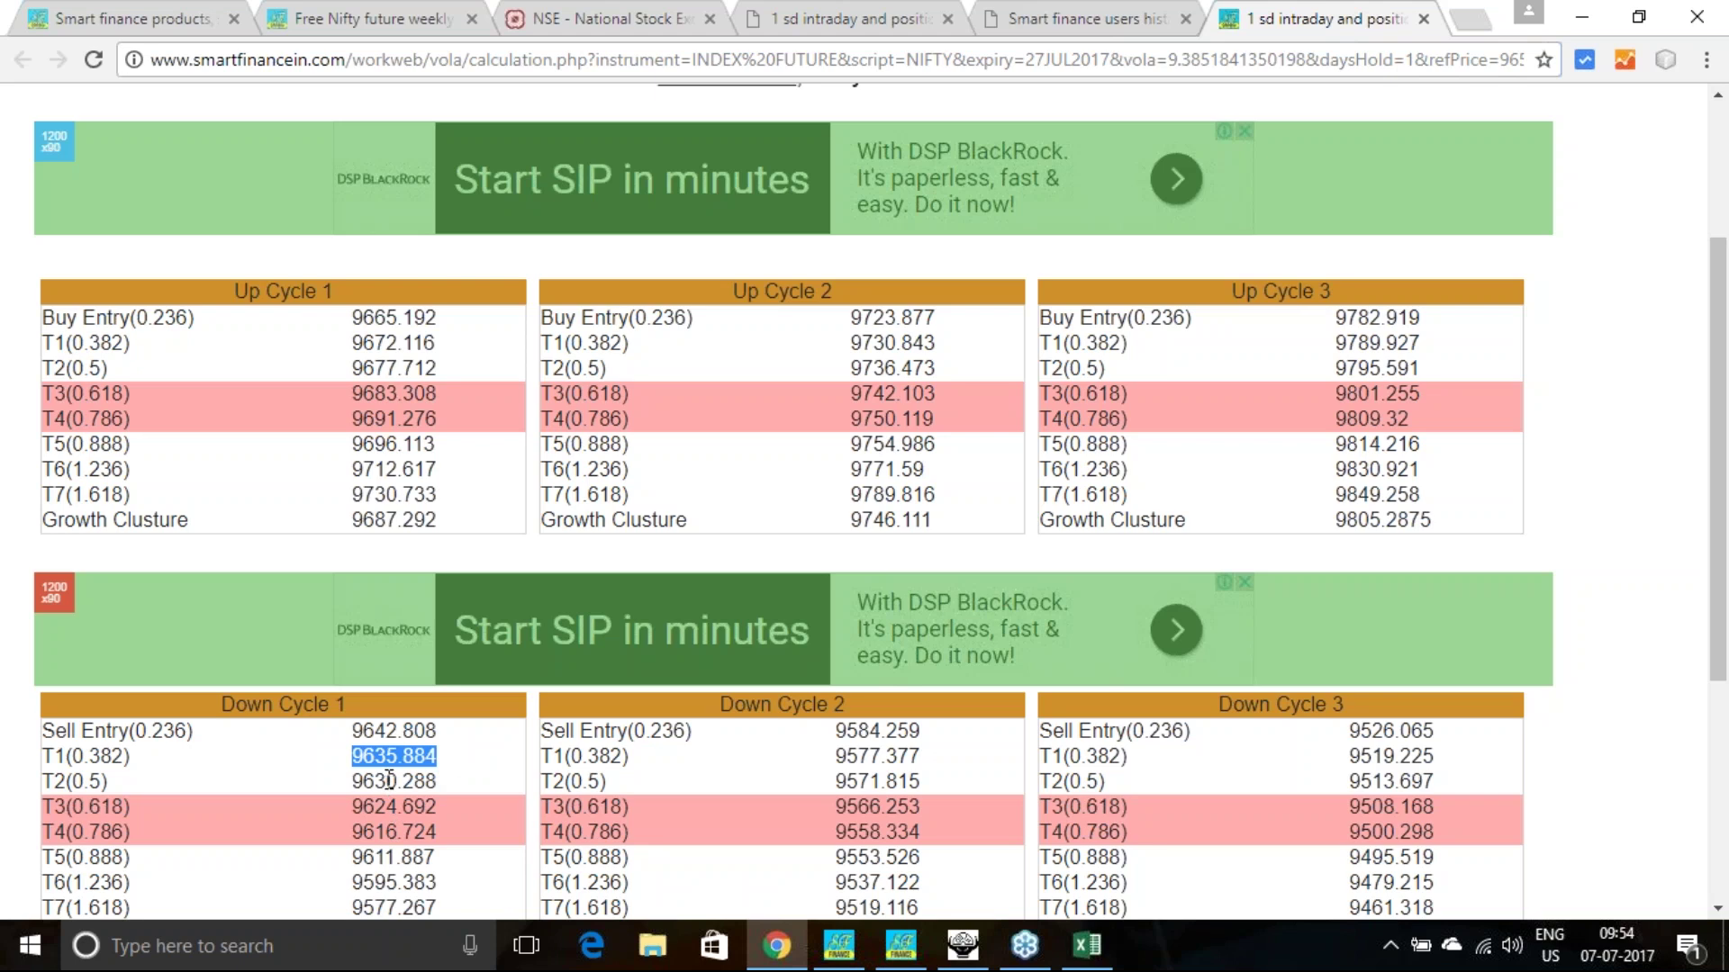
scroll(473, 783, "down", 2)
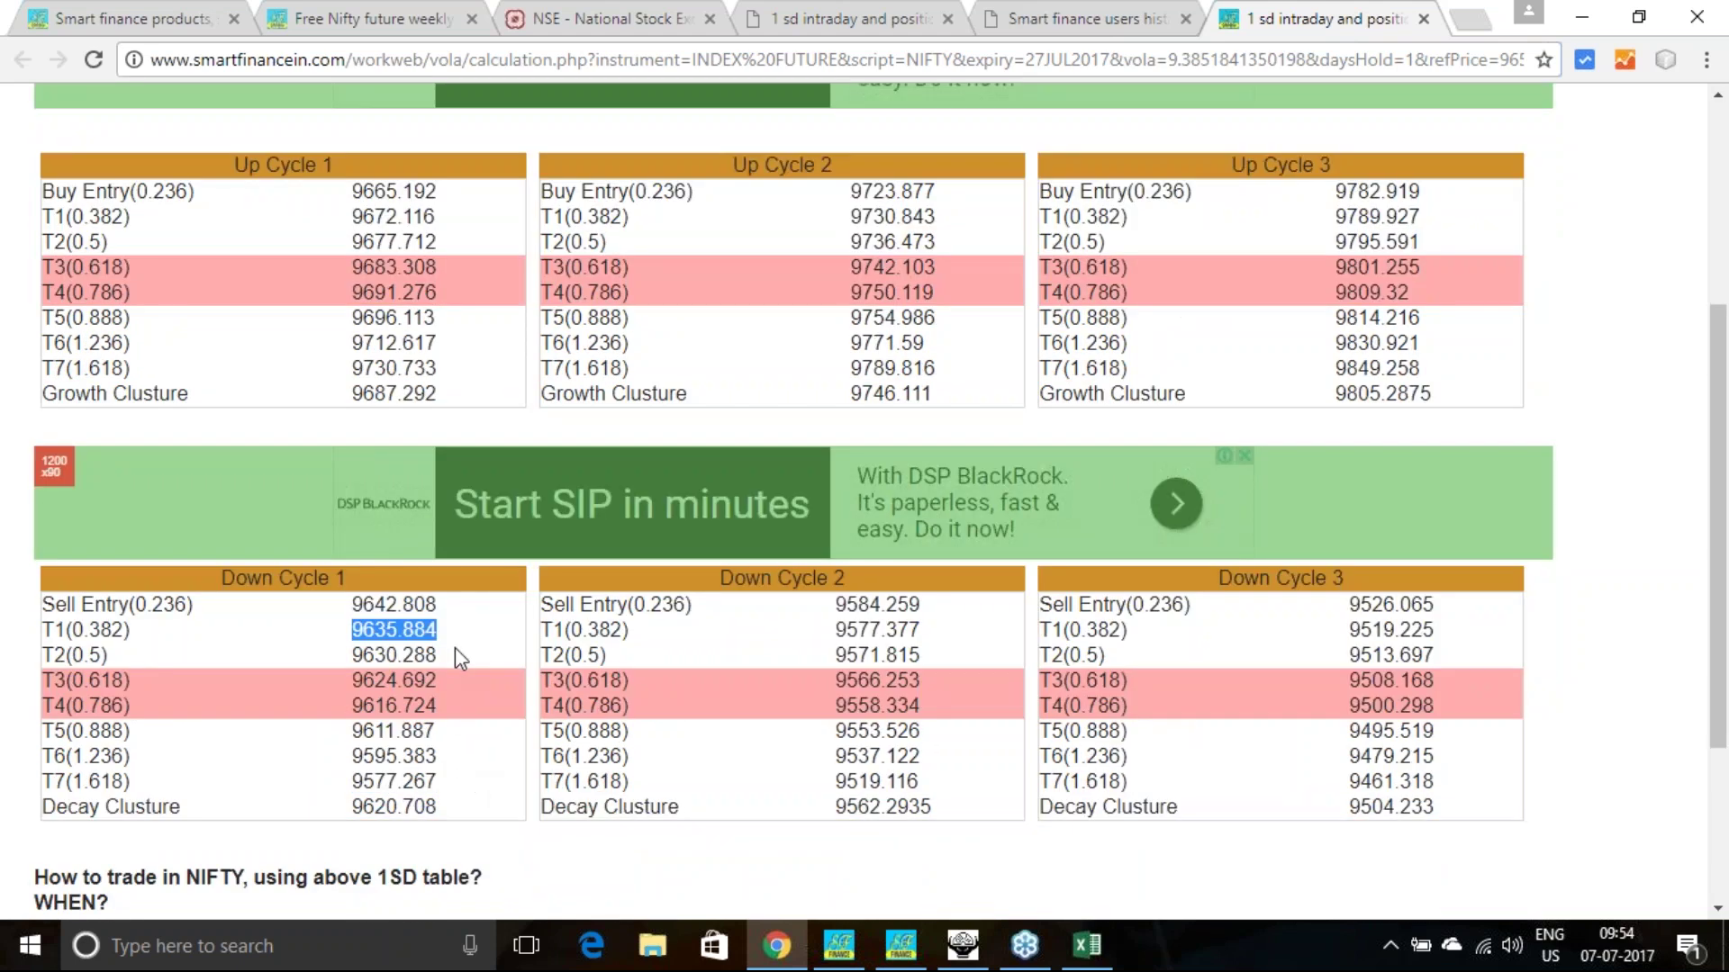
scroll(445, 650, "down", 3)
scroll(445, 650, "up", 7)
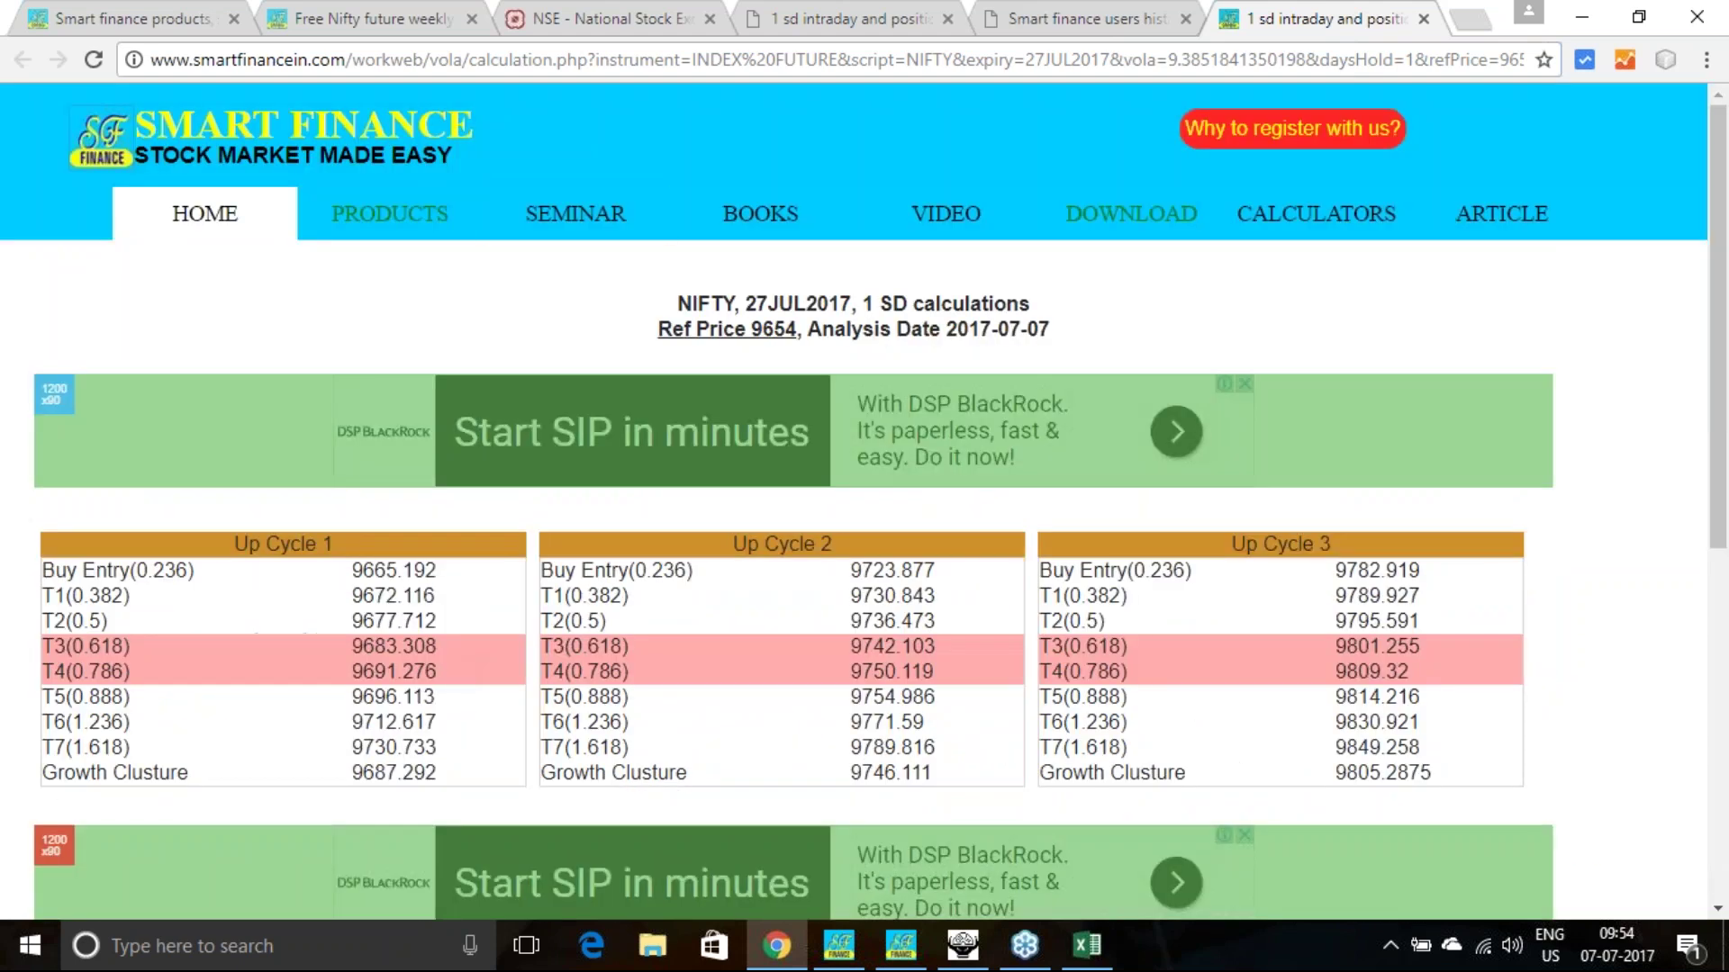
Open the saved BANKNIFTY analysis from the history and examine the Up Cycle 1 Buy Entry and Down Cycle 1 Sell Entry.
left_click(1045, 20)
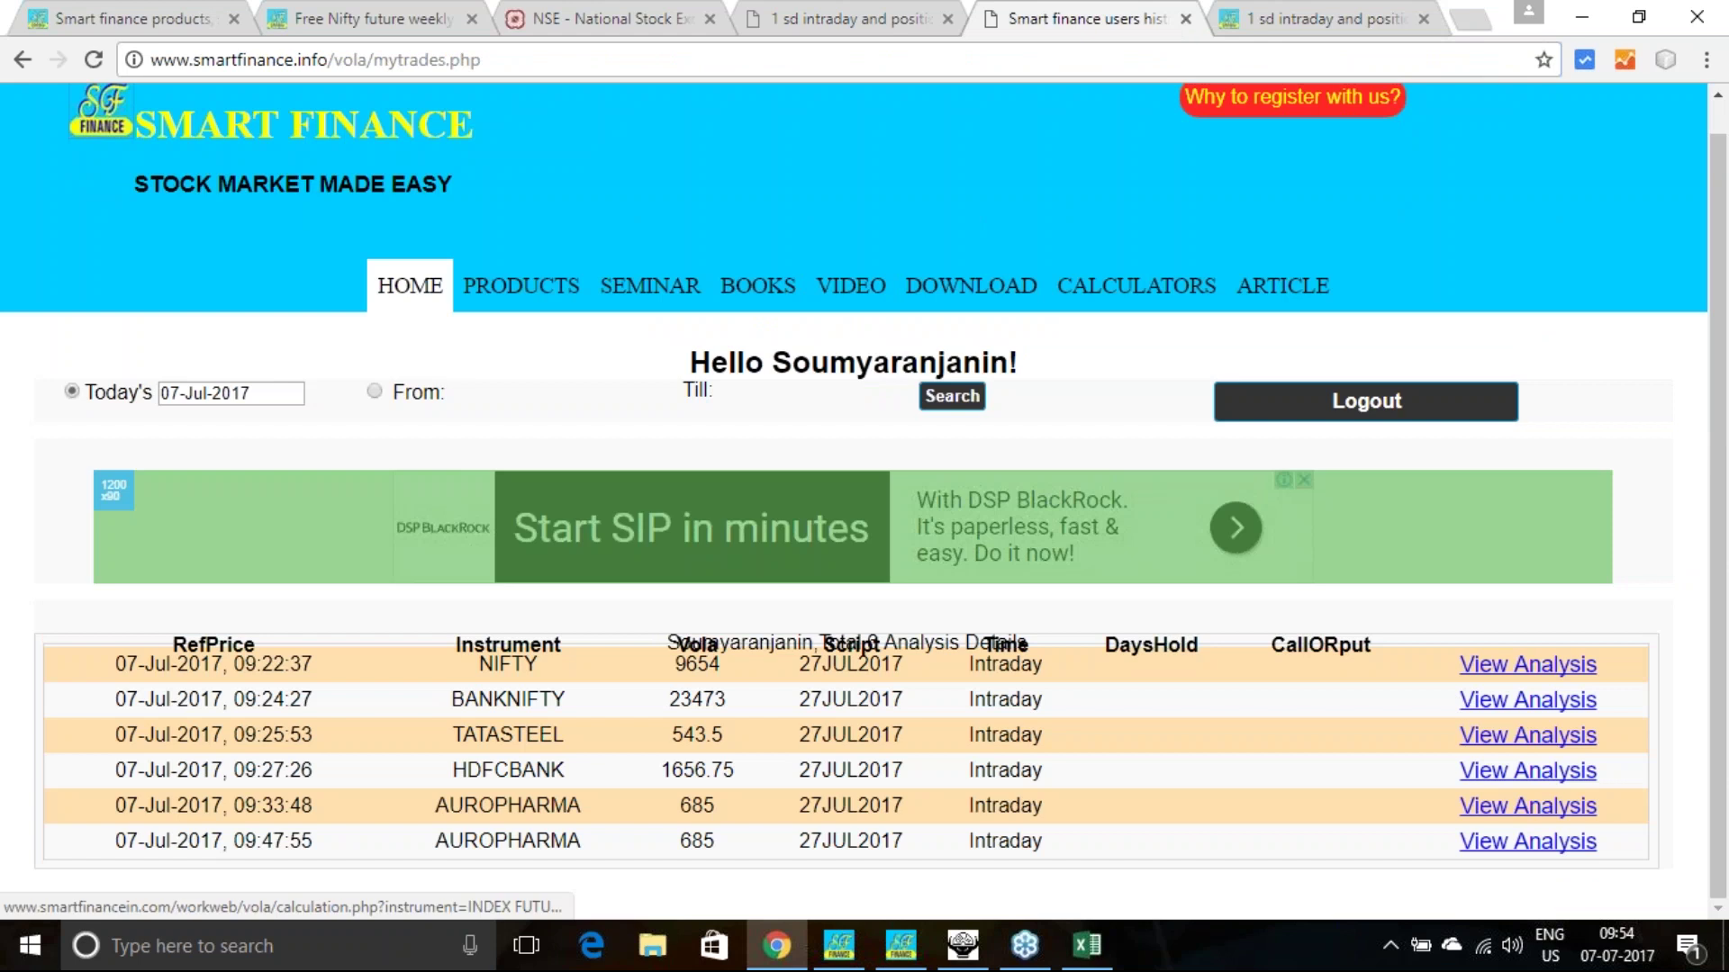
left_click(1460, 701)
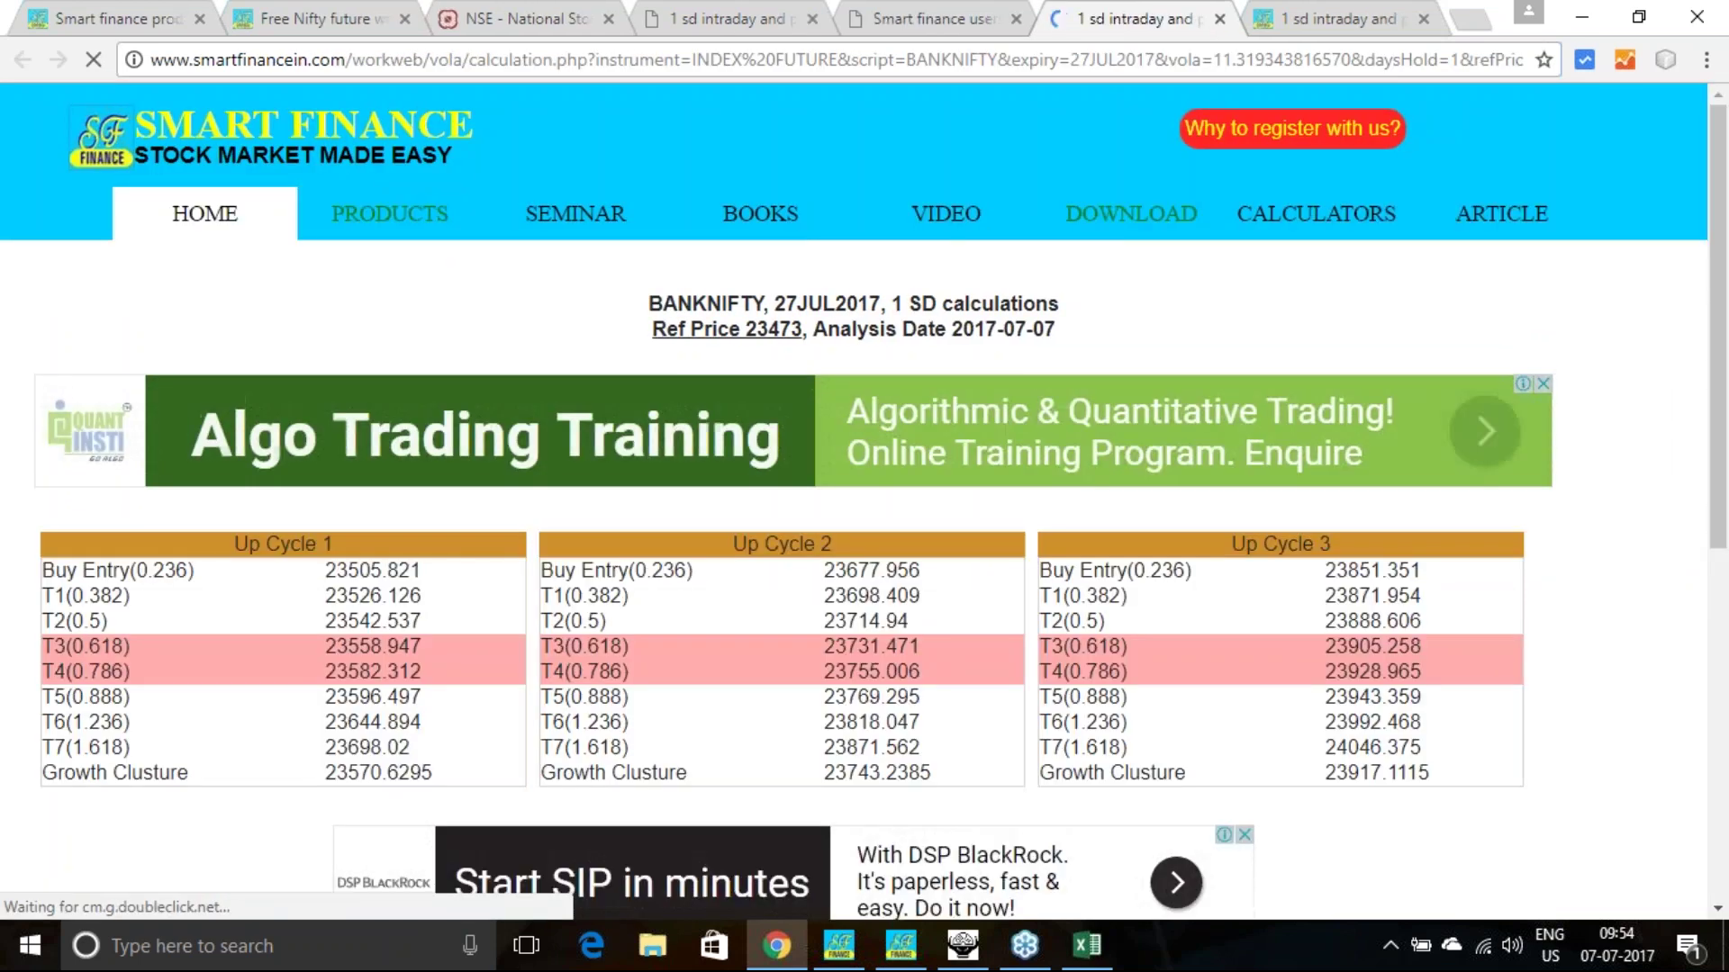
left_click_drag(325, 573, 430, 577)
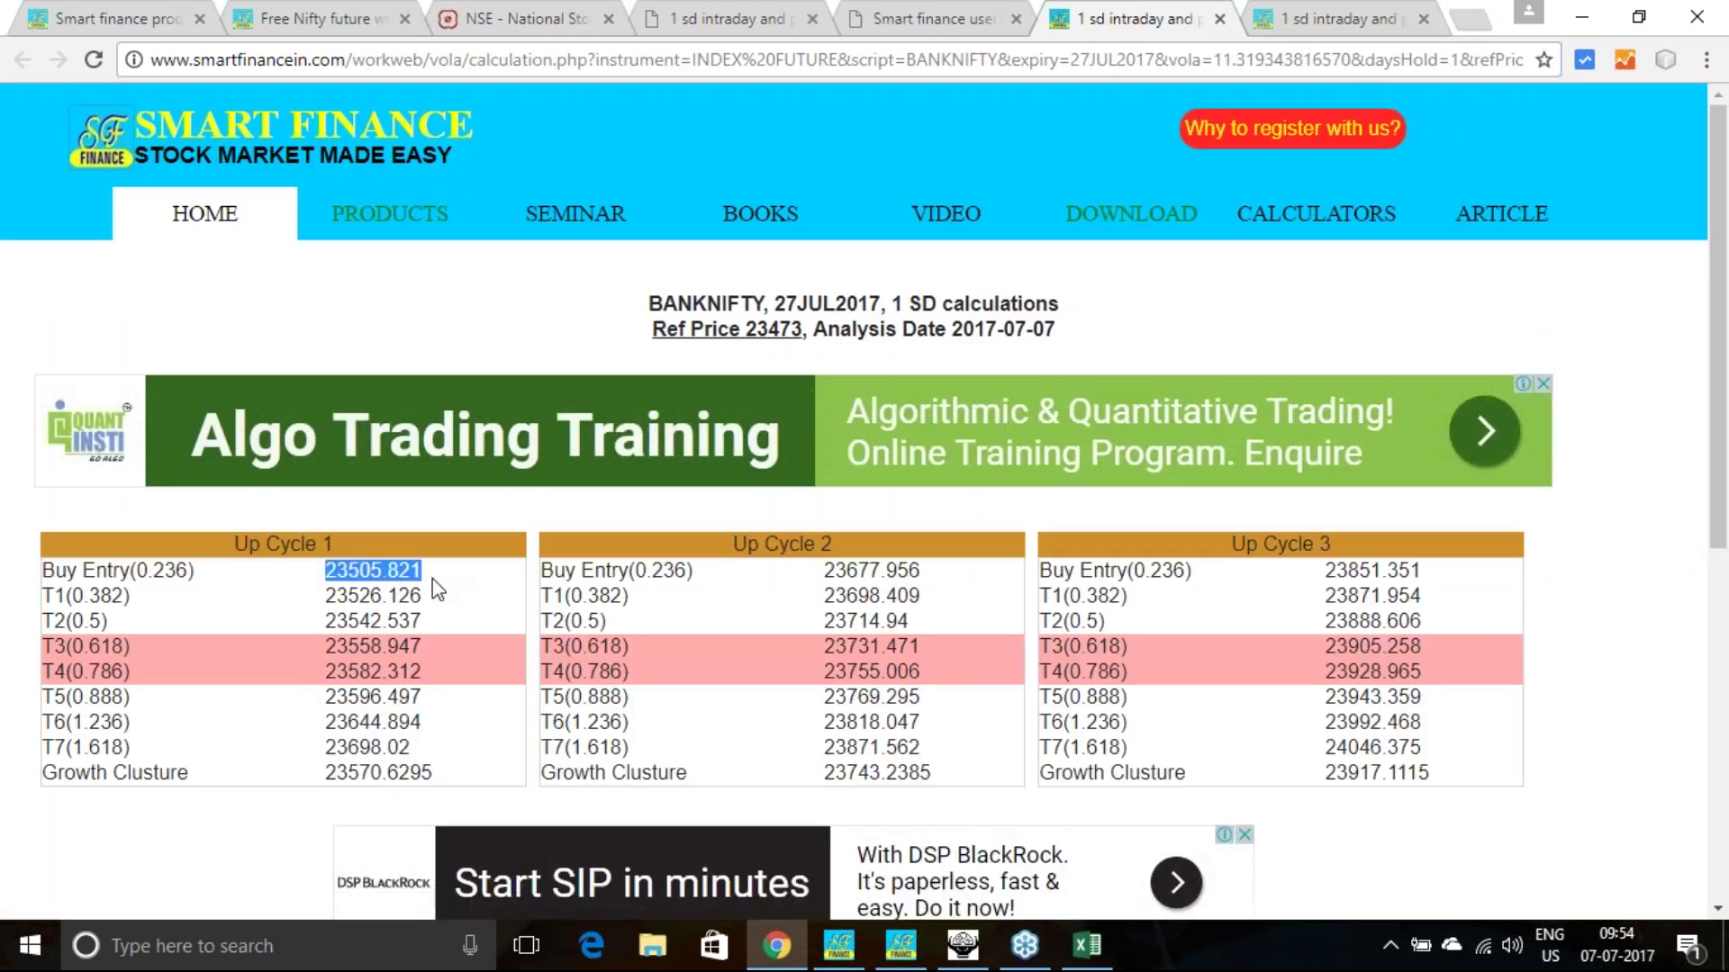
scroll(439, 589, "down", 5)
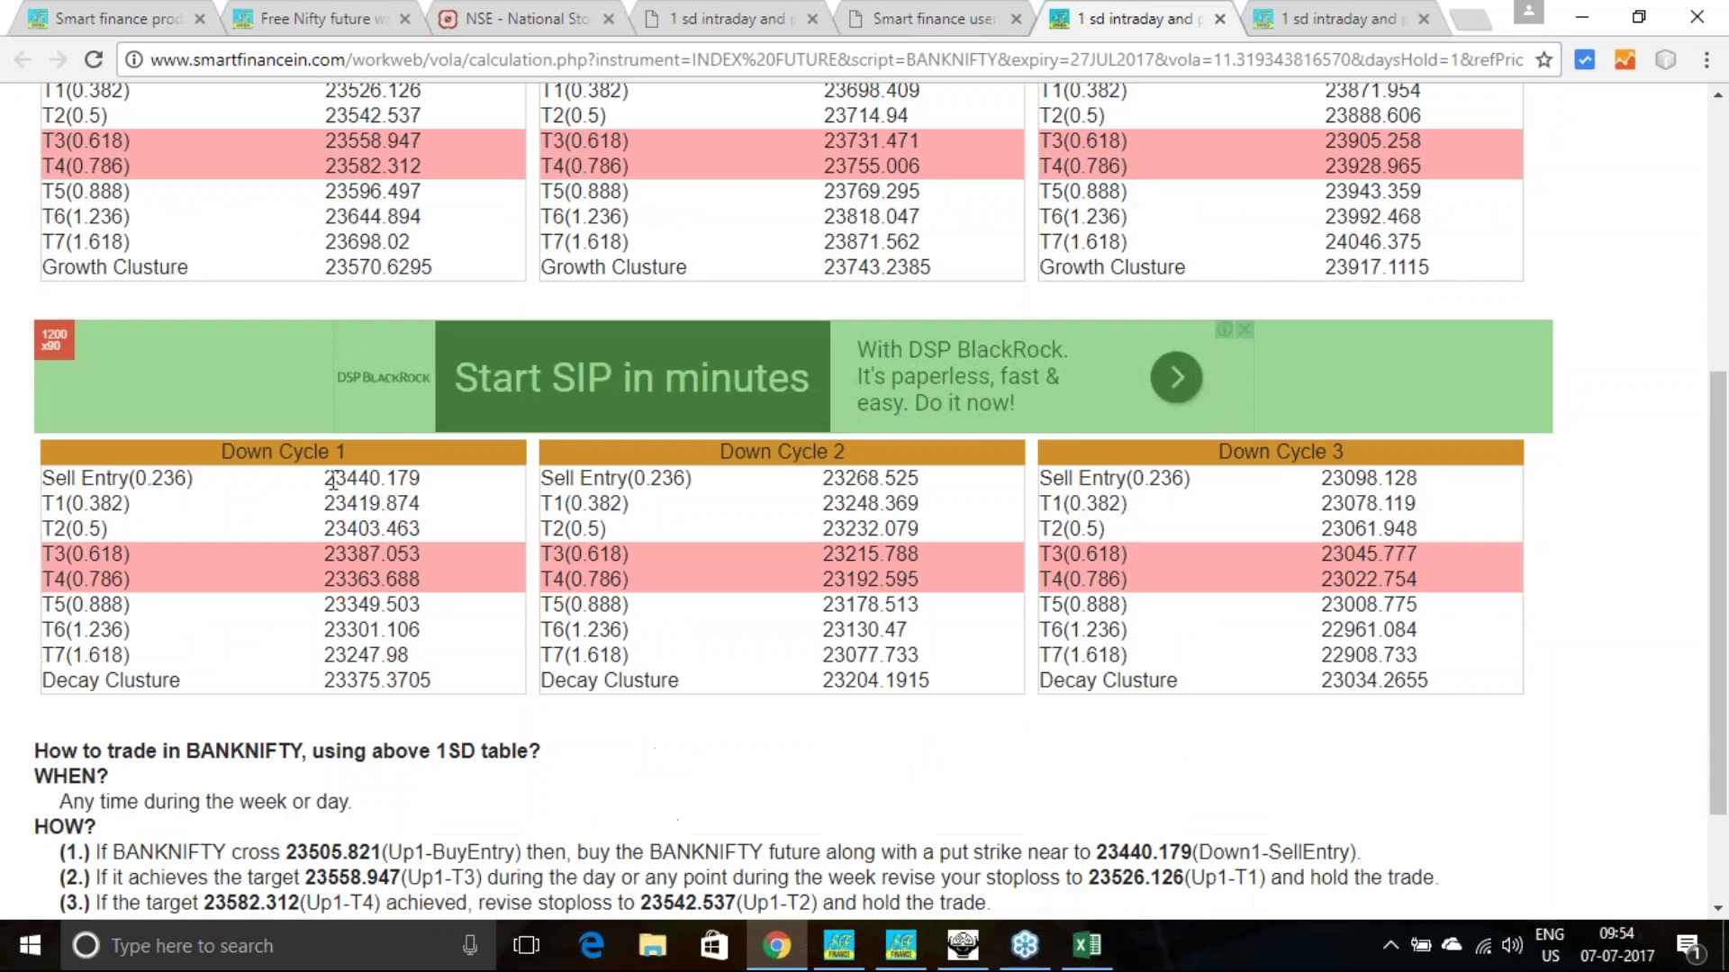
left_click_drag(325, 479, 436, 484)
scroll(436, 483, "up", 5)
left_click(484, 620)
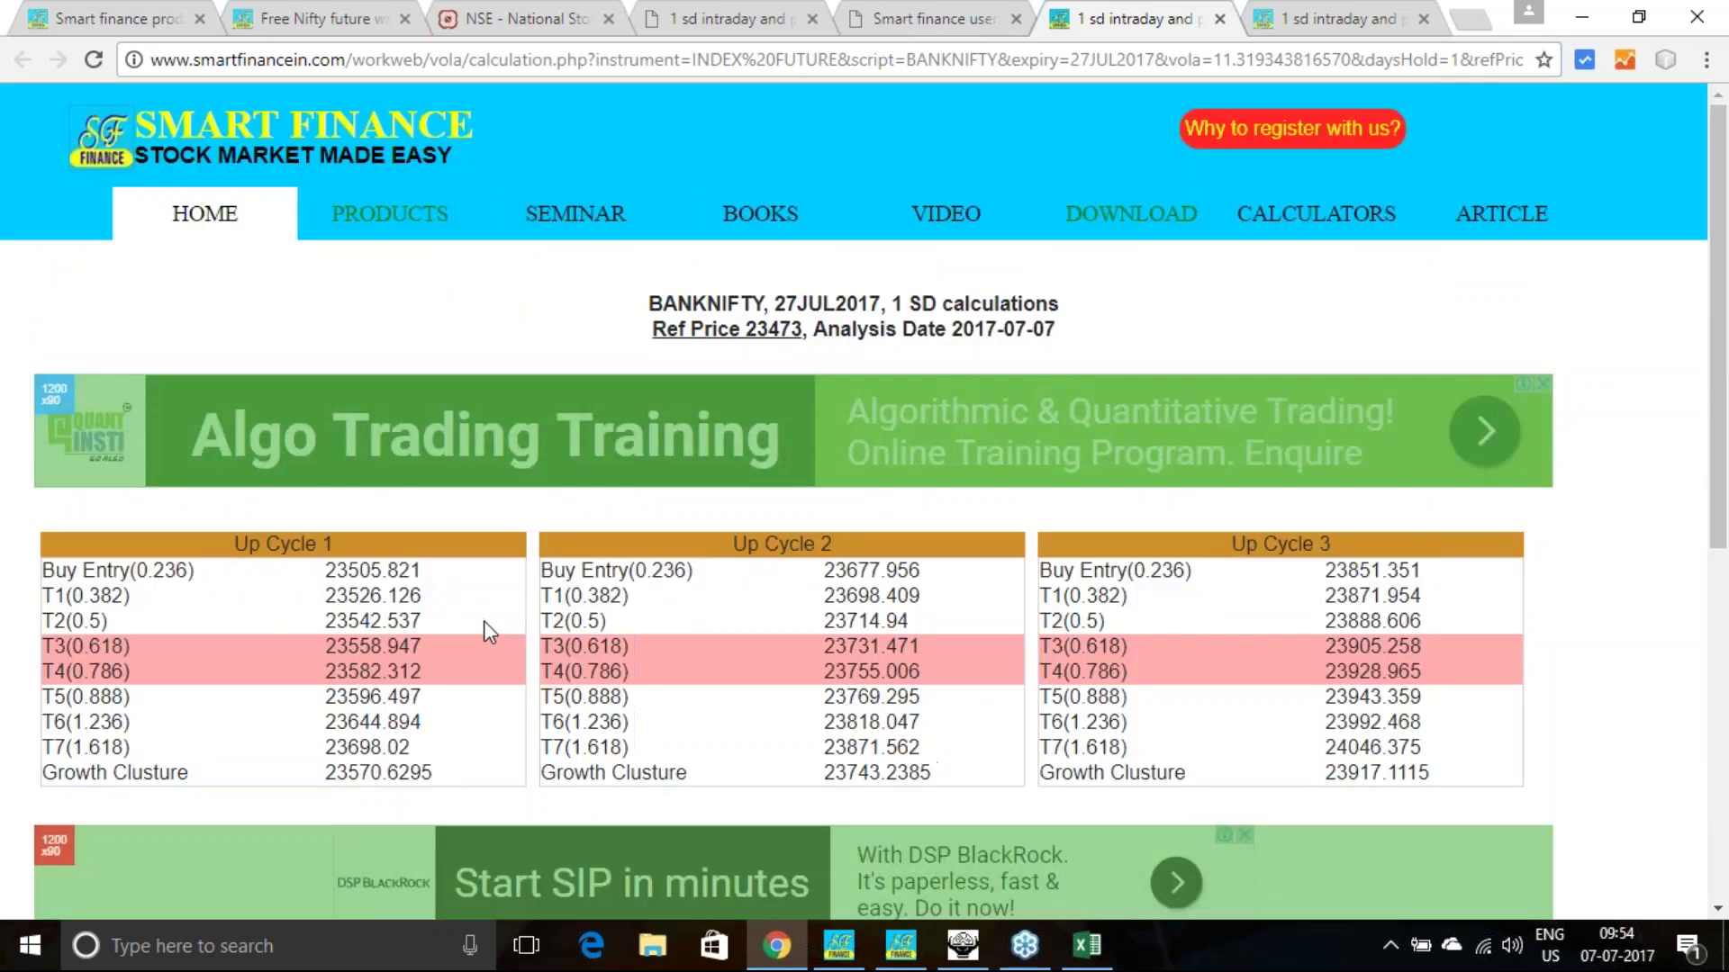
scroll(484, 620, "down", 7)
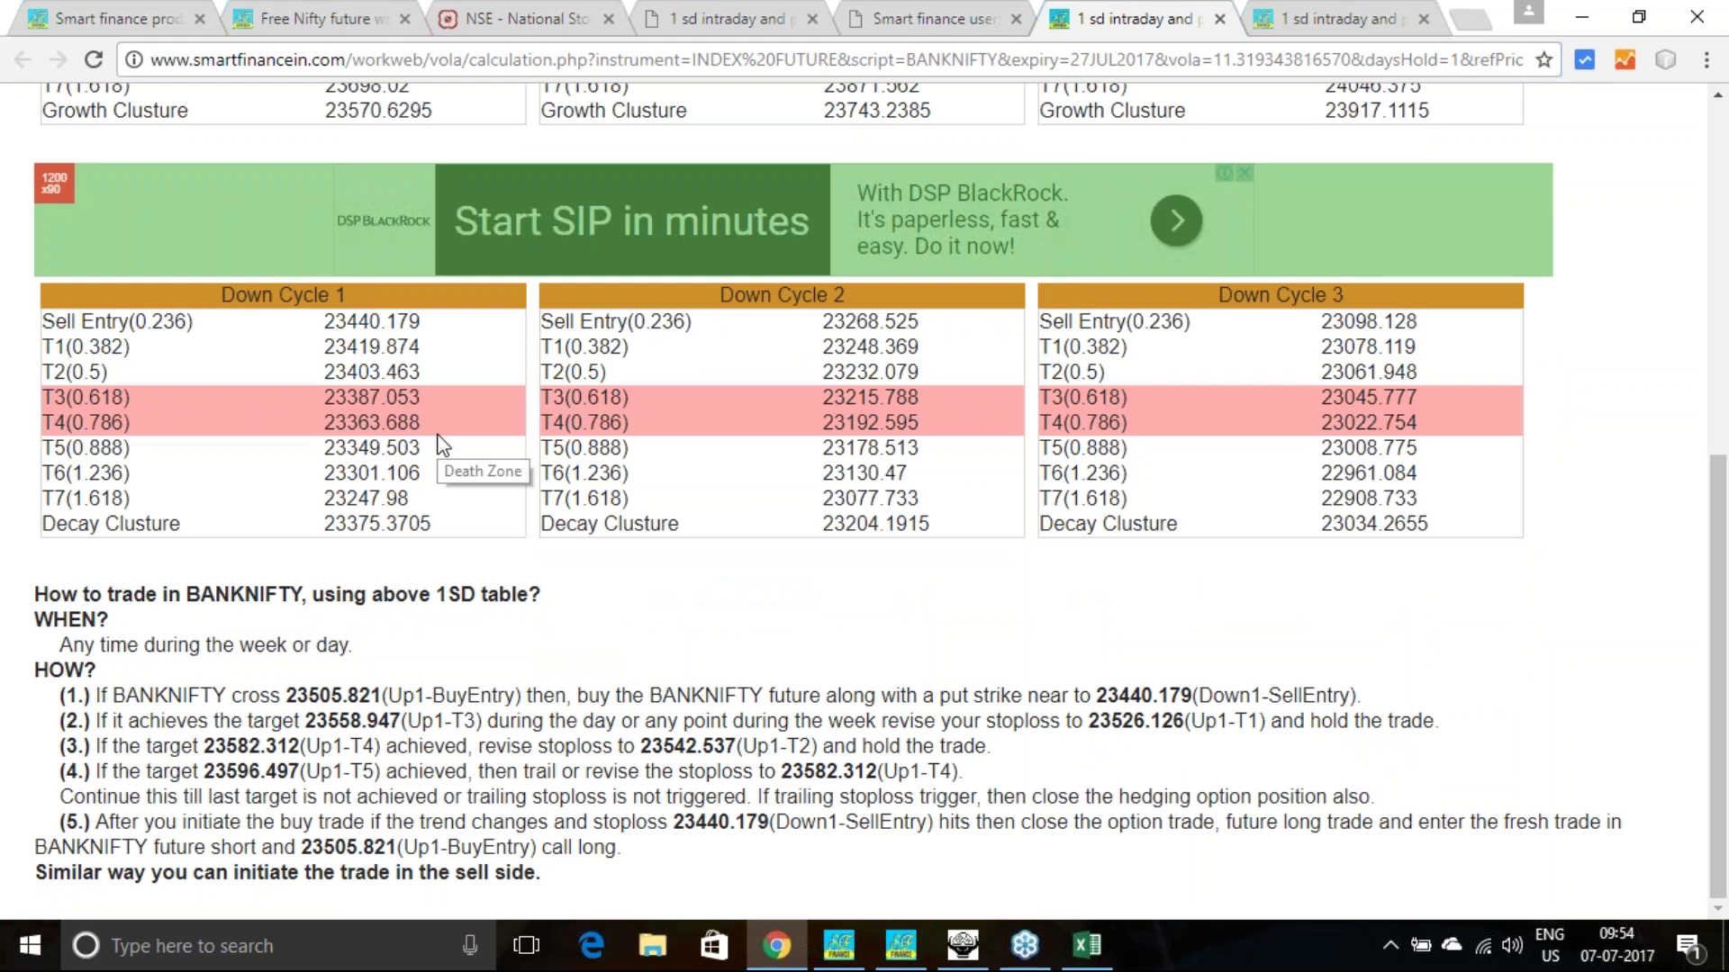
Open the saved TATASTEEL analysis from the history and examine its Up Cycle 1 Buy Entry and the down cycle tables.
left_click(923, 27)
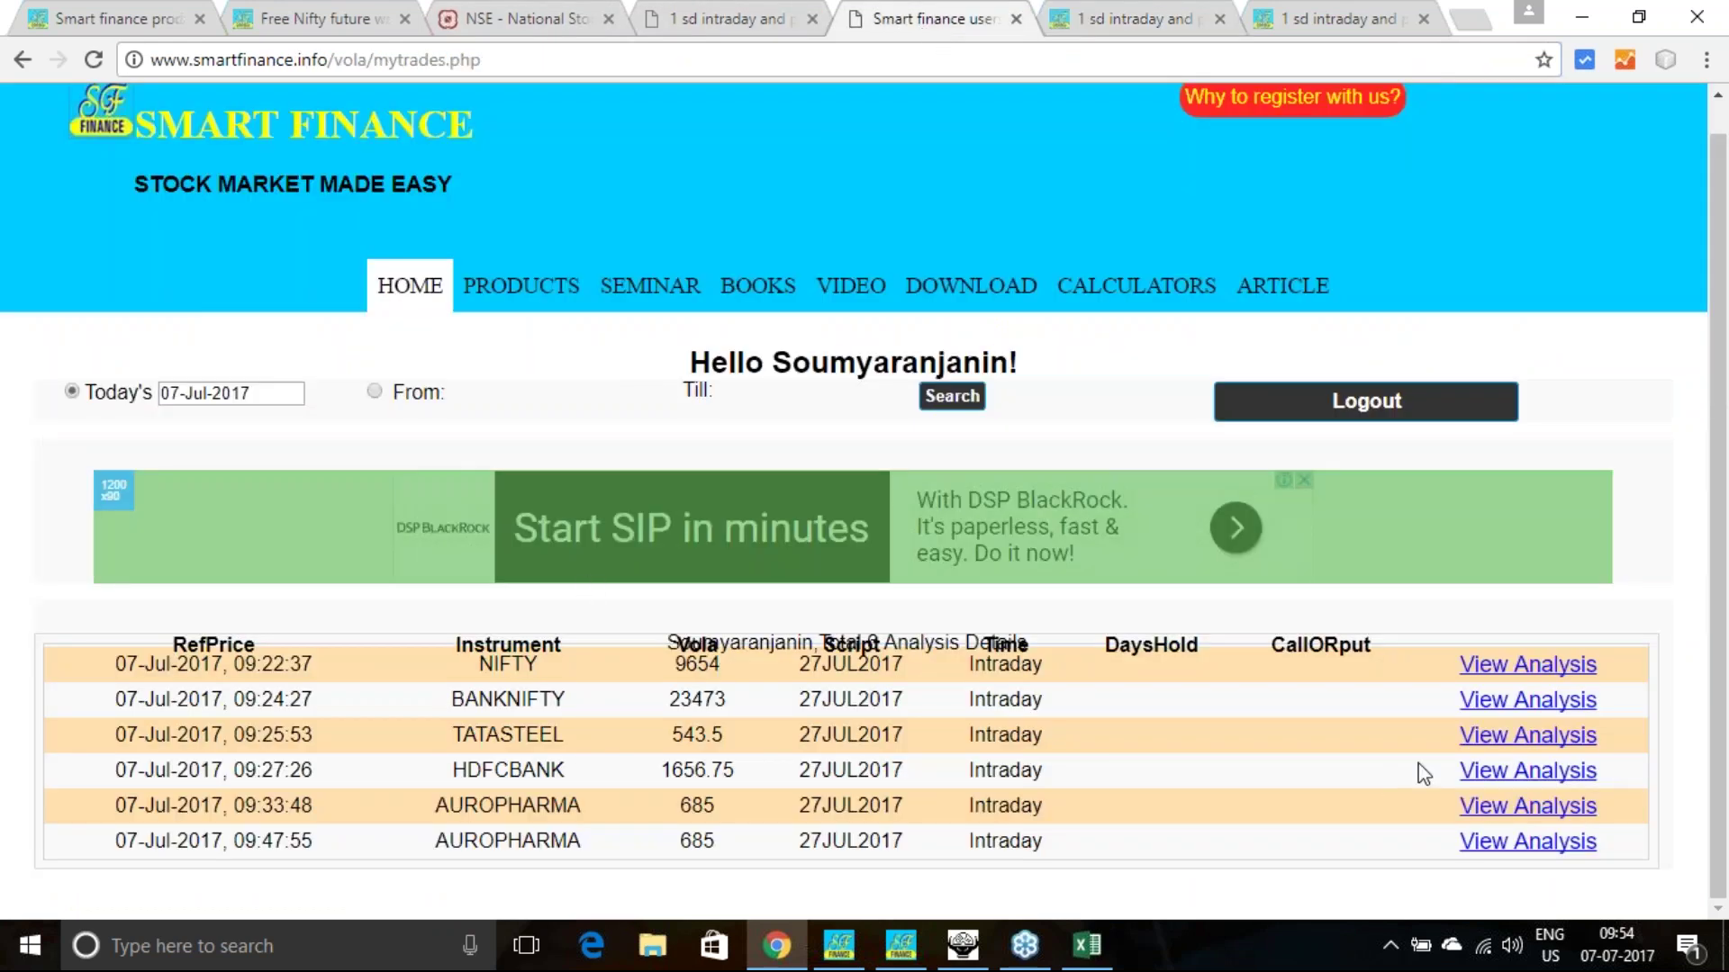
left_click(1481, 743)
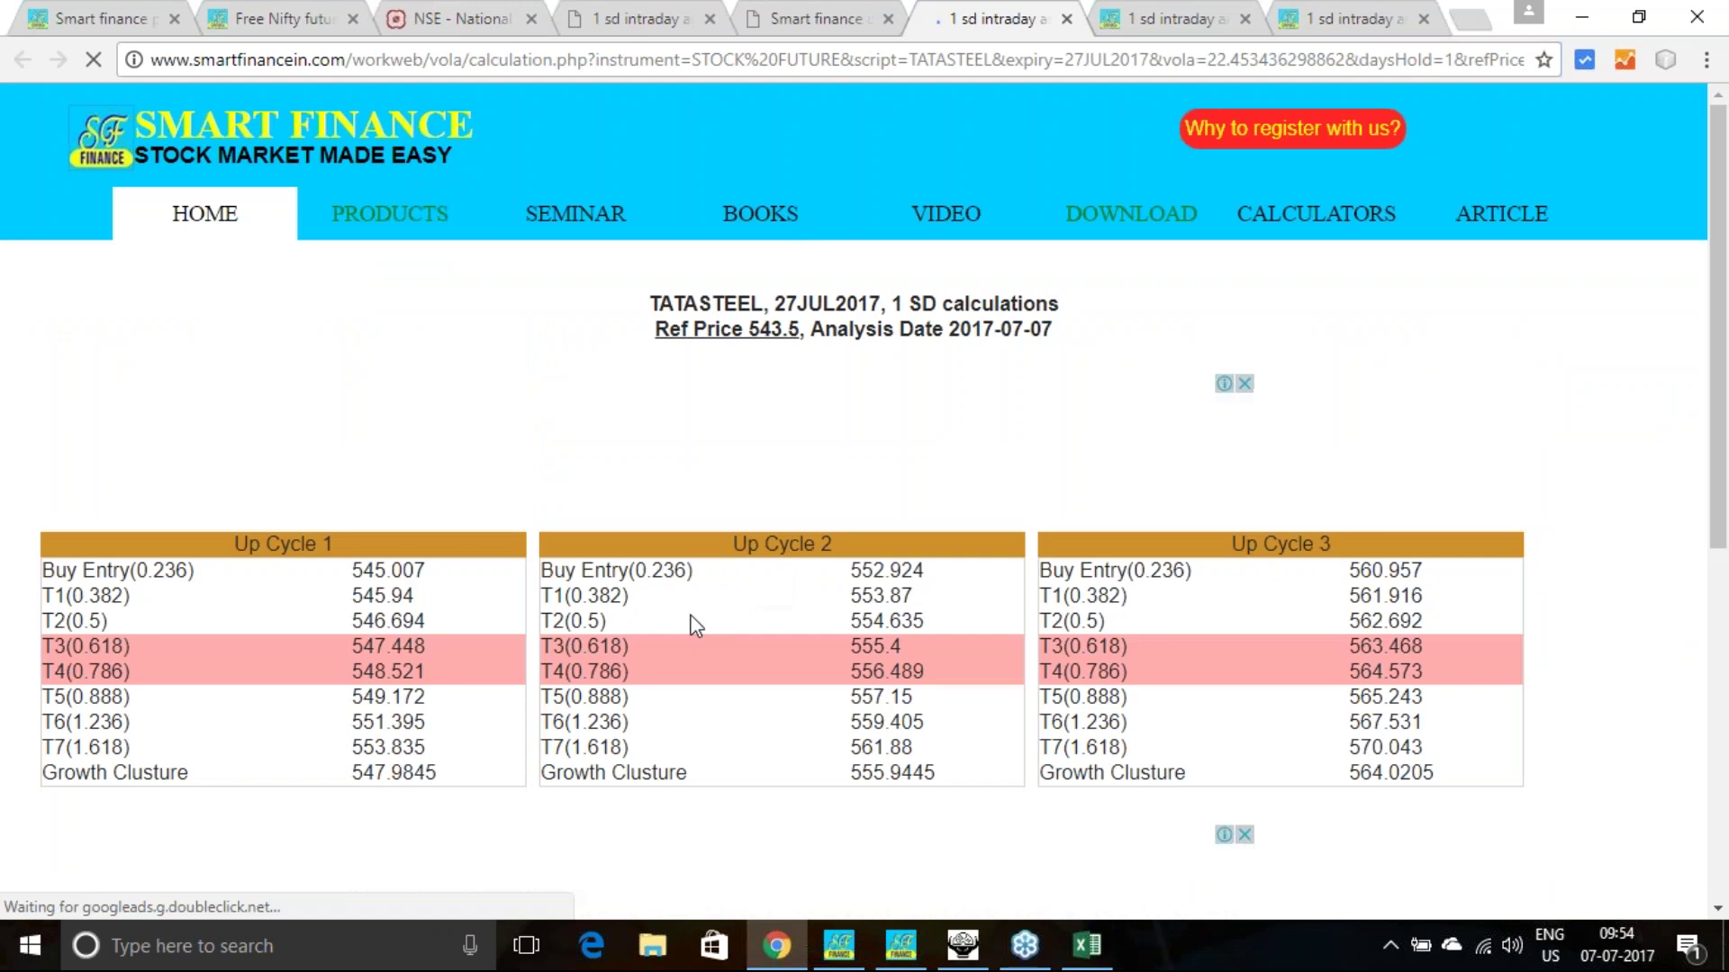
left_click_drag(350, 571, 414, 583)
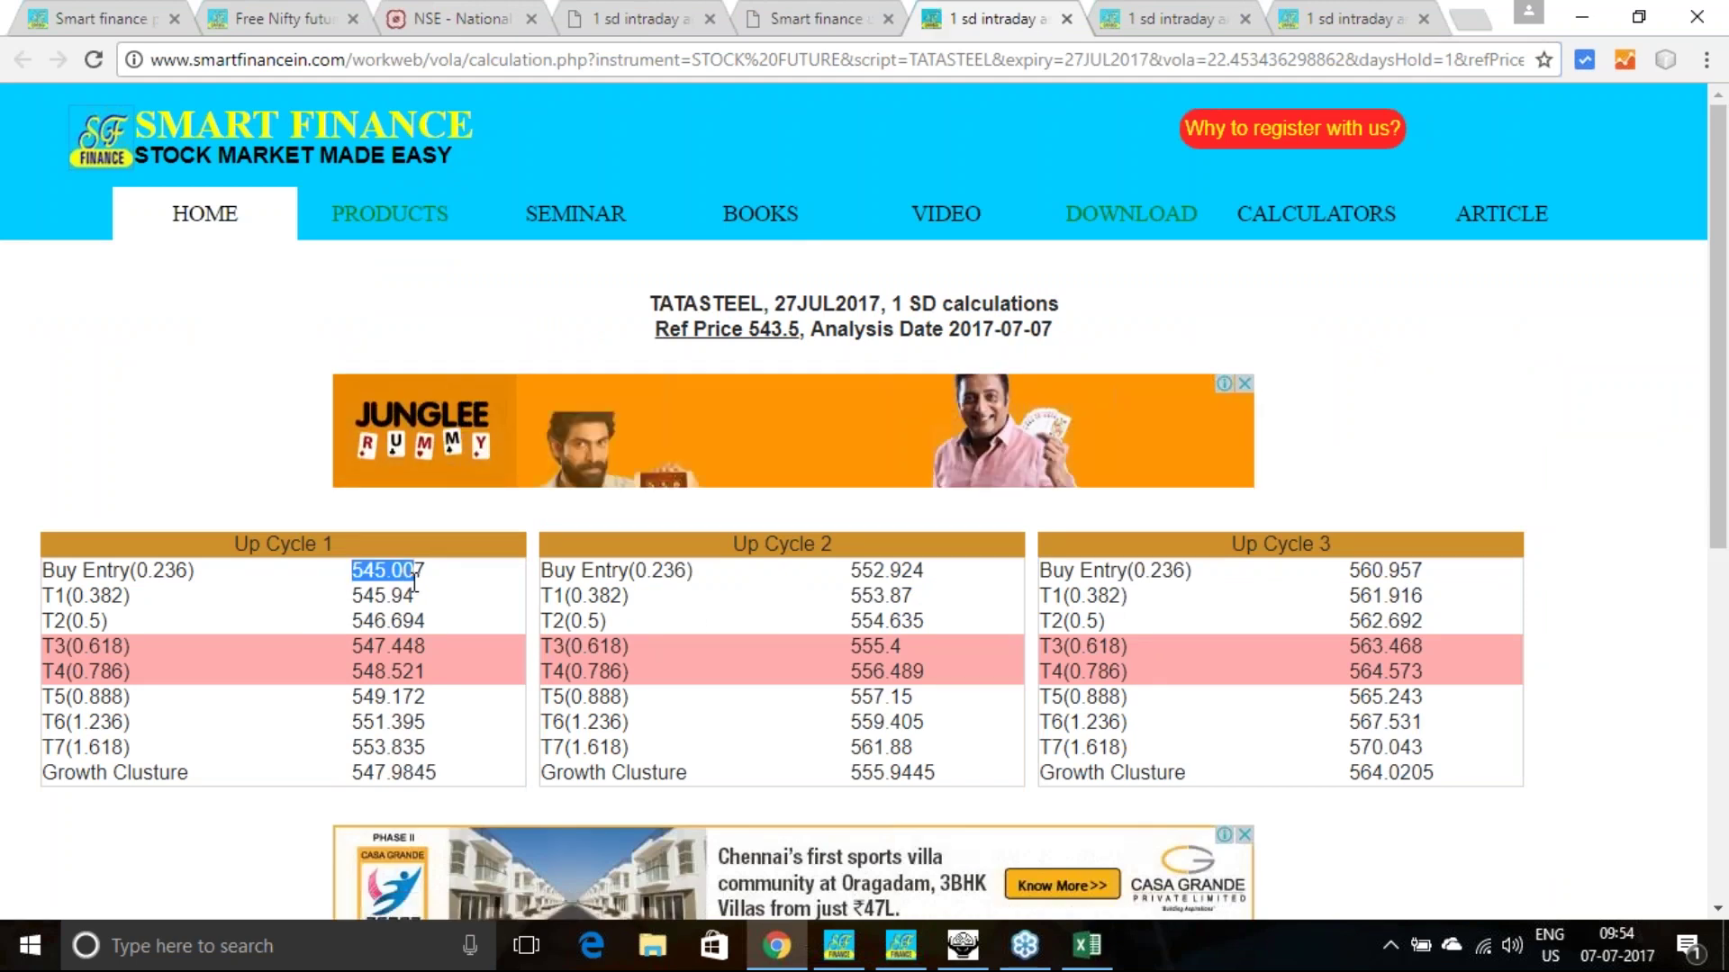
scroll(470, 598, "down", 4)
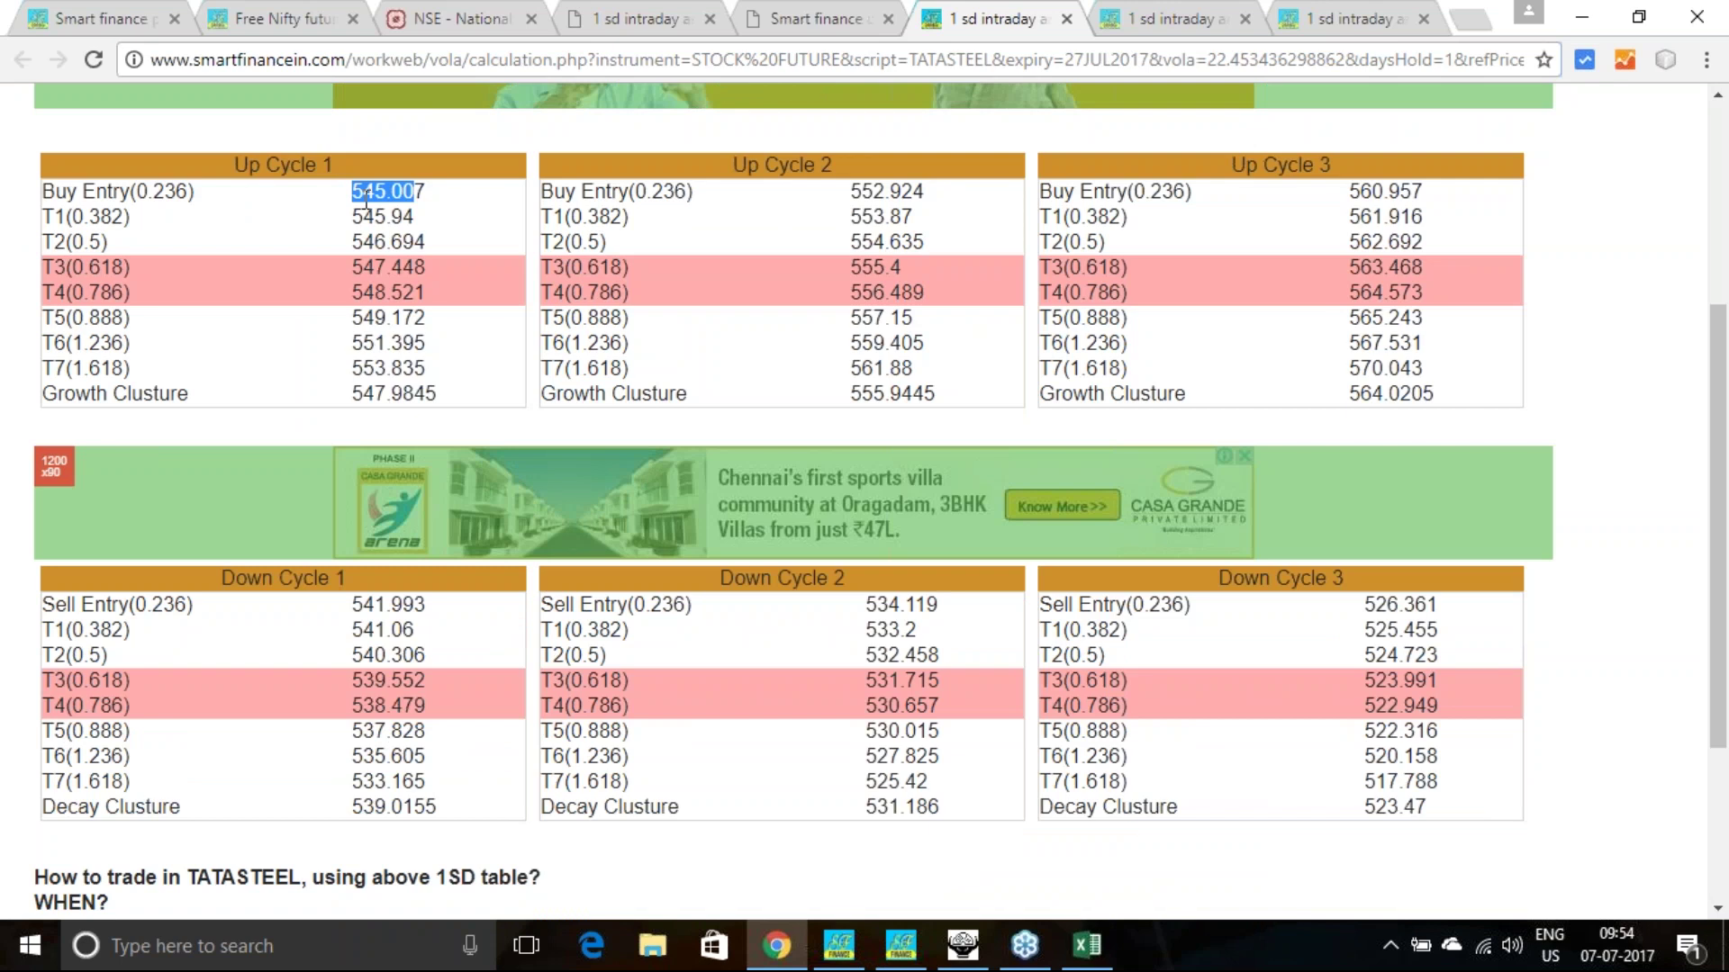
scroll(366, 199, "up", 4)
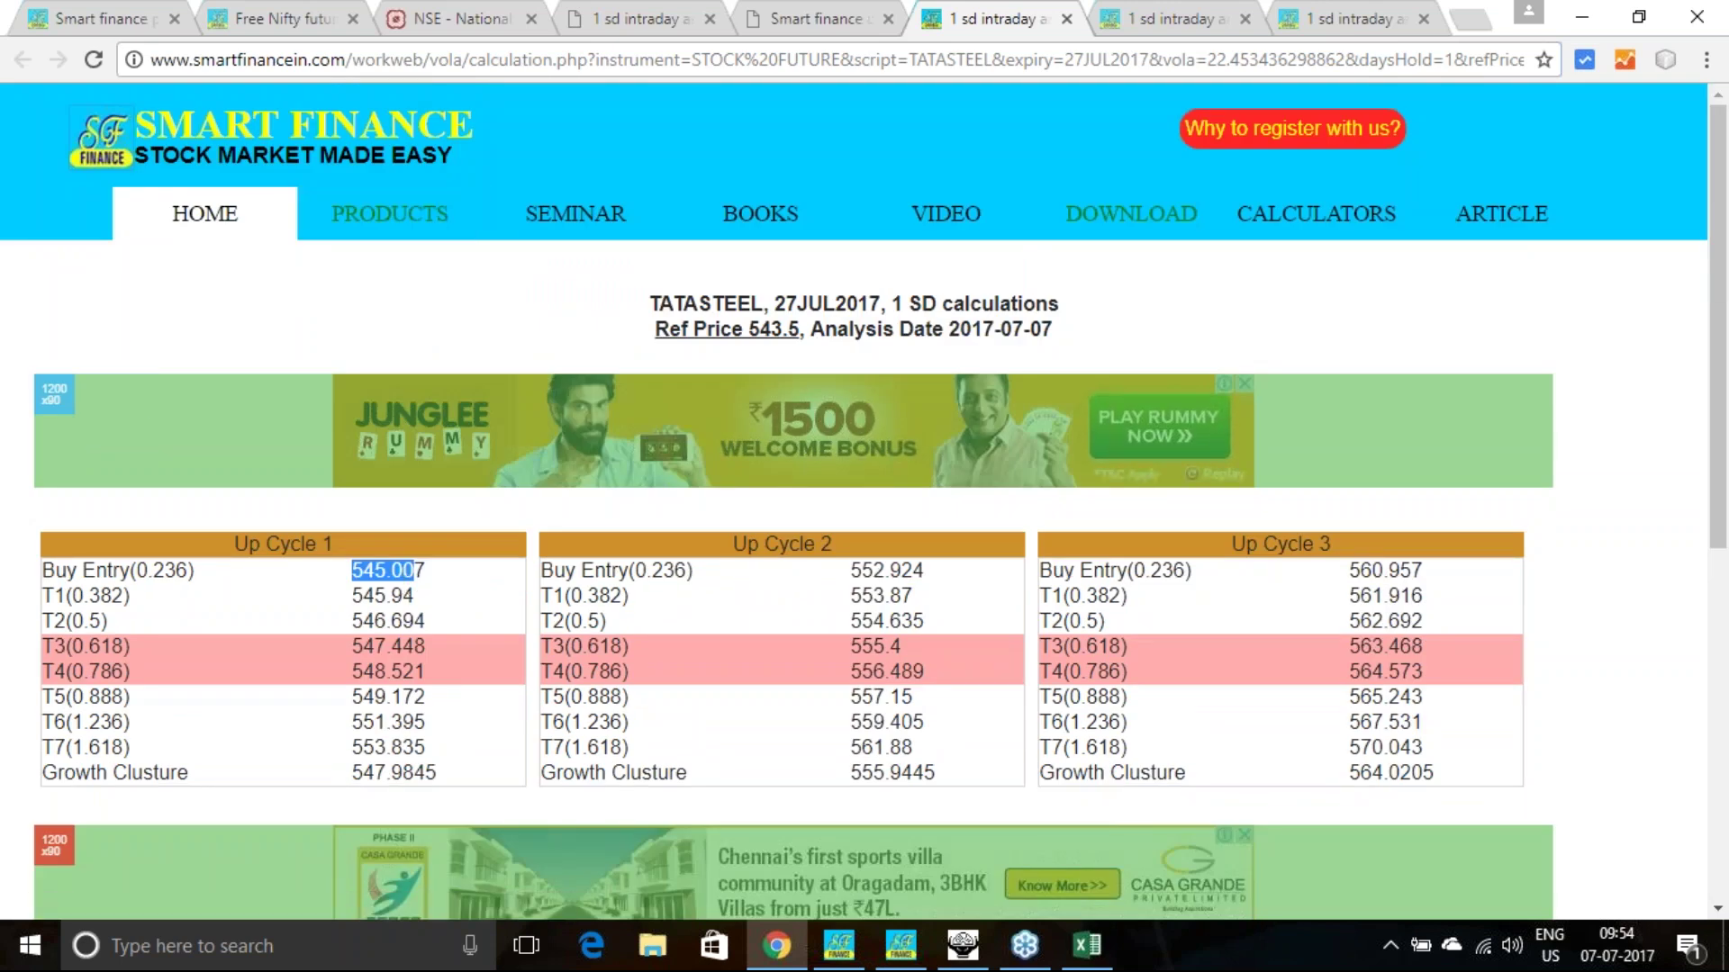
Open the saved HDFCBANK analysis from the history and examine the Buy Entry levels of Up Cycle 2 and Up Cycle 1.
left_click(845, 25)
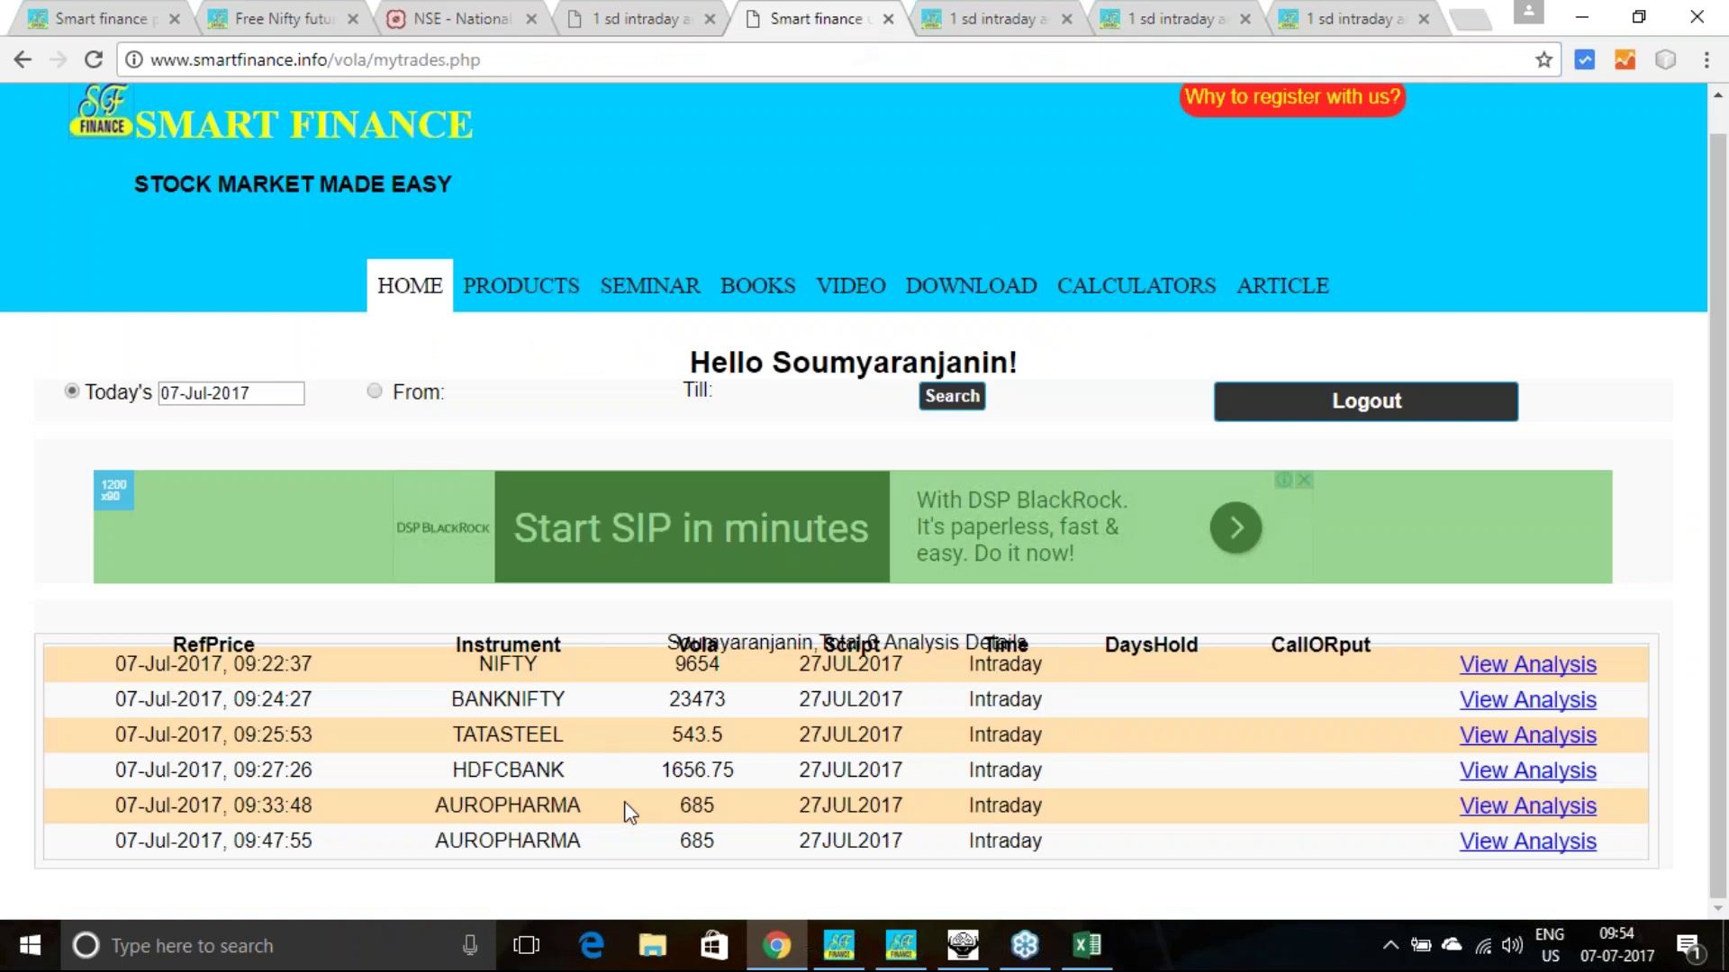
left_click(1487, 775)
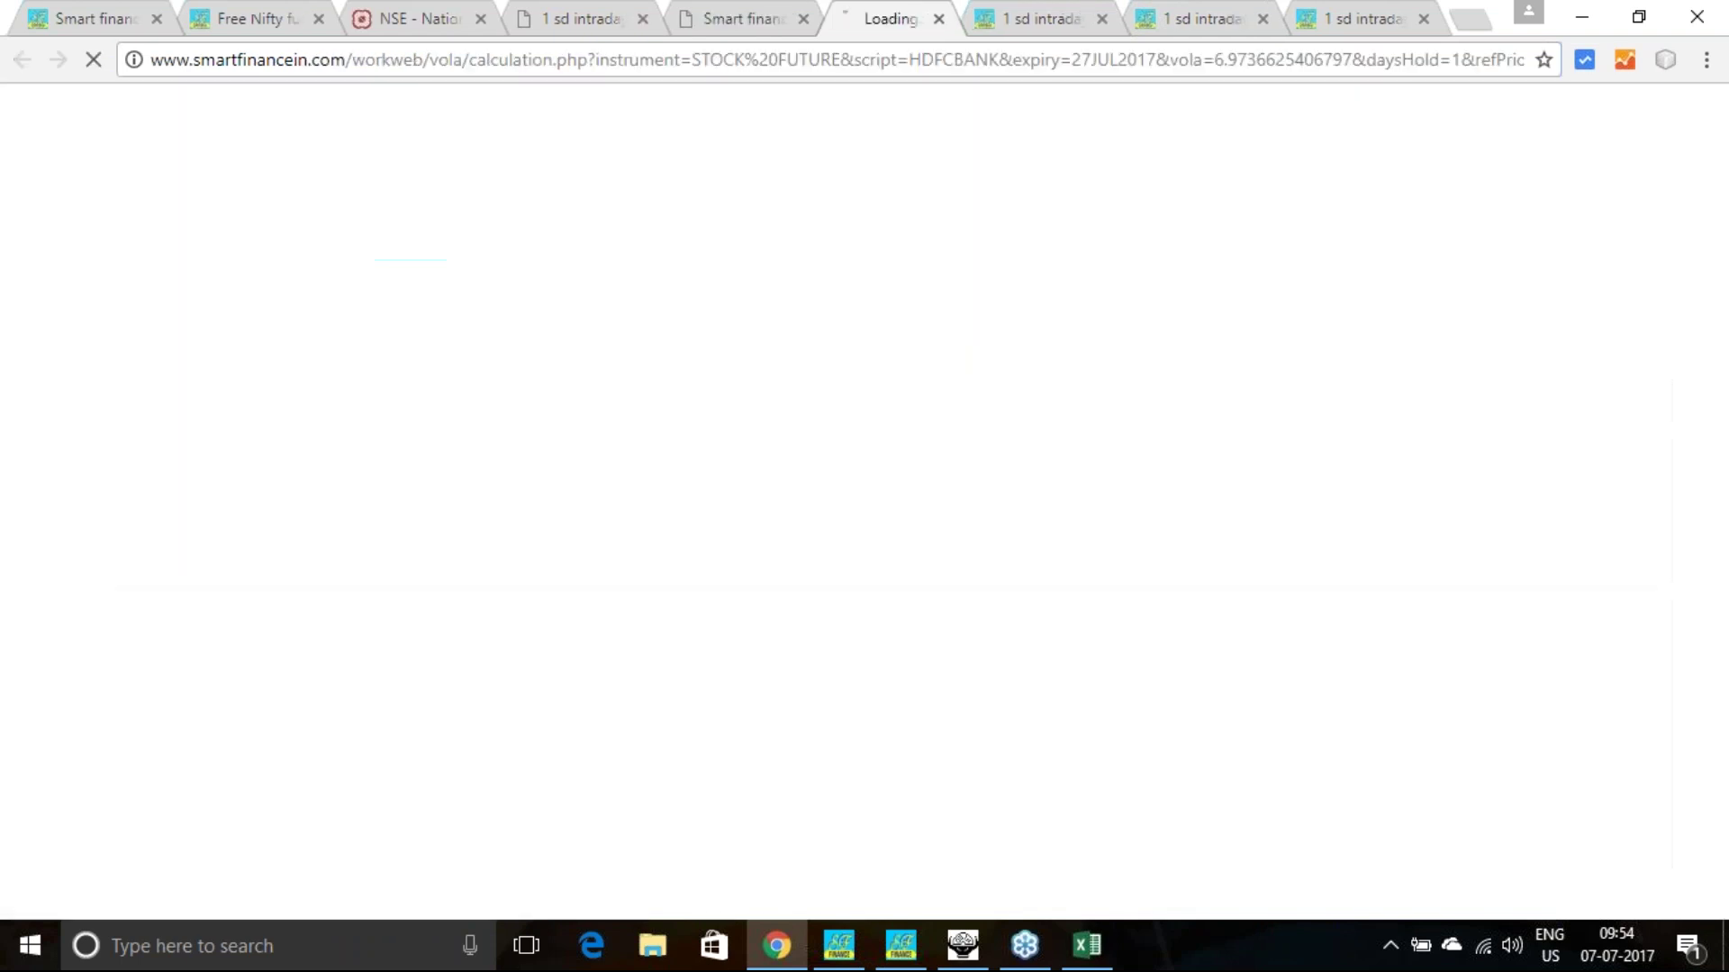
scroll(789, 603, "down", 4)
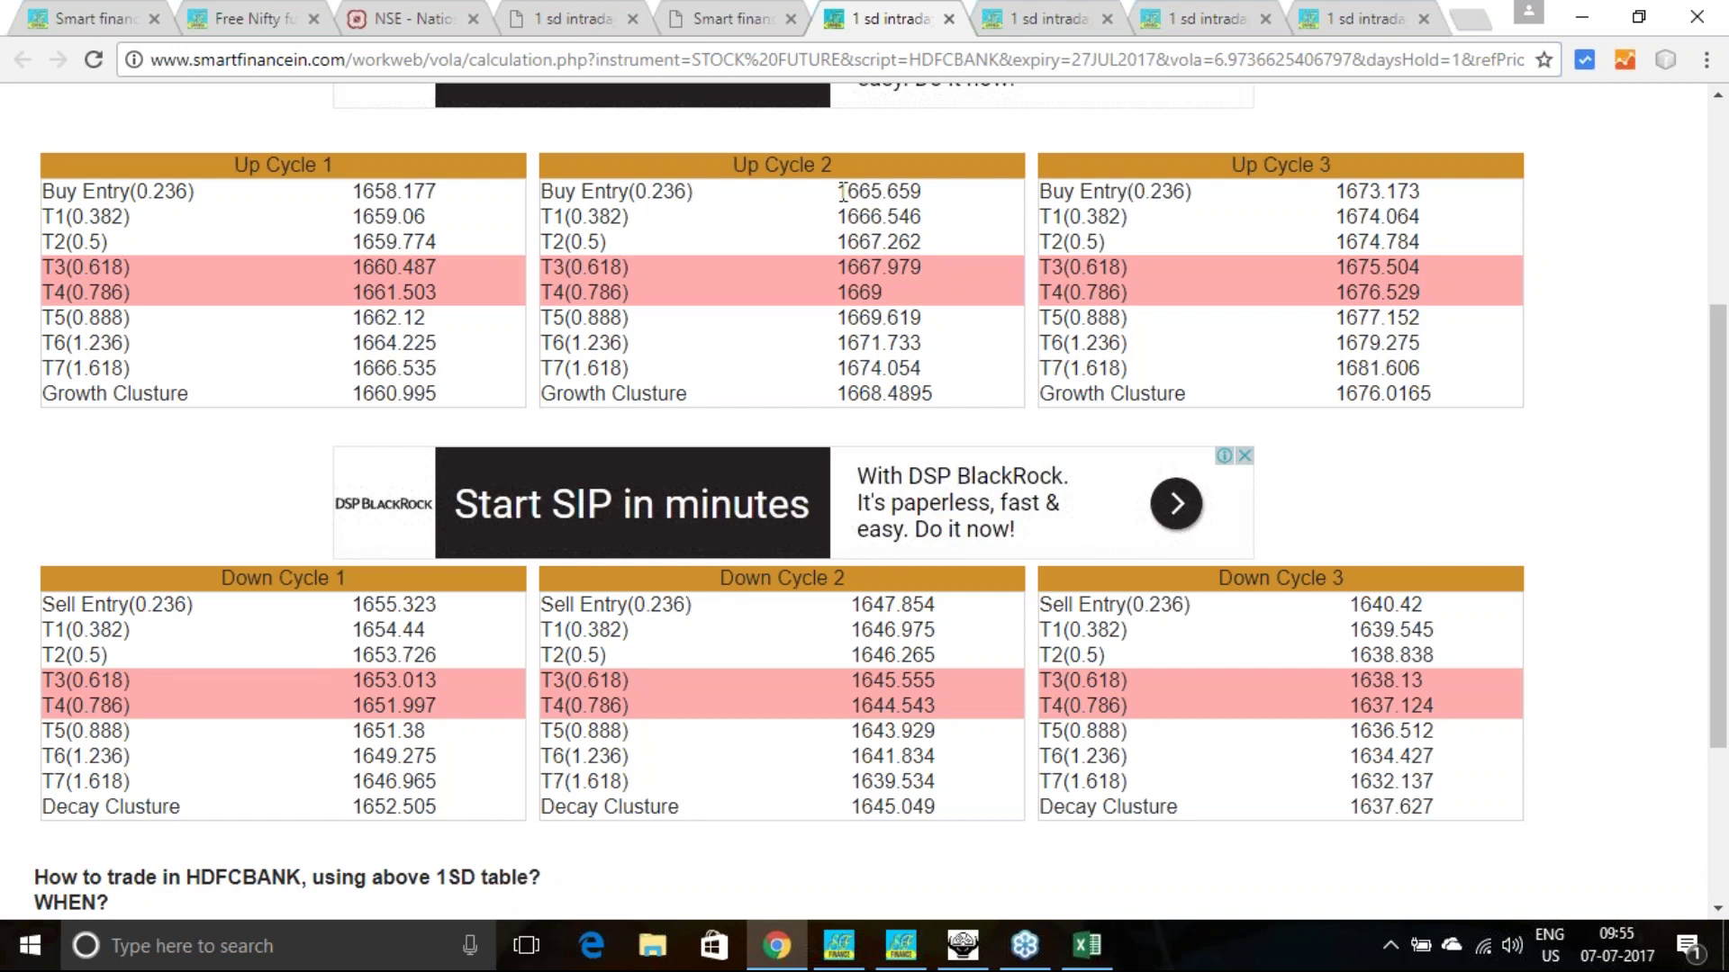
left_click_drag(840, 192, 926, 191)
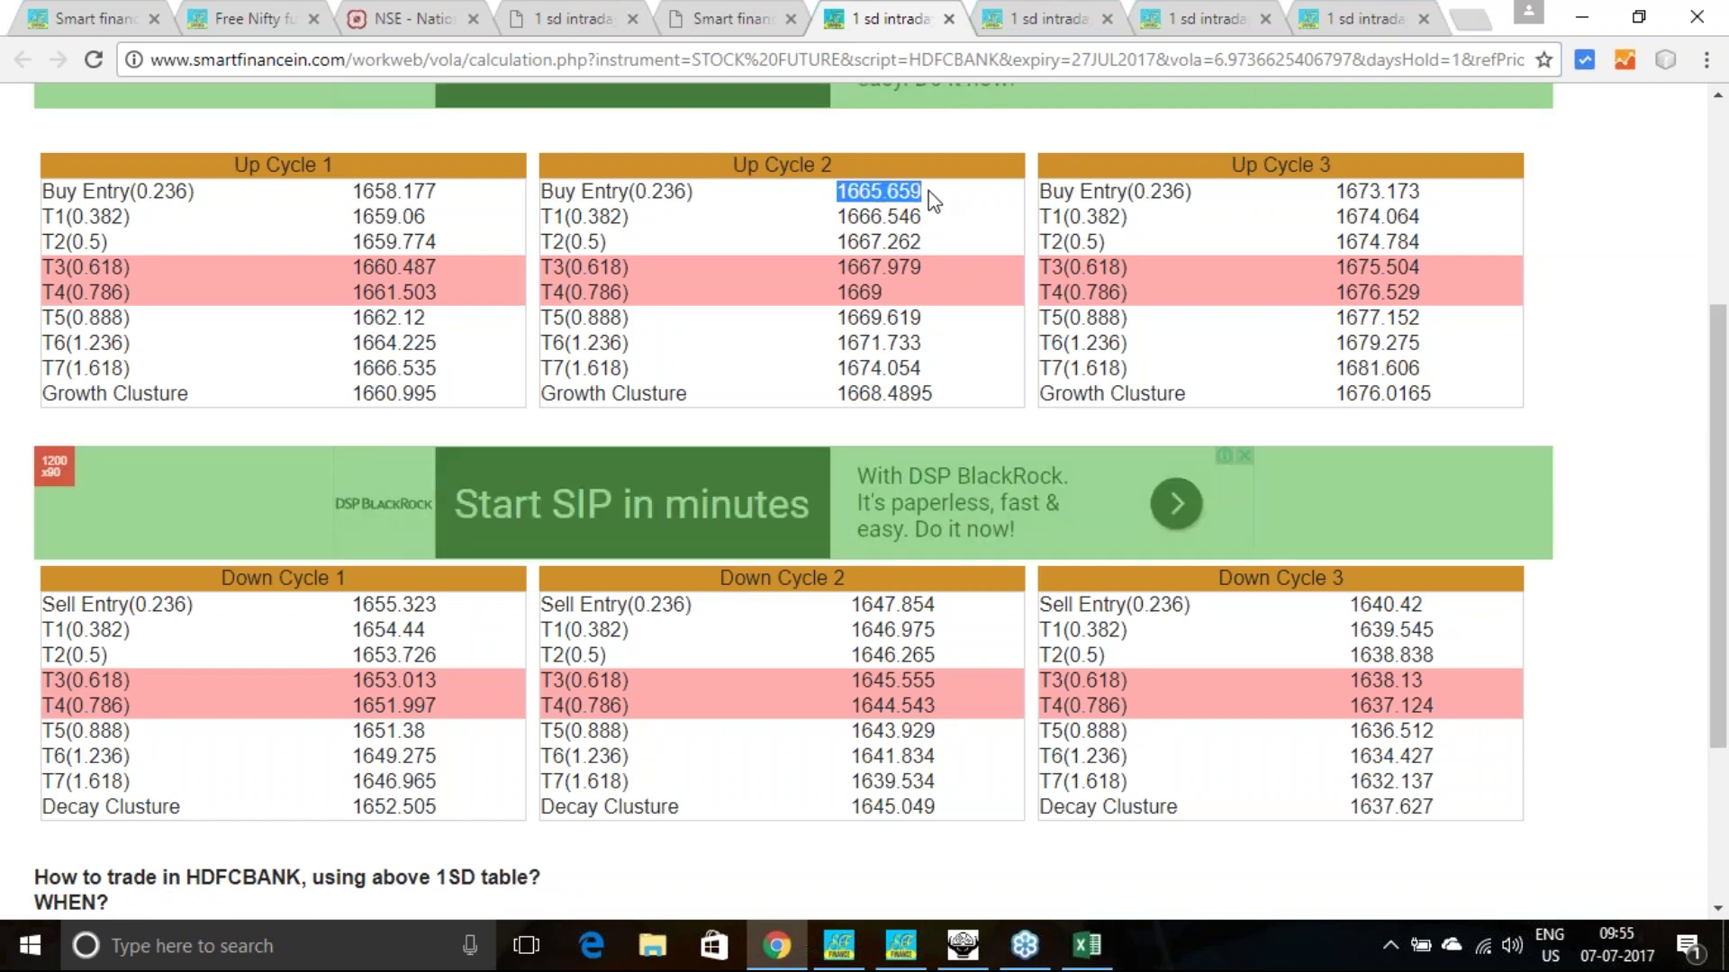
scroll(933, 201, "up", 4)
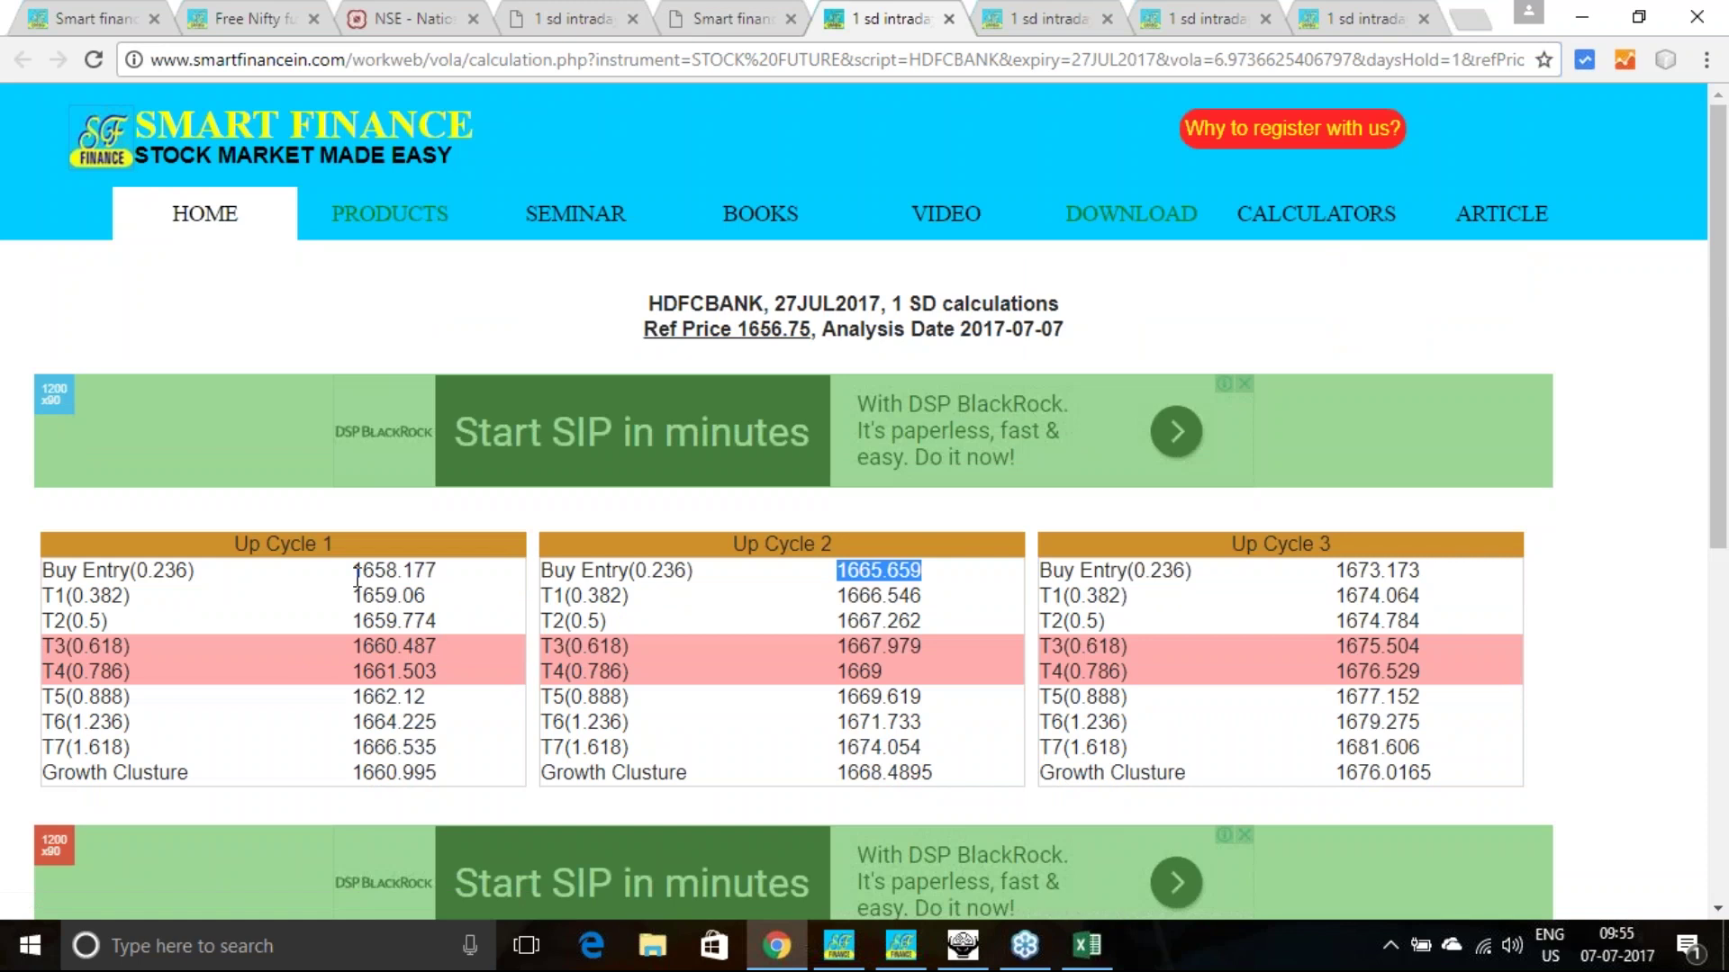
left_click_drag(354, 571, 432, 569)
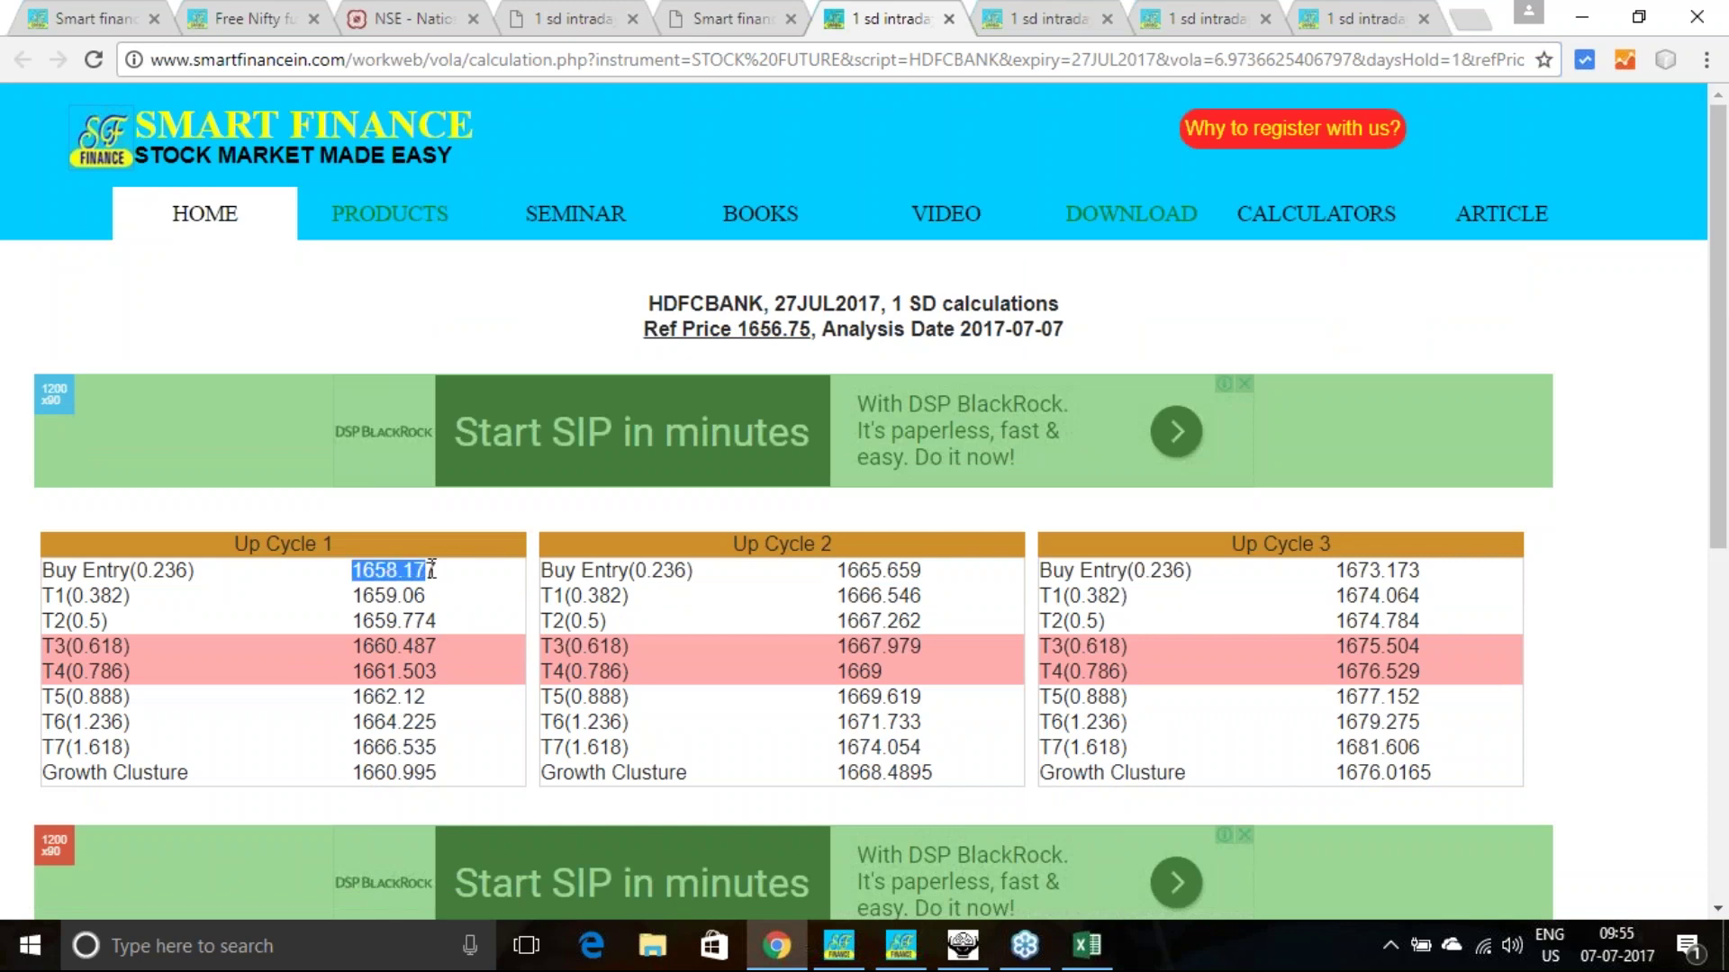
Compare HDFCBANK's Down Cycle 1 Sell Entry with its Up Cycle 2 Buy Entry.
scroll(433, 570, "down", 1)
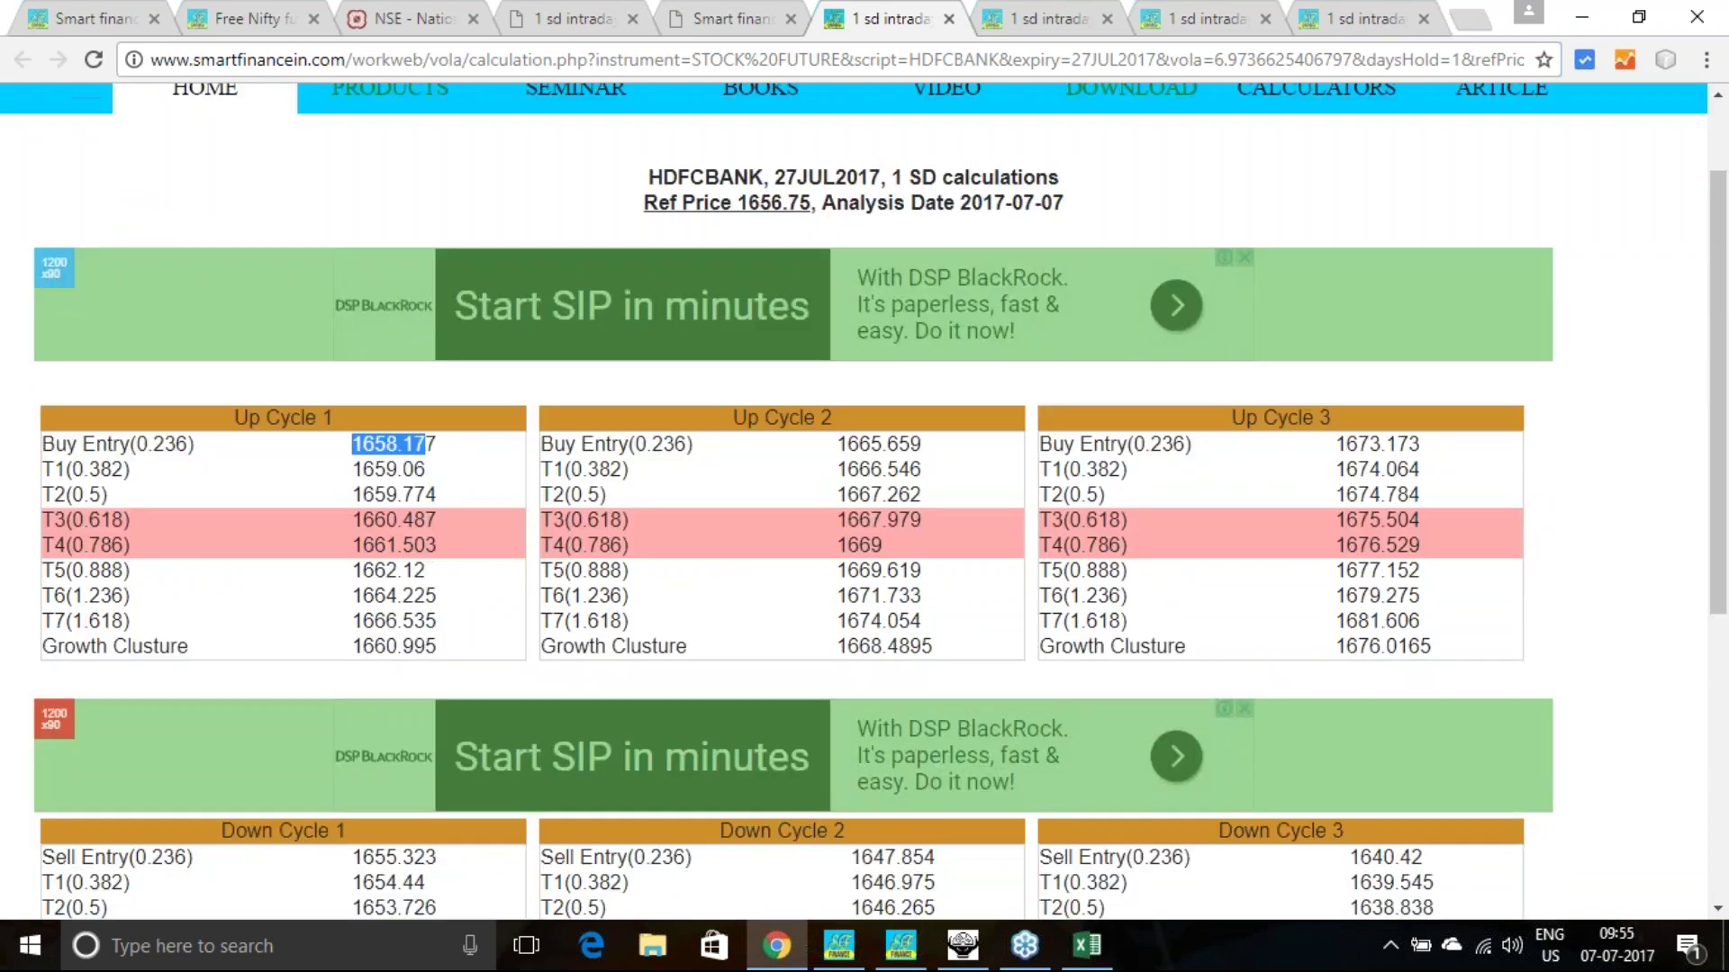
scroll(58, 504, "up", 1)
scroll(59, 503, "down", 3)
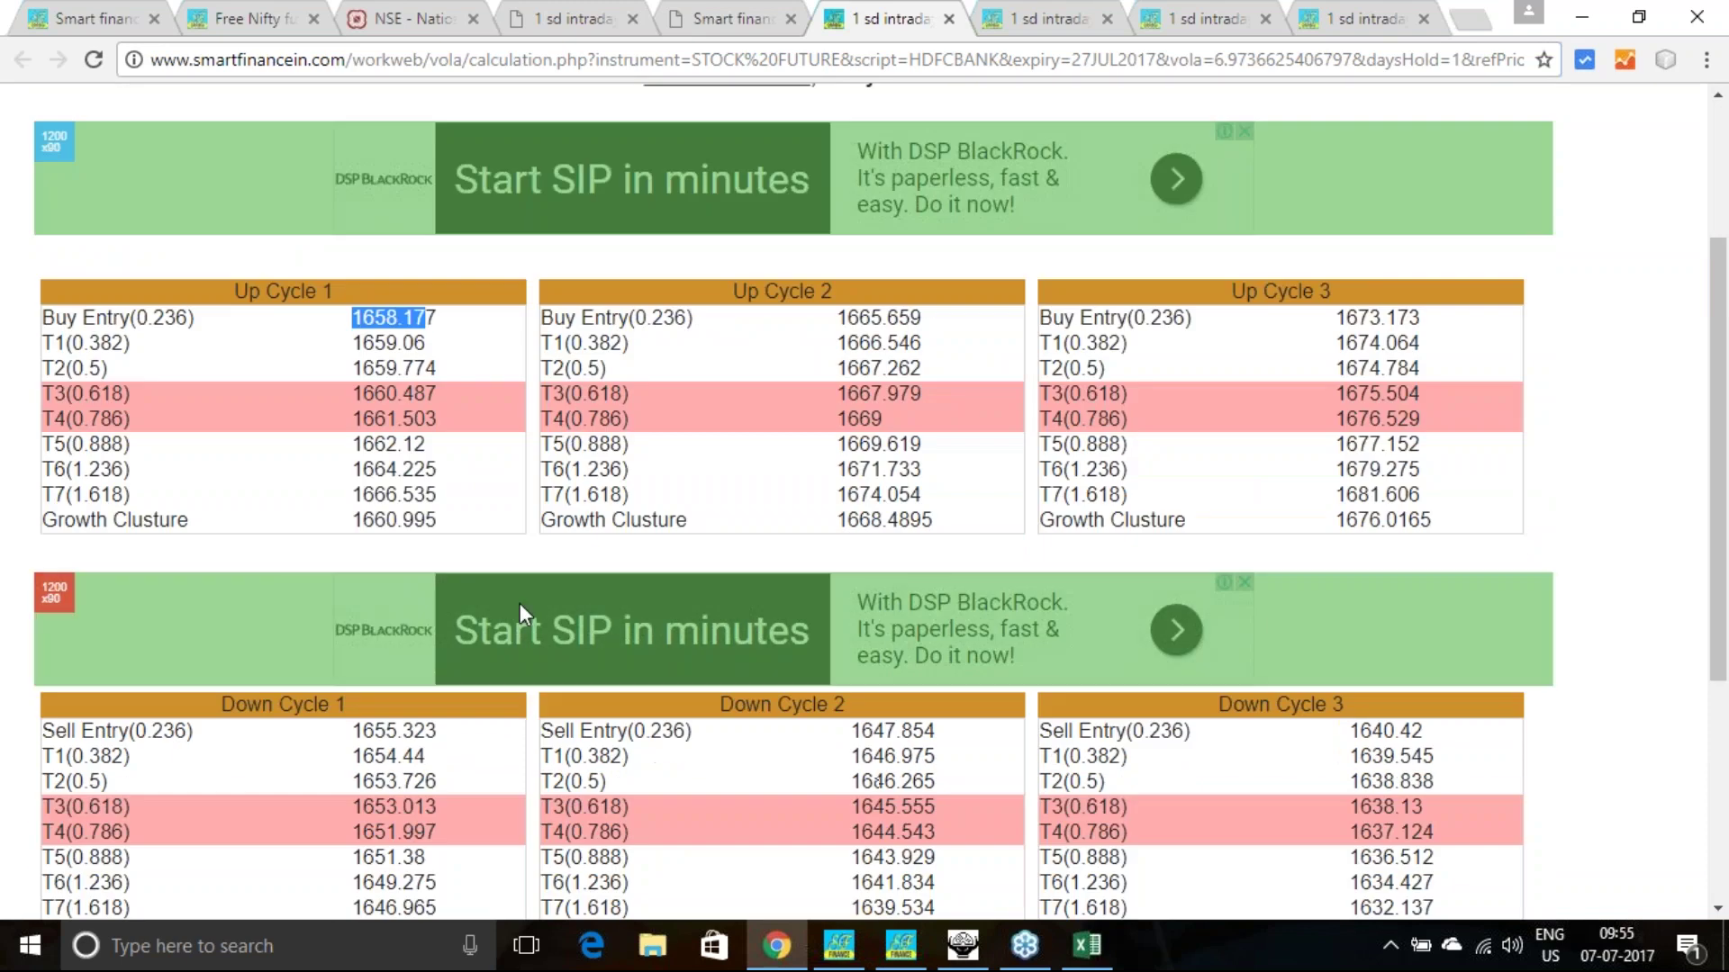
scroll(58, 504, "down", 3)
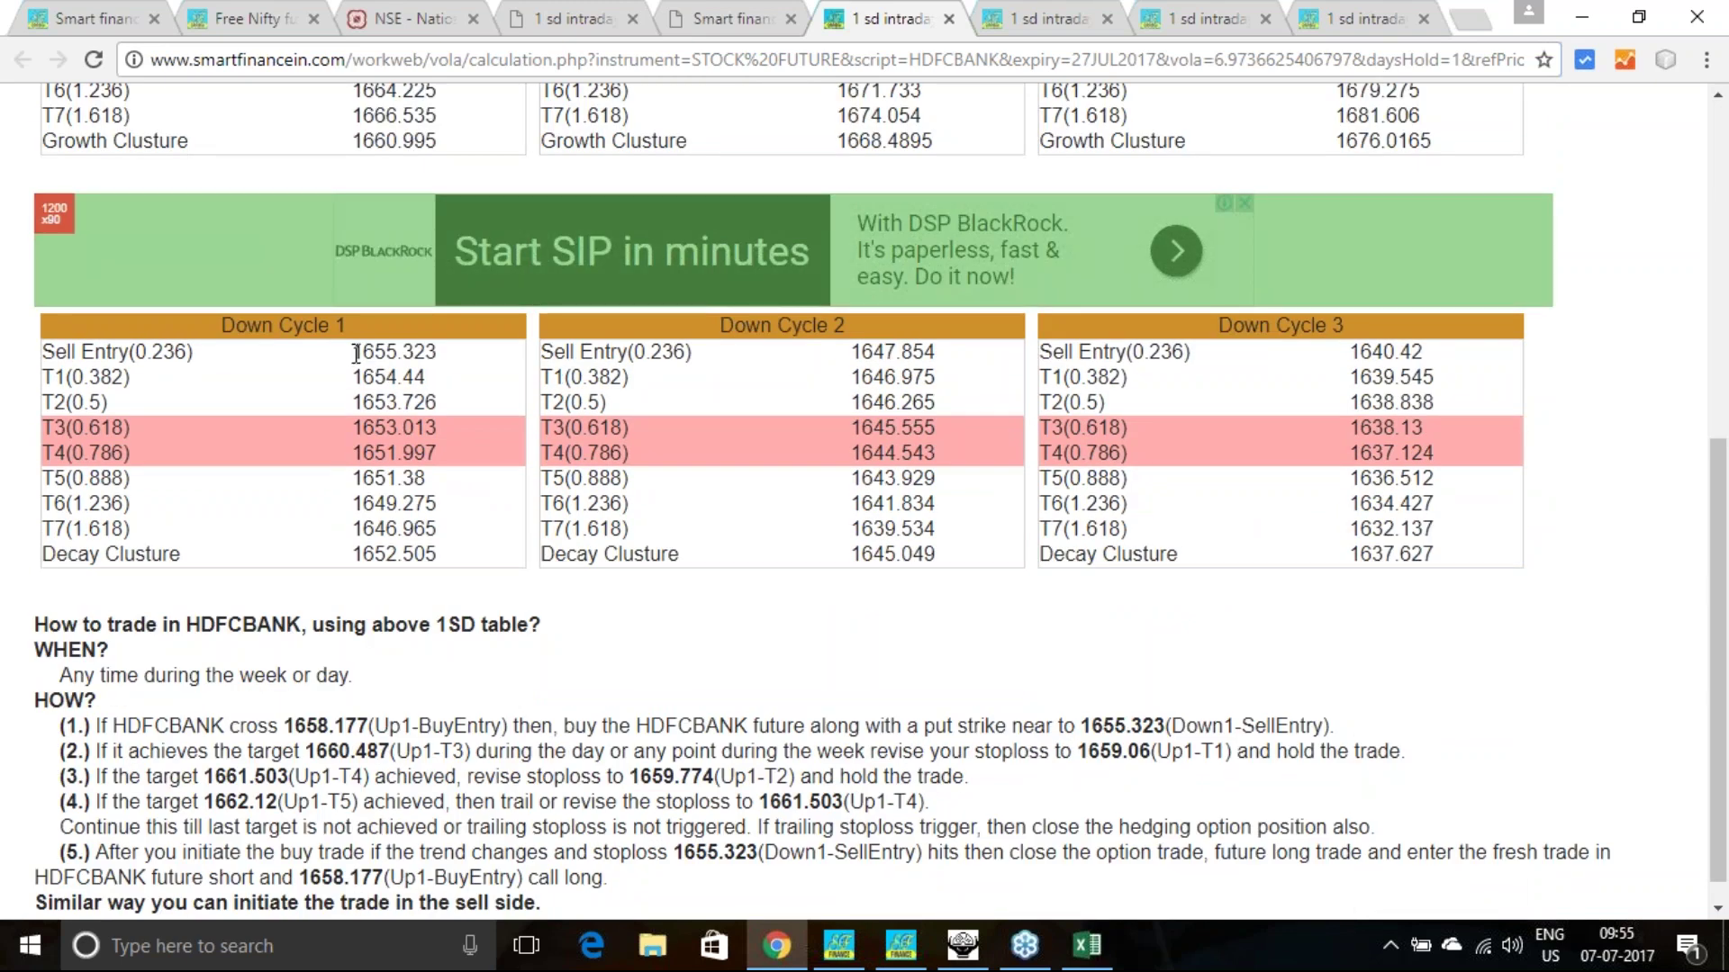
left_click_drag(353, 352, 462, 359)
scroll(522, 439, "up", 1)
scroll(522, 438, "up", 3)
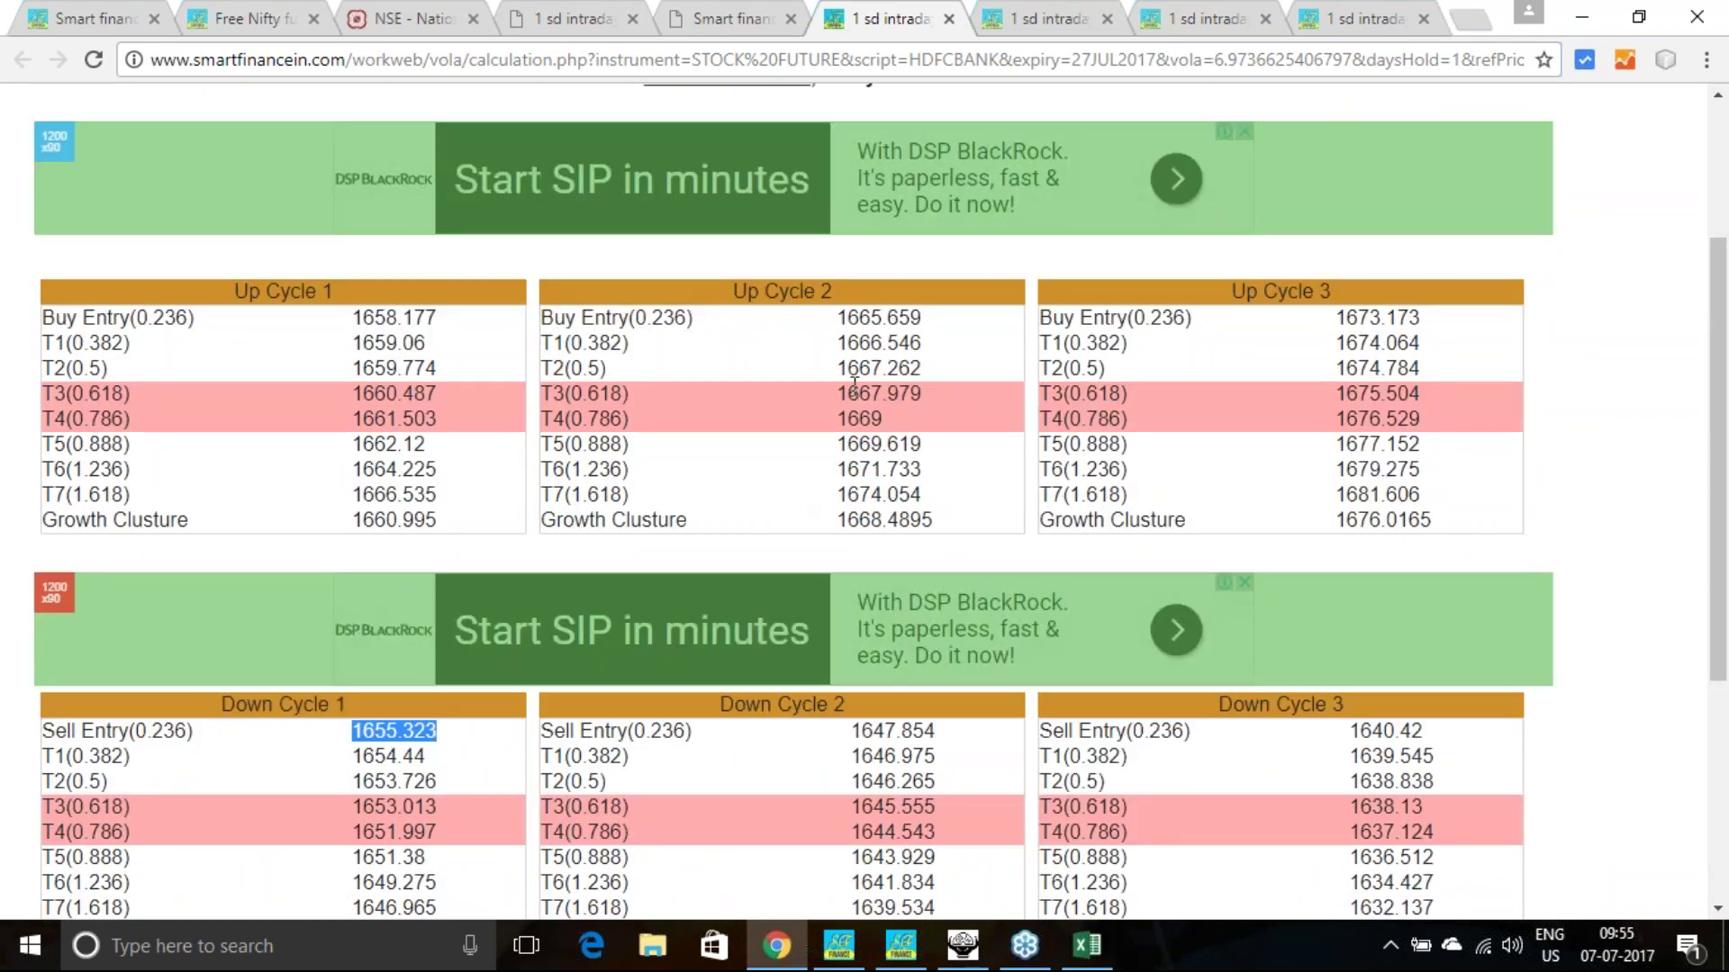
left_click_drag(839, 315, 923, 318)
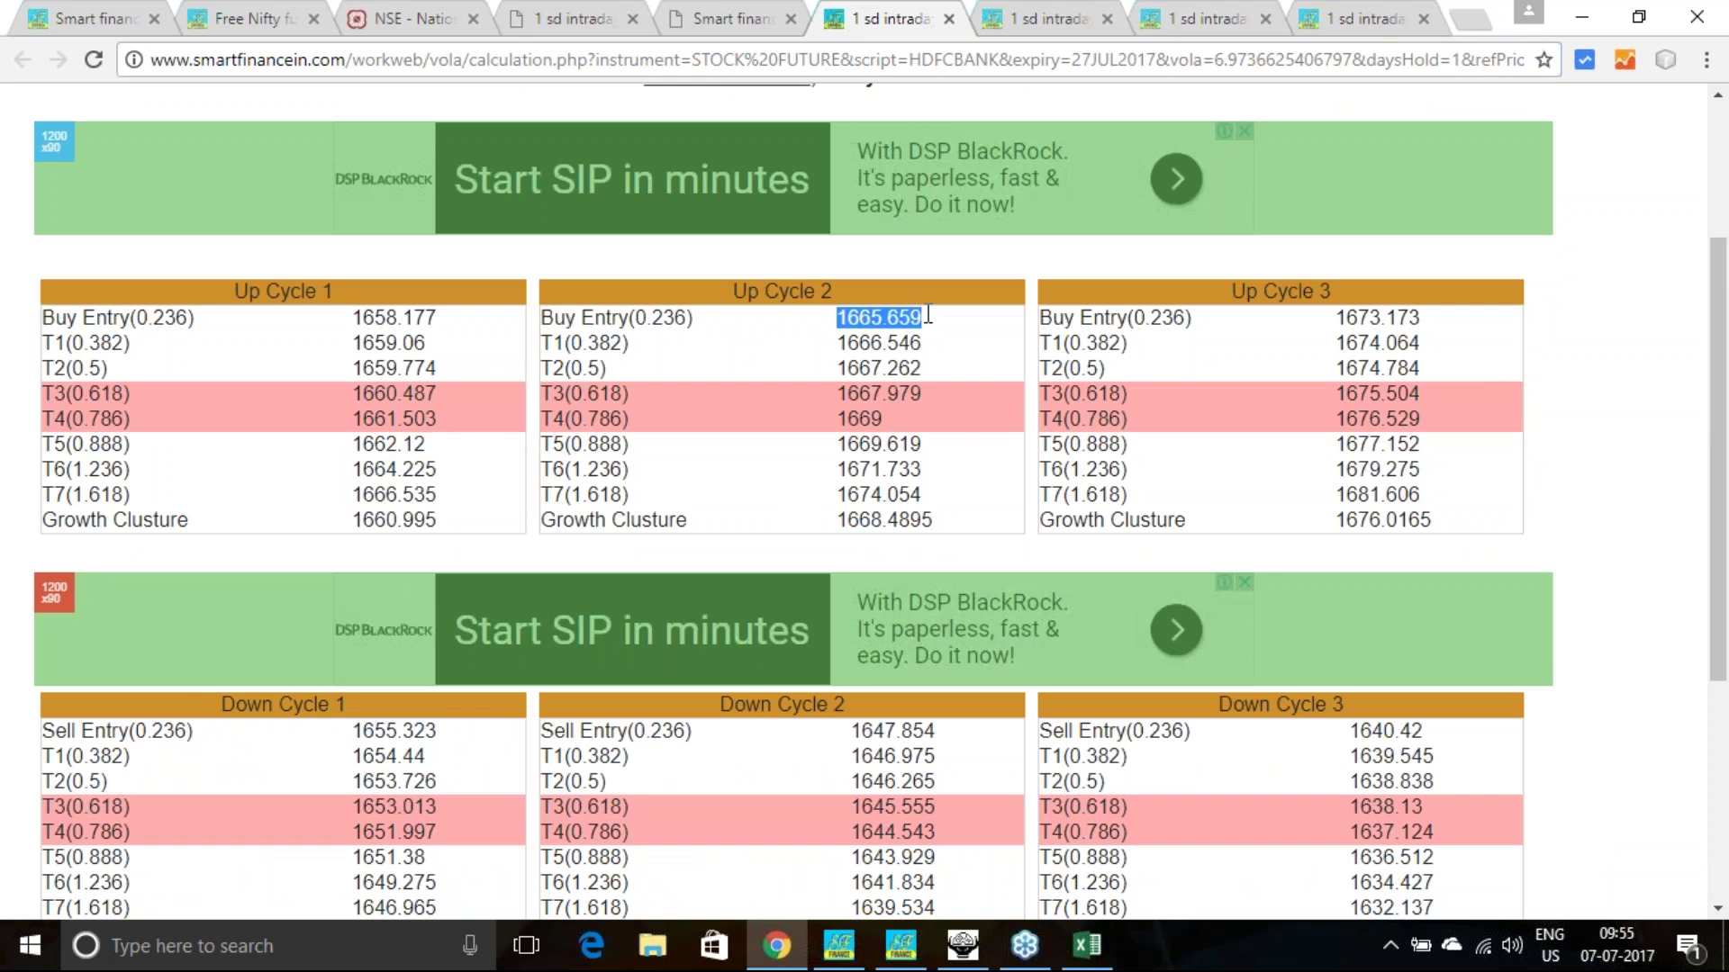
Open the 09:33:48 AUROPHARMA analysis from the history and compare its Up Cycle 2 Buy Entry with the live quote in ODIN.
left_click(751, 26)
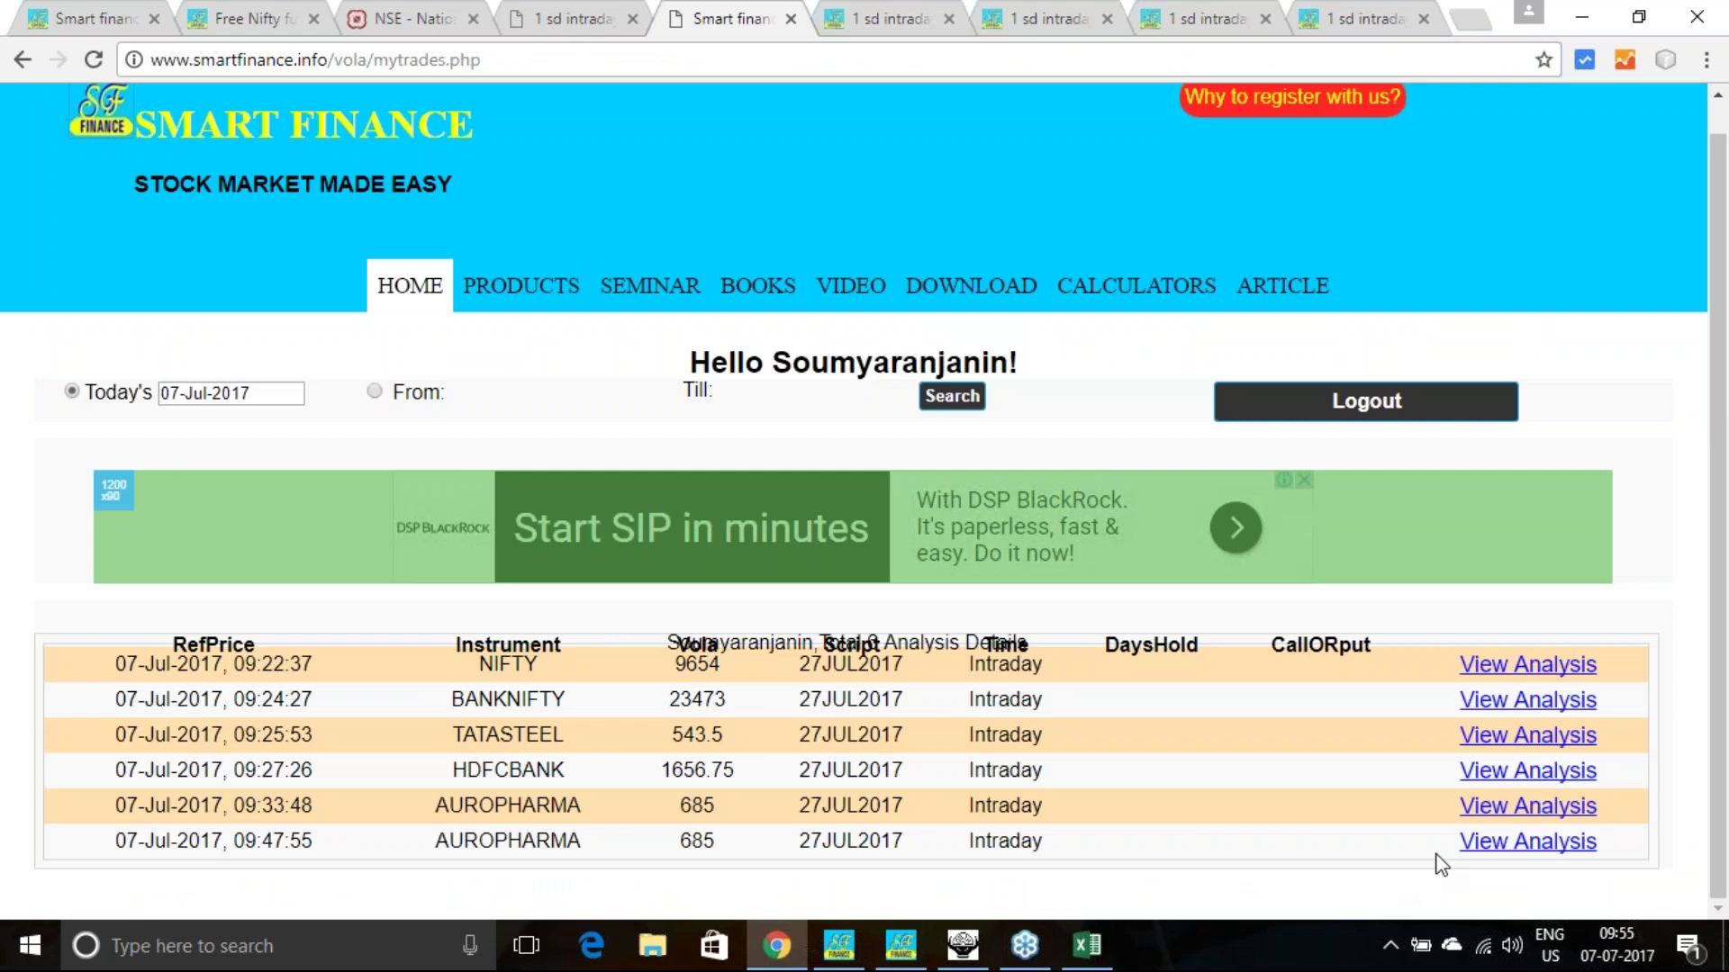
left_click(1513, 808)
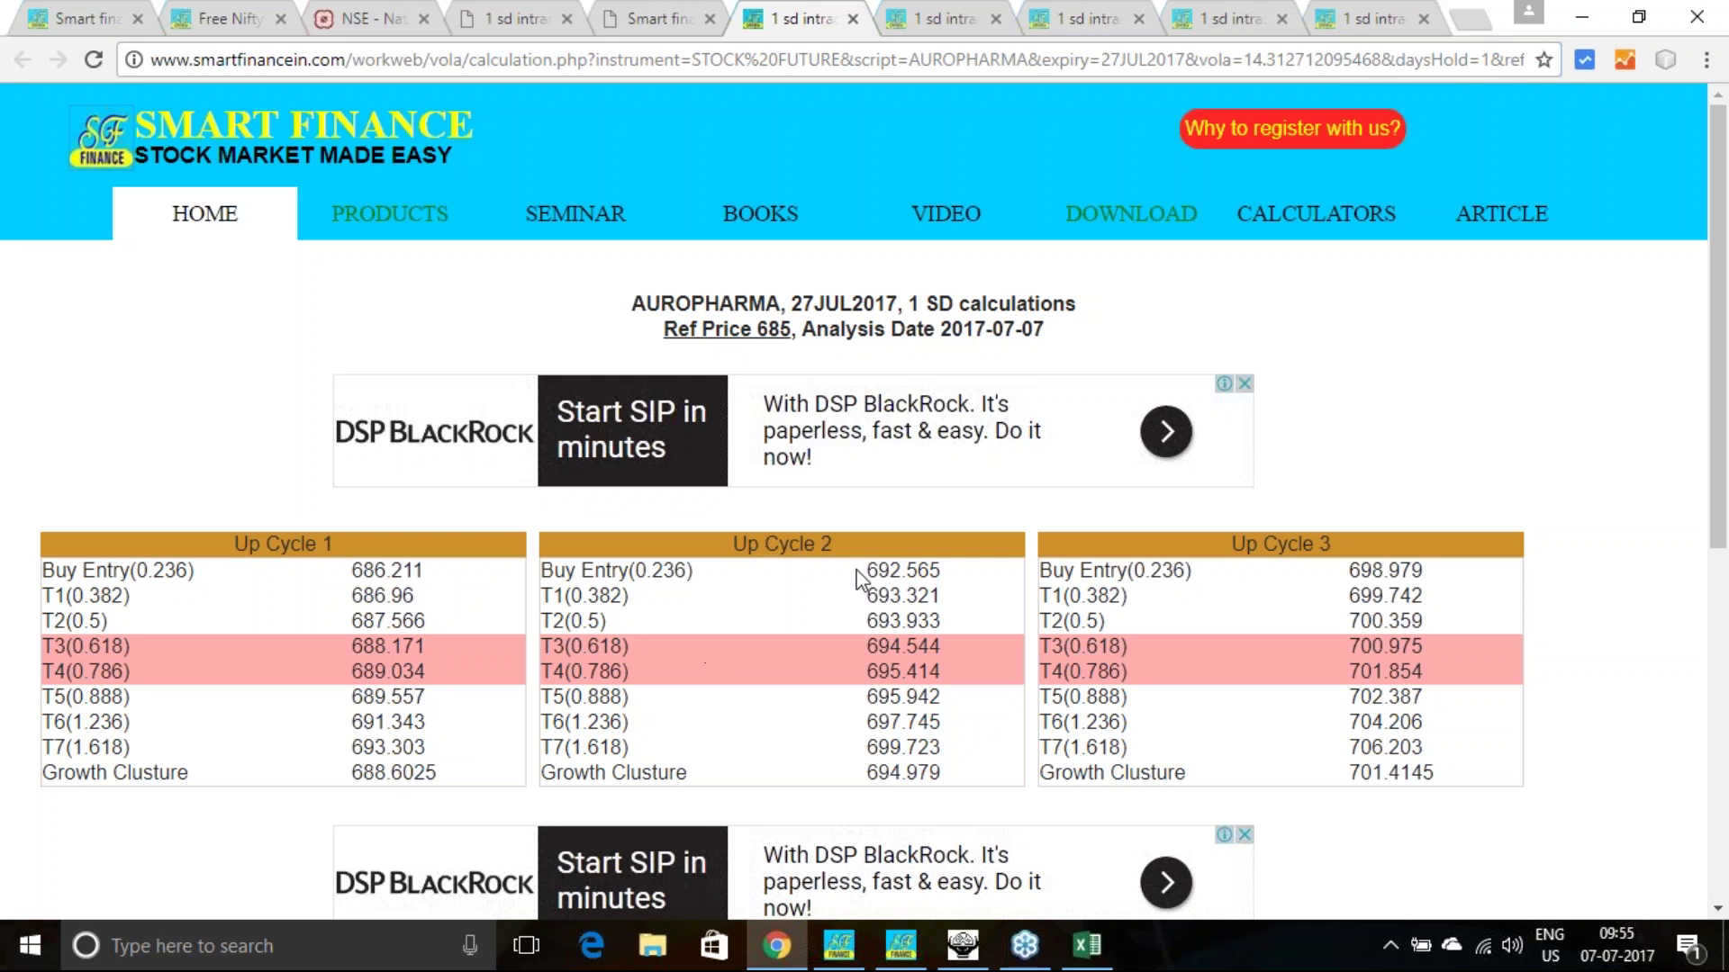
left_click_drag(860, 574, 961, 569)
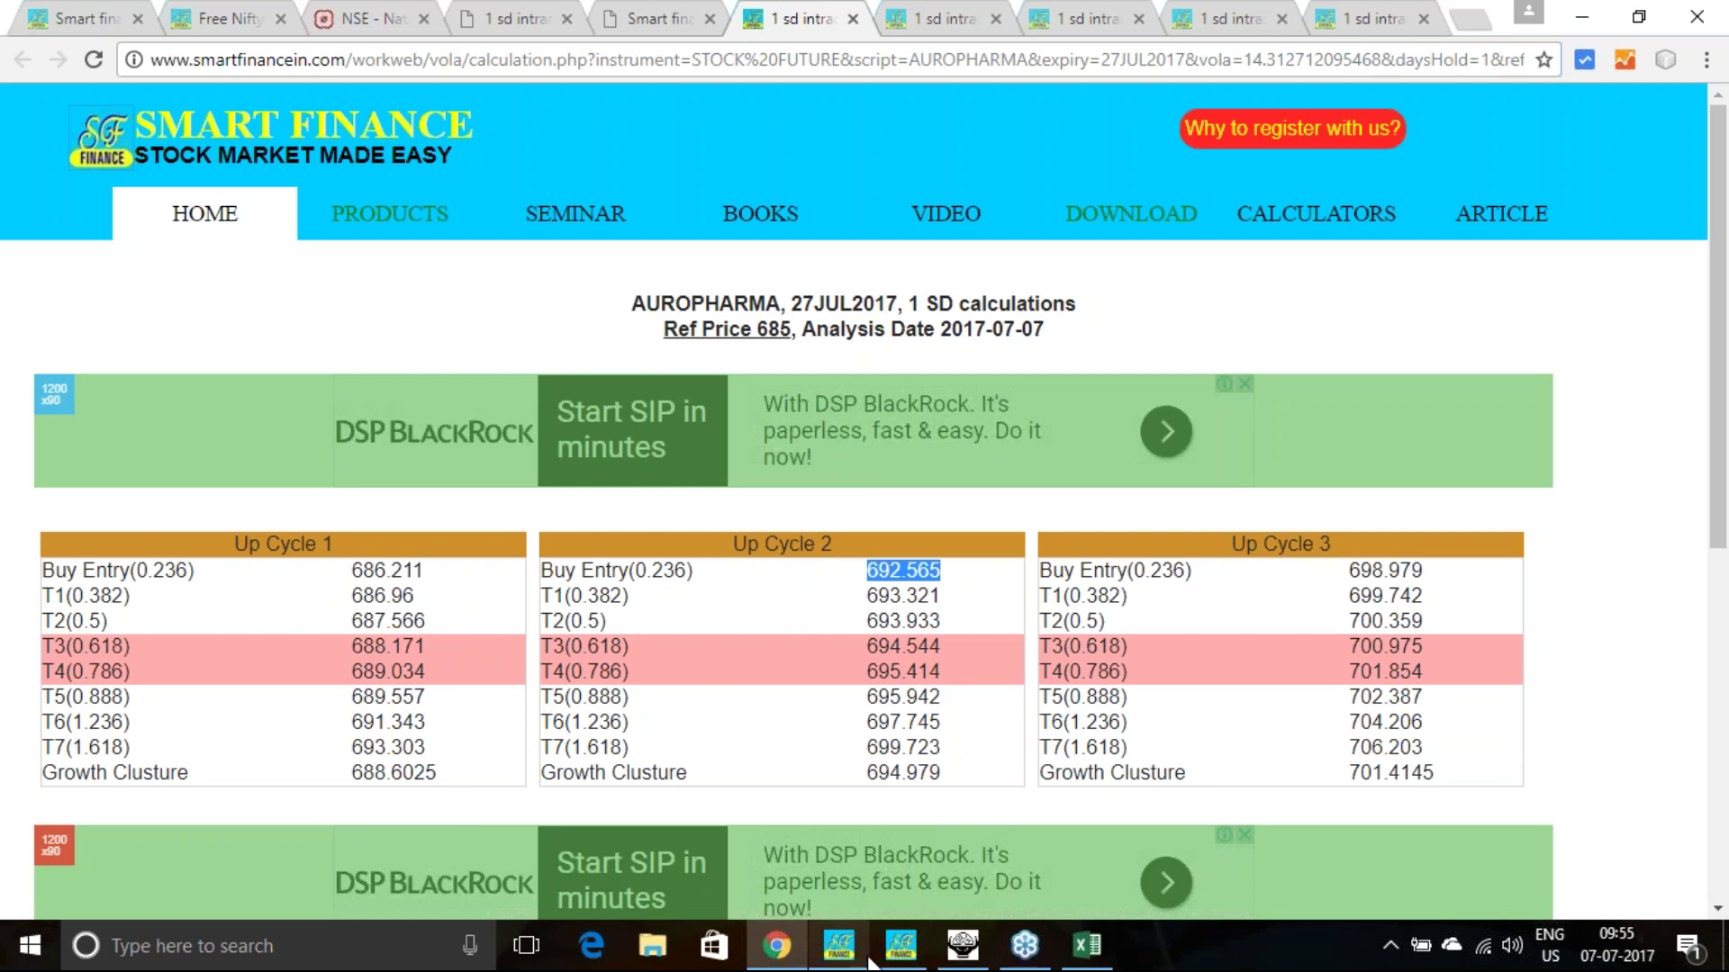
left_click(963, 952)
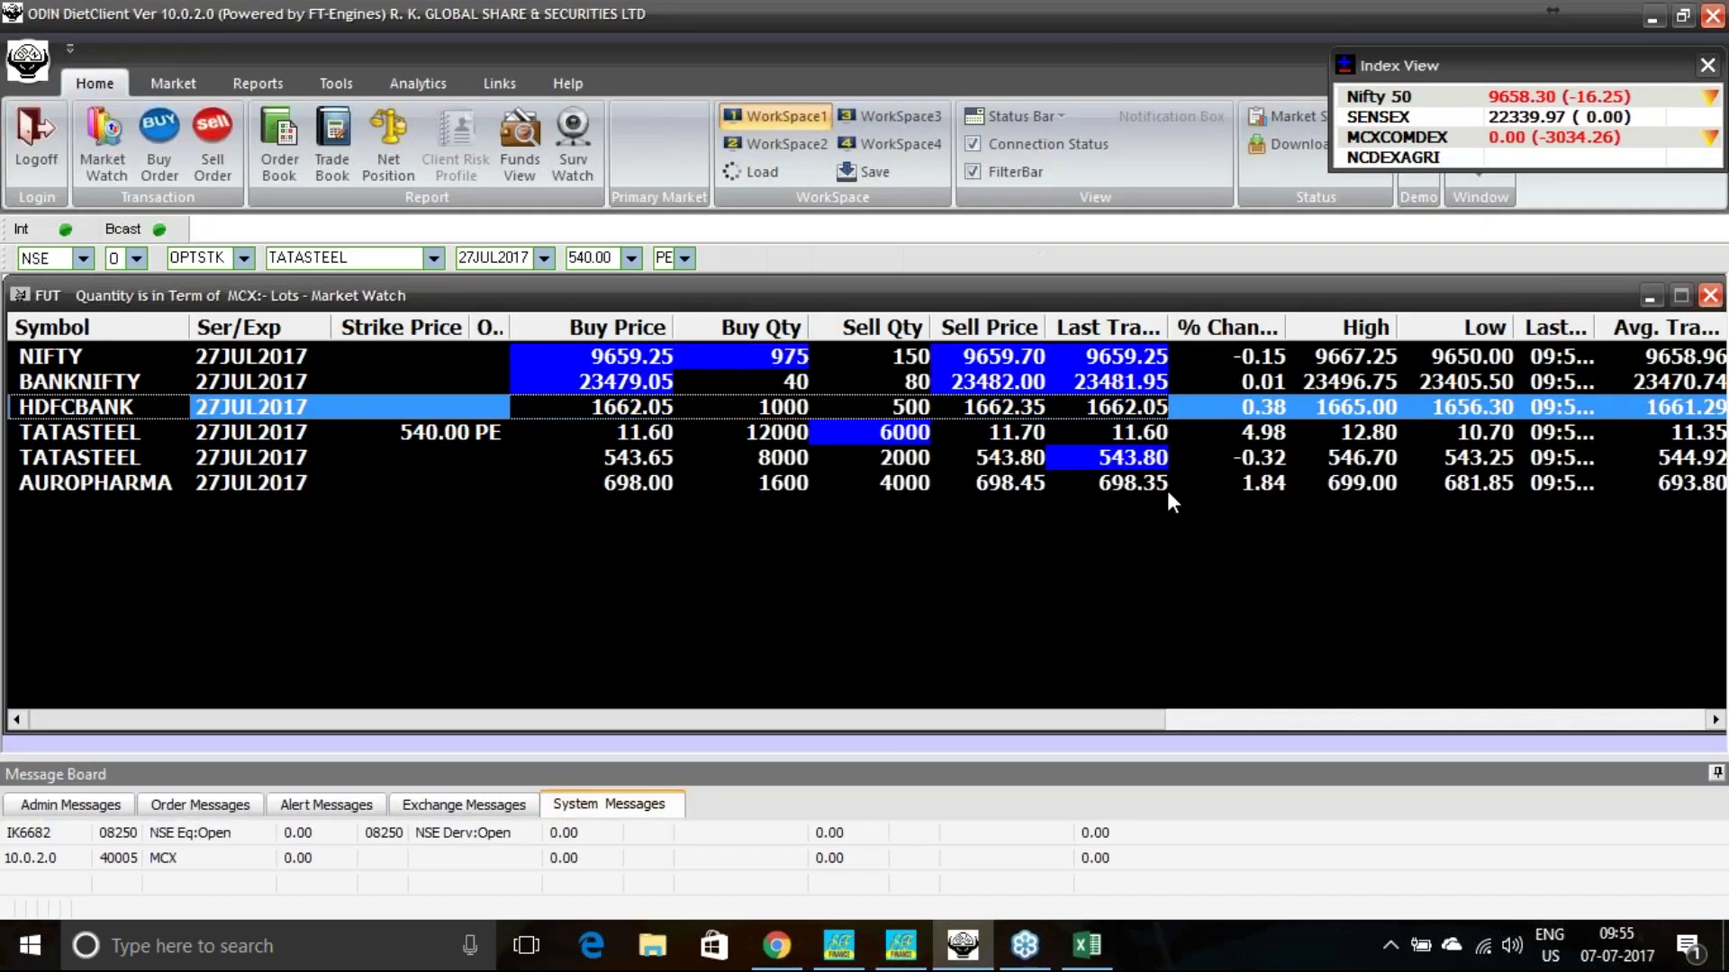
Return to the AUROPHARMA analysis in the browser and examine its Up Cycle 2 T7 target and the down cycle tables.
left_click(854, 947)
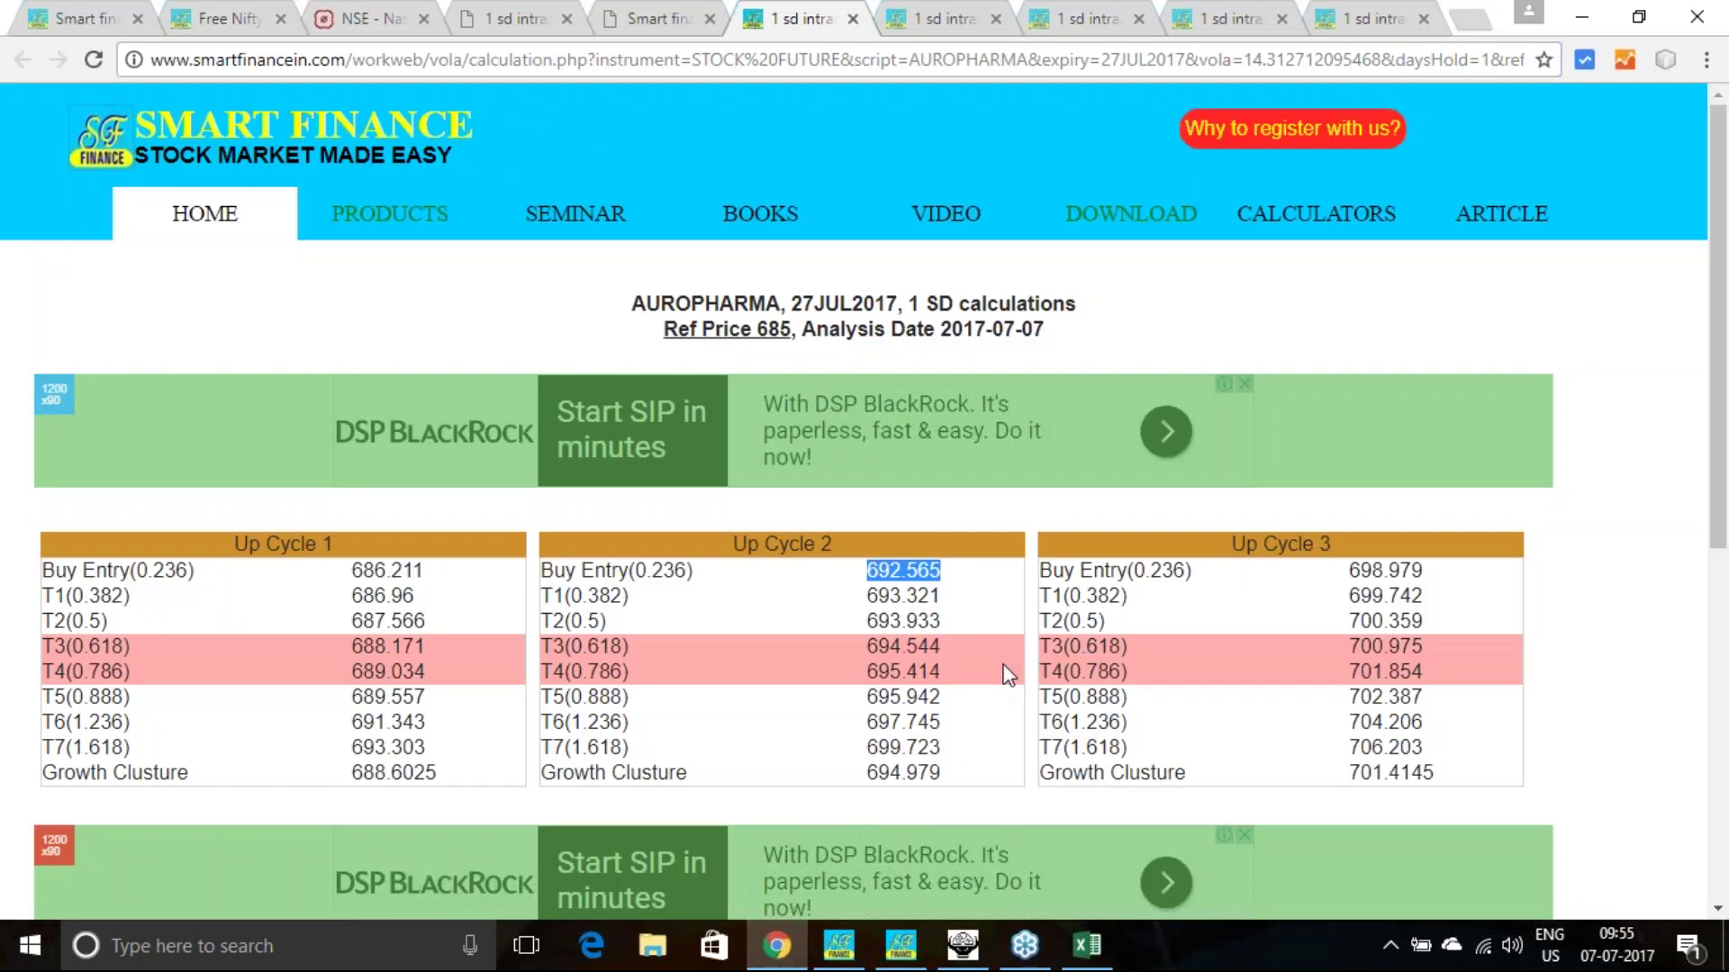
left_click(866, 745)
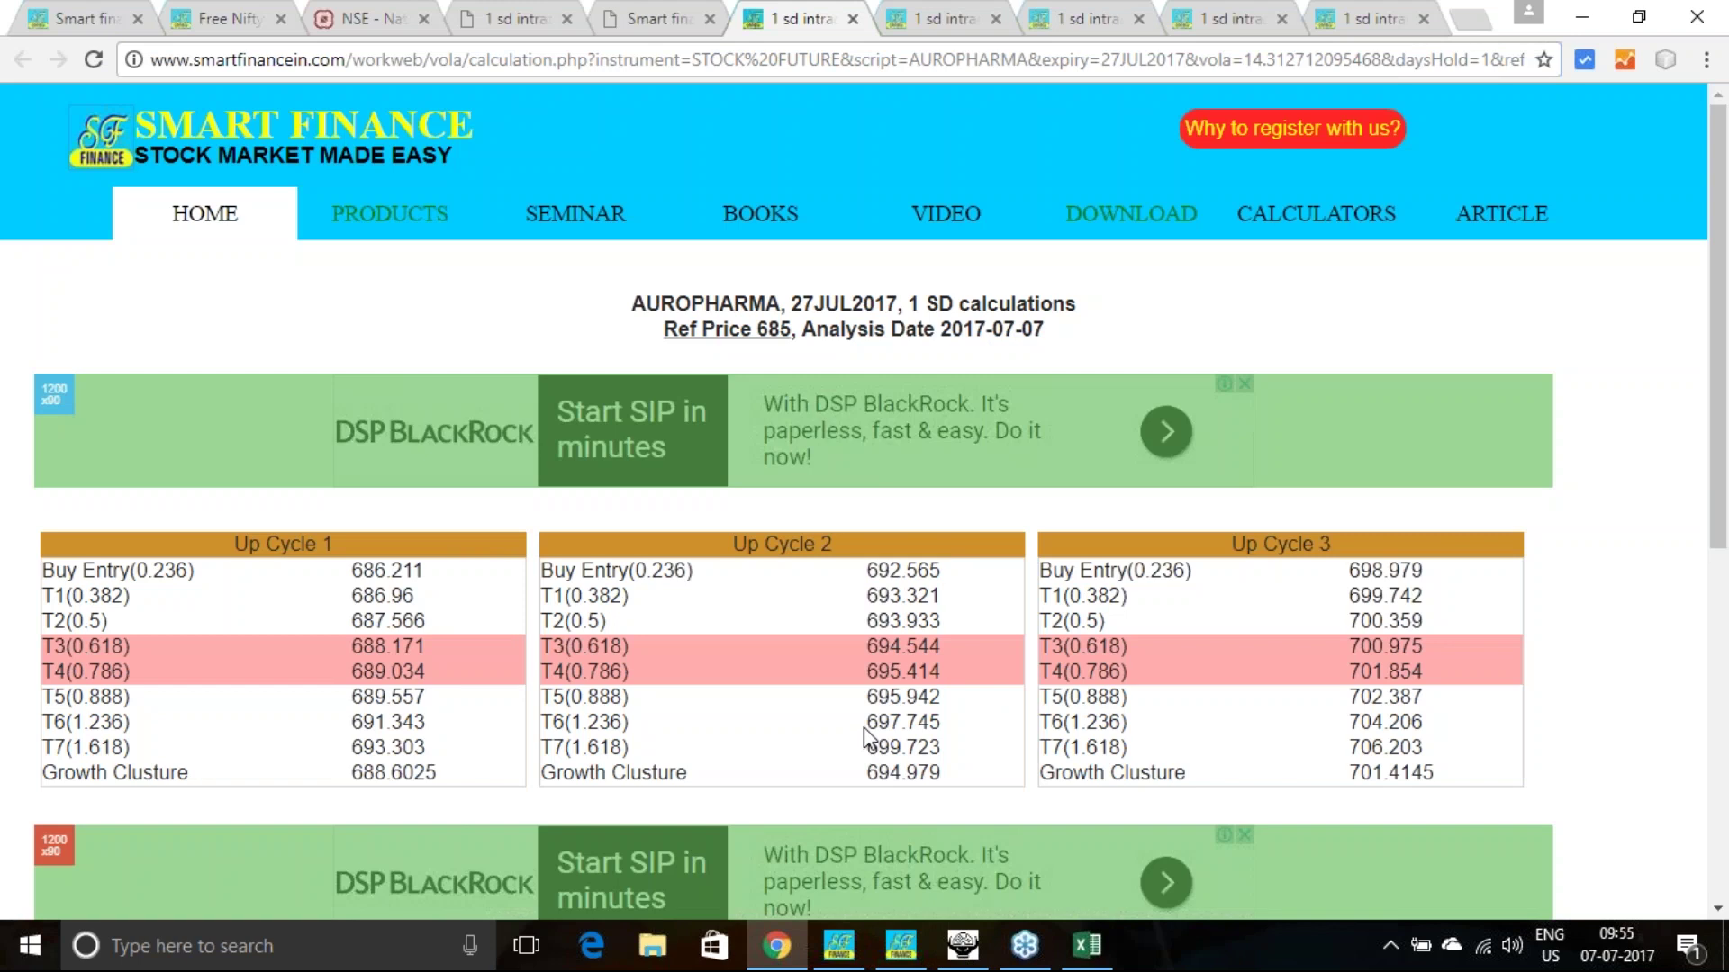
left_click_drag(866, 747, 934, 743)
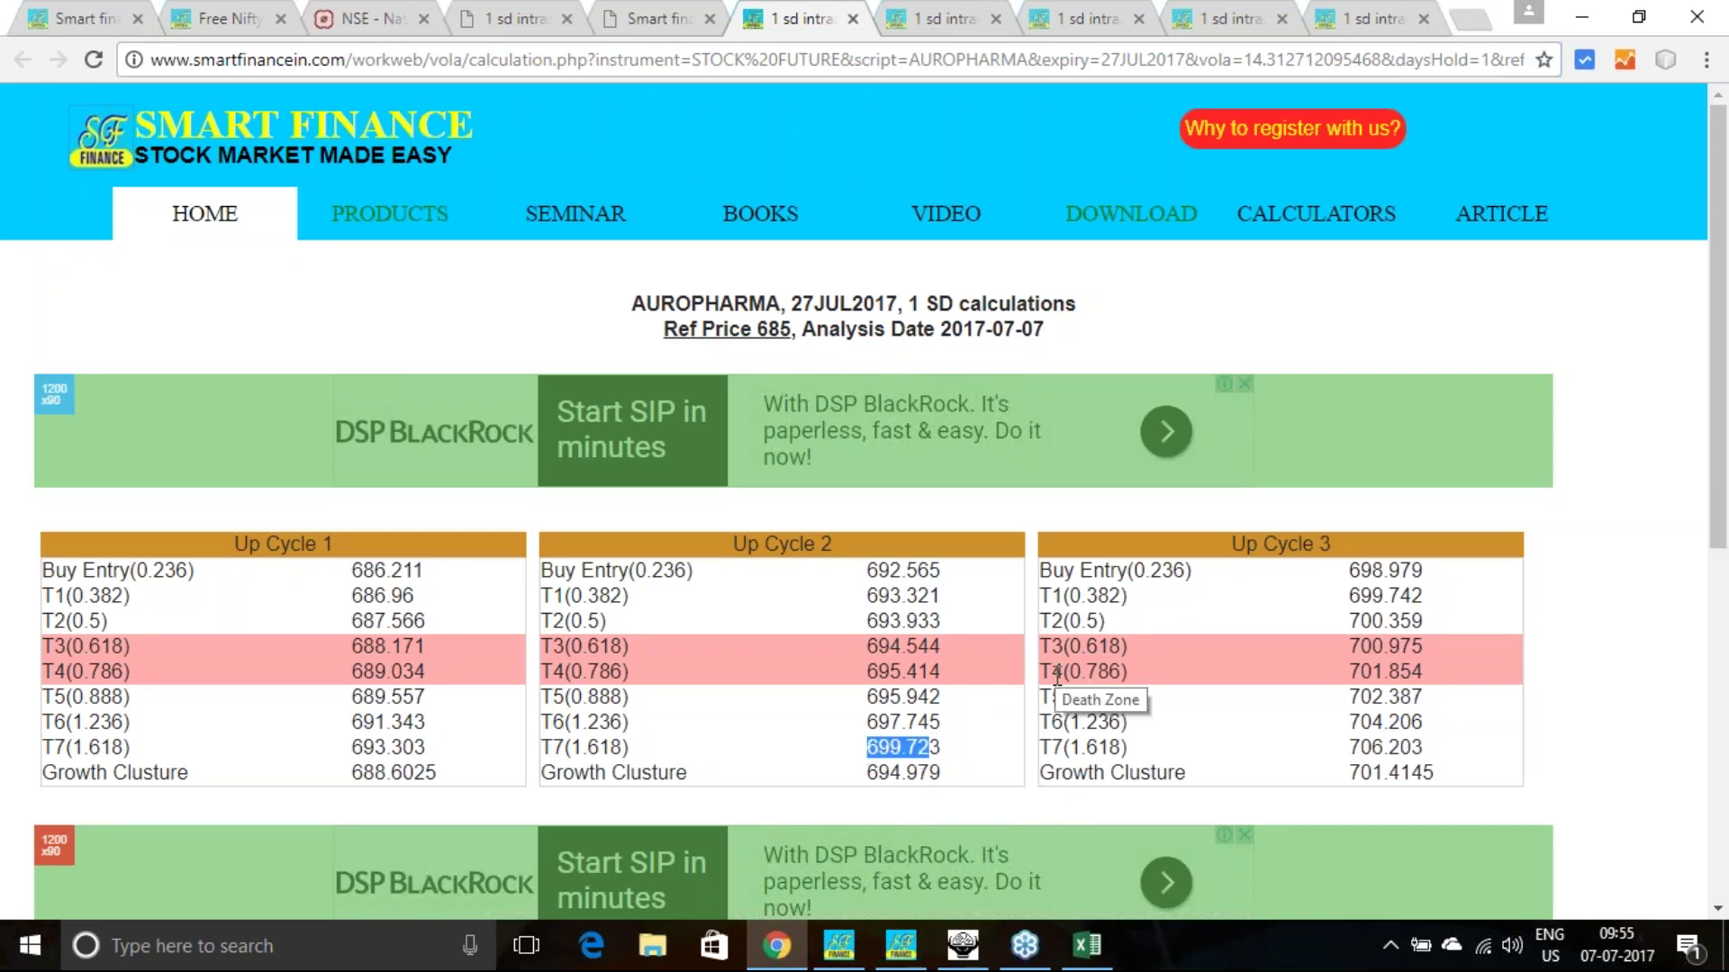
scroll(1057, 677, "down", 4)
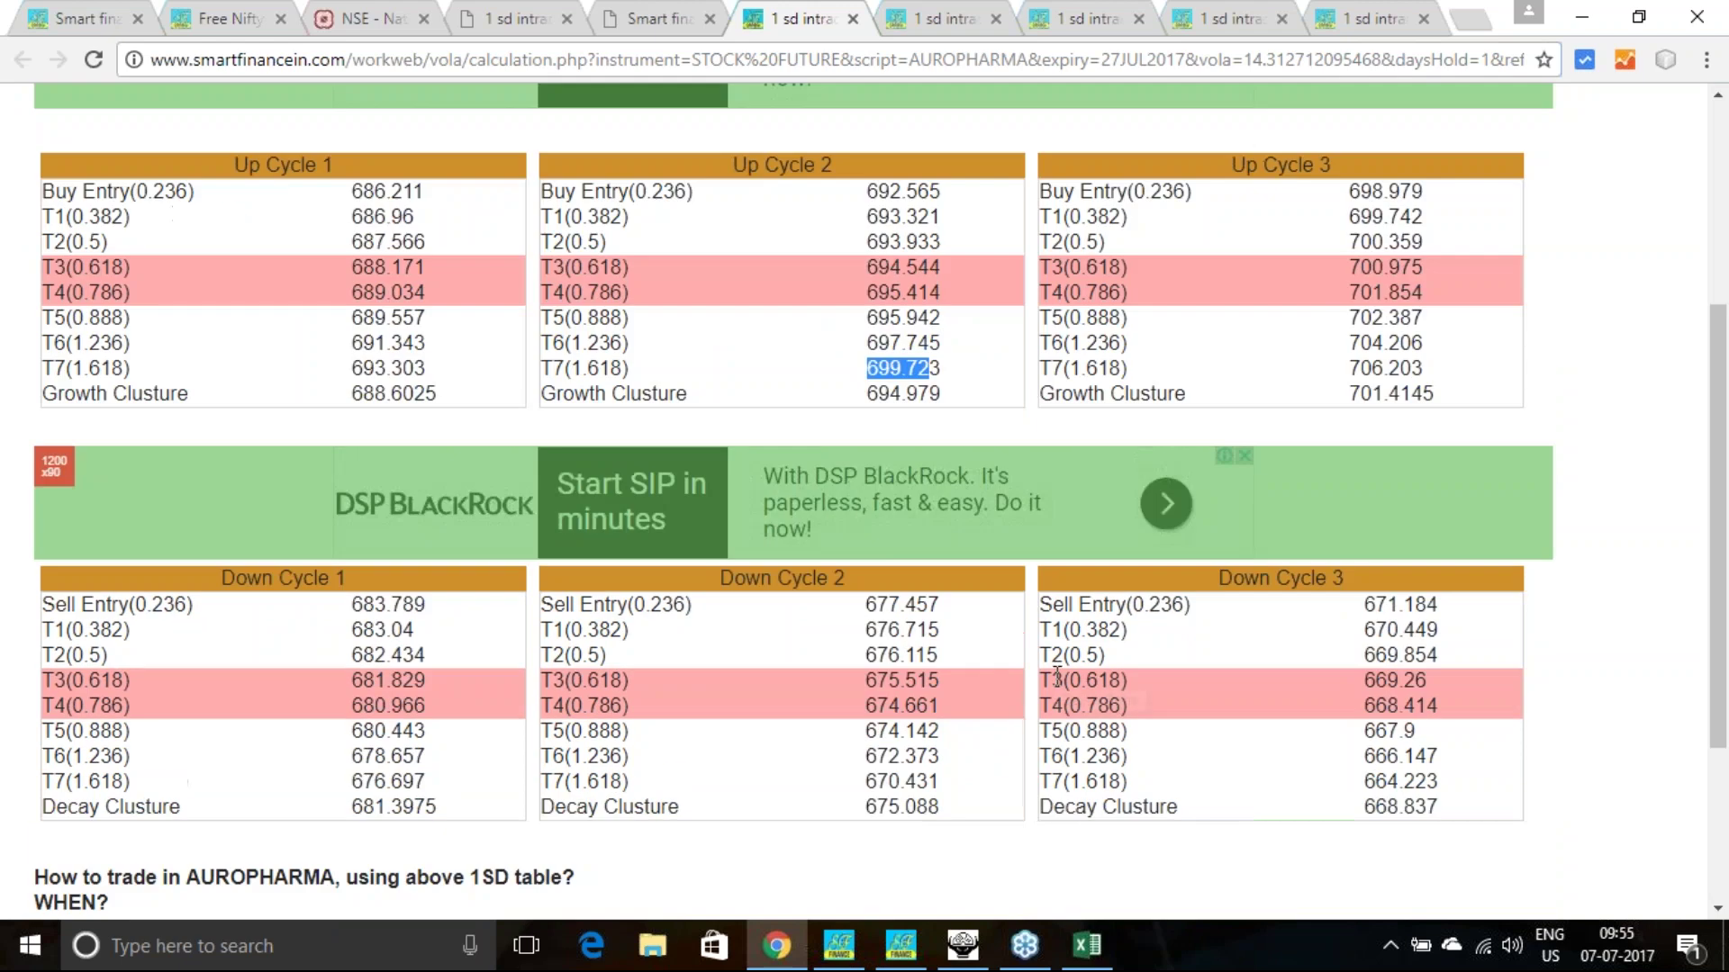
scroll(1060, 674, "up", 4)
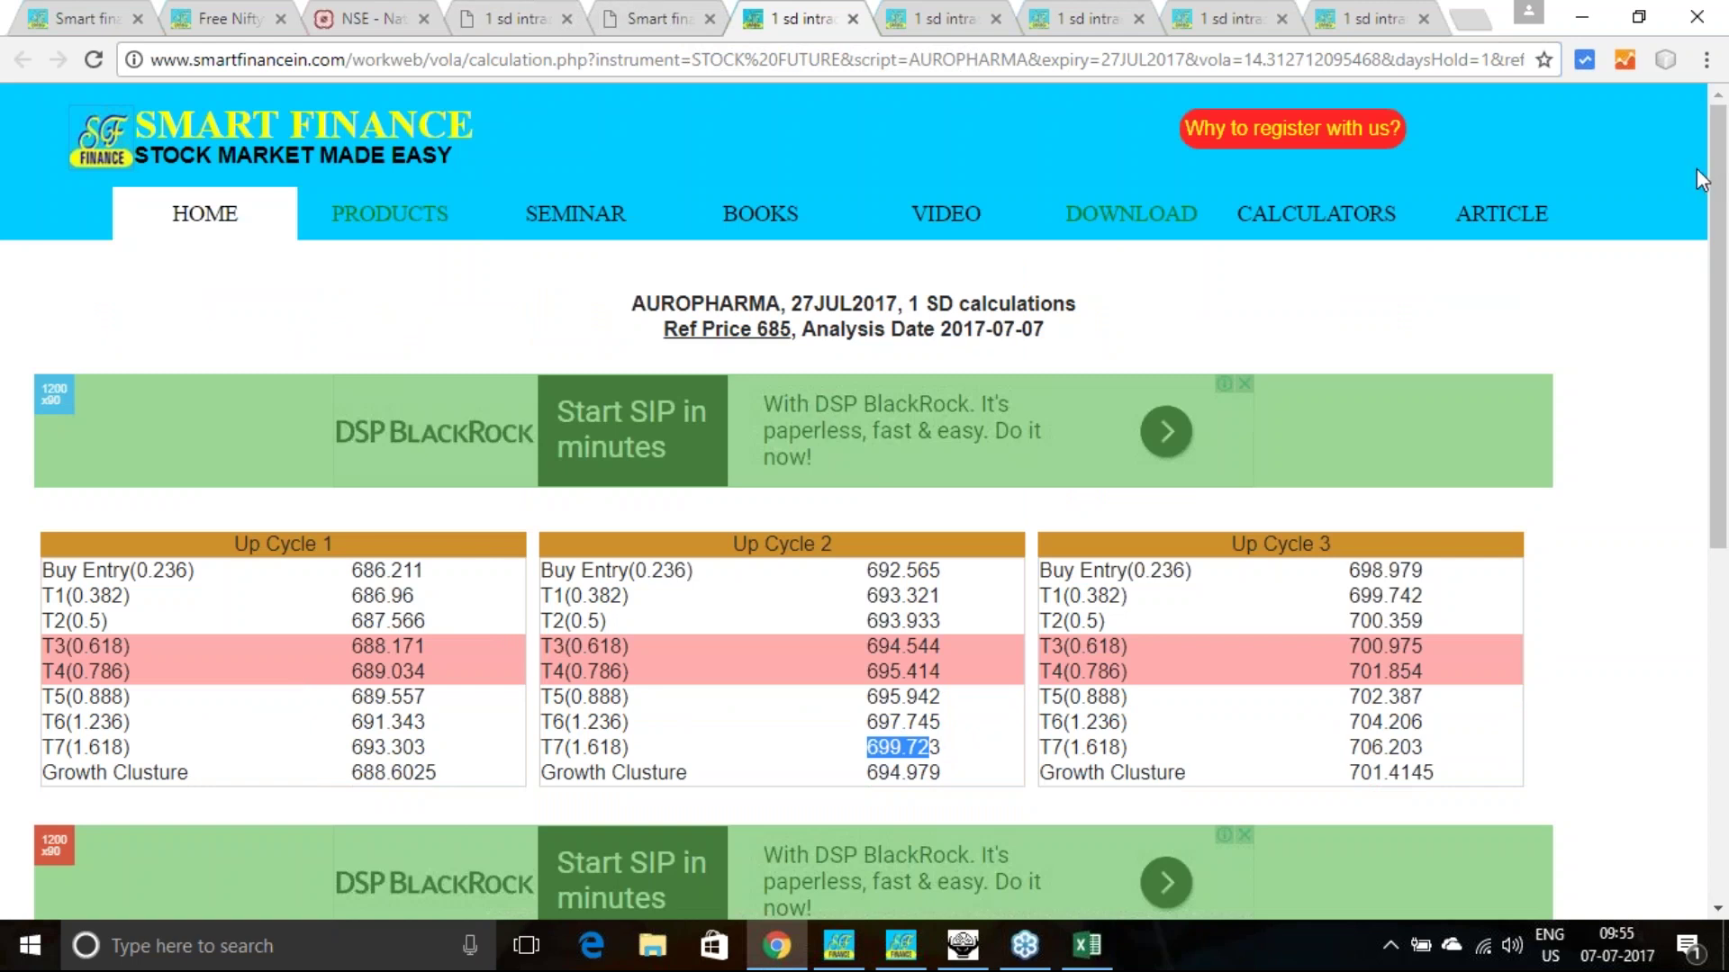
left_click(1707, 61)
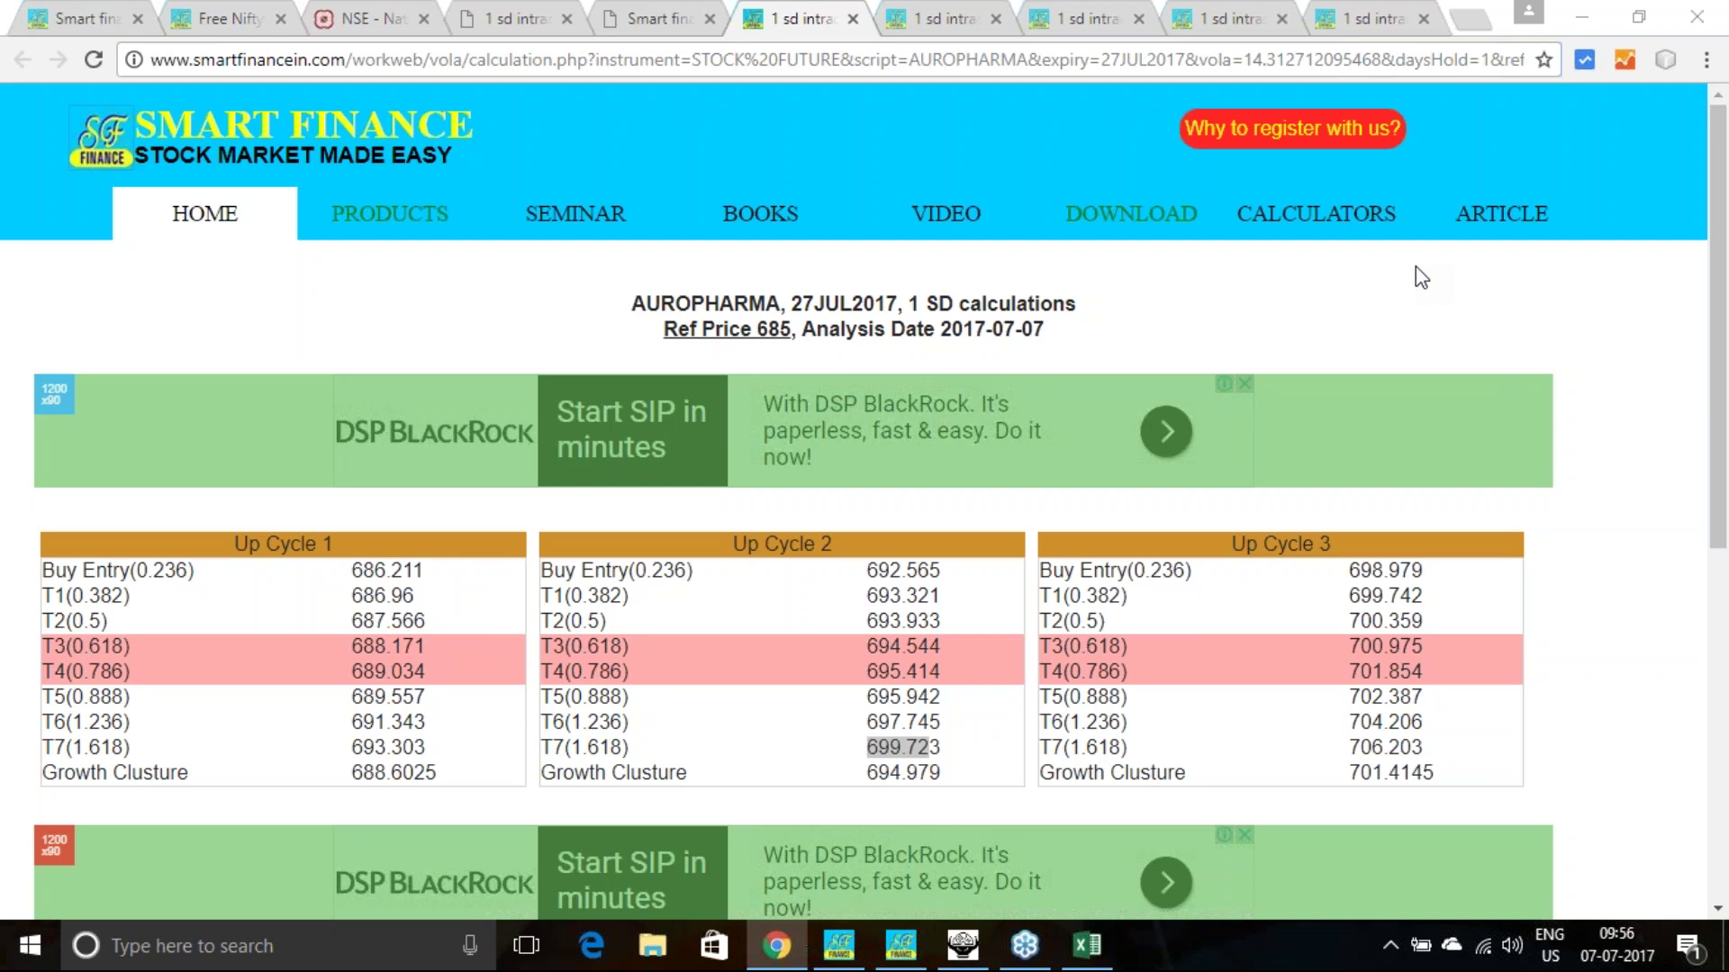
Open the Smart Finance products page and review the course and software list with the query contact details.
left_click(390, 213)
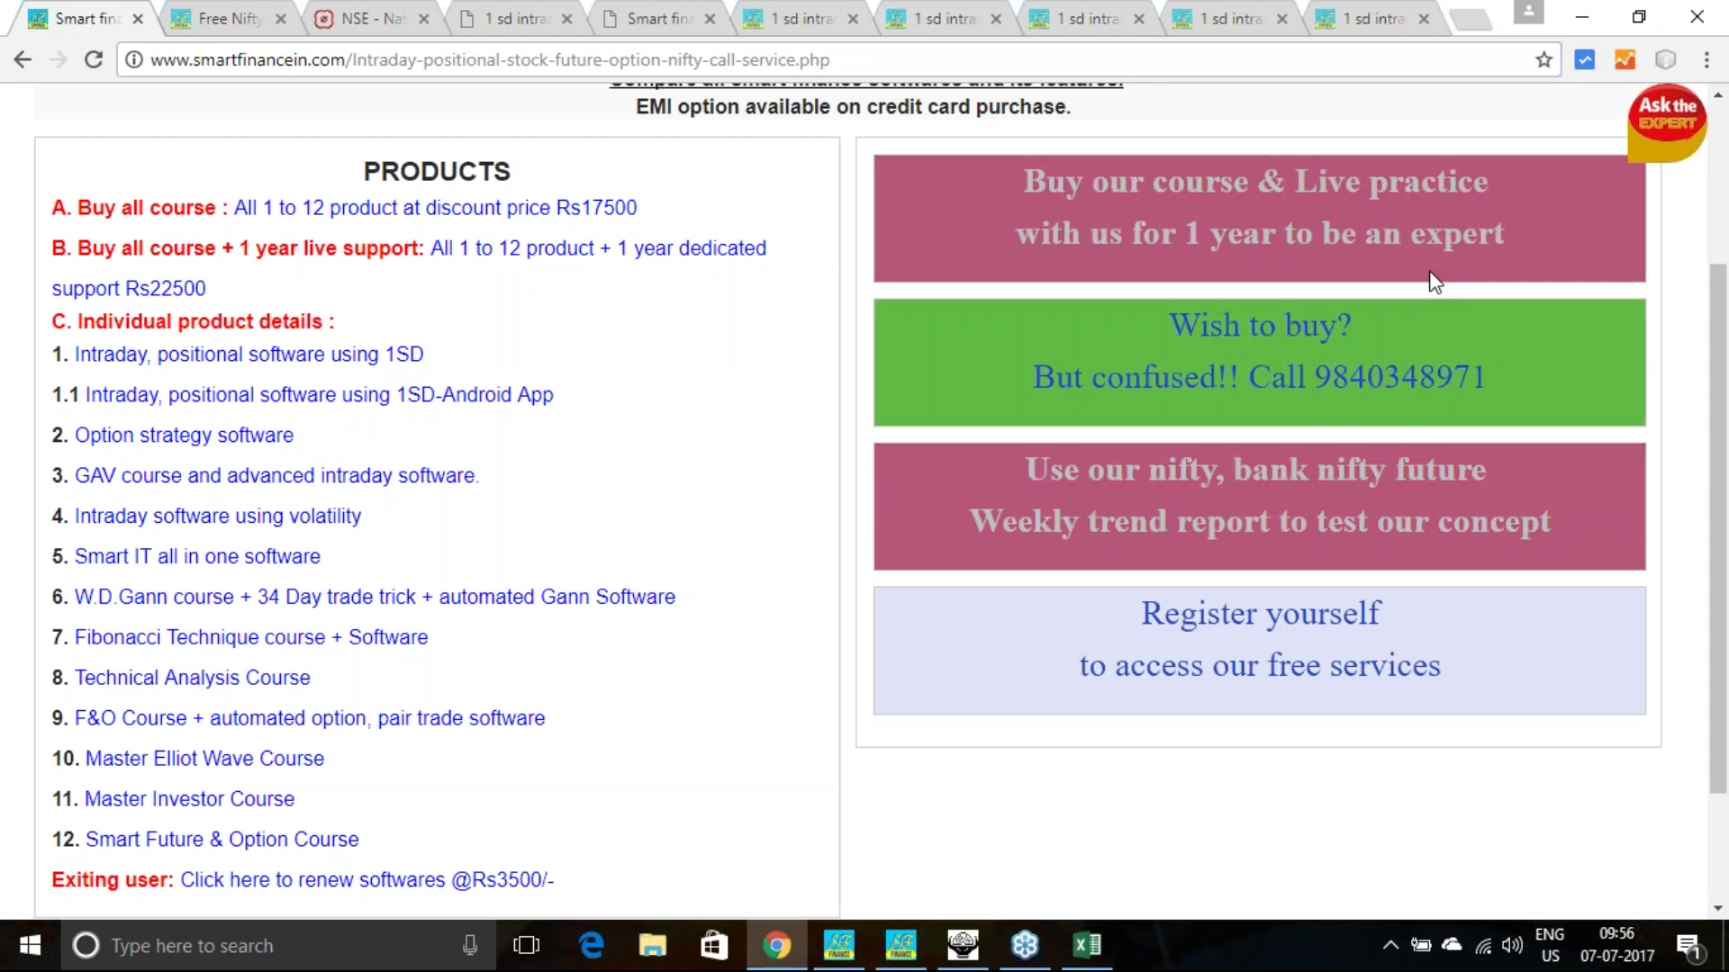
scroll(1440, 281, "up", 3)
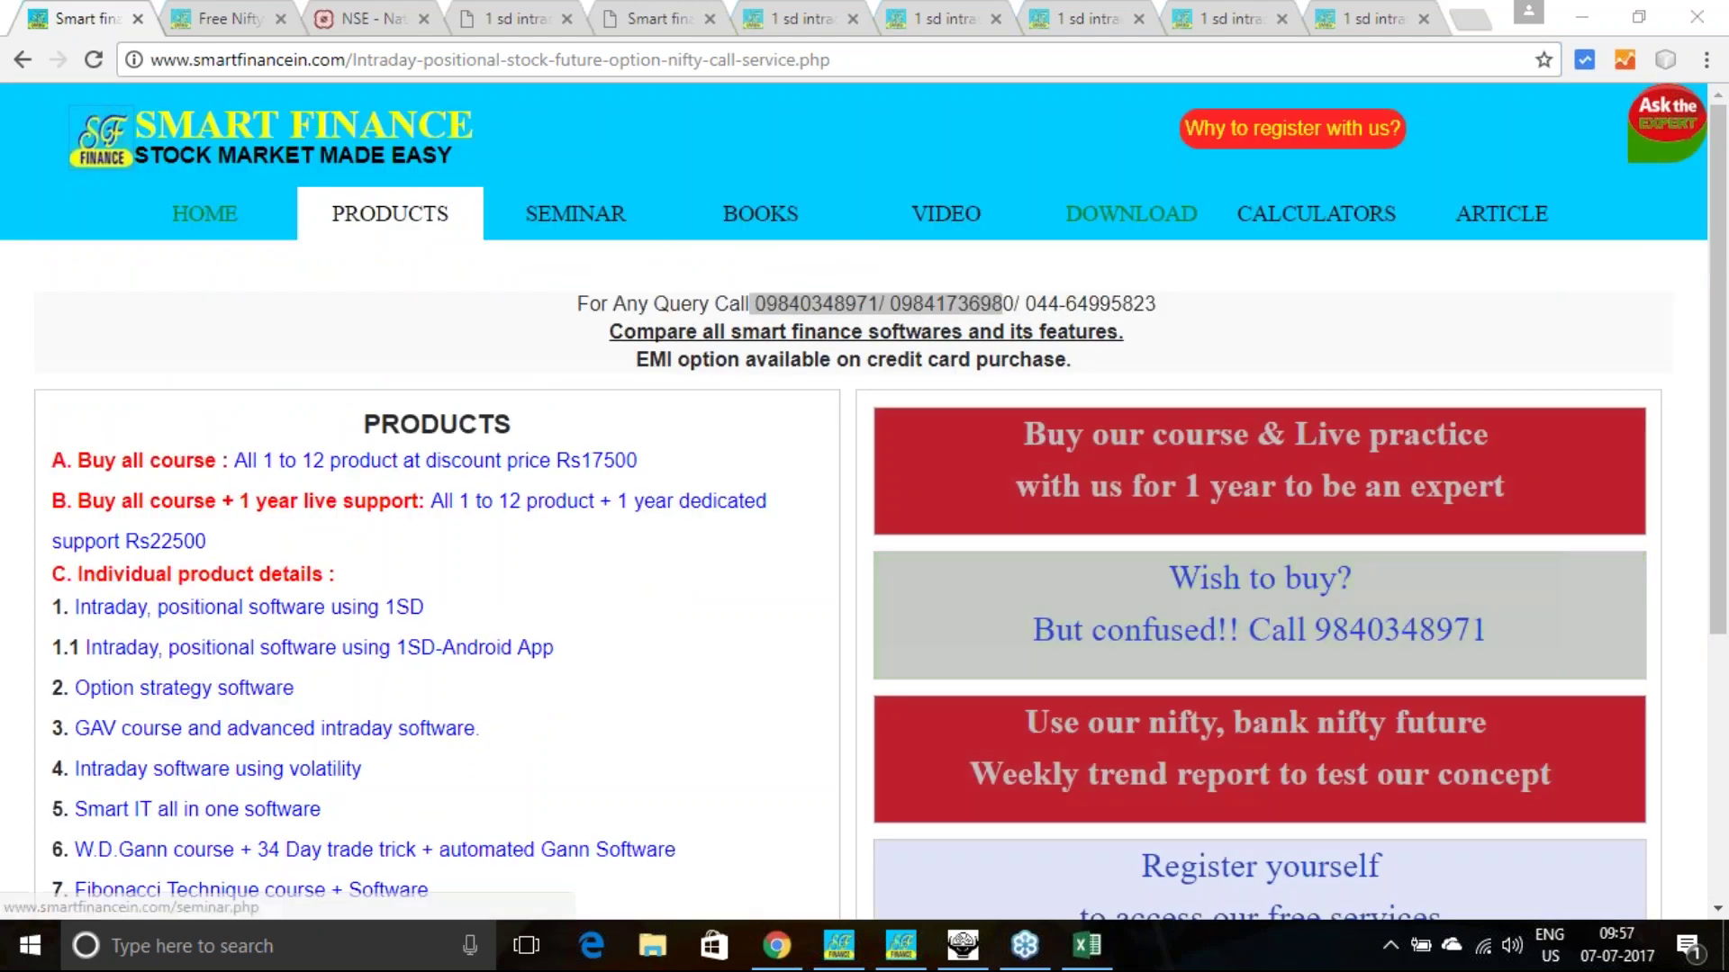
Open the YouTube channel linked in the products page footer, return to the page, and open the channel's video list again.
scroll(838, 585, "down", 5)
left_click(942, 787)
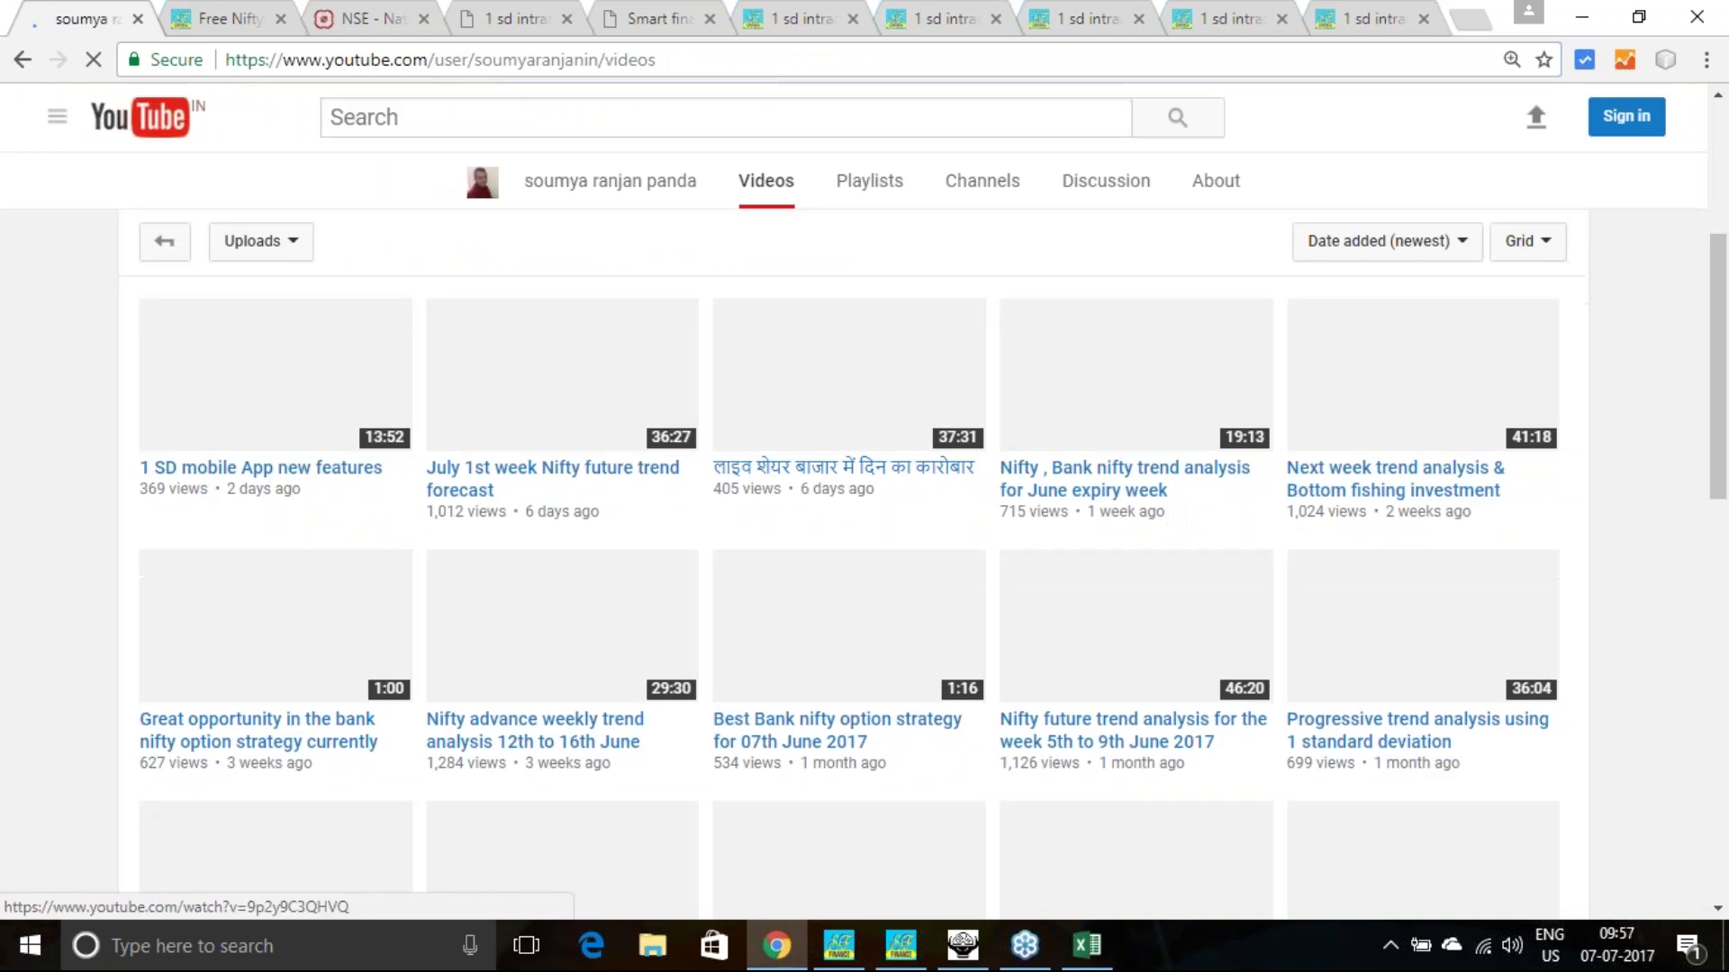
left_click(23, 59)
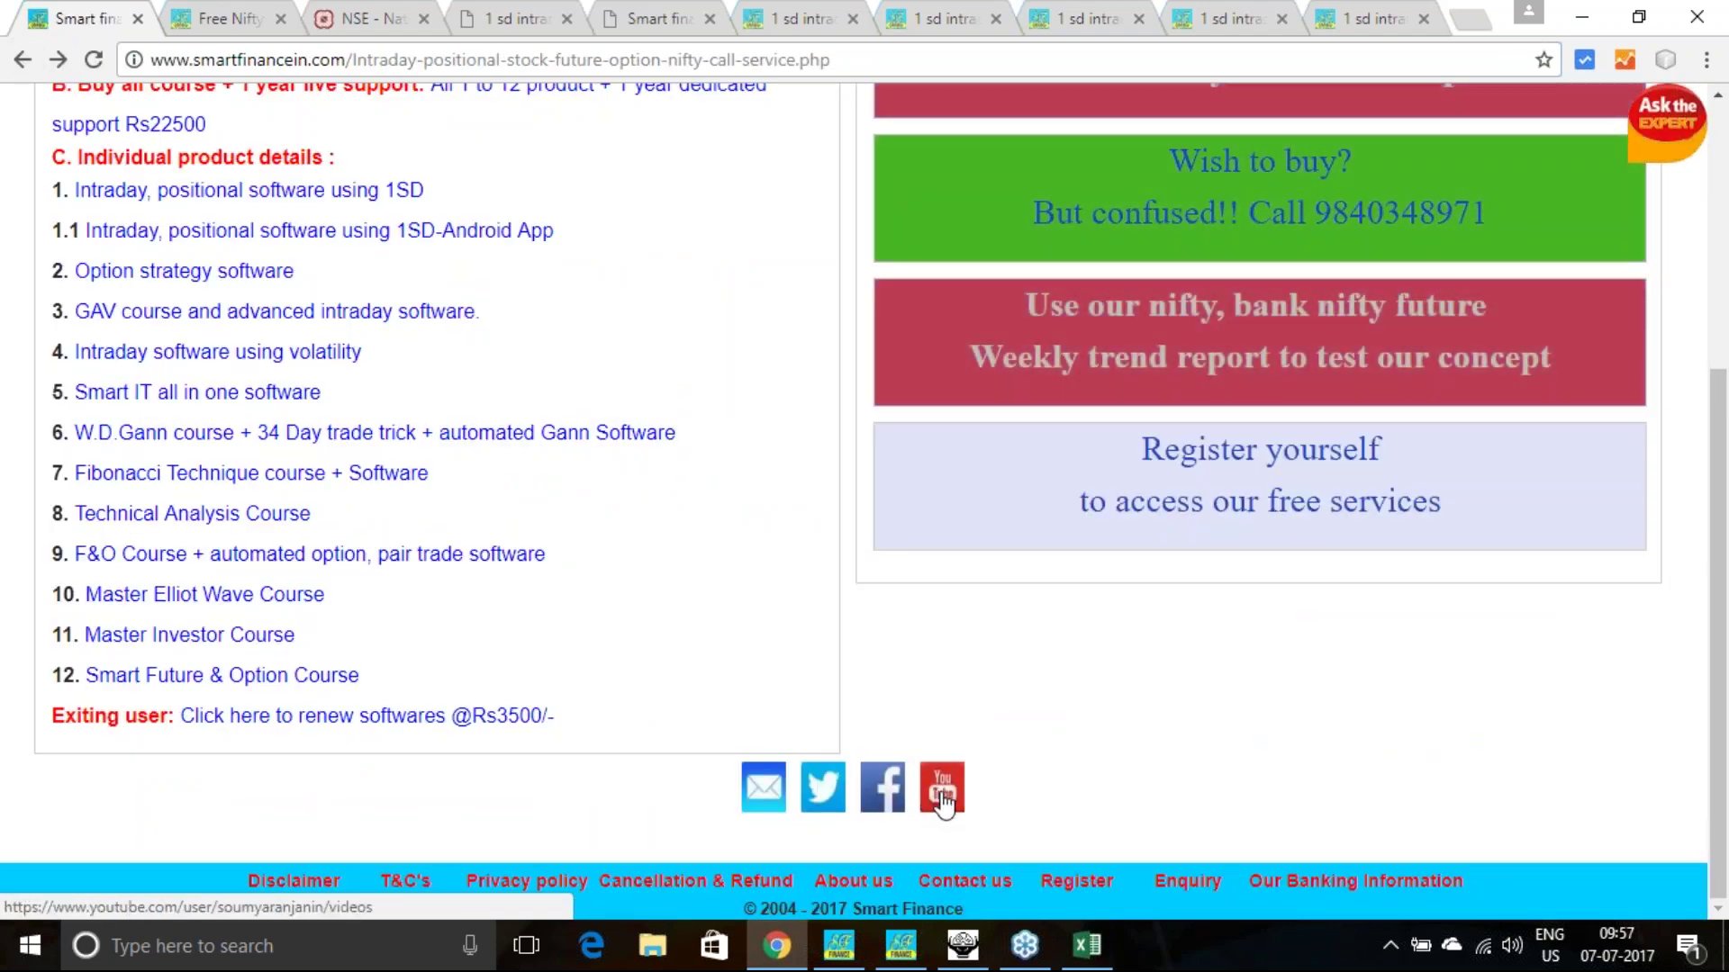
left_click(926, 804)
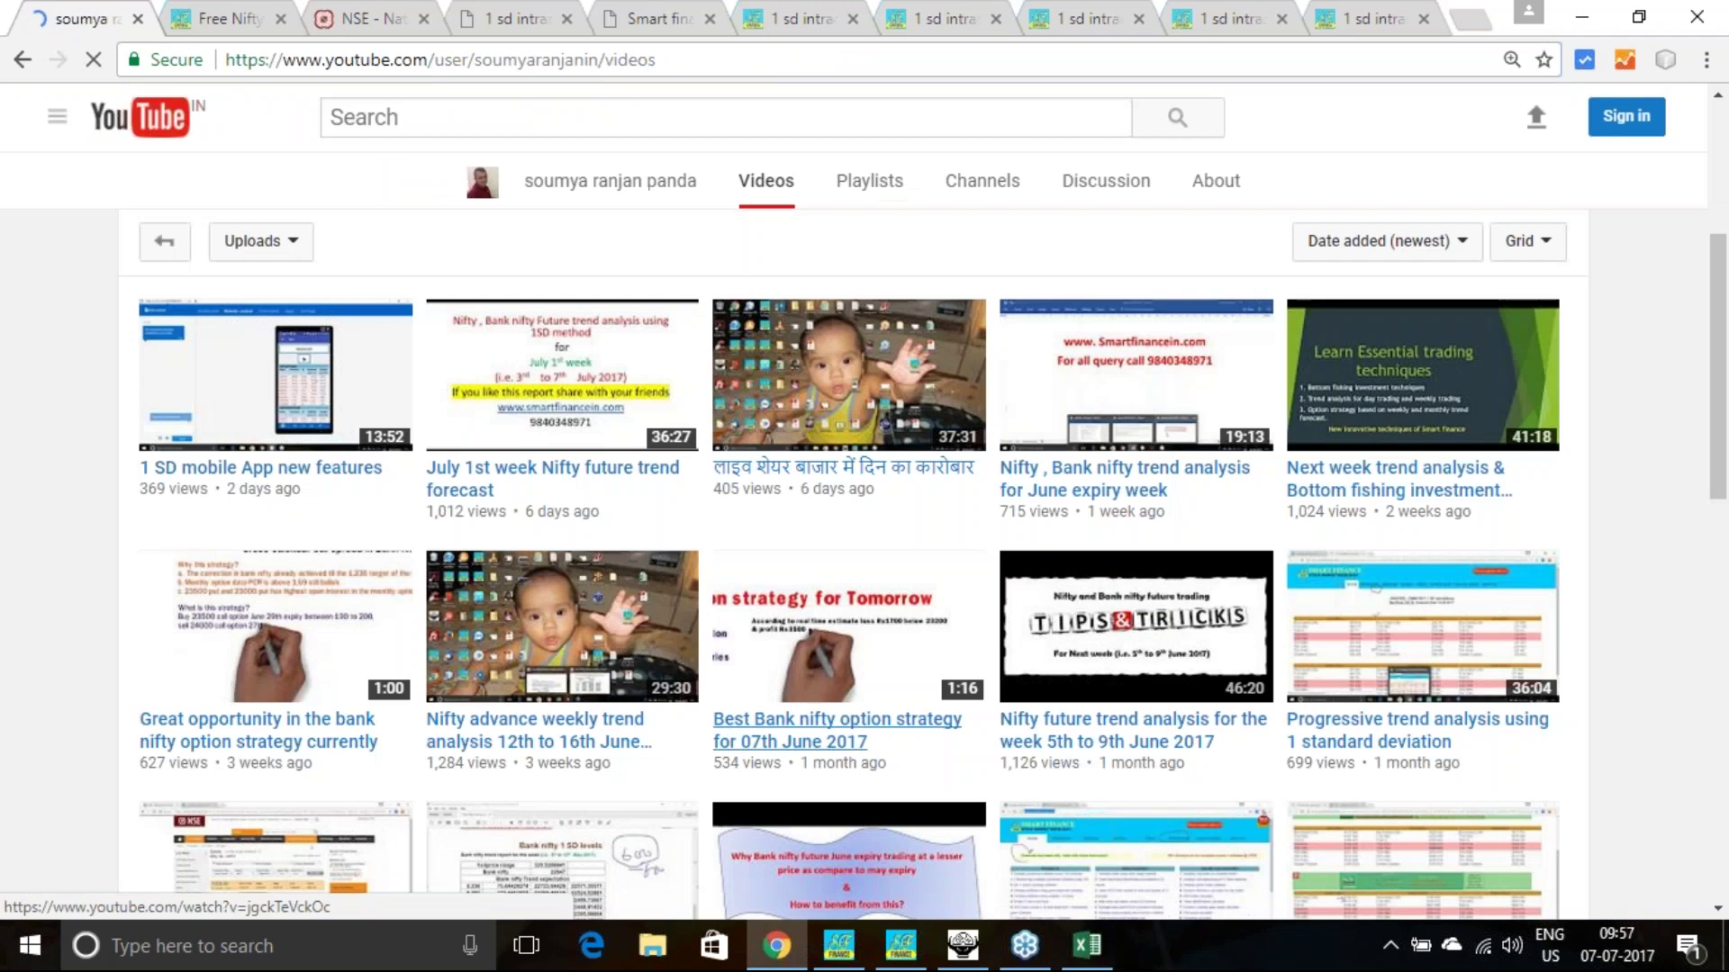